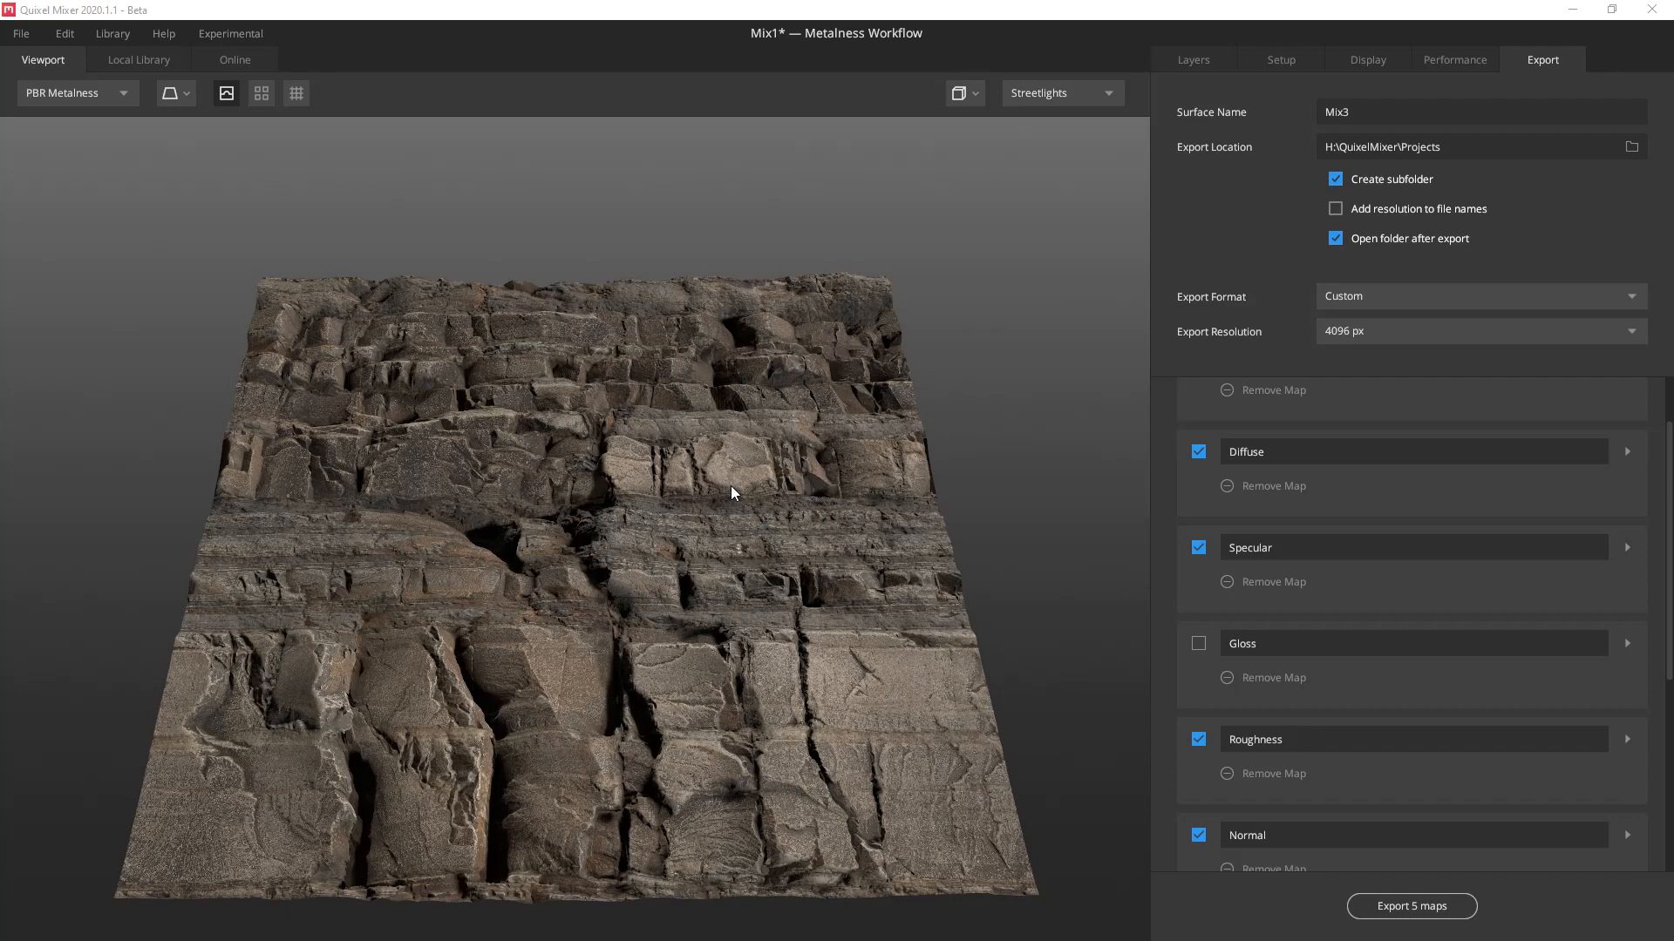
Step: Review the mix's layer stack and the export settings, including the list of maps enabled for export
click(1187, 55)
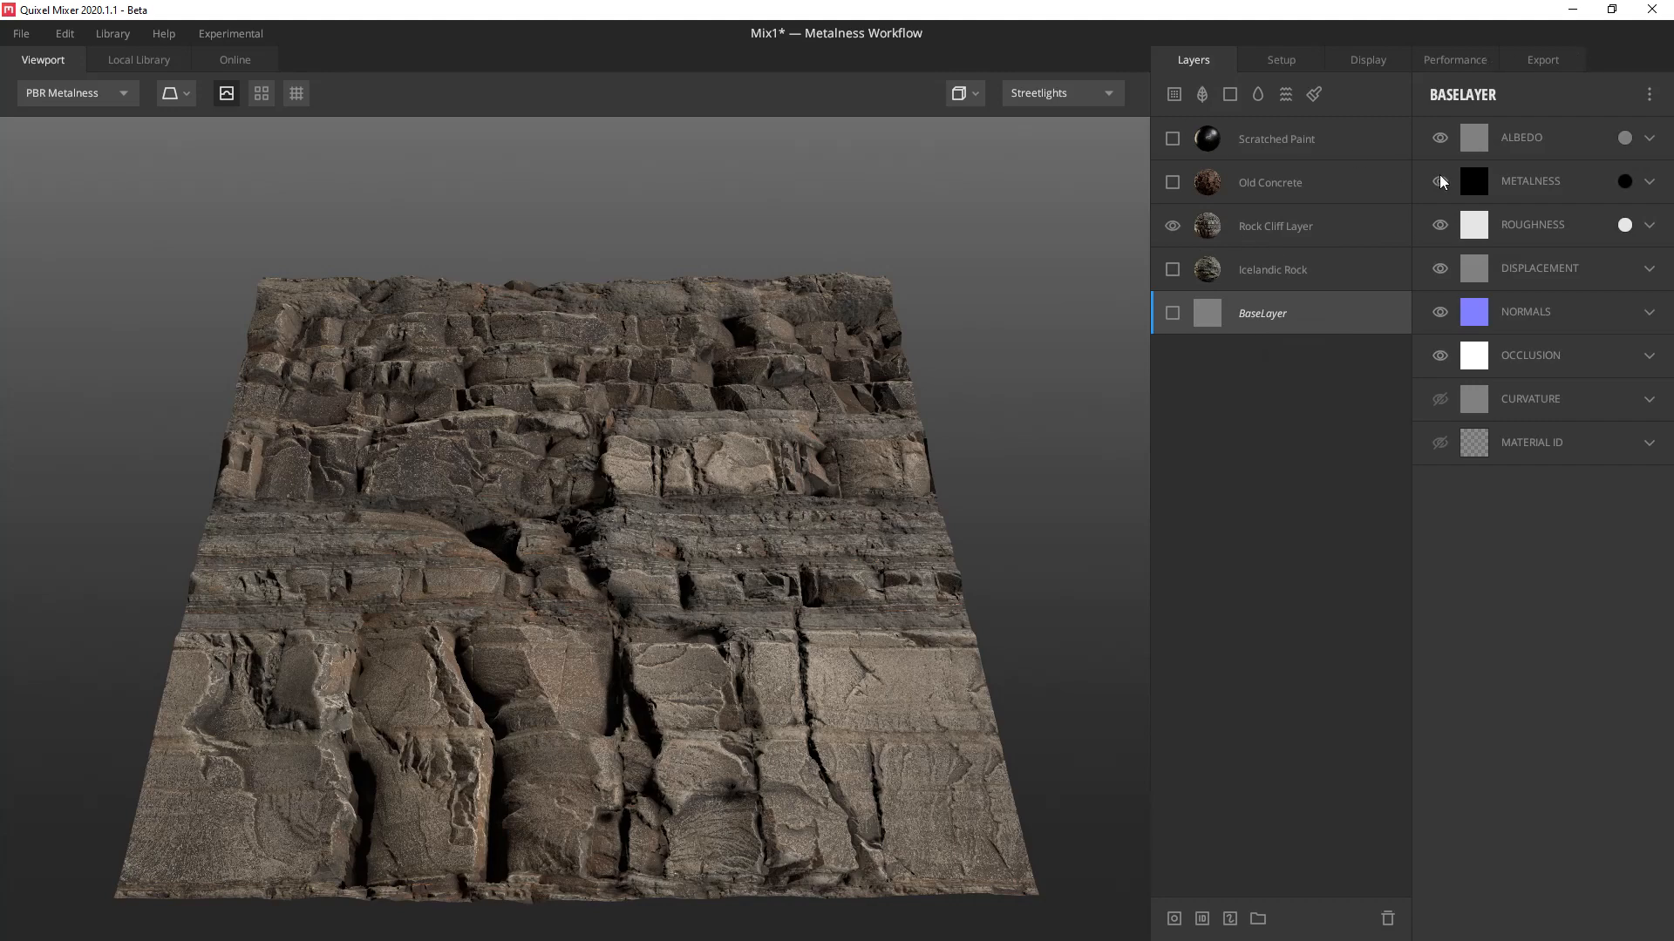
click(1542, 62)
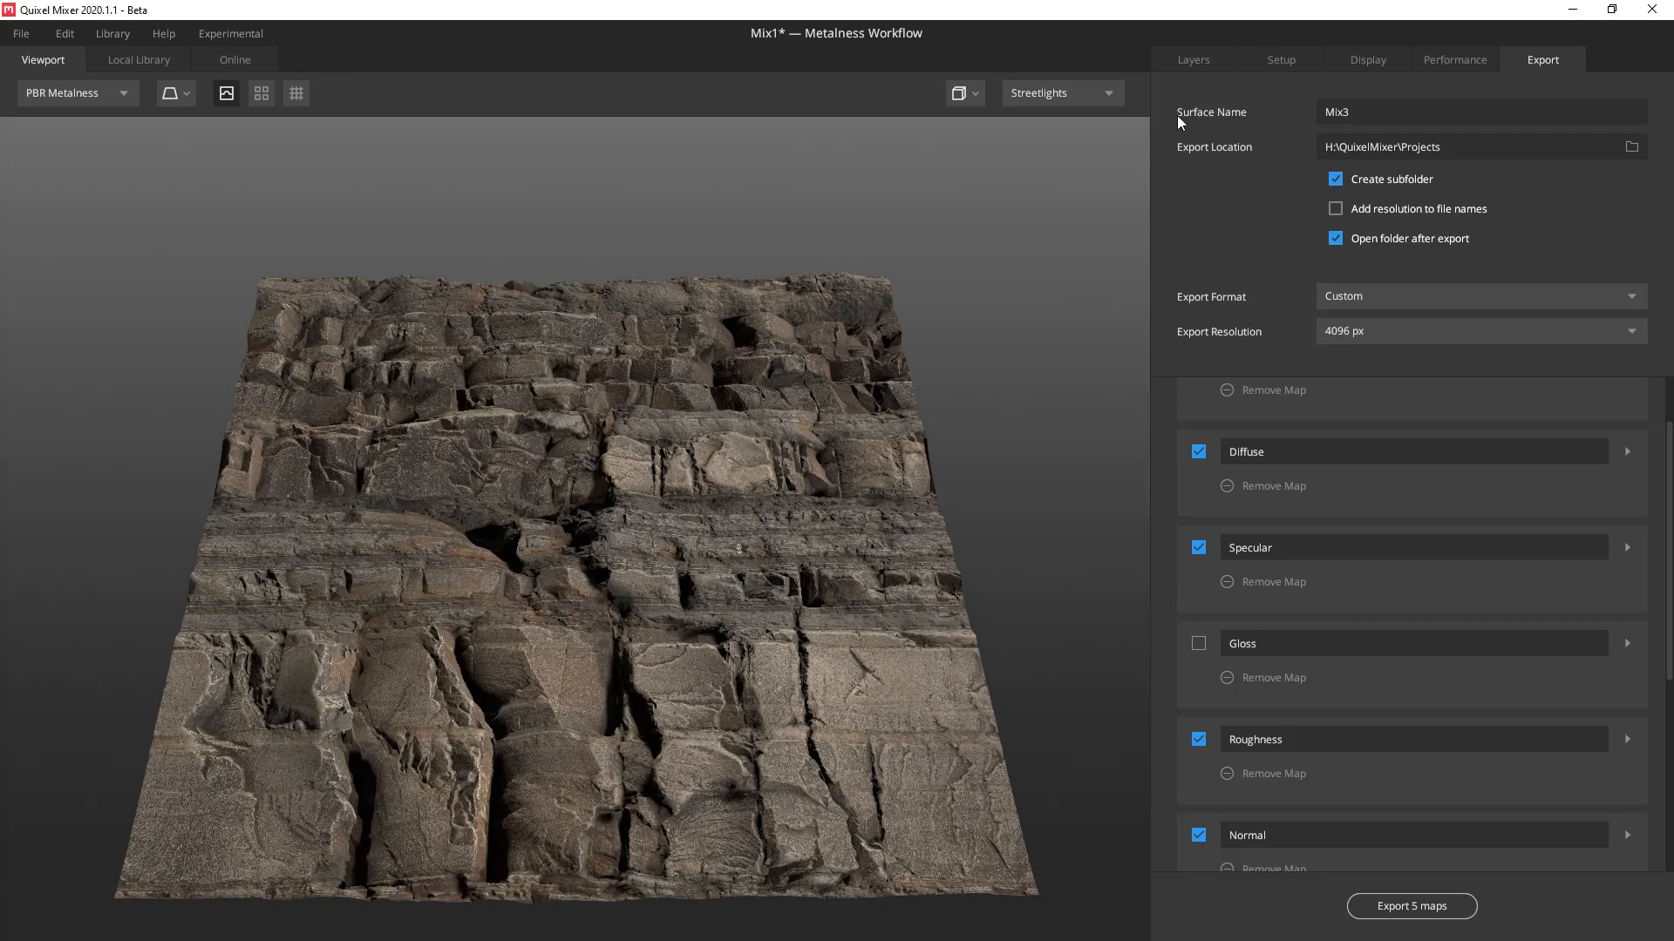
click(1199, 64)
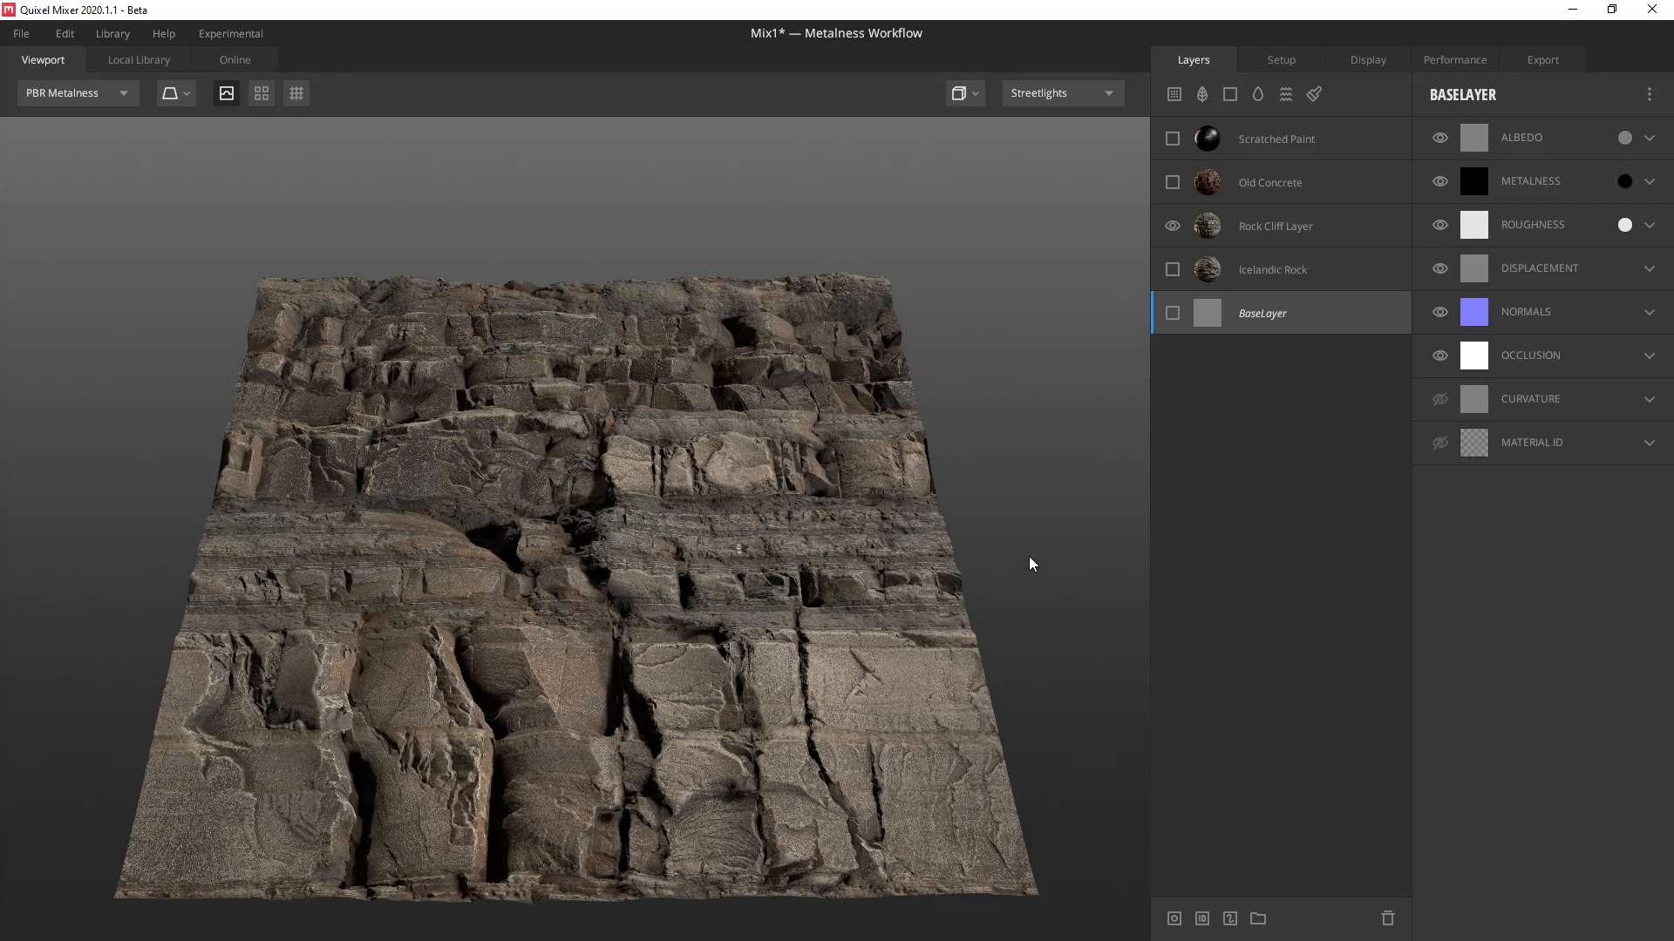
click(1548, 61)
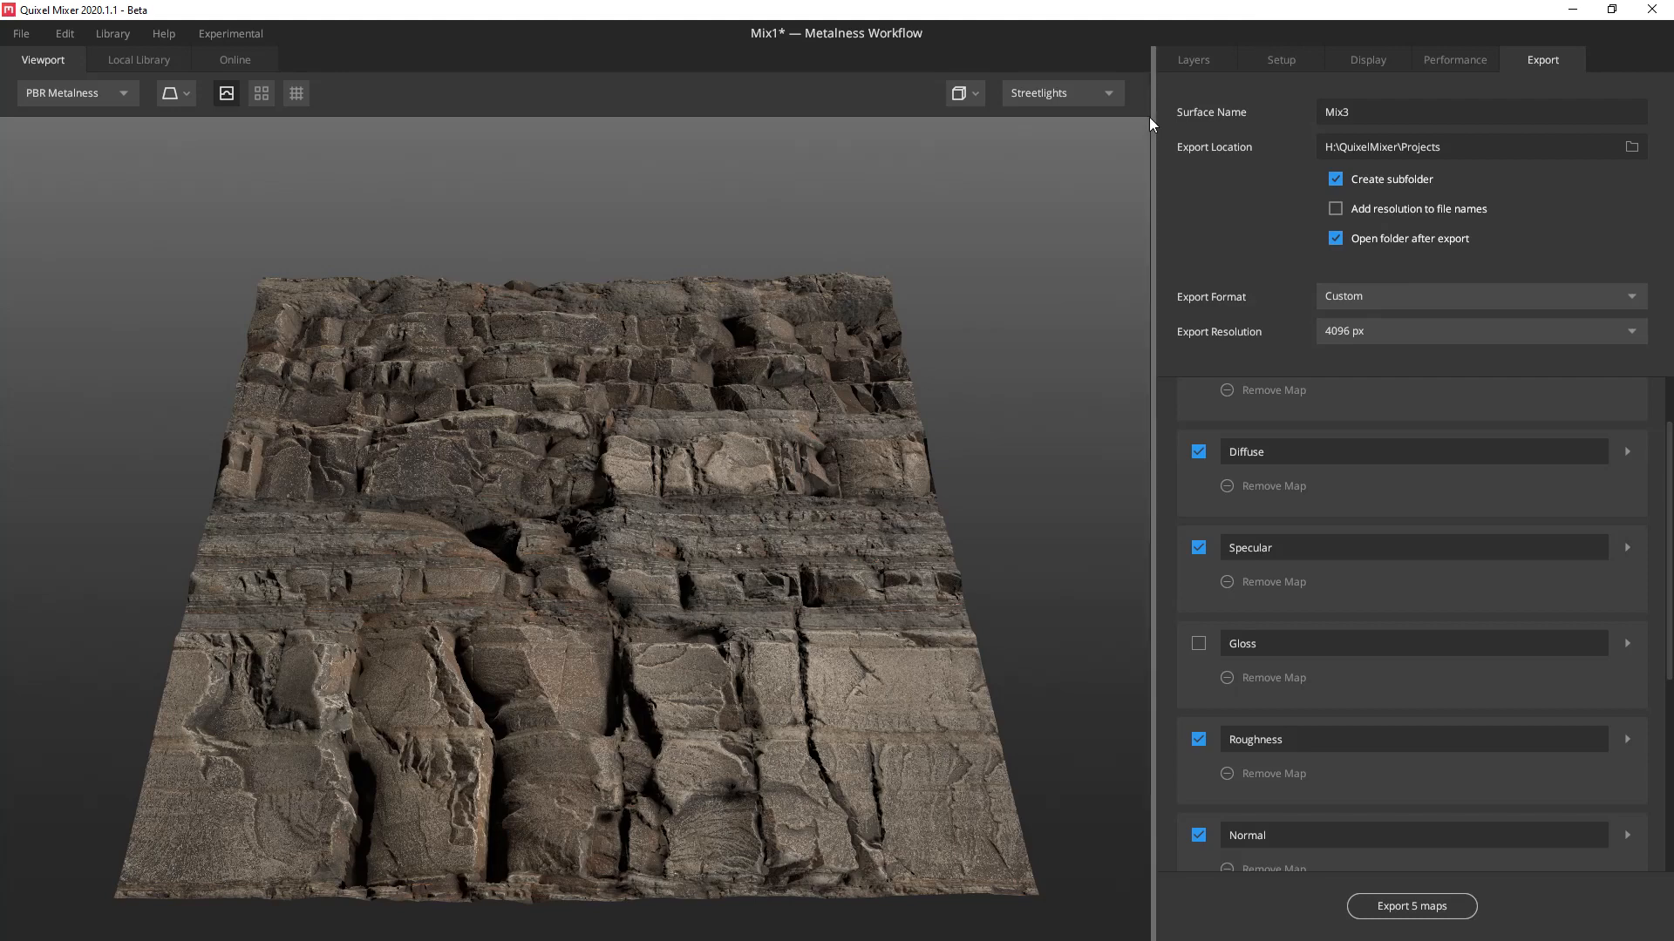
scroll(1365, 542, down, 1)
scroll(1366, 541, up, 1)
scroll(1364, 549, down, 2)
scroll(1333, 584, down, 2)
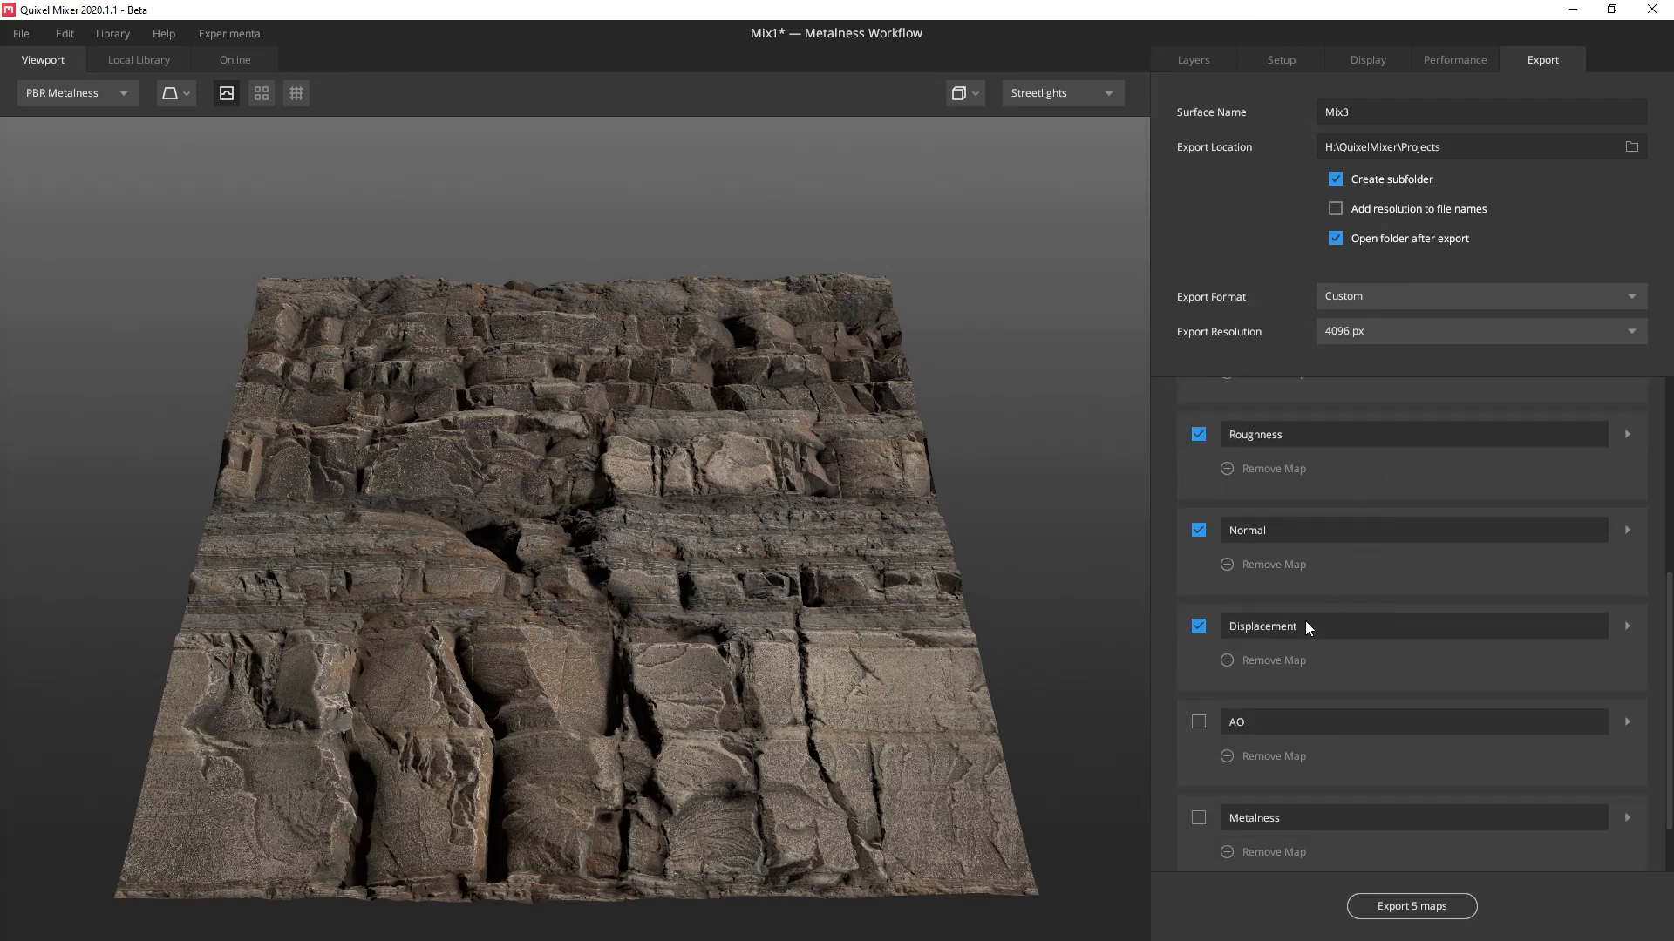
scroll(1277, 689, up, 6)
scroll(1296, 647, up, 2)
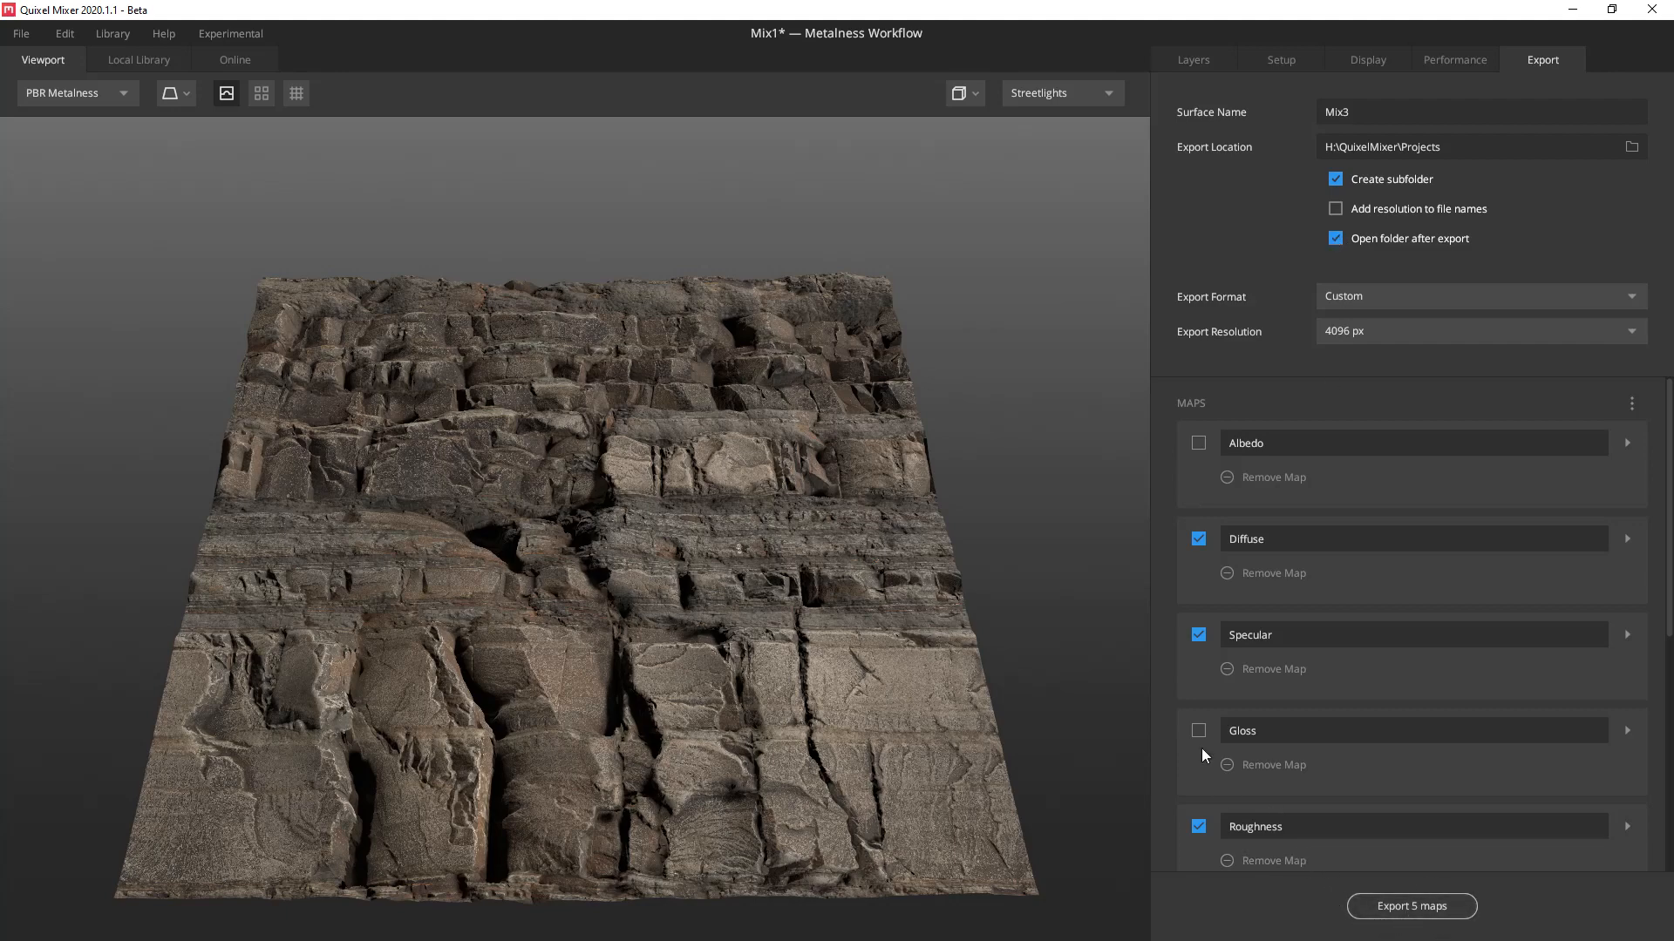
Step: Switch to File Explorer and inspect the exported texture maps in the Mix3 folder under QTest\Materials
key(alt+Tab)
key(alt+Tab)
key(alt+Tab)
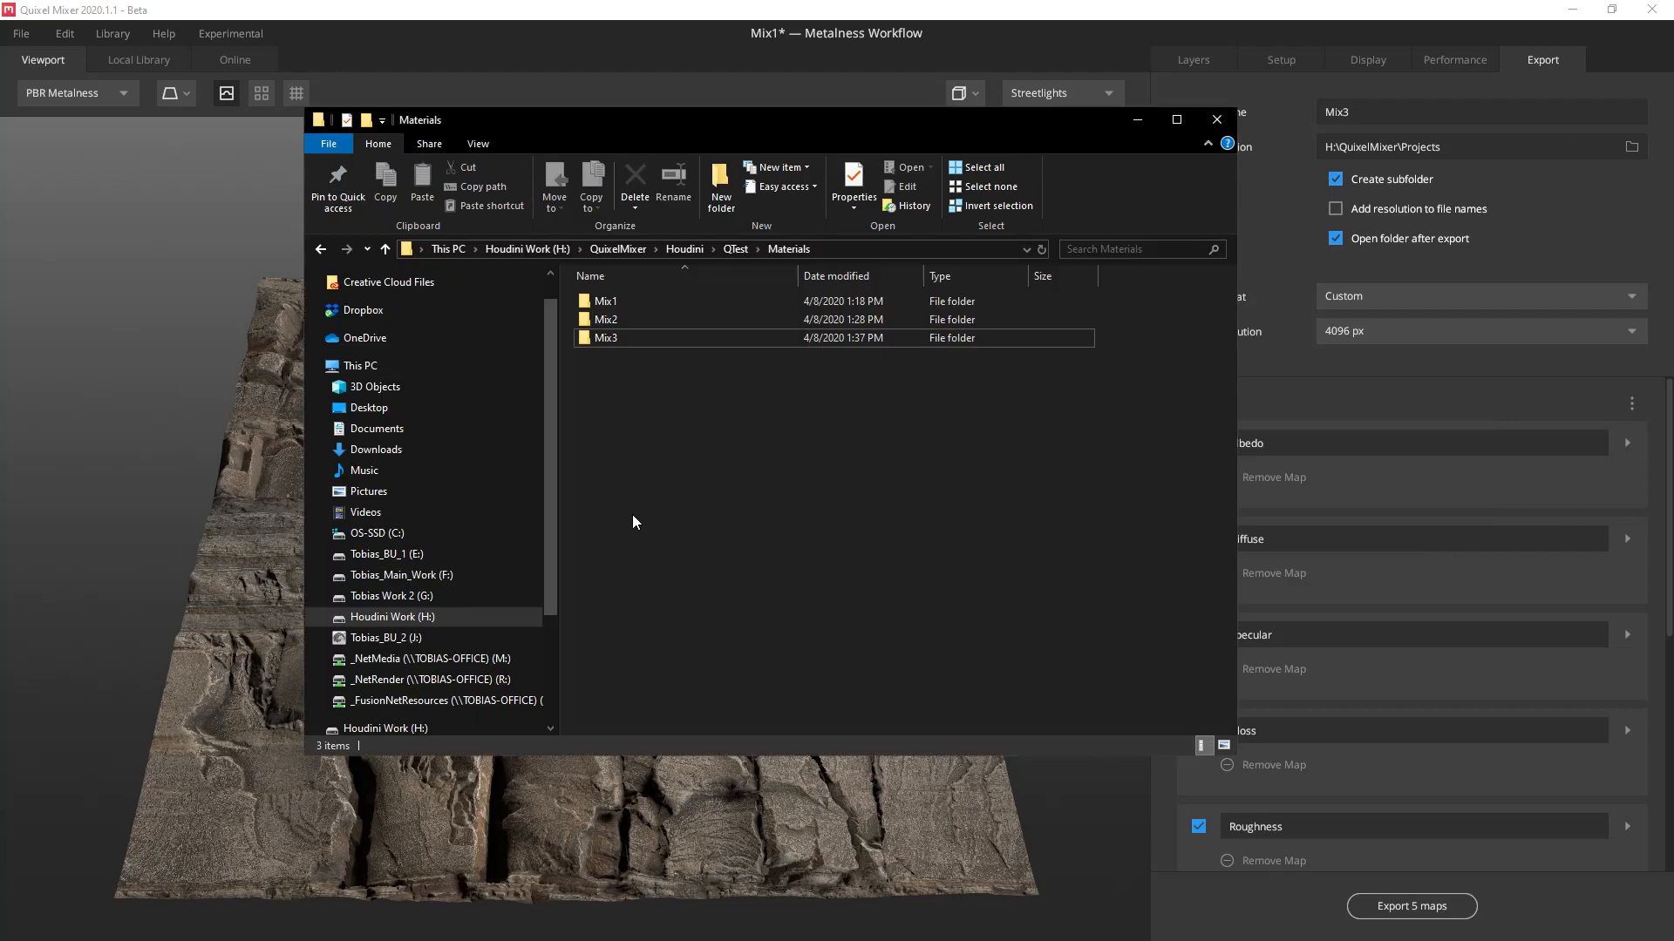
double_click(622, 337)
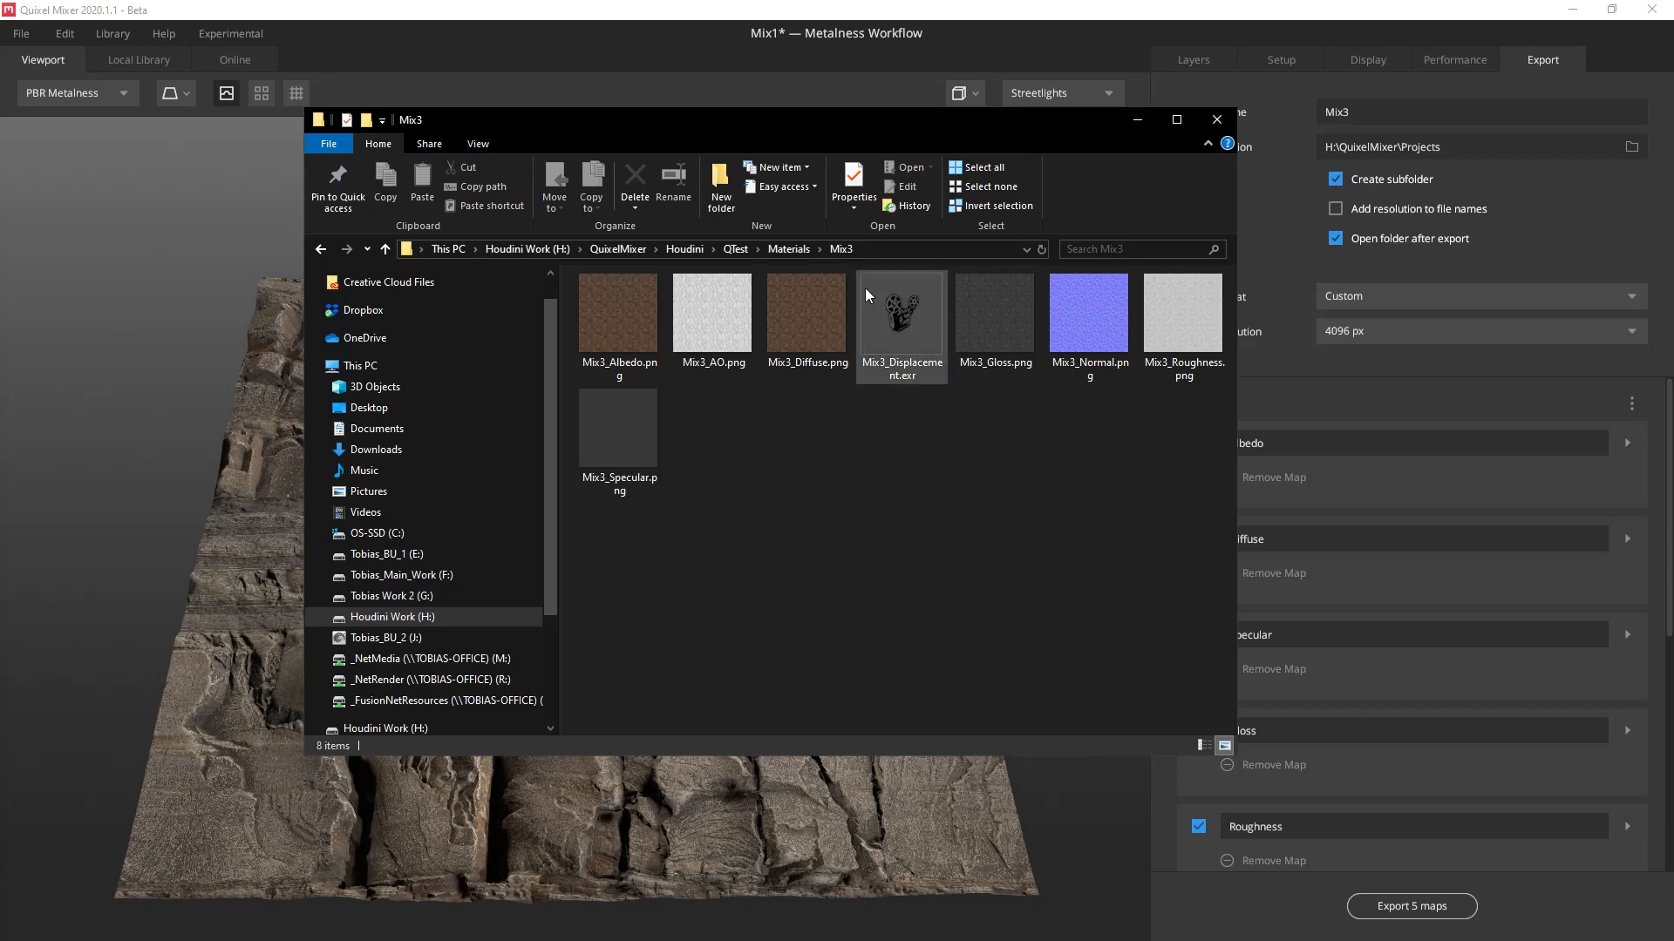
click(788, 249)
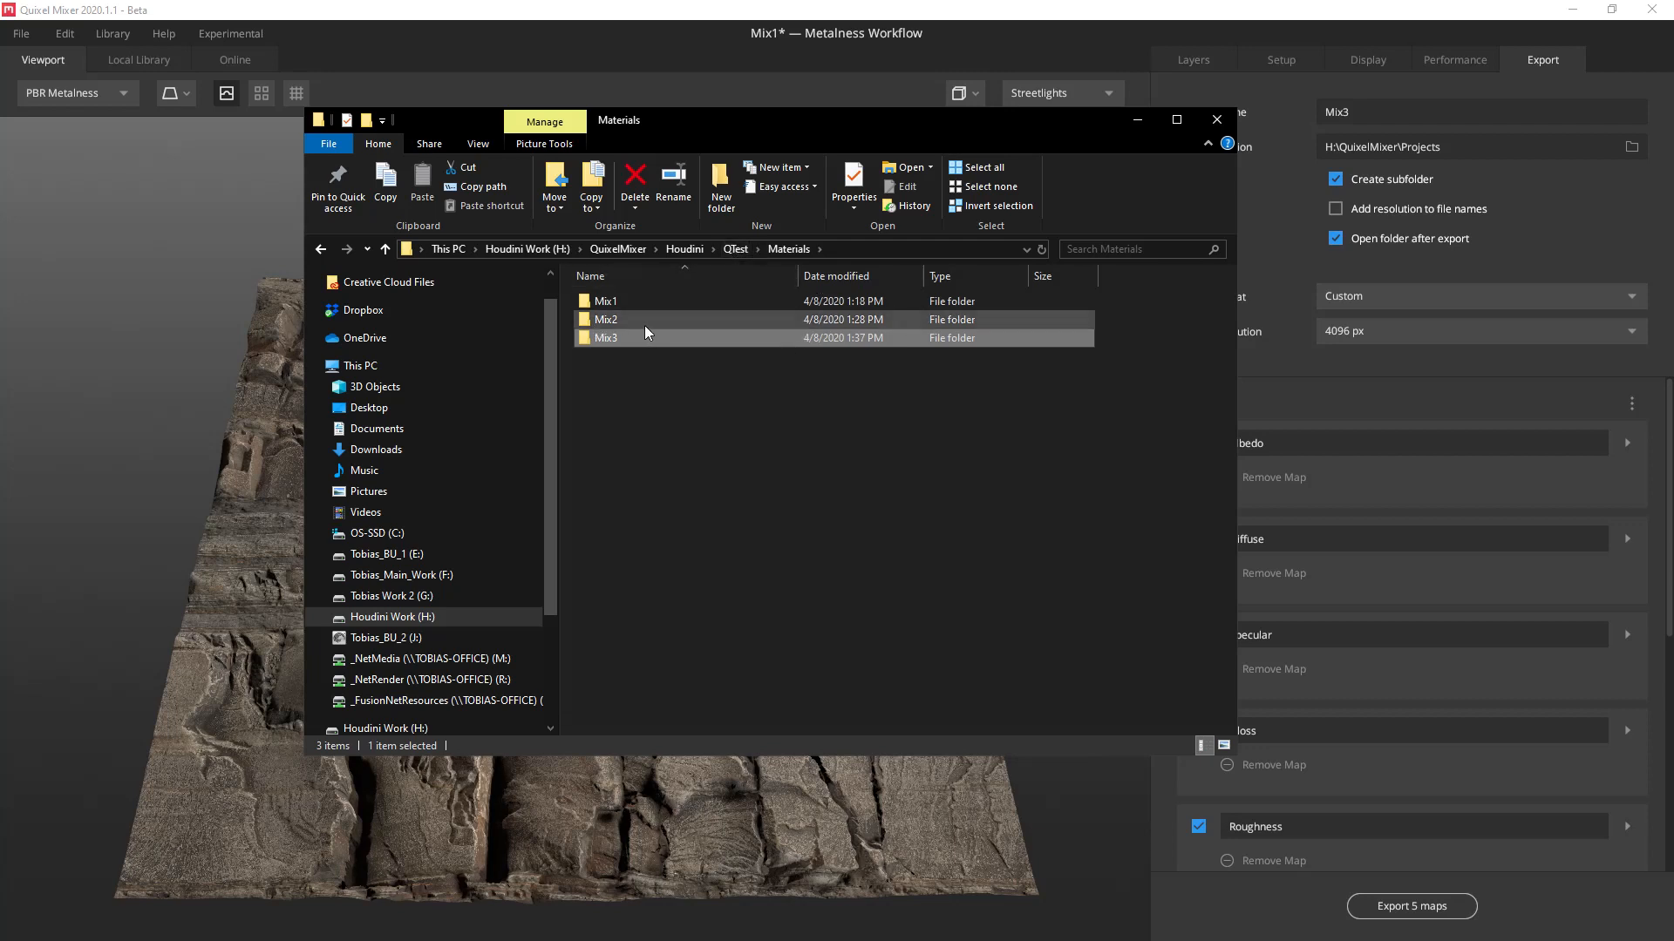
Step: Create a new project folder named Qtest2 inside H:\QuixelMixer\Houdini
click(687, 251)
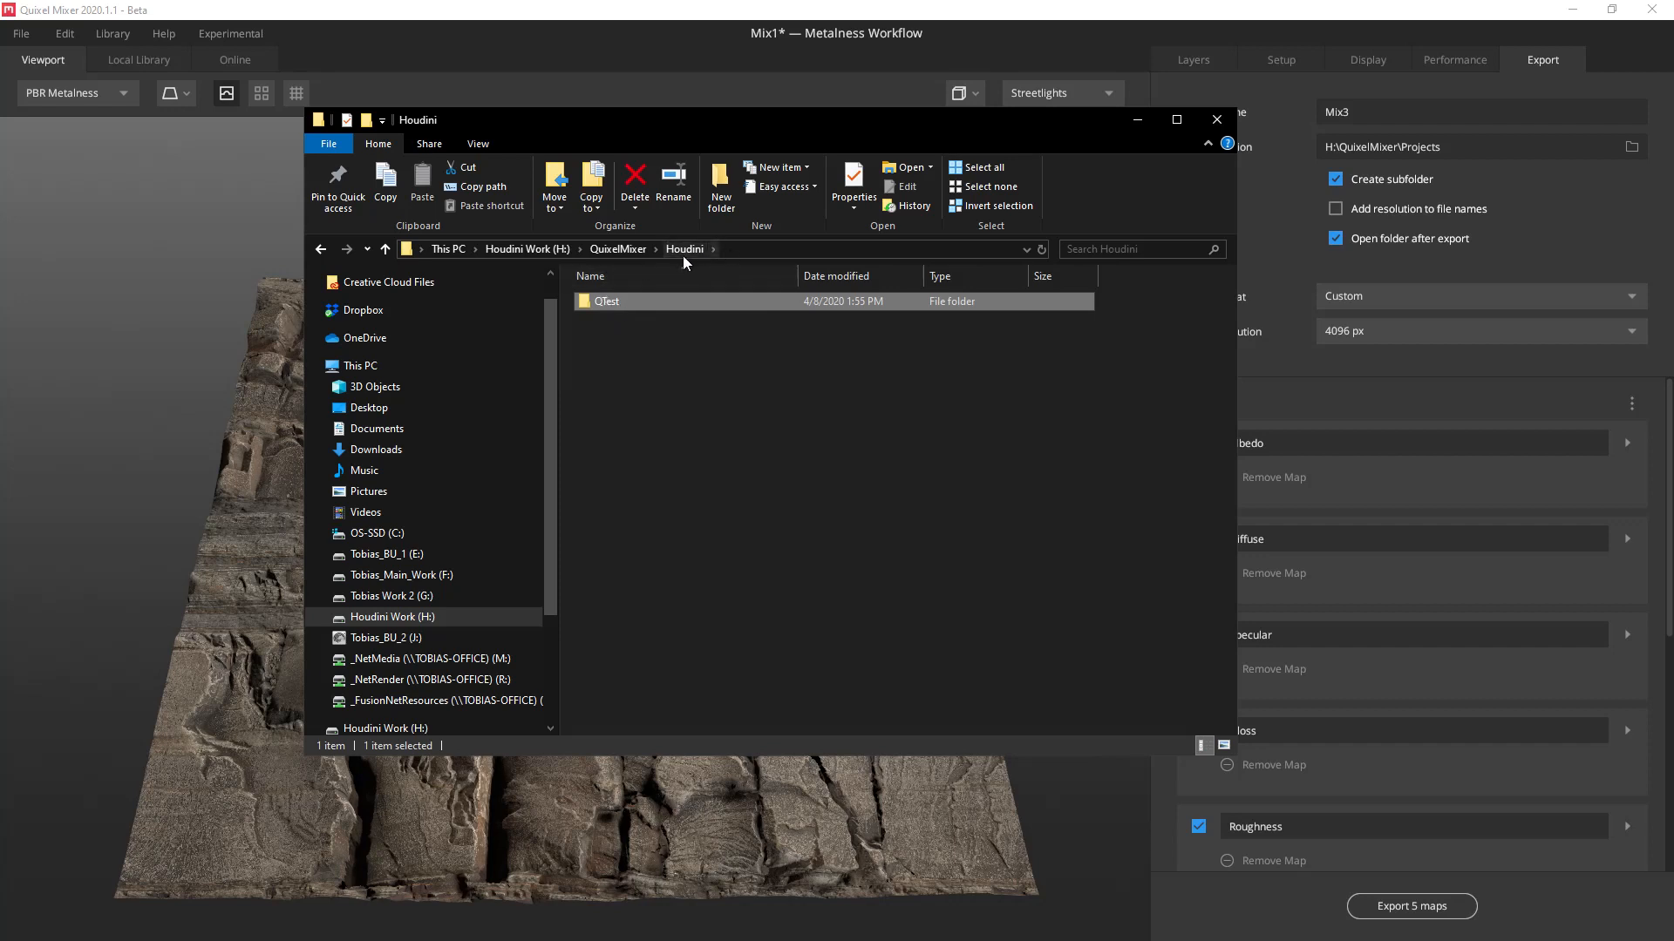
click(722, 193)
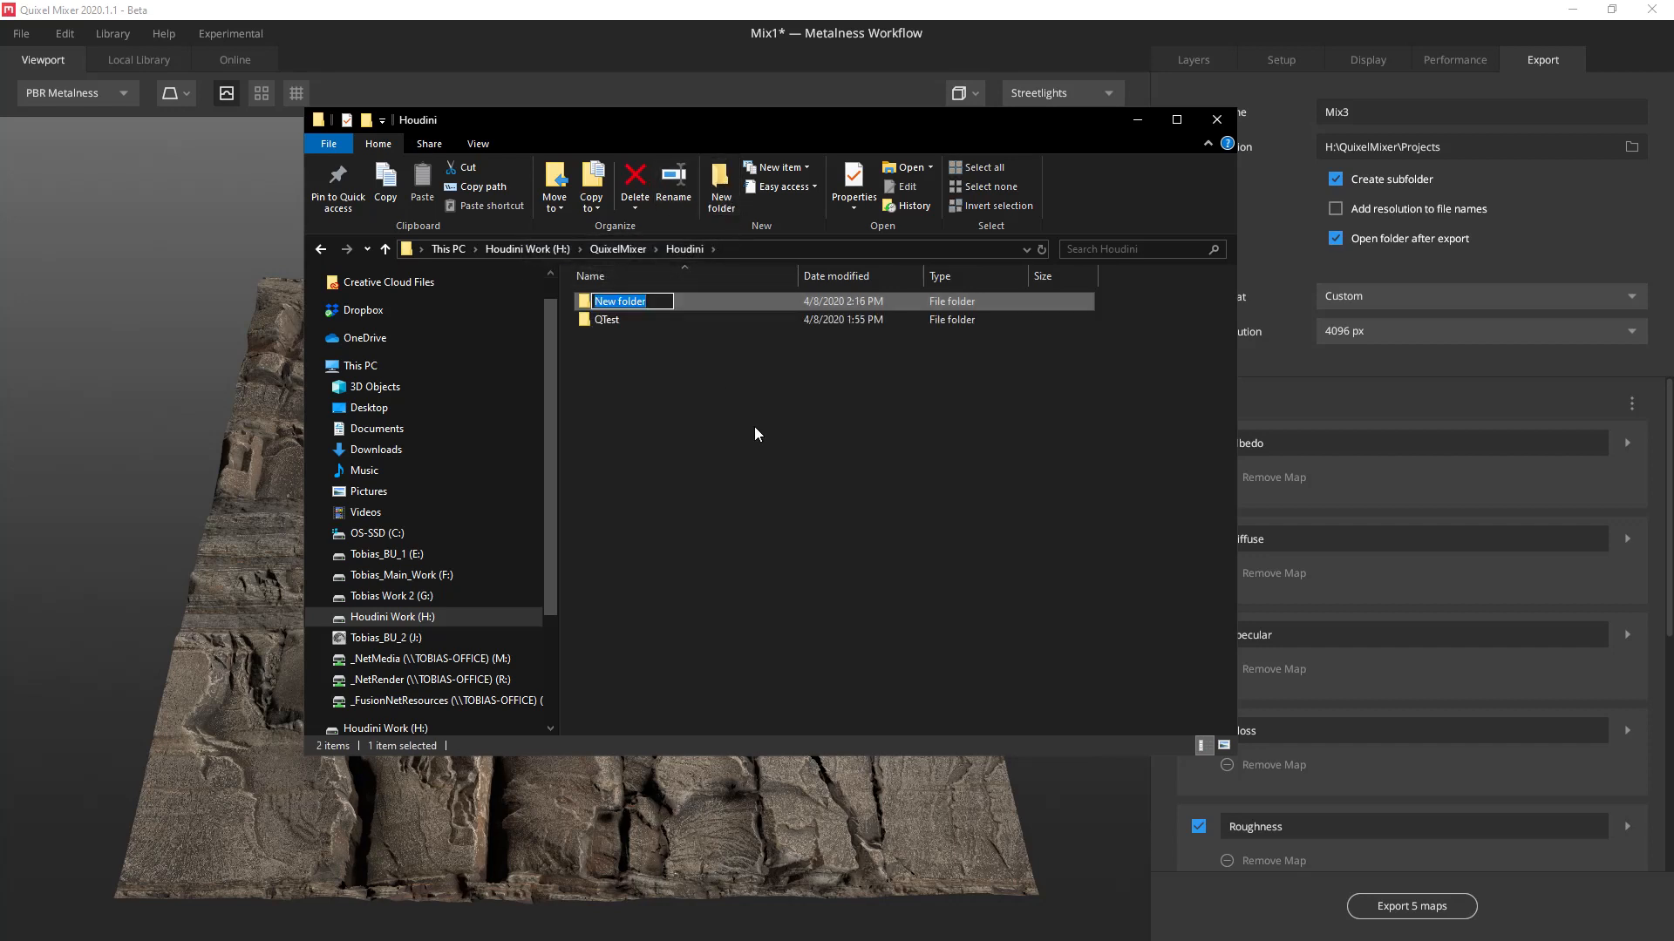
text(Qtest2)
key(Return)
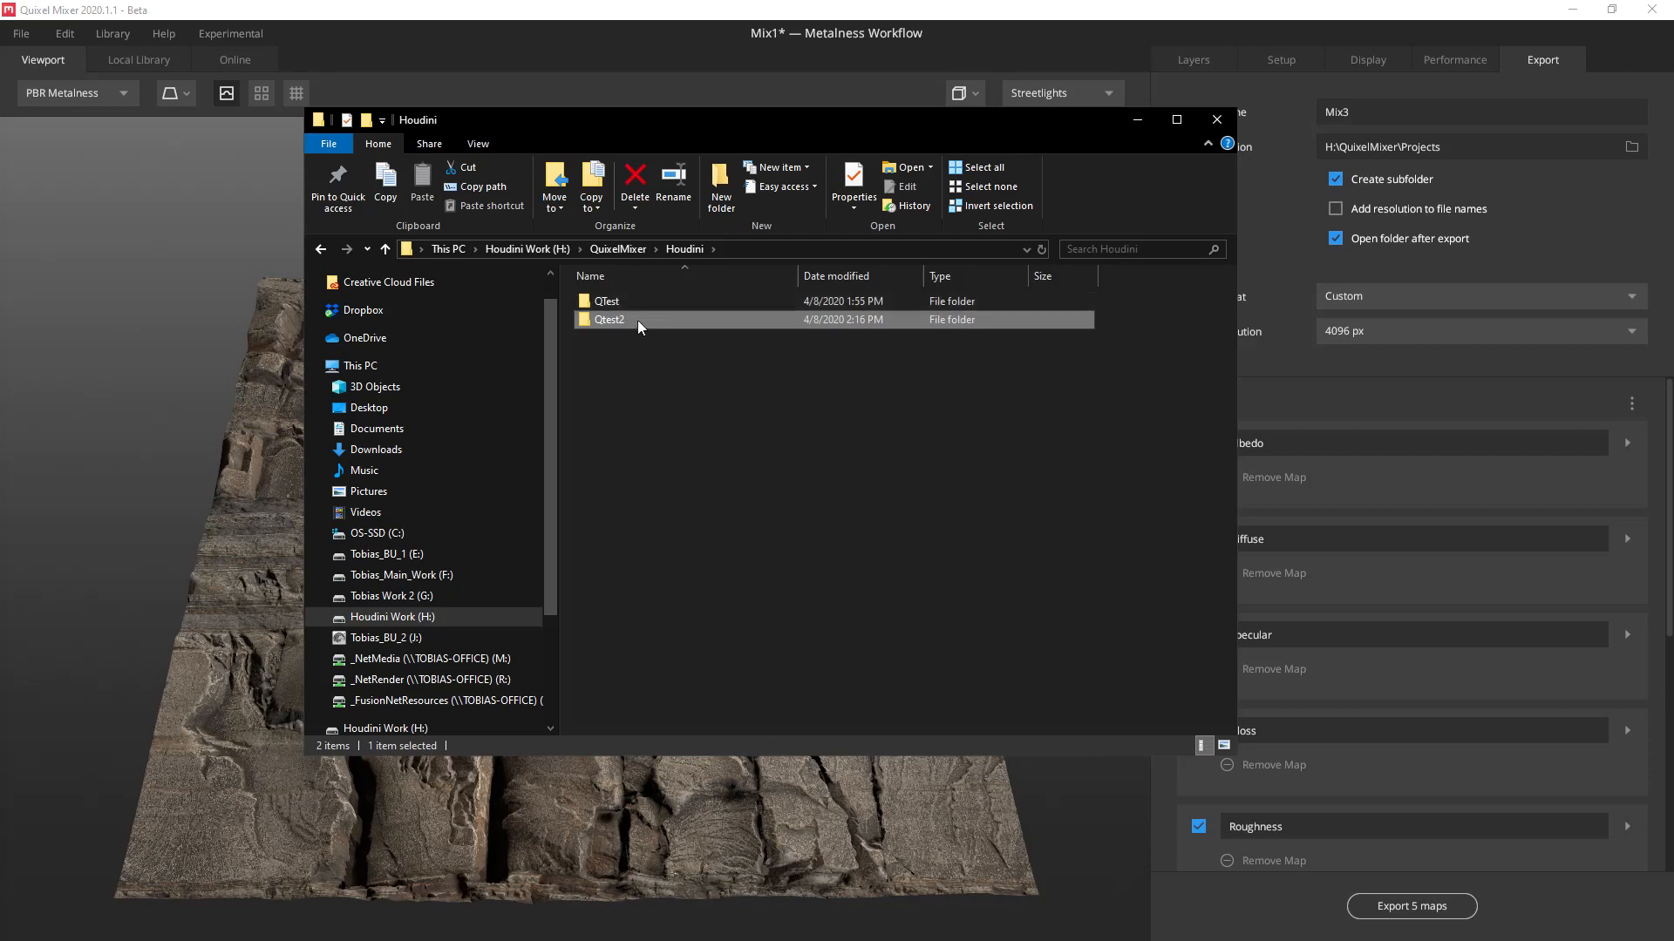
Step: Create a subfolder named Materials inside the Qtest2 folder
double_click(597, 320)
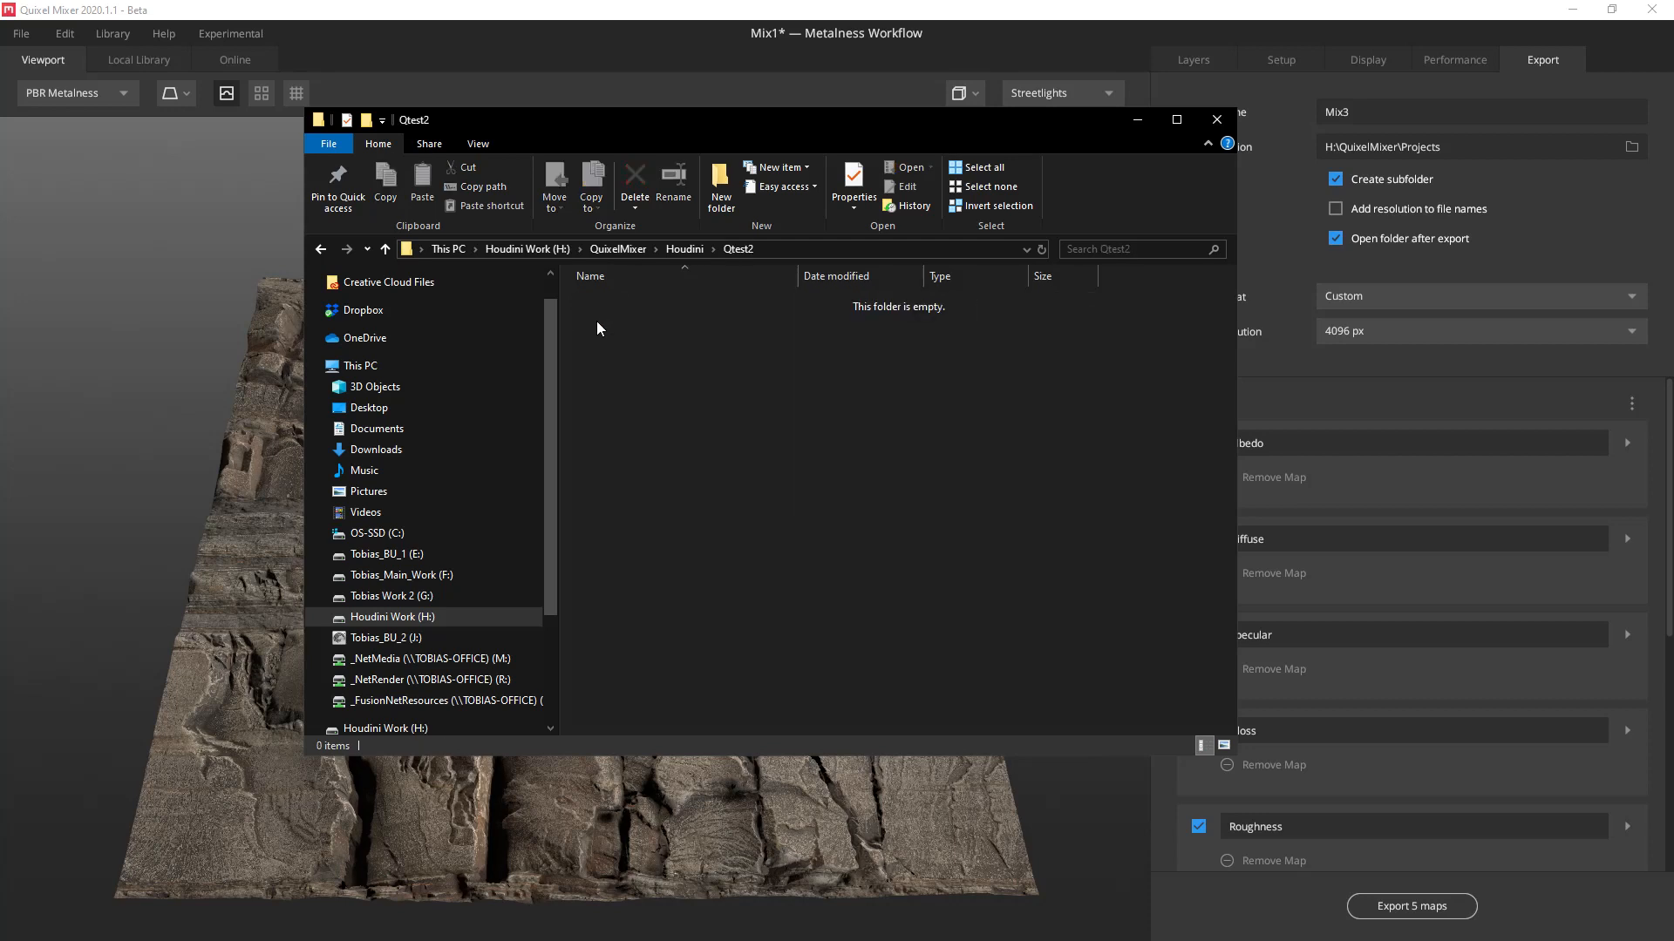
click(717, 196)
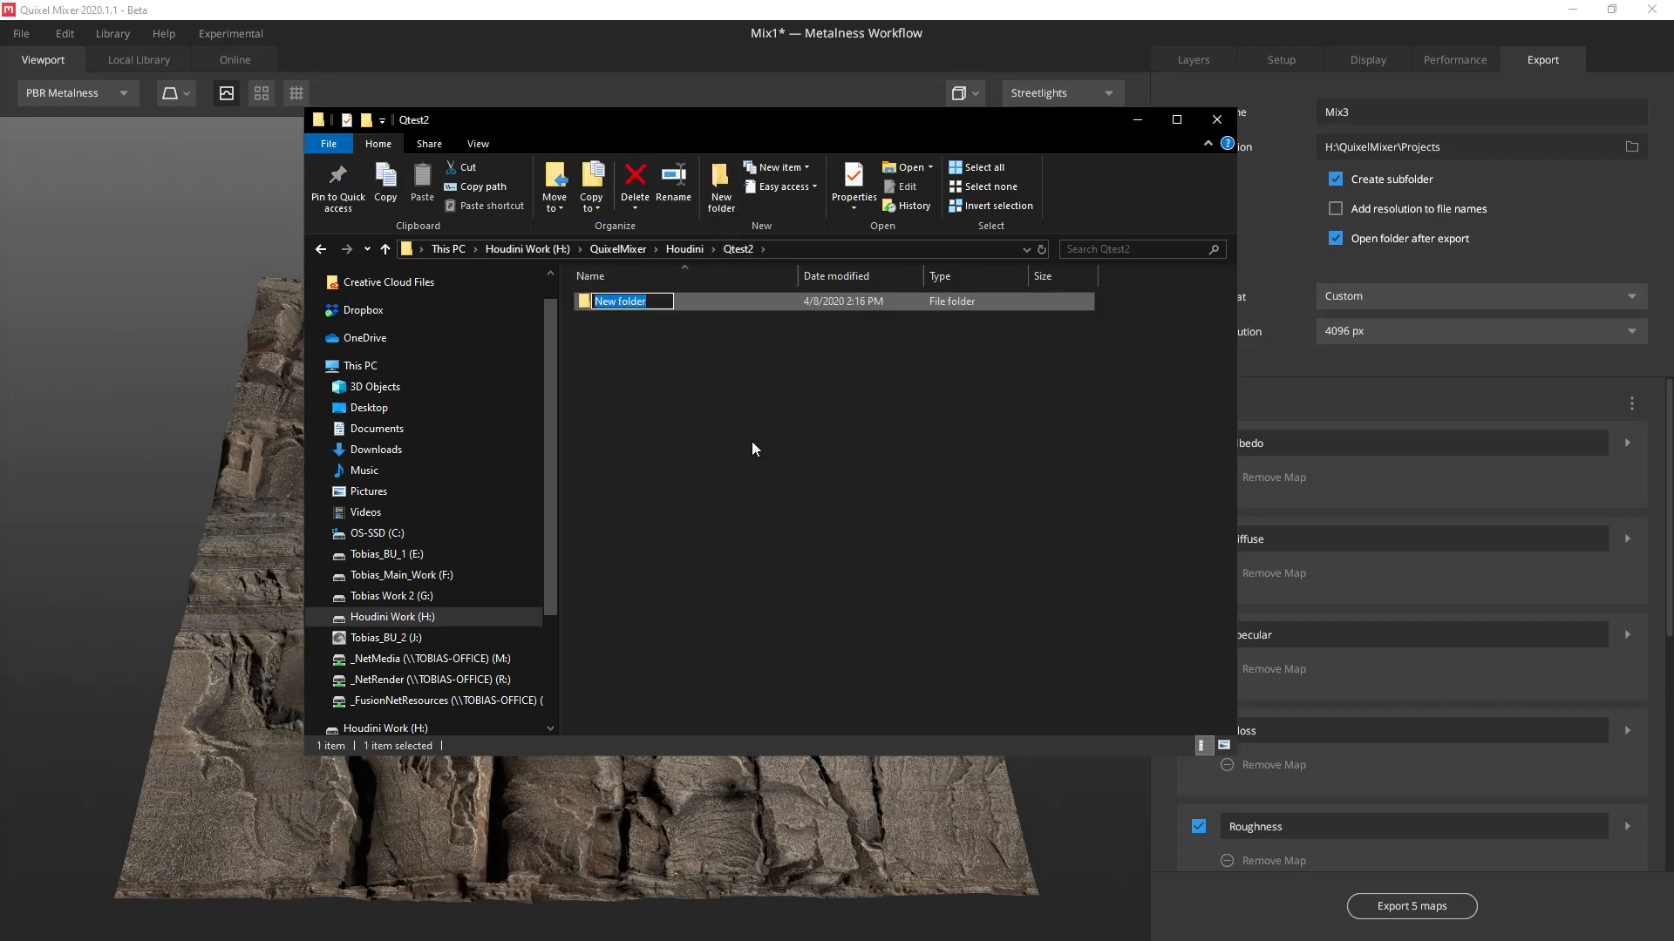
text(Materials)
key(Return)
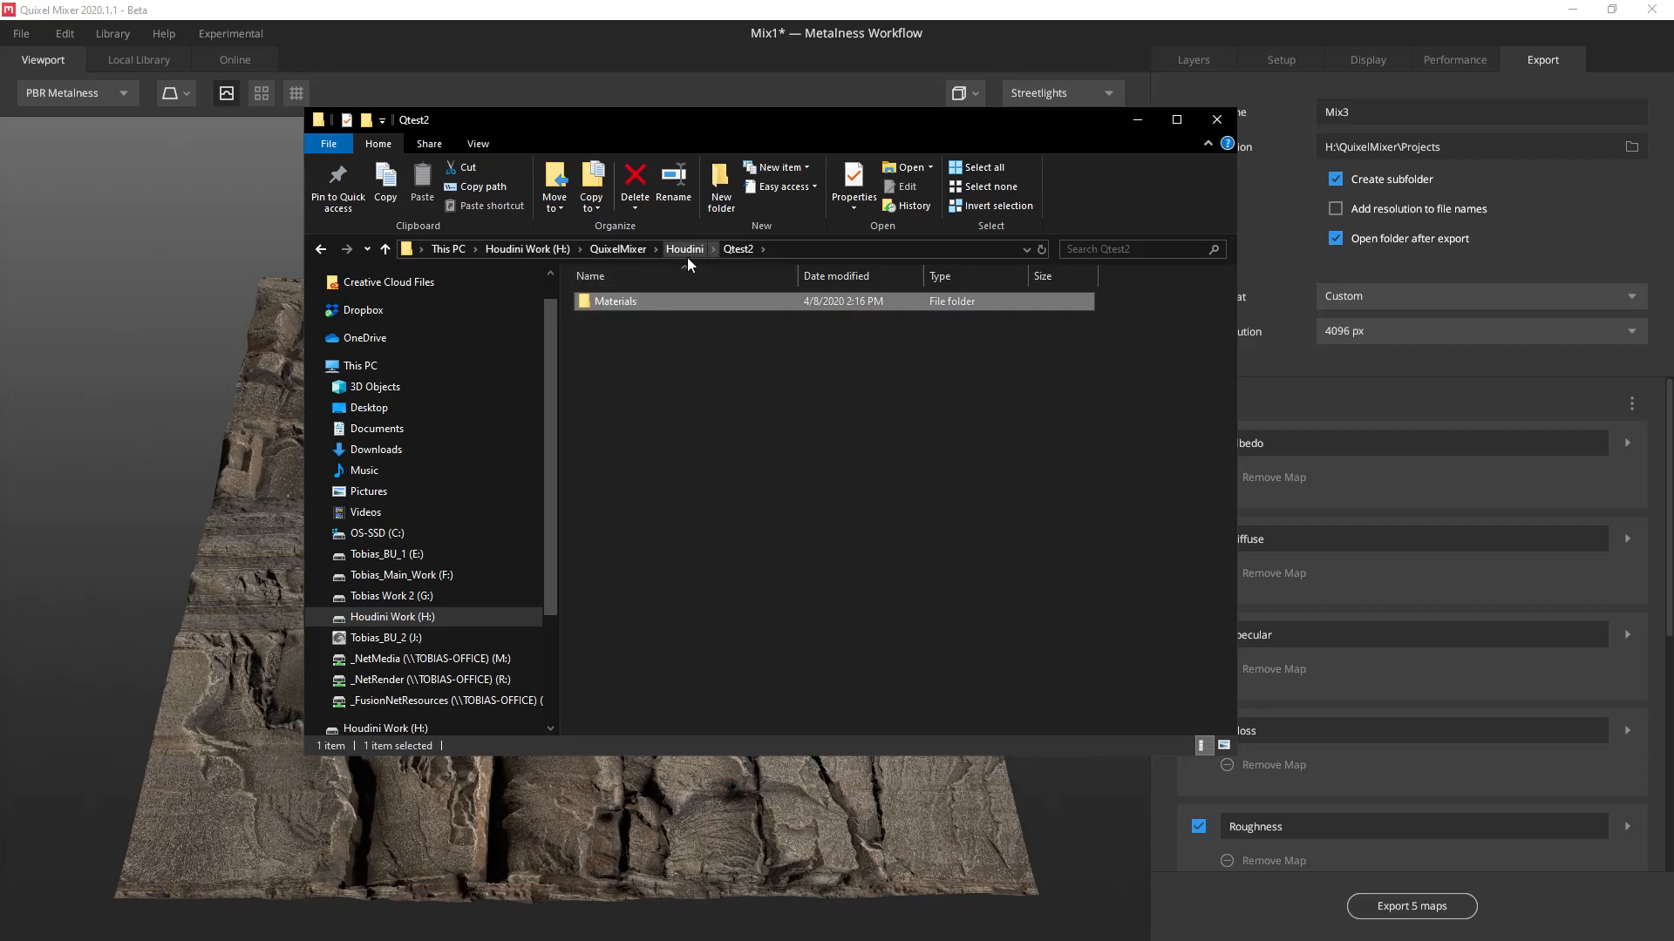
Step: Copy the Mix2 and Mix3 folders from QuixelMixer\Projects into Houdini\Qtest2\Materials, and return to the Houdini folder
click(621, 249)
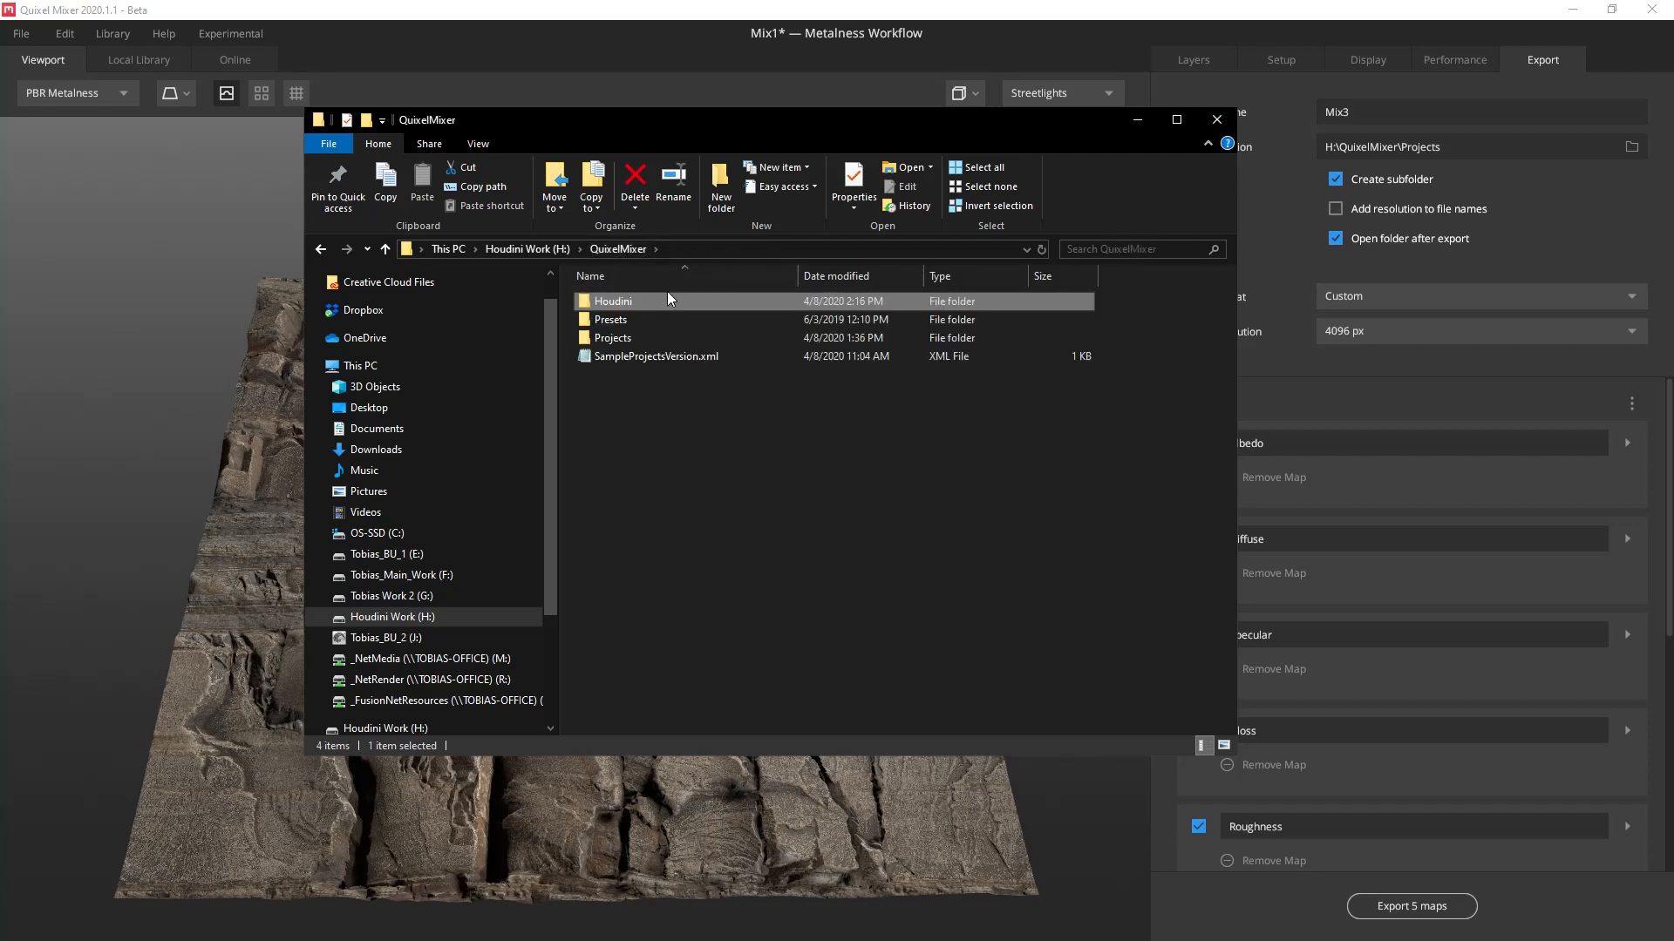
double_click(620, 338)
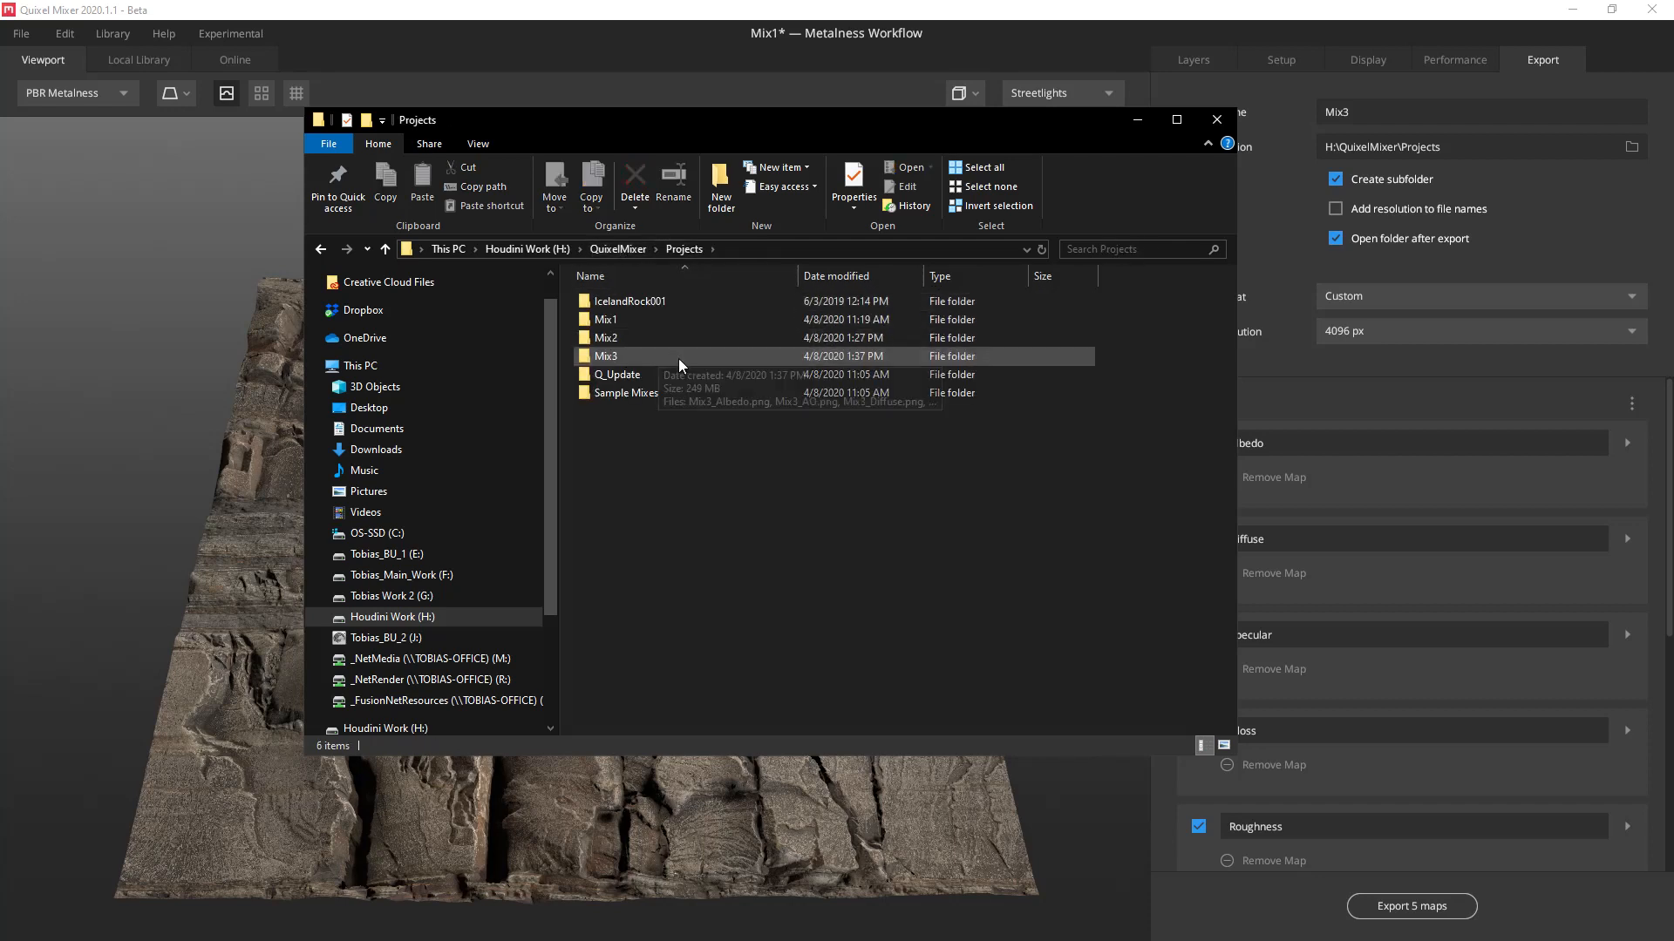
click(620, 338)
ctrl+click(614, 354)
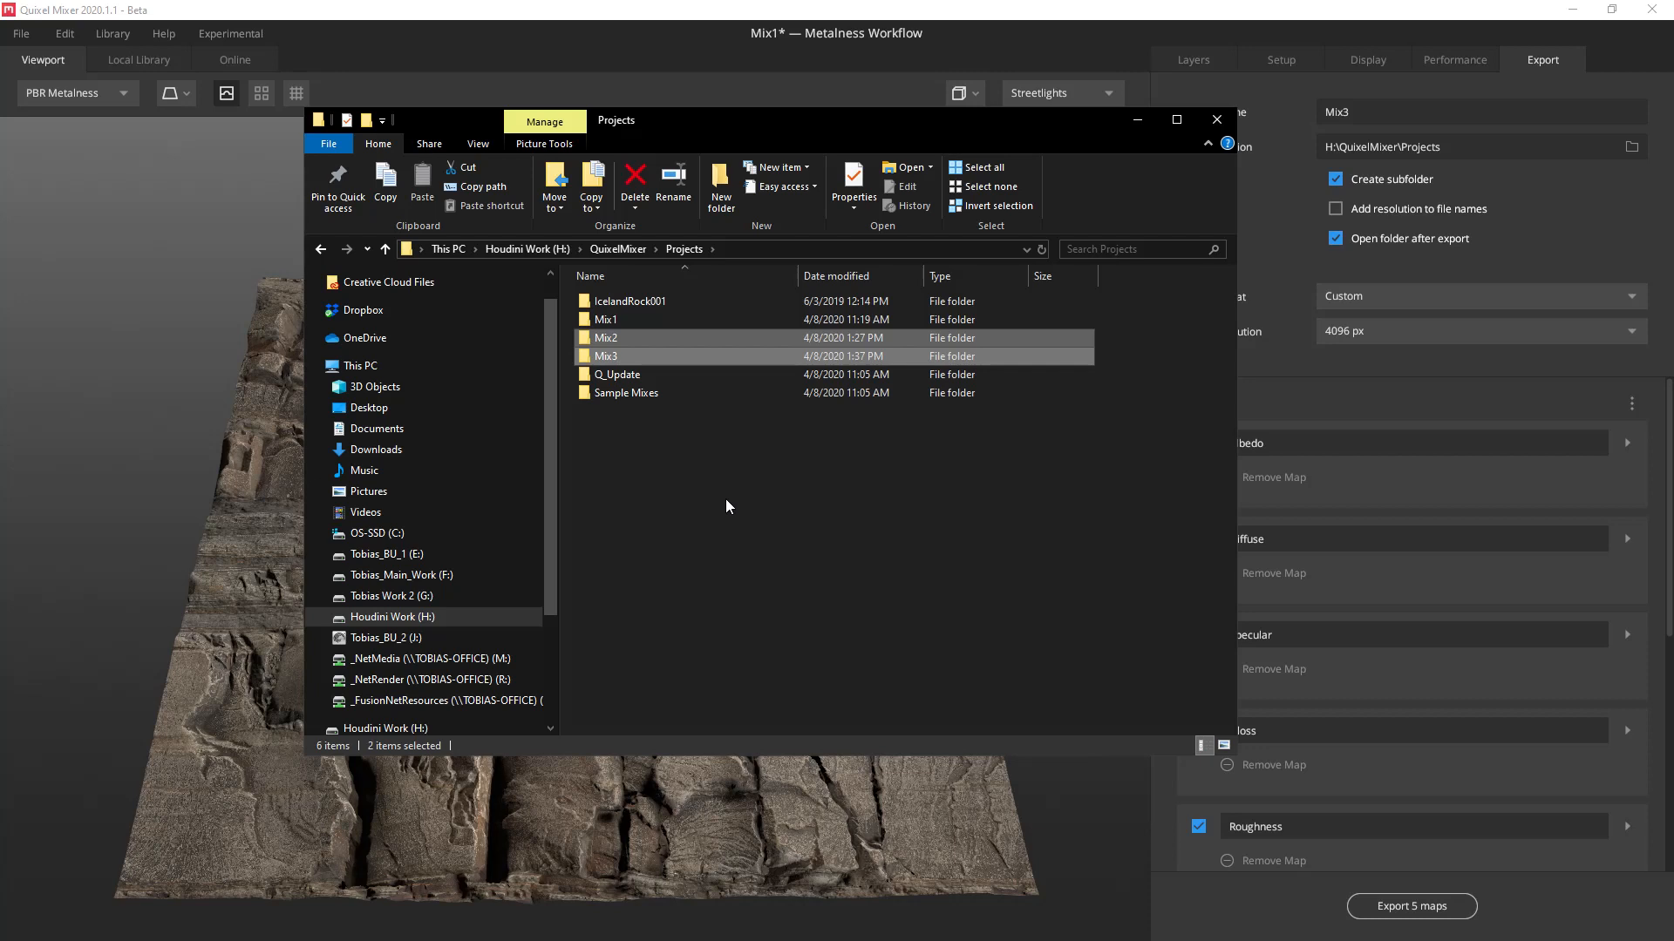
click(616, 249)
double_click(613, 302)
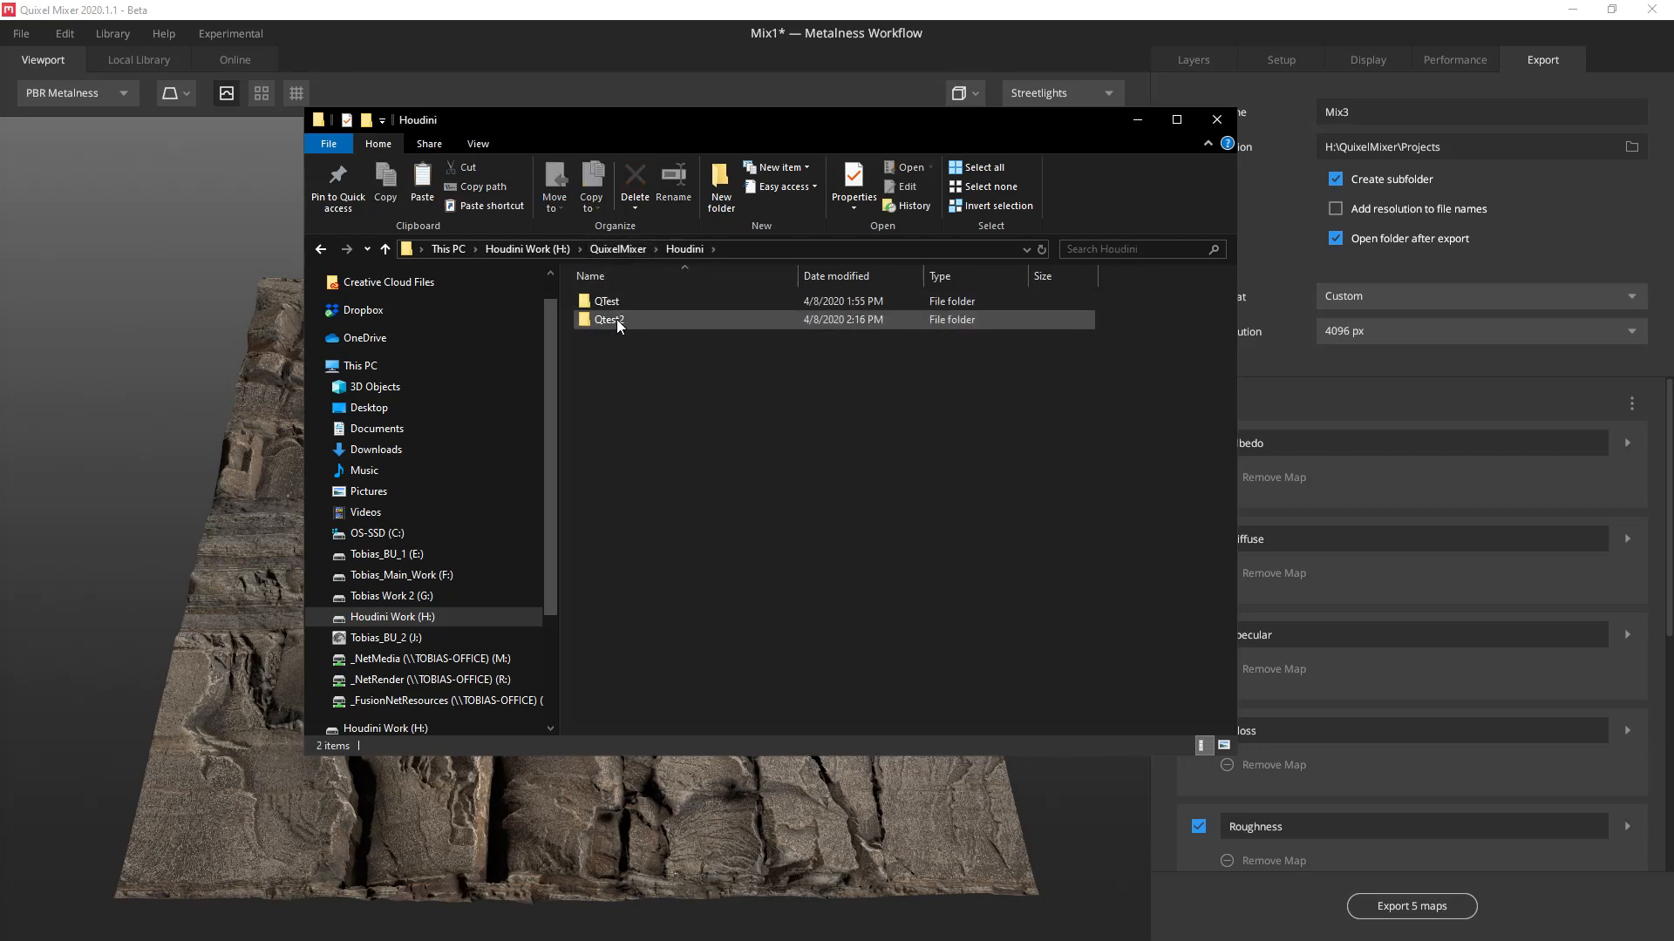
double_click(615, 319)
double_click(611, 302)
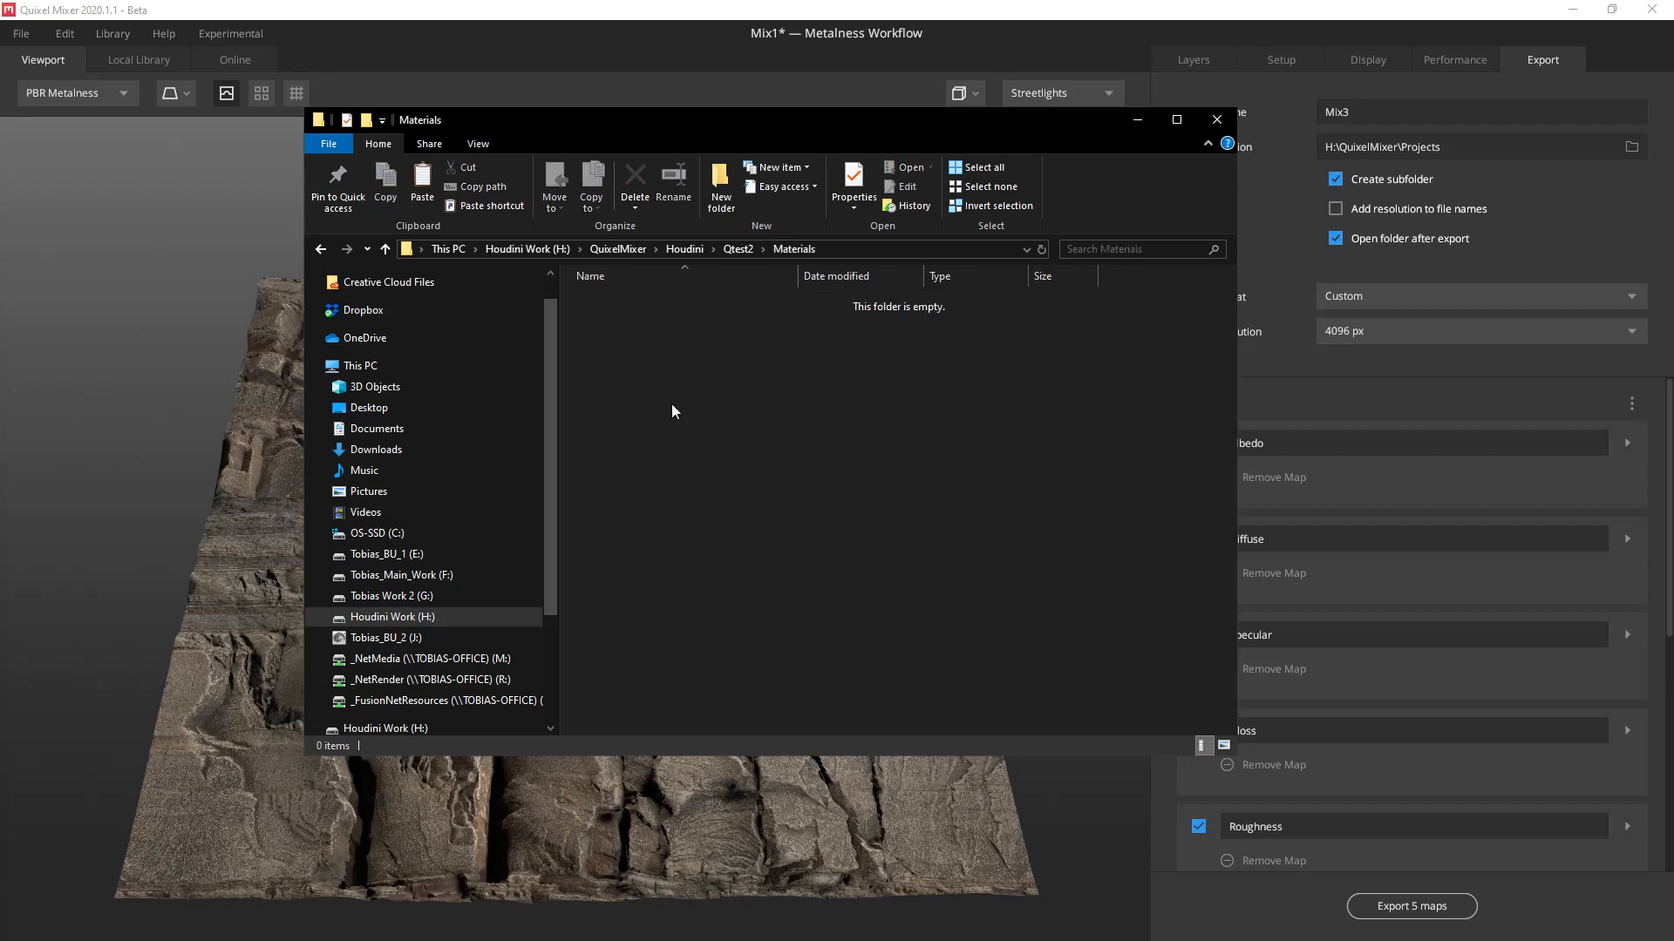
key(ctrl+v)
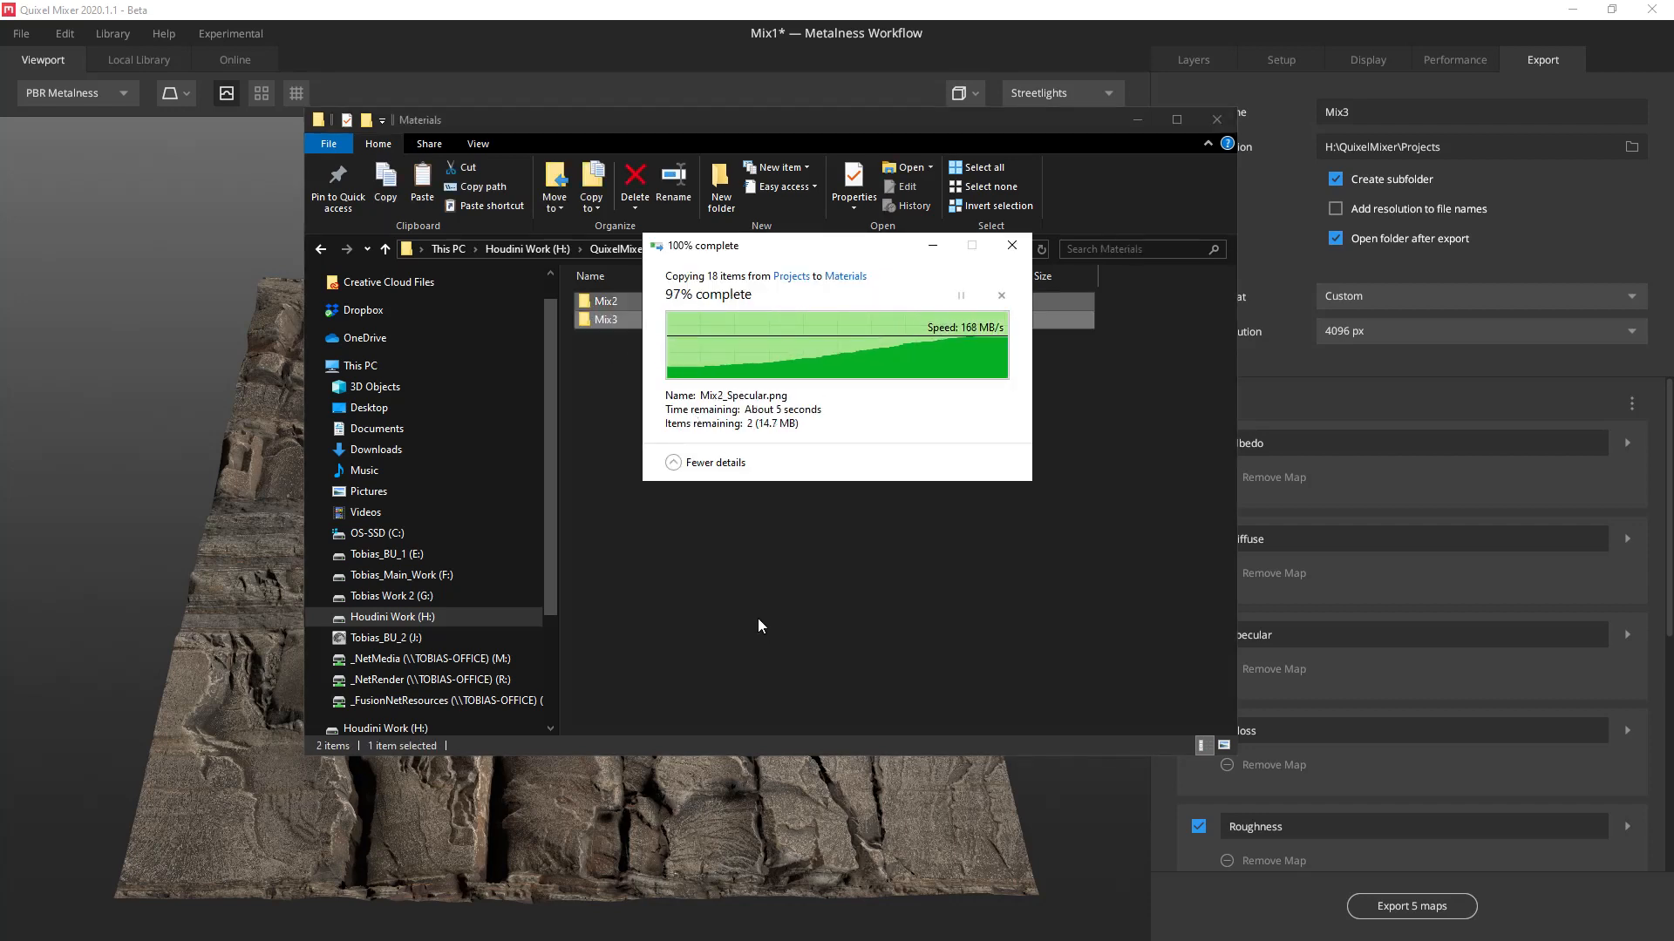
click(722, 432)
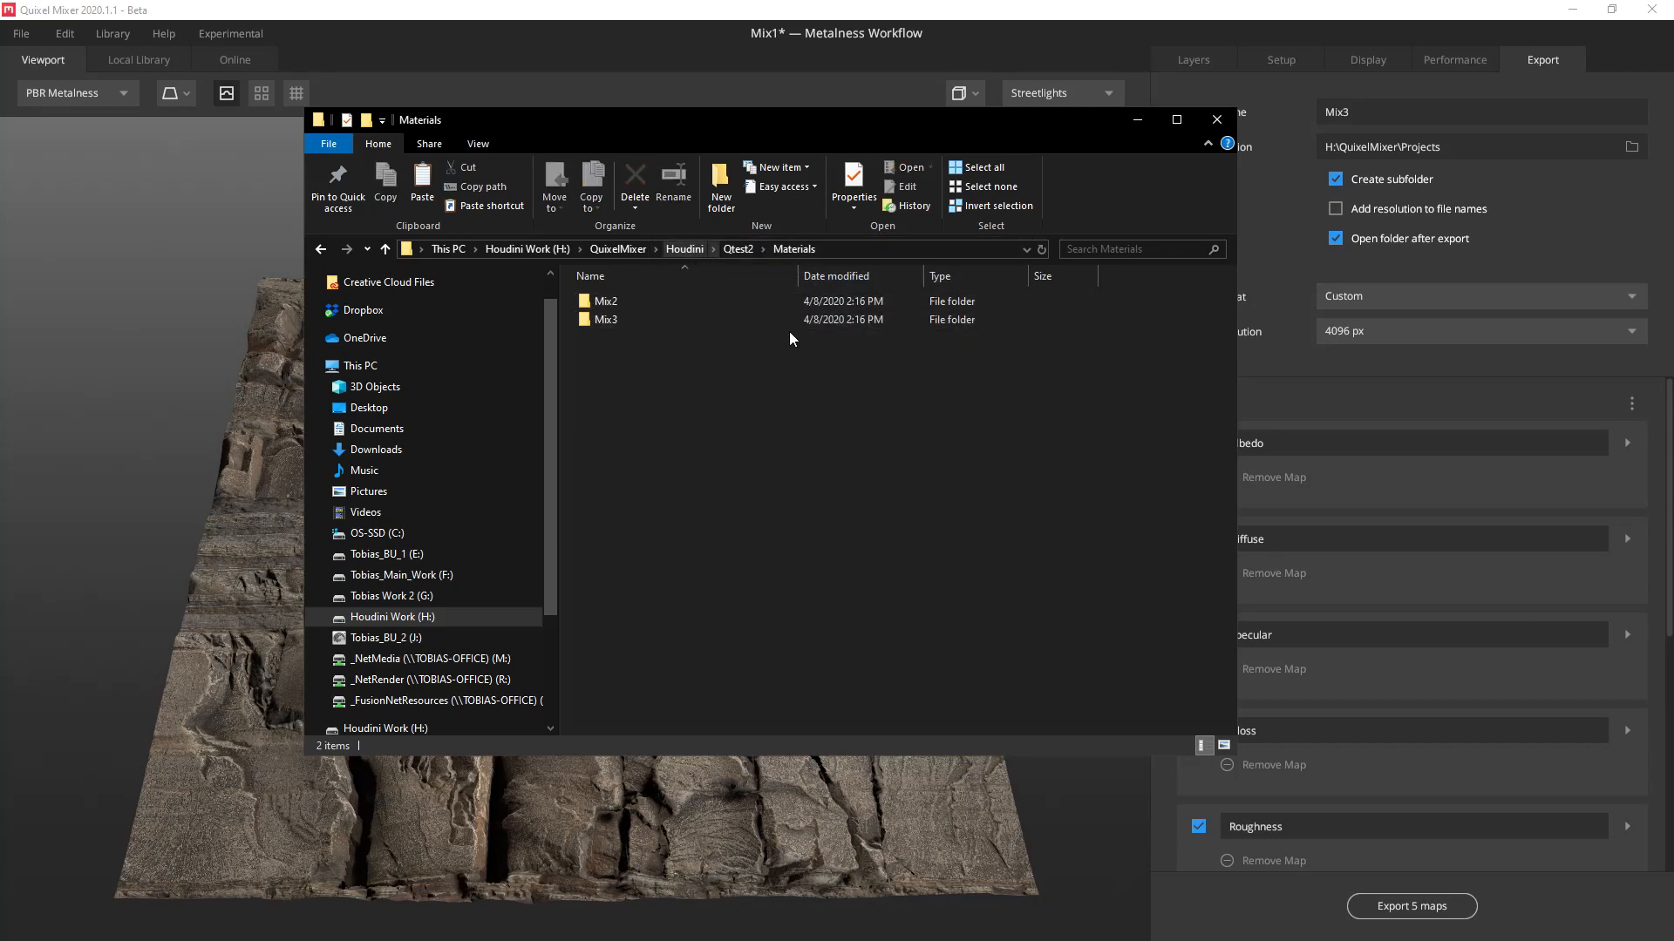
click(681, 250)
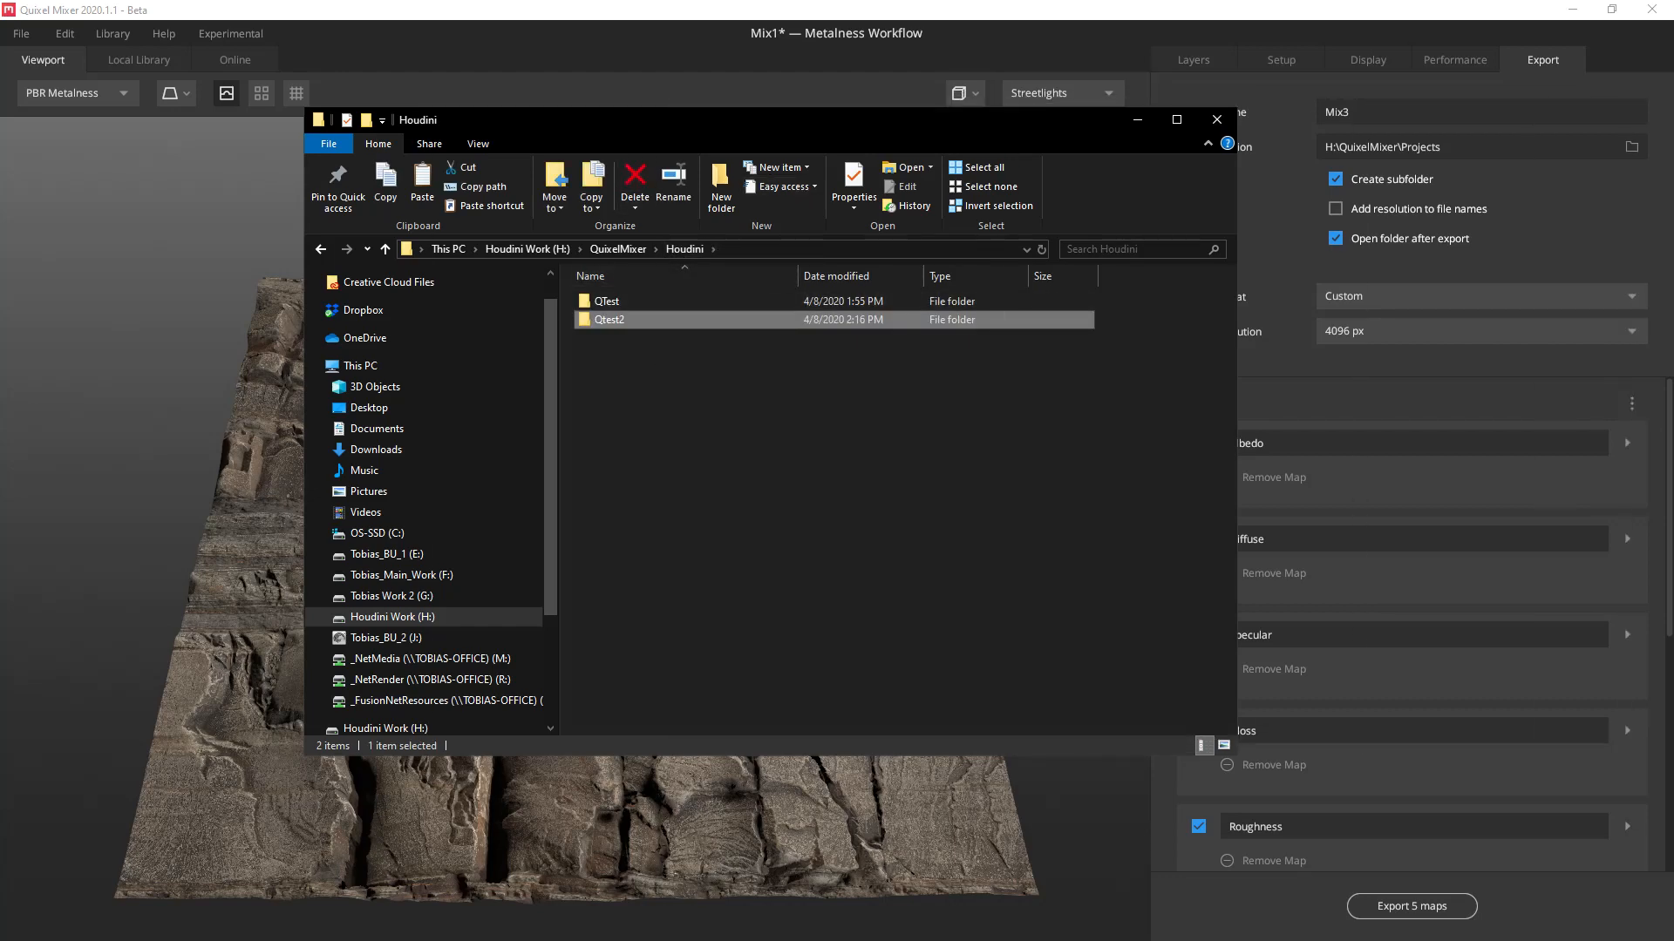
Step: Launch Houdini Indie 18.0.391 and dismiss its console window
key(alt+Tab)
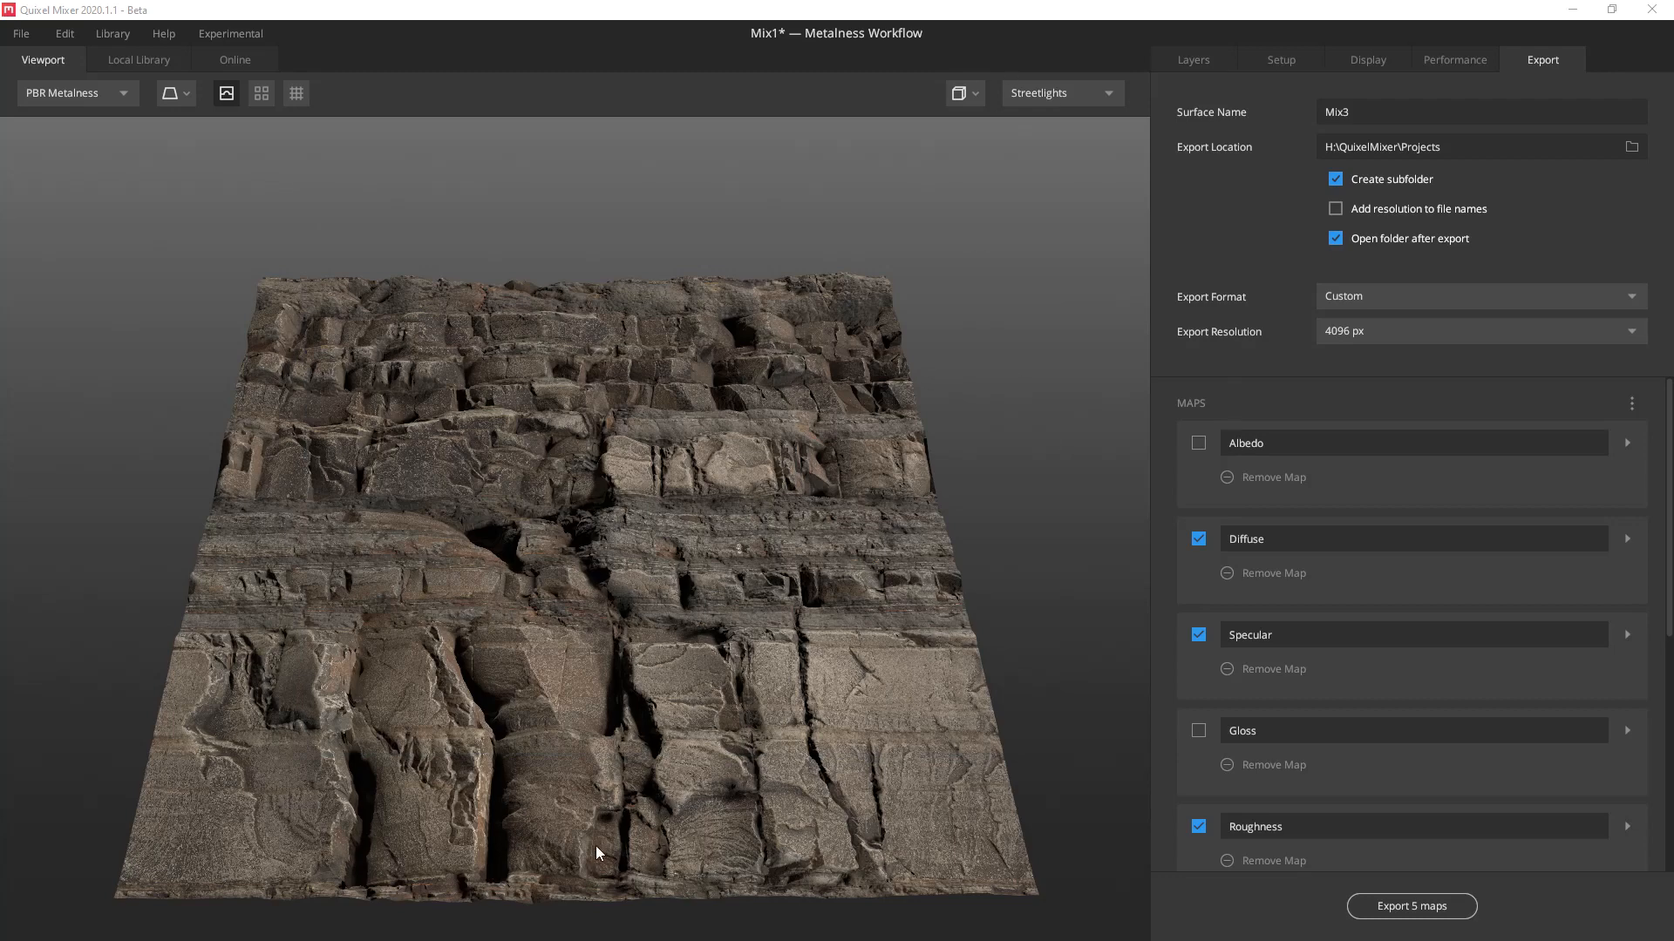
key(super)
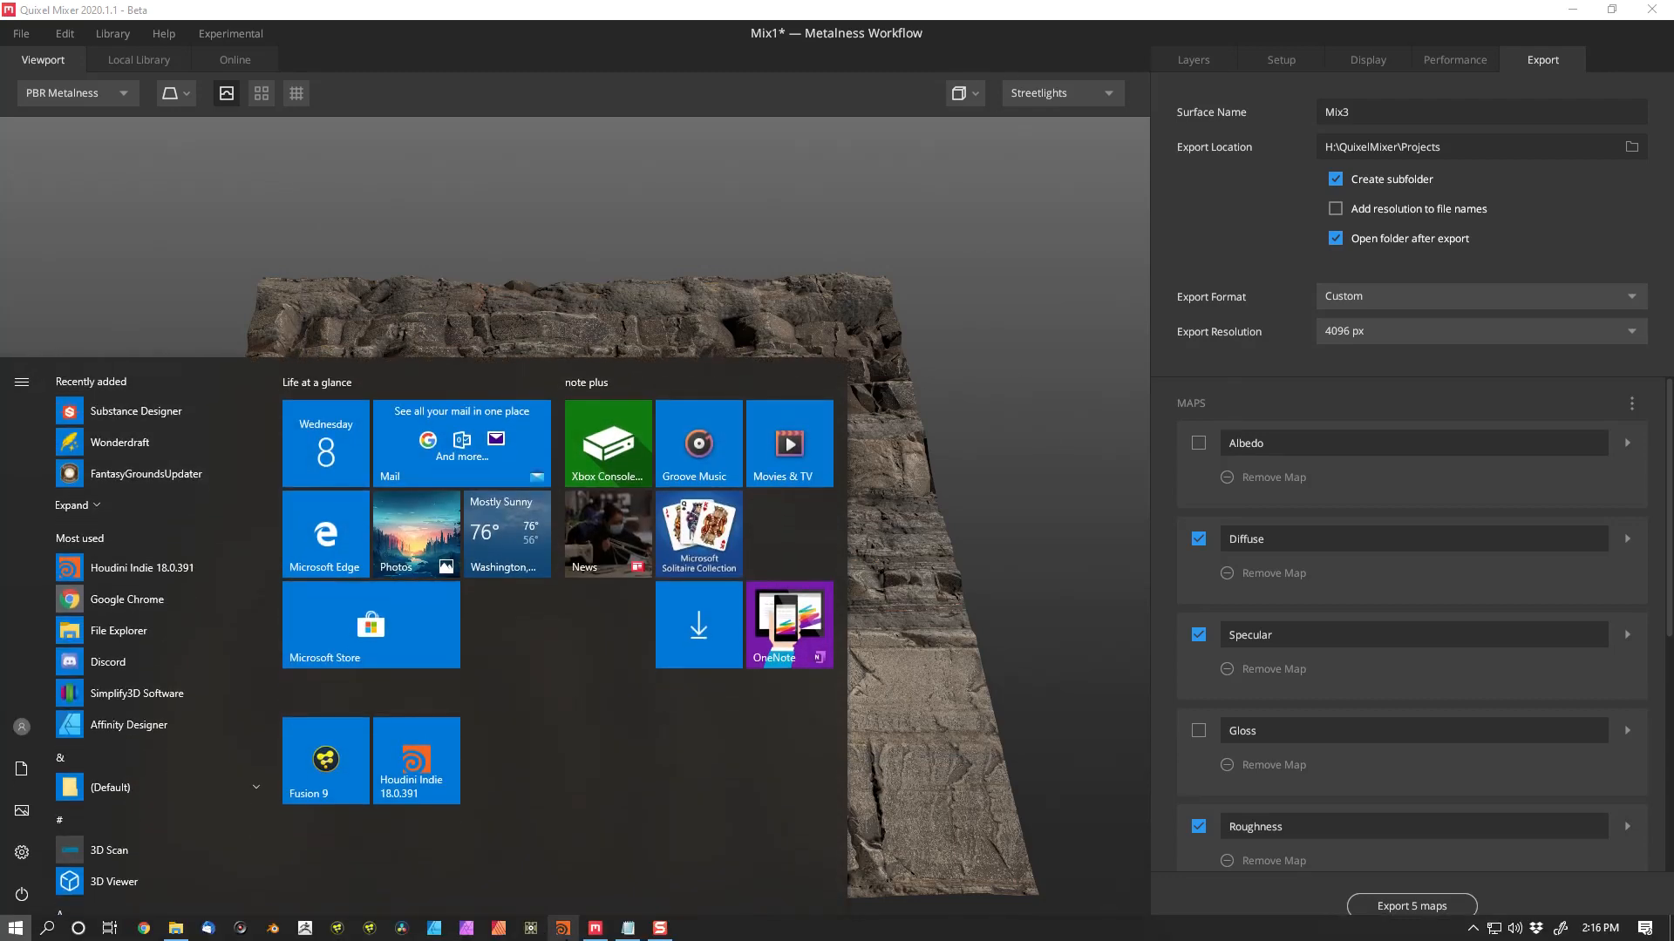
click(567, 928)
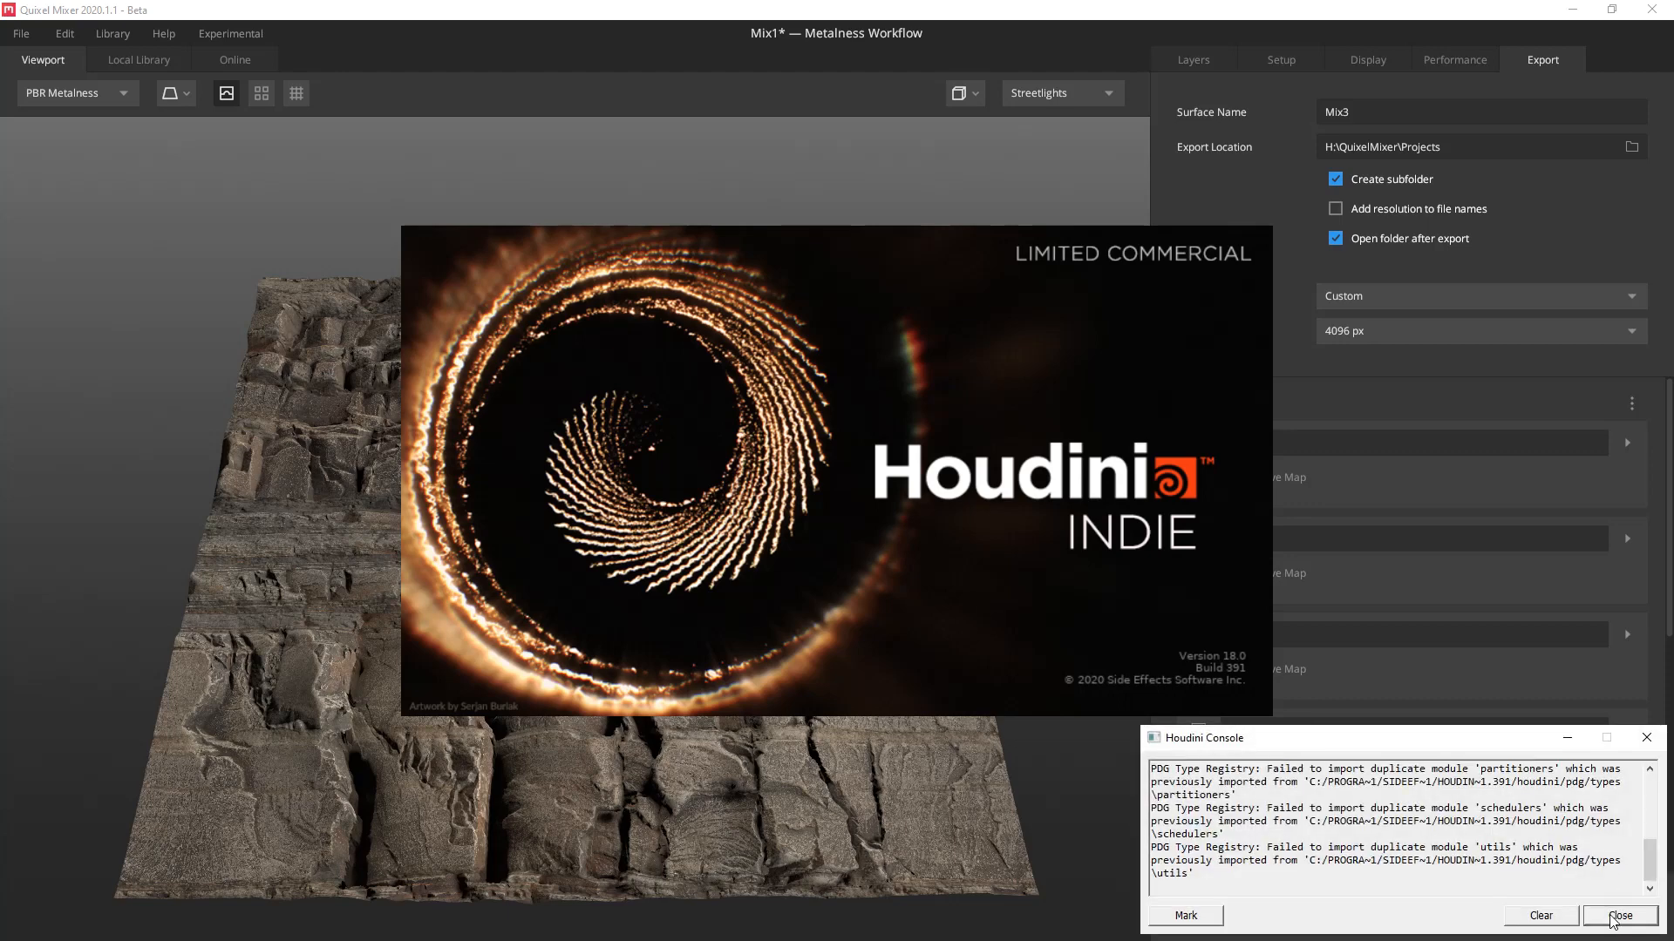
click(1619, 915)
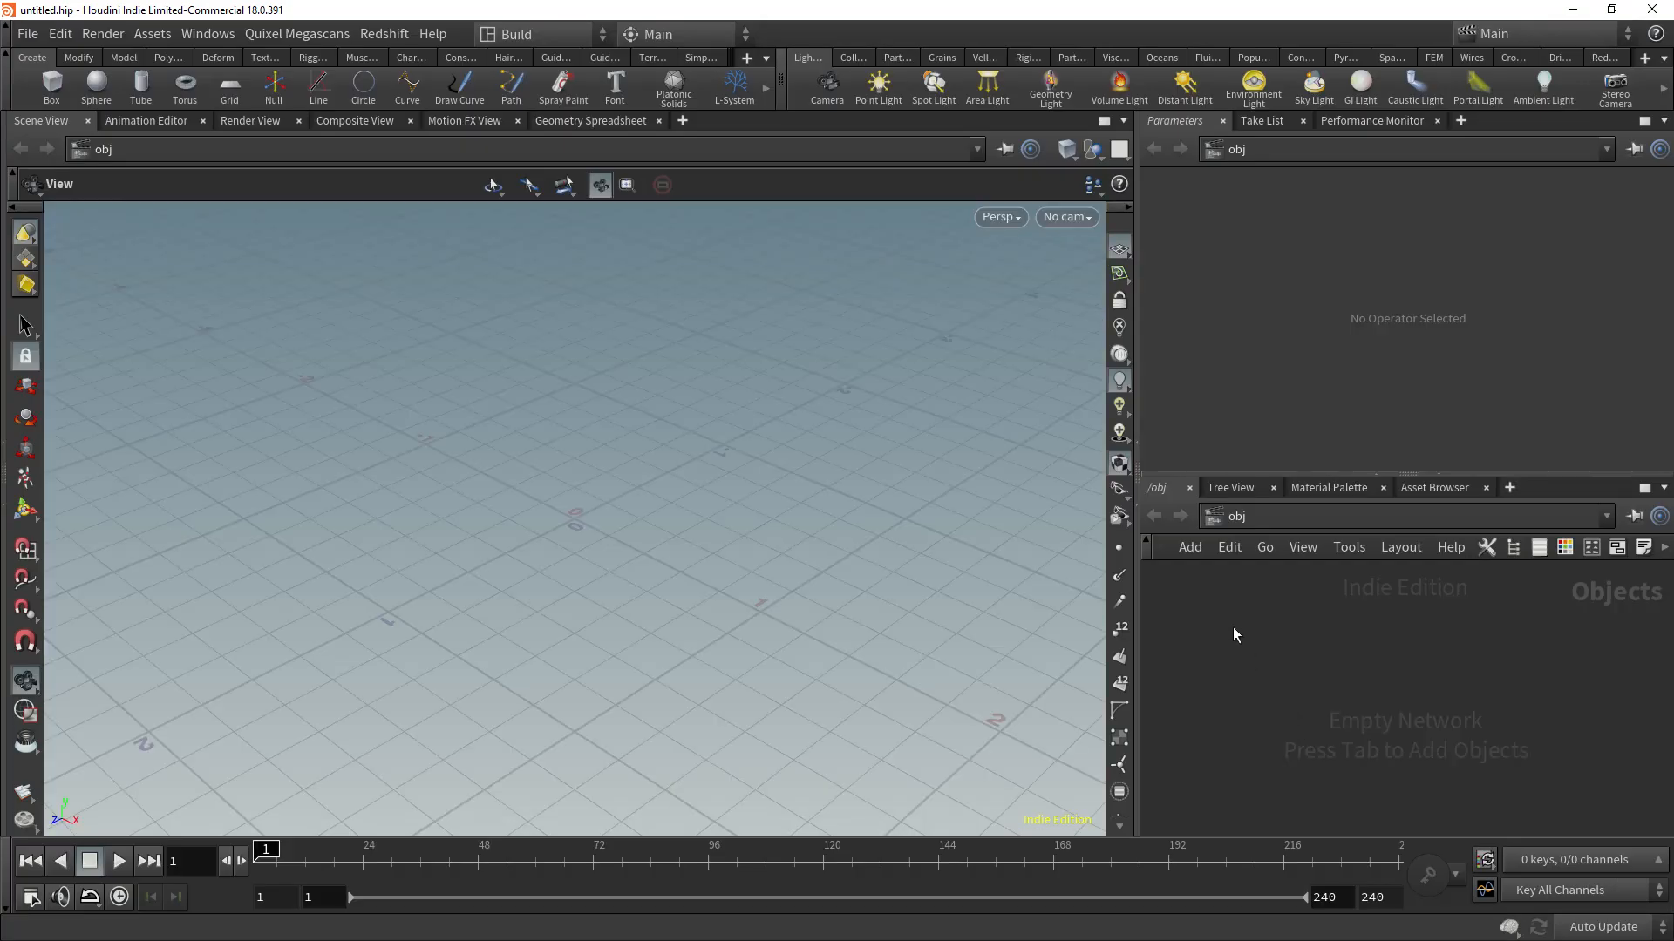
Step: Set the Houdini project directory to H:/QuixelMixer/Houdini/Qtest2
click(27, 35)
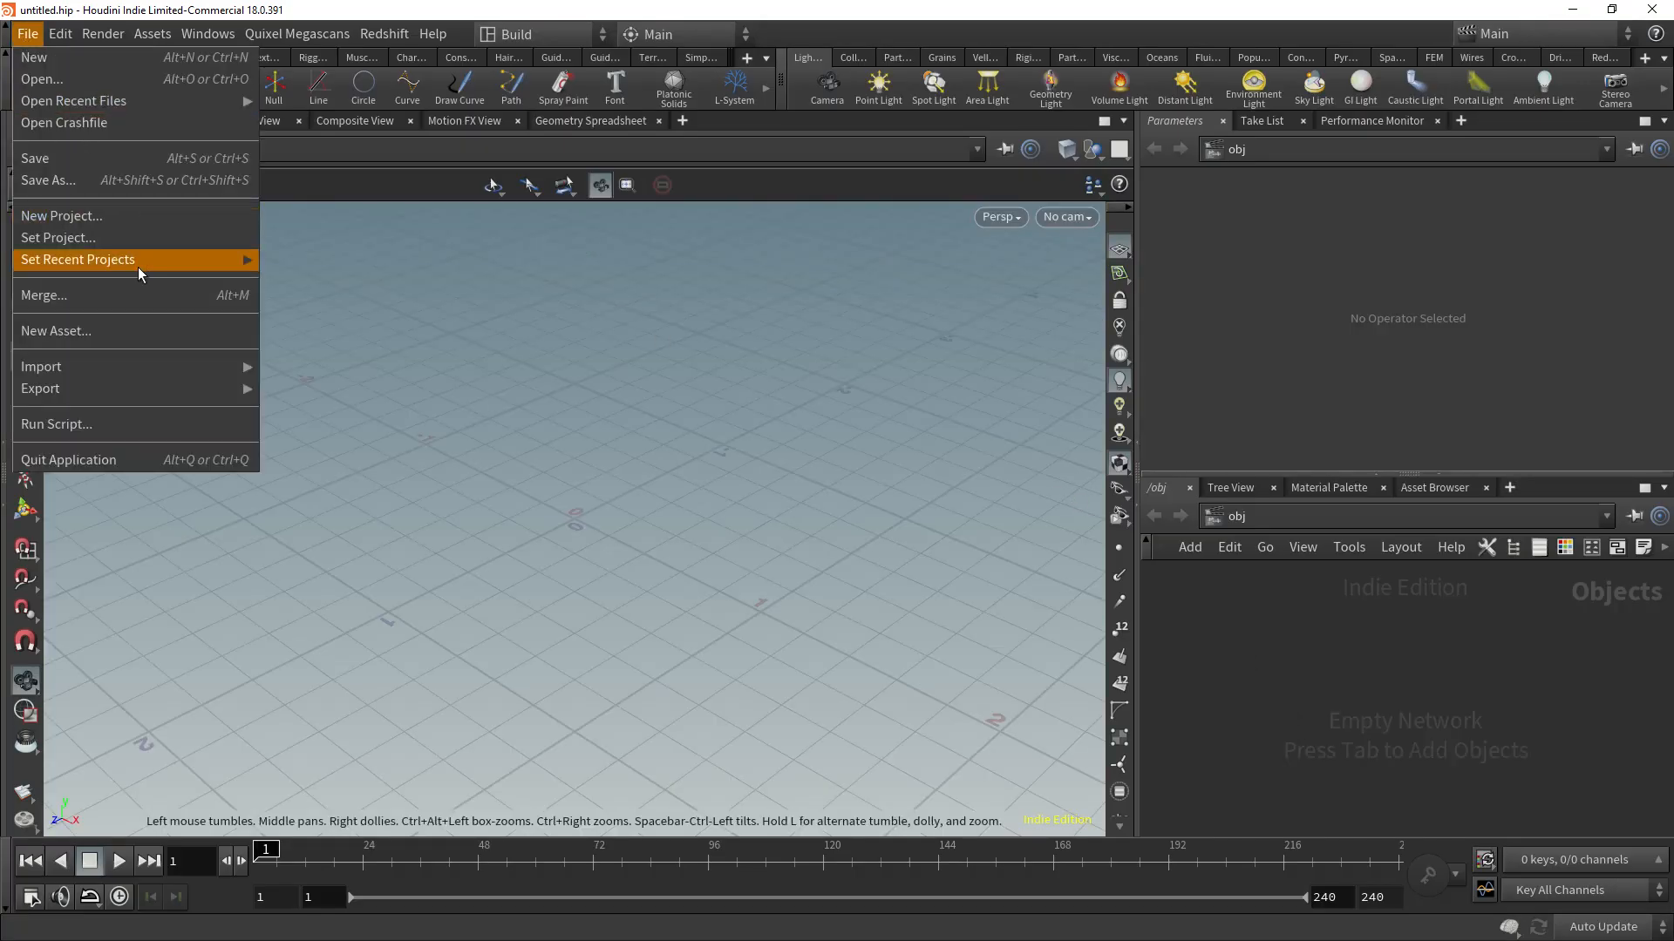
click(76, 237)
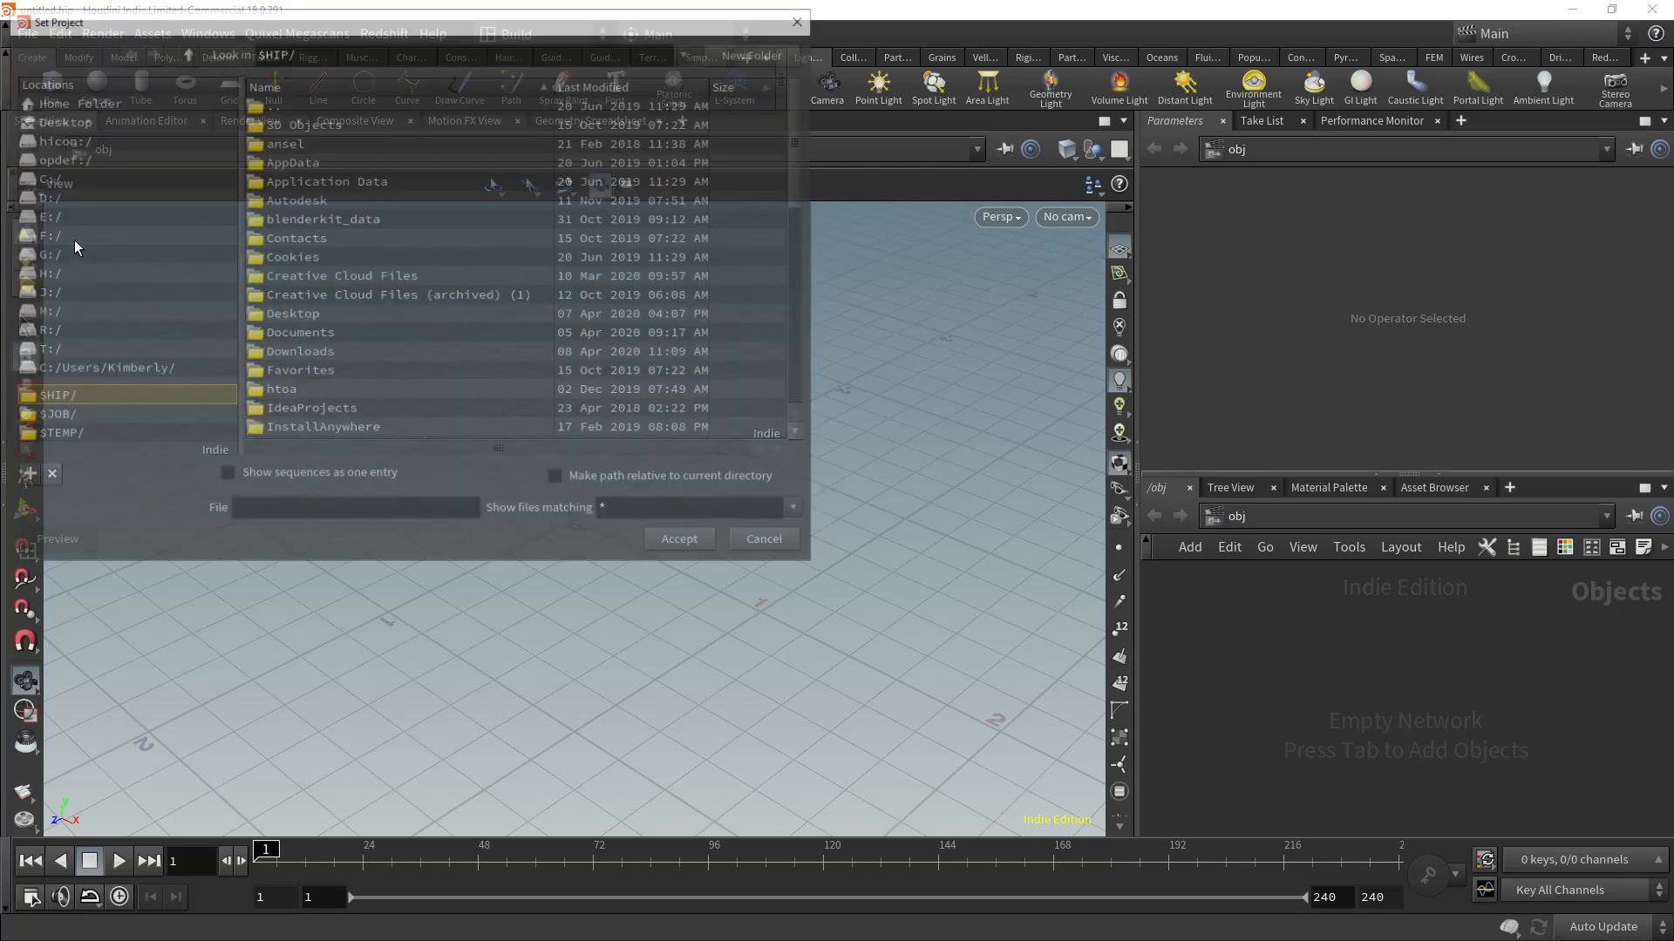
click(42, 273)
scroll(354, 342, down, 3)
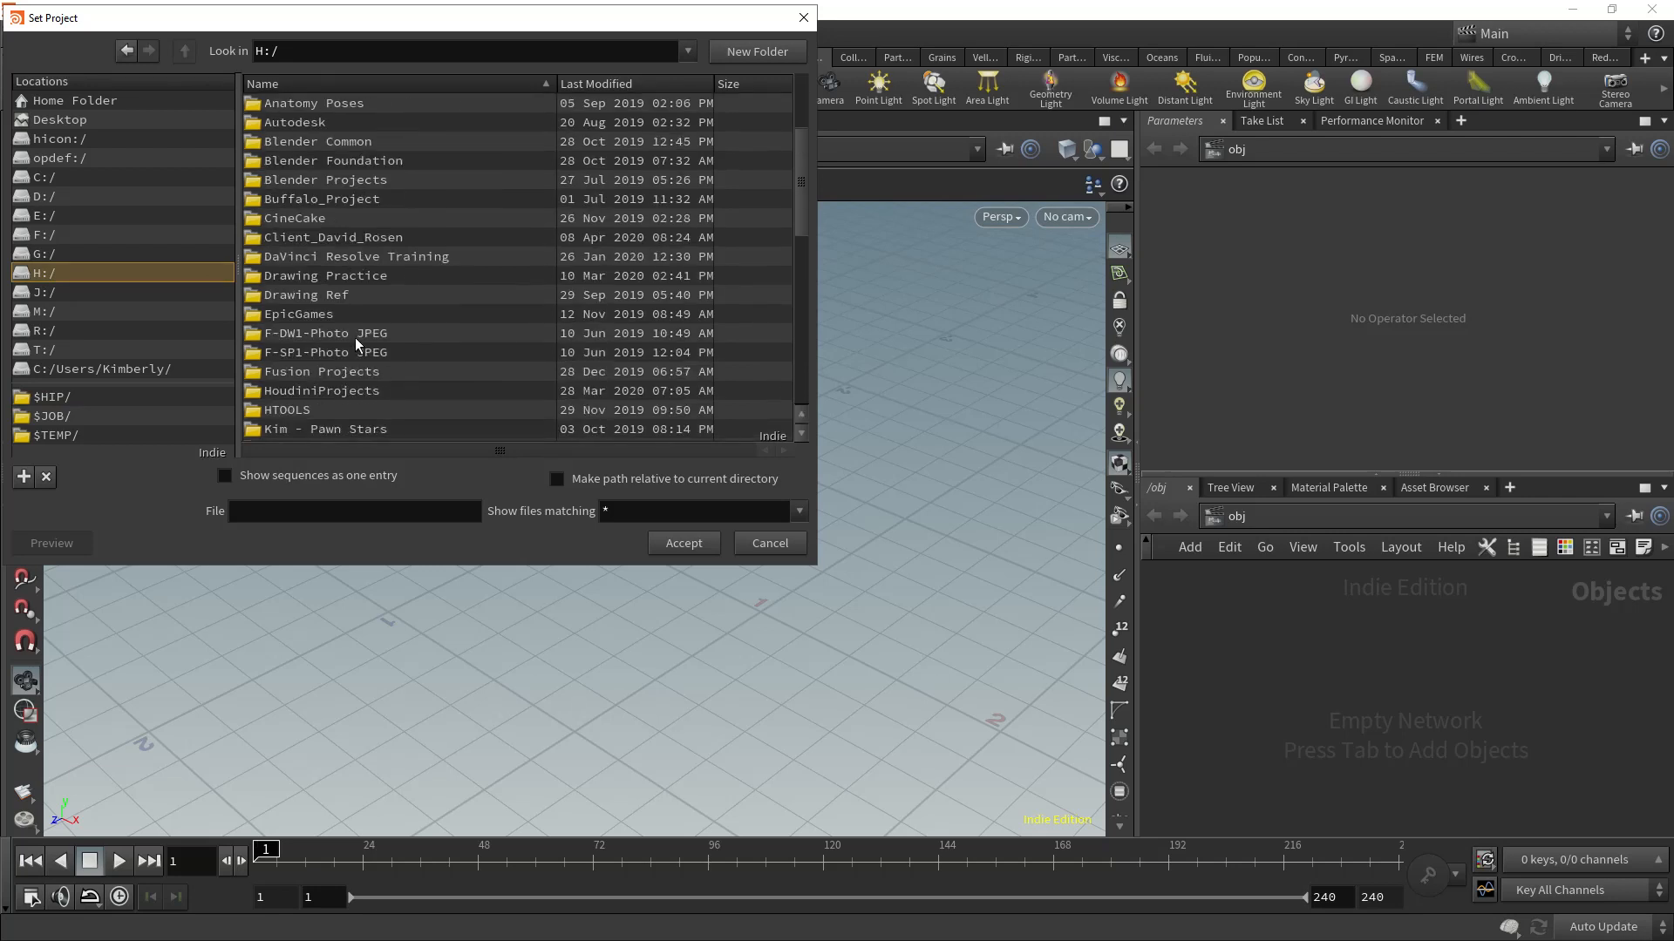
scroll(343, 307, down, 2)
scroll(366, 344, down, 1)
scroll(367, 344, down, 2)
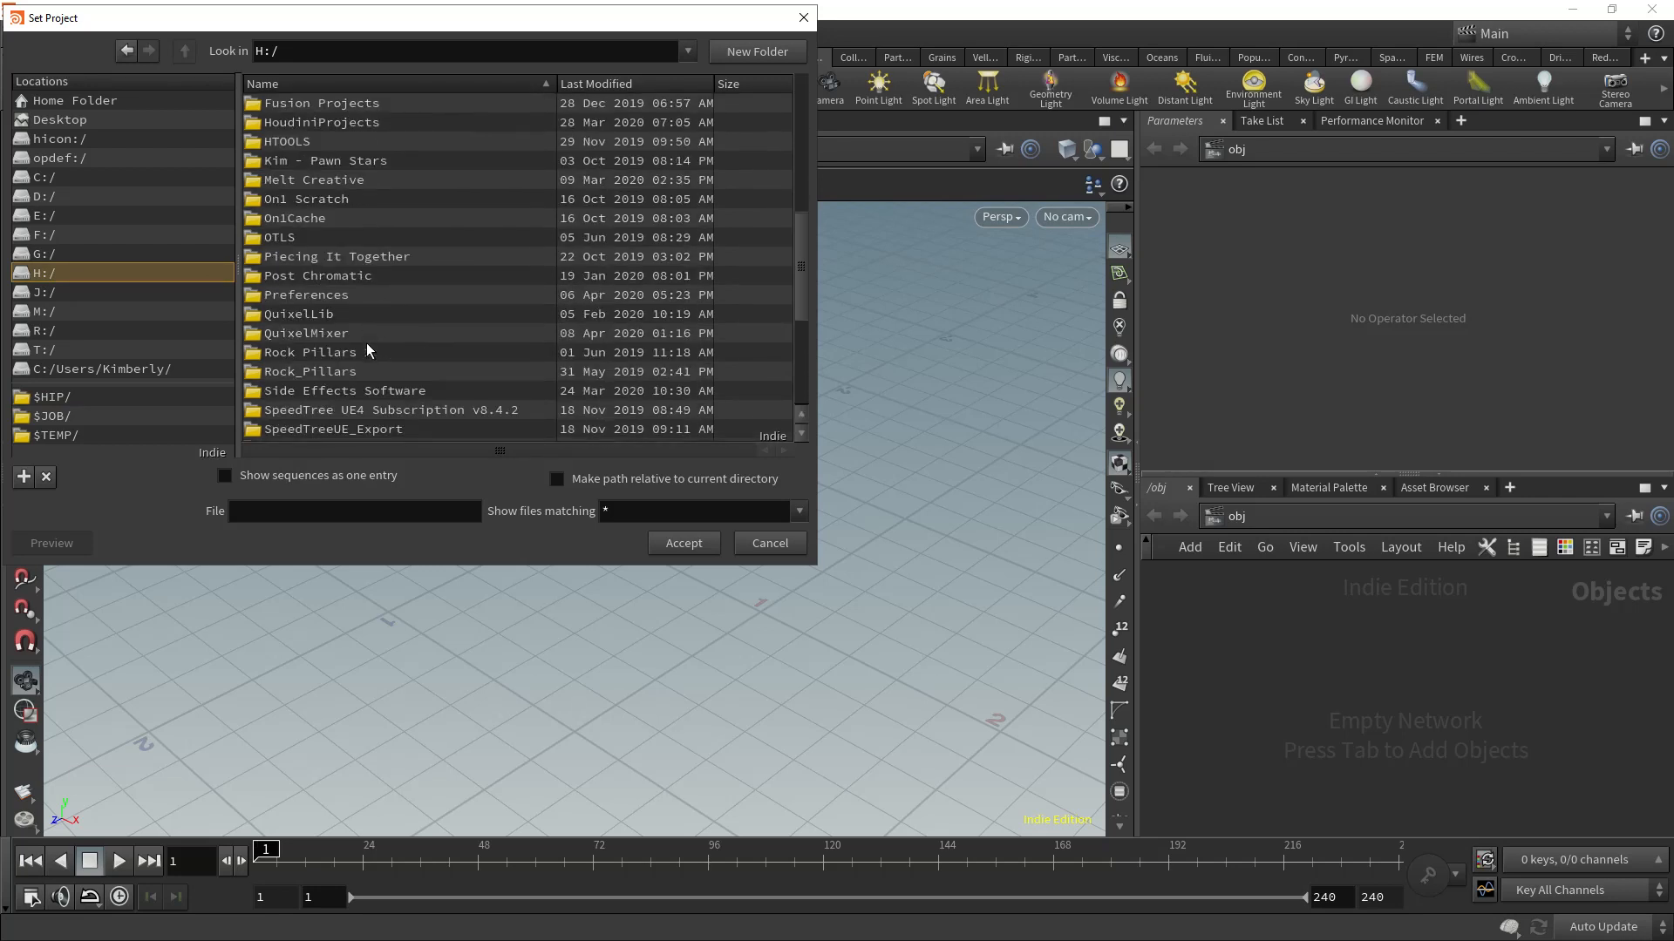
double_click(322, 333)
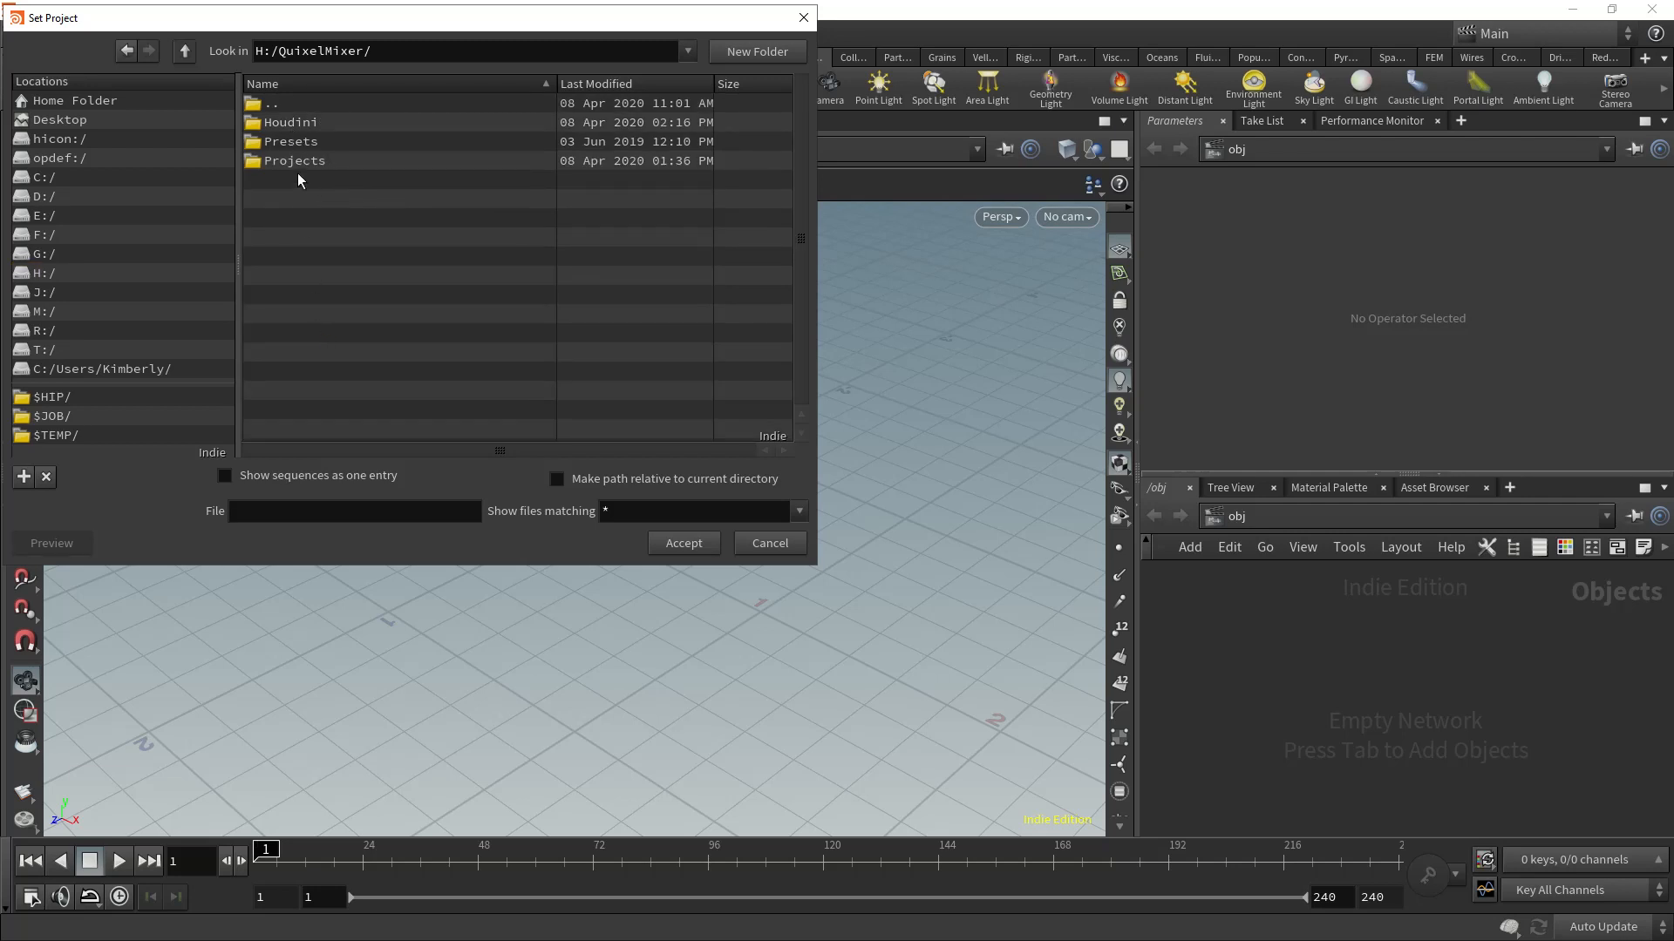
double_click(288, 123)
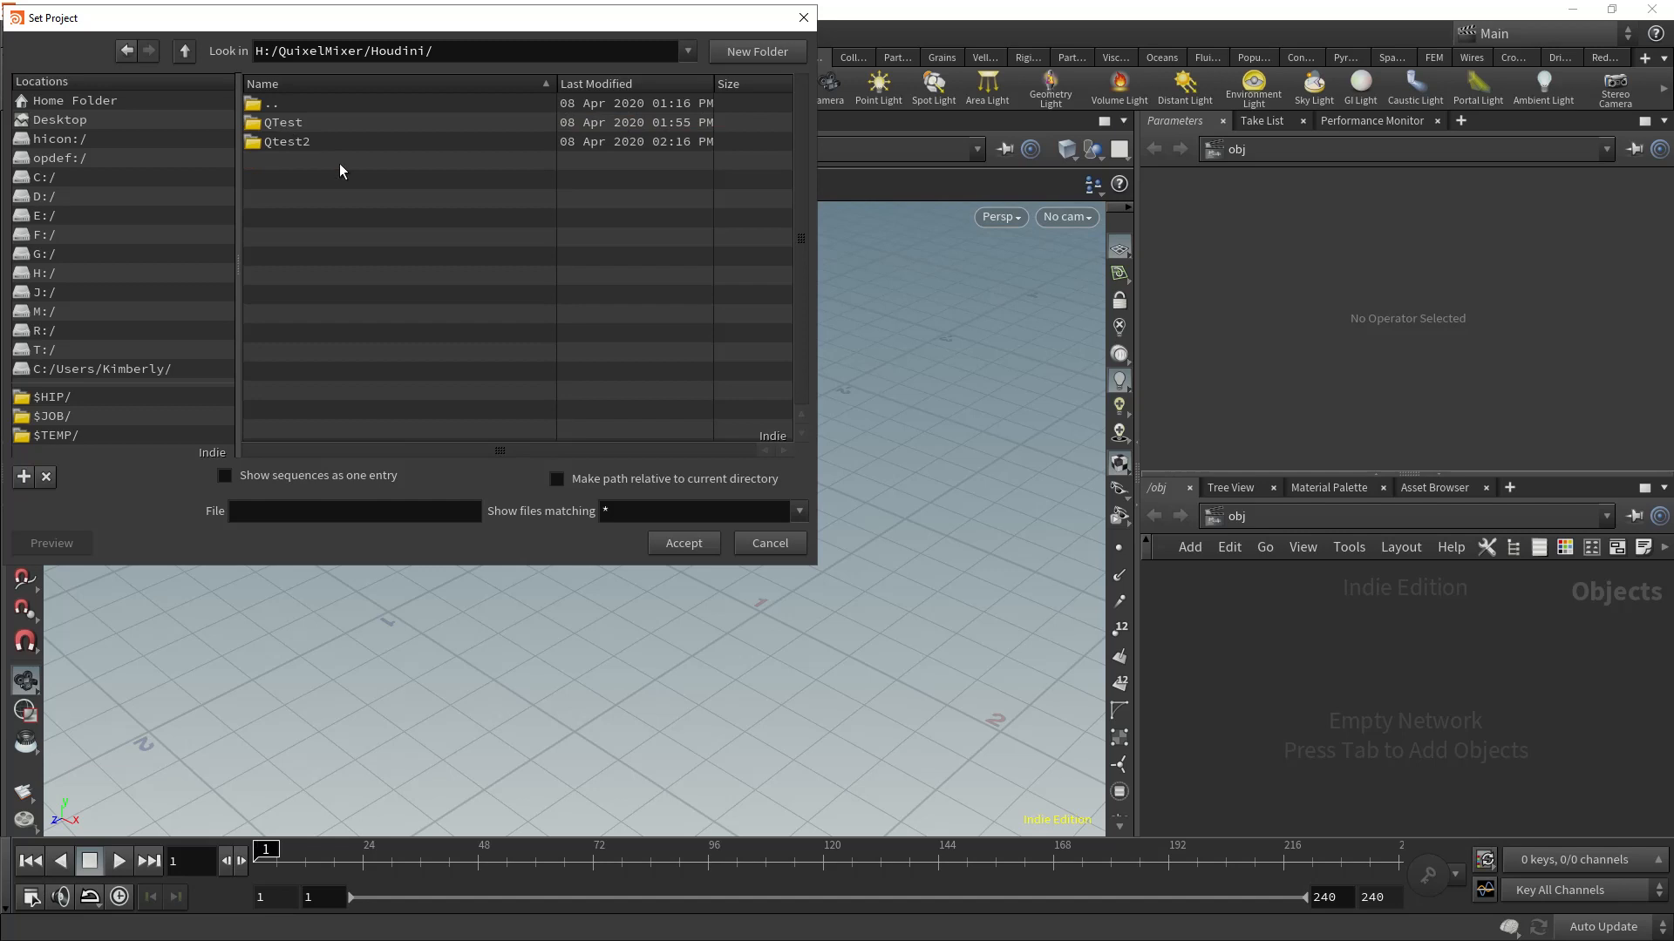
double_click(293, 143)
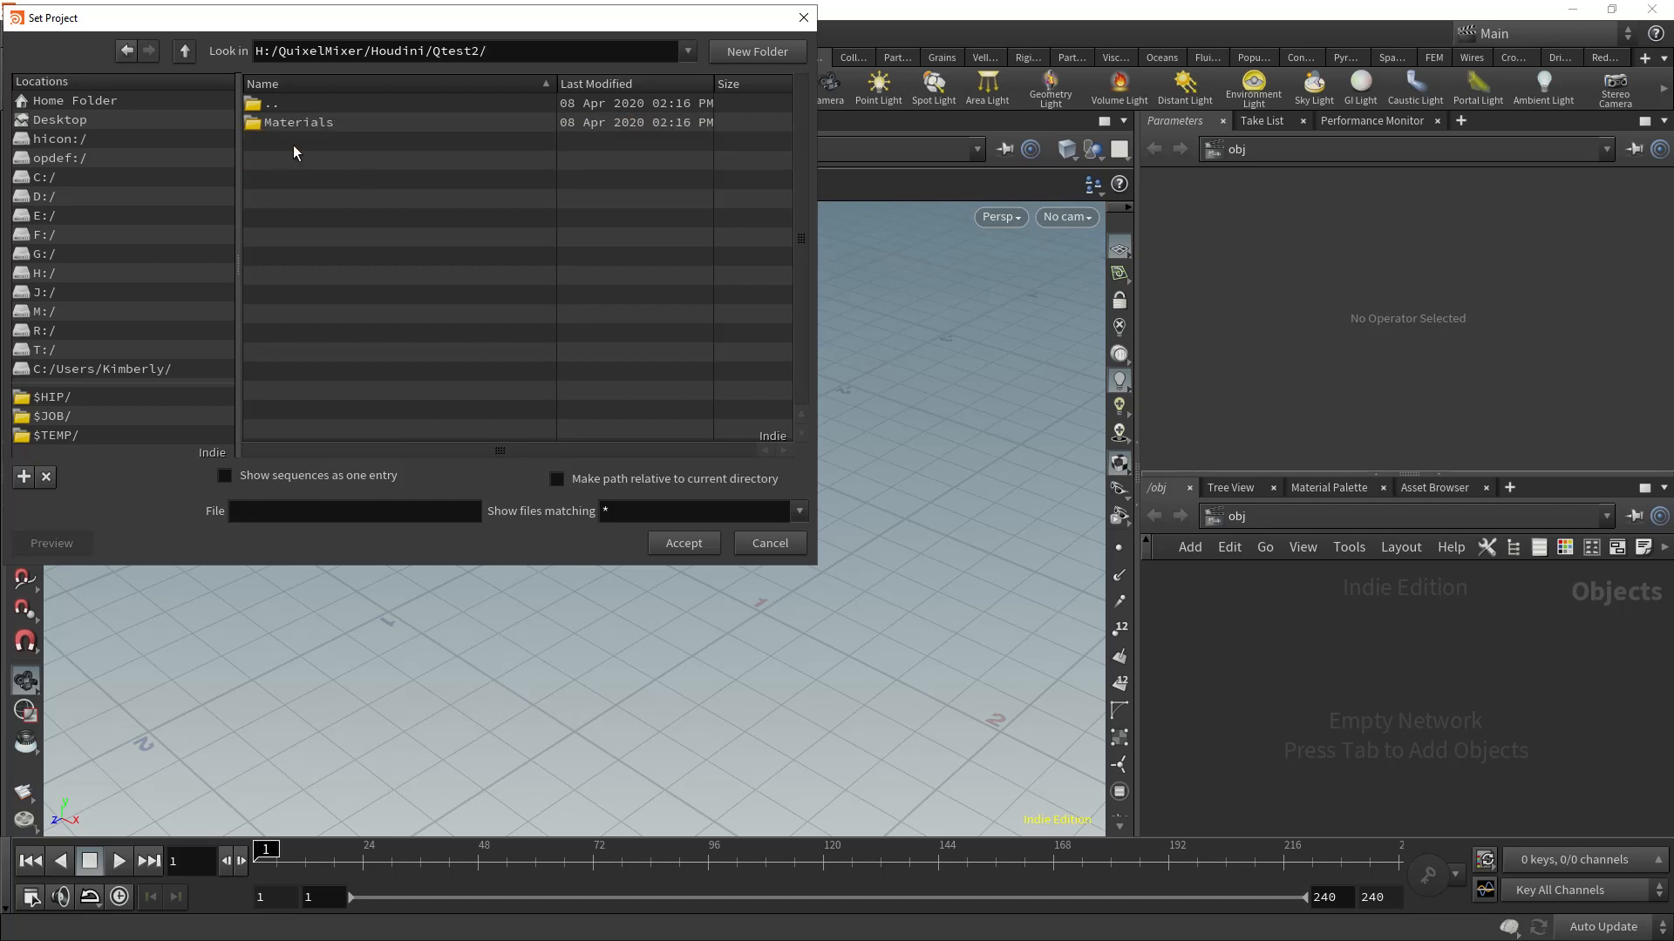
drag(104, 22, 589, 70)
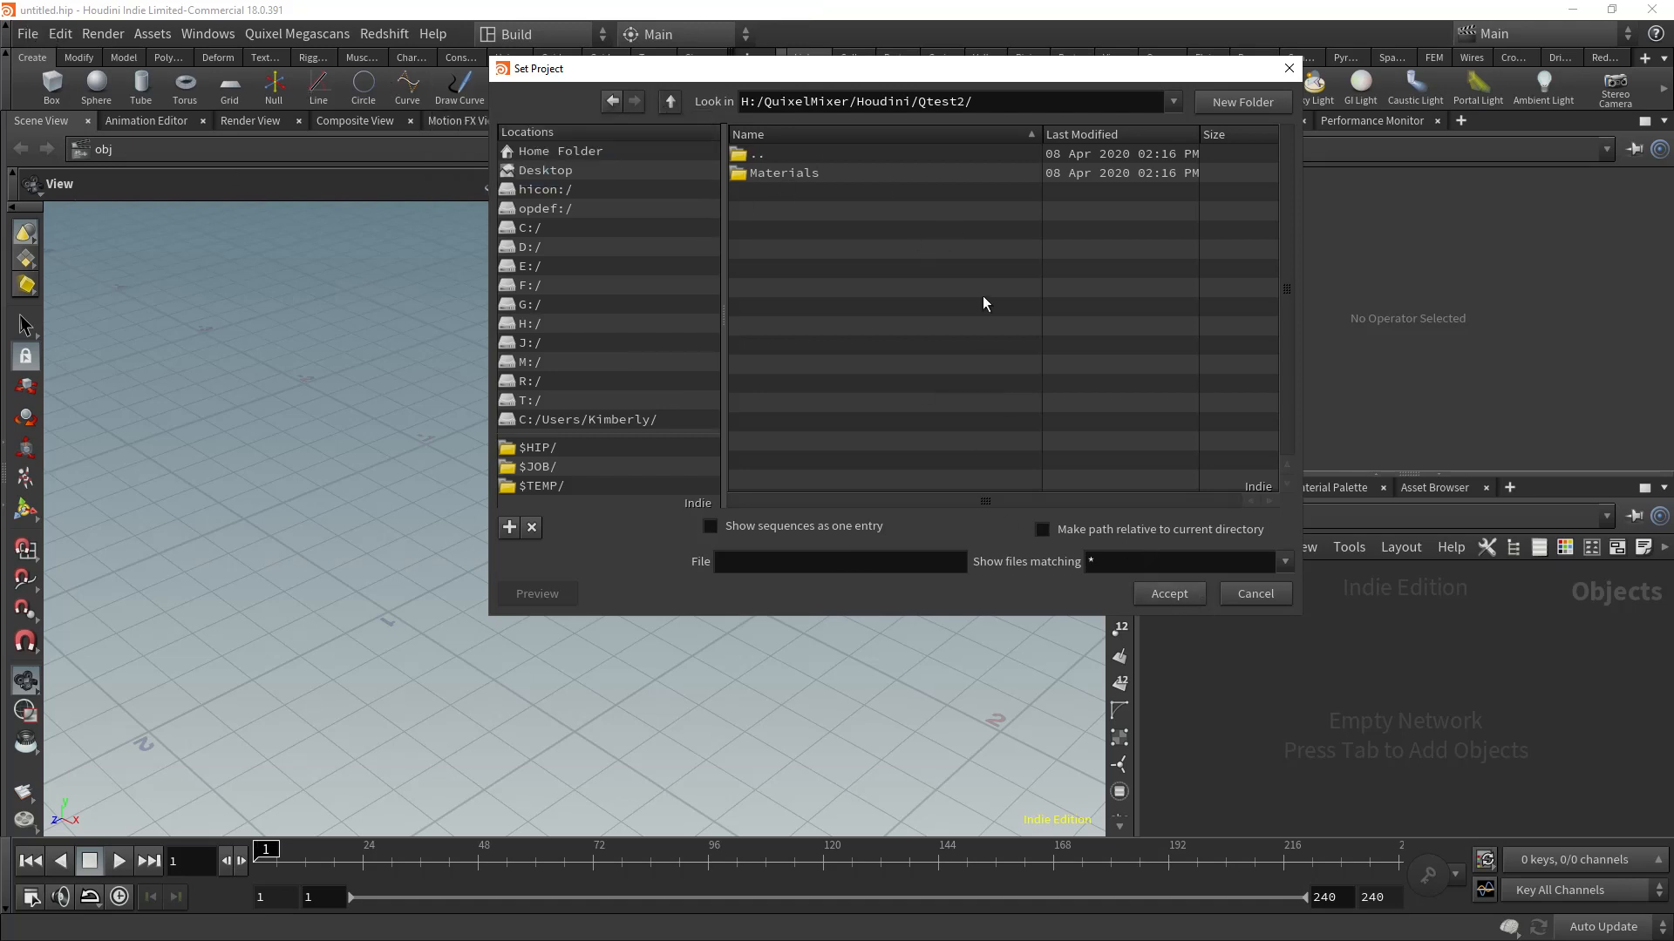
click(1196, 600)
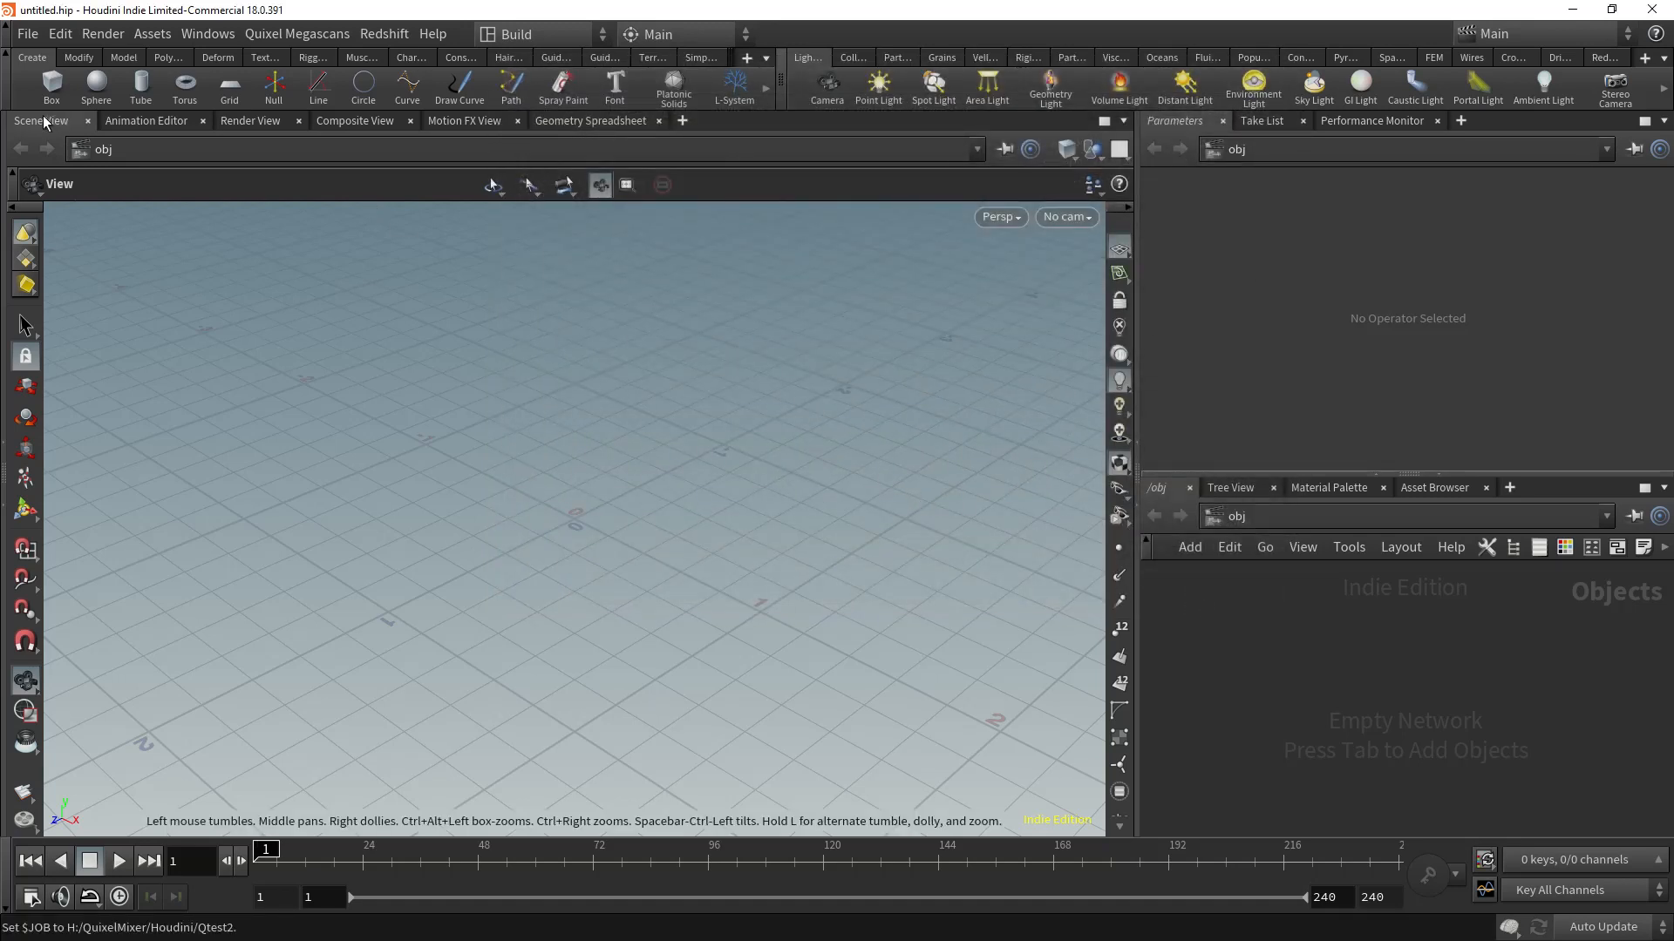
Step: Save the scene as Qtest2 in the project's $JOB directory
click(26, 35)
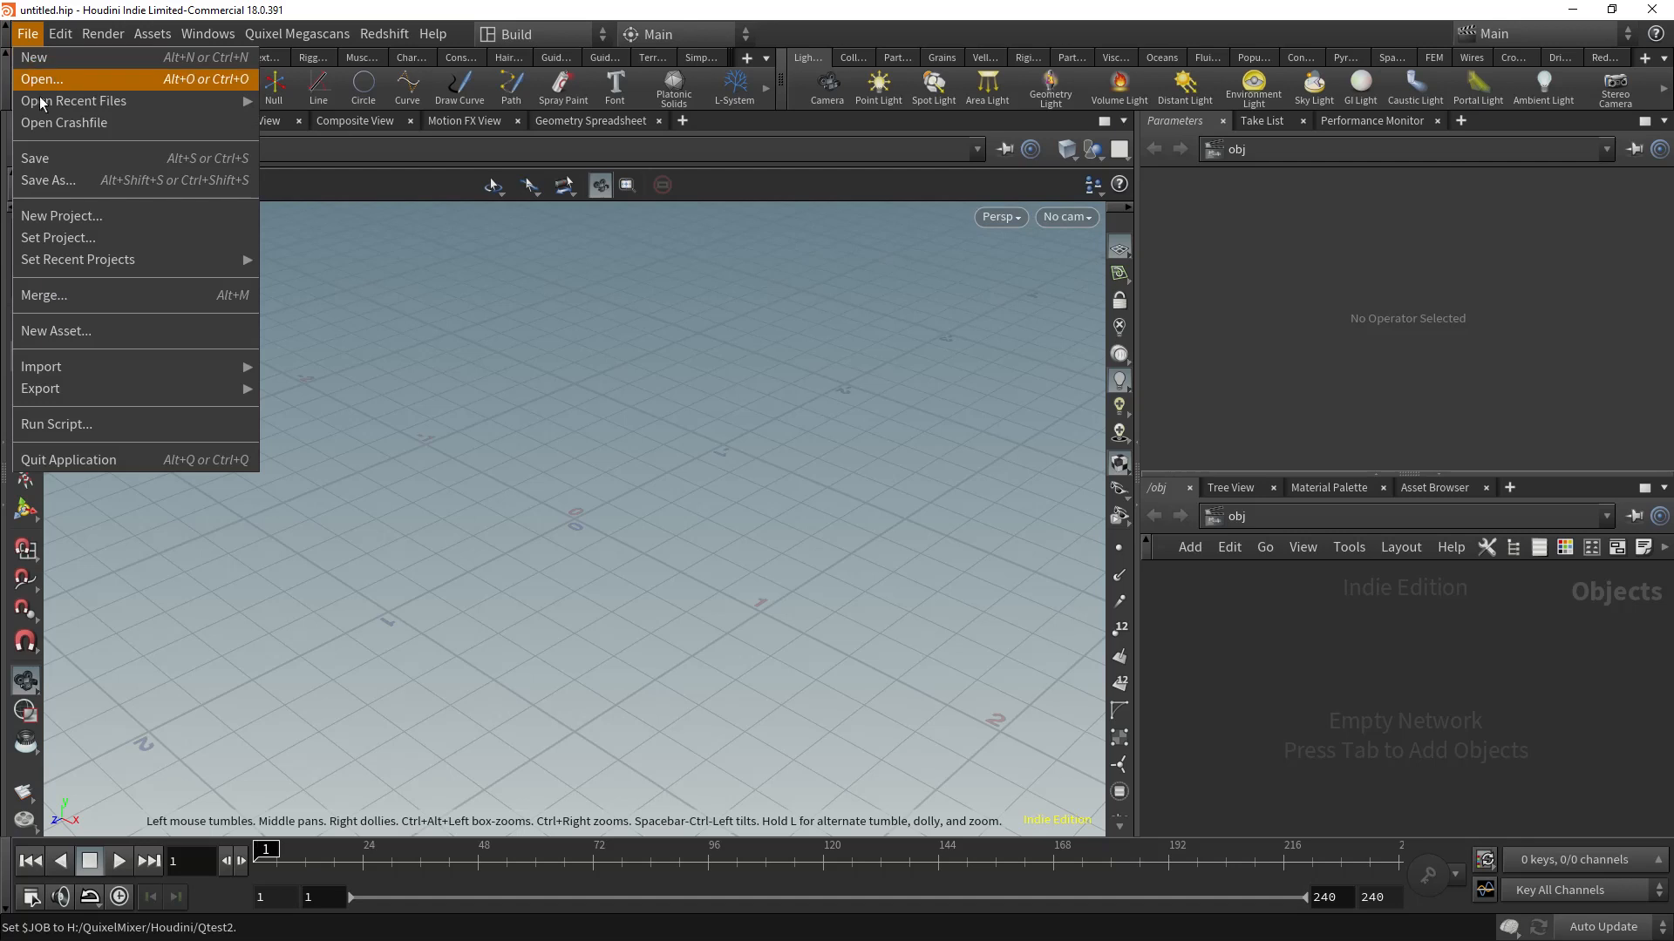
click(64, 166)
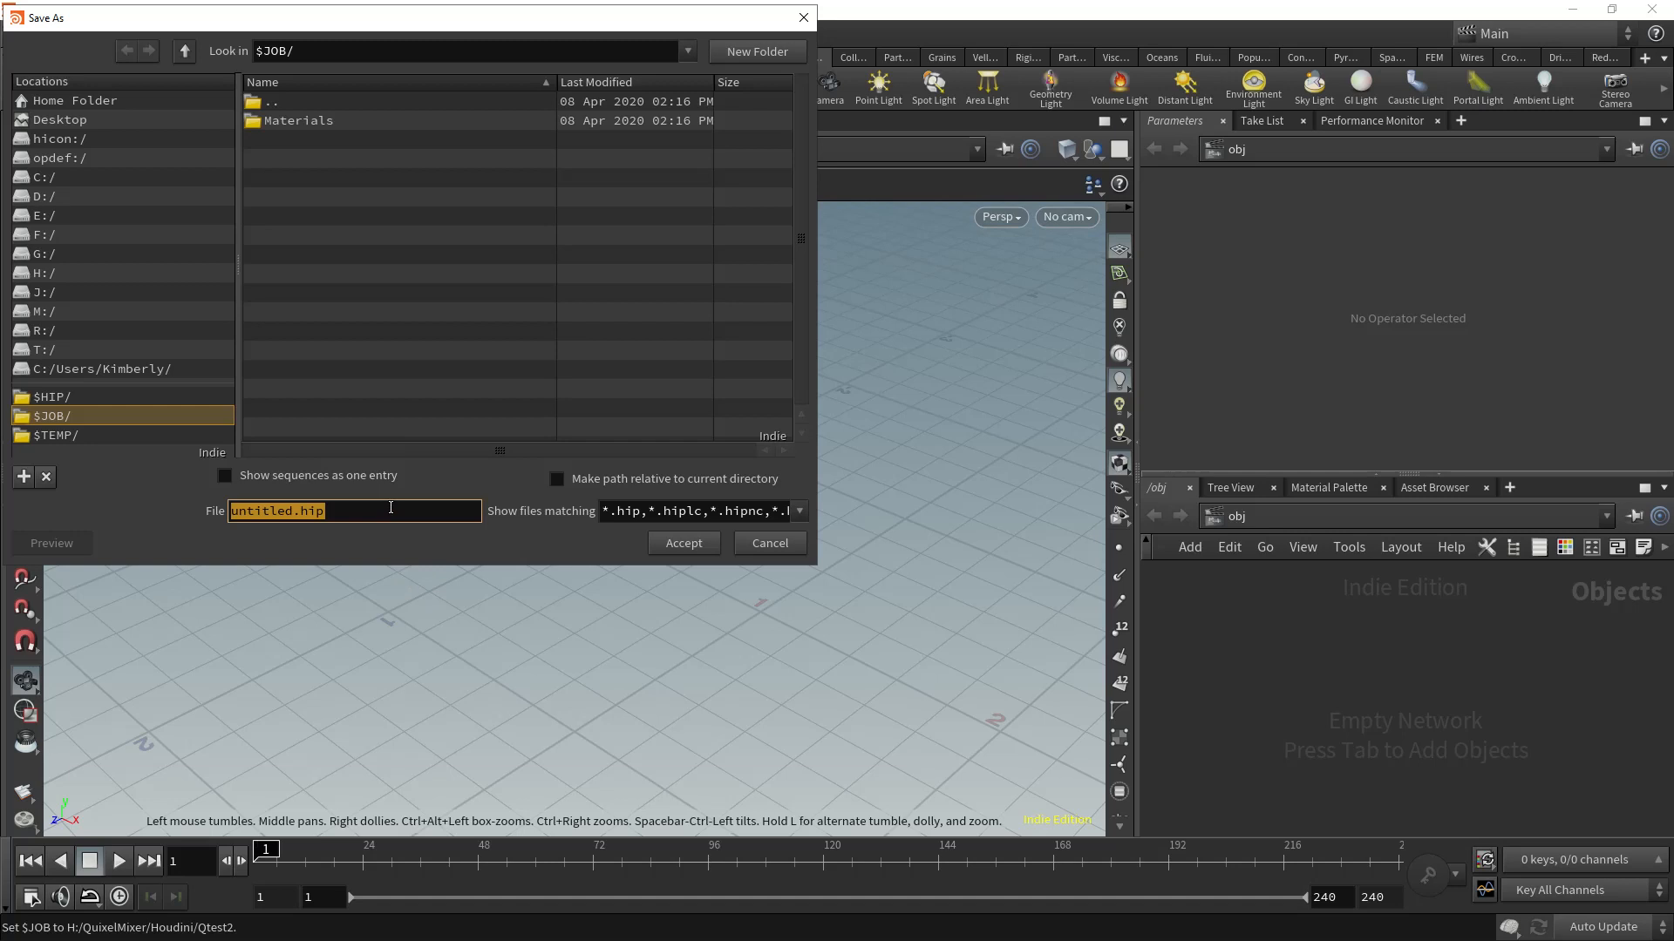
text(Qtest2)
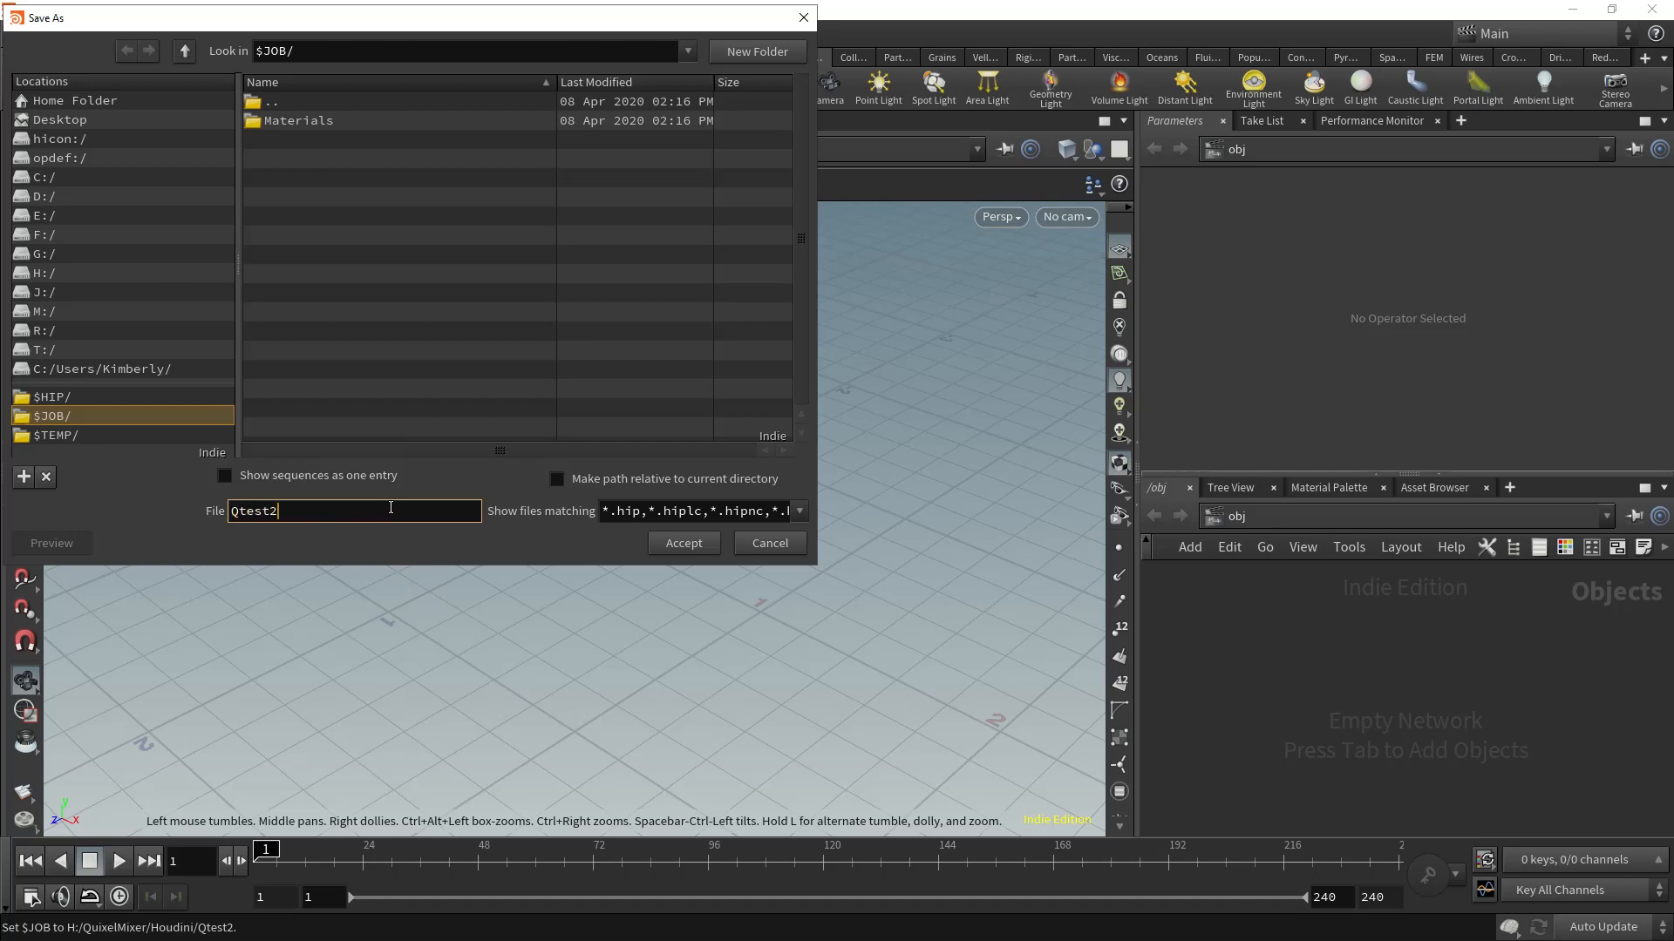
key(Return)
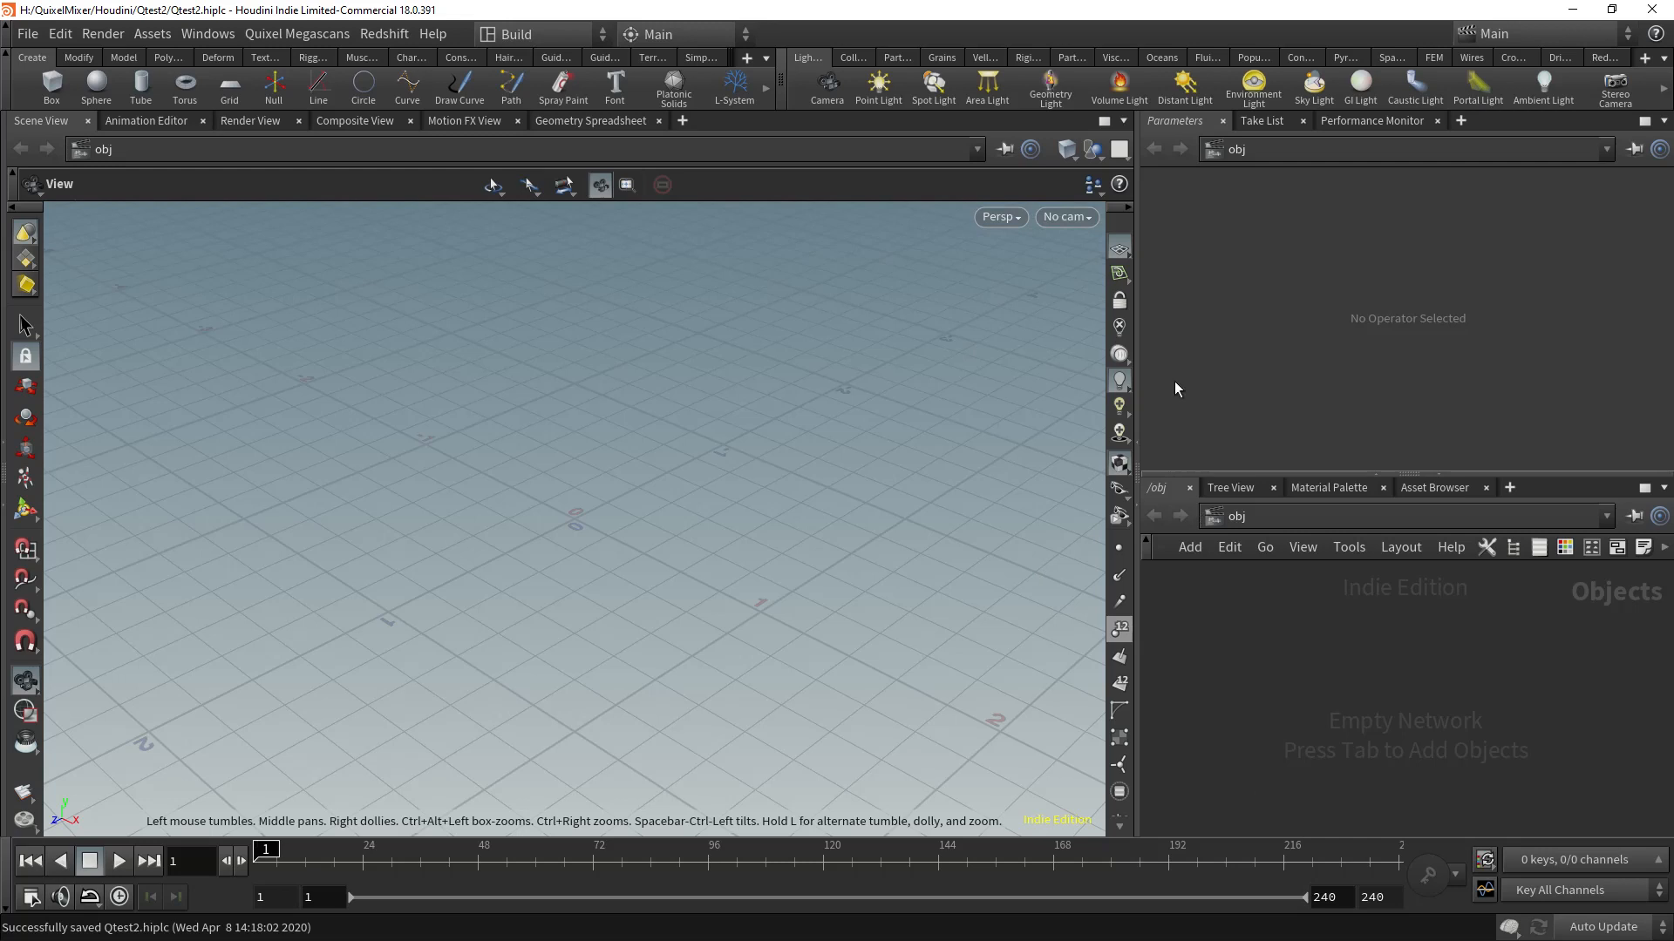
Step: Check the global preferences in the Redshift plugin options and close them without changing anything
click(1604, 57)
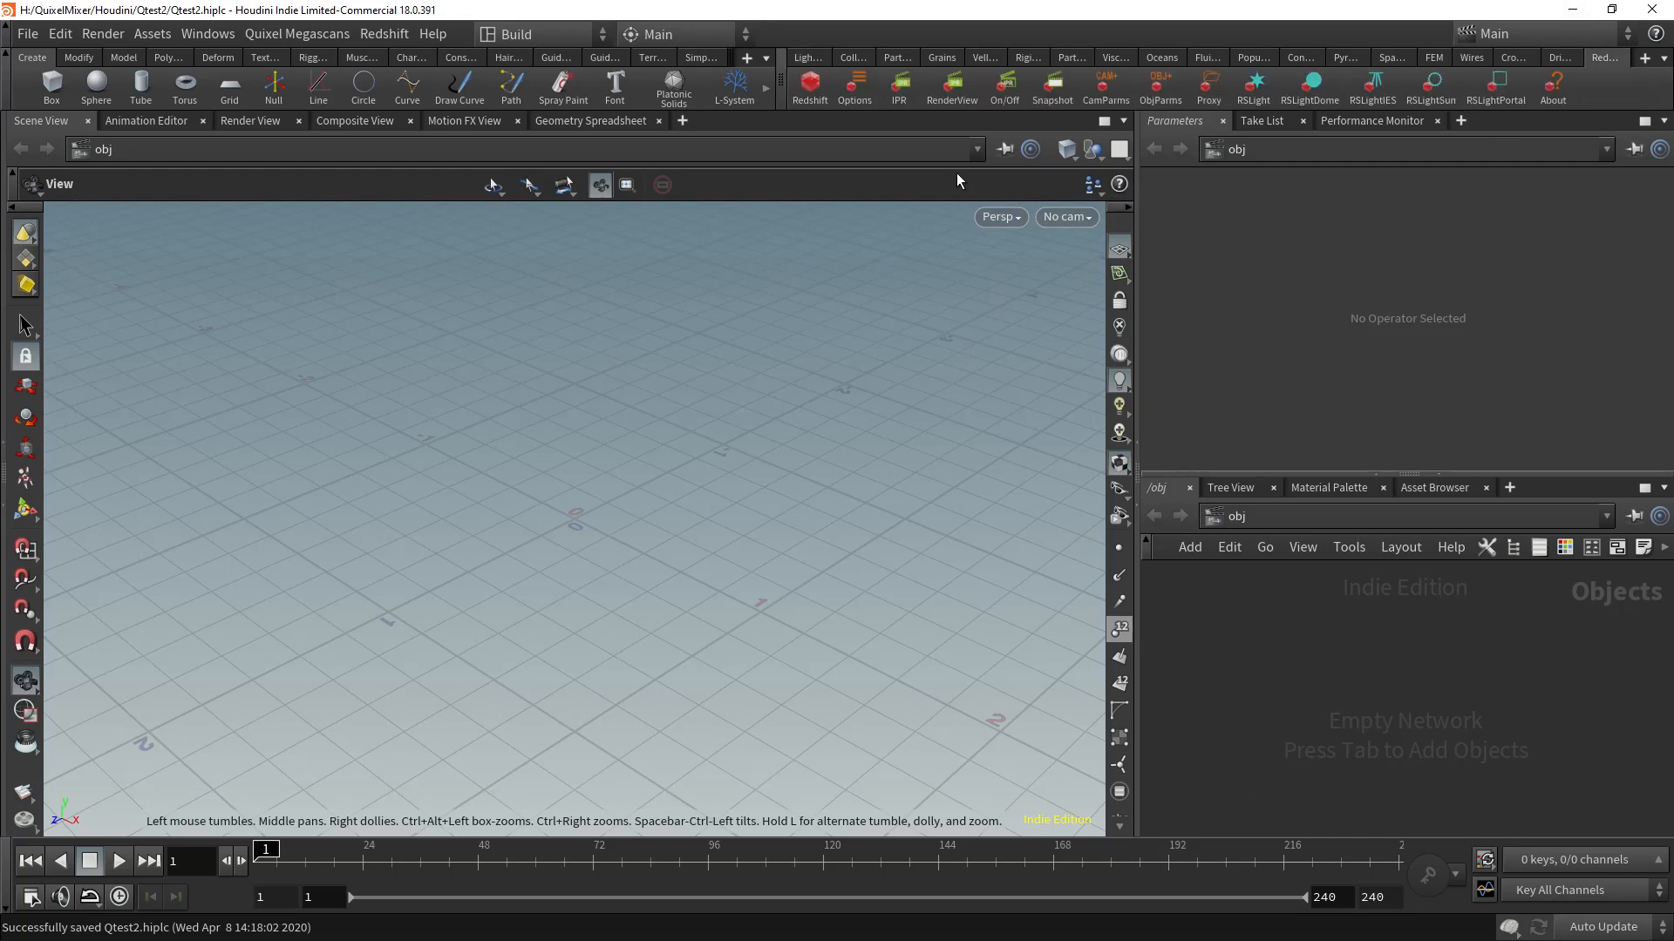
click(841, 92)
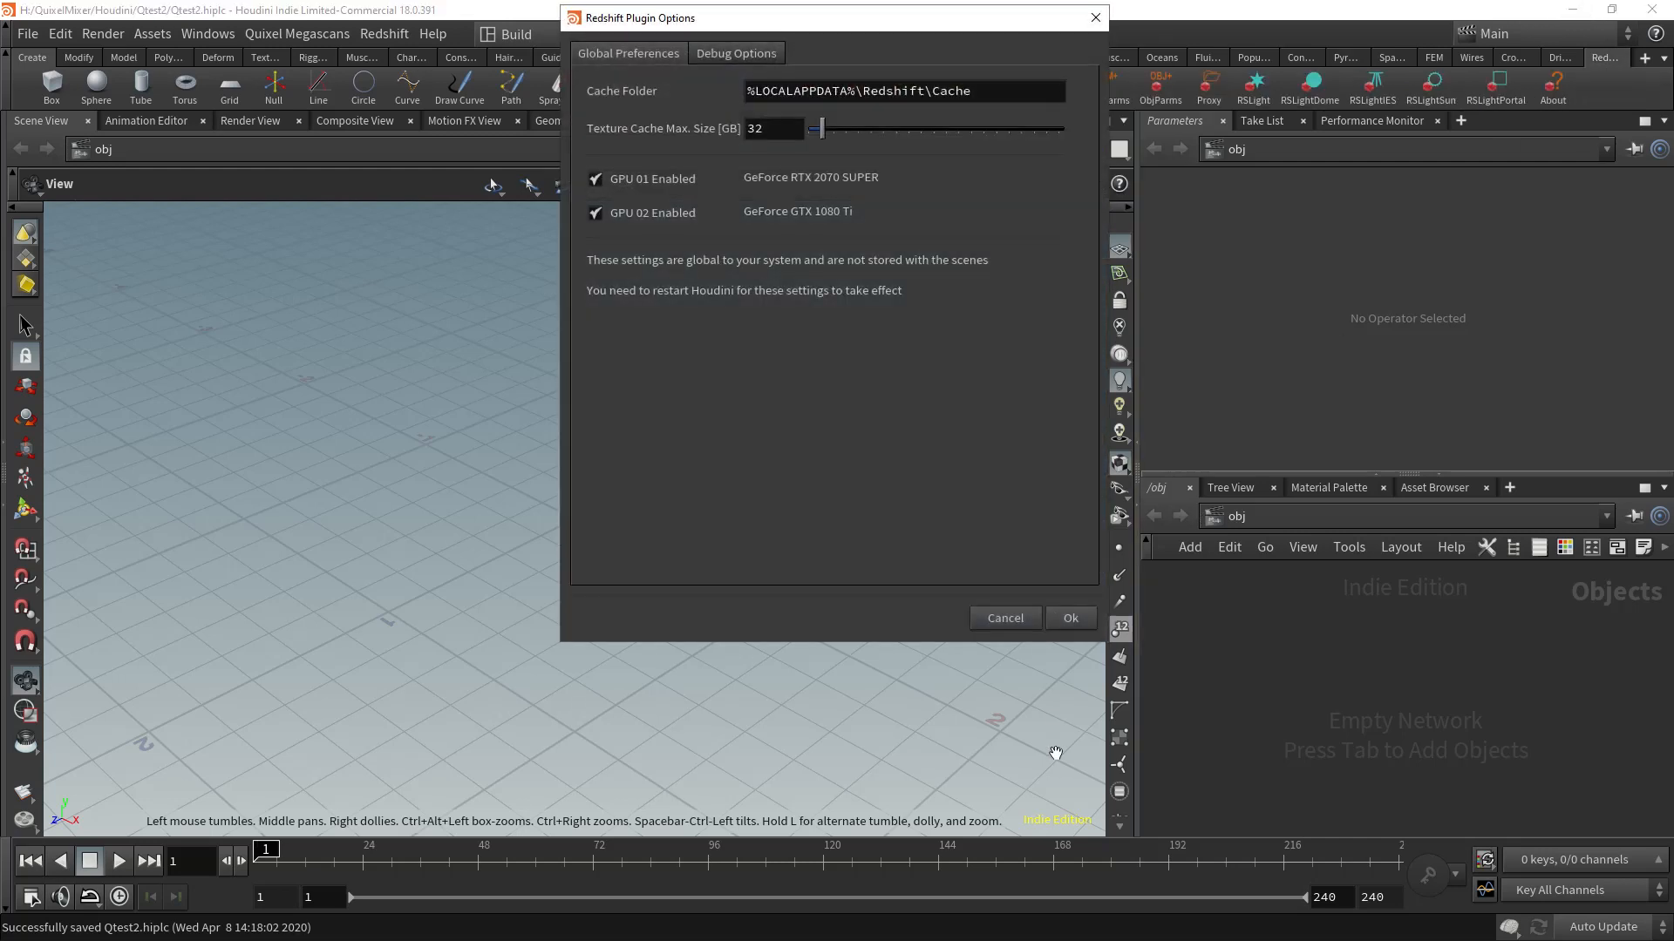
click(1007, 619)
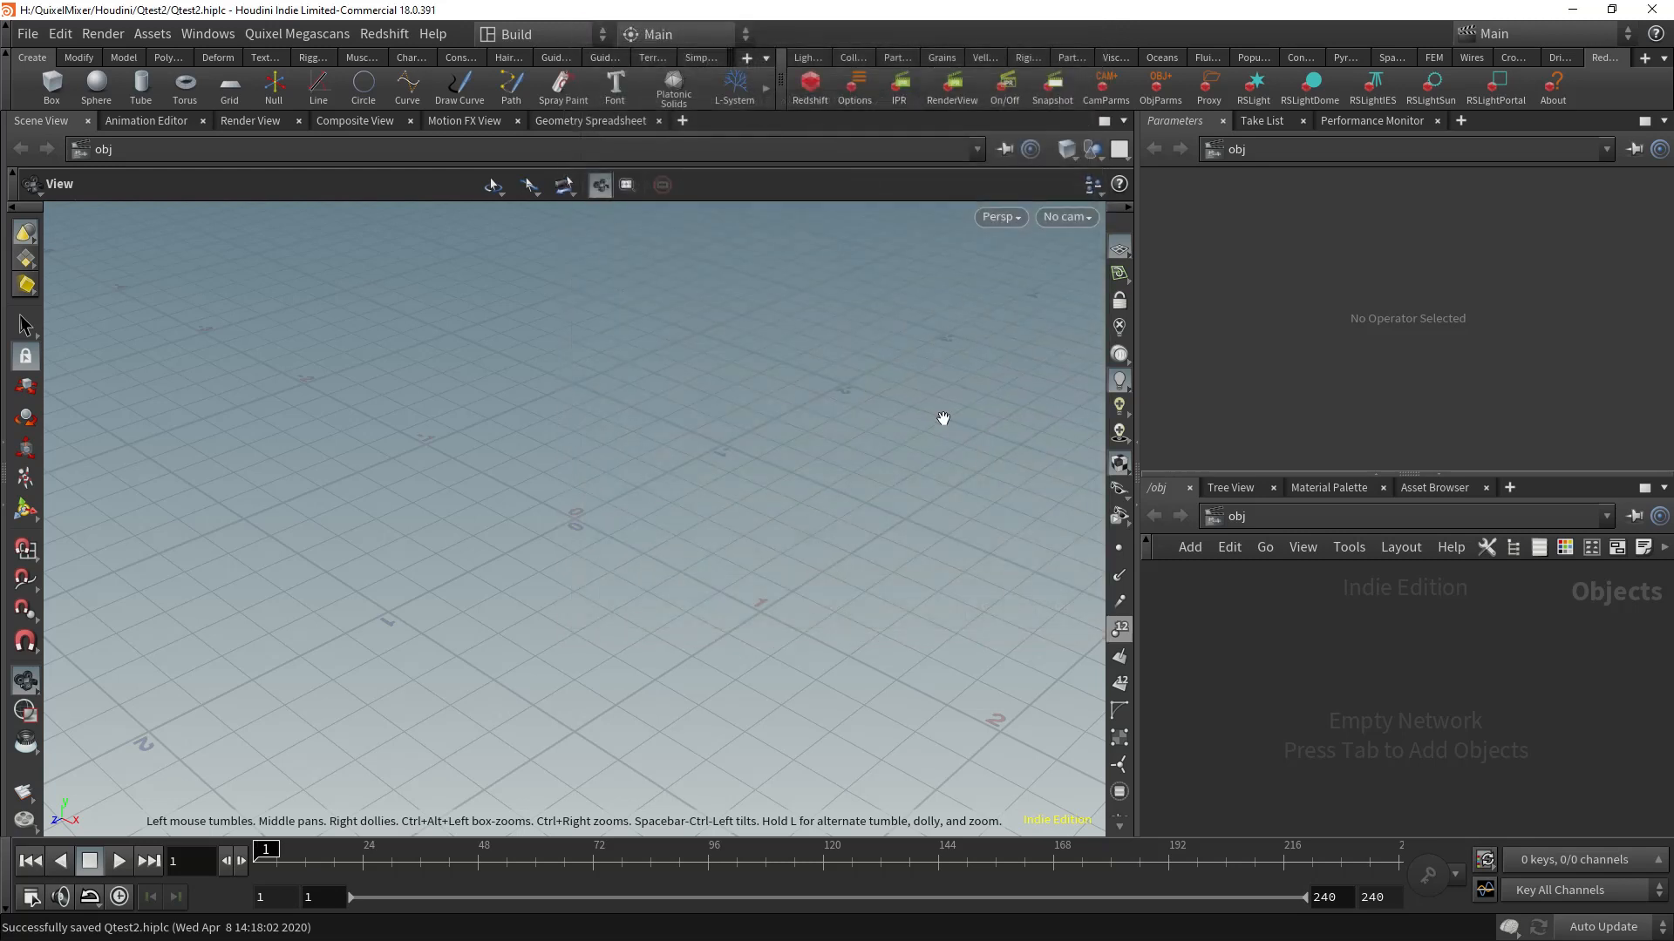
Step: Create the Redshift ROP and IPR output nodes and set the IPR node's Linked ROP to Redshift_ROP1
click(810, 83)
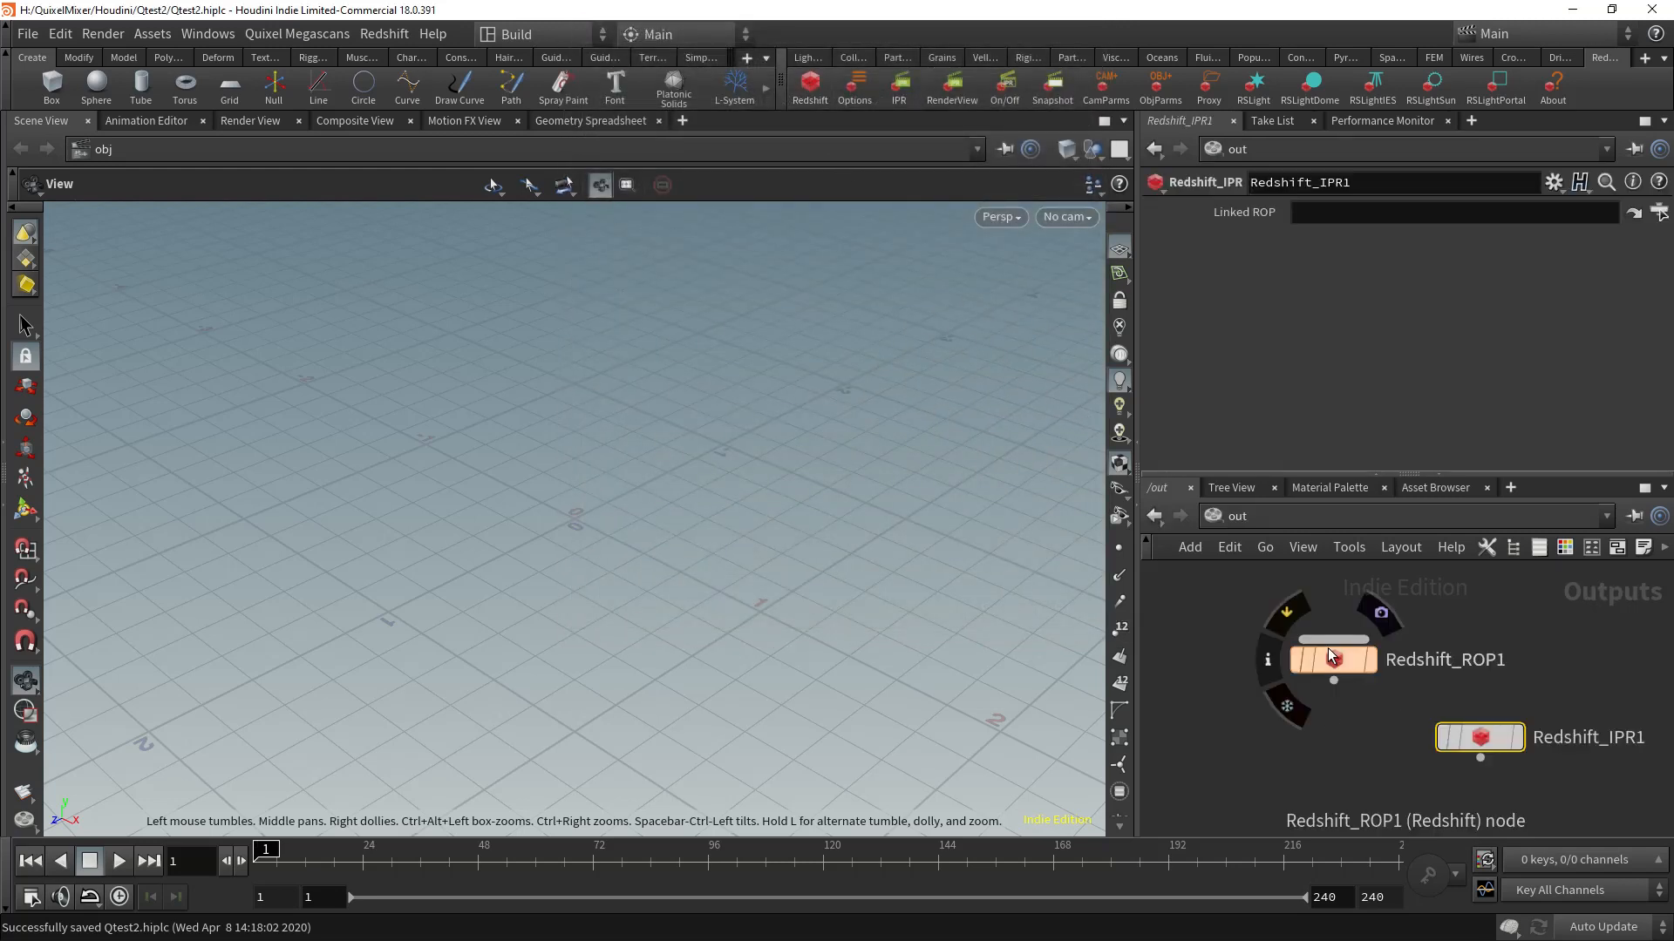
drag(1331, 655, 1323, 220)
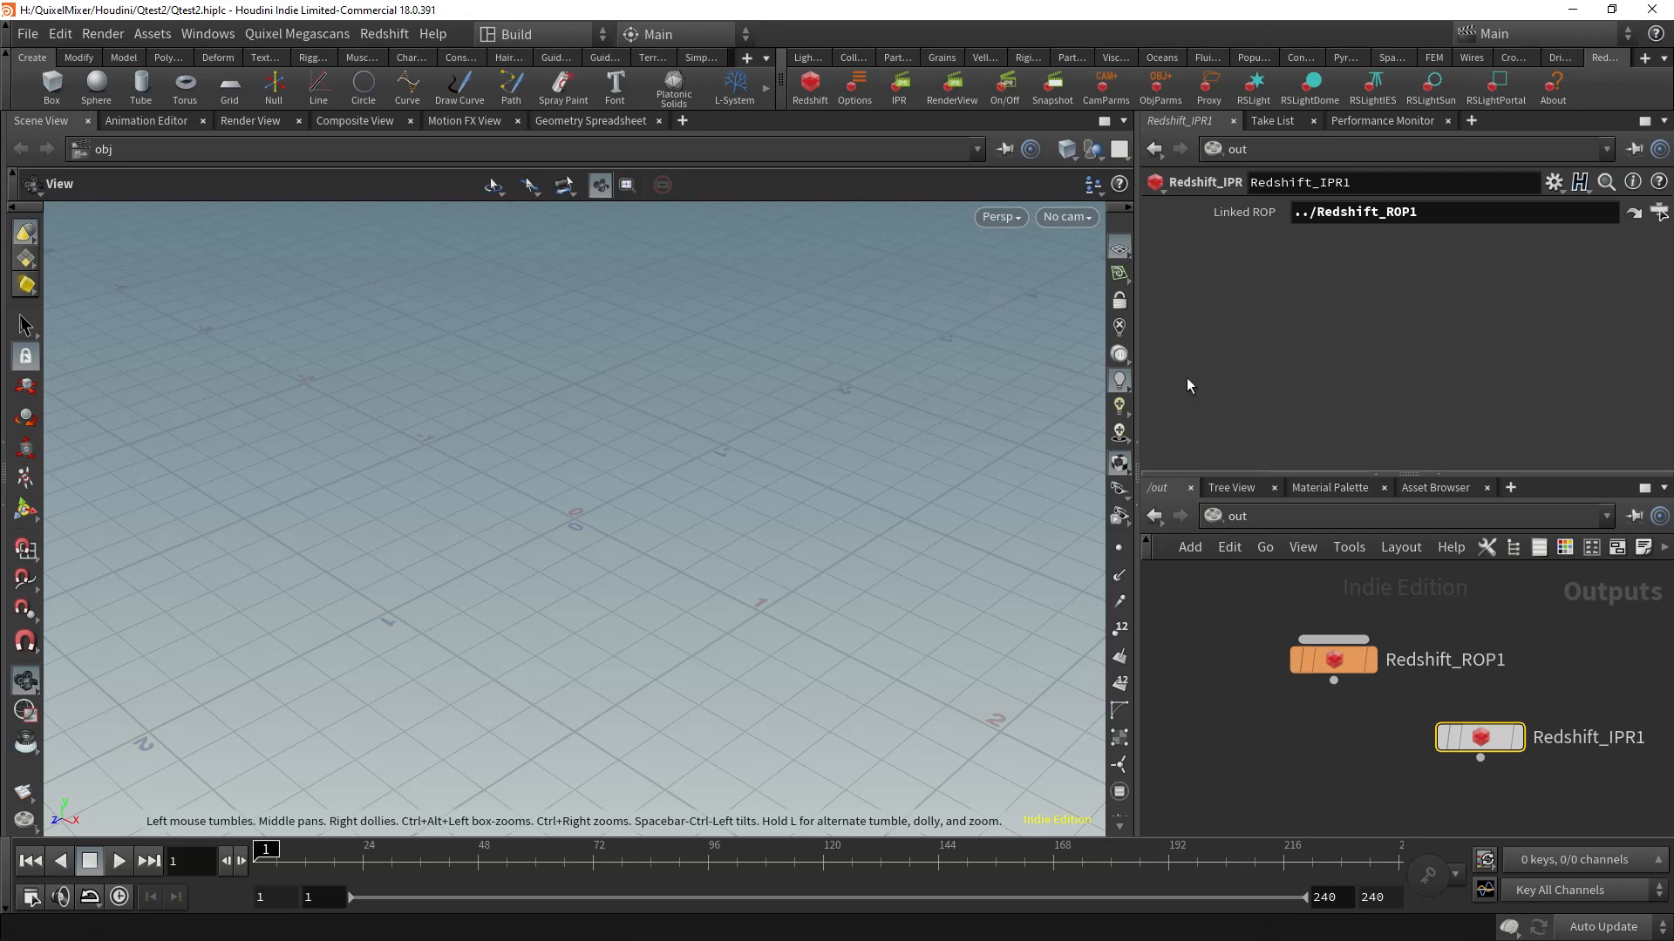
Step: Add a Geometry node in the obj network and name it Test_Geo
click(1217, 522)
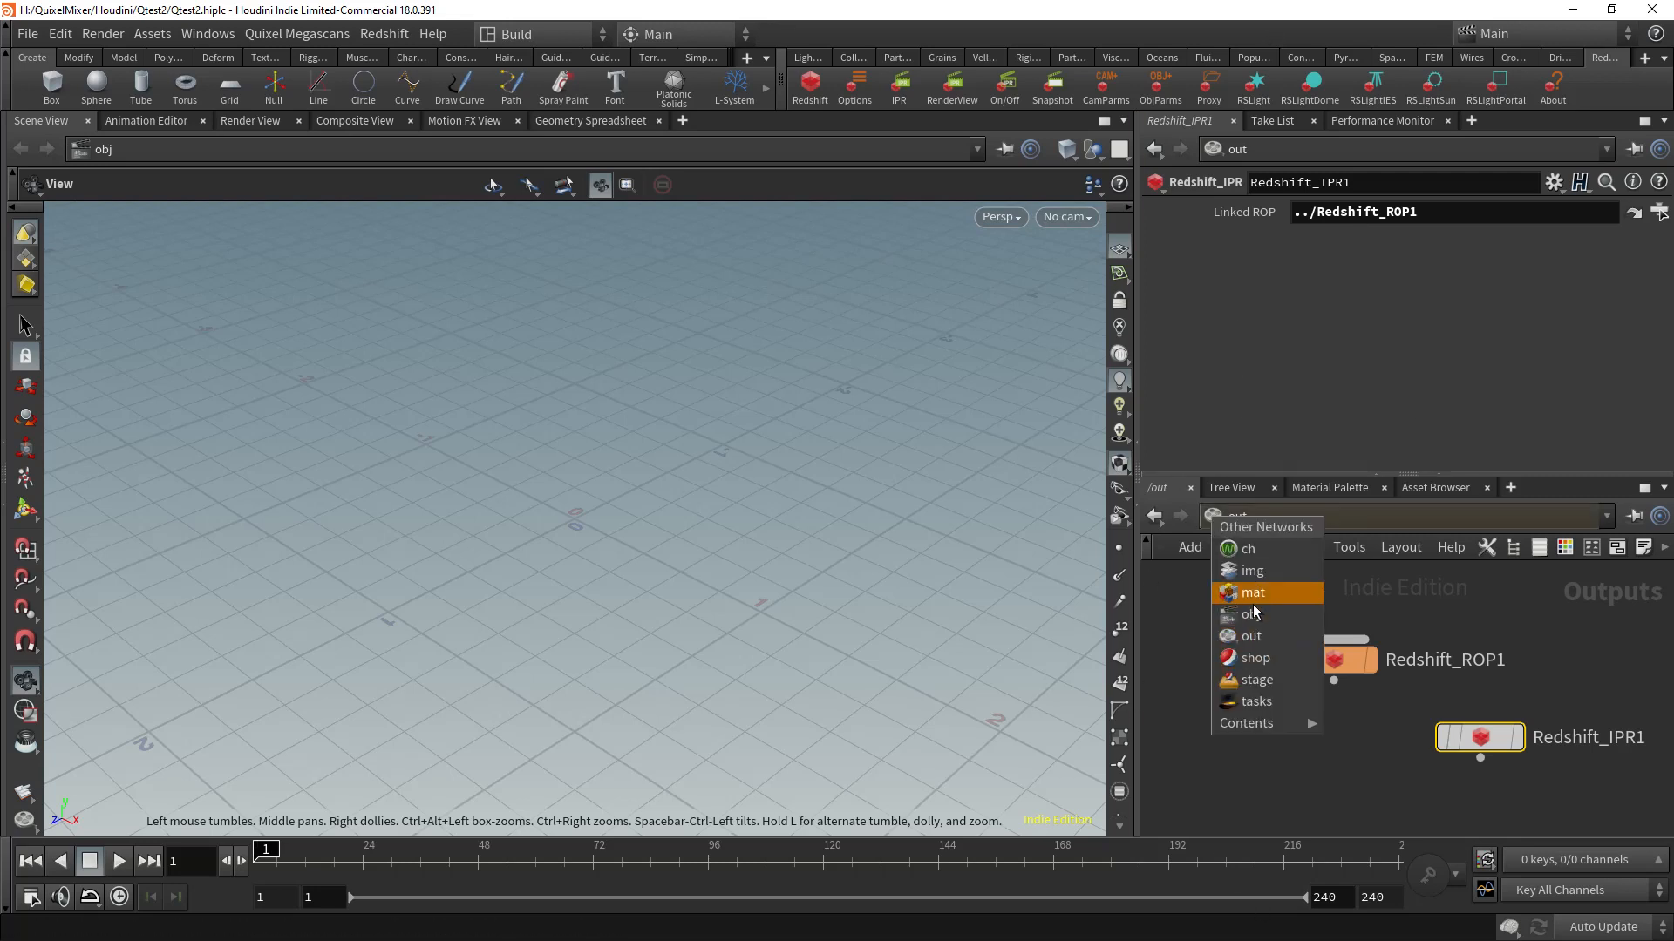
click(1246, 621)
key(Tab)
text(geo)
key(Return)
click(1203, 643)
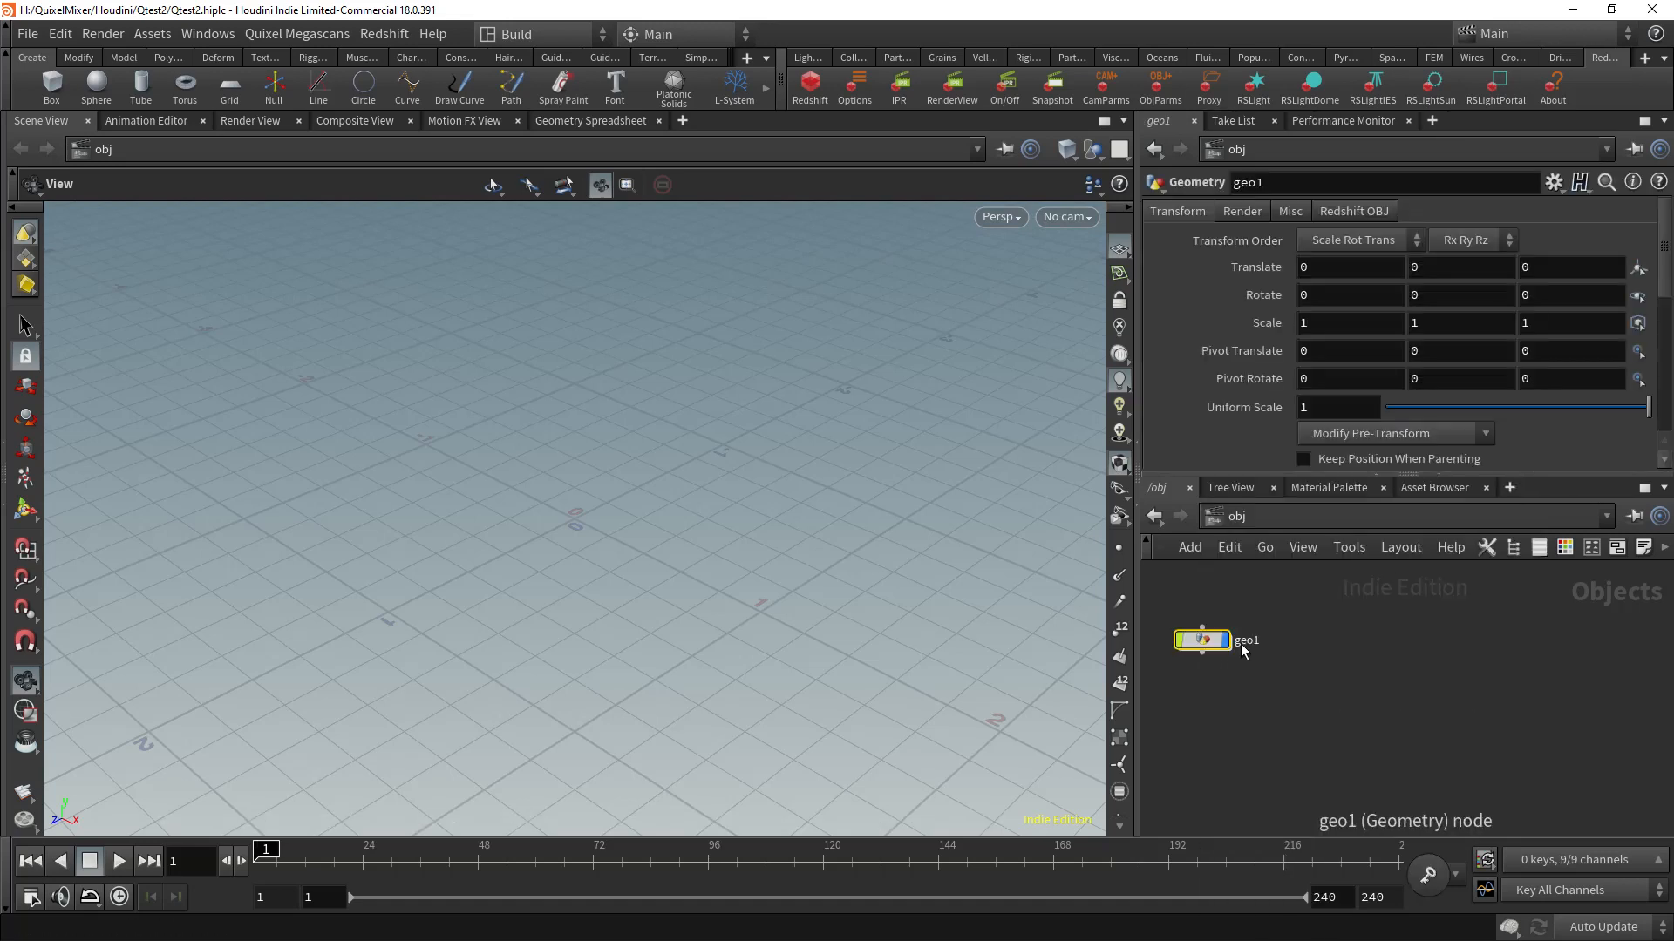
double_click(1247, 641)
text(Test_Geo)
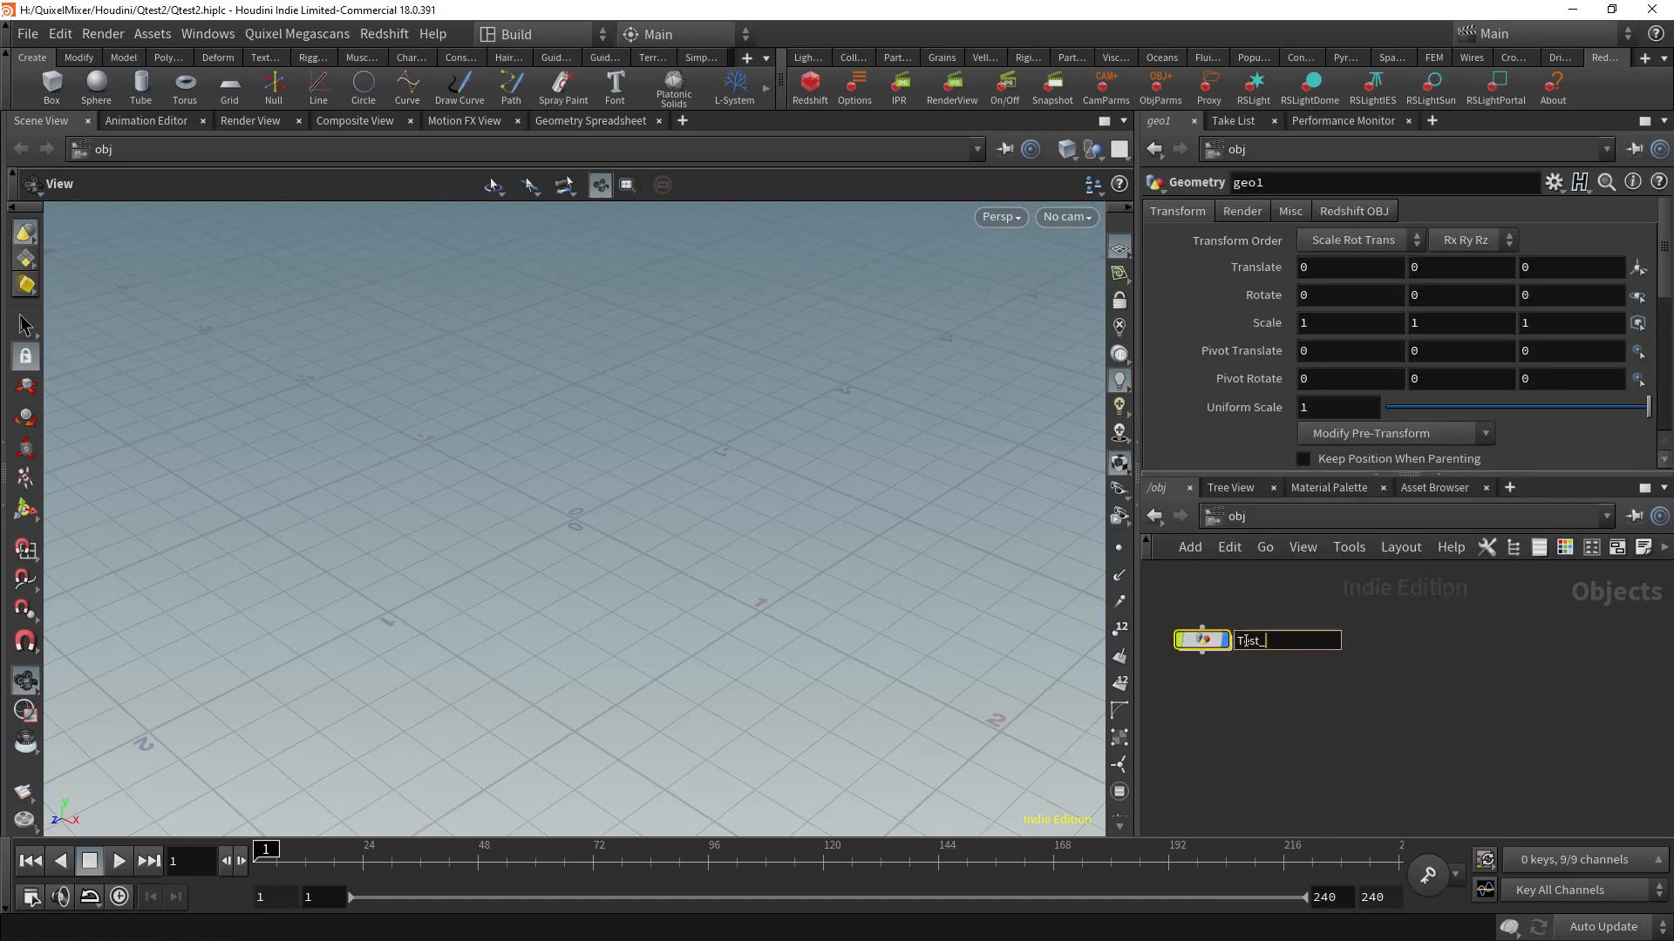
key(Return)
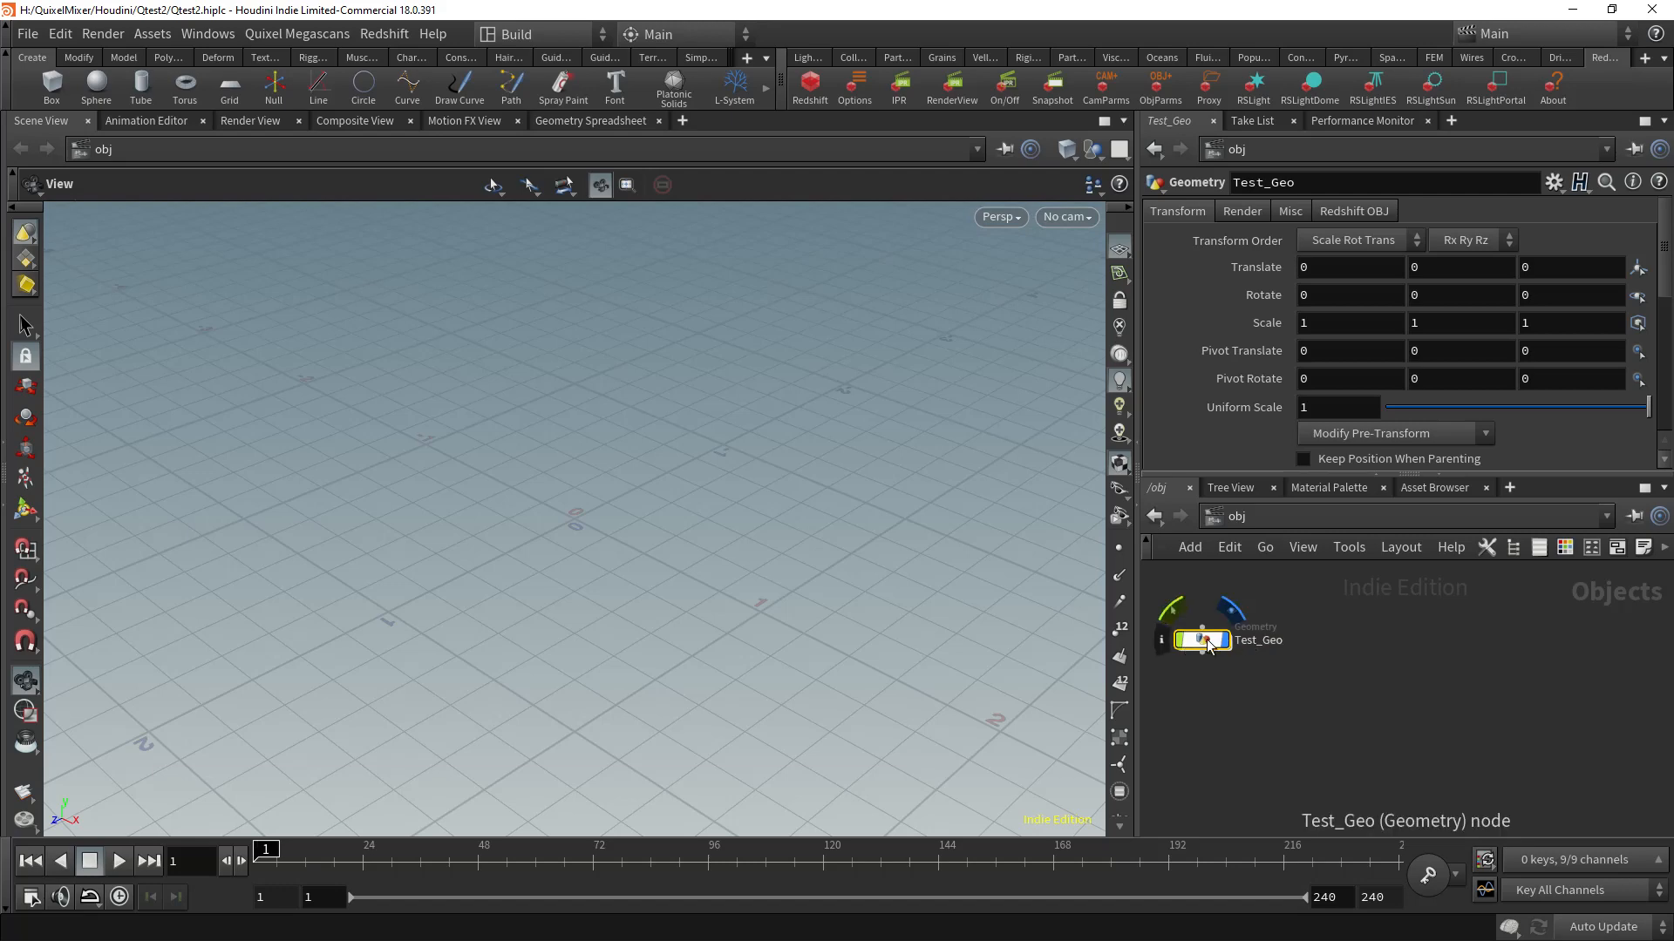
Step: Add a Sphere node inside Test_Geo and set its primitive type to Polygon
double_click(1207, 642)
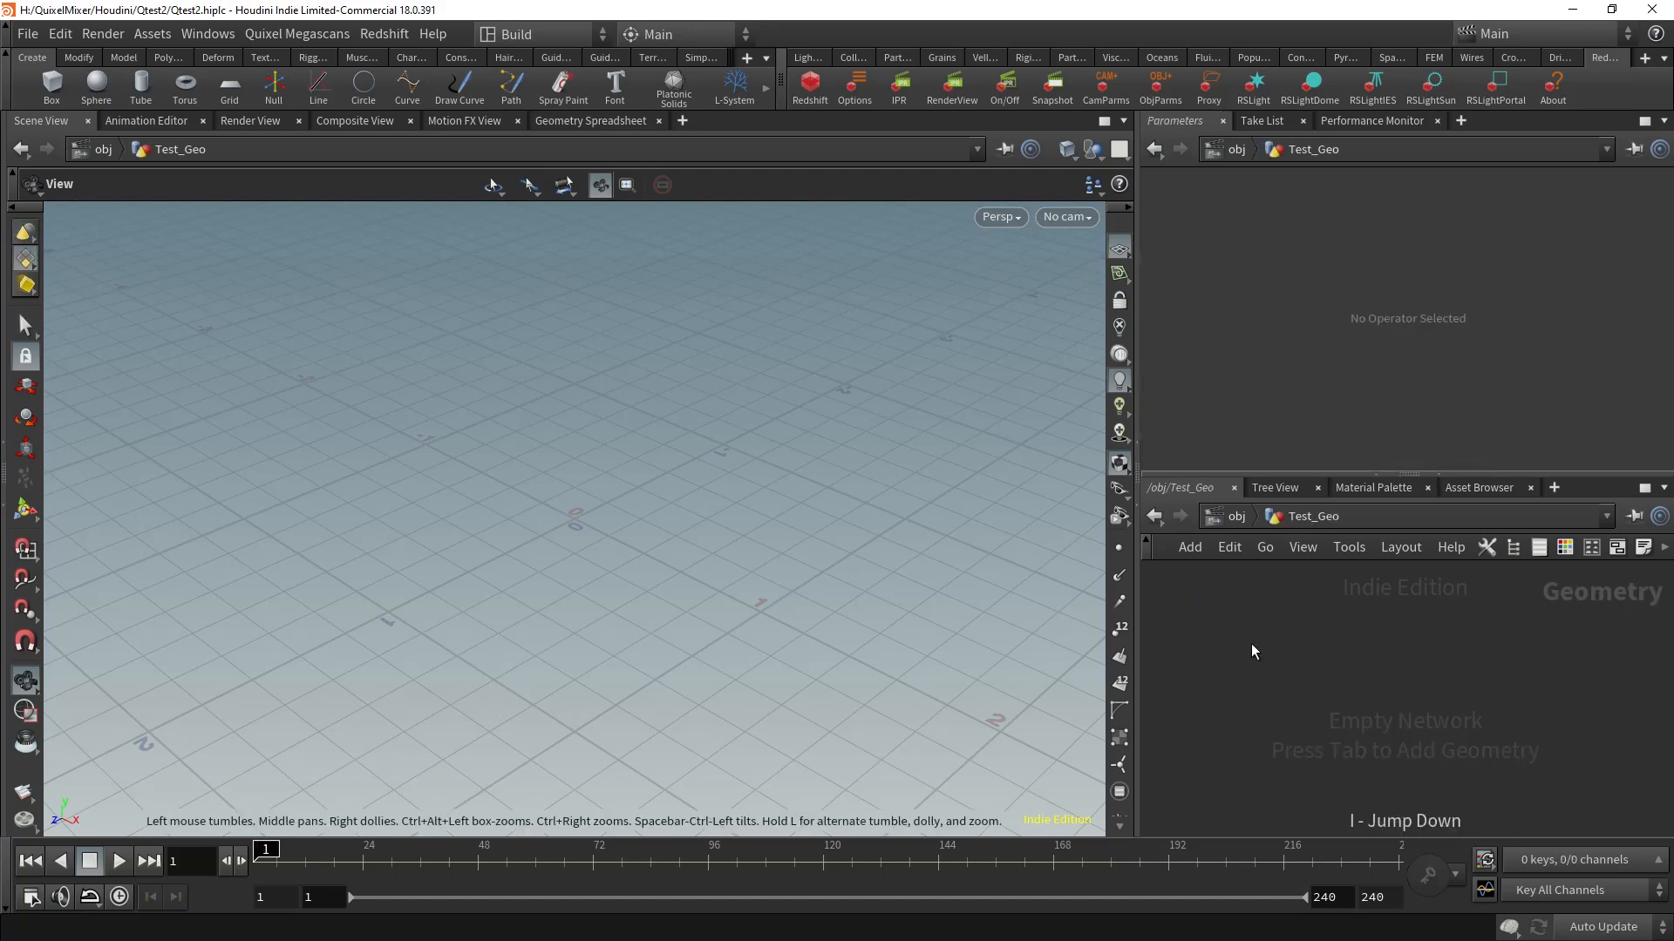
key(Tab)
text(sphere)
key(Return)
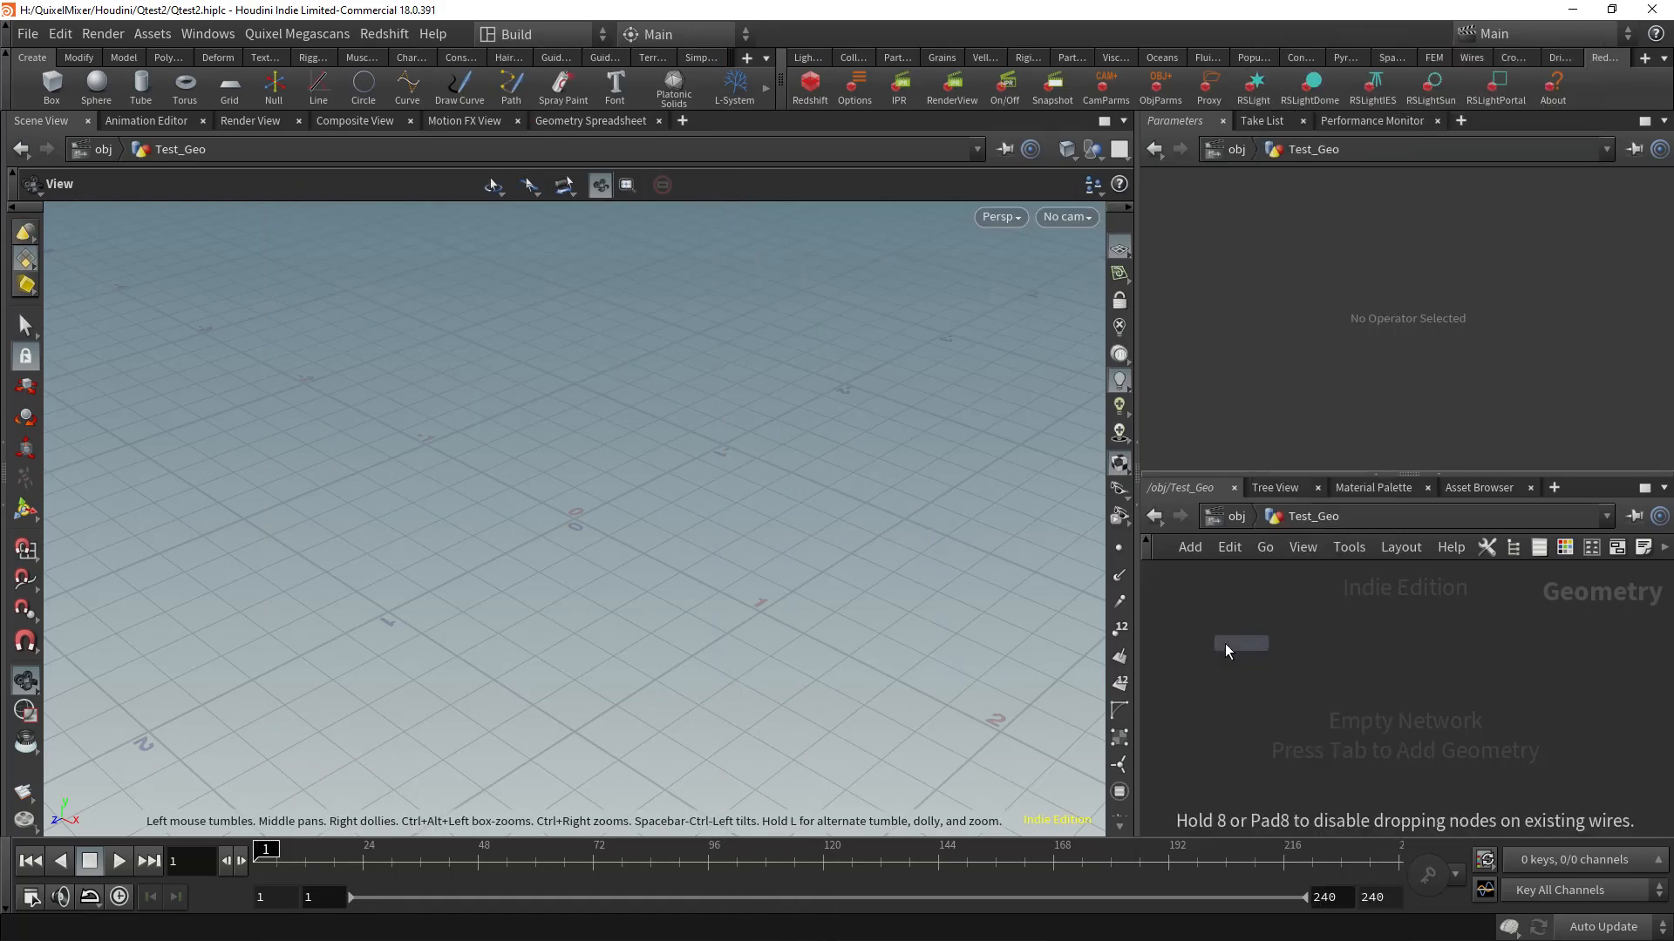
click(1248, 644)
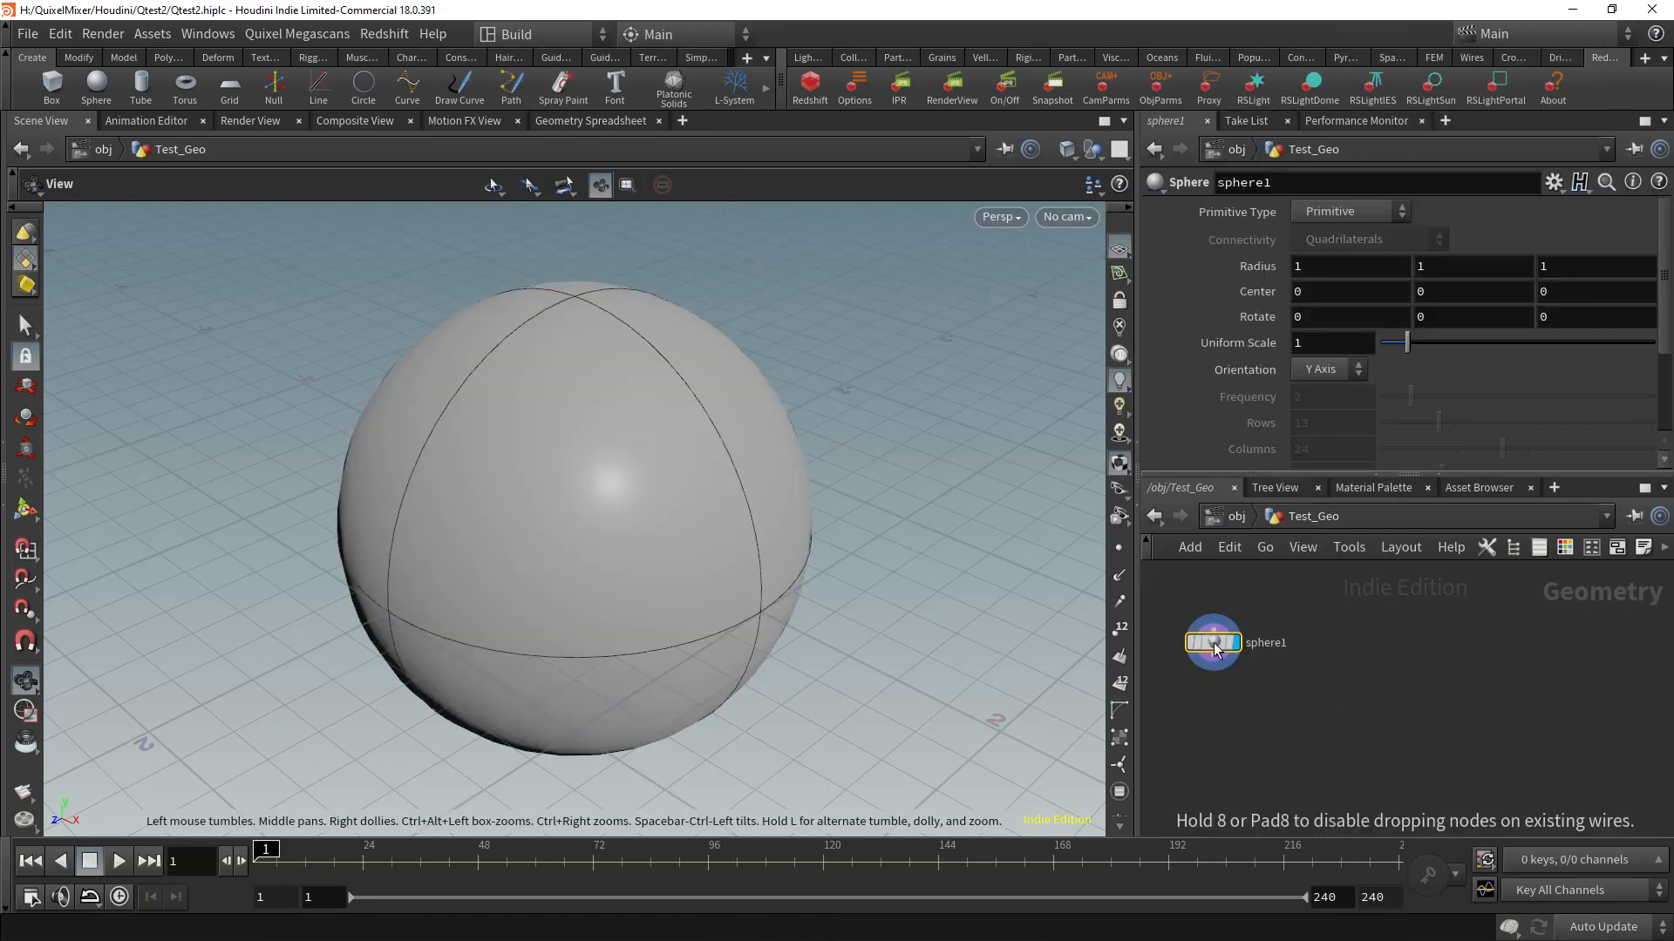
click(1351, 213)
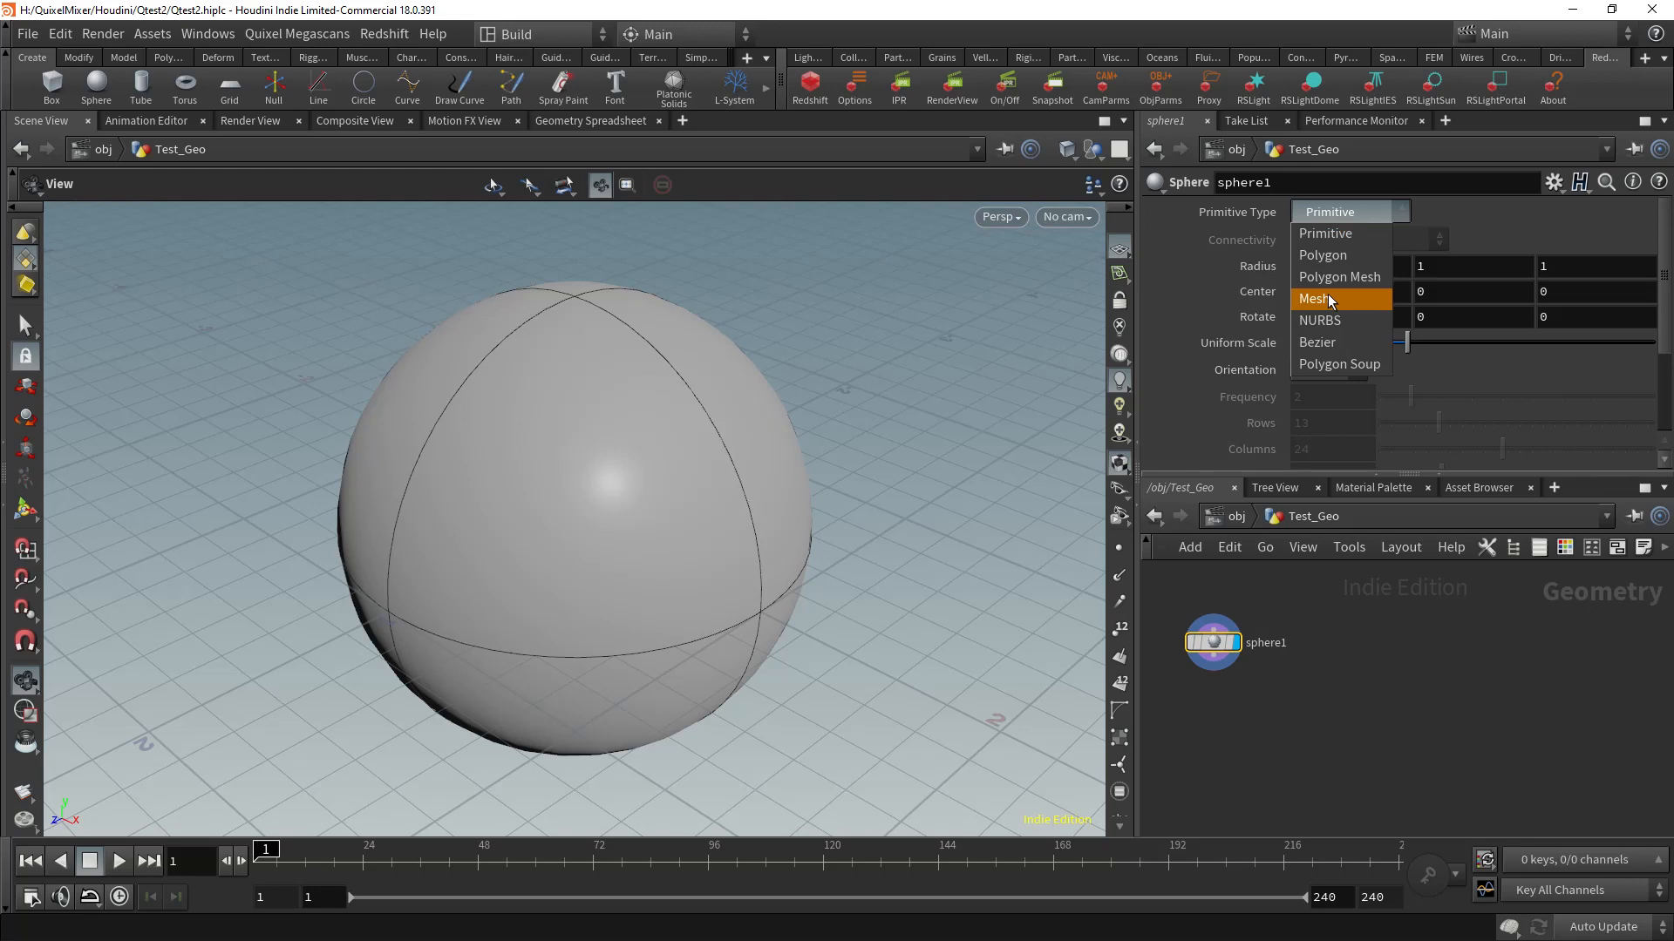
click(1321, 256)
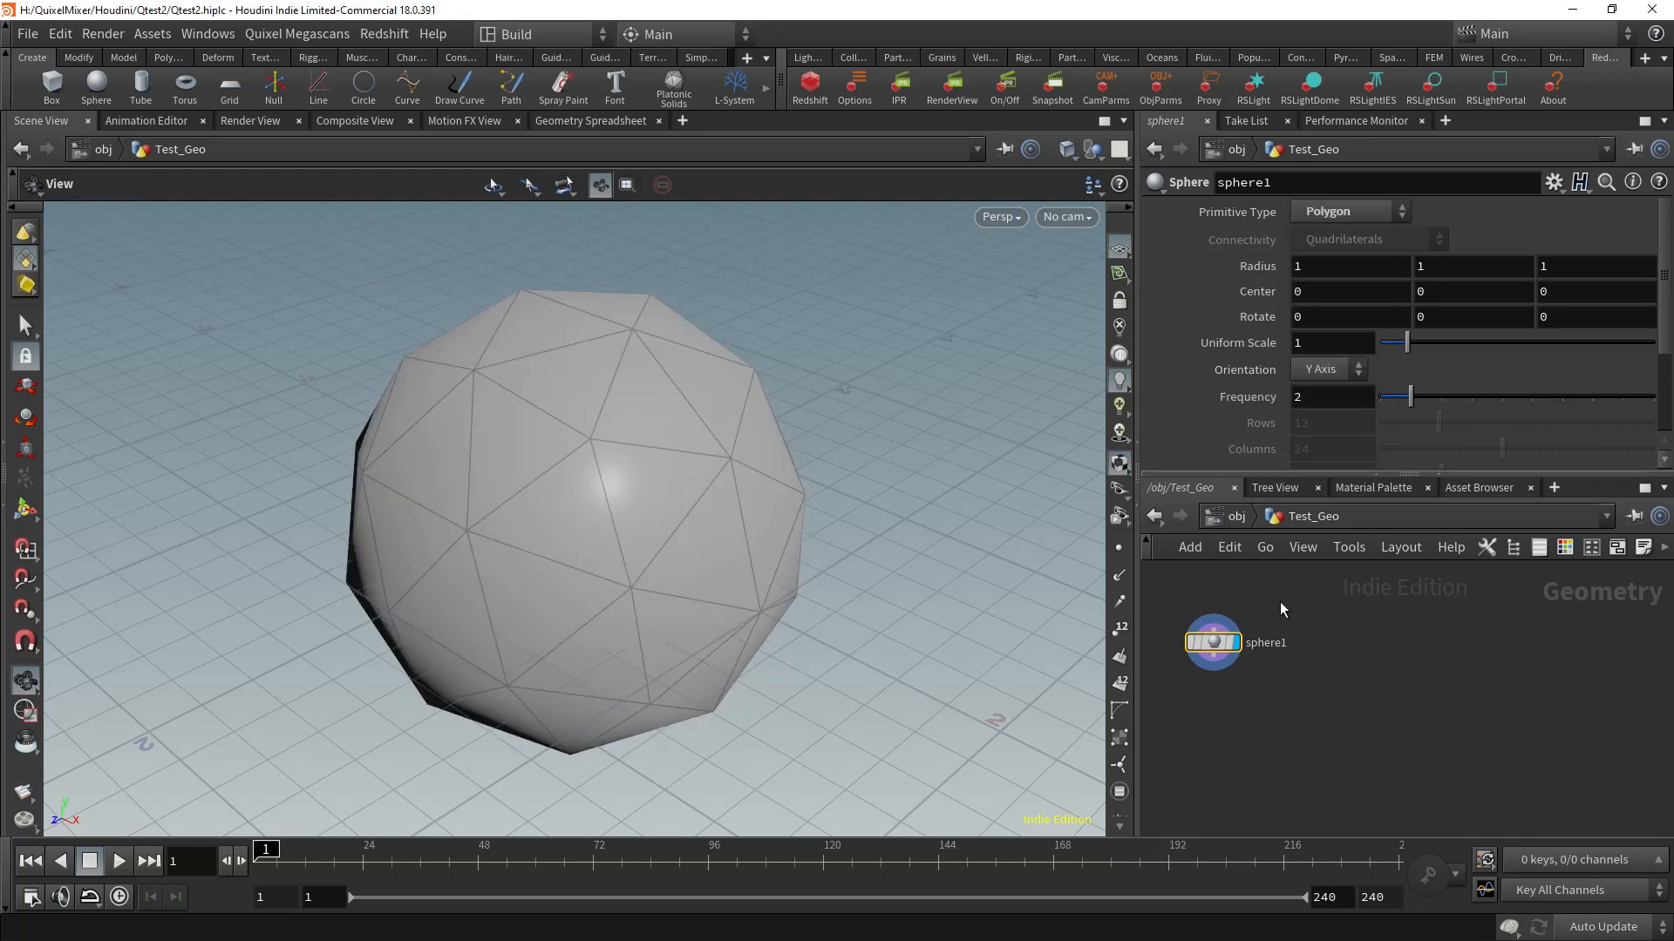
Step: Connect a UV Texture node below the sphere and set its texture type to Polar
click(1213, 671)
click(1259, 741)
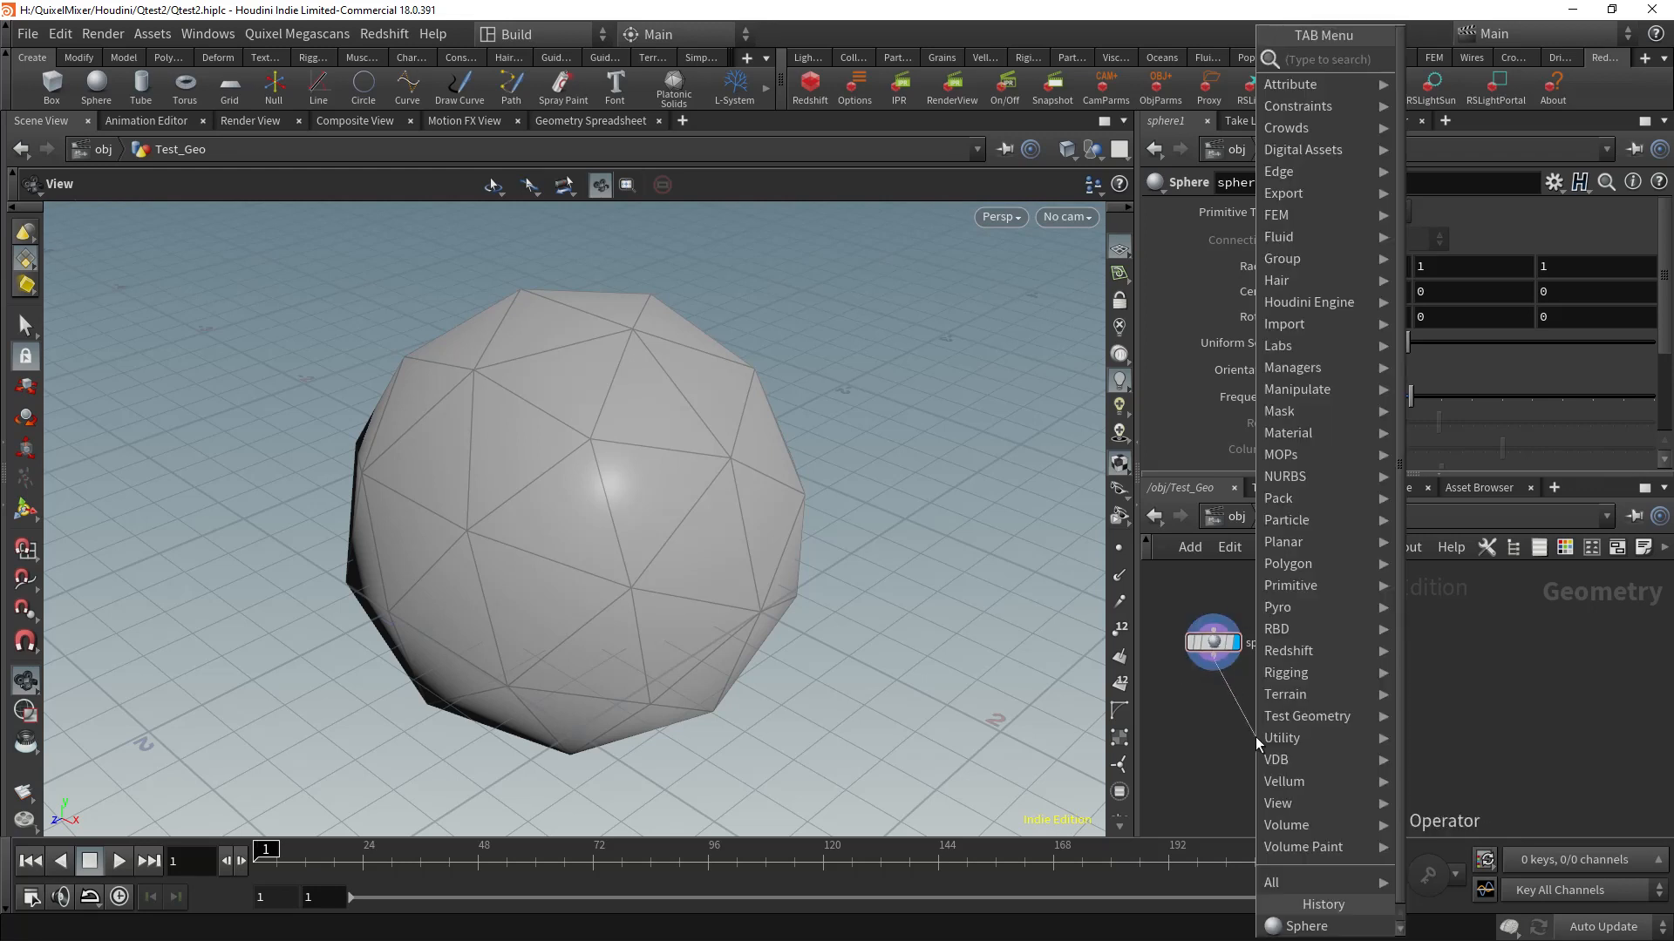
text(uv)
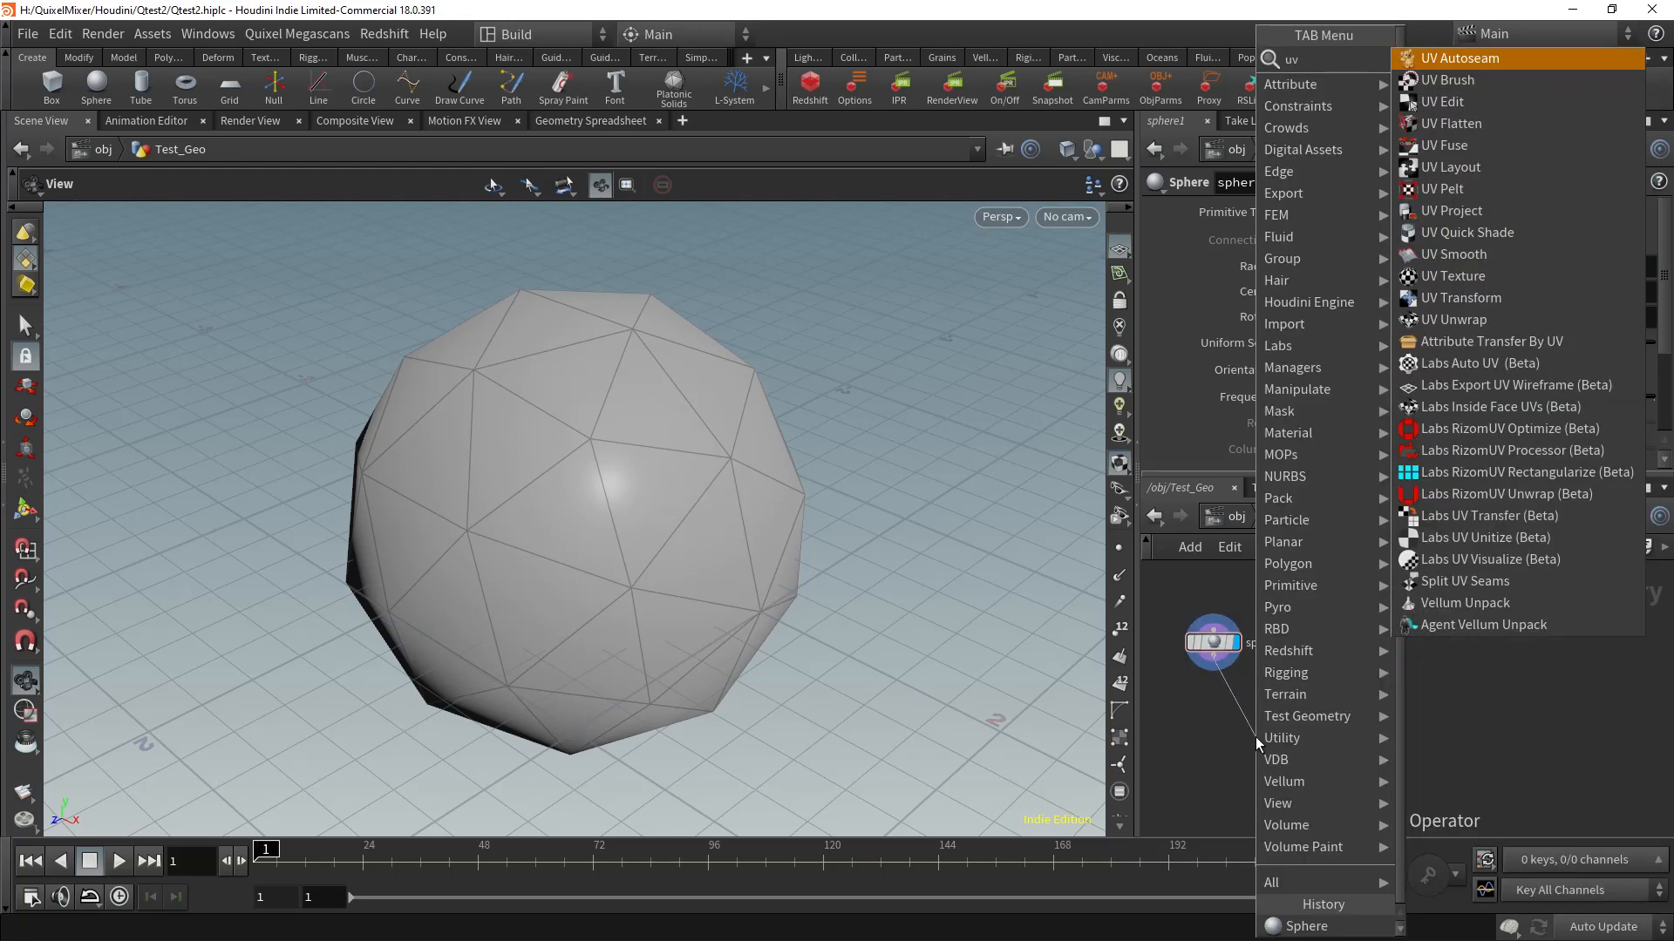
click(1471, 278)
drag(1263, 741, 1230, 713)
click(1339, 270)
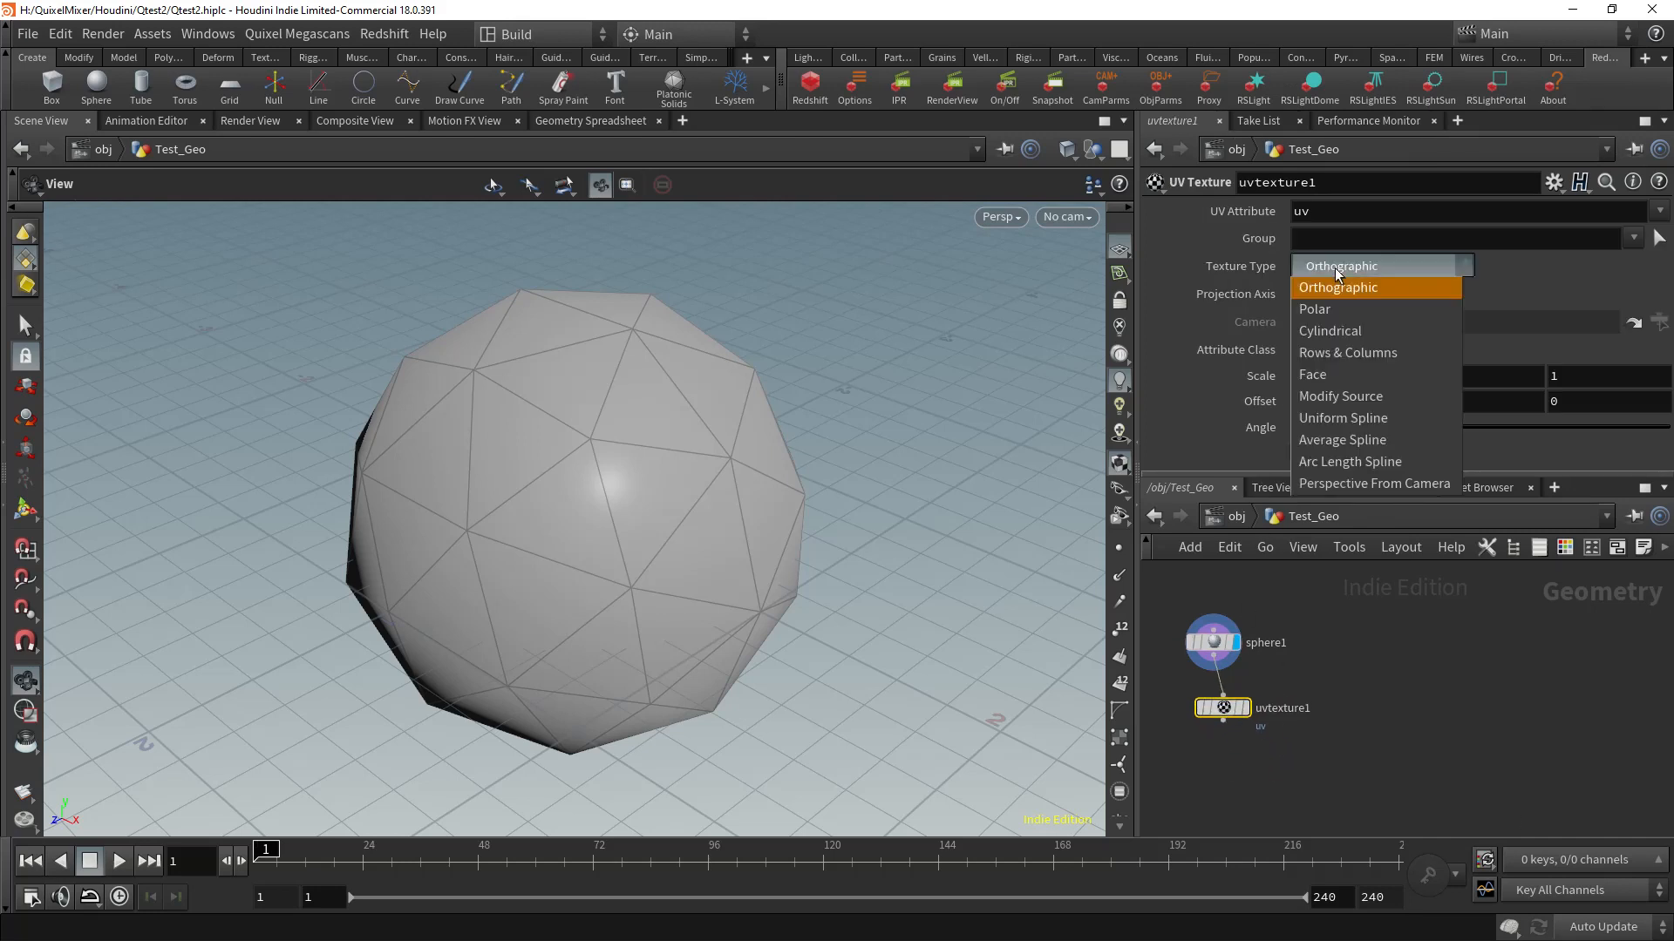
click(1343, 309)
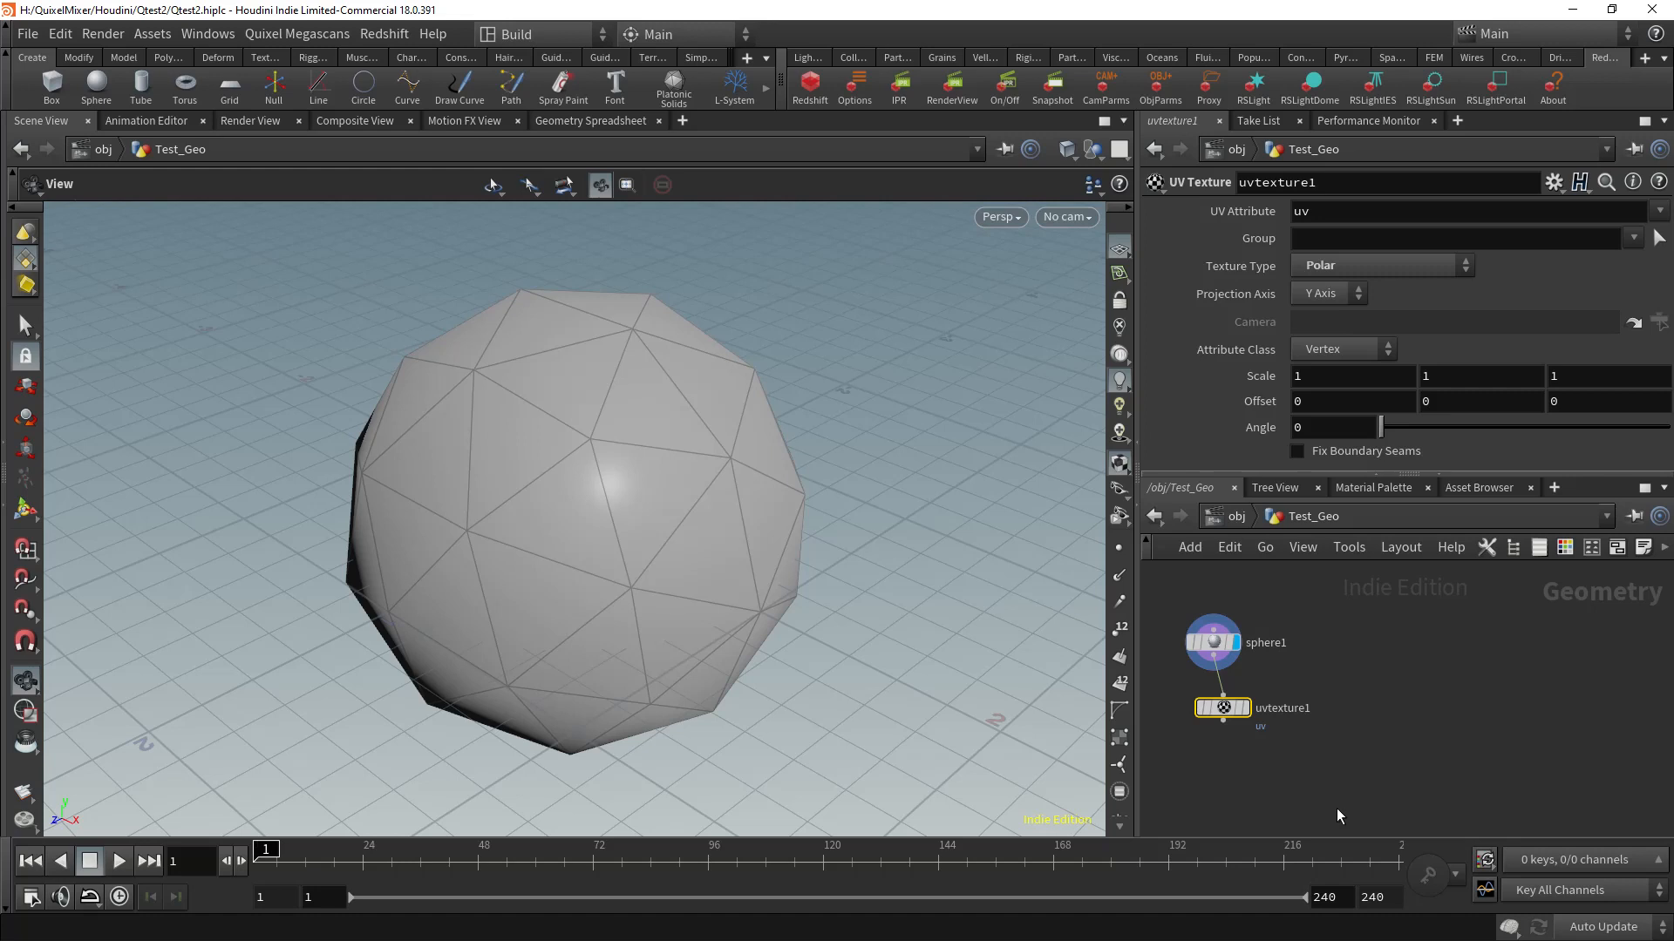
Step: Connect a Null node to the UV Texture node's output and name it OUT_GEO
click(1226, 729)
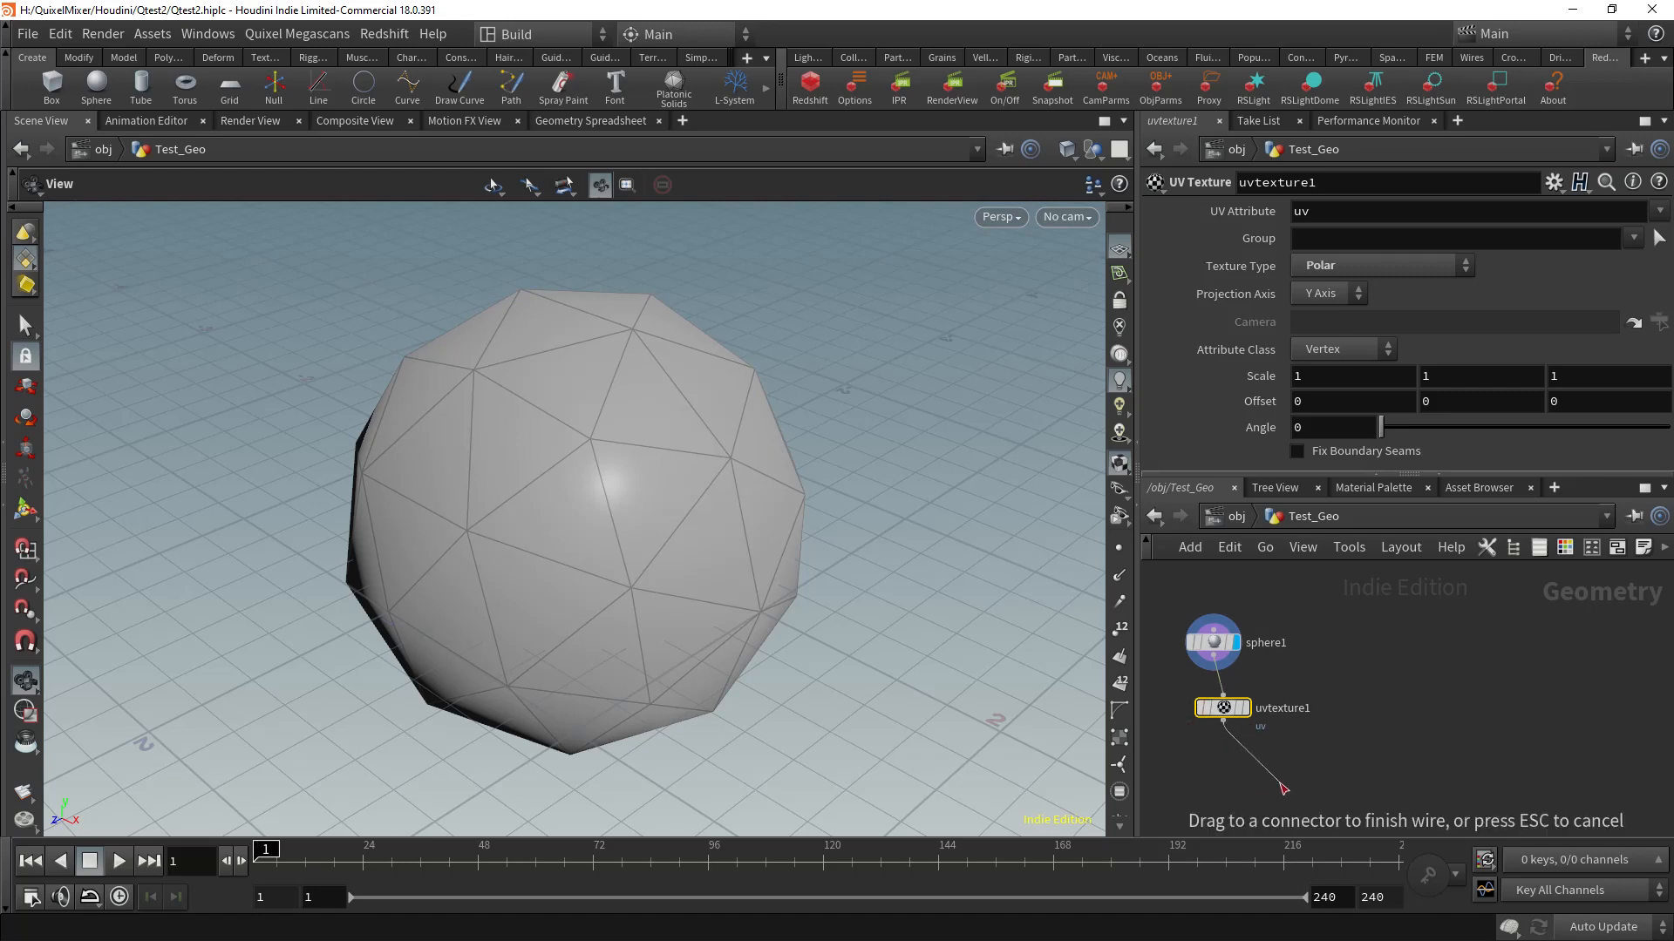
key(Tab)
text(null)
key(Return)
click(1279, 782)
double_click(1320, 784)
text(OUT_GEO)
key(Return)
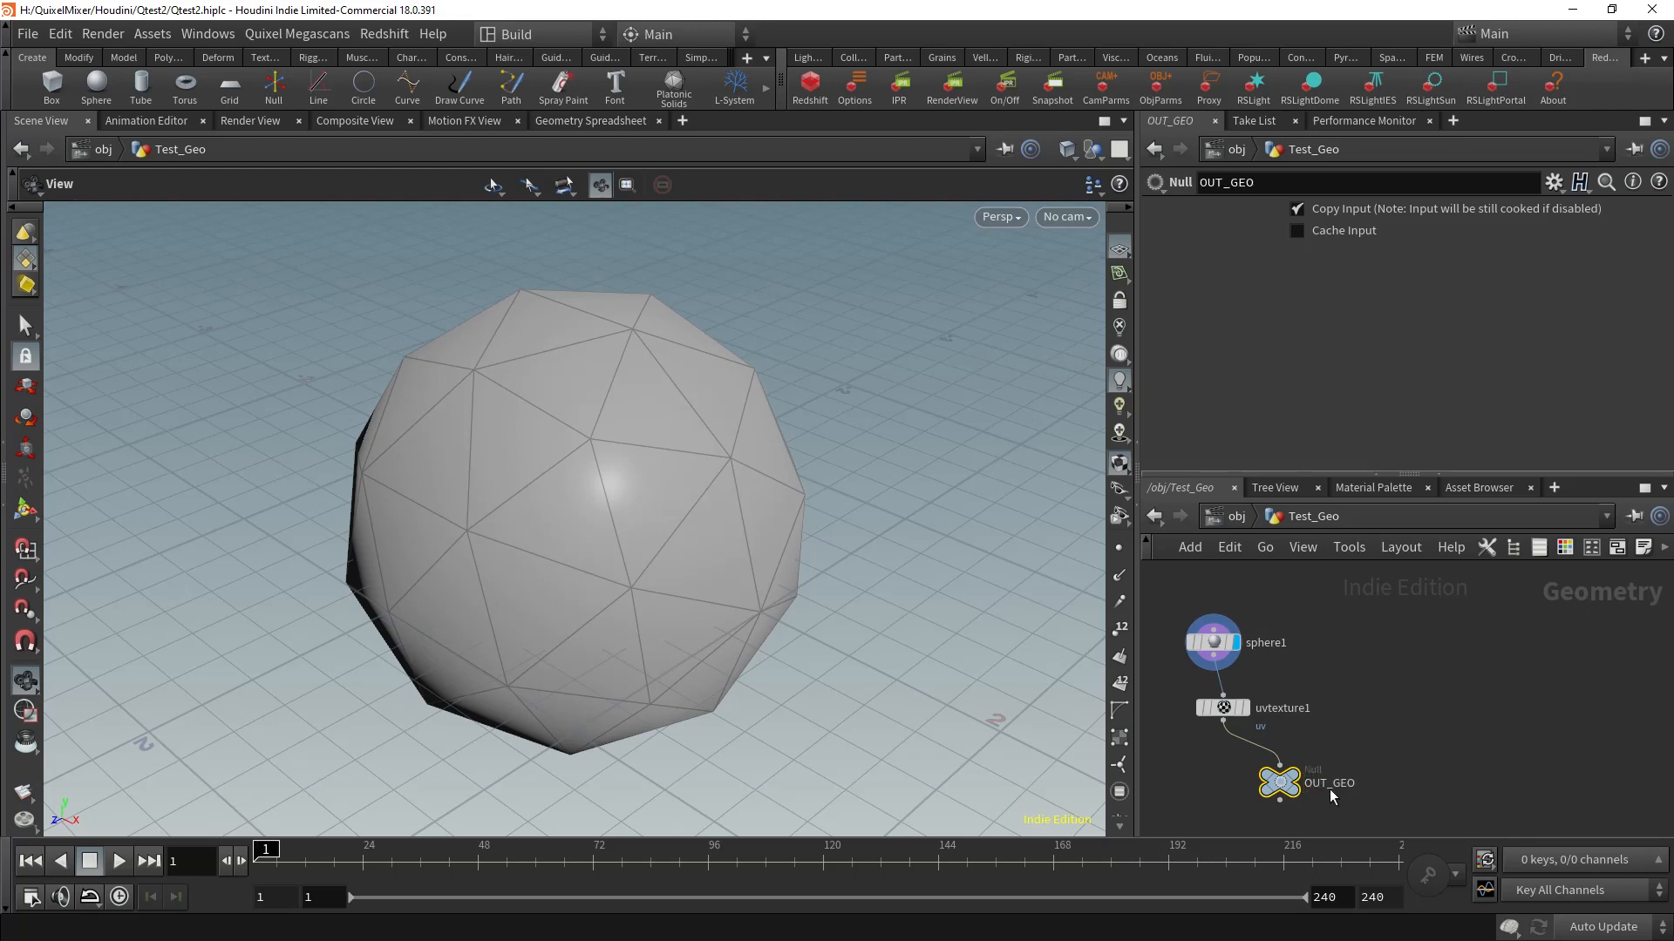
Step: Make OUT_GEO the displayed node and automatically lay out the nodes in the Test_Geo network
click(1307, 756)
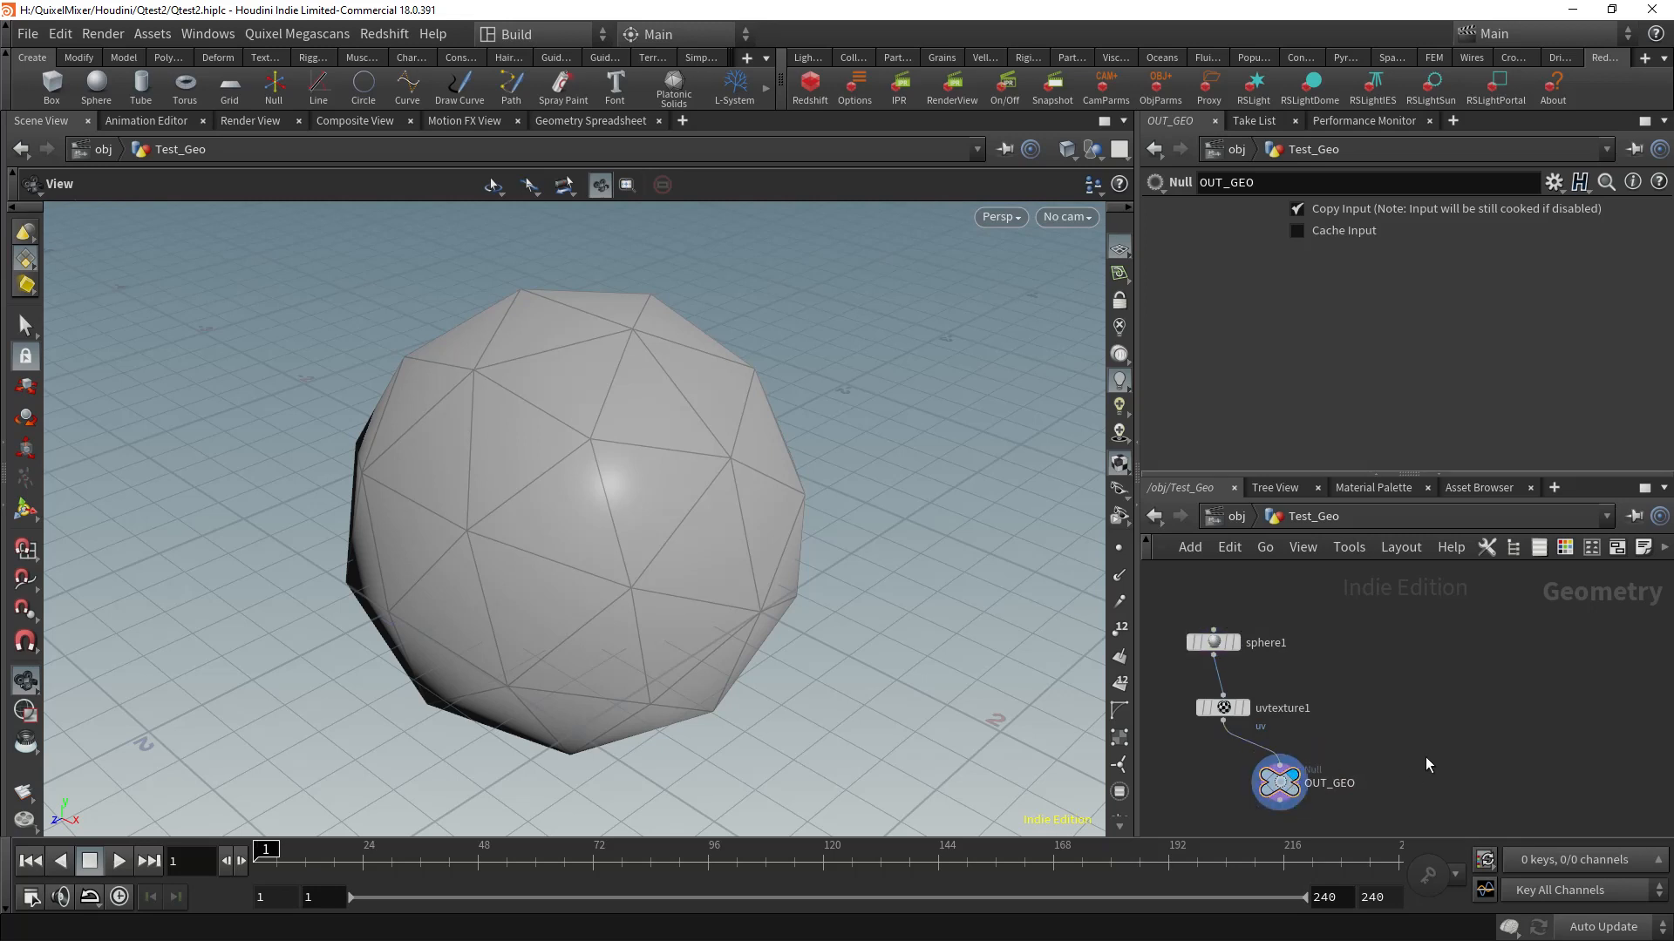
key(l)
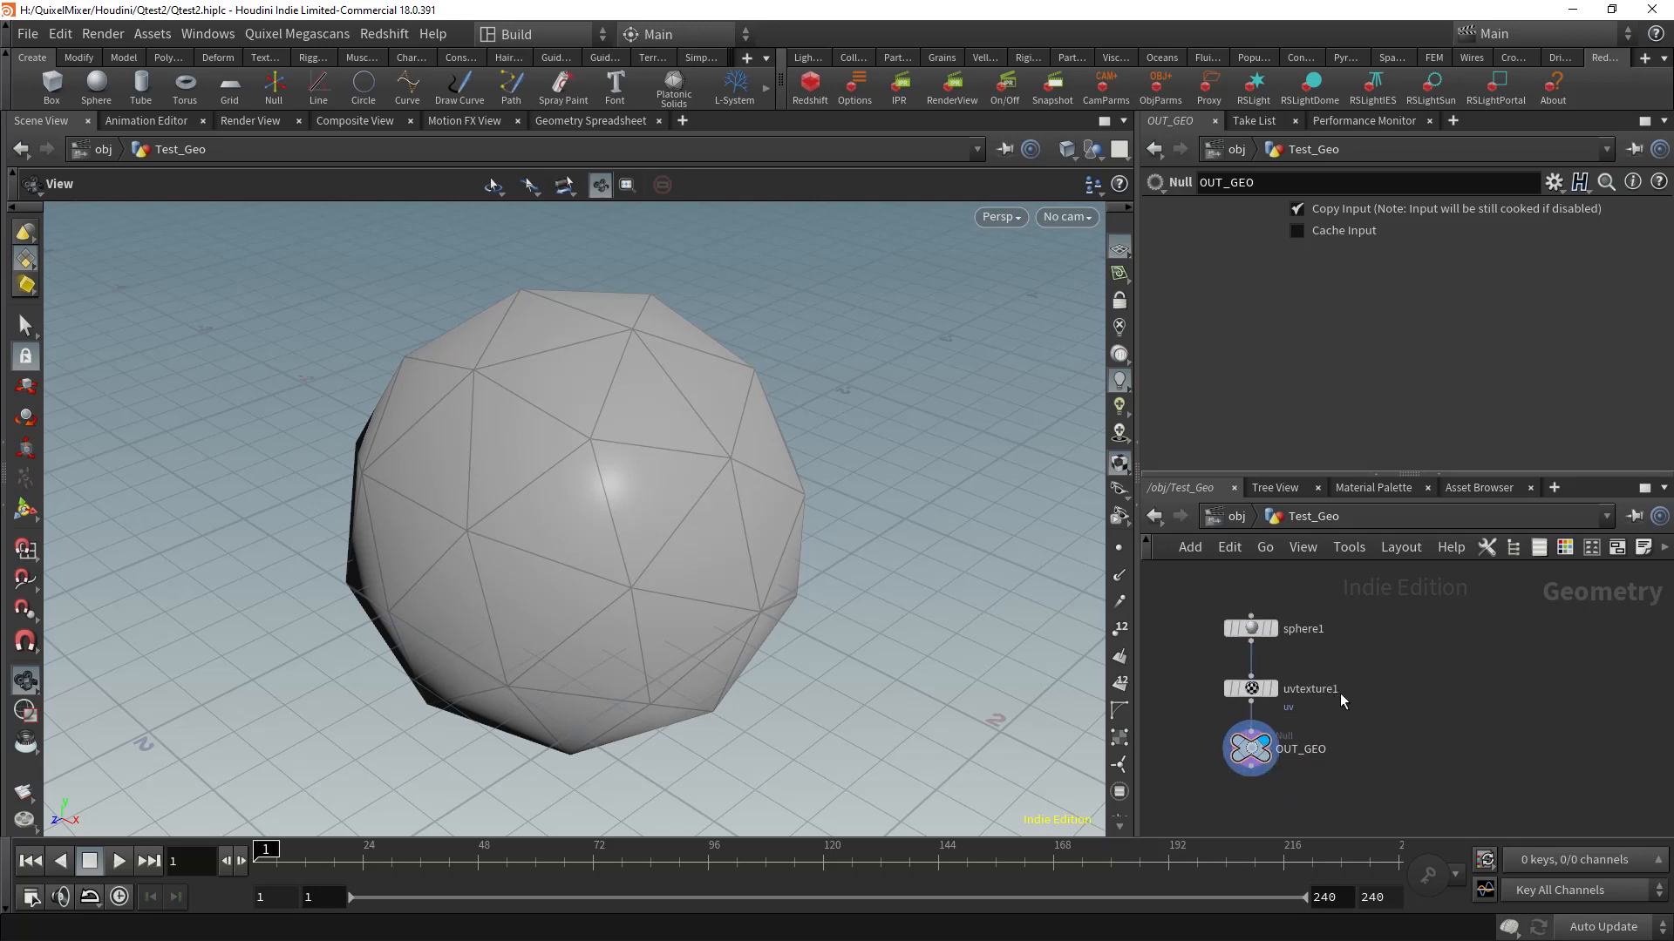
Step: Return to the object level and add a Camera node below Test_Geo
key(u)
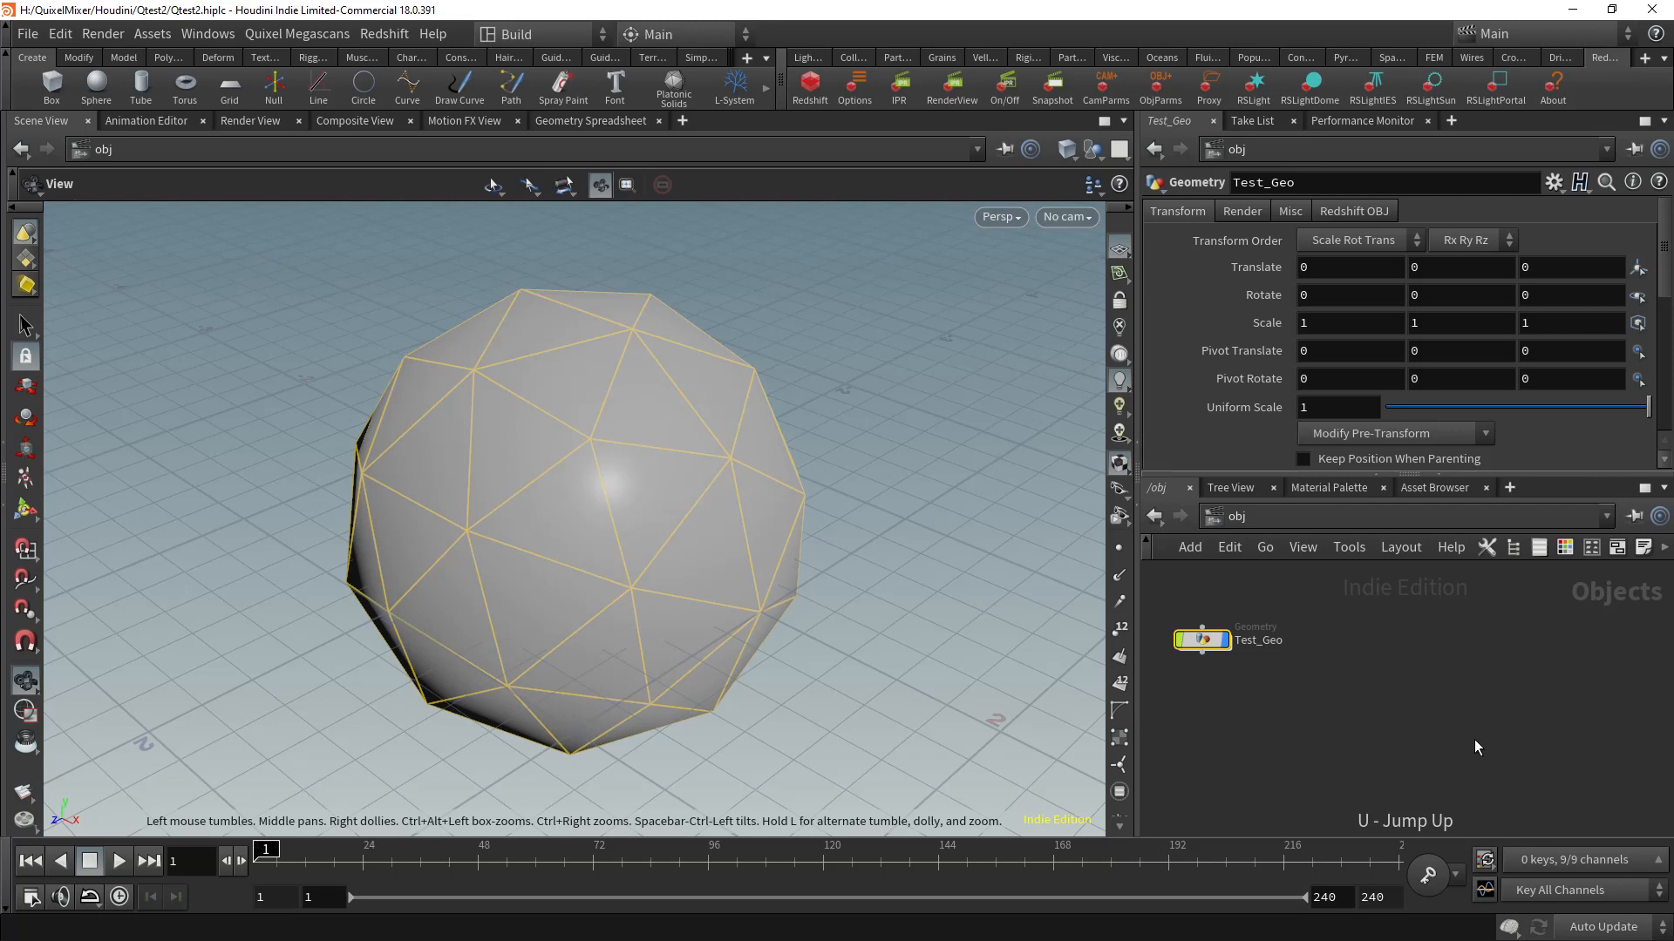
click(1242, 700)
key(Tab)
text(cam)
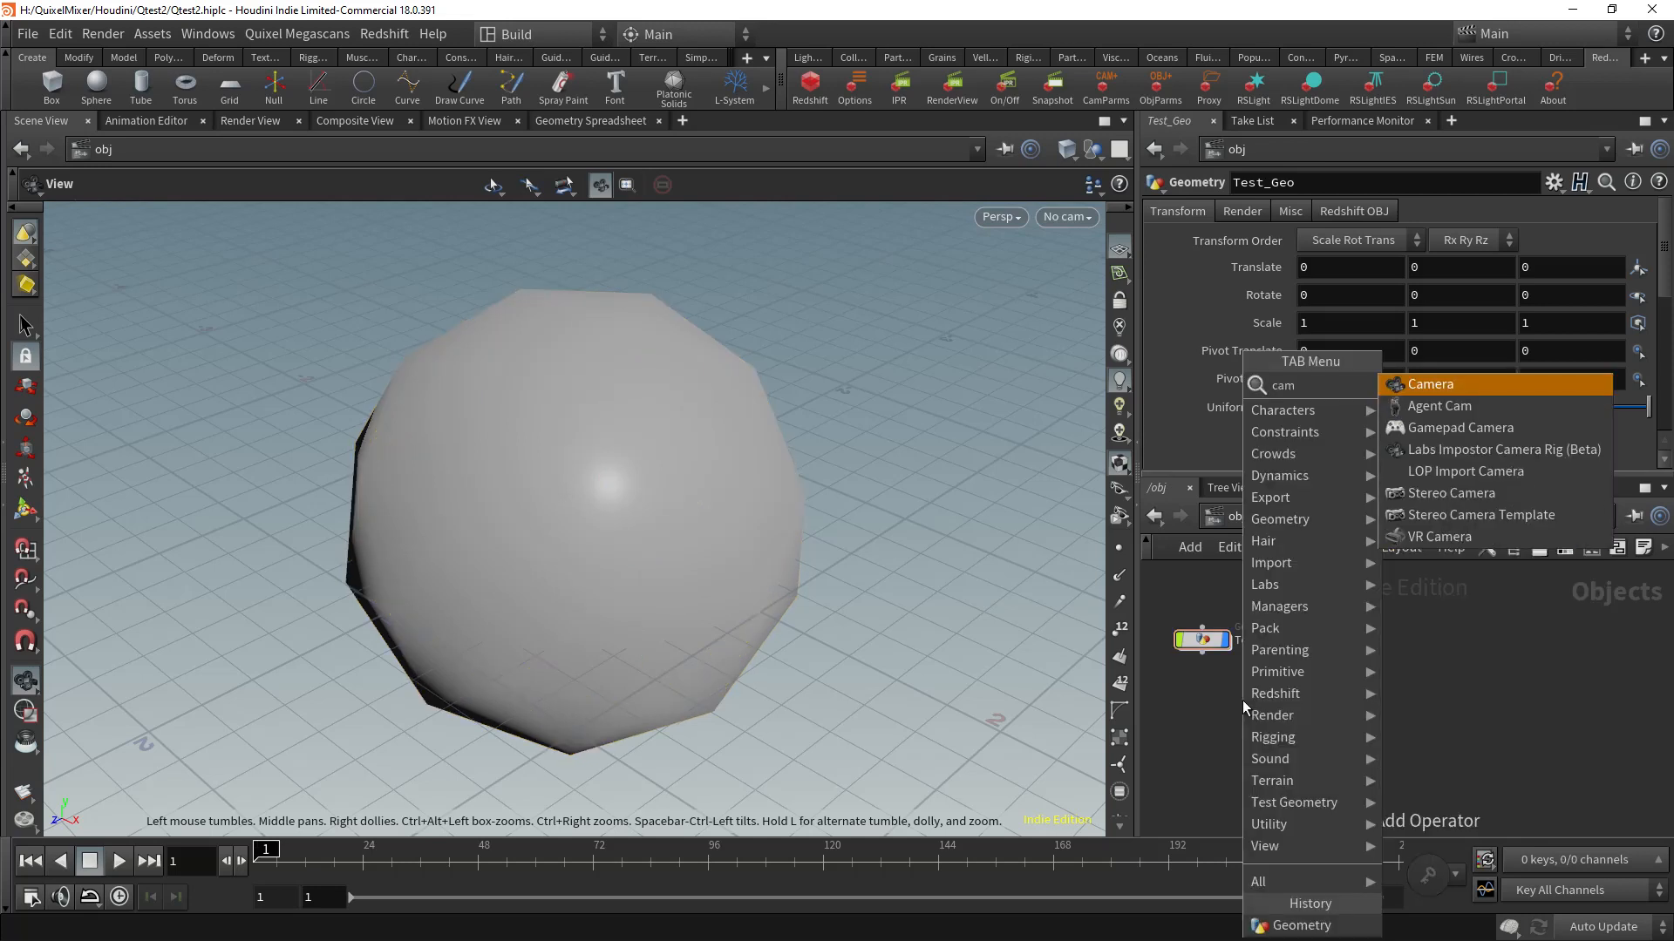
key(Return)
click(1211, 730)
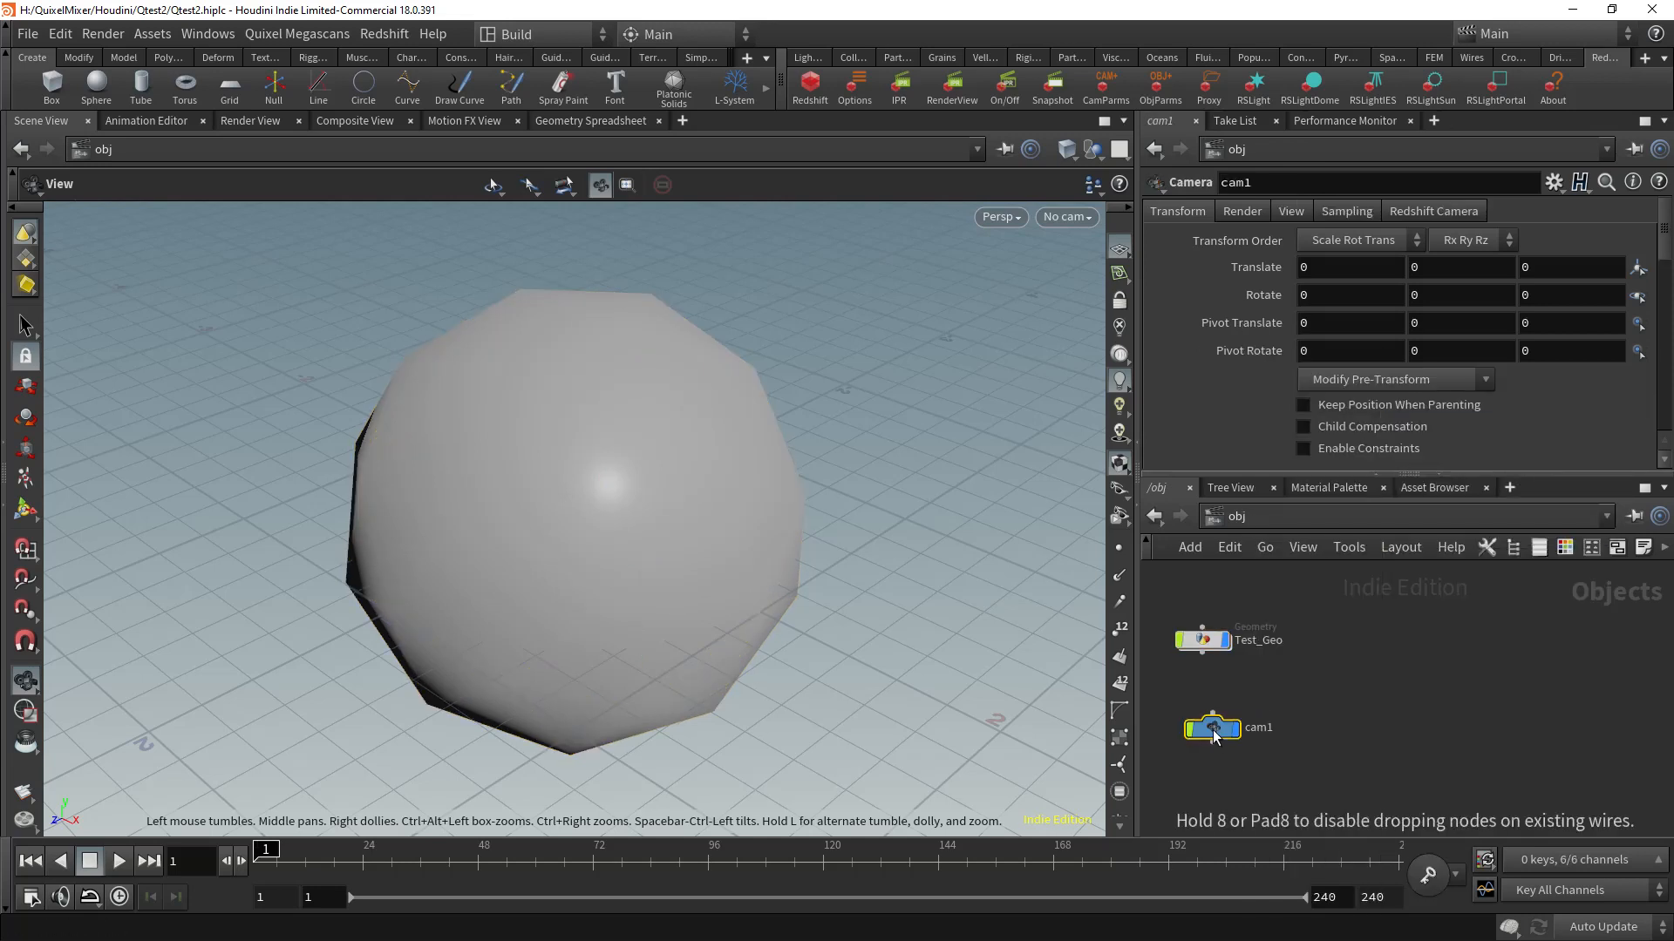
Step: Set the camera's Z translation to 5
click(1549, 271)
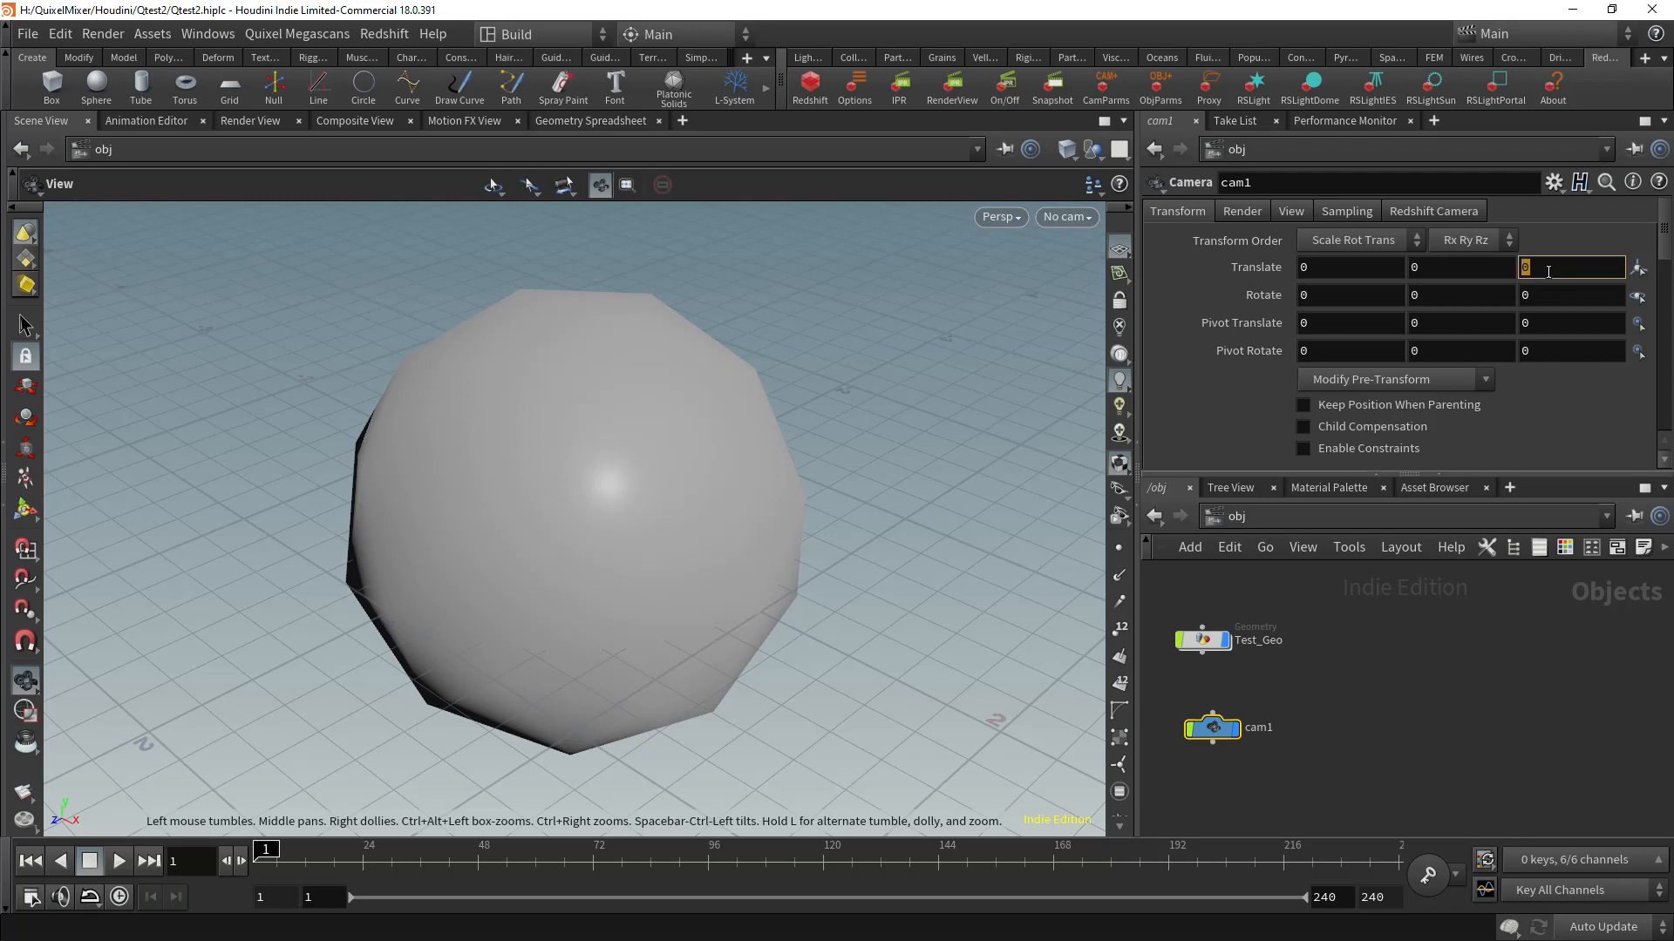
text(5)
key(Return)
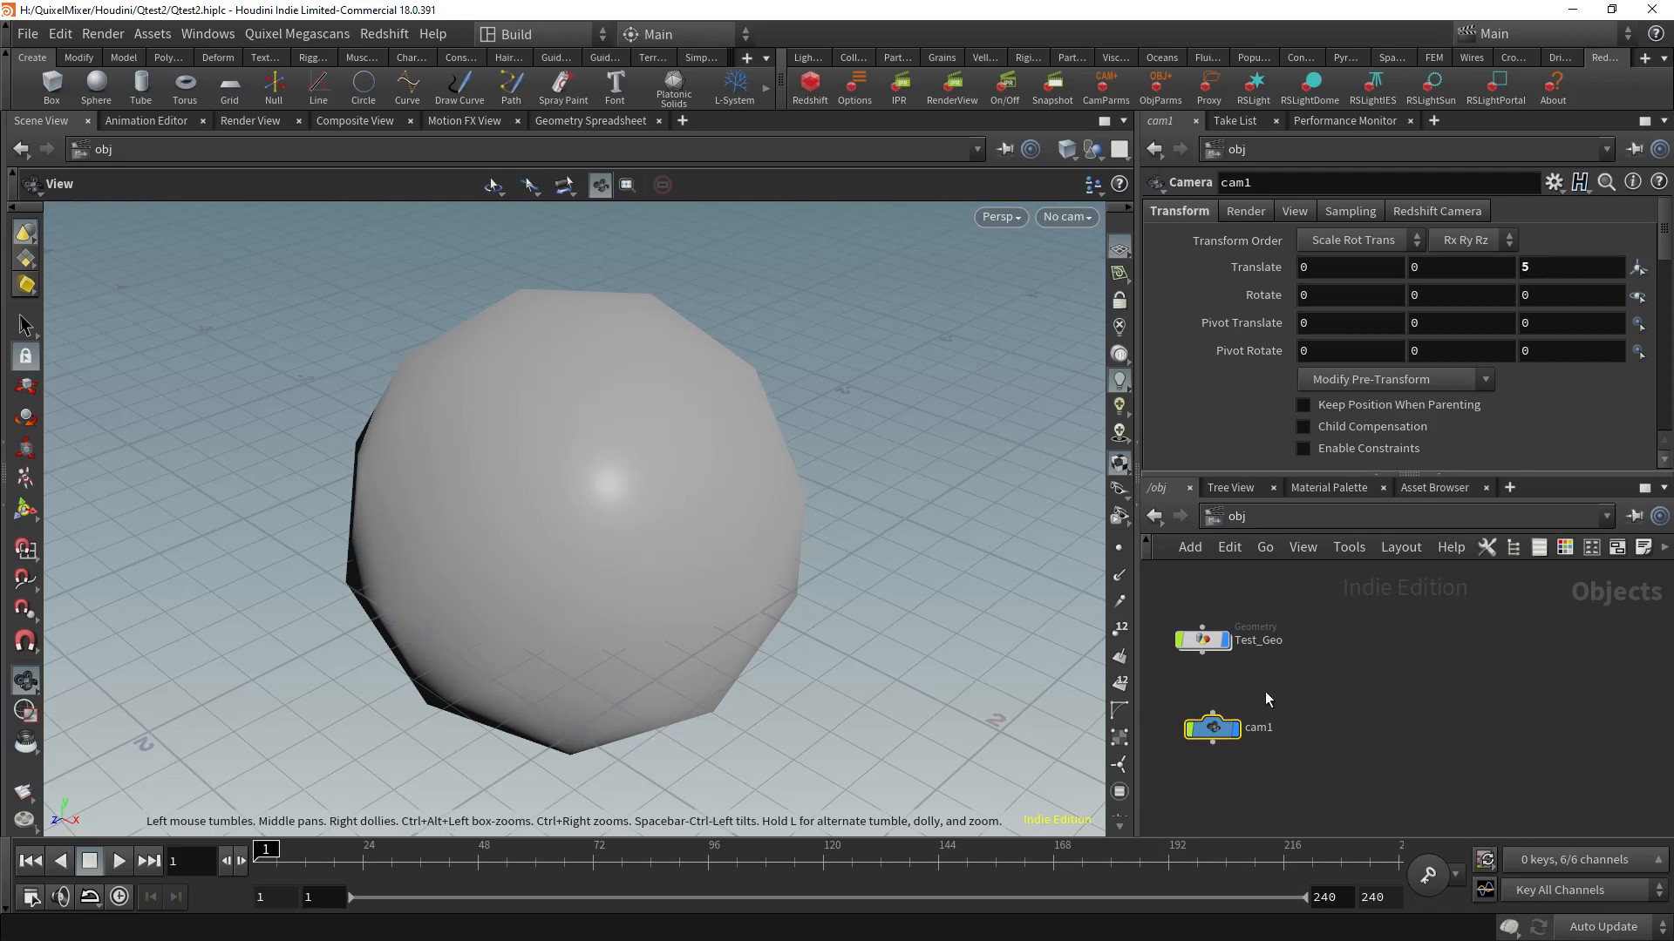
Step: Add an RSLight node to the object network beside the camera and geometry nodes
click(1321, 781)
key(Tab)
text(rs)
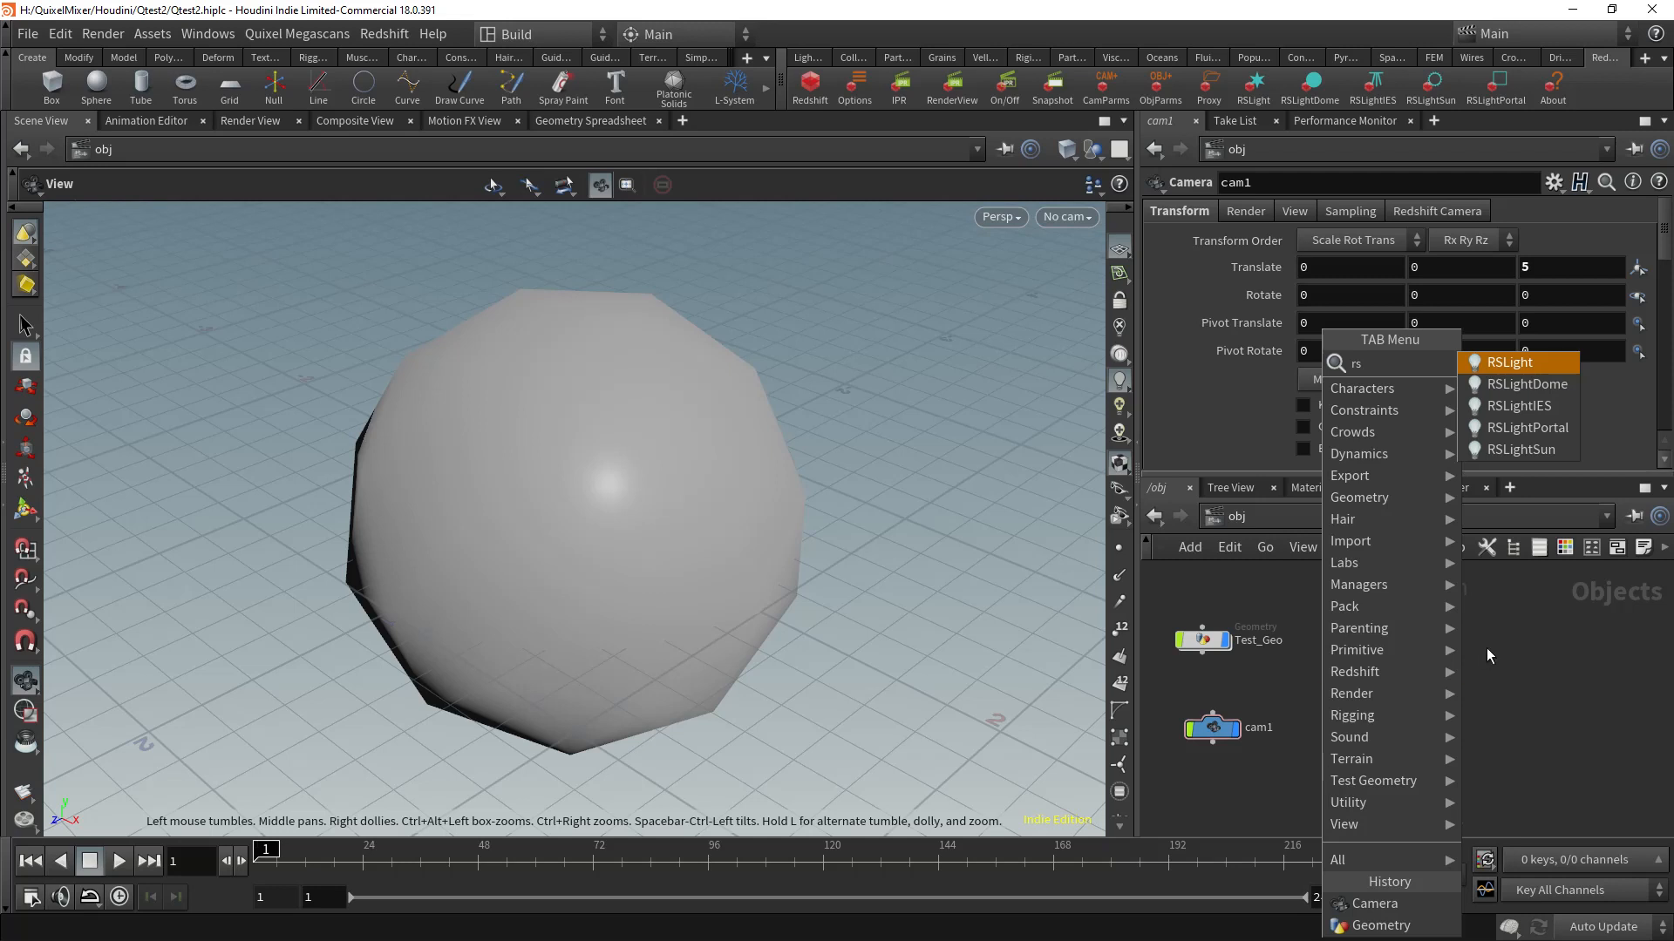
click(1518, 369)
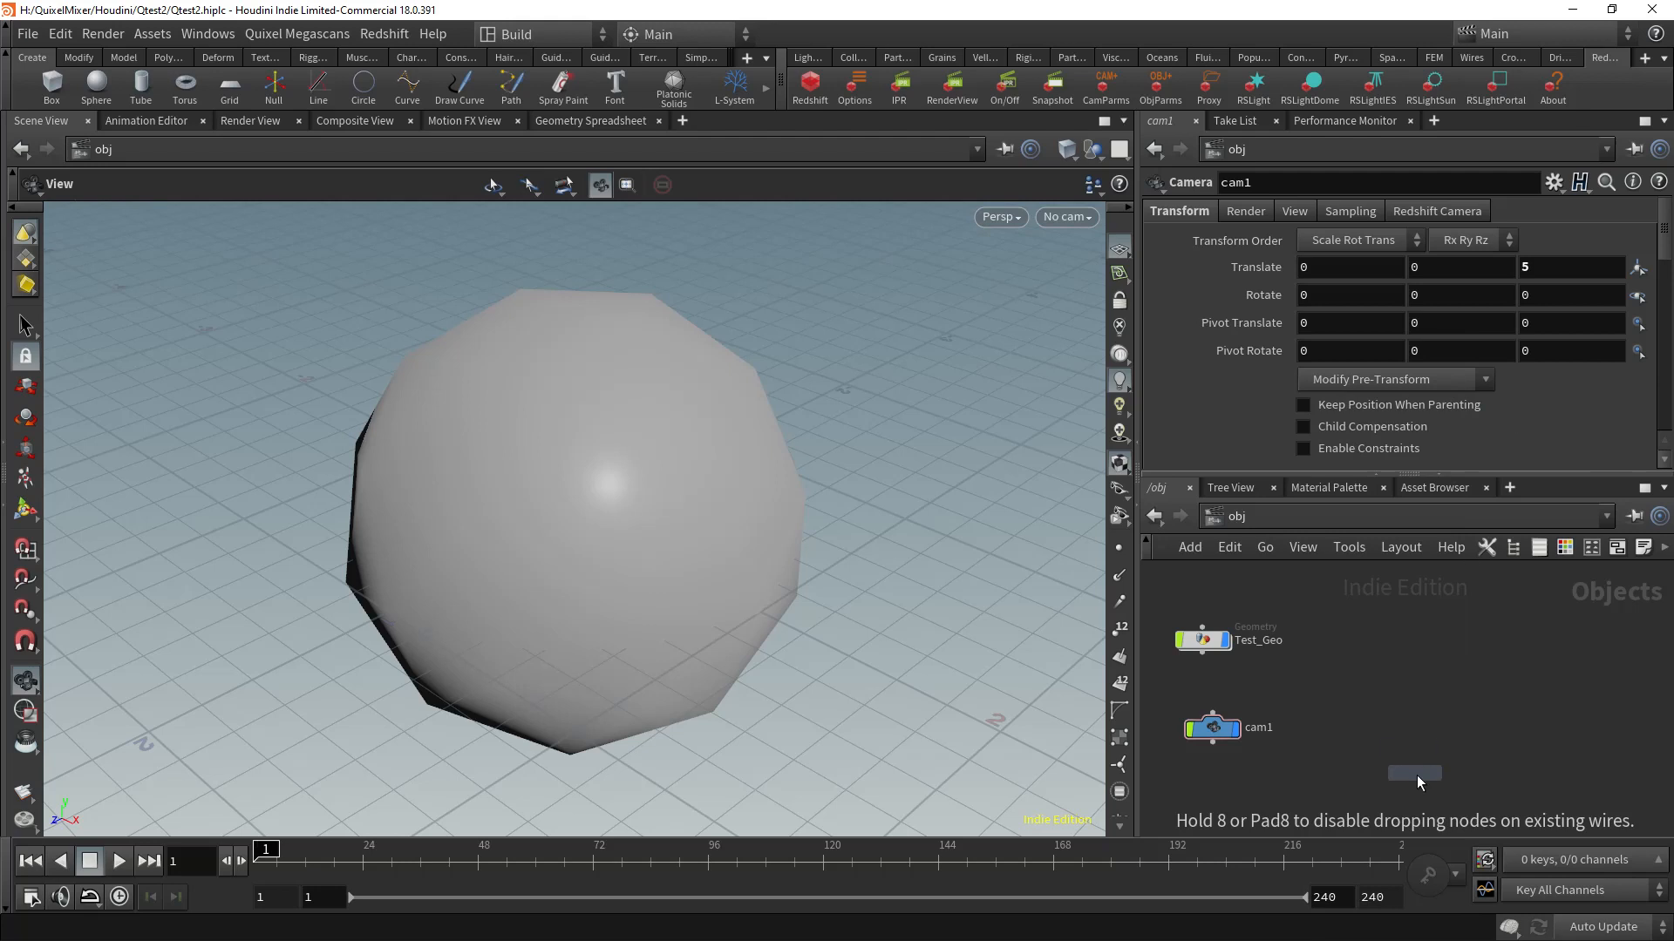
click(1358, 697)
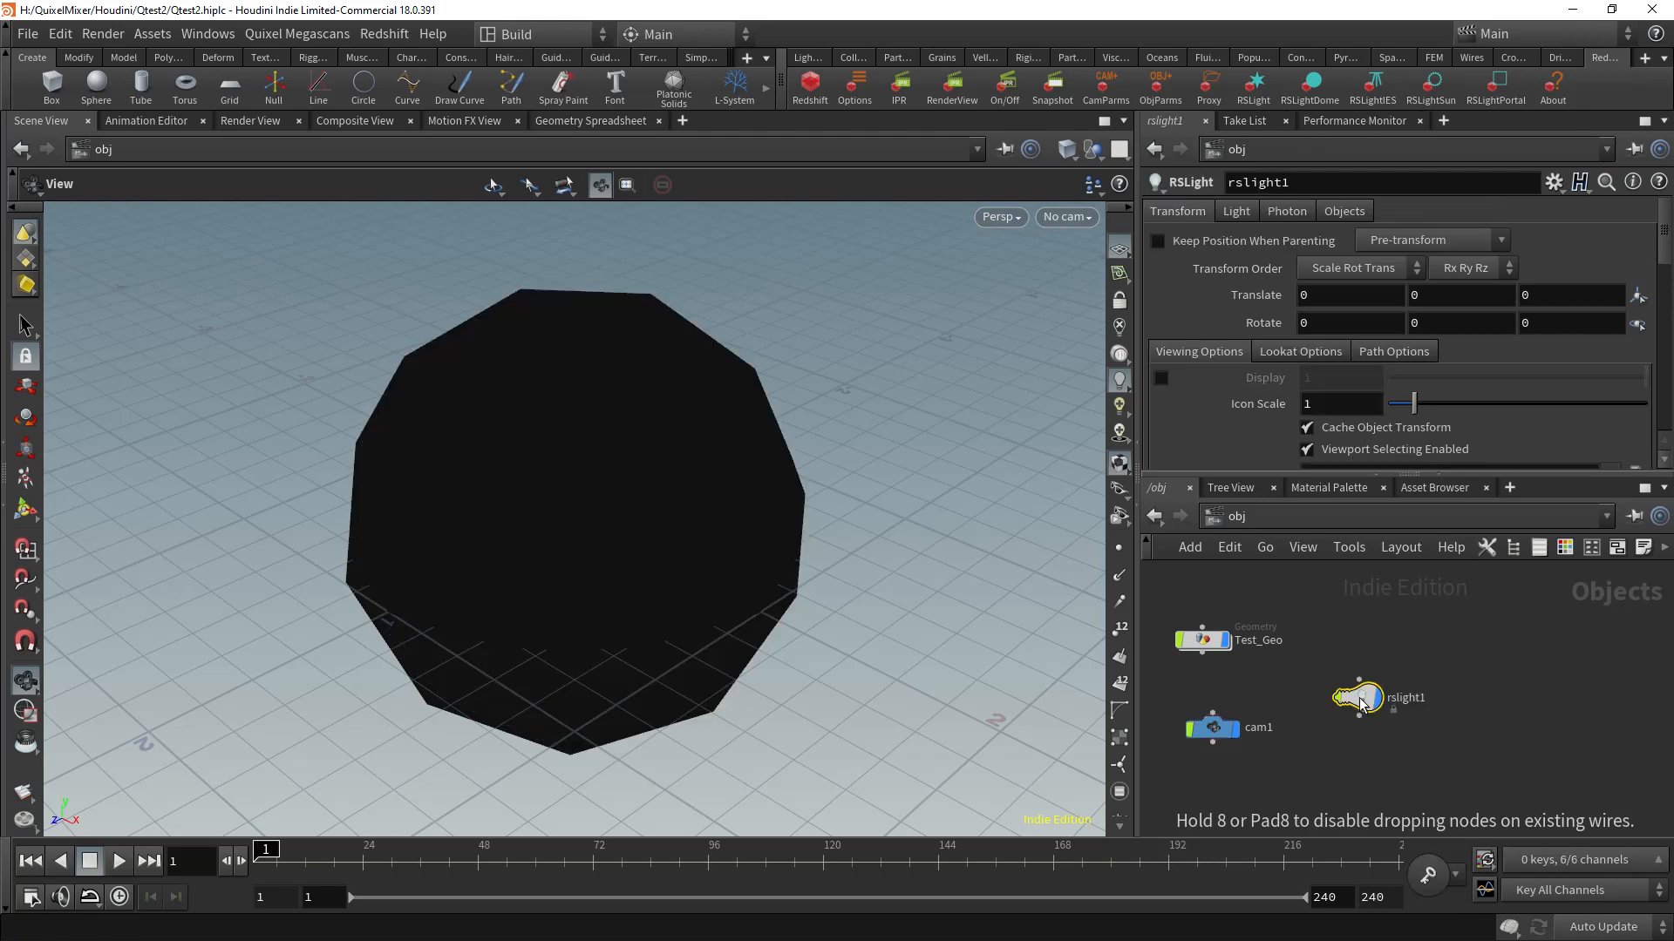
Step: Set the Redshift light's Y translation to 5
click(1237, 212)
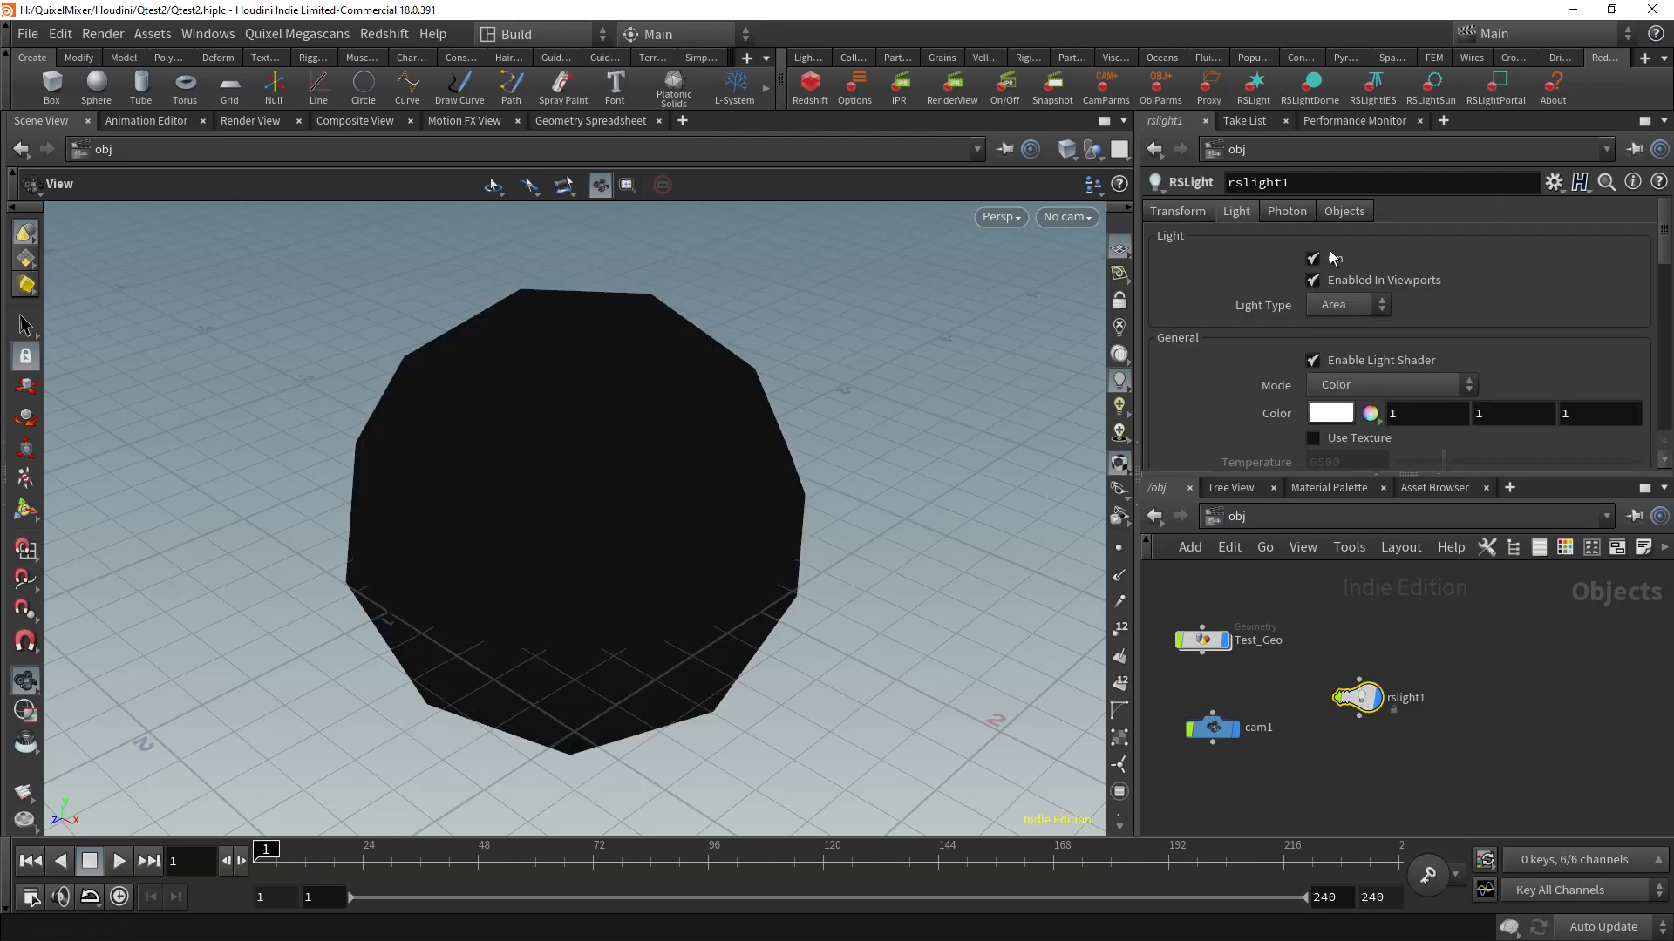
click(1177, 211)
click(1430, 297)
double_click(1430, 297)
text(5)
key(Return)
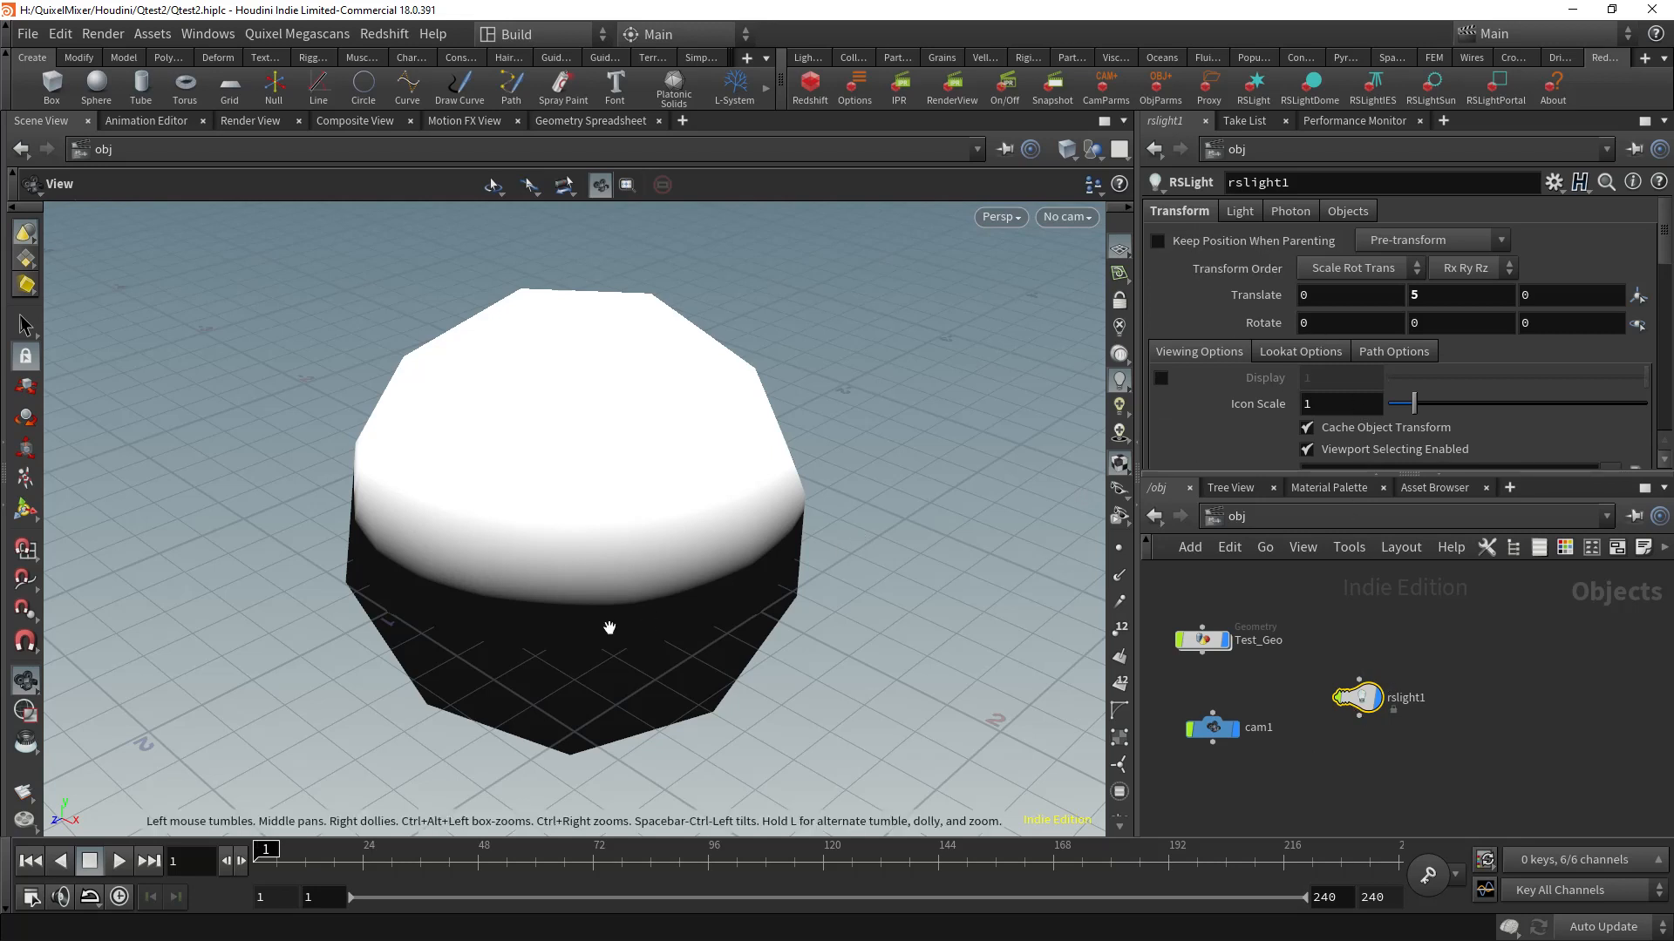
Step: Set the Redshift light's X rotation to -90
click(1331, 324)
text(90)
key(Return)
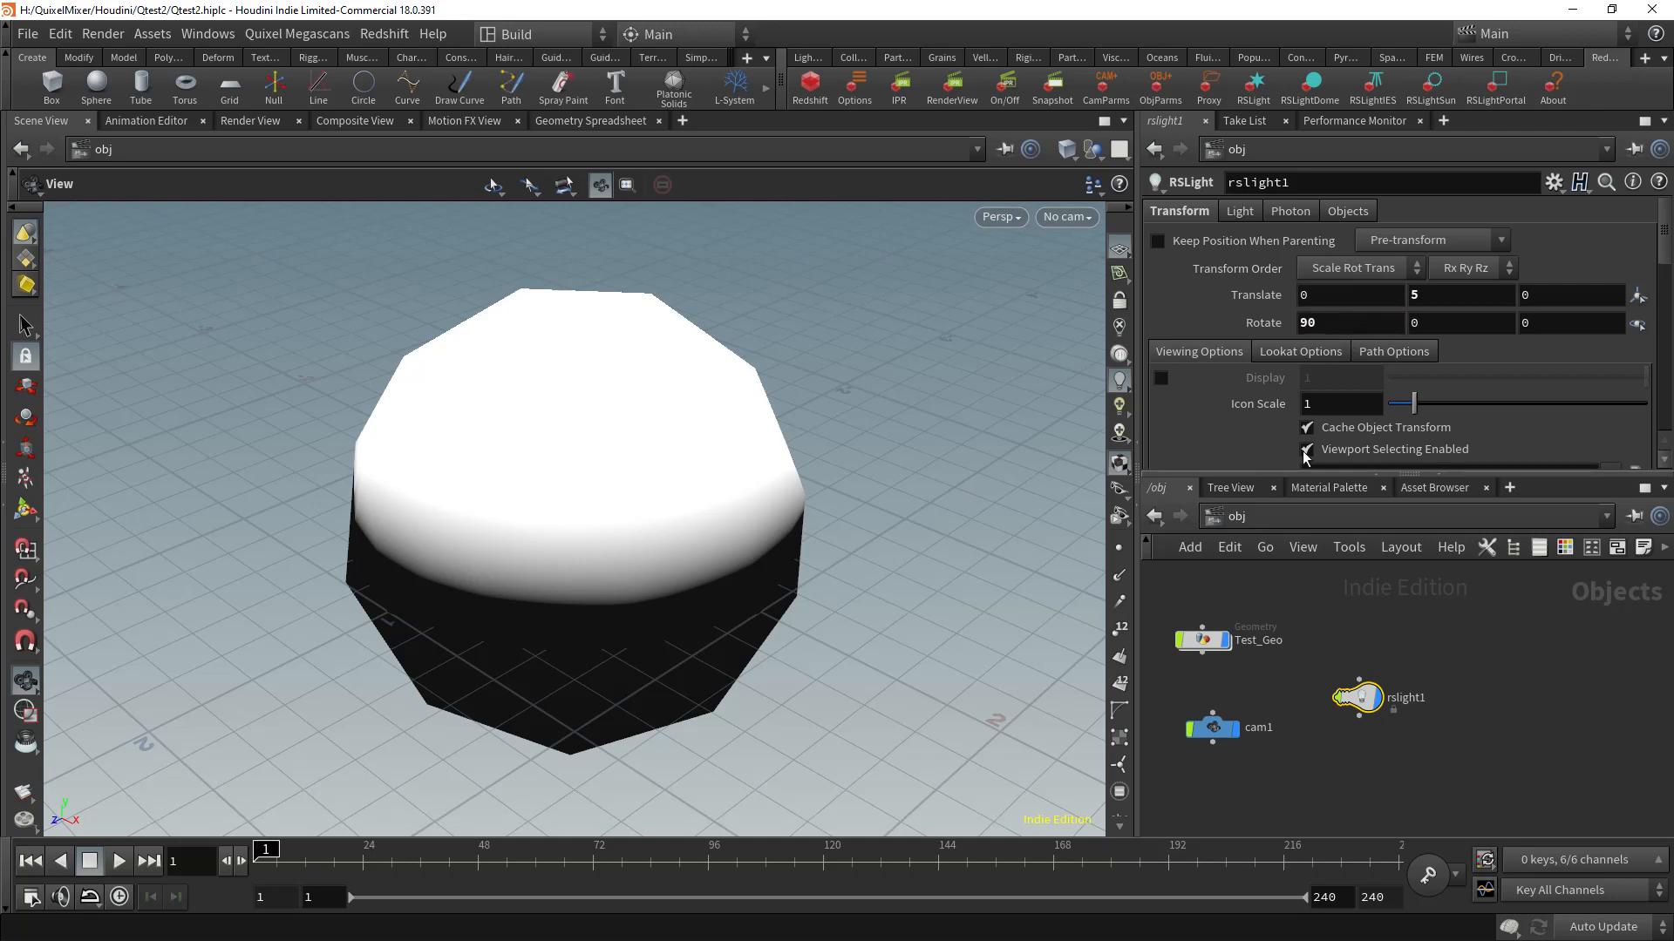
key(Home)
text(-)
key(Return)
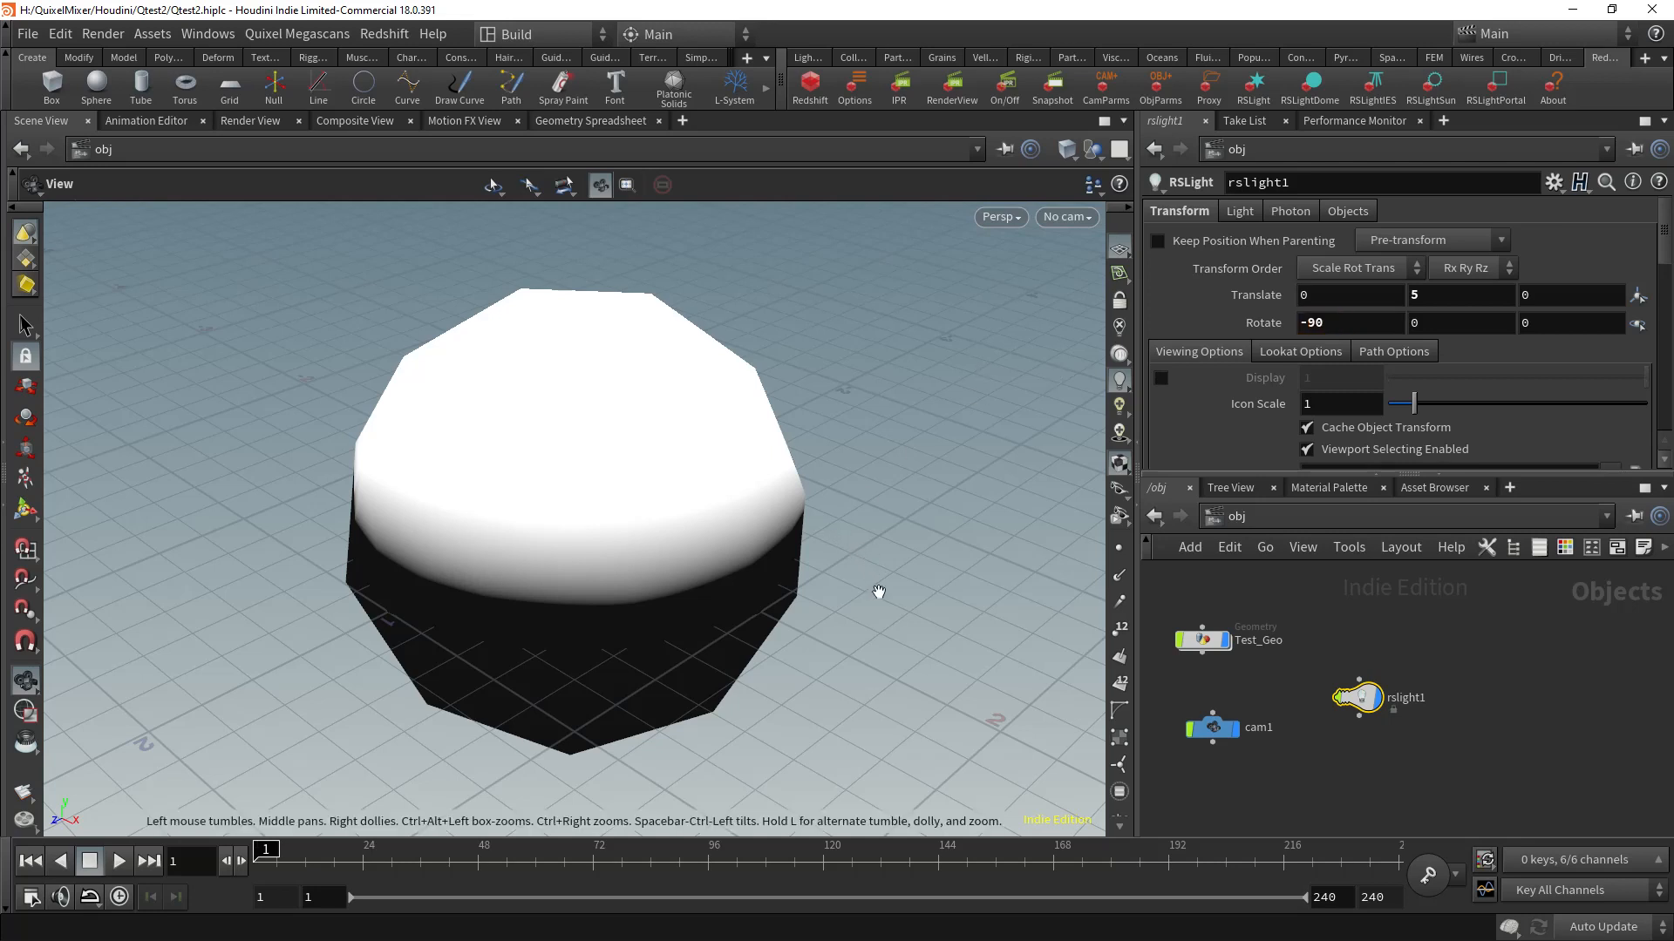
Step: Check the light's direction in the framed scene by setting its X rotation to 0 and back to -90
key(h)
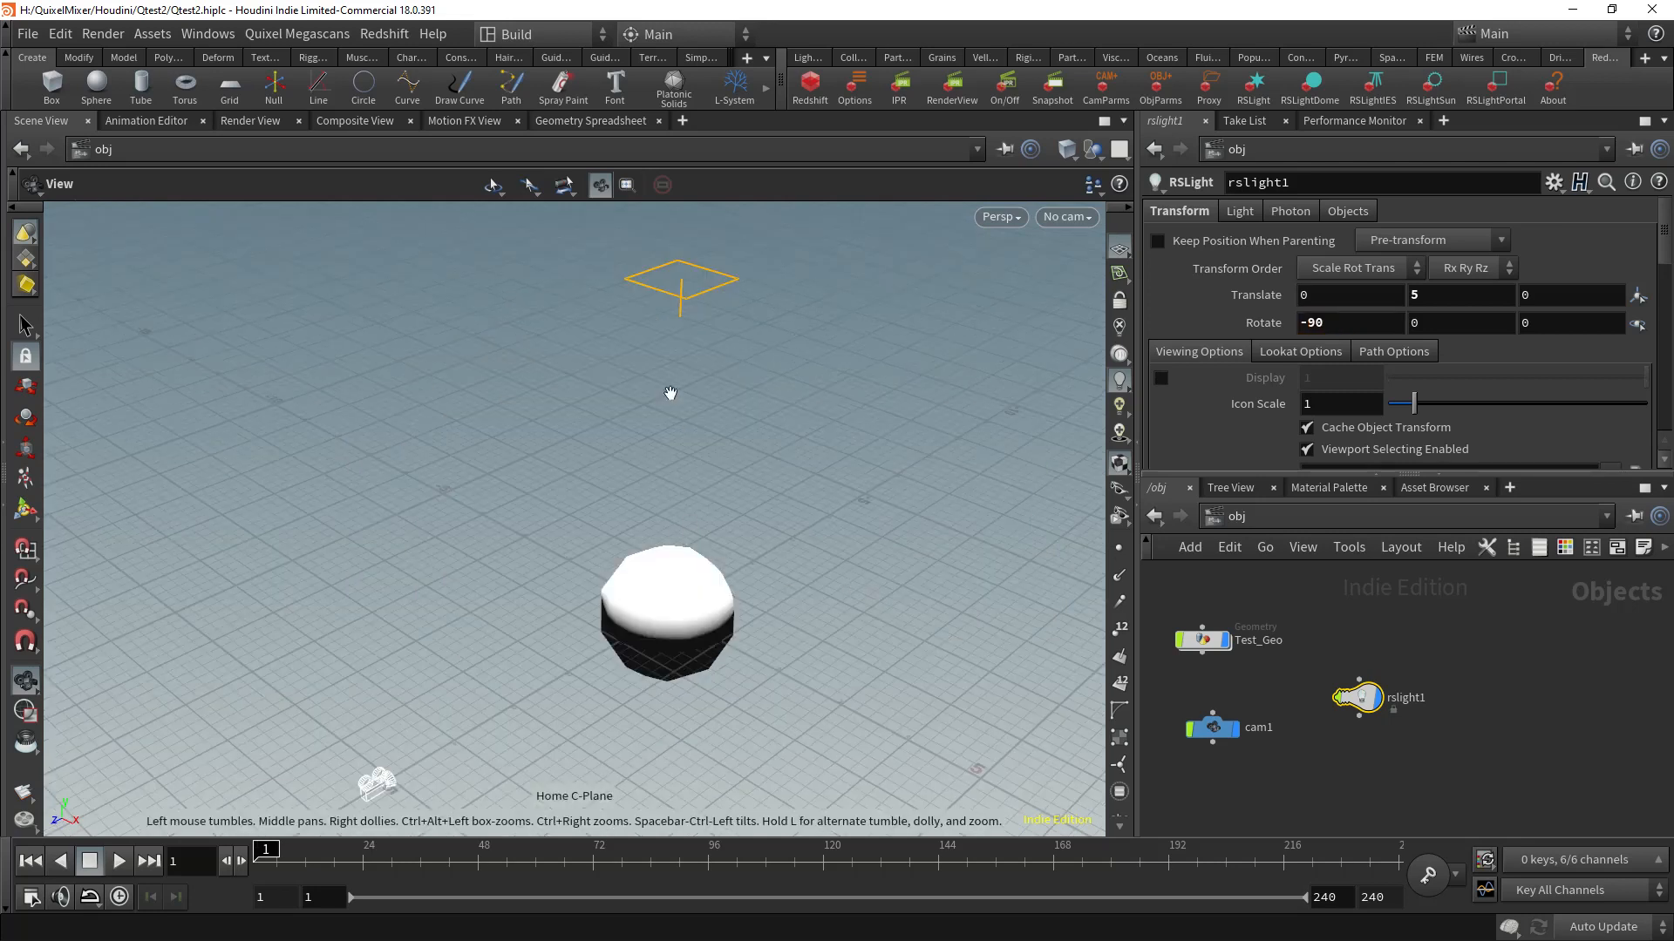
drag(677, 332, 719, 306)
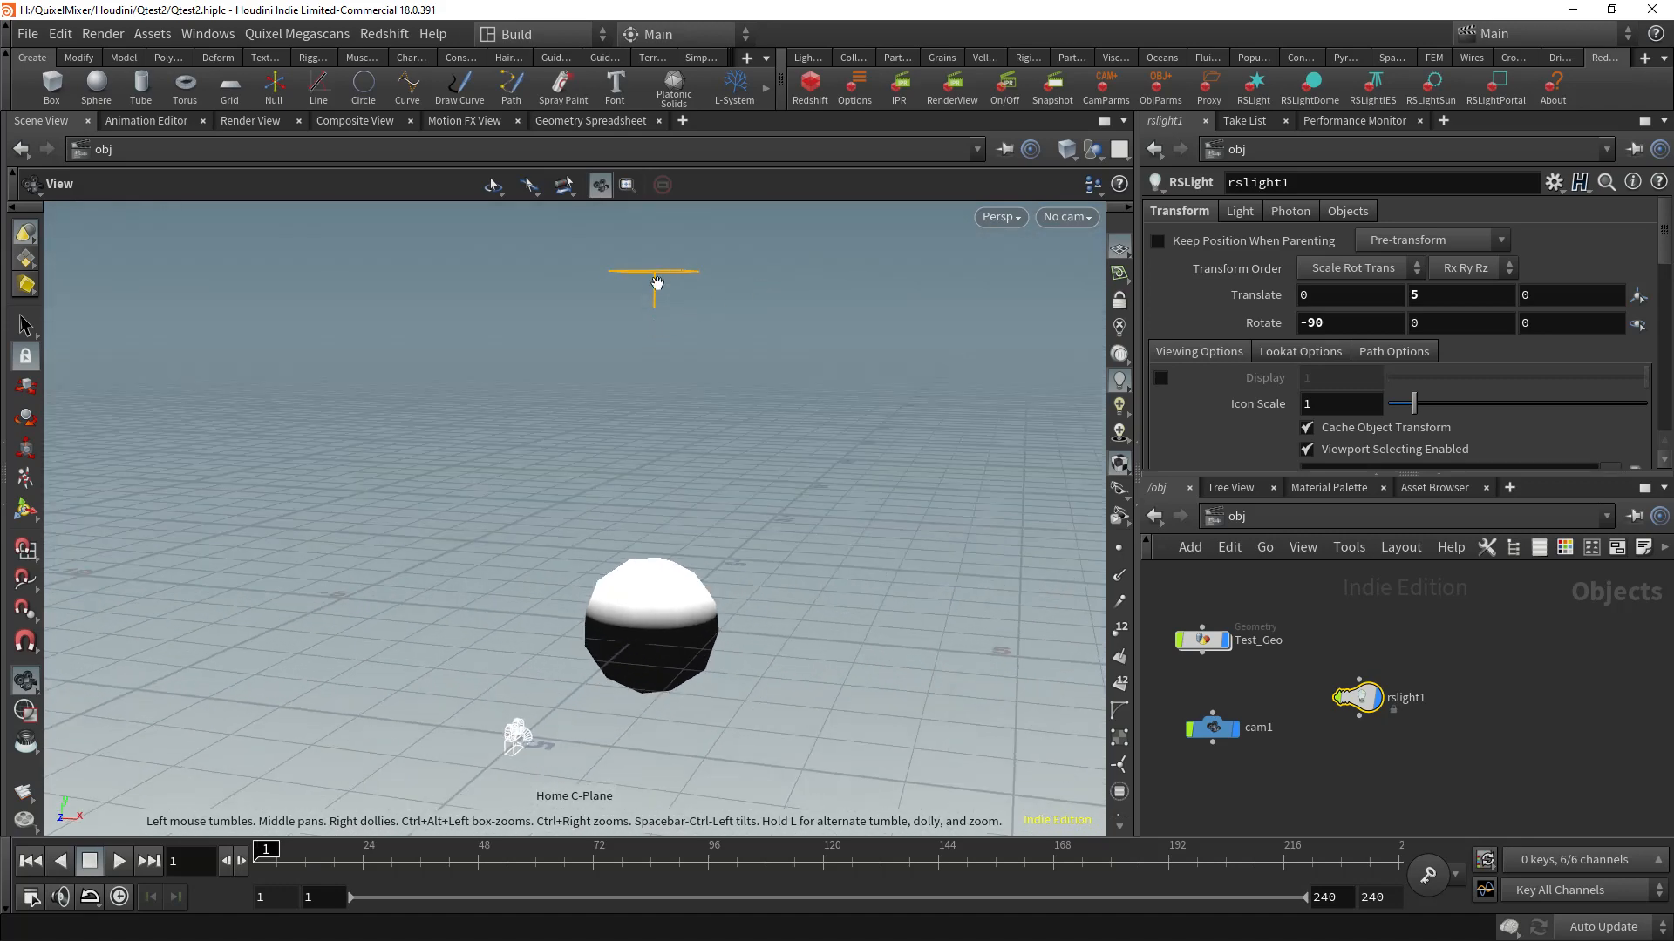
double_click(1342, 323)
text(0)
key(Return)
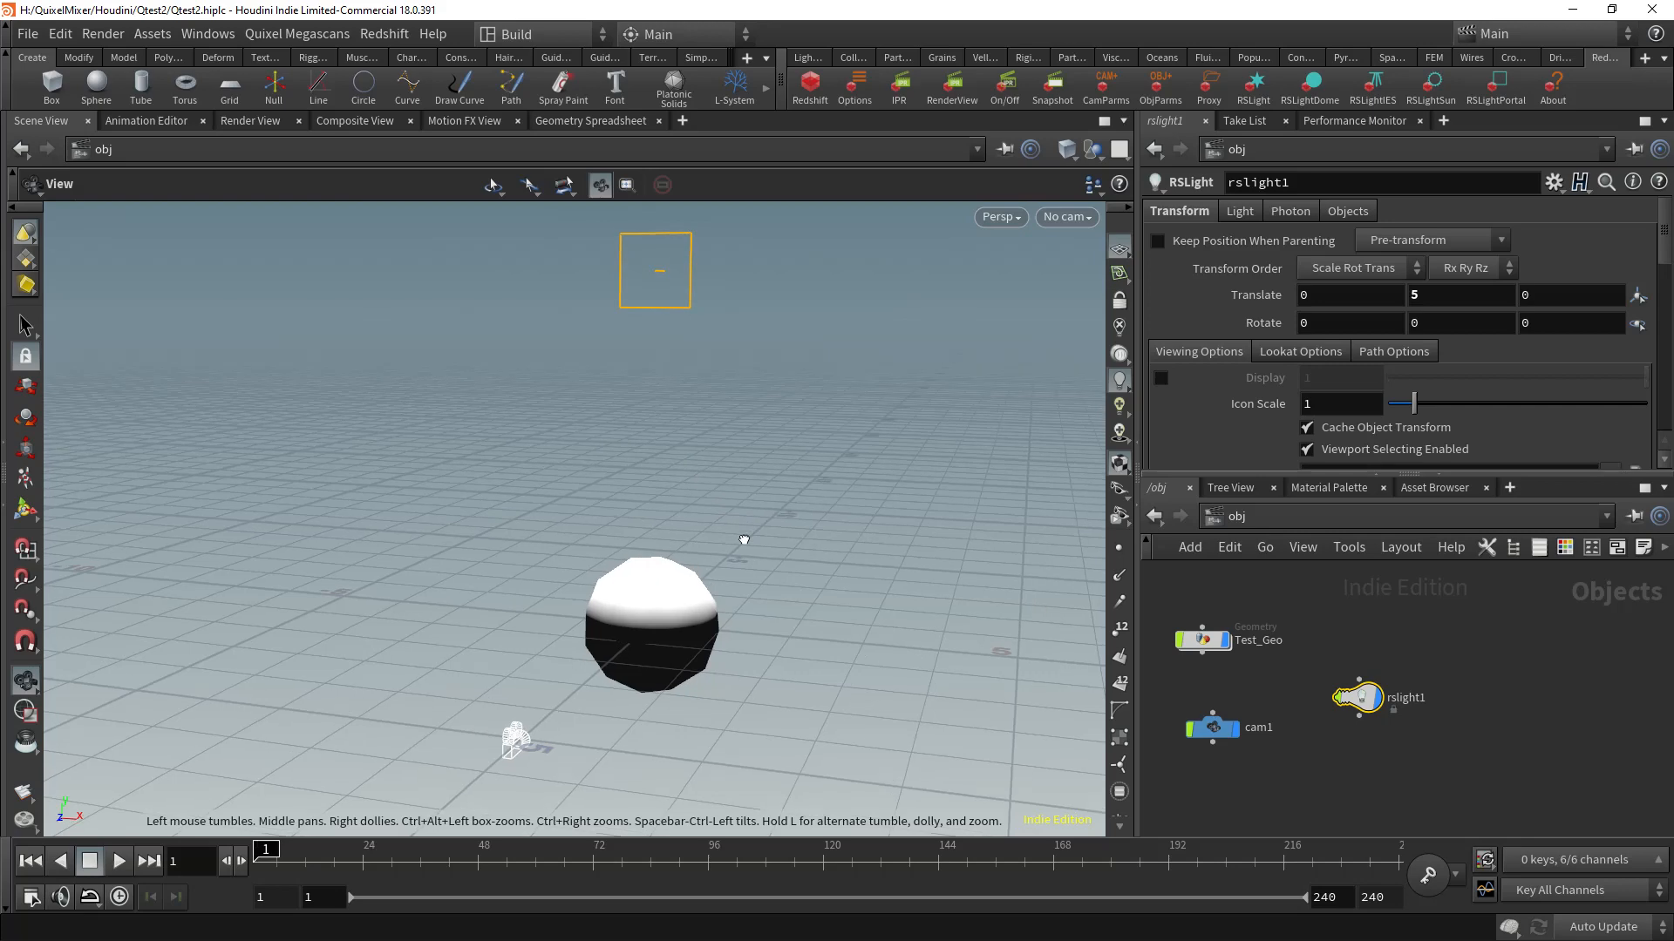
drag(744, 538, 632, 462)
drag(880, 471, 1013, 480)
double_click(1349, 325)
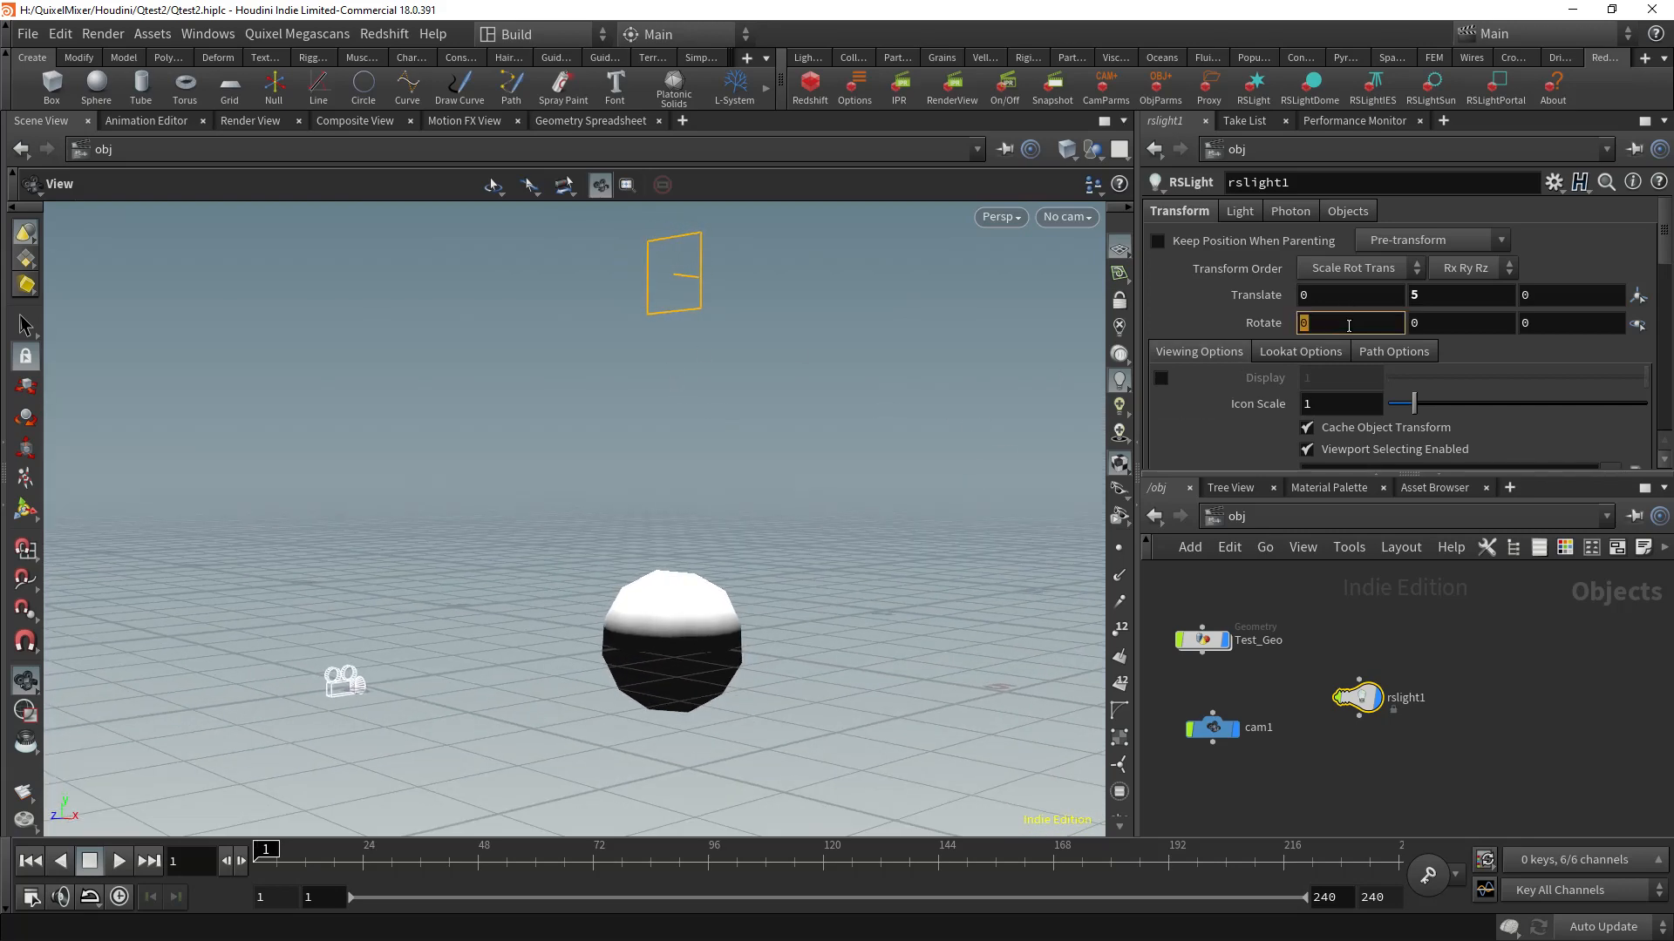
text(-90)
key(Return)
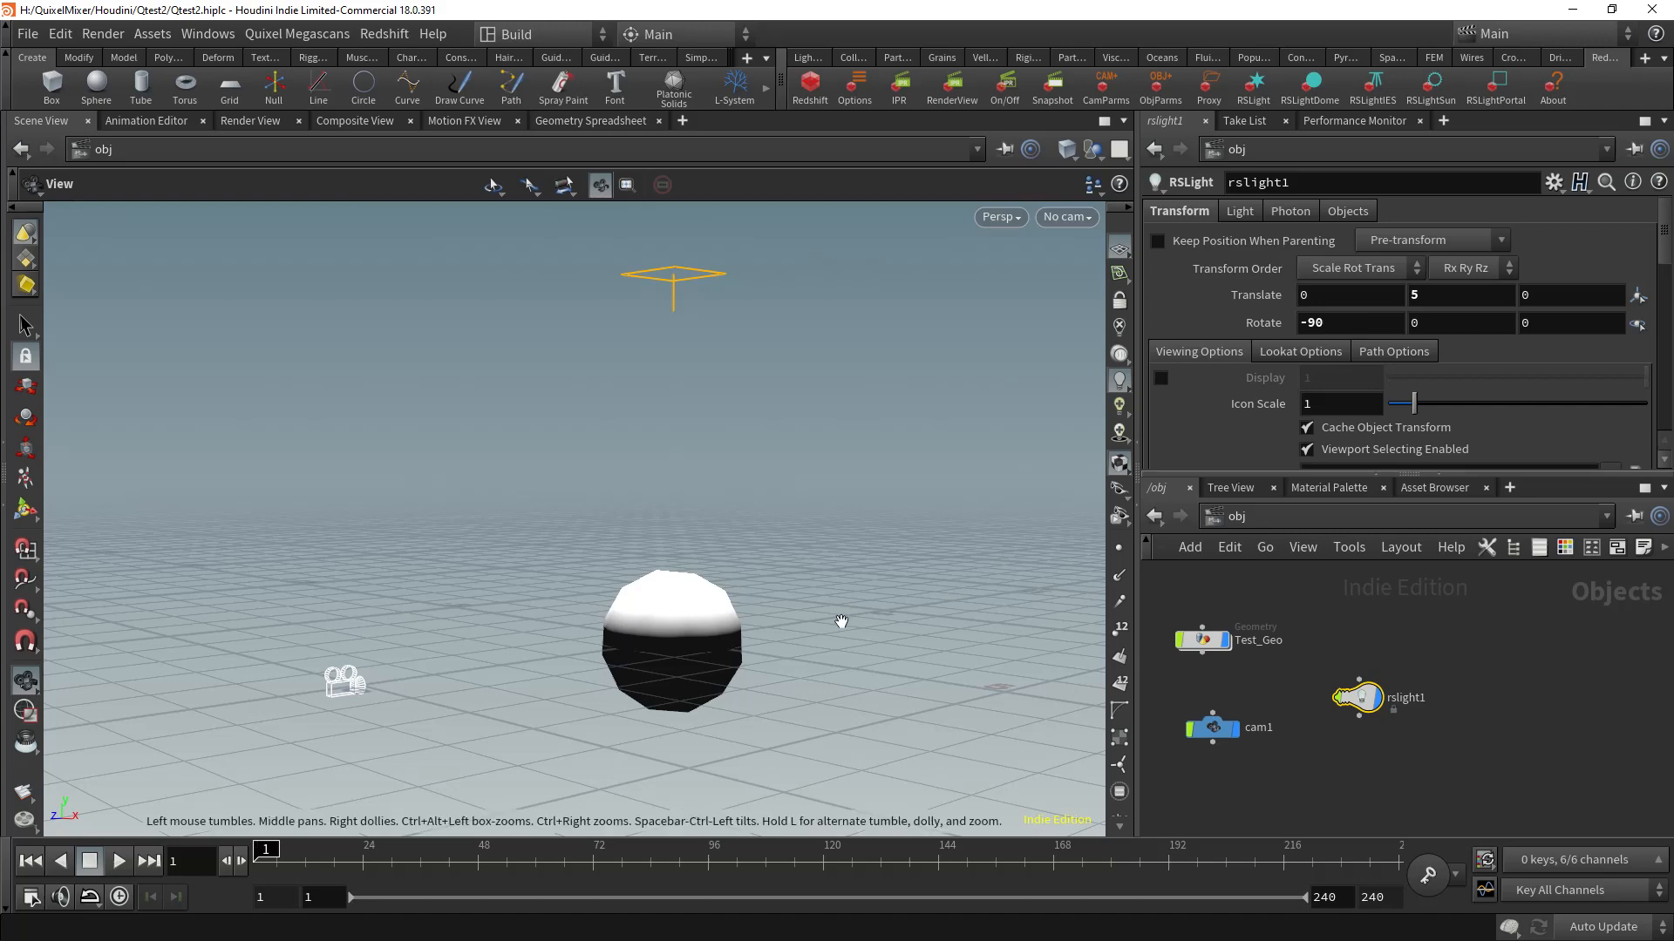
Step: Look through cam1 in the viewport
drag(675, 609, 702, 641)
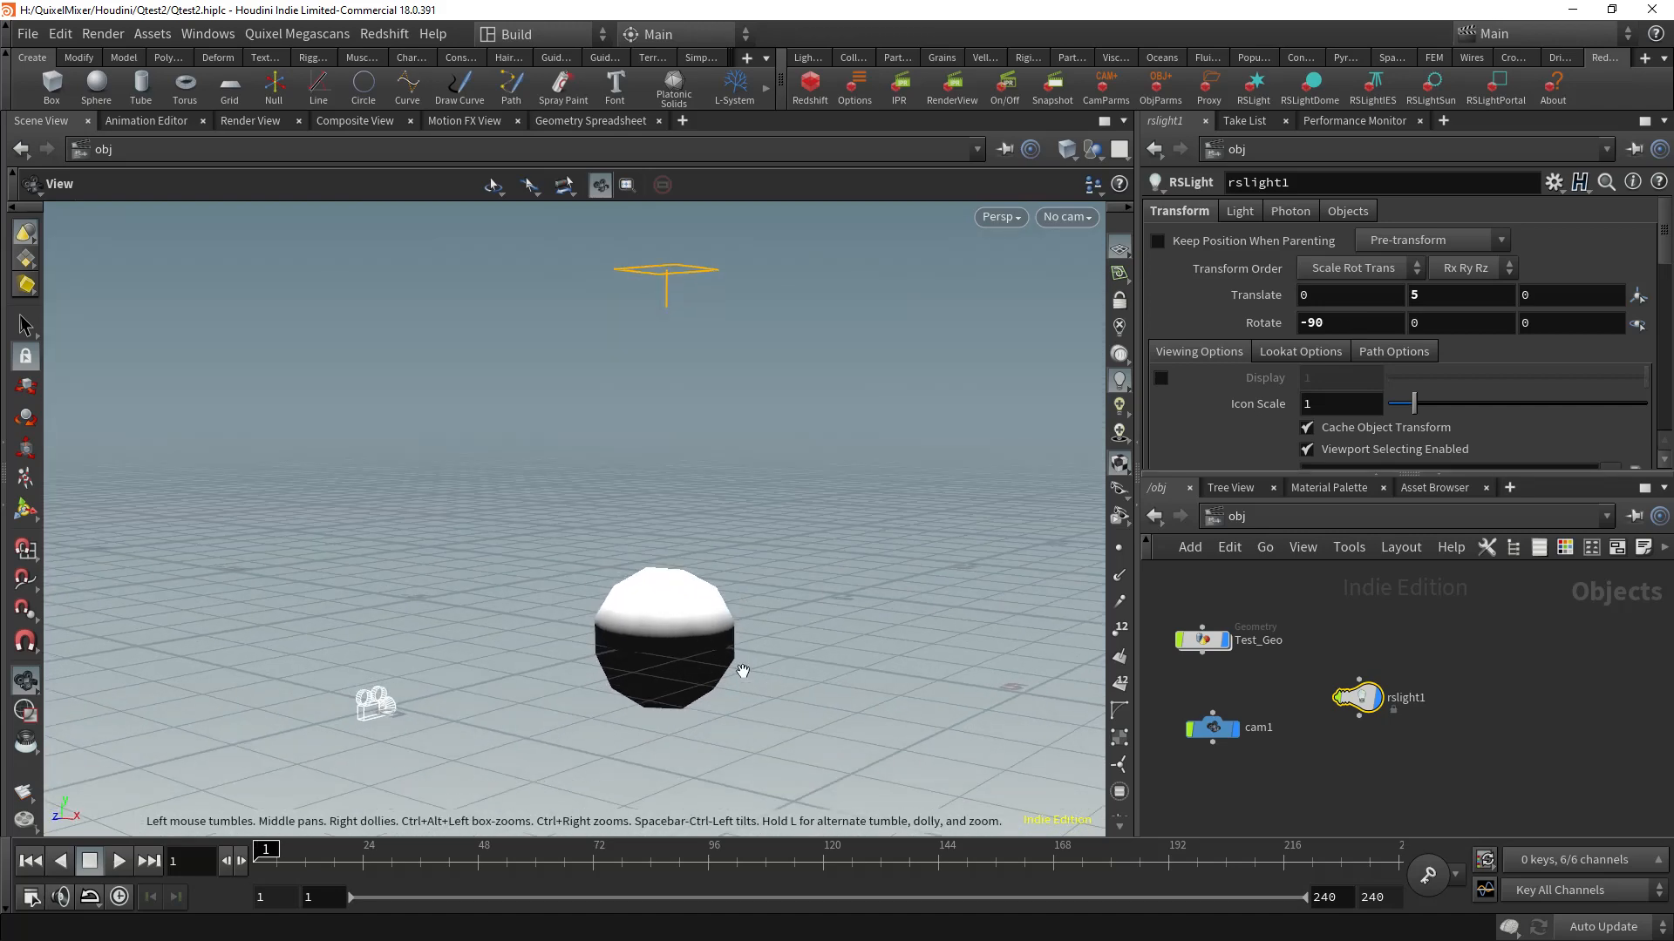
click(1067, 218)
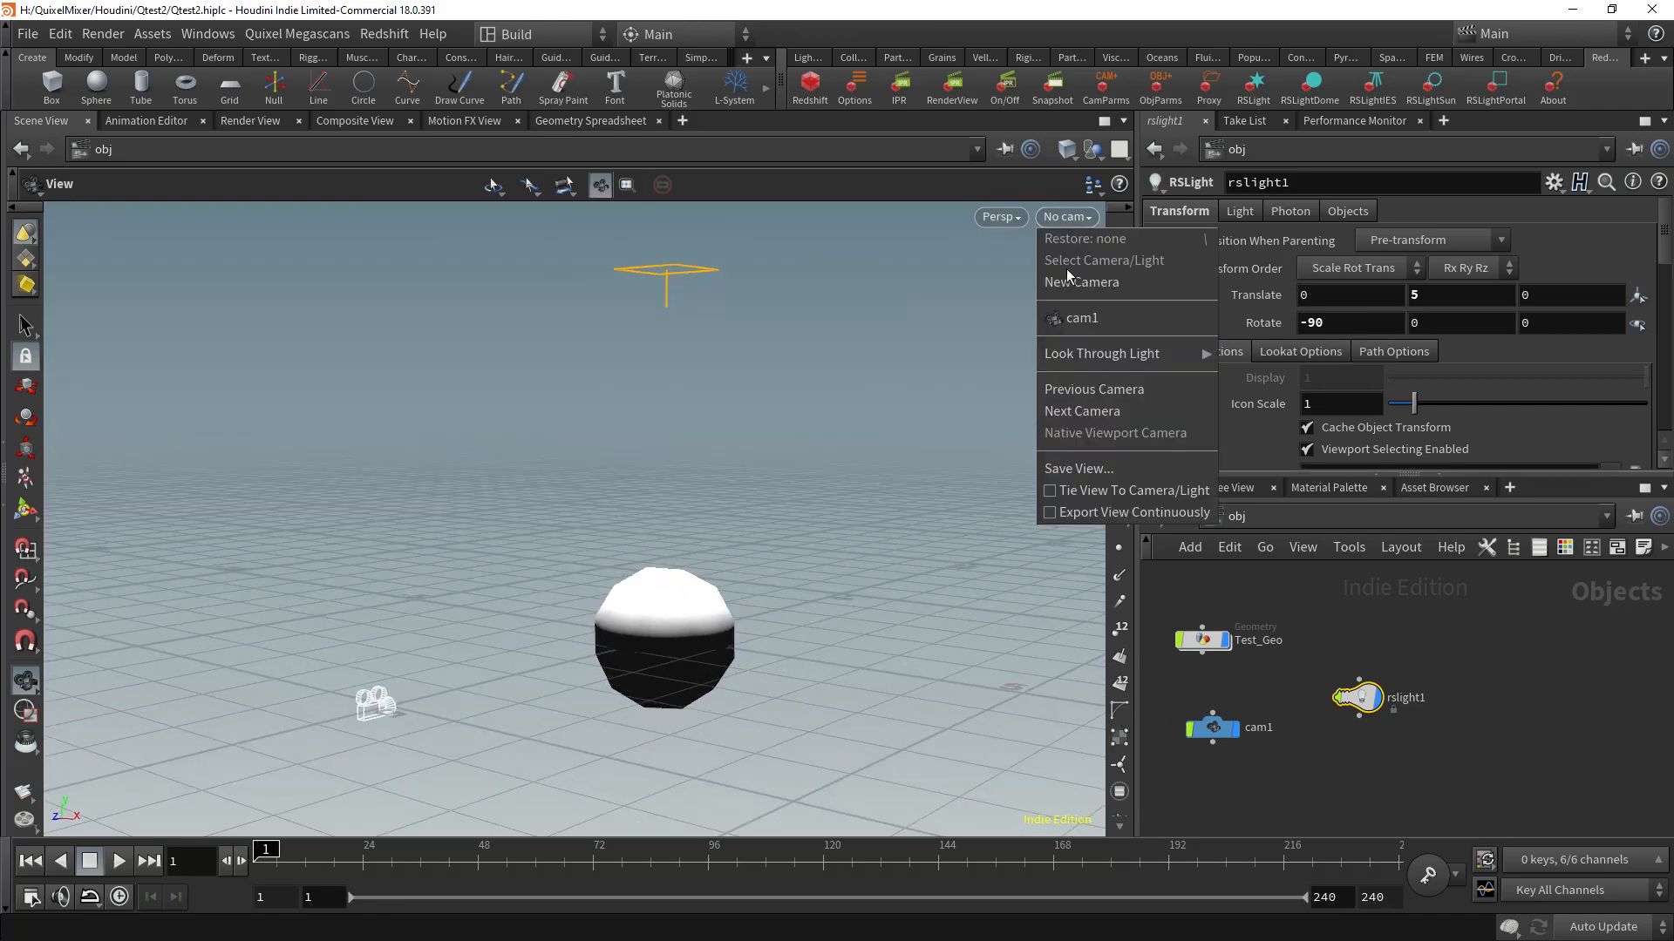
click(1073, 319)
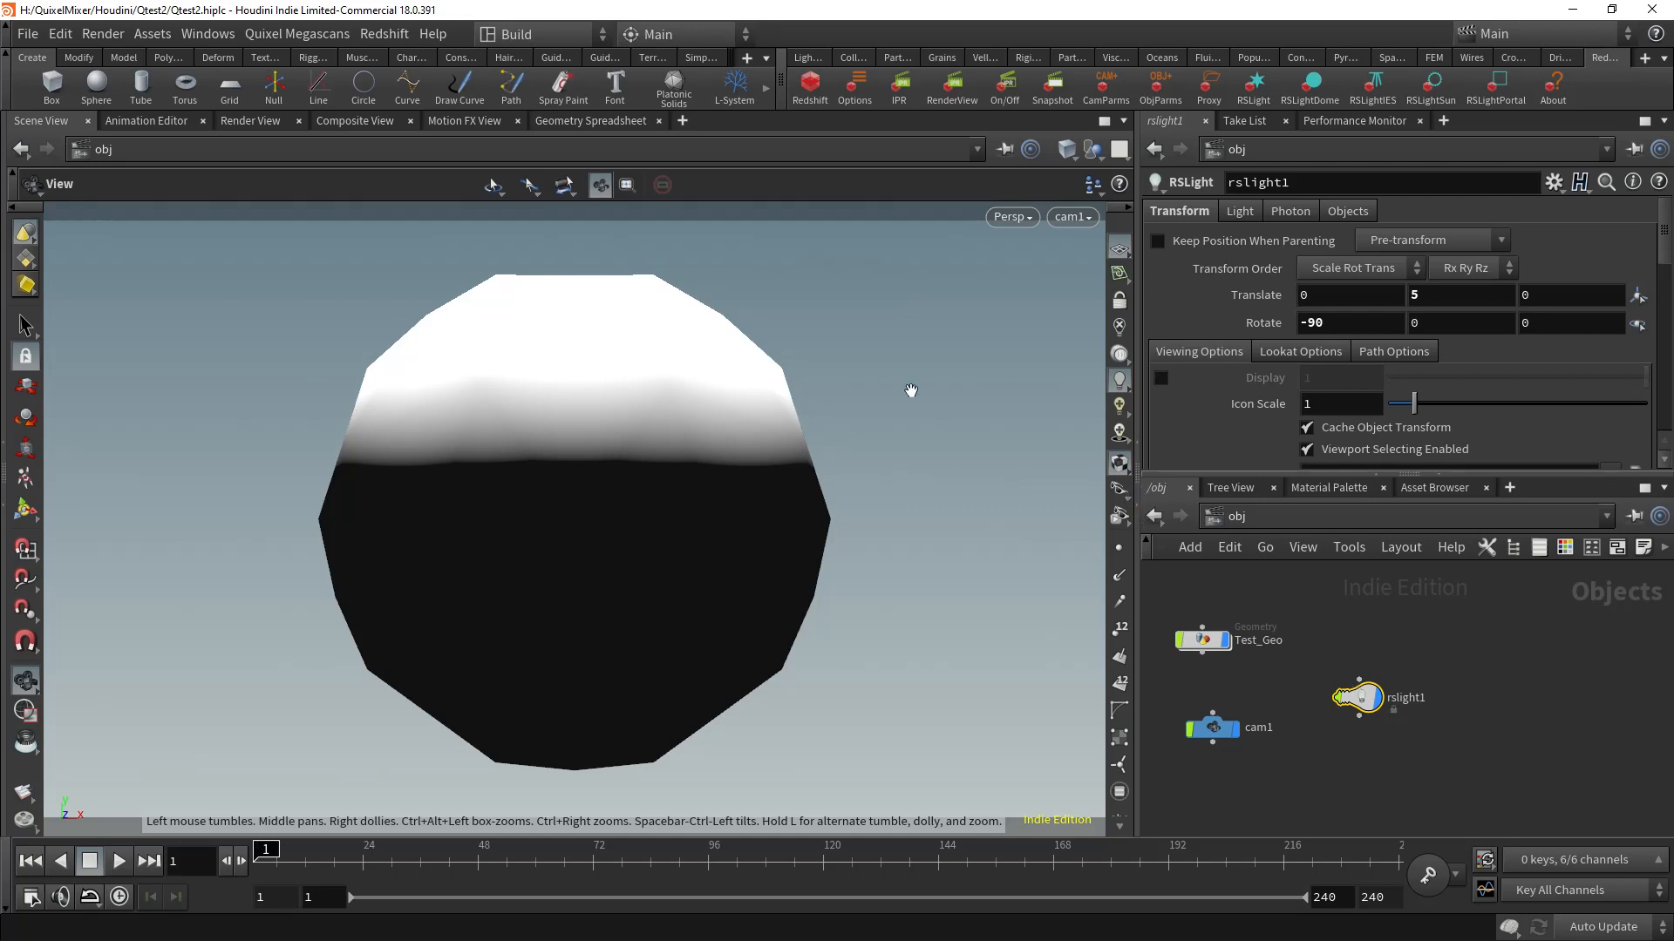
Step: Switch the network editor to the shop context and add a Redshift Network node
click(1212, 517)
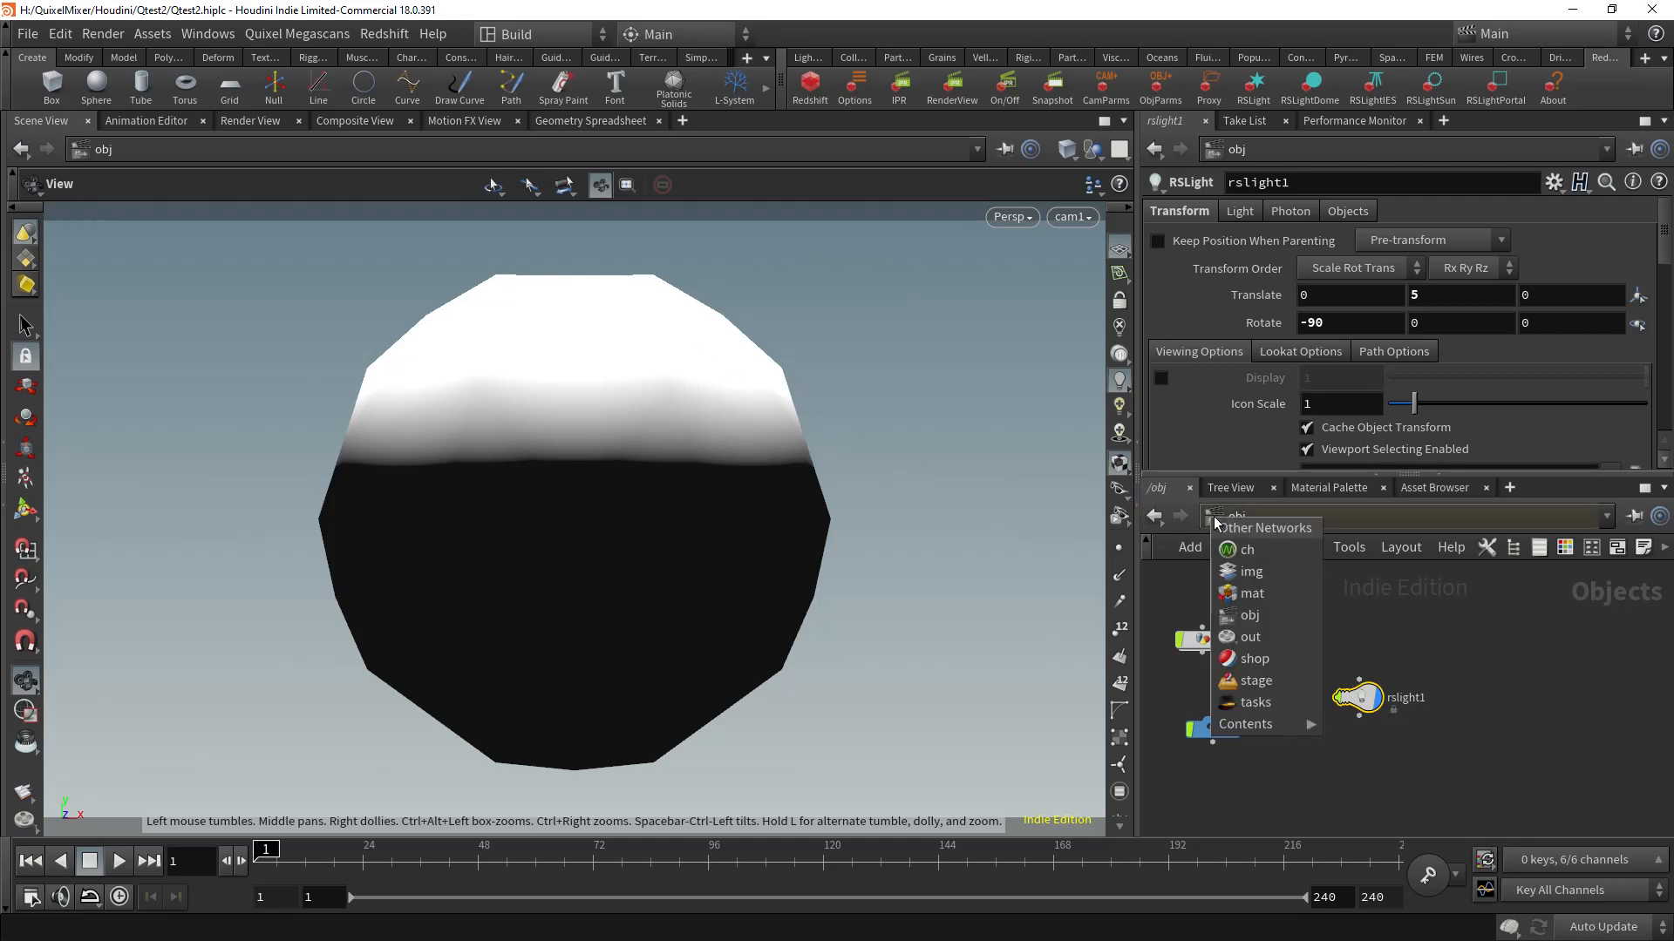
click(1427, 604)
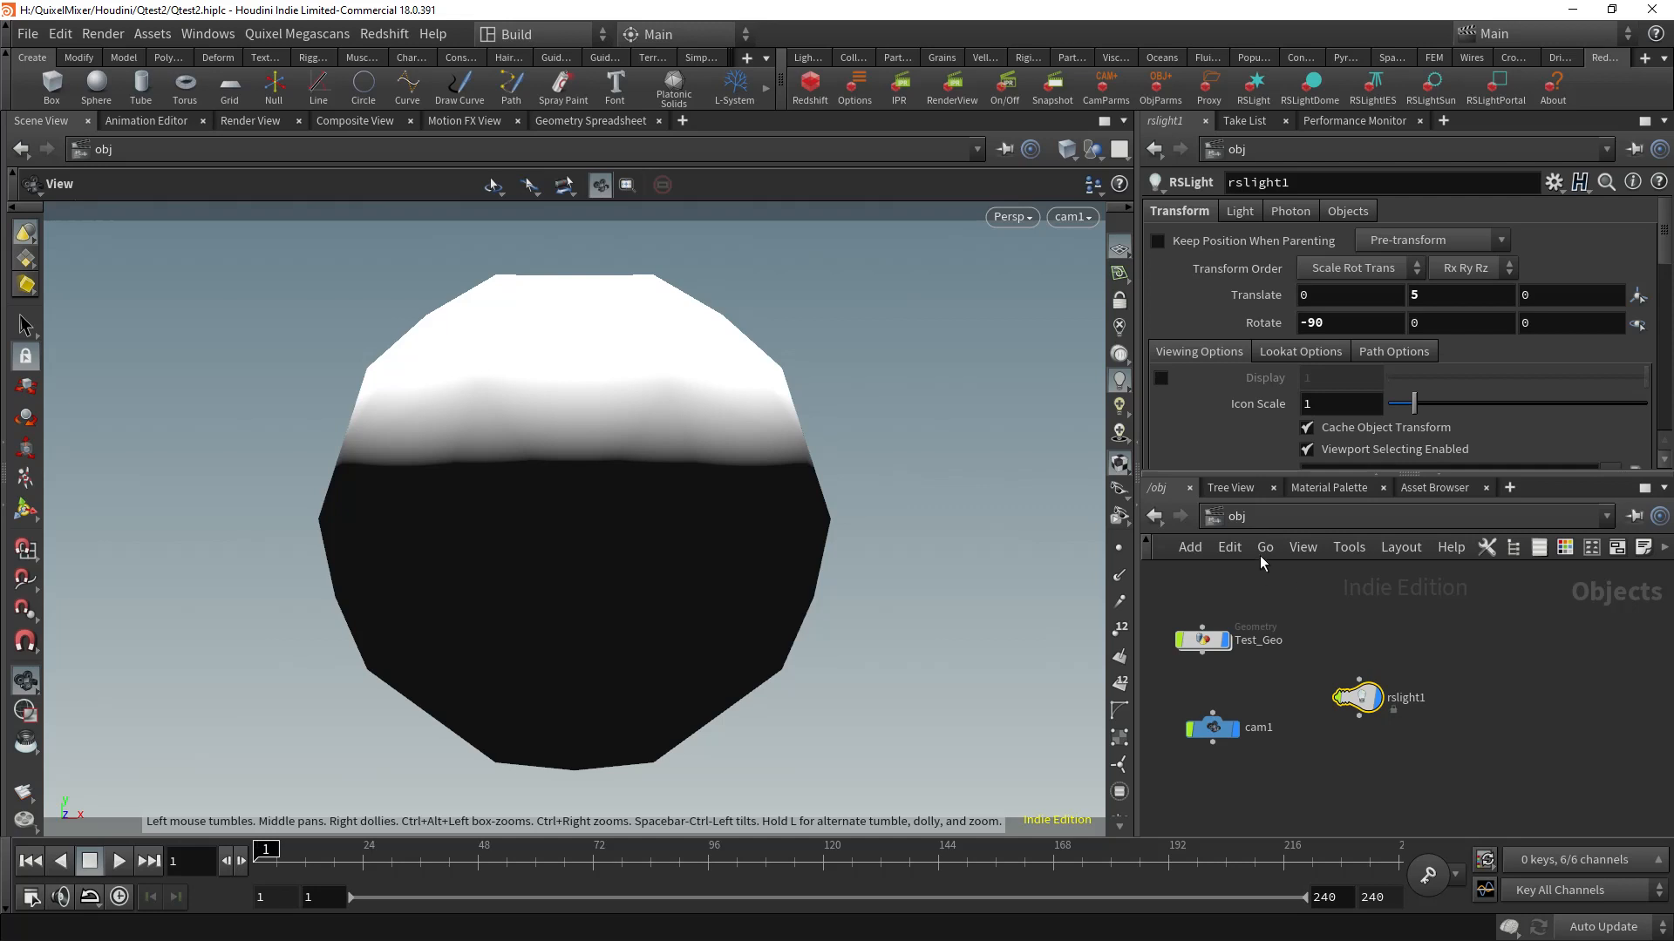
click(1215, 520)
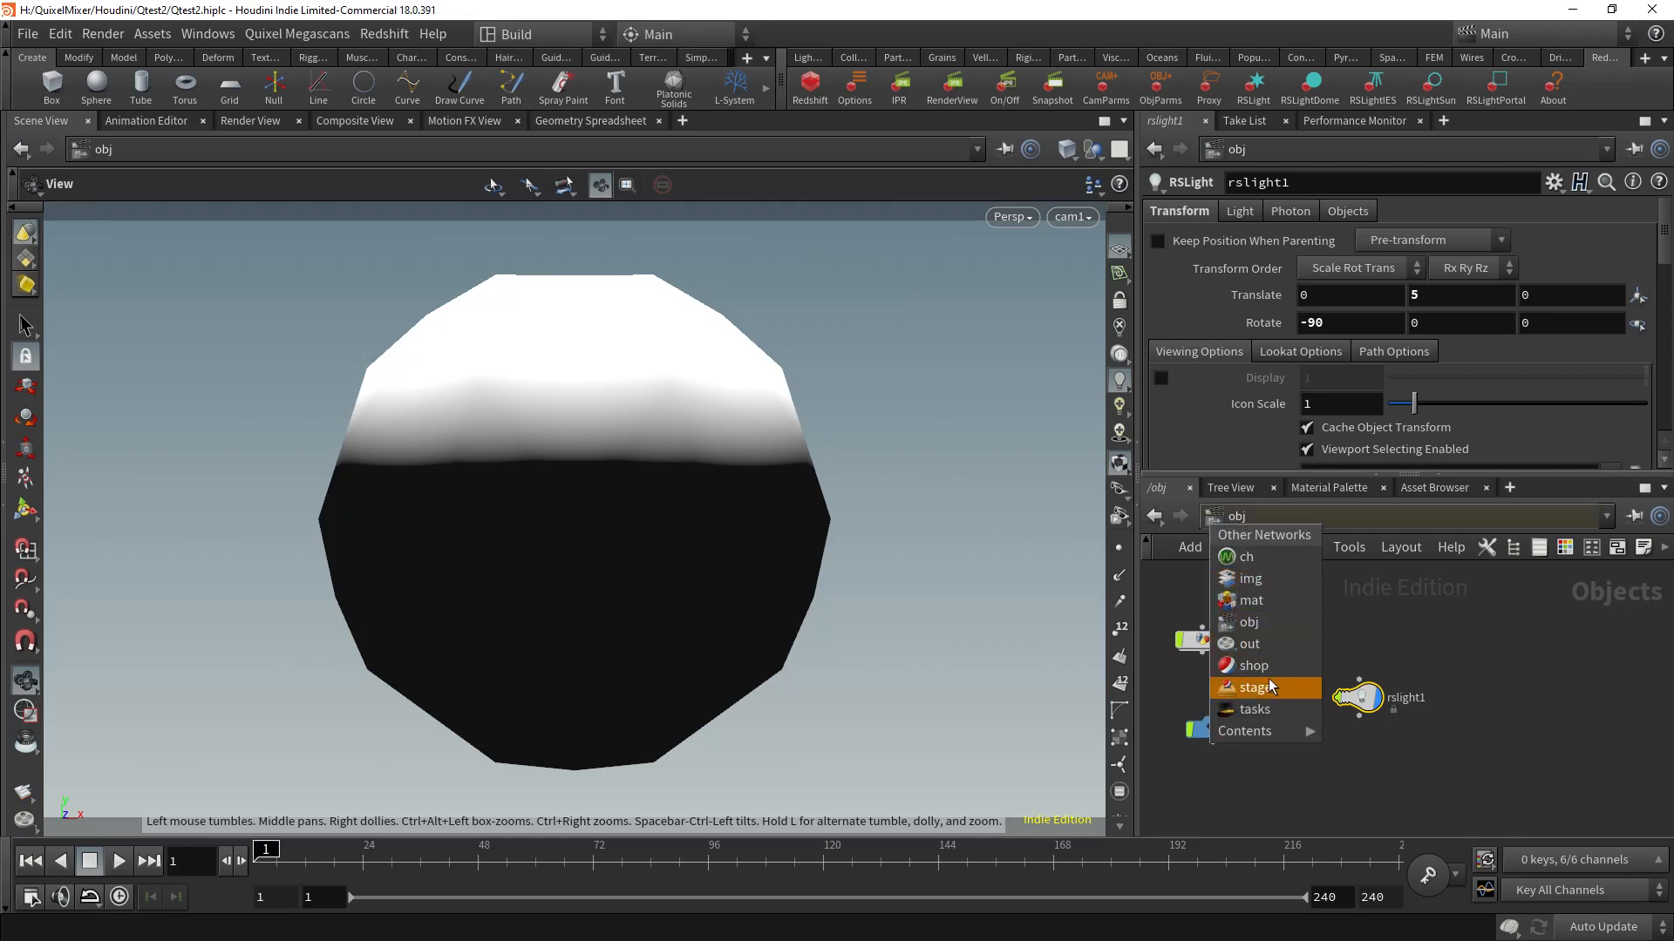
click(1245, 666)
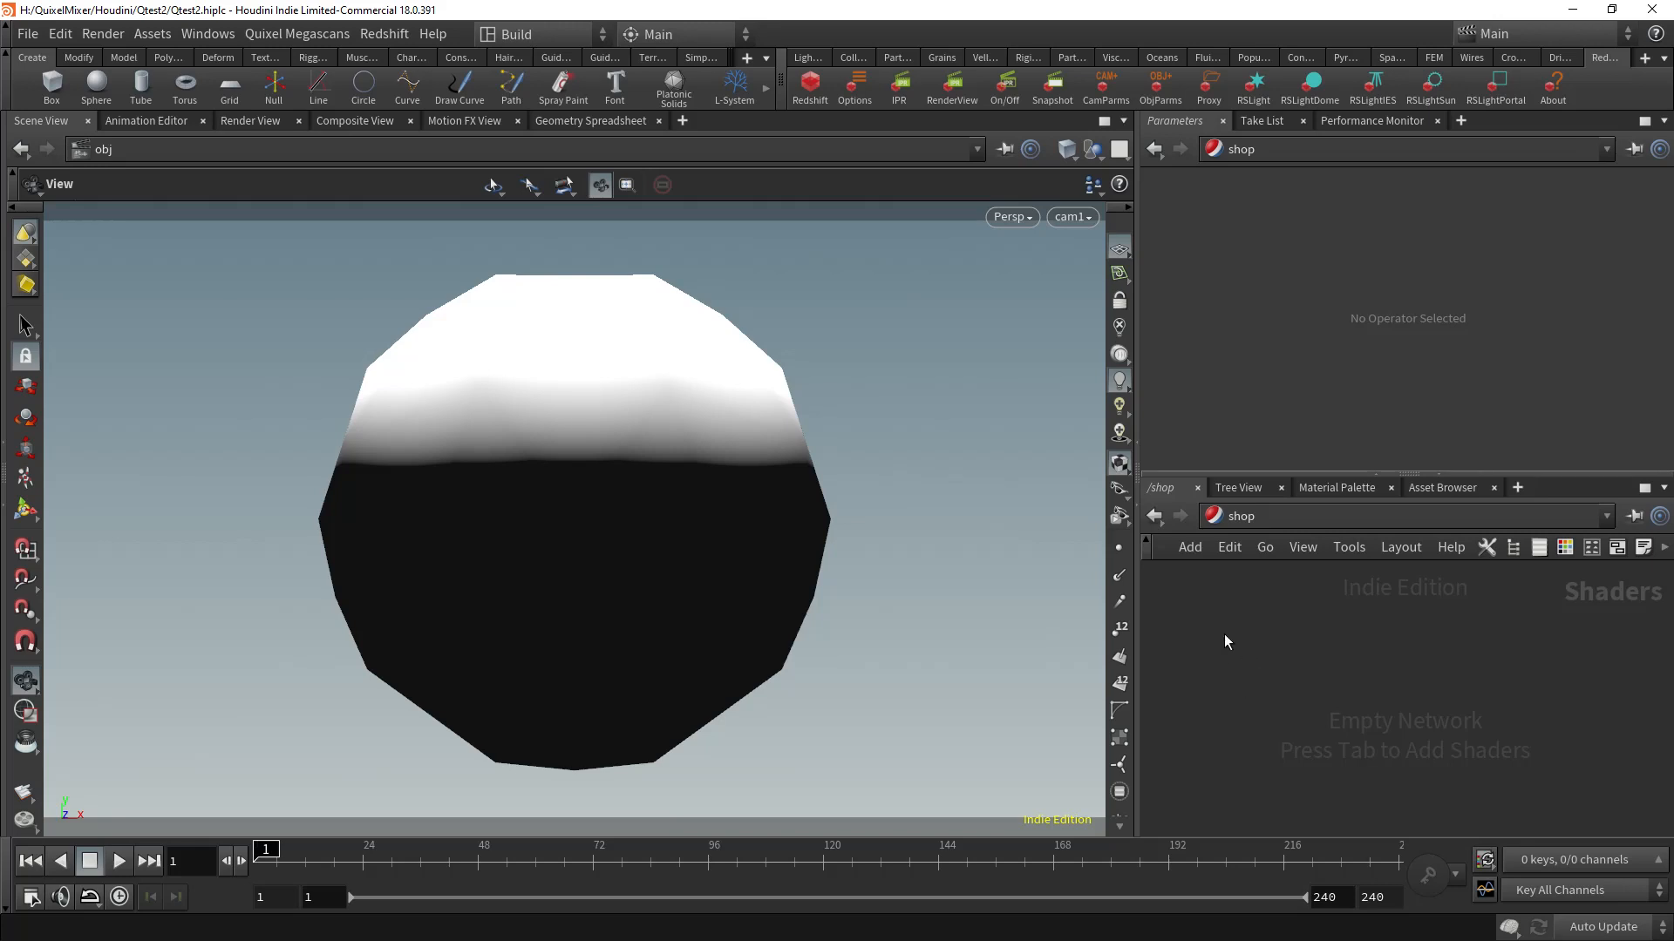
key(Tab)
text(redshif)
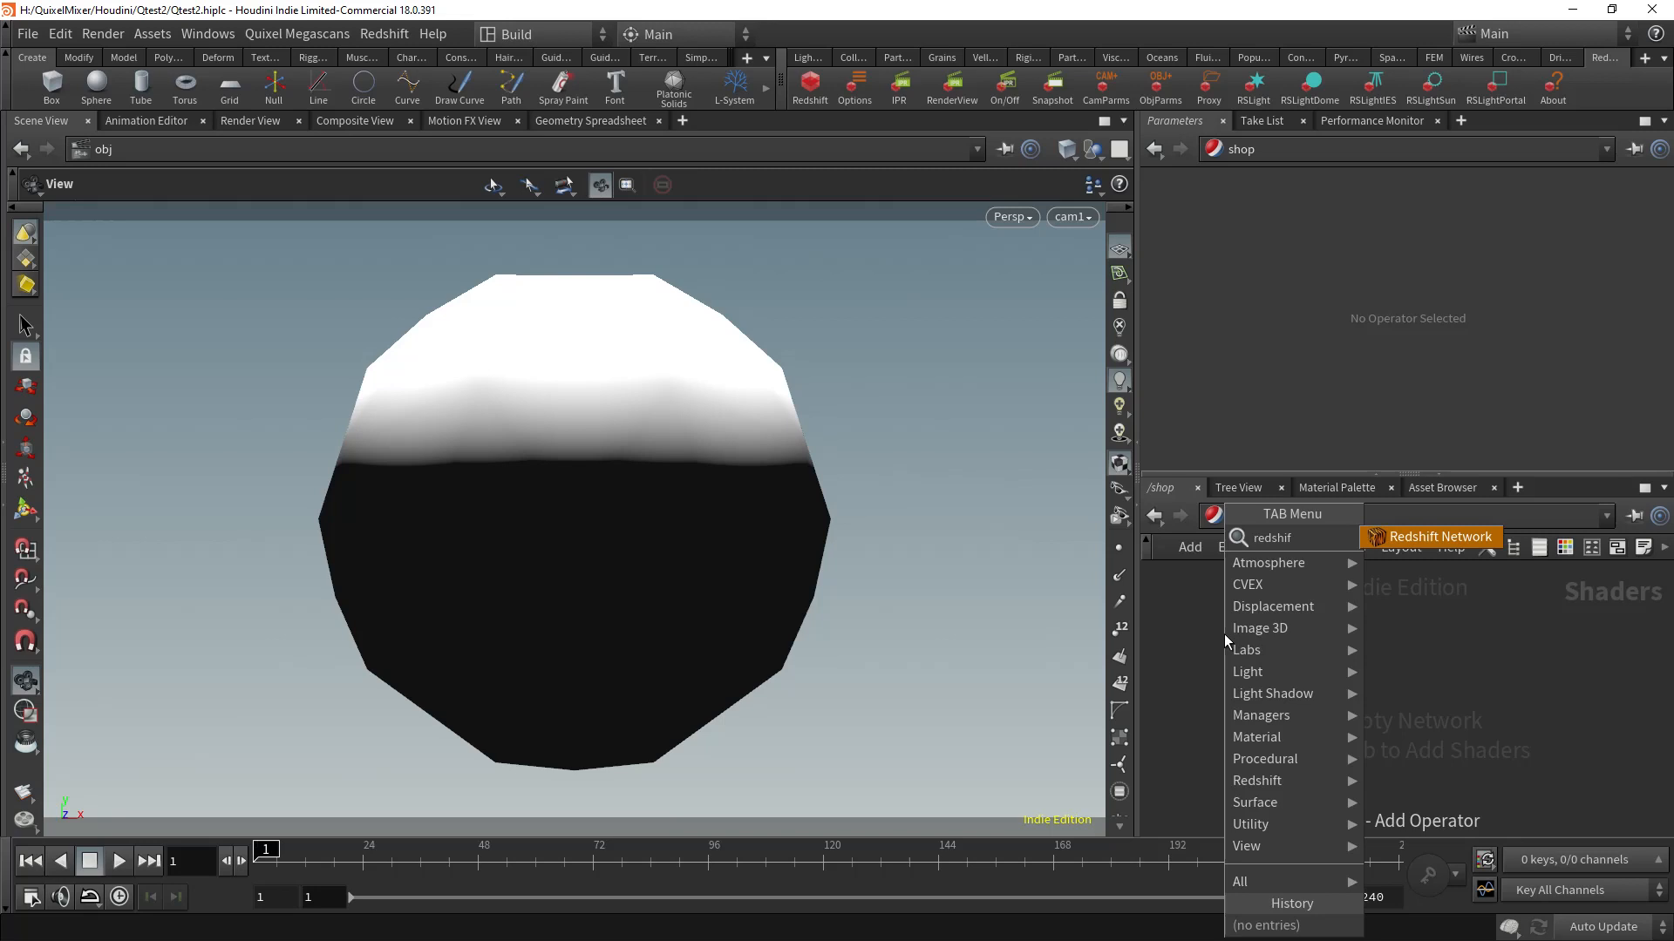
key(Return)
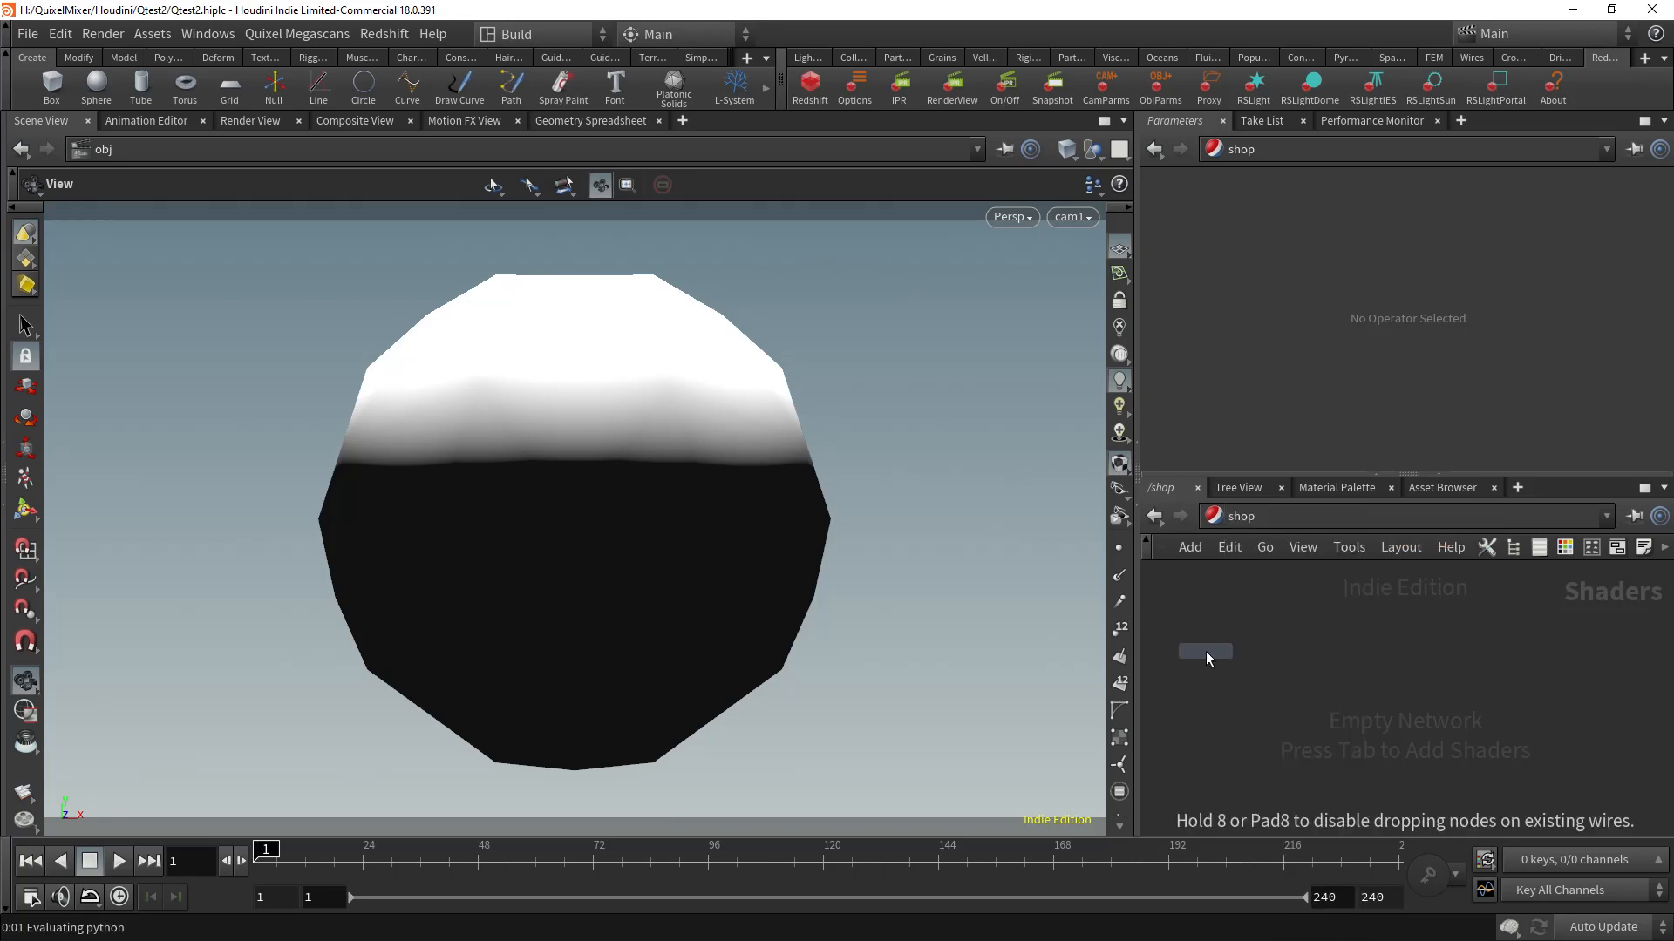
click(1205, 651)
Step: Rename the Redshift Network node to Shader1
double_click(1293, 653)
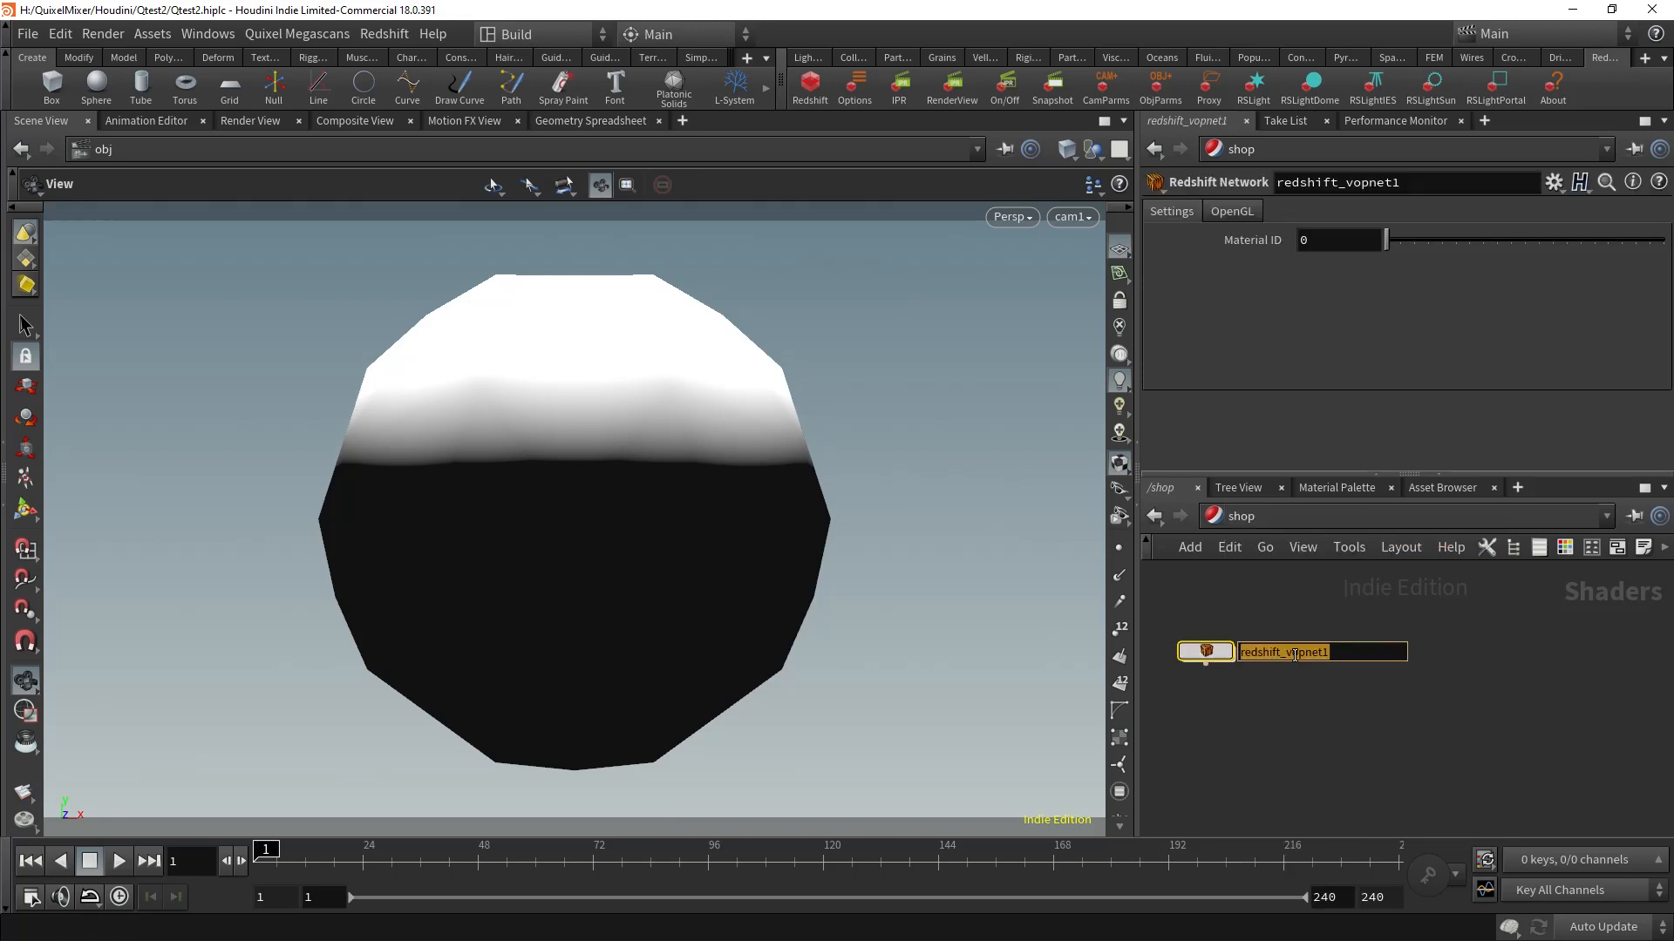
text(Shader)
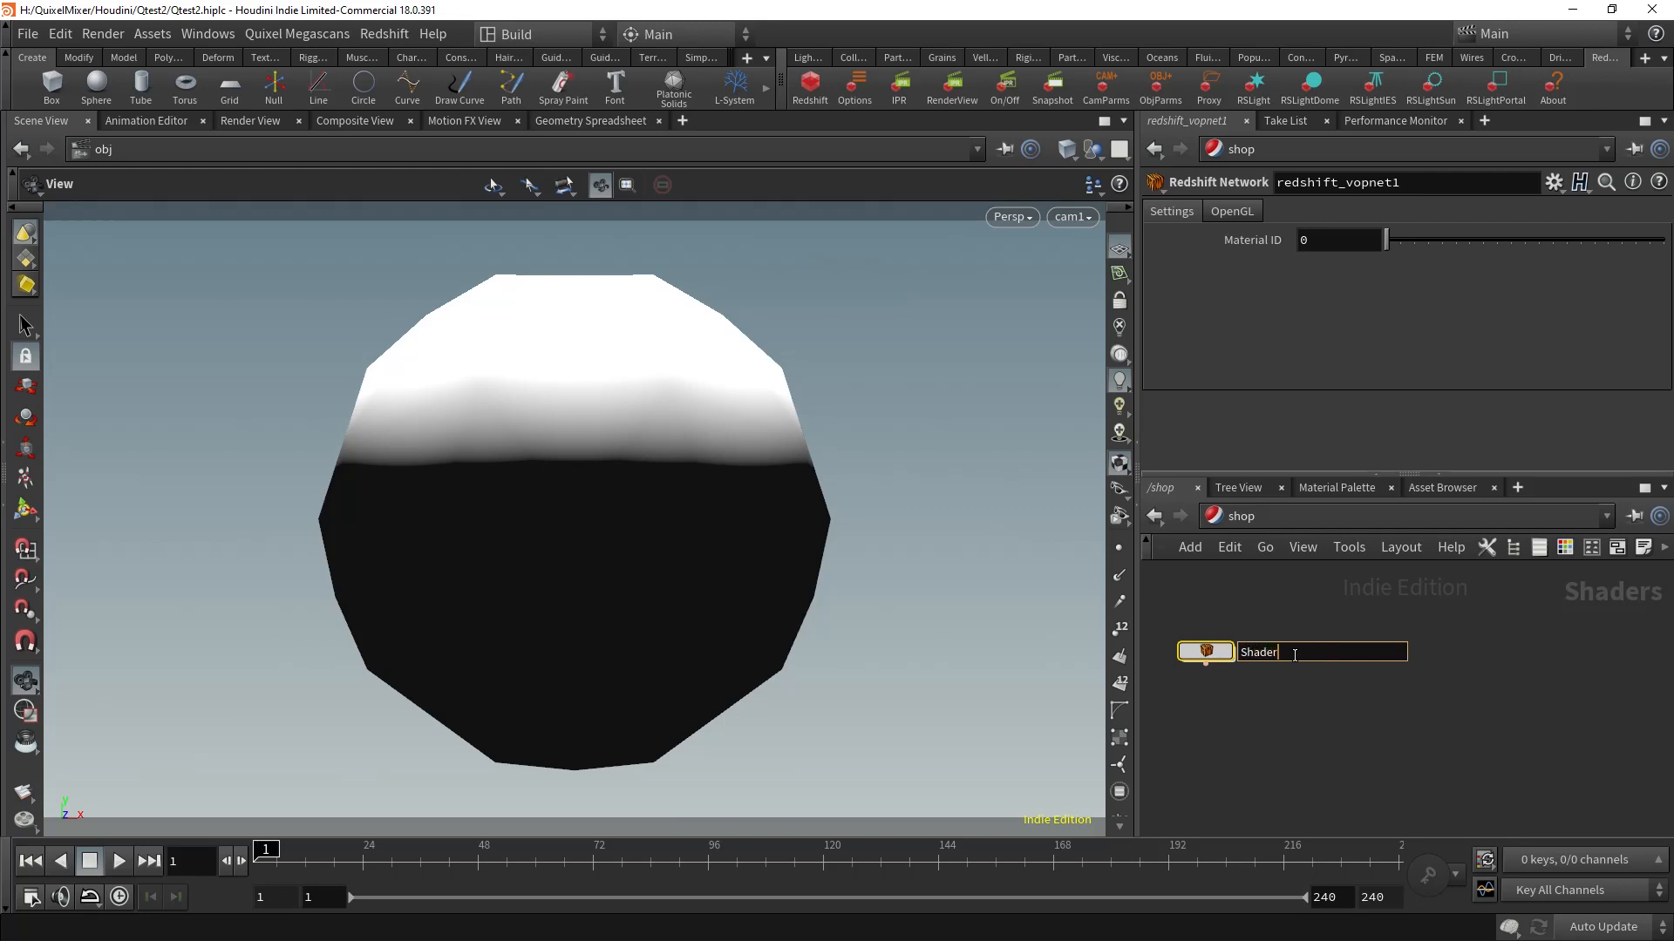
text(1)
key(Return)
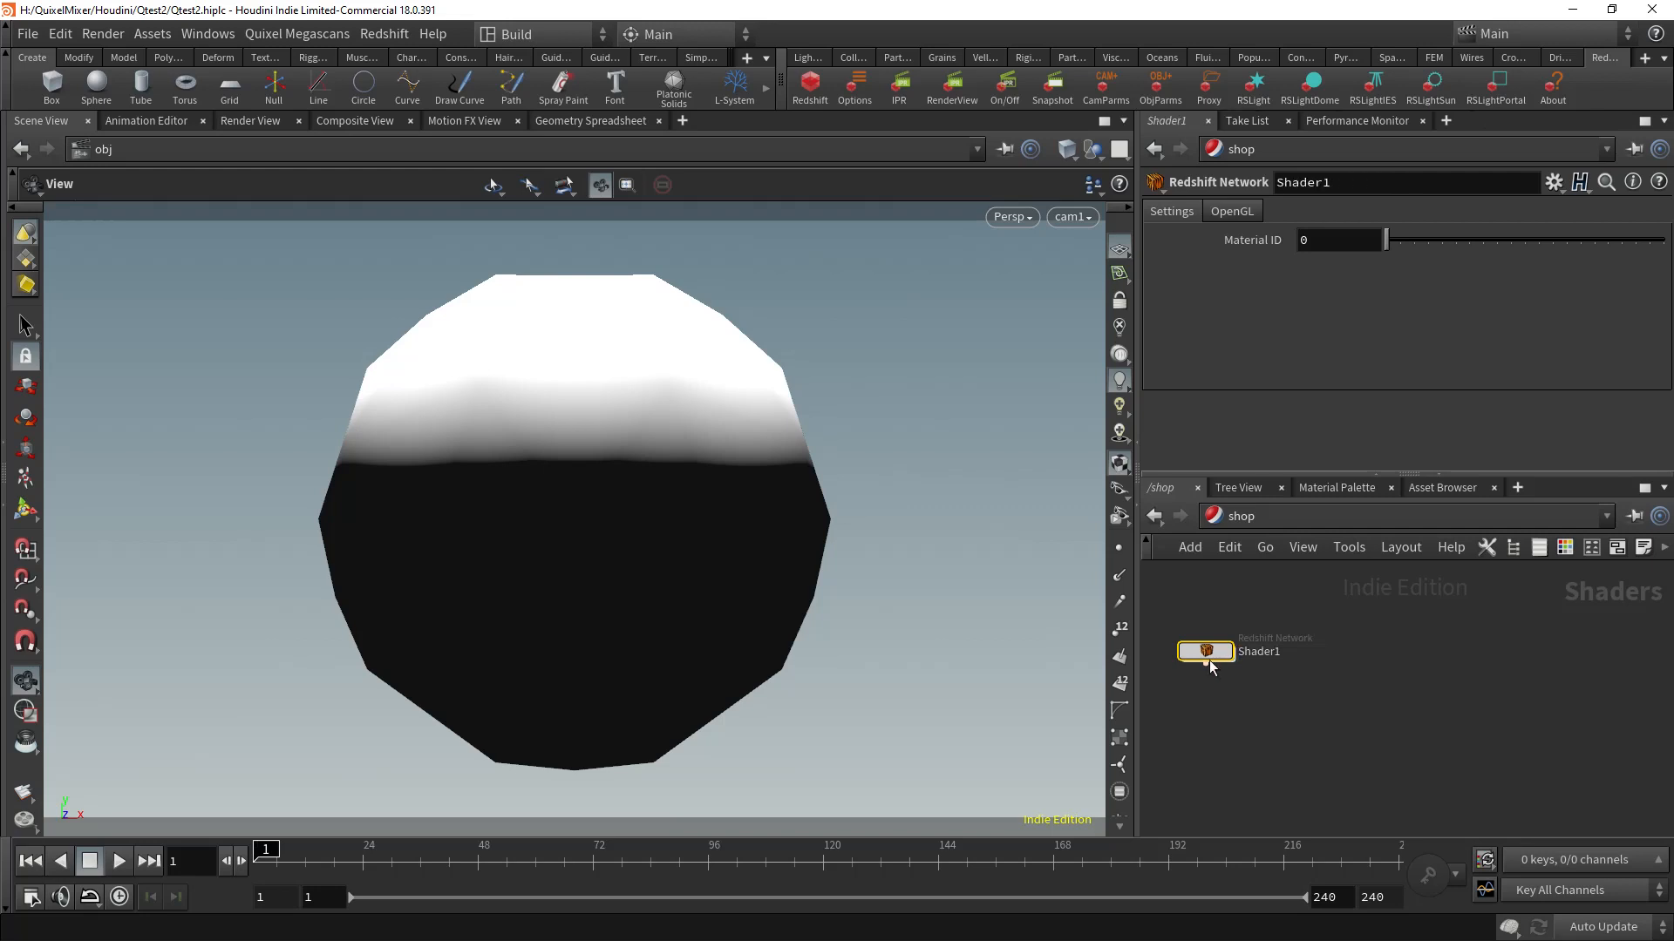
Step: Inside Shader1, move the redshift_material1 node aside and place an RS Material node in front of its inputs
key(i)
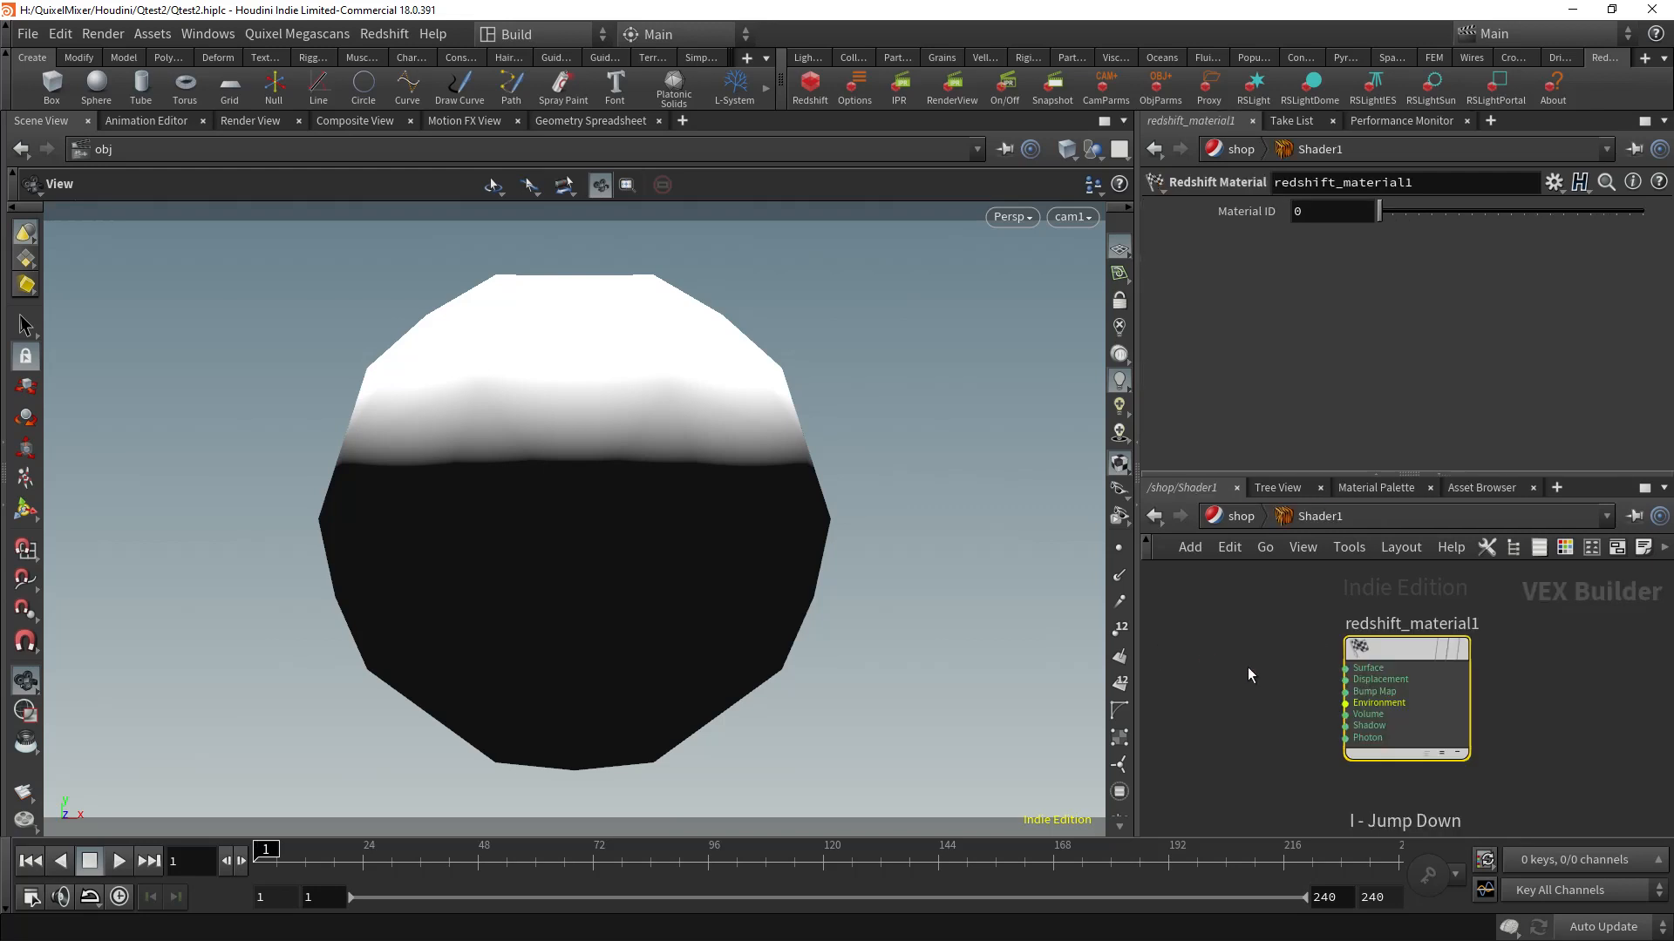
mouse_move(1435, 654)
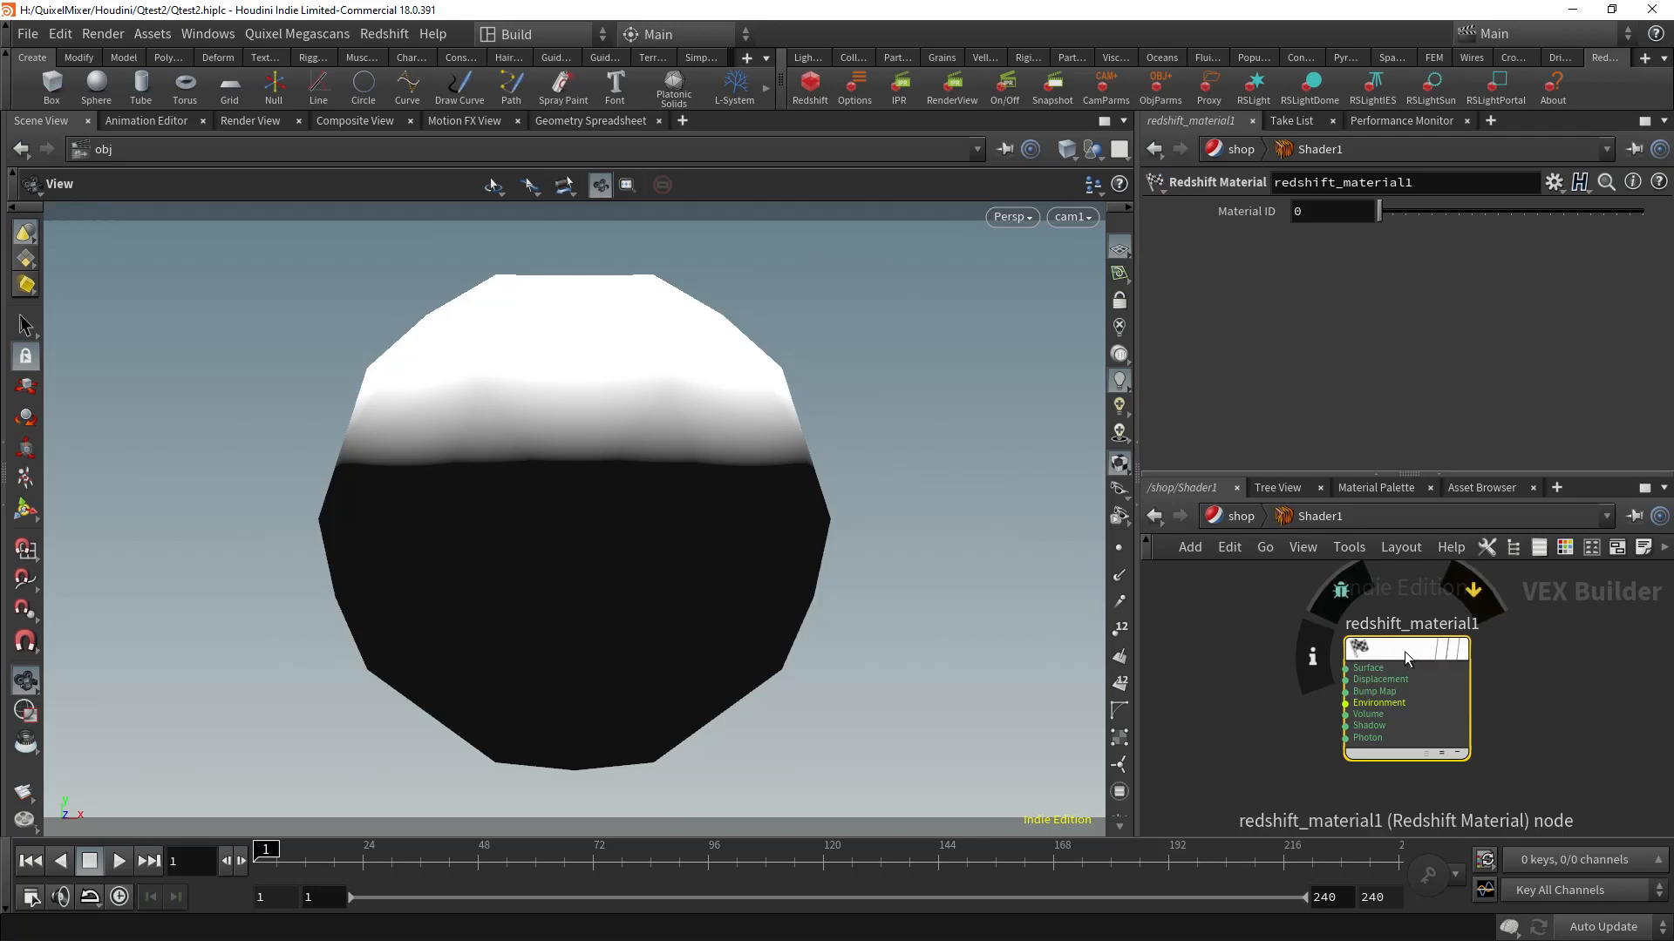
drag(1398, 650, 1506, 644)
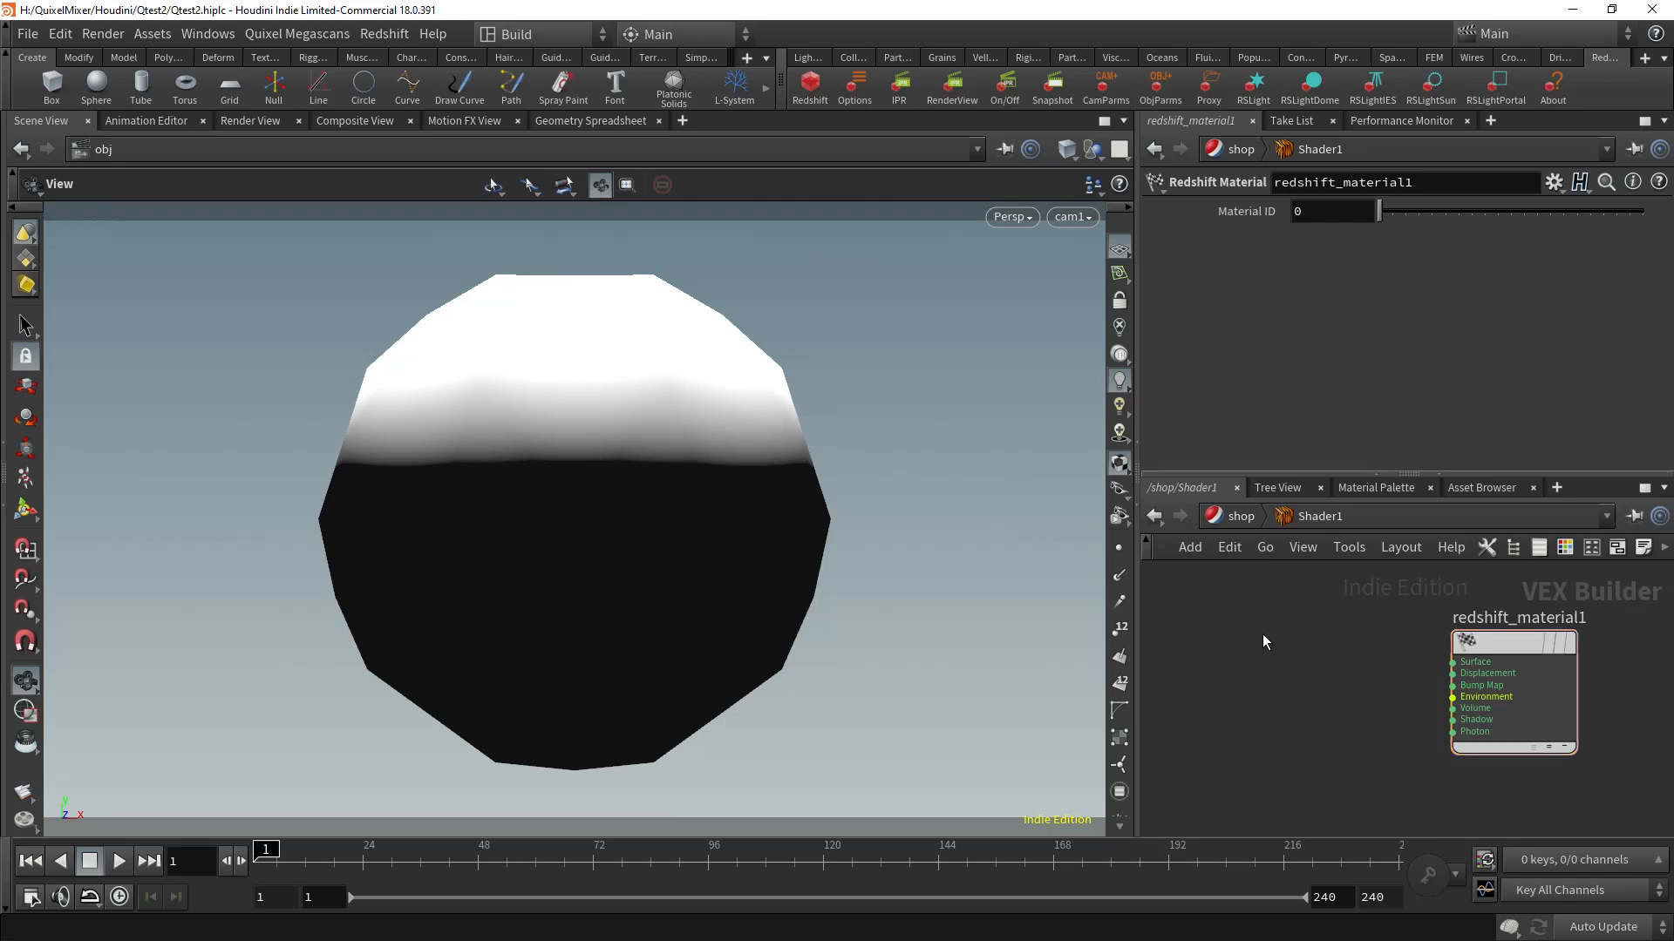
key(Tab)
text(mater)
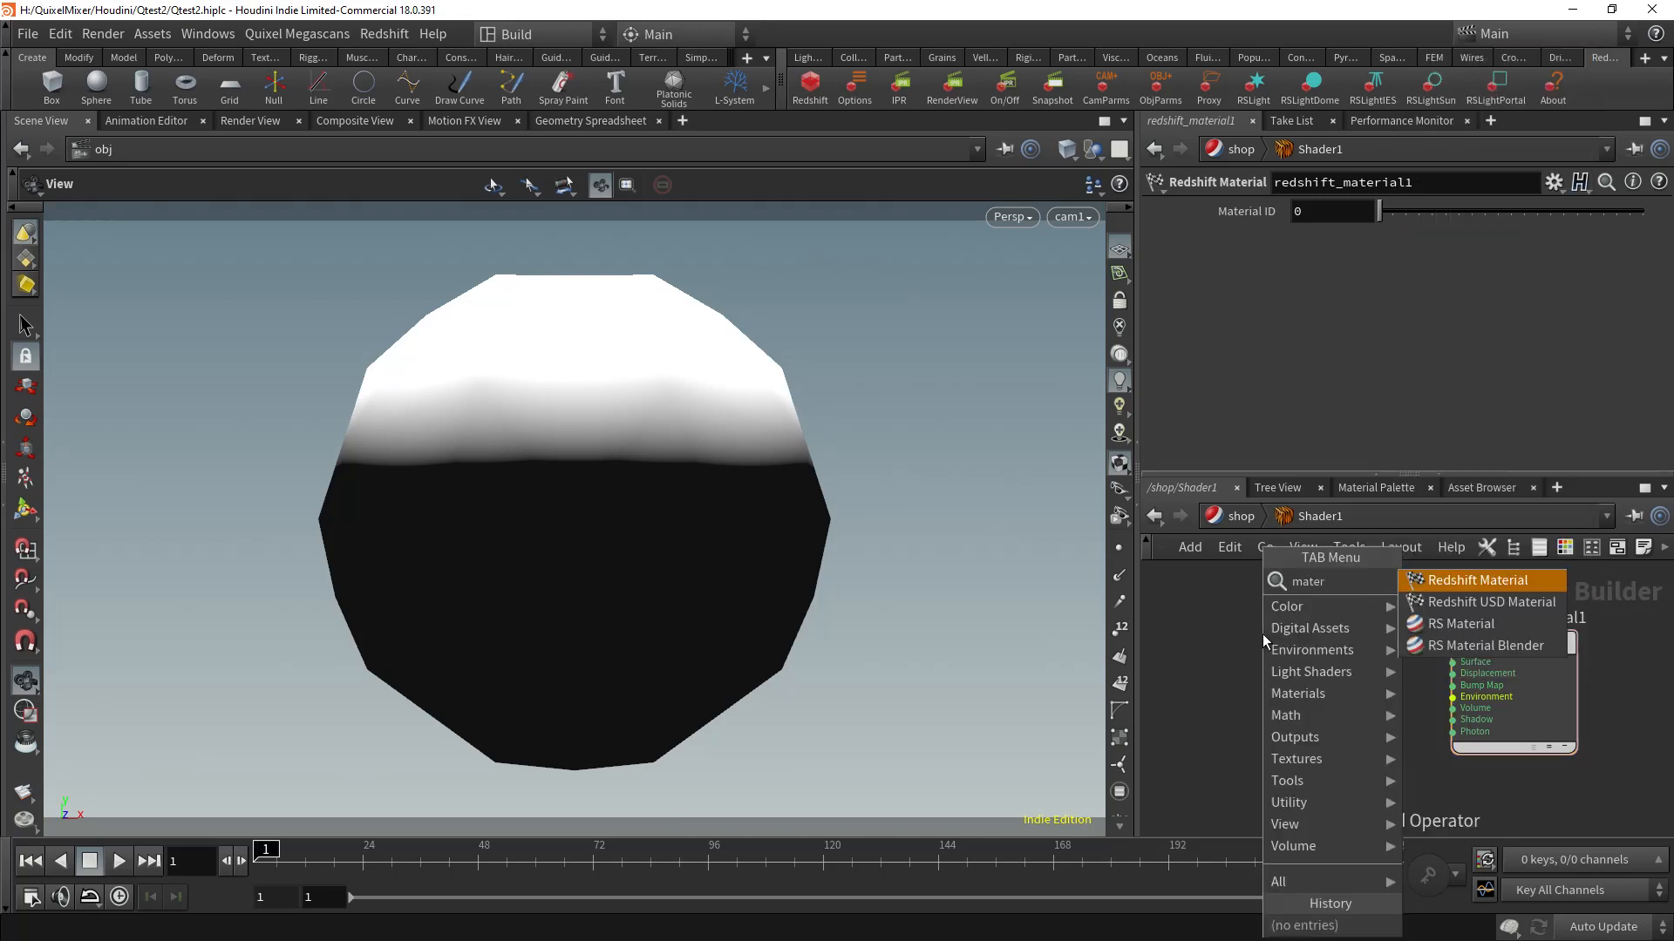
click(1473, 623)
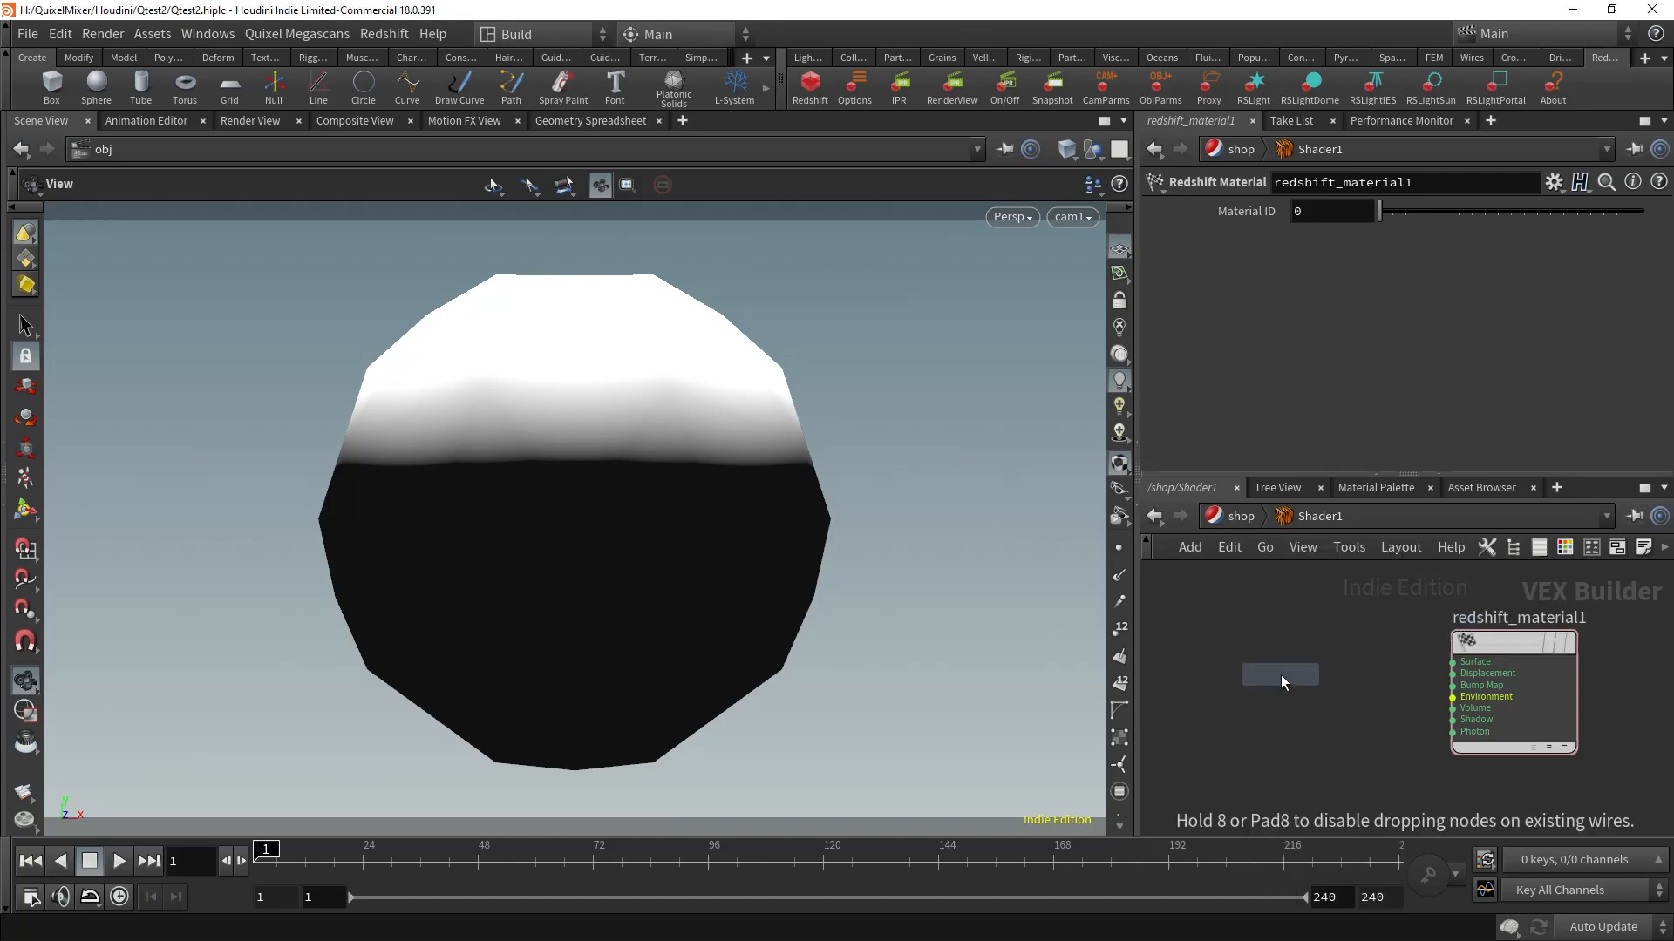
click(1285, 642)
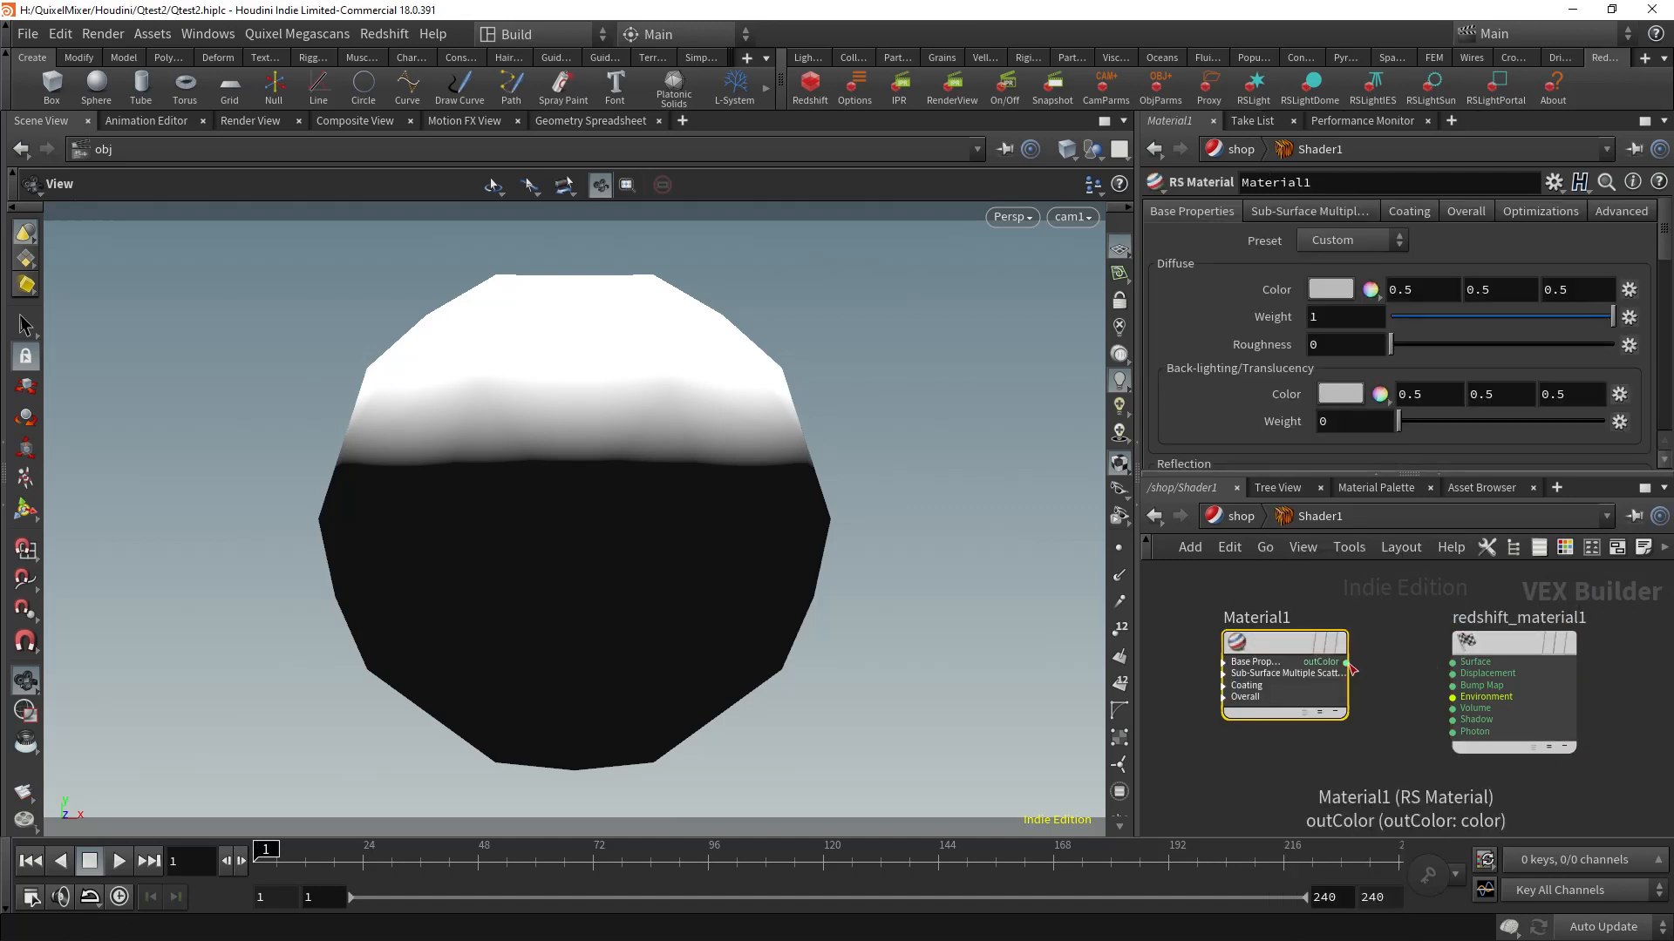
Step: Connect Material1's outColor output to the Surface input of redshift_material1
drag(1348, 663, 1454, 662)
scroll(1363, 616, down, 5)
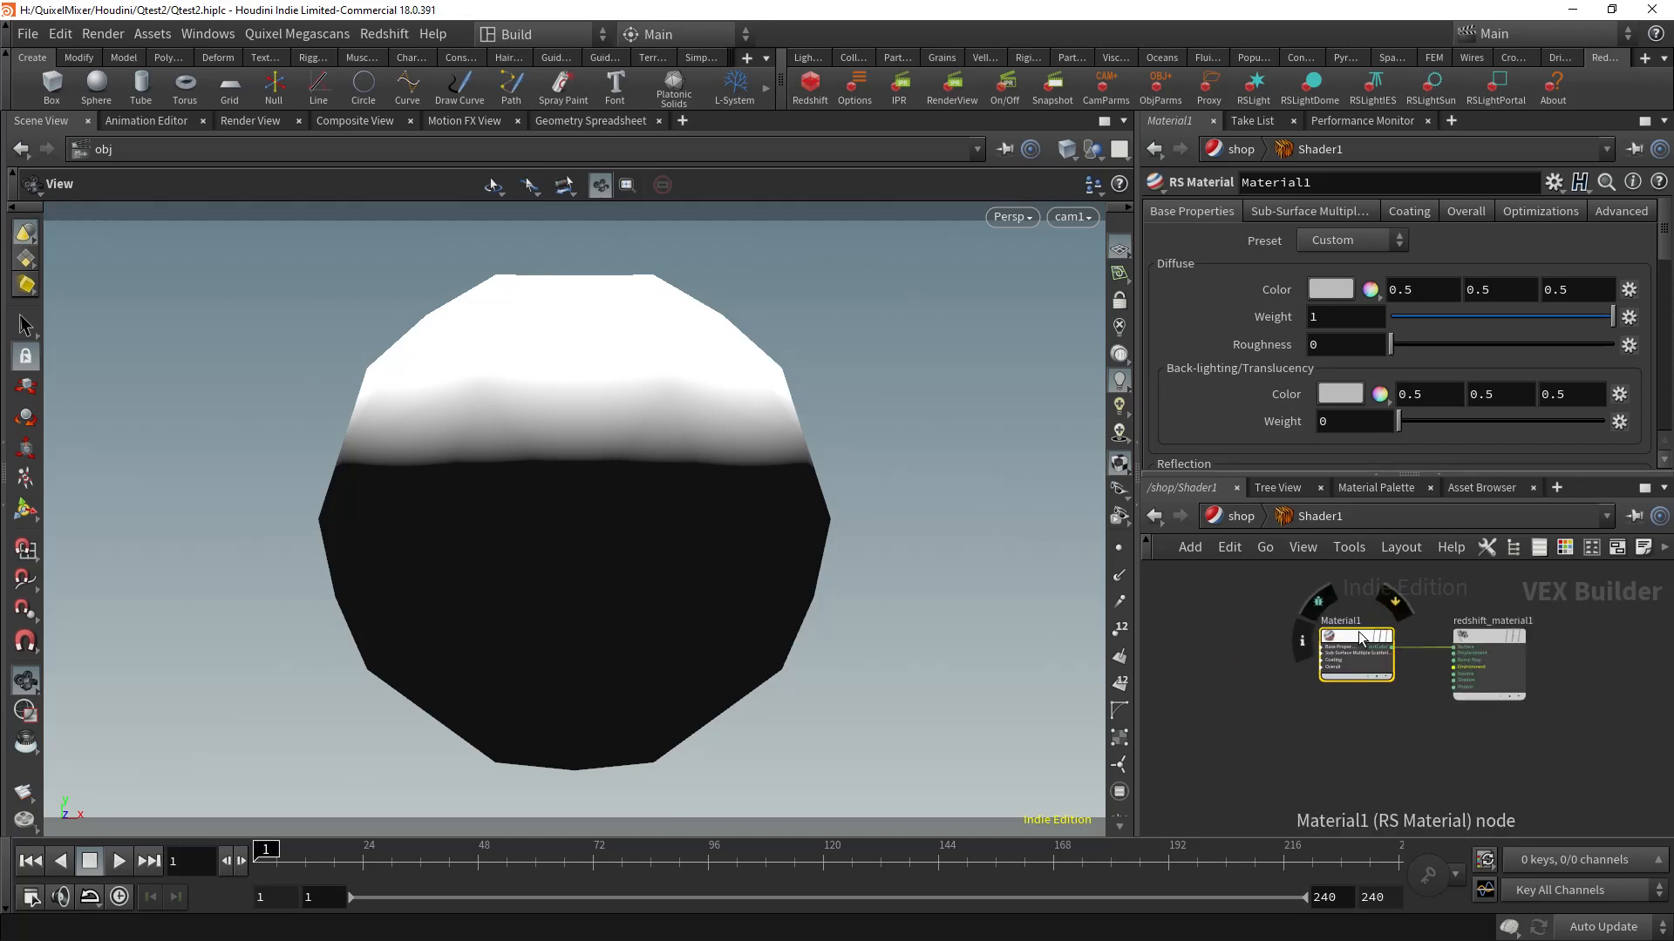
click(1246, 662)
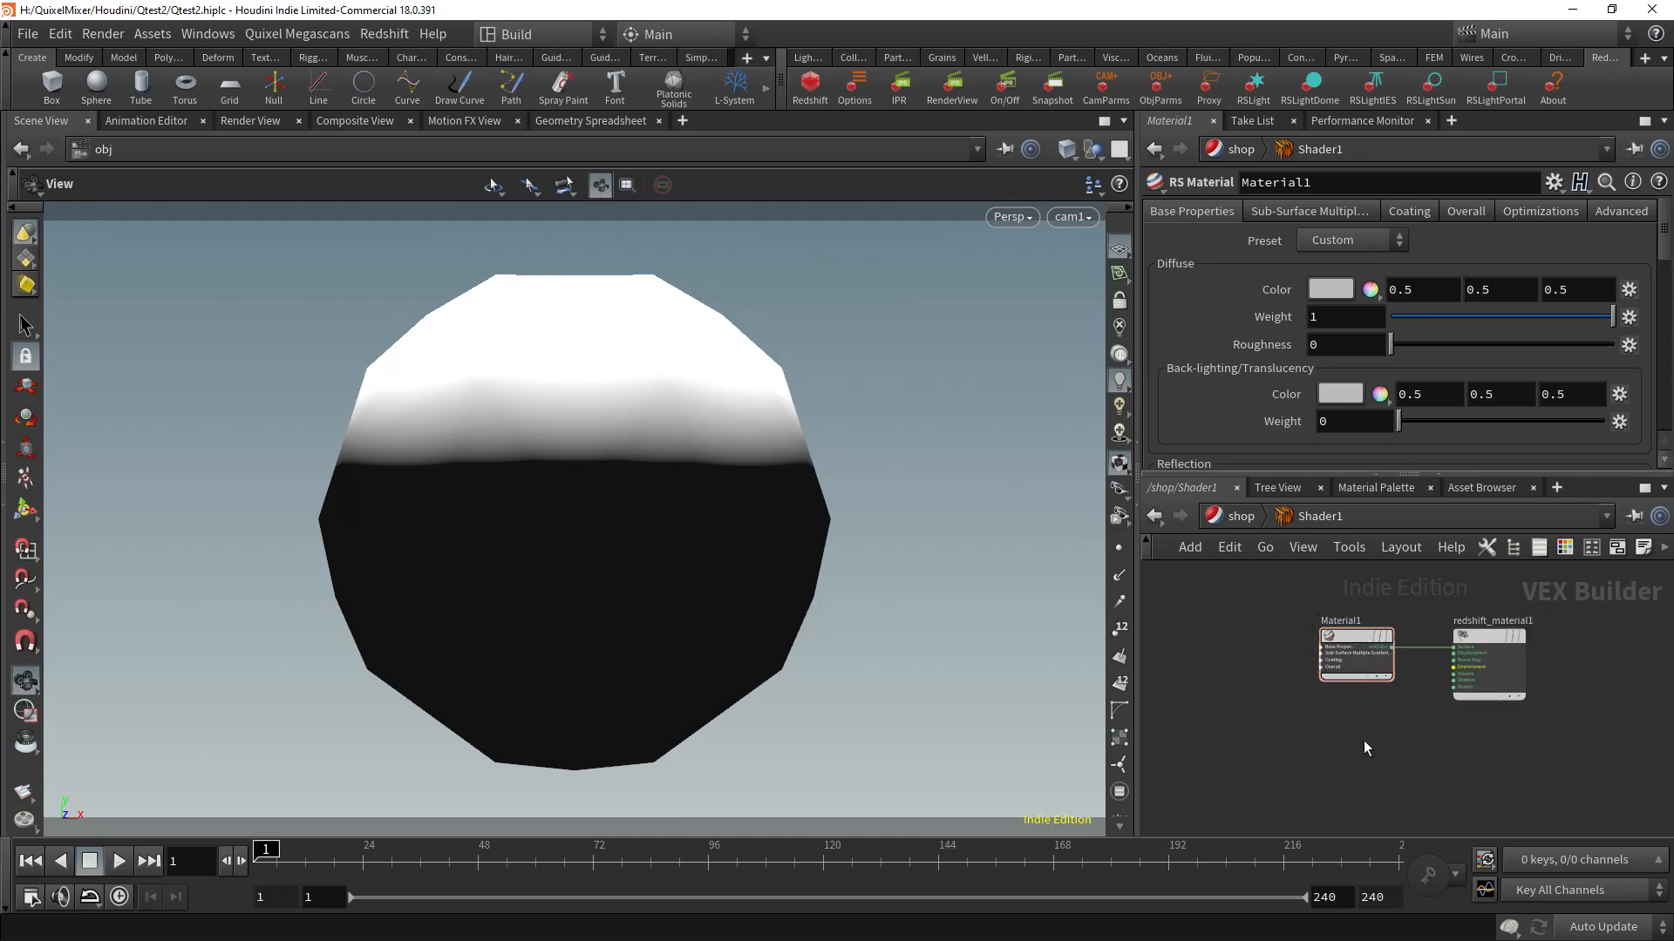
scroll(1358, 720, up, 4)
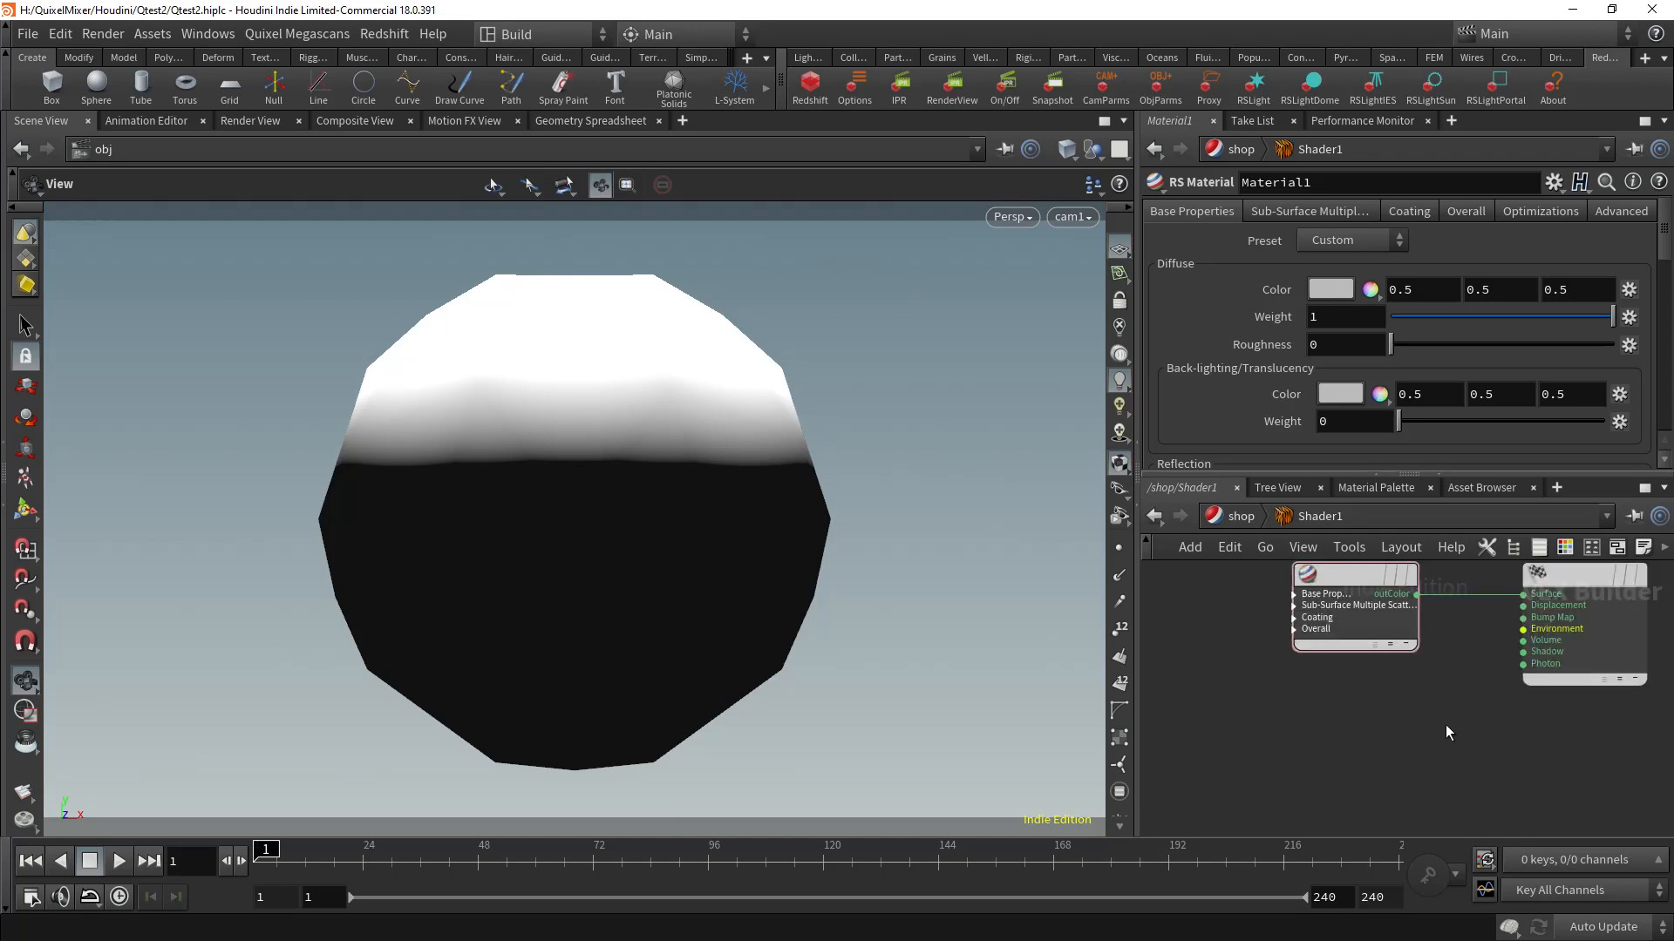
Step: Widen the network editor area and add an RS Displacement node below Material1
drag(1137, 361, 913, 362)
middle_drag(1208, 603, 1327, 588)
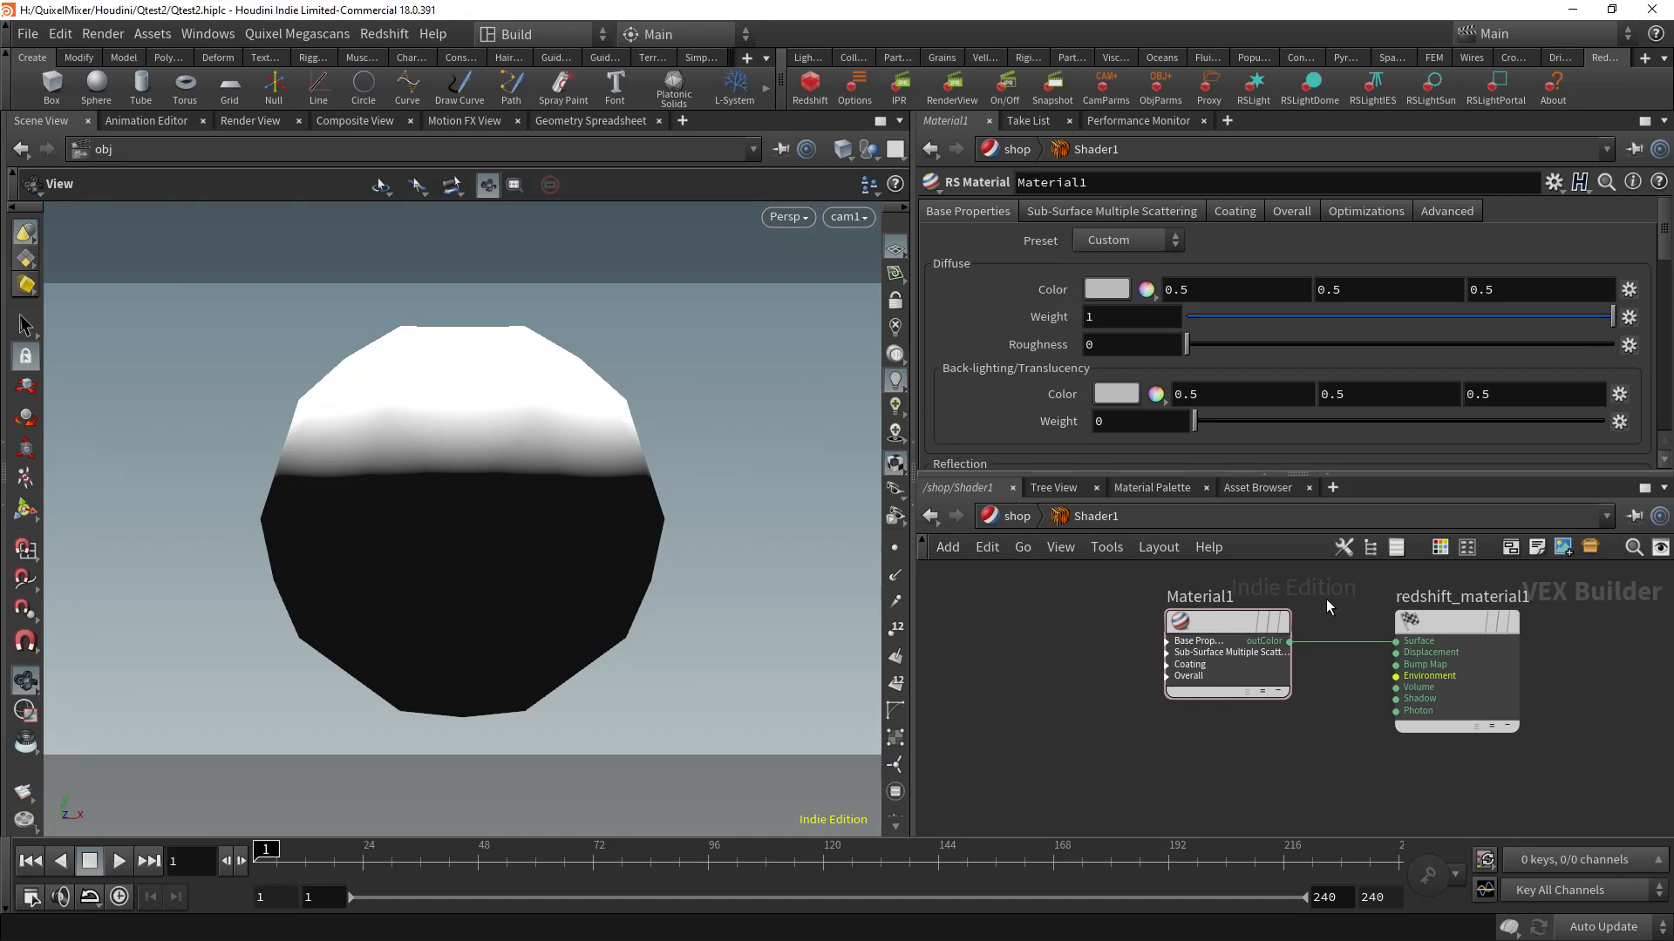
key(Tab)
text(ds)
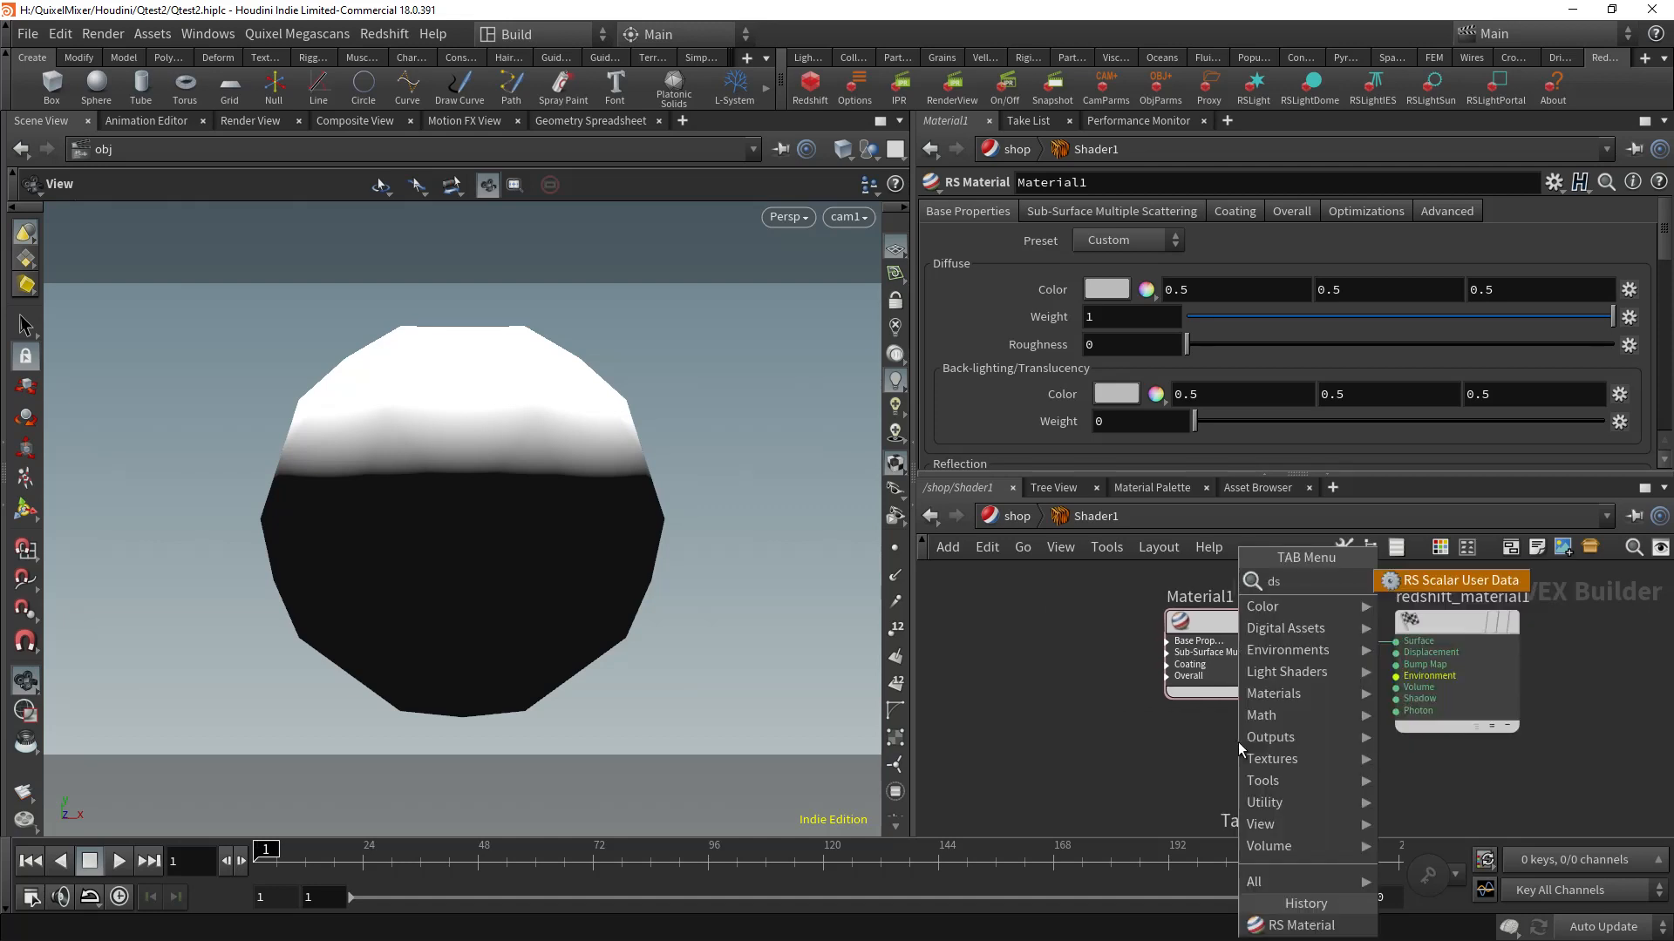
key(BackSpace)
text(isp)
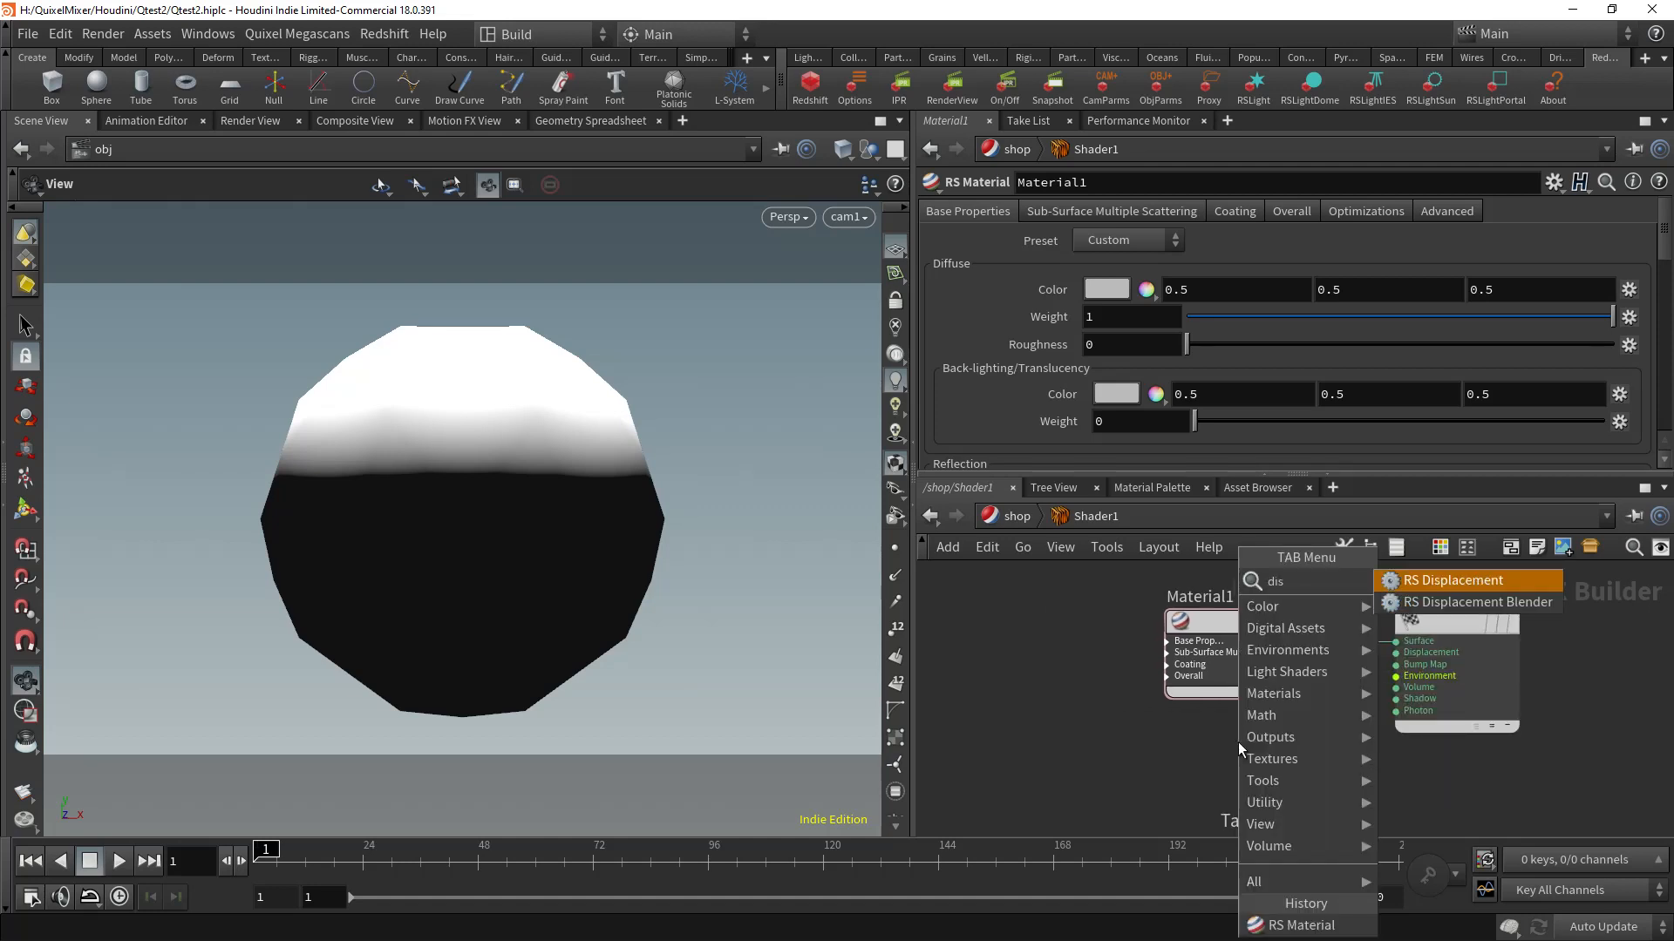
click(1442, 579)
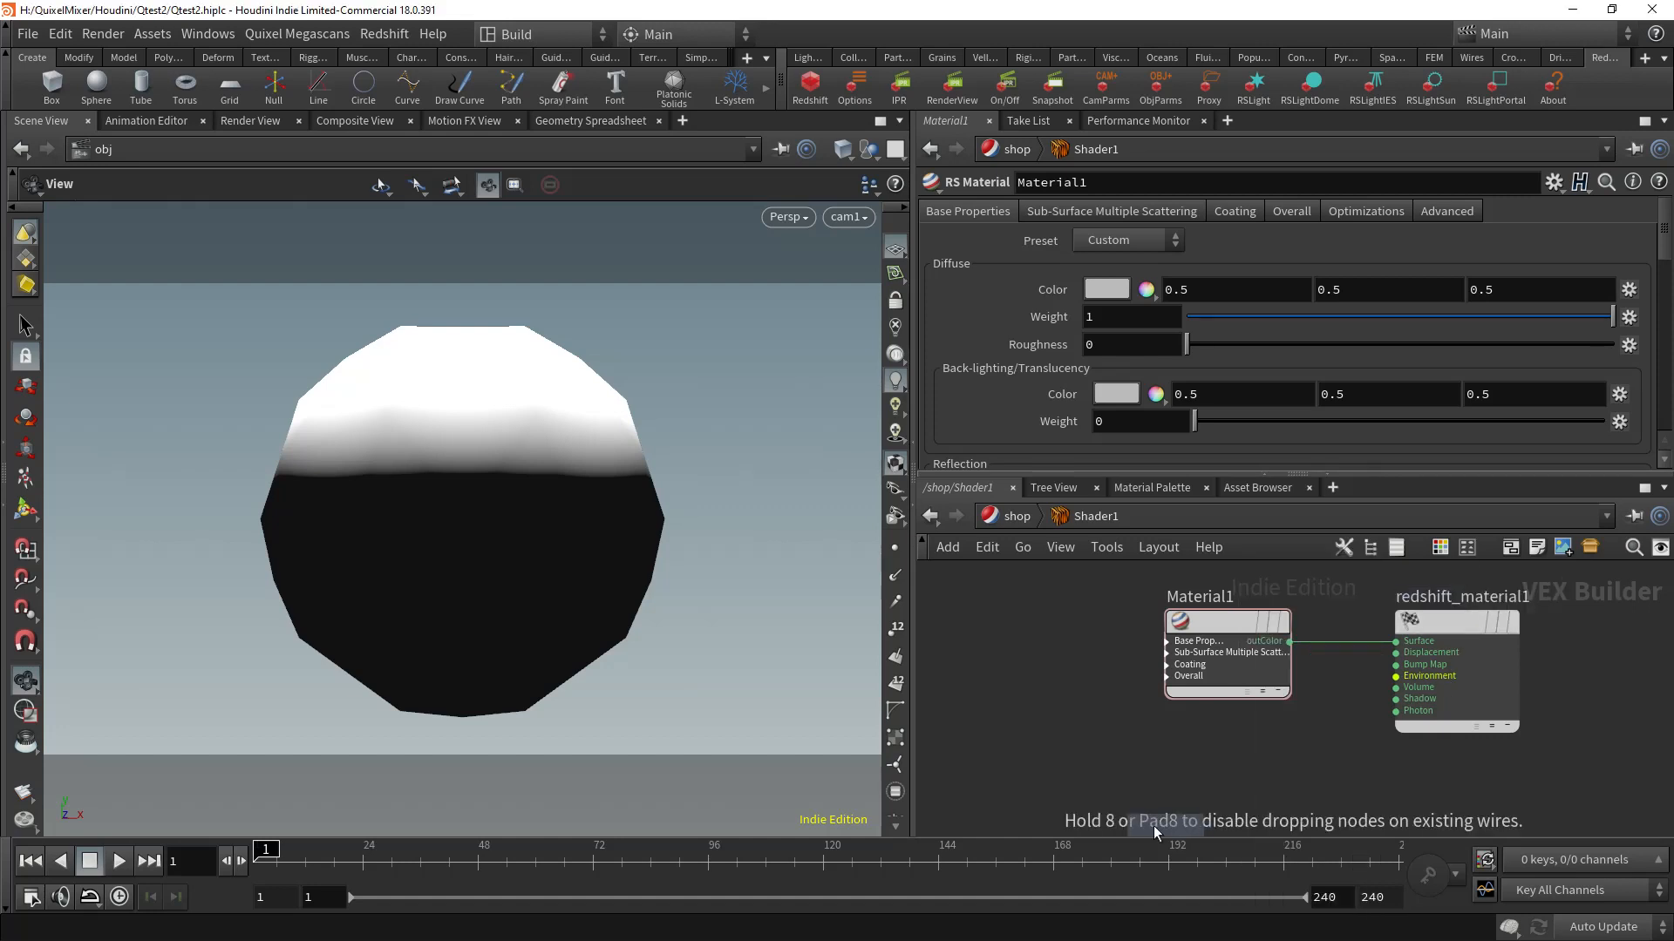
click(1149, 796)
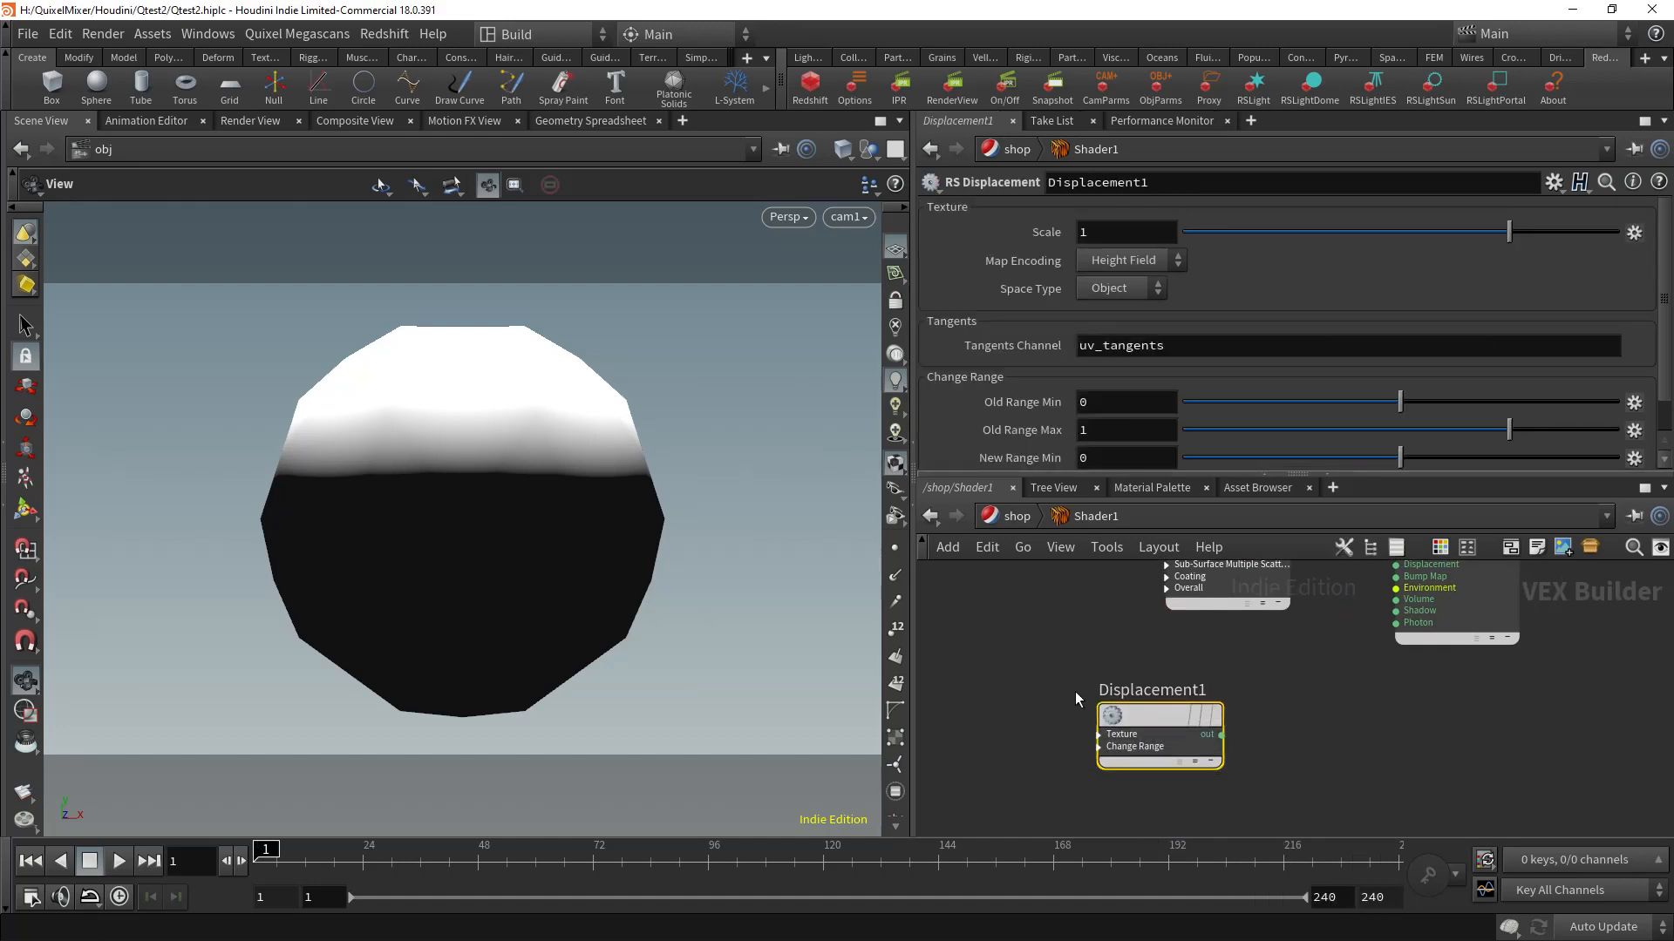
click(1153, 697)
click(1018, 648)
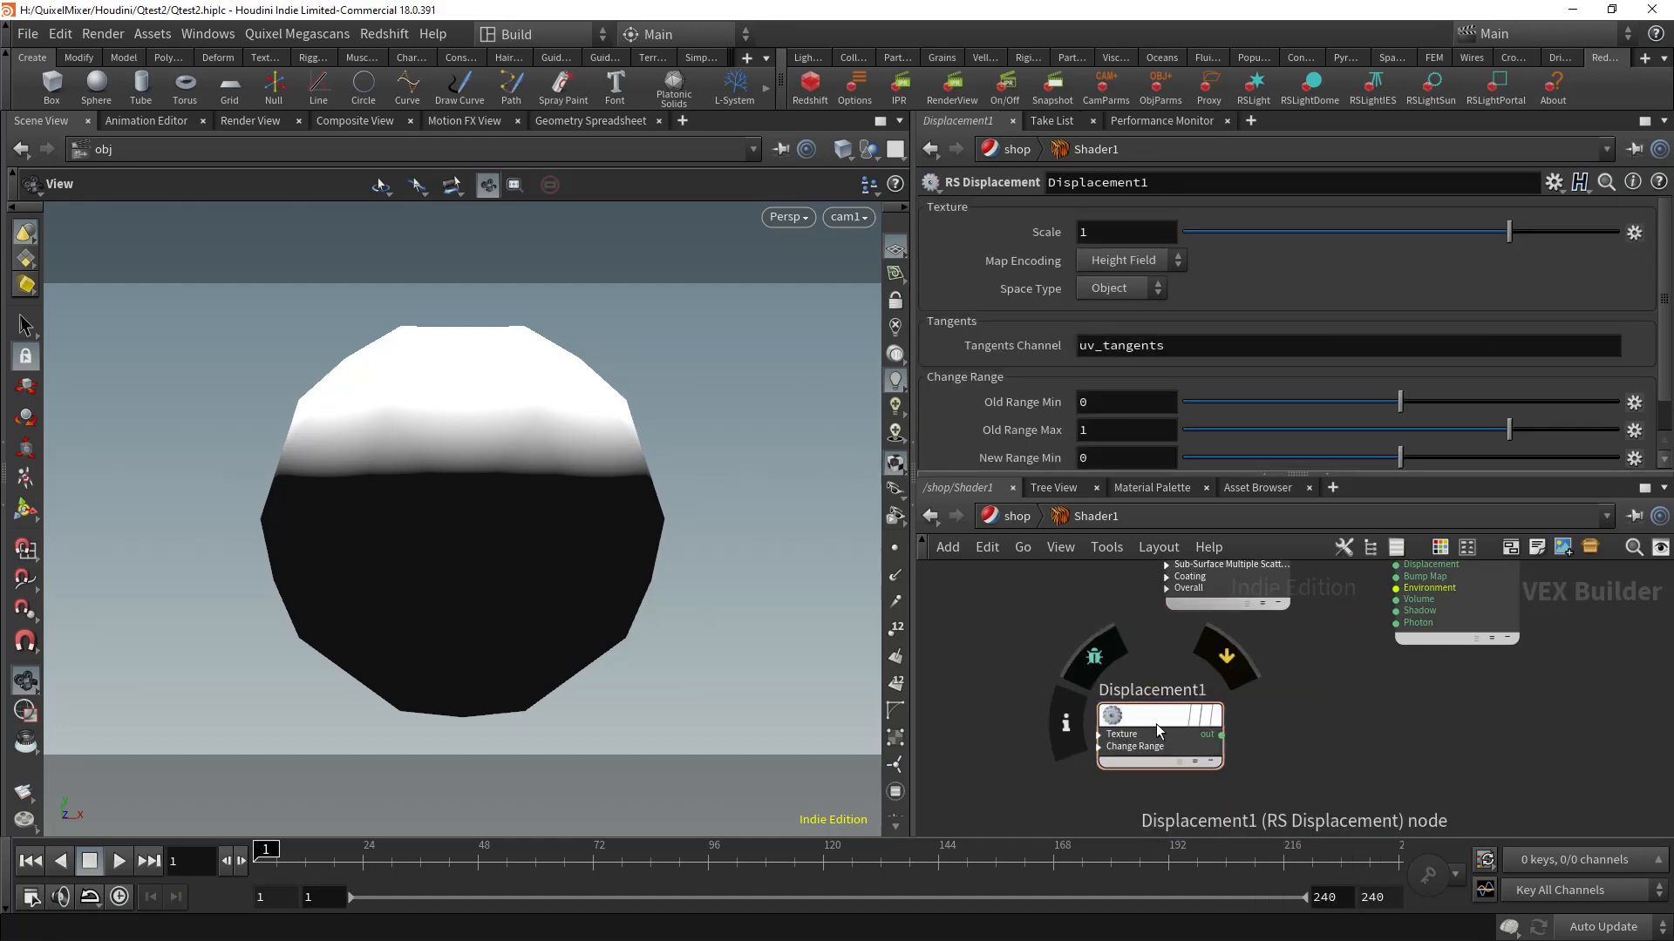
Step: Add an RS Bump Map node and place it in front of Material1, above Displacement1
key(Tab)
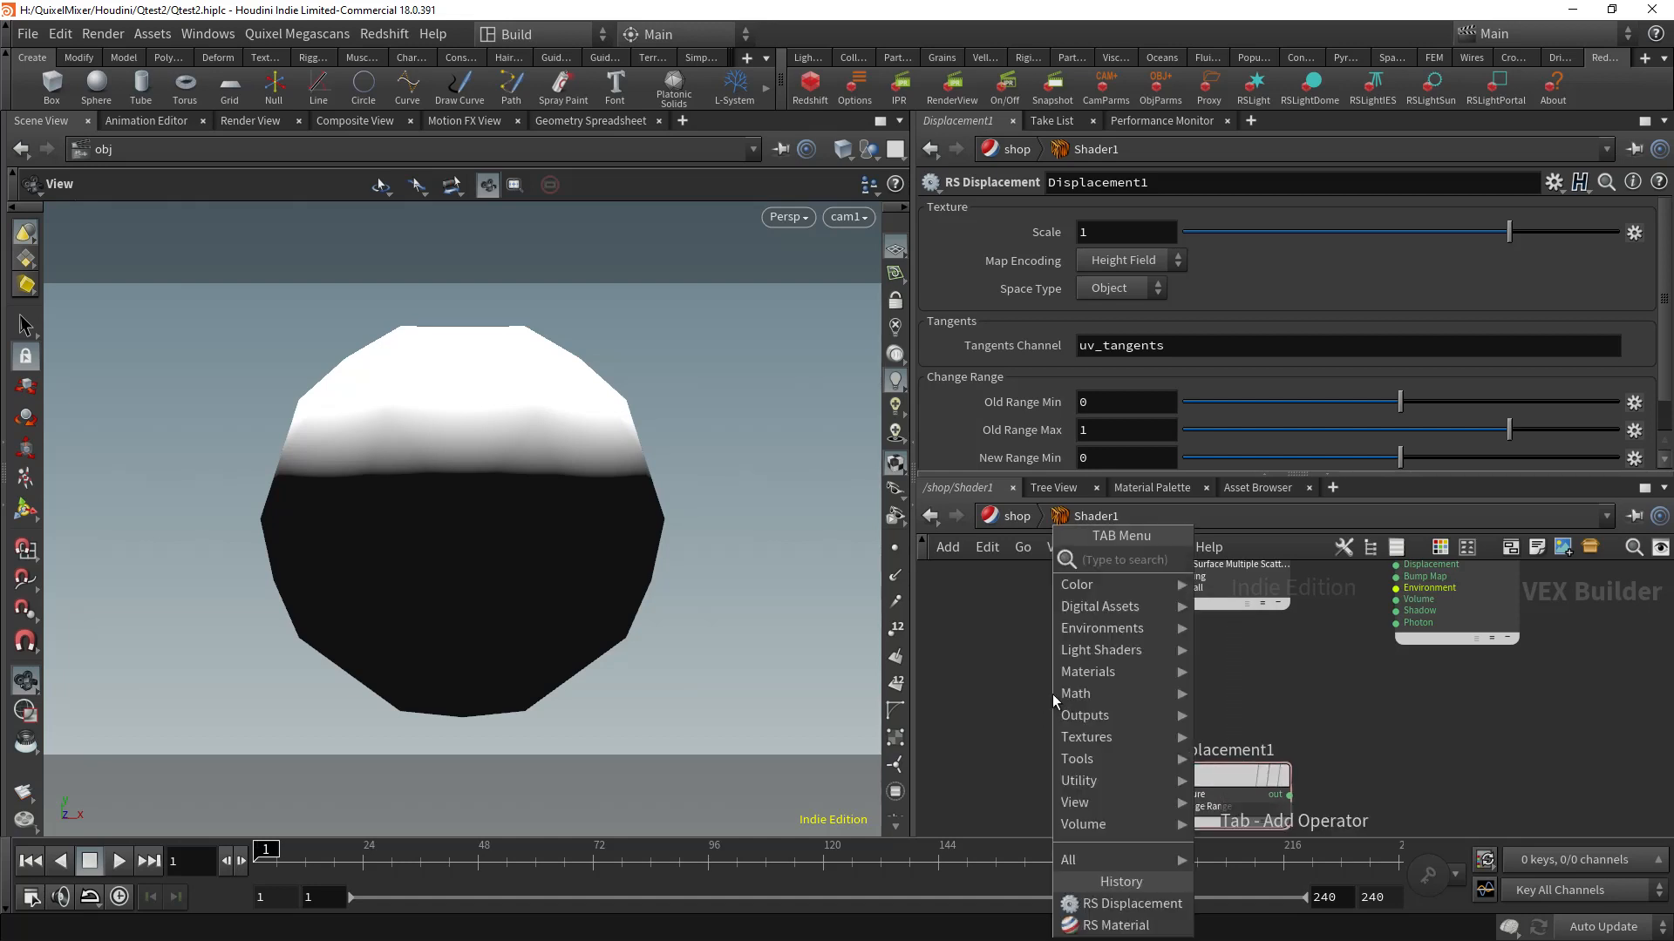
text(bump)
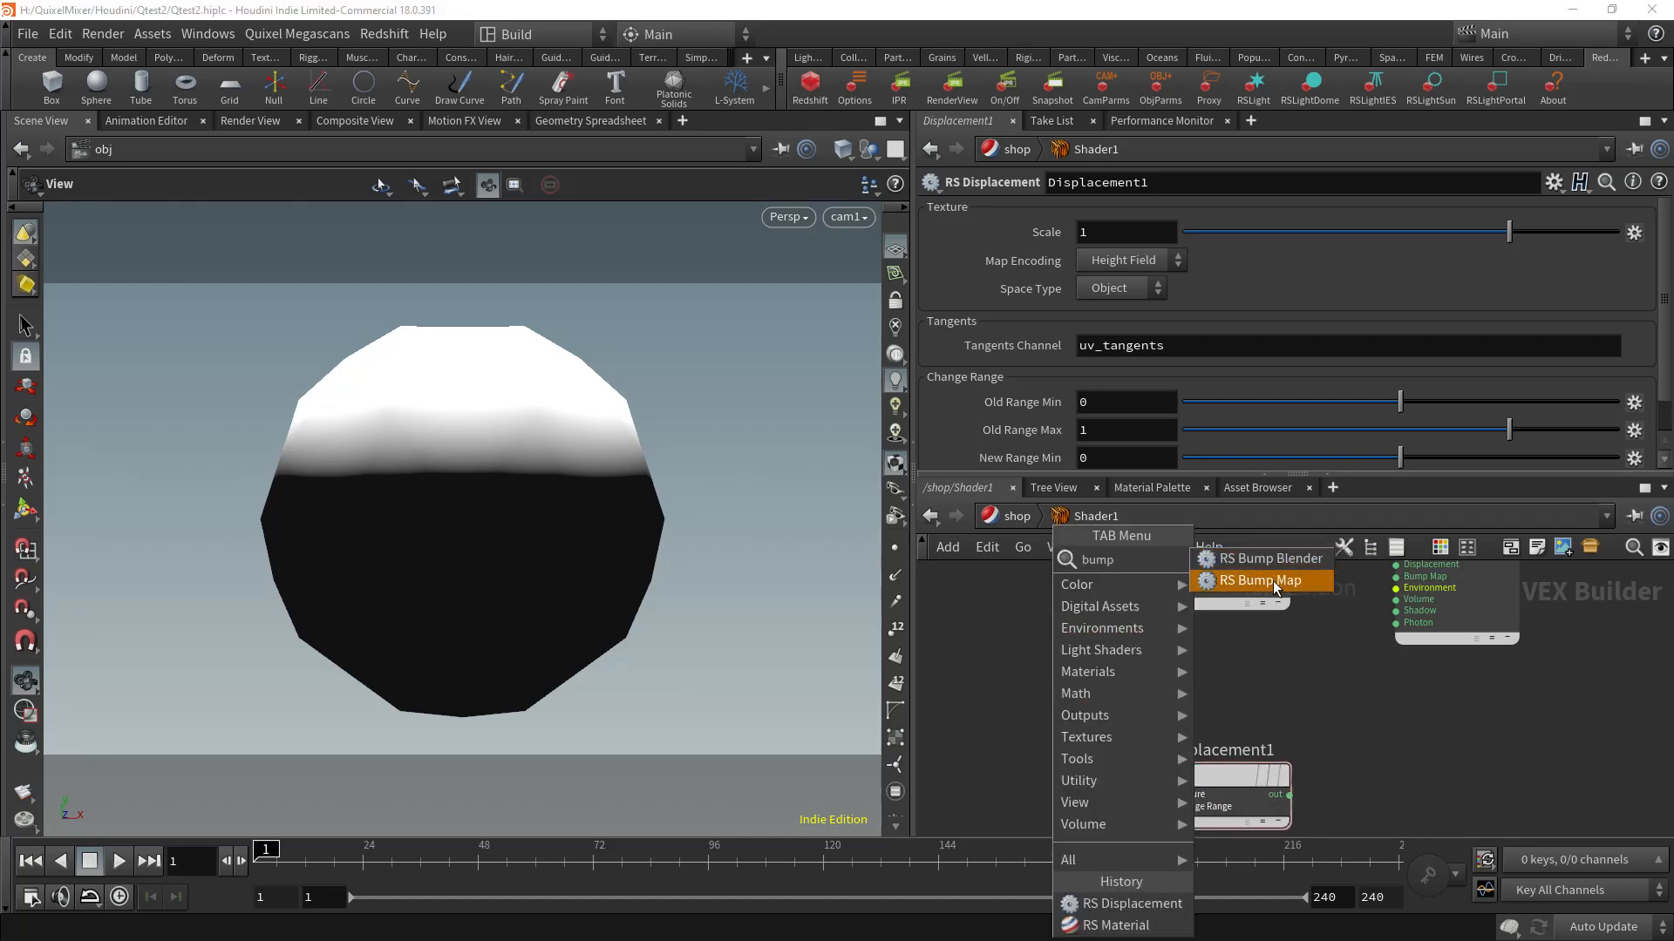
click(1273, 581)
click(1205, 705)
drag(1201, 704, 1073, 677)
middle_drag(1276, 699, 1303, 751)
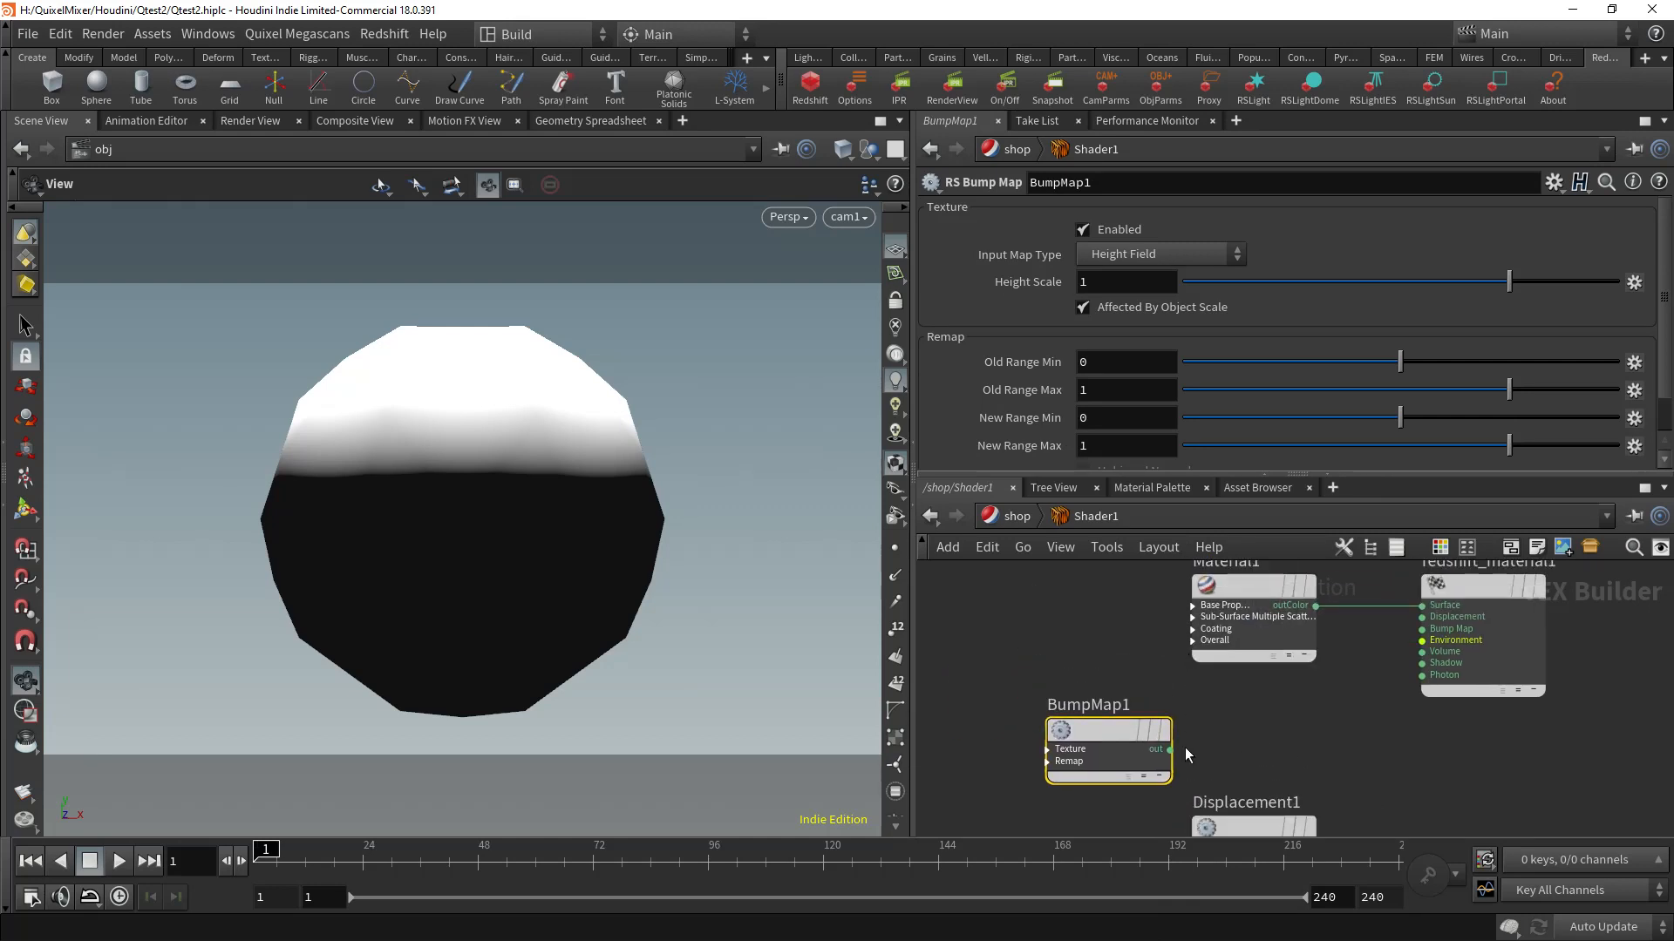
Step: Connect BumpMap1's output to the bump_input of Material1's Overall group
click(1169, 750)
click(1194, 641)
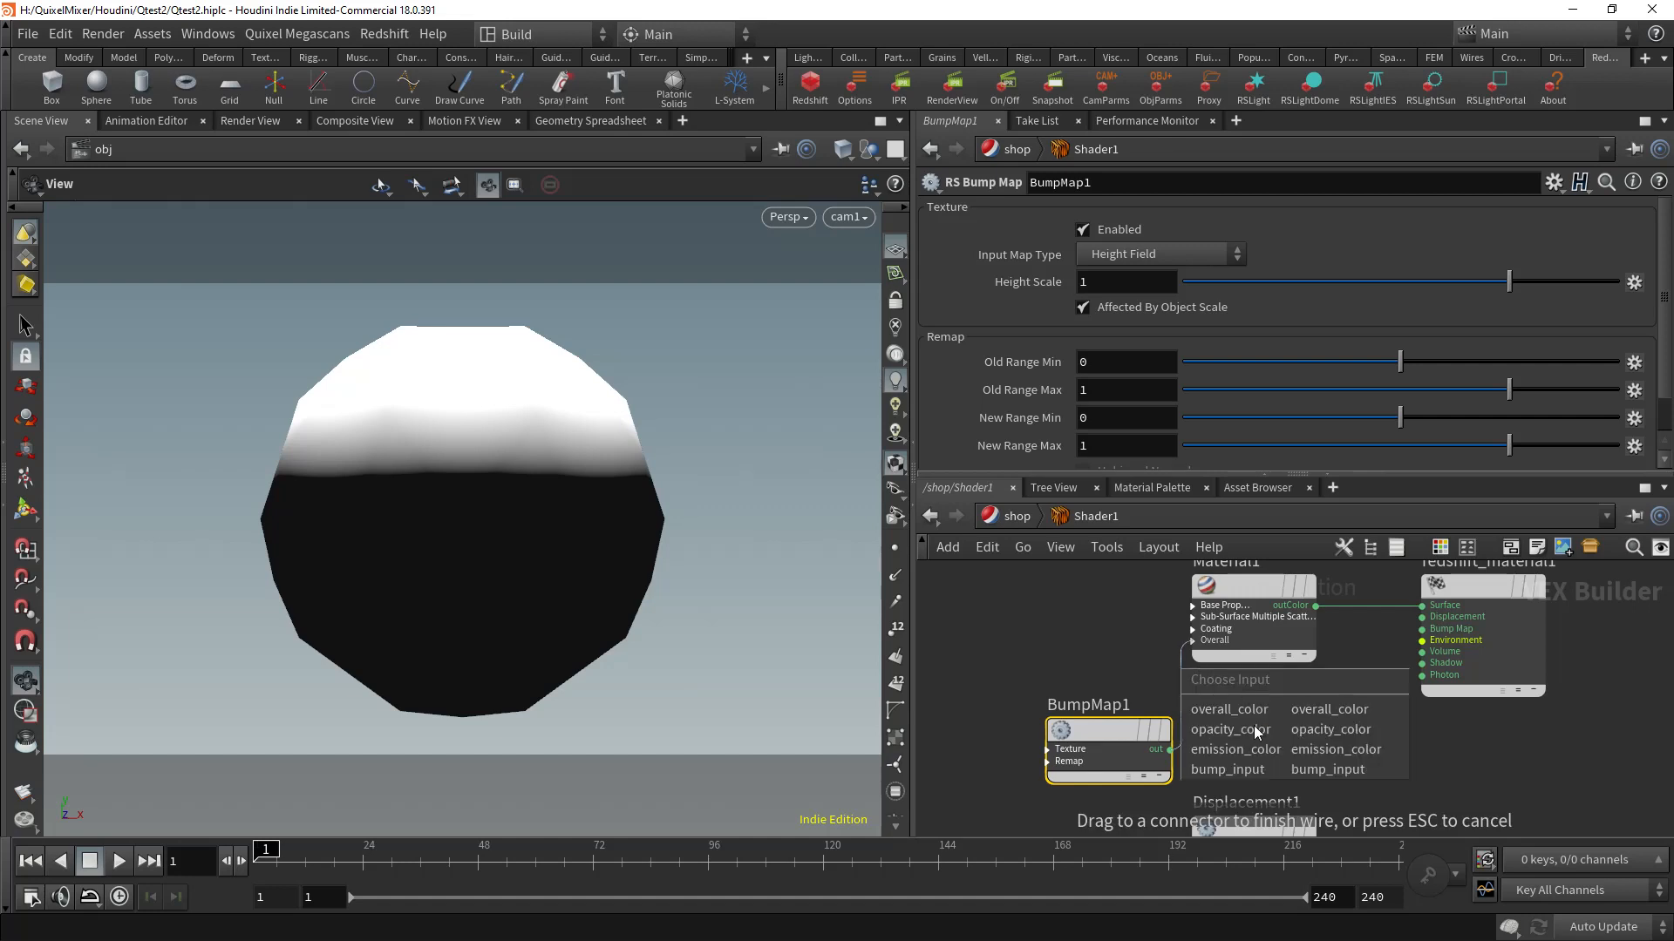
click(1247, 771)
middle_drag(1346, 771, 1267, 676)
click(1226, 774)
drag(1306, 602, 1284, 759)
key(Escape)
Step: Connect Displacement1's output to the Displacement input of redshift_material1
scroll(1283, 734, down, 1)
middle_drag(1286, 660, 1295, 703)
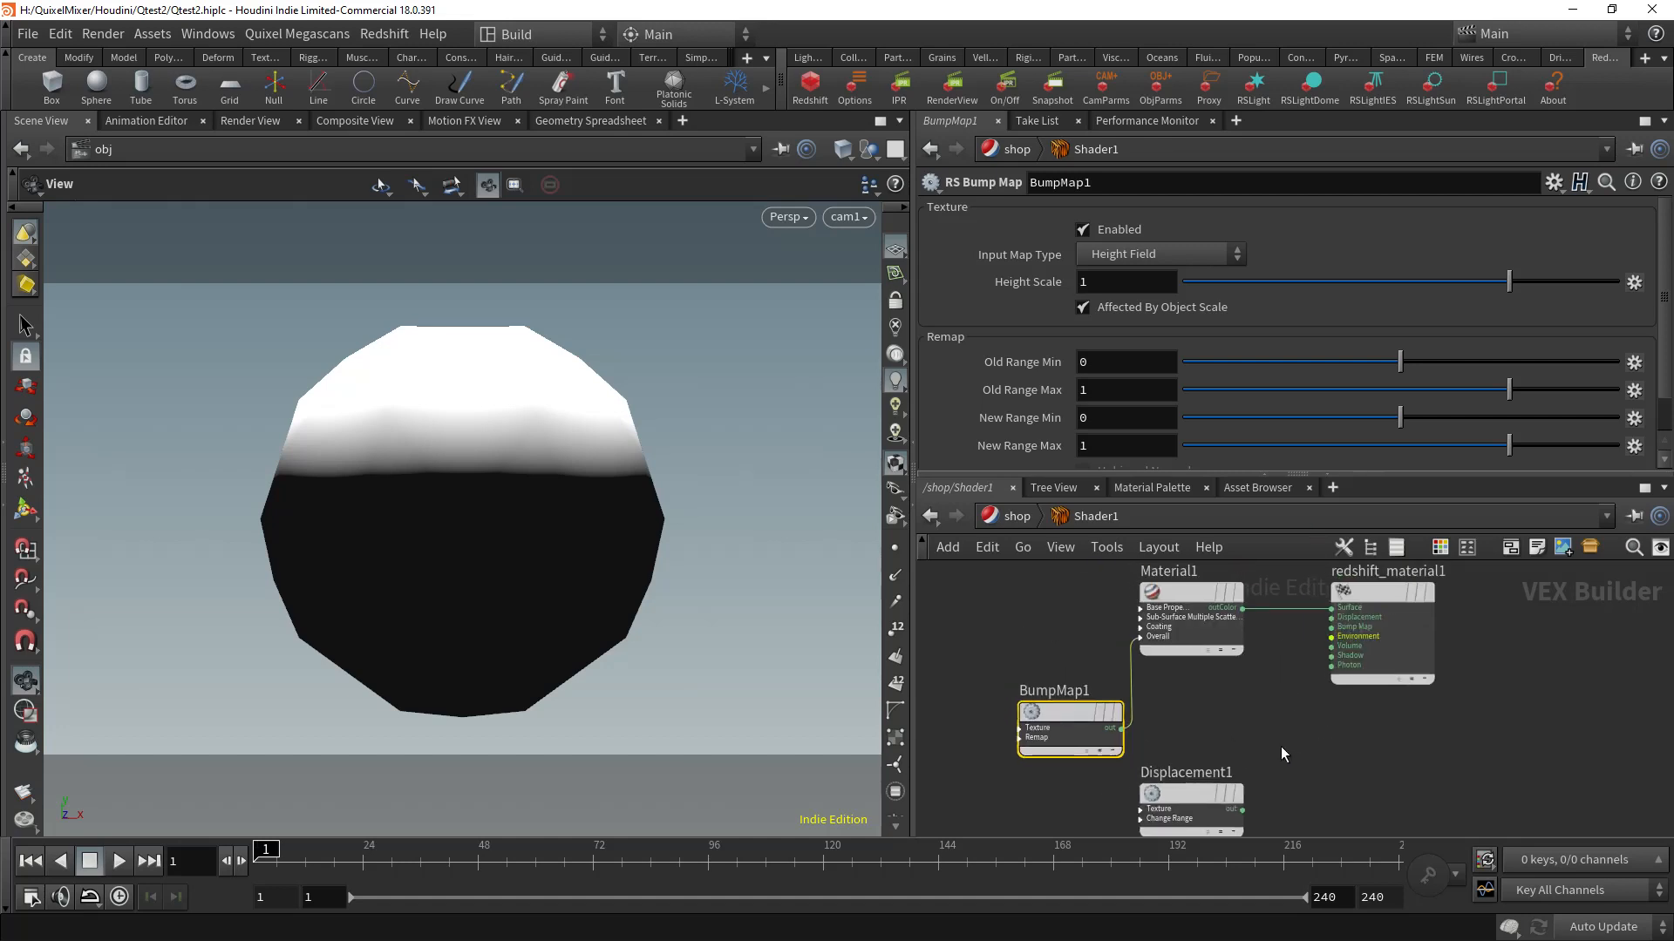
drag(1243, 810, 1331, 617)
Step: Add a Quixel Redshift Texture node in front of BumpMap1 and show its MegaScans file settings
middle_drag(1207, 699, 1345, 677)
middle_drag(1057, 654, 1131, 689)
click(1098, 682)
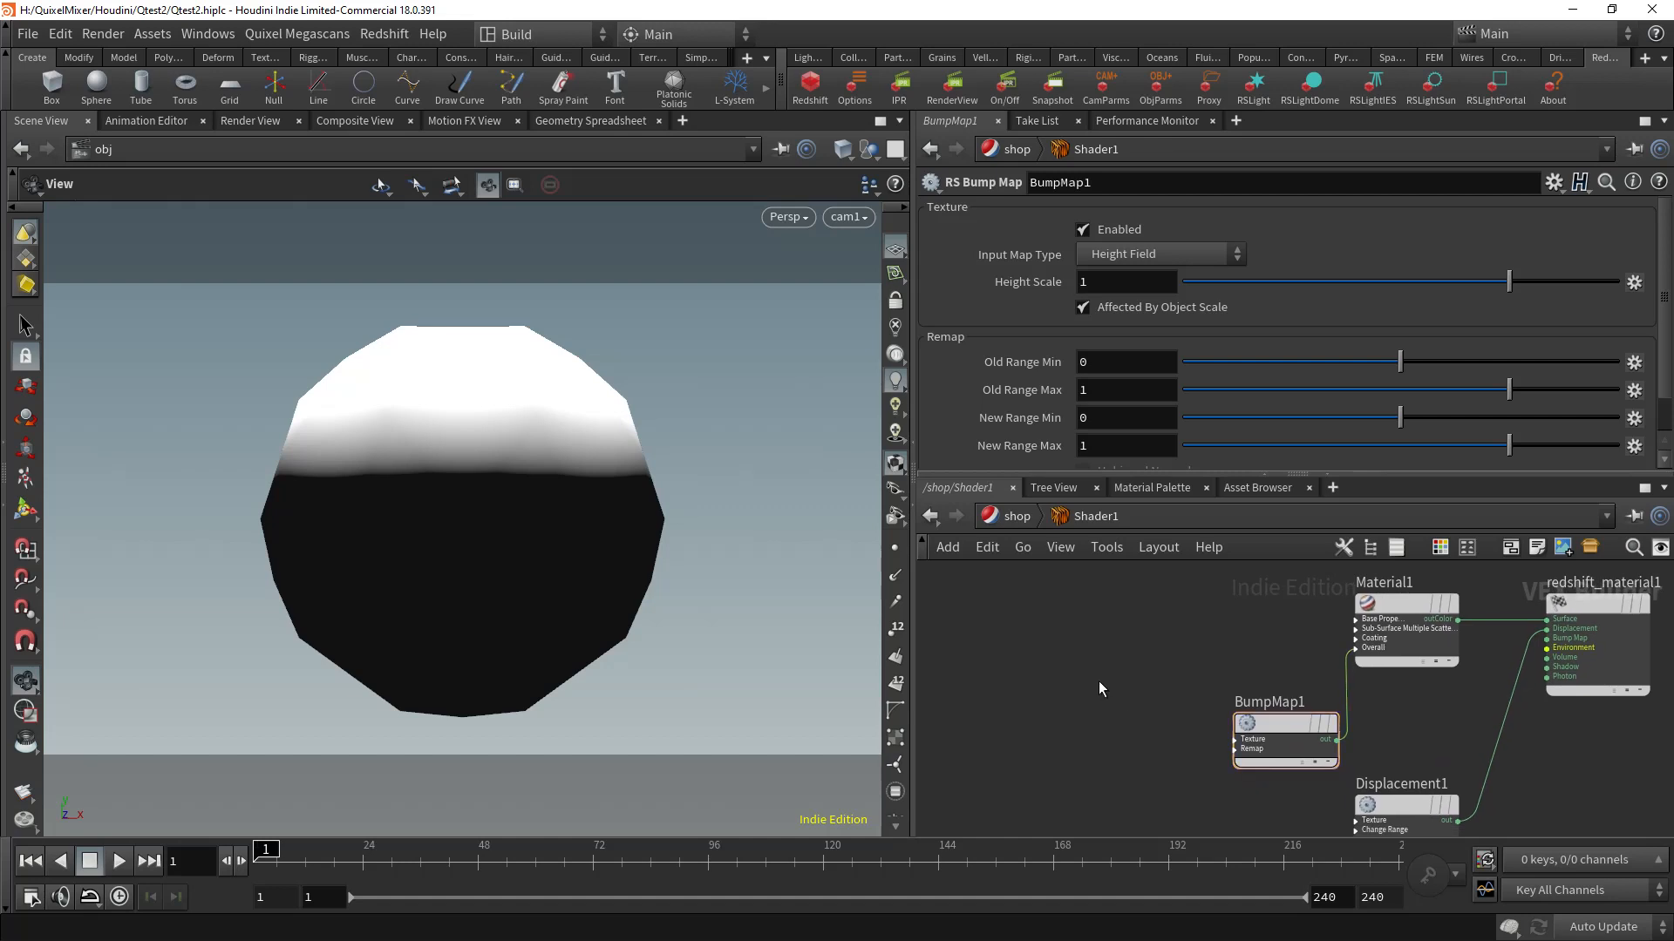
key(Tab)
text(qui)
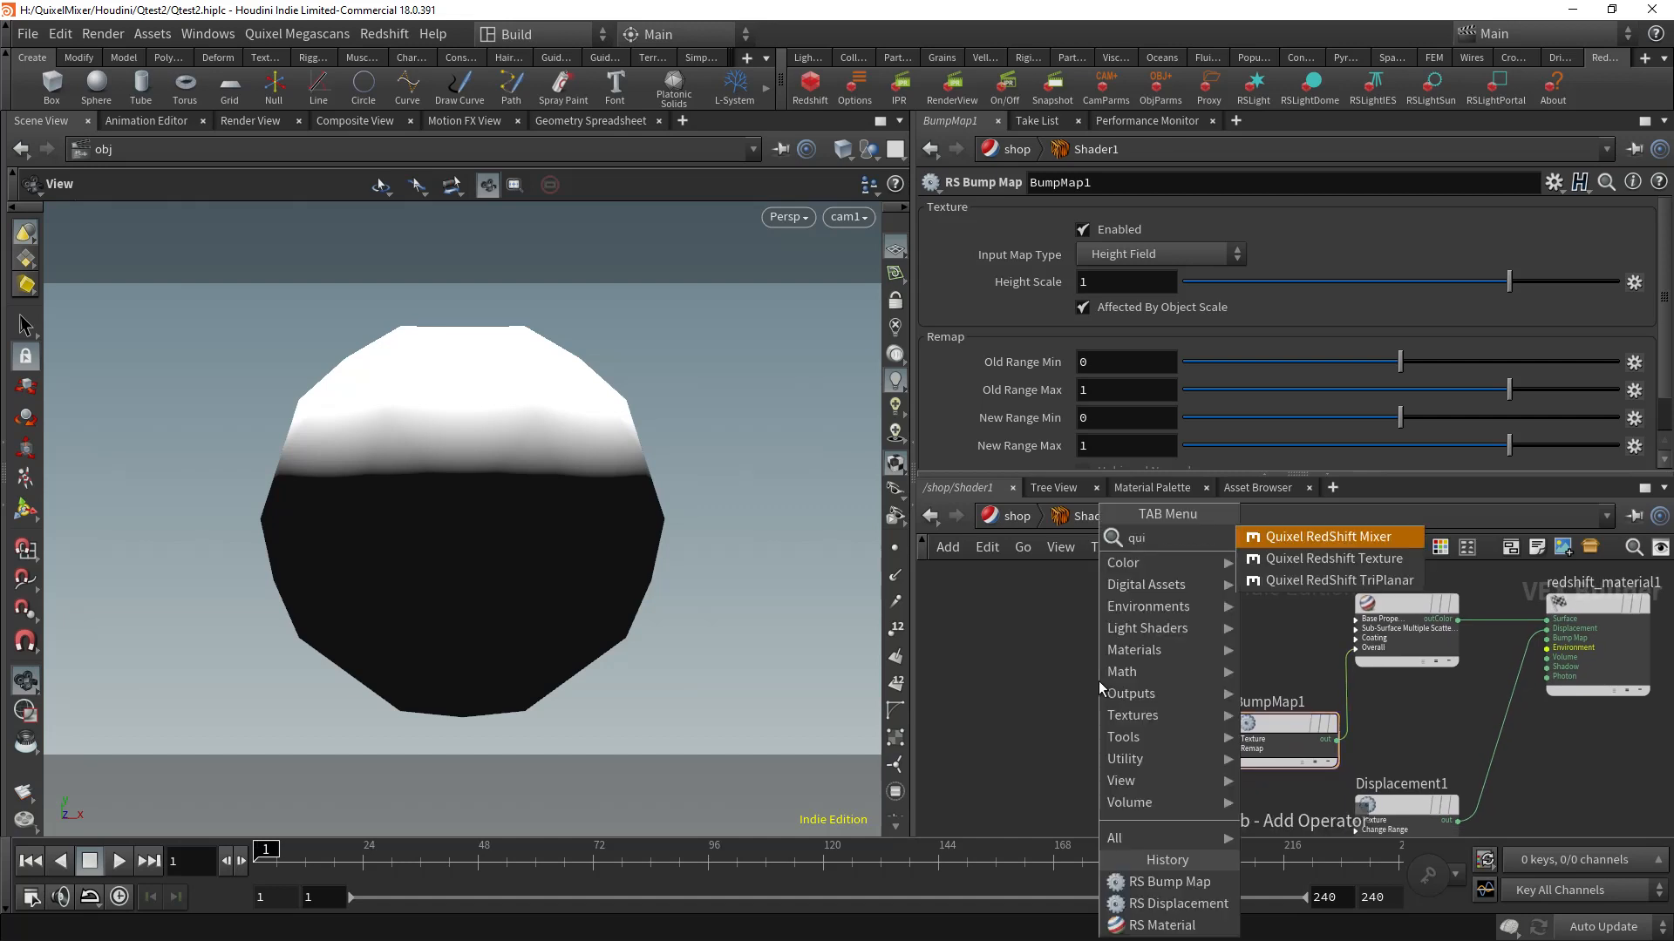
click(1301, 560)
click(1043, 650)
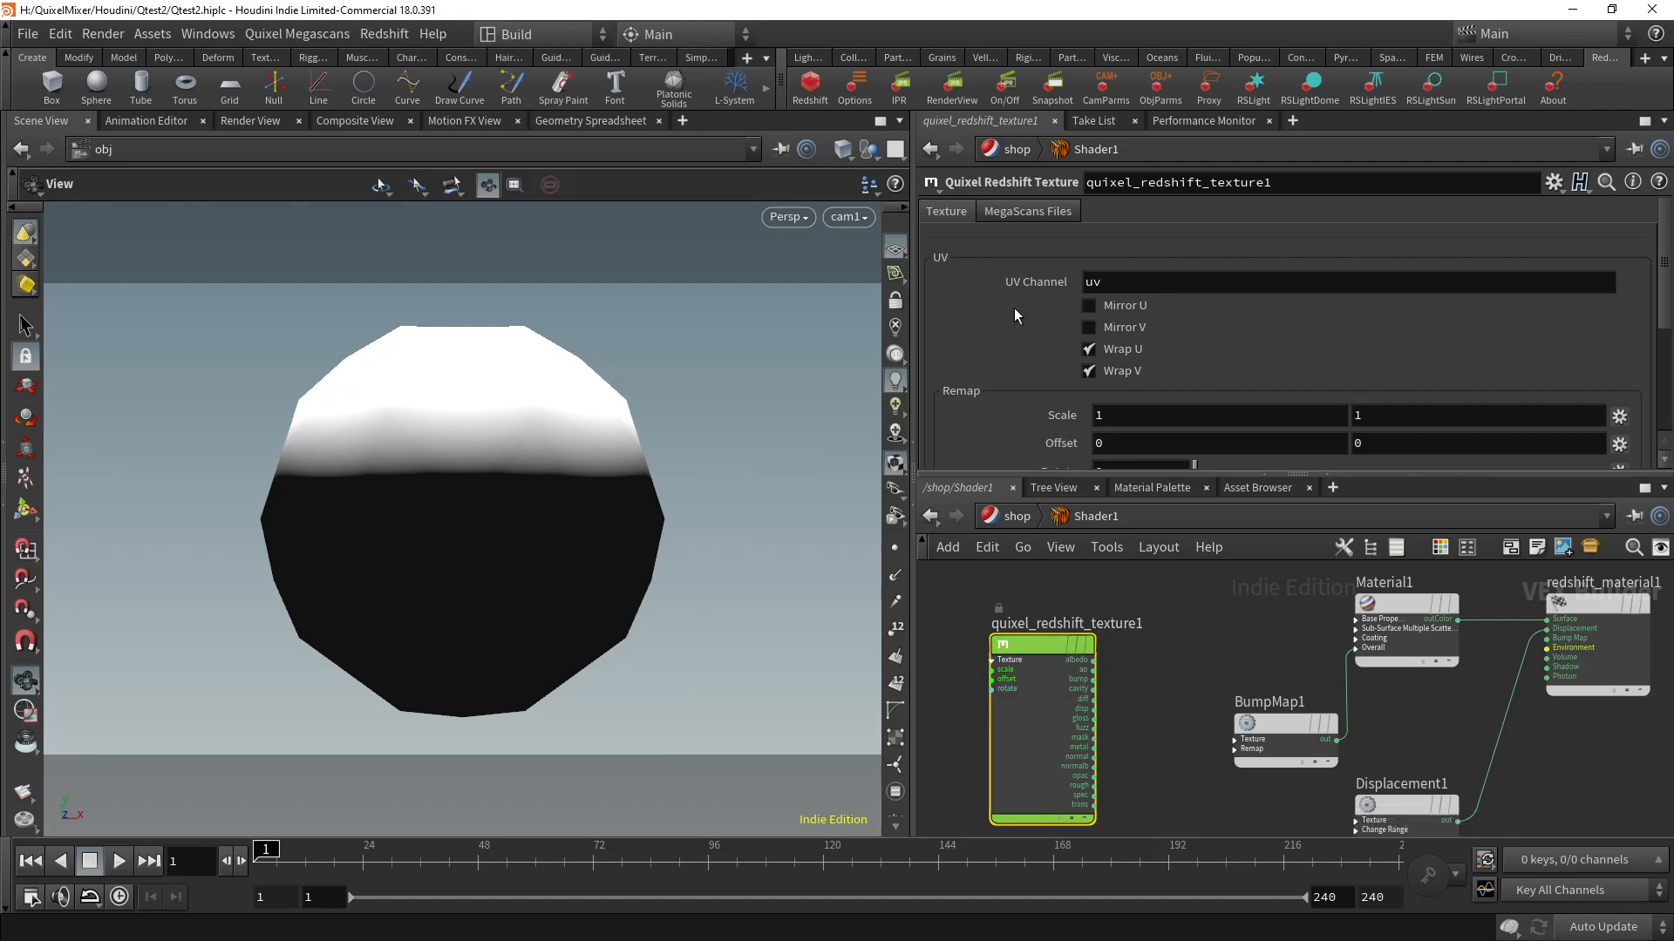
click(1023, 211)
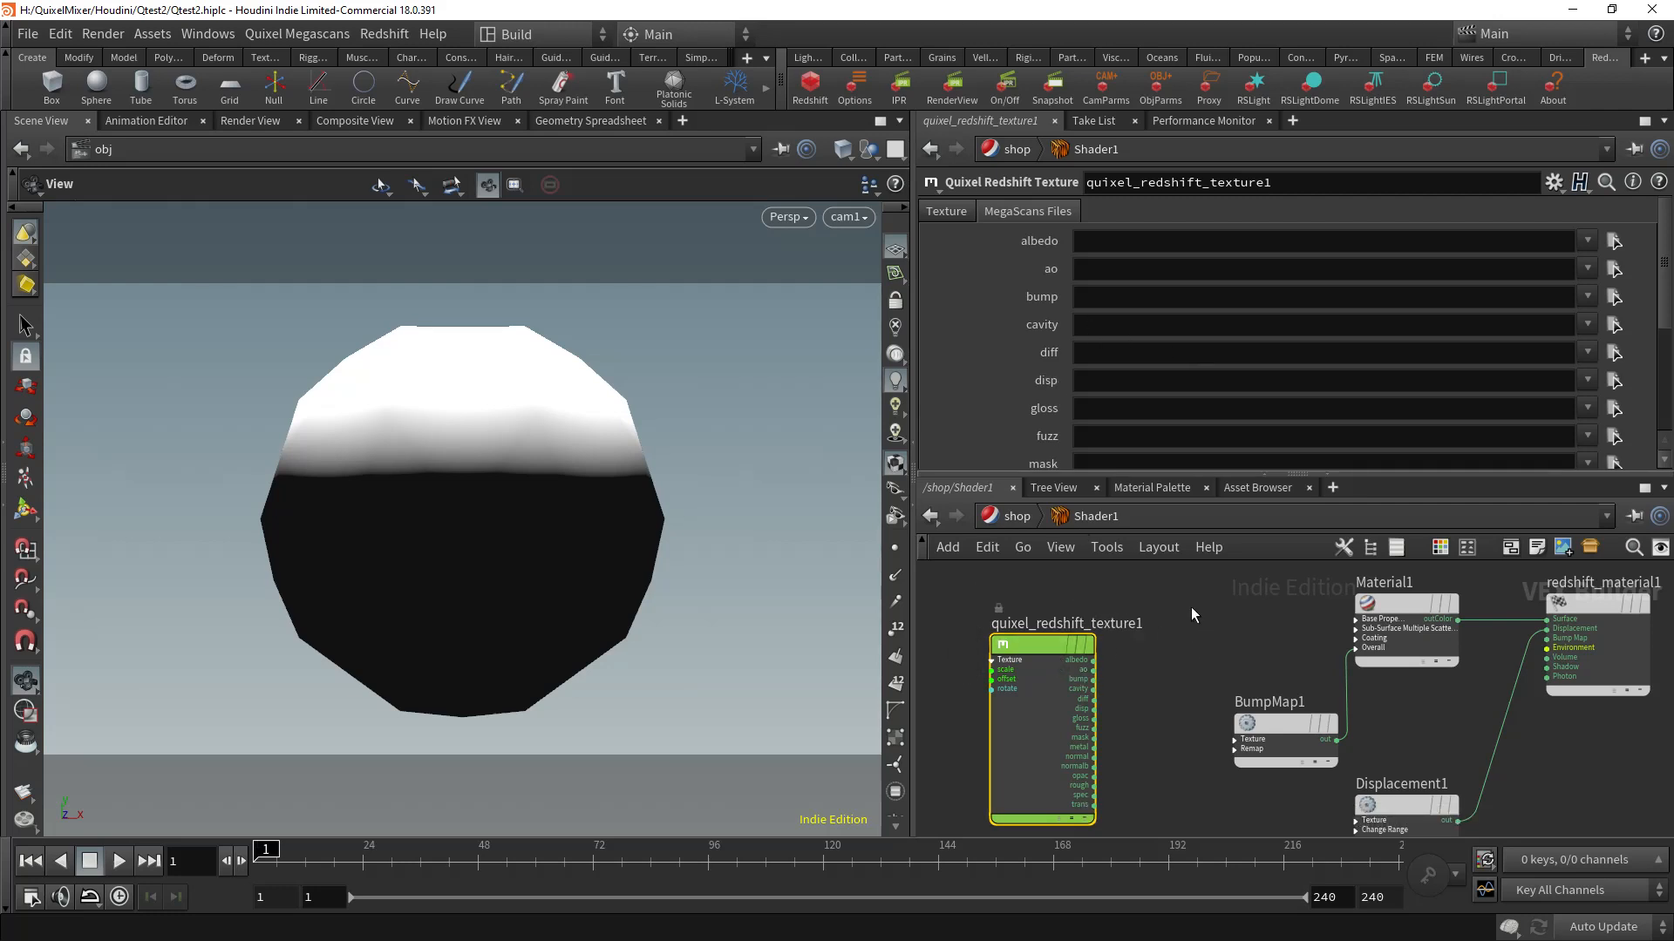
drag(1044, 646, 1074, 806)
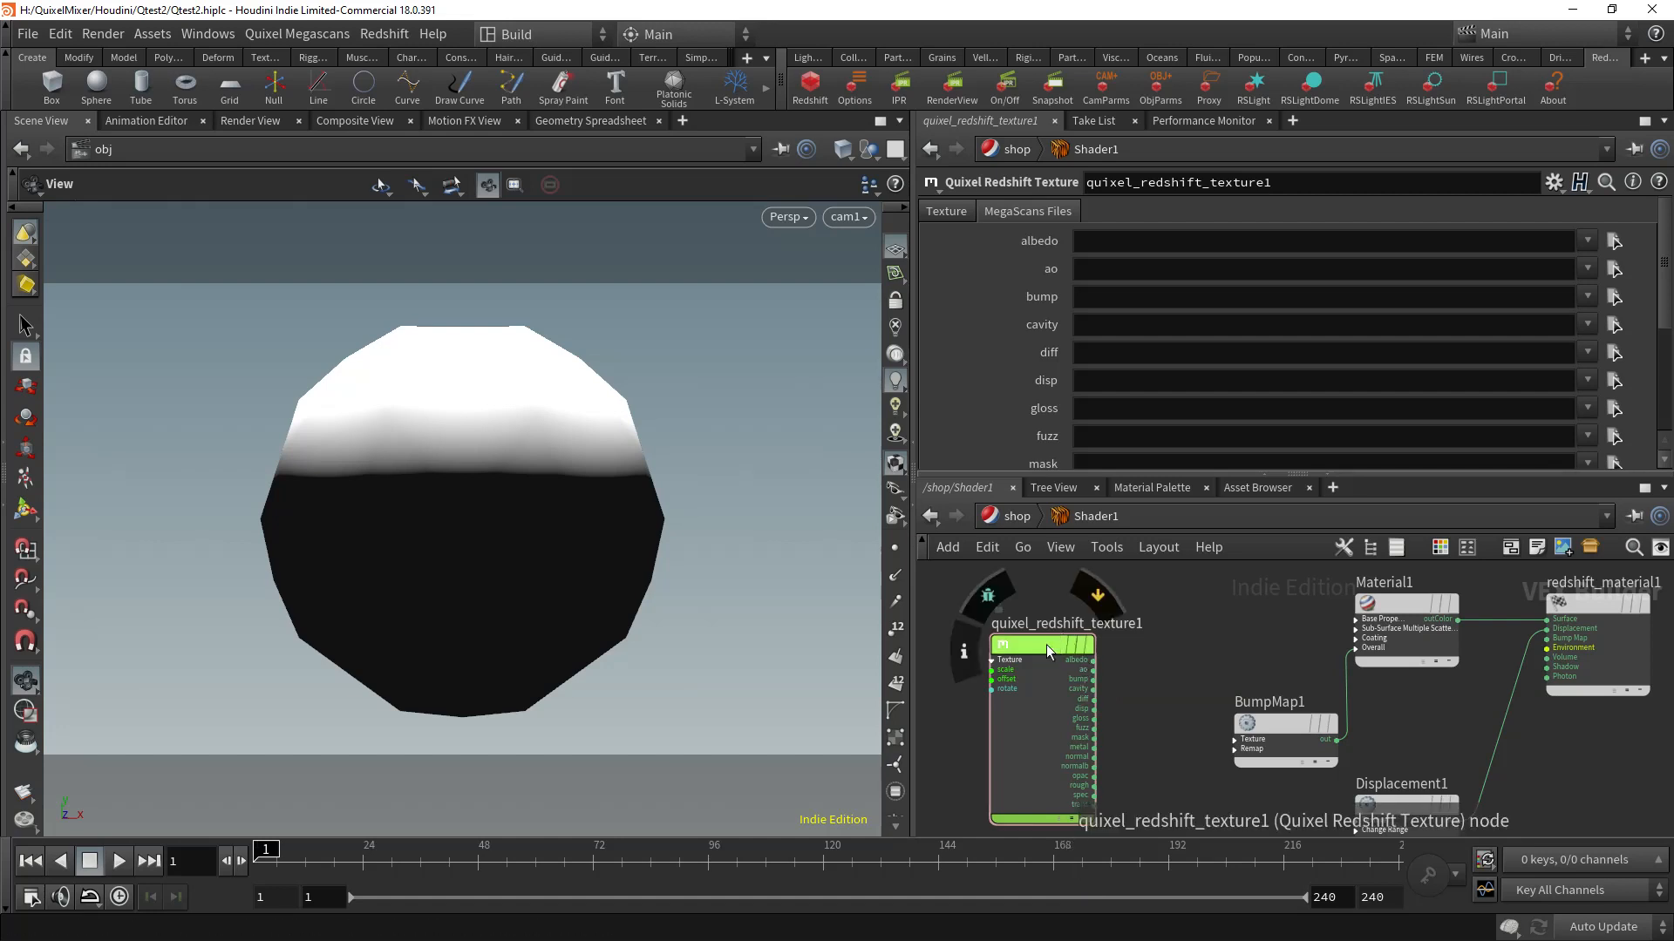
drag(1046, 645, 1077, 792)
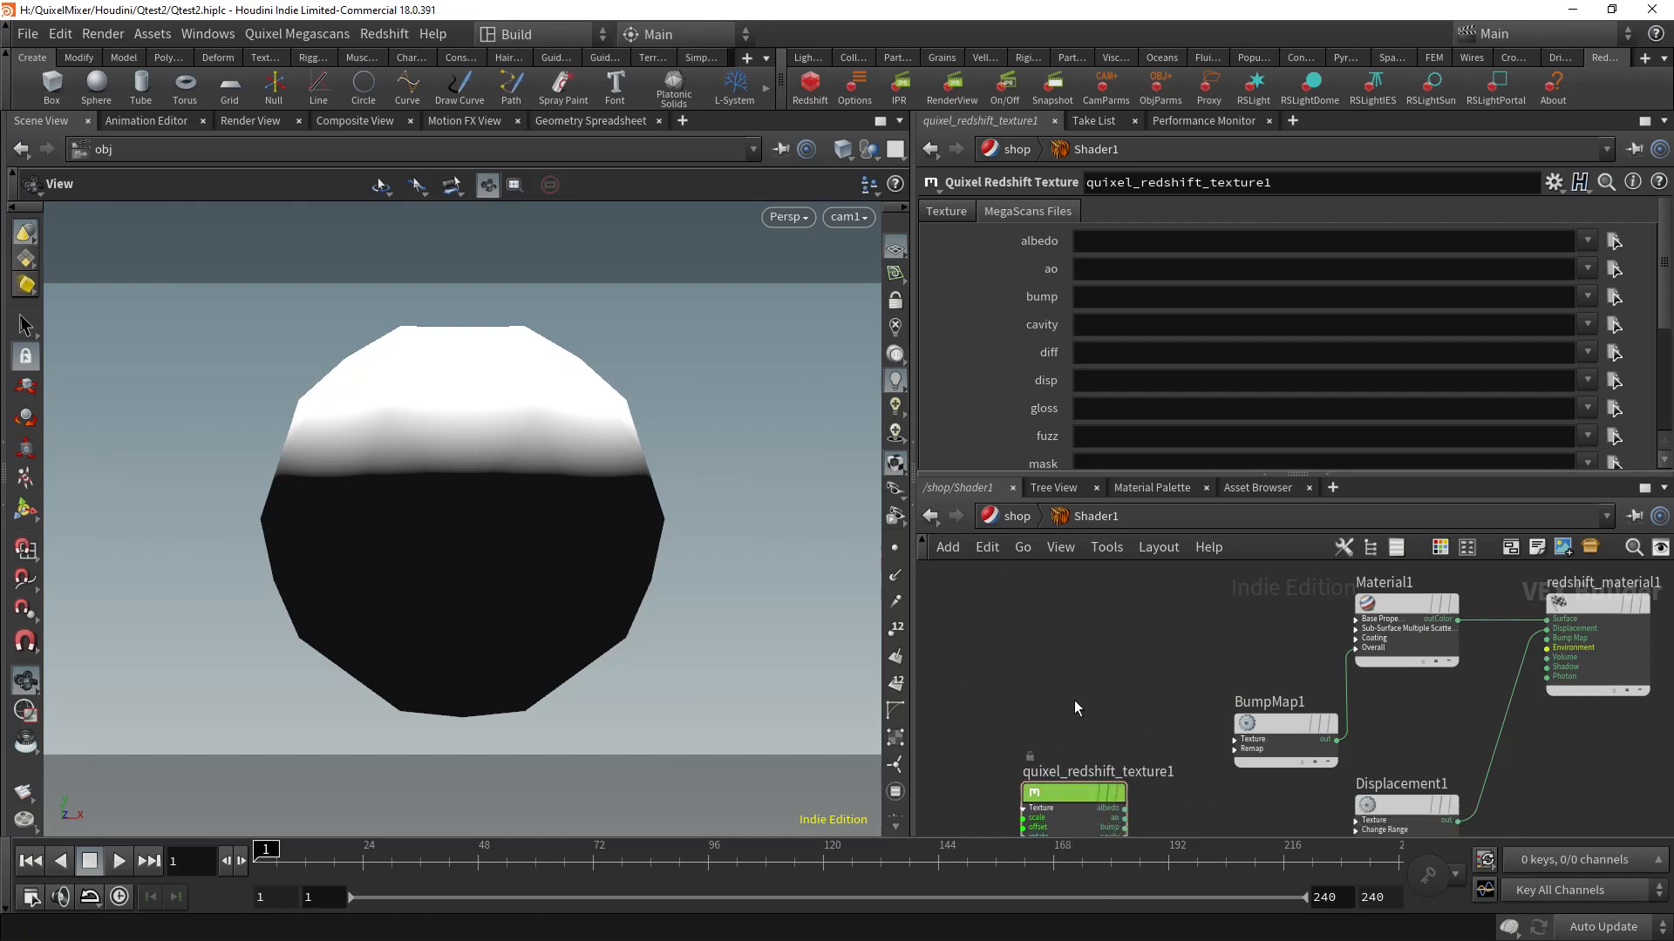
key(Tab)
text(tex)
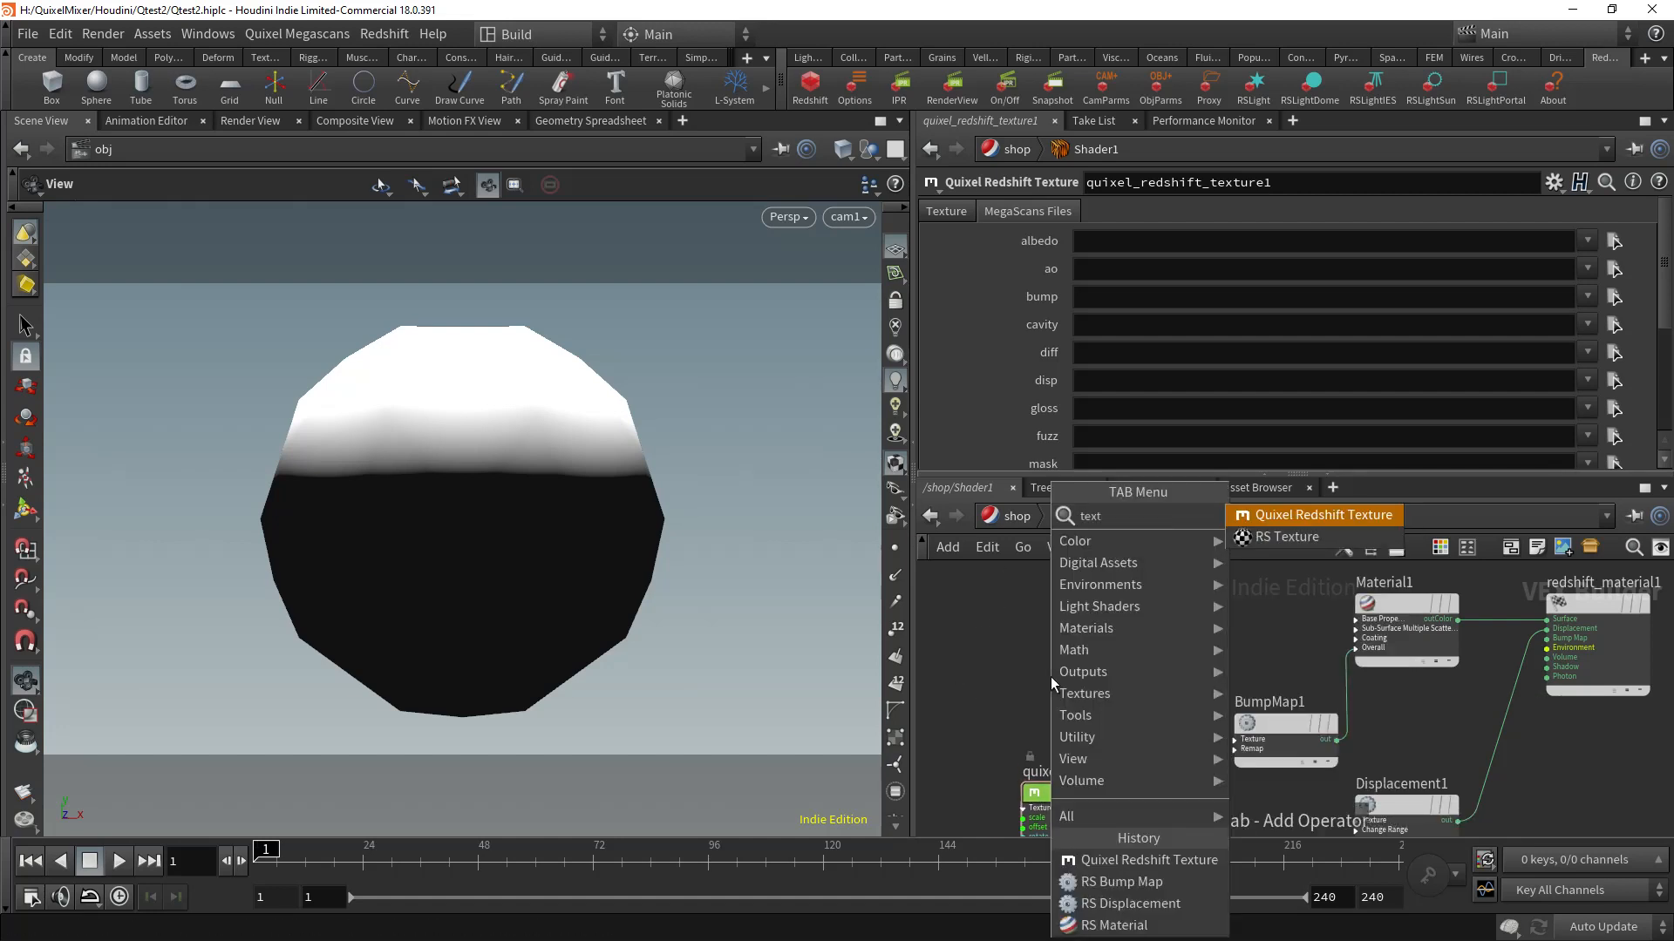
click(1292, 537)
click(1088, 610)
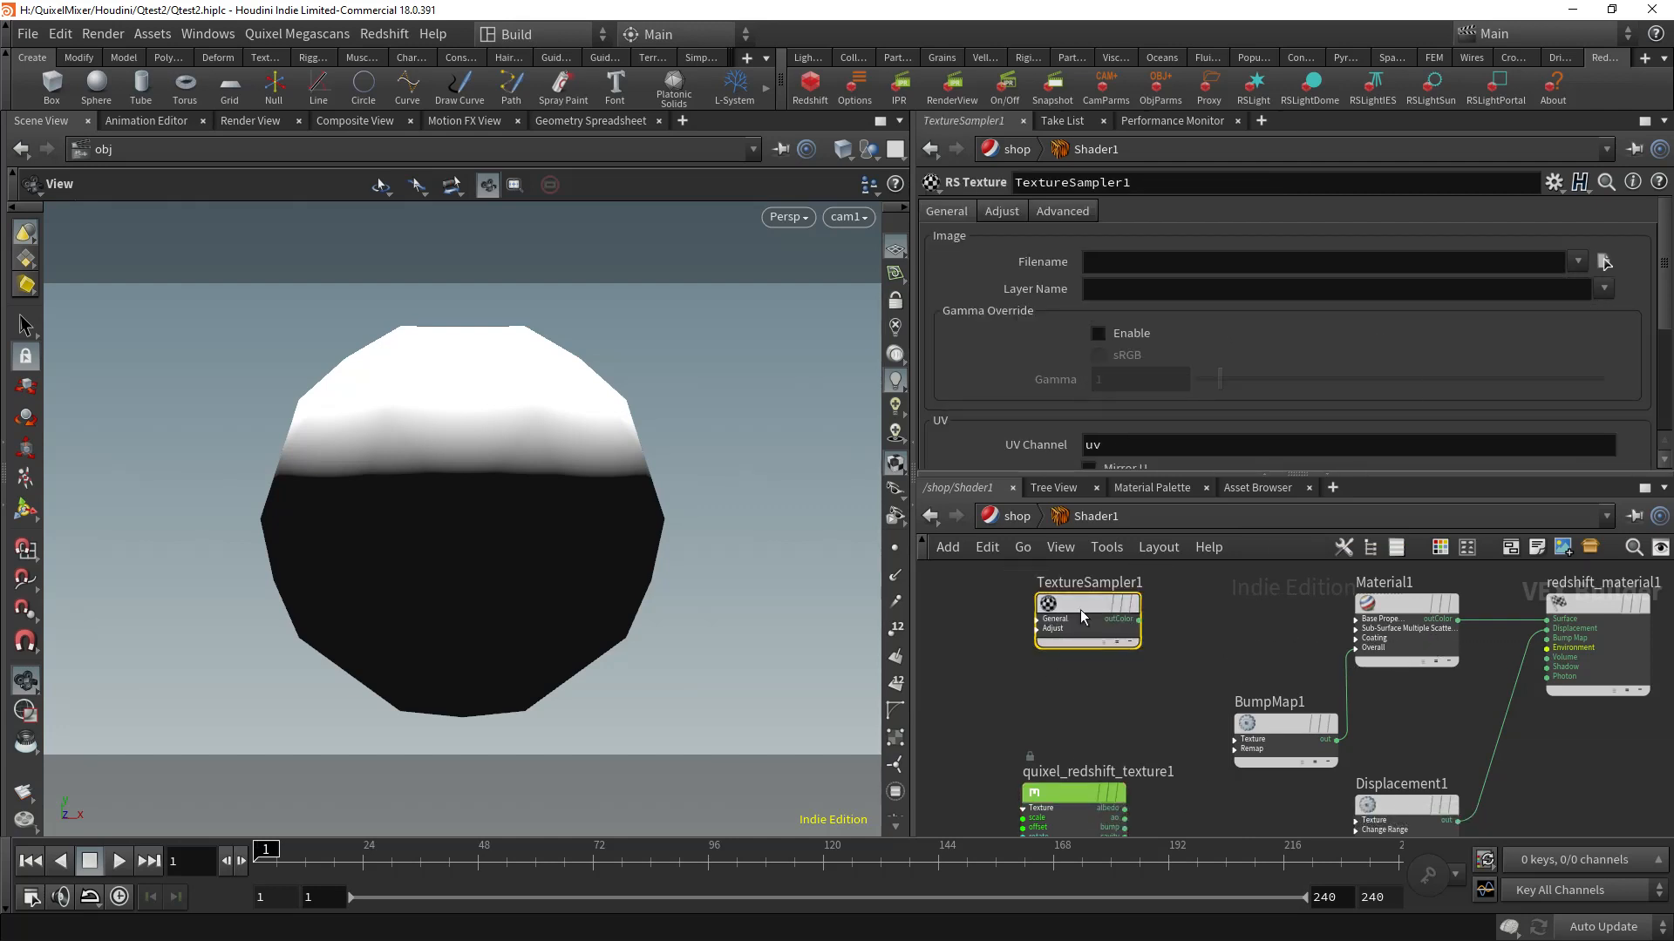
key(Delete)
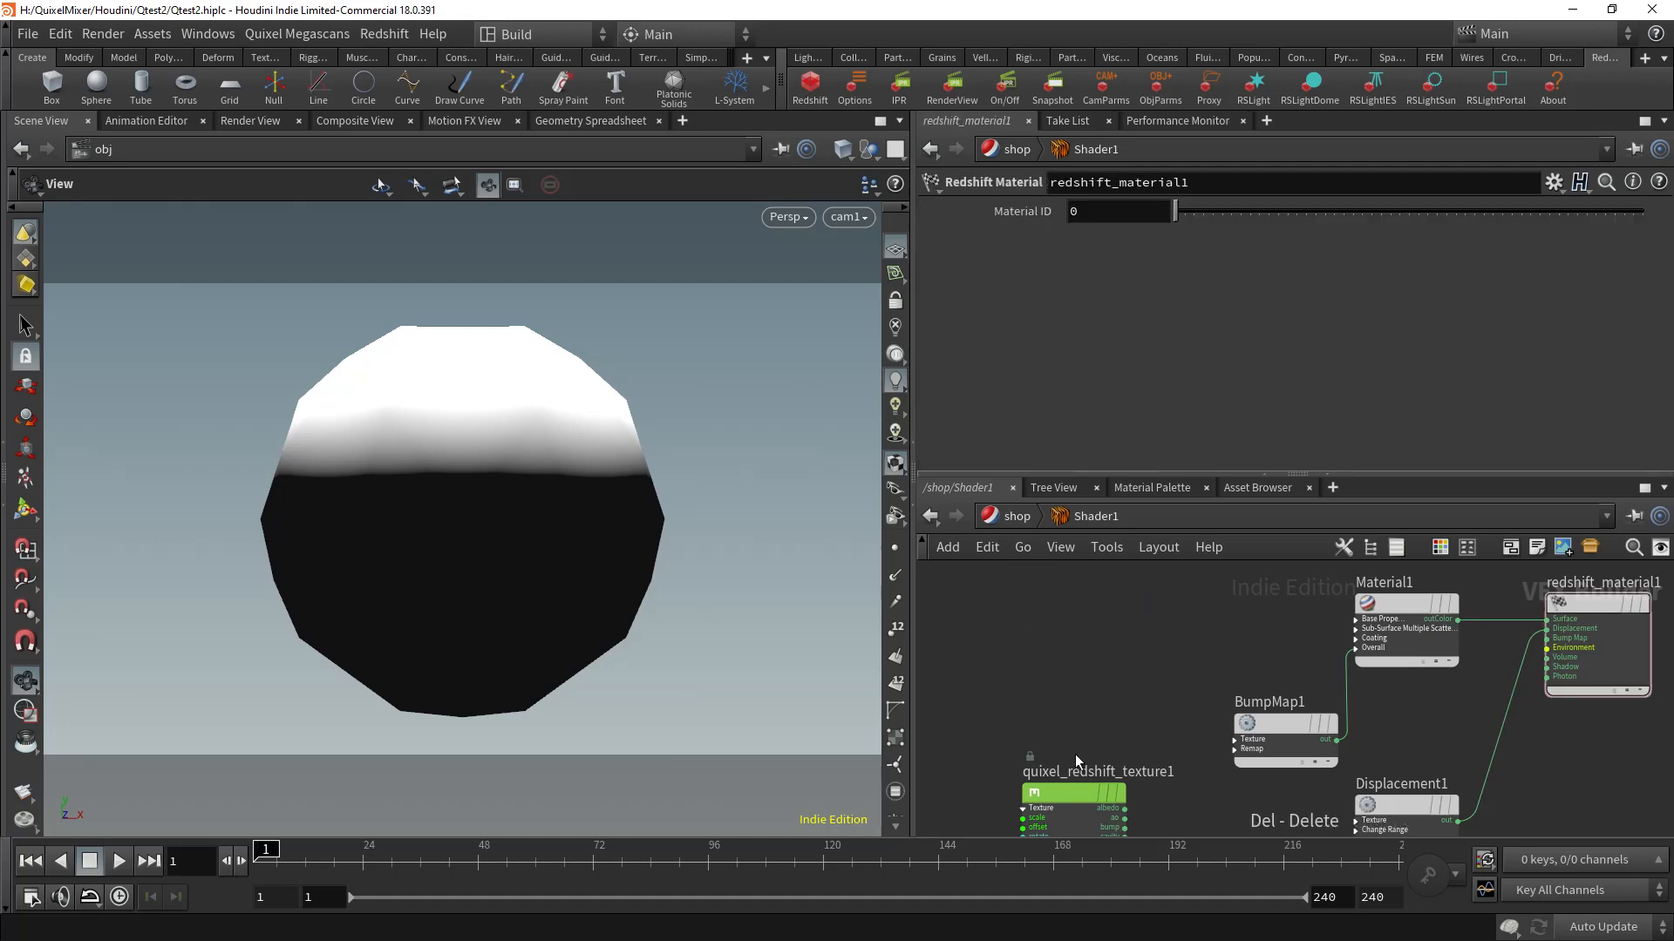
drag(1072, 793, 1072, 610)
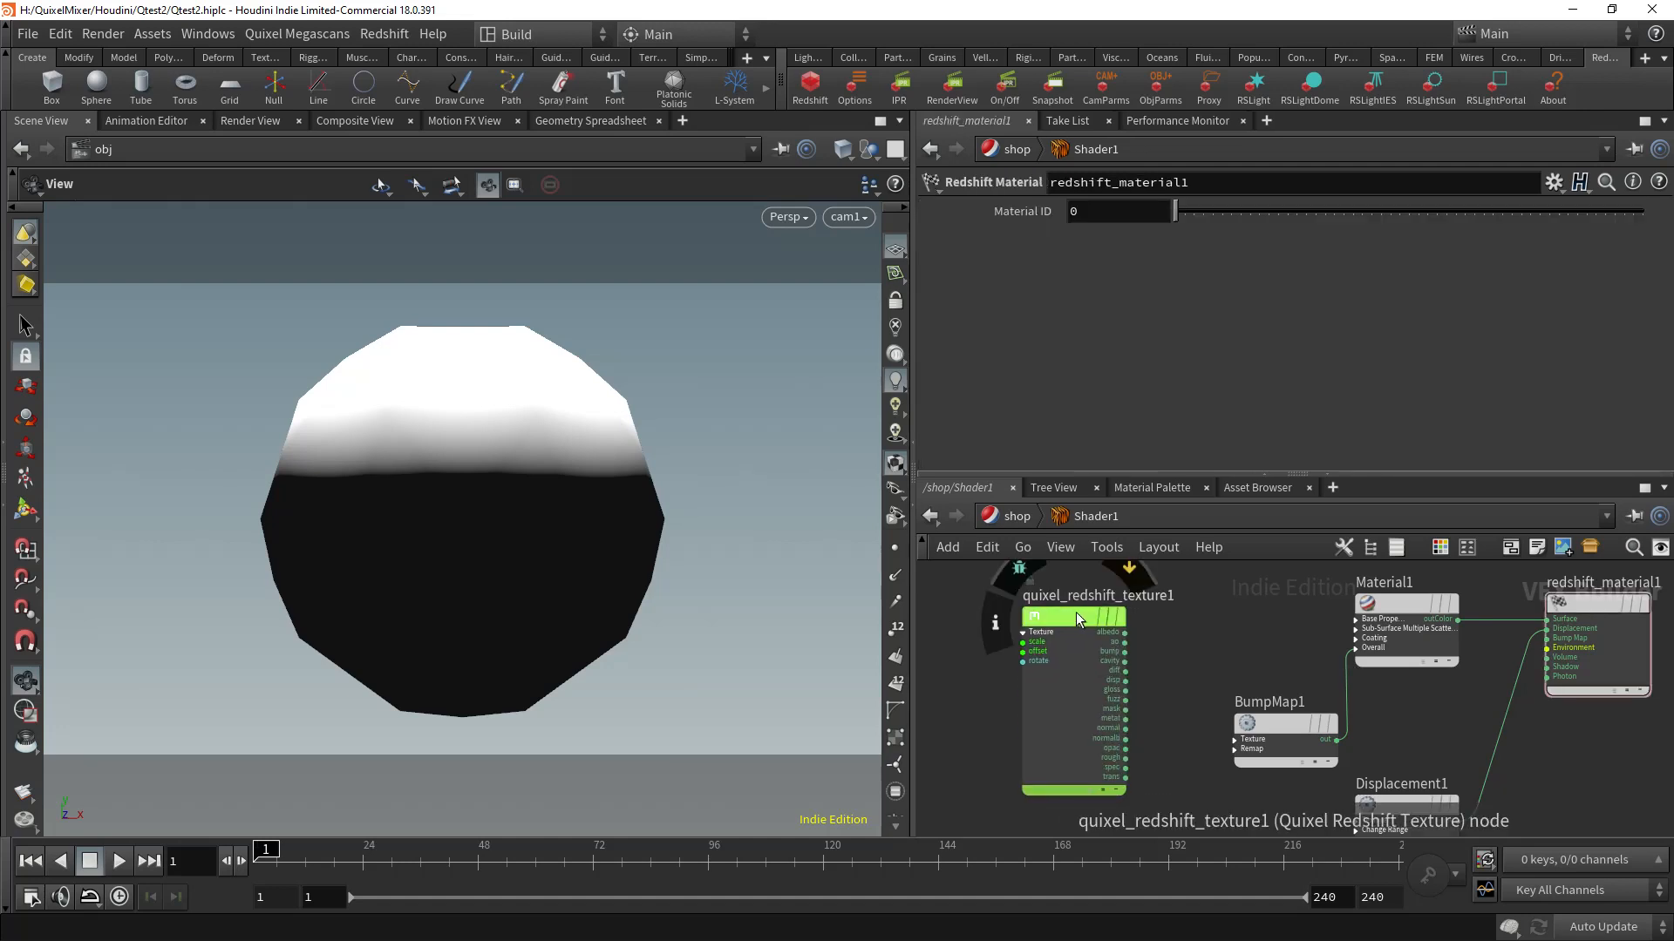
Step: Review the UV and Remap settings of quixel_redshift_texture1
click(1076, 612)
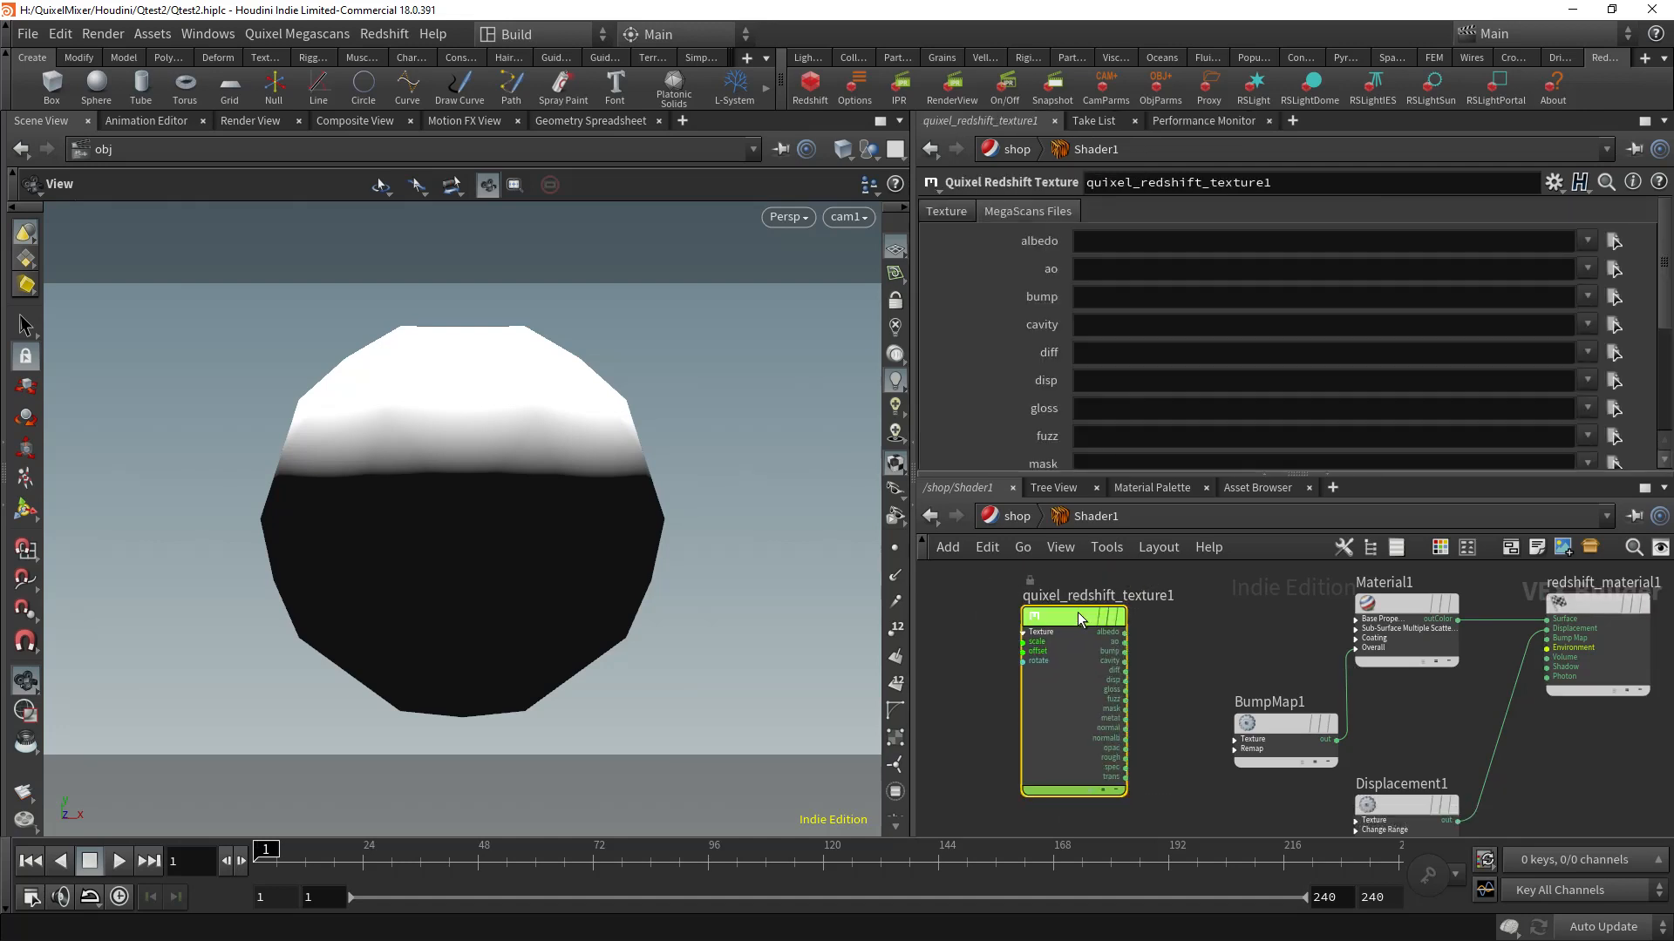
click(945, 211)
scroll(1037, 343, down, 2)
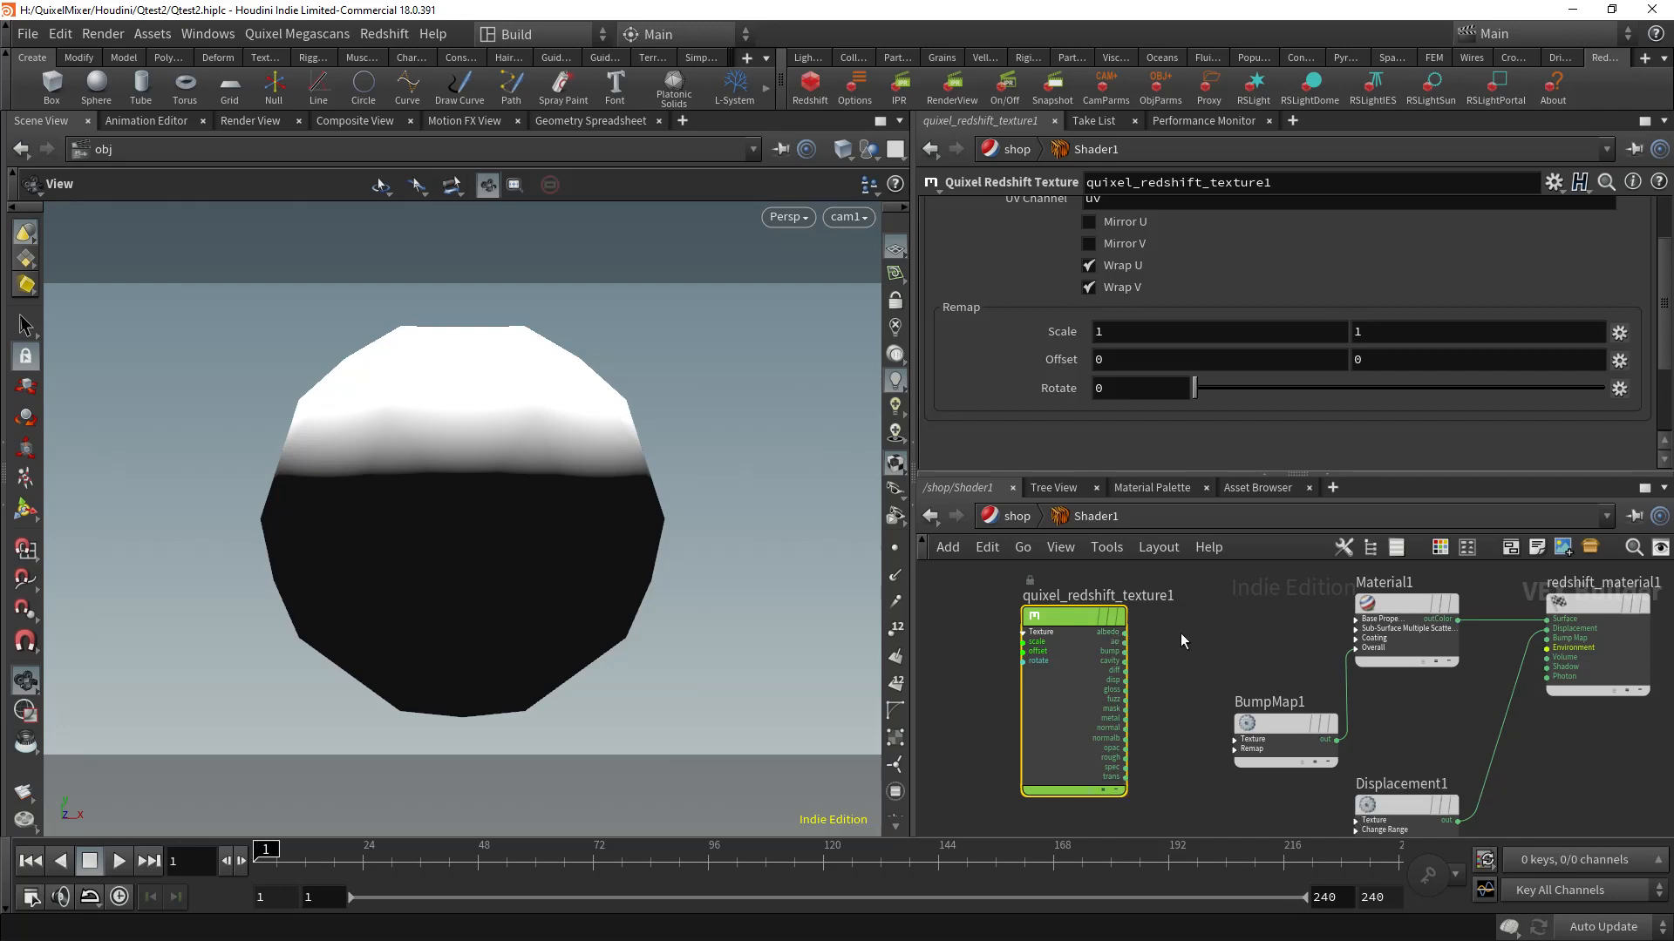
mouse_move(1085, 619)
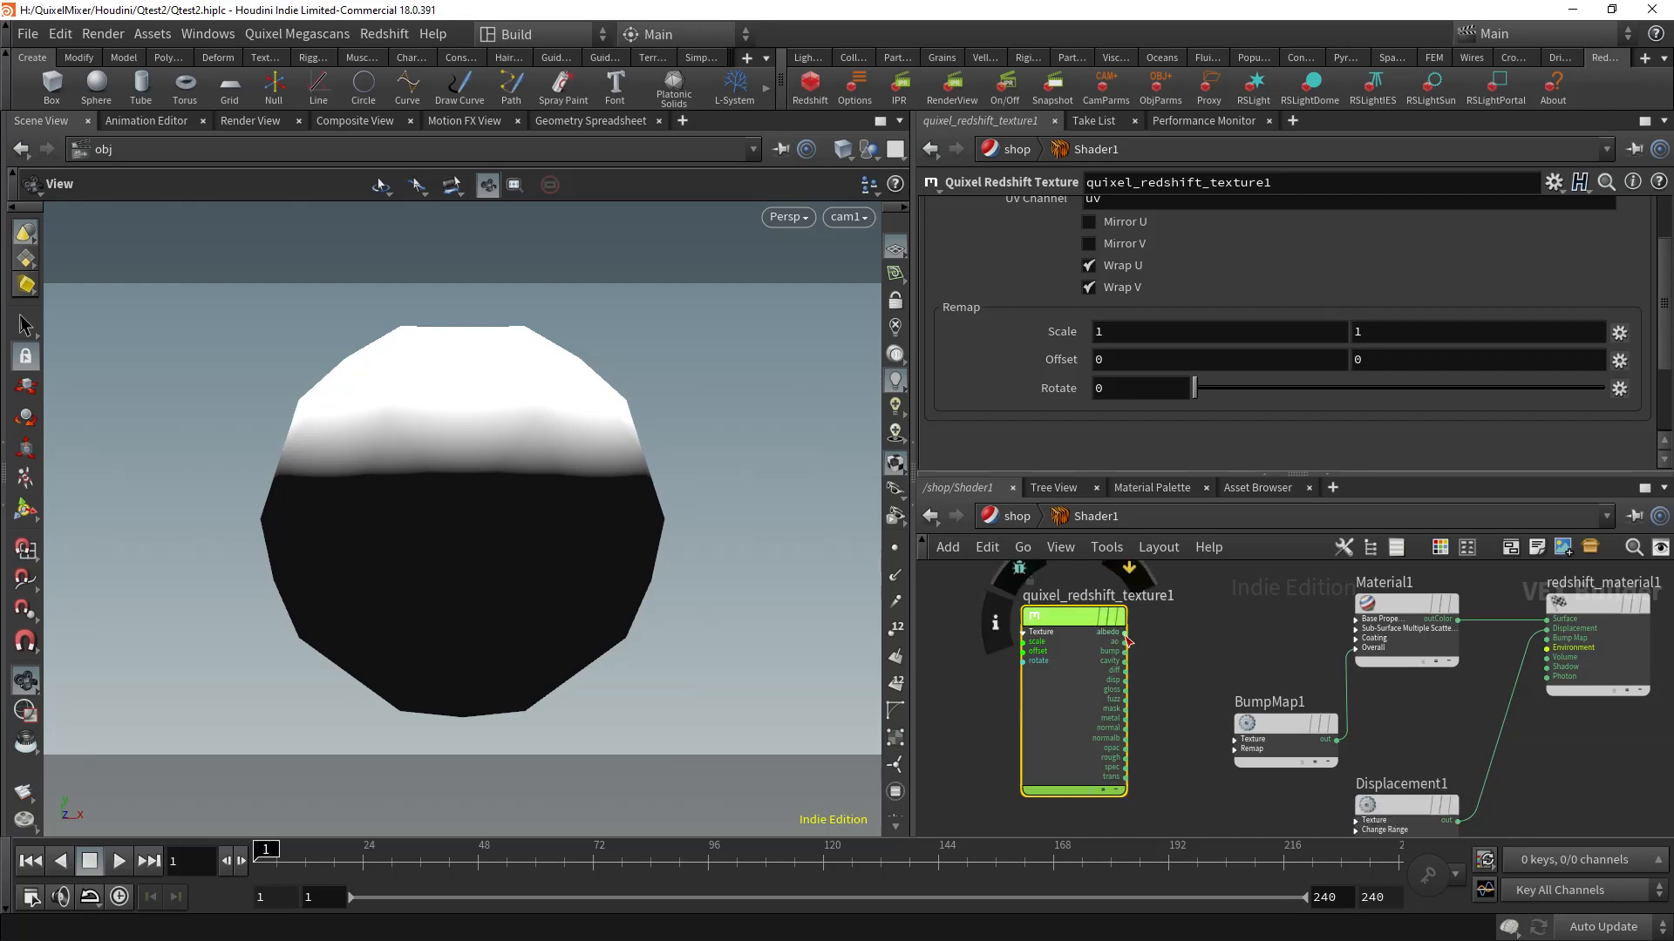
Step: Enlarge the network editor and connect the diff output of quixel_redshift_texture1 to Material1's Base Properties
middle_drag(1208, 649, 1167, 648)
scroll(1082, 670, up, 3)
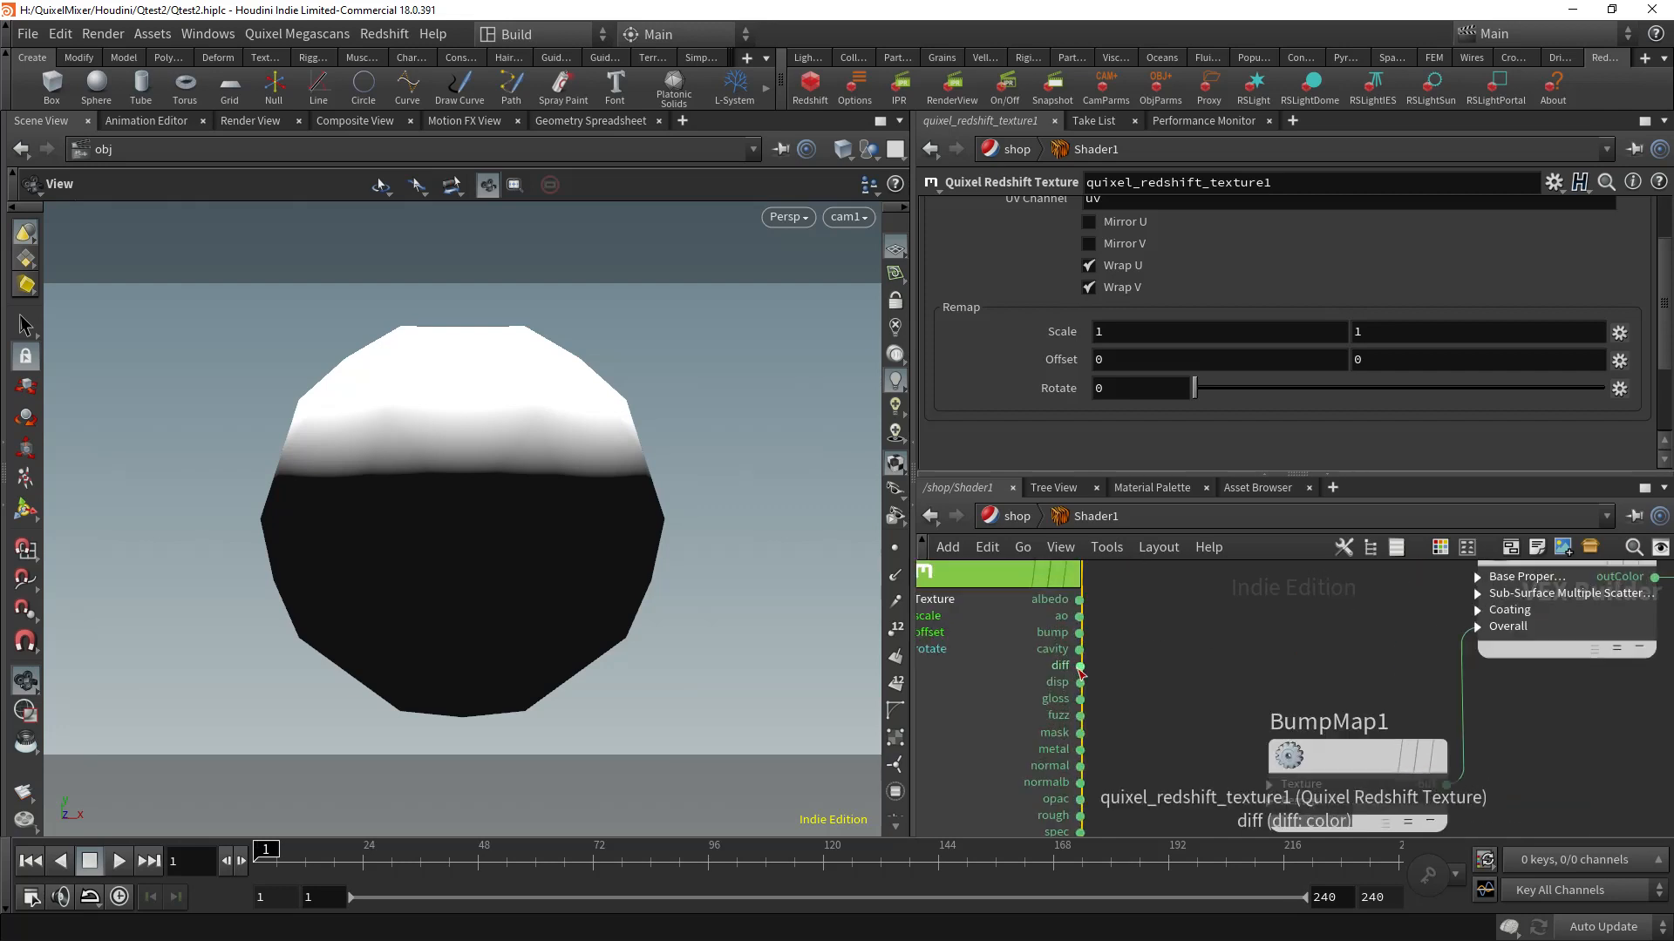
drag(1092, 474, 1091, 280)
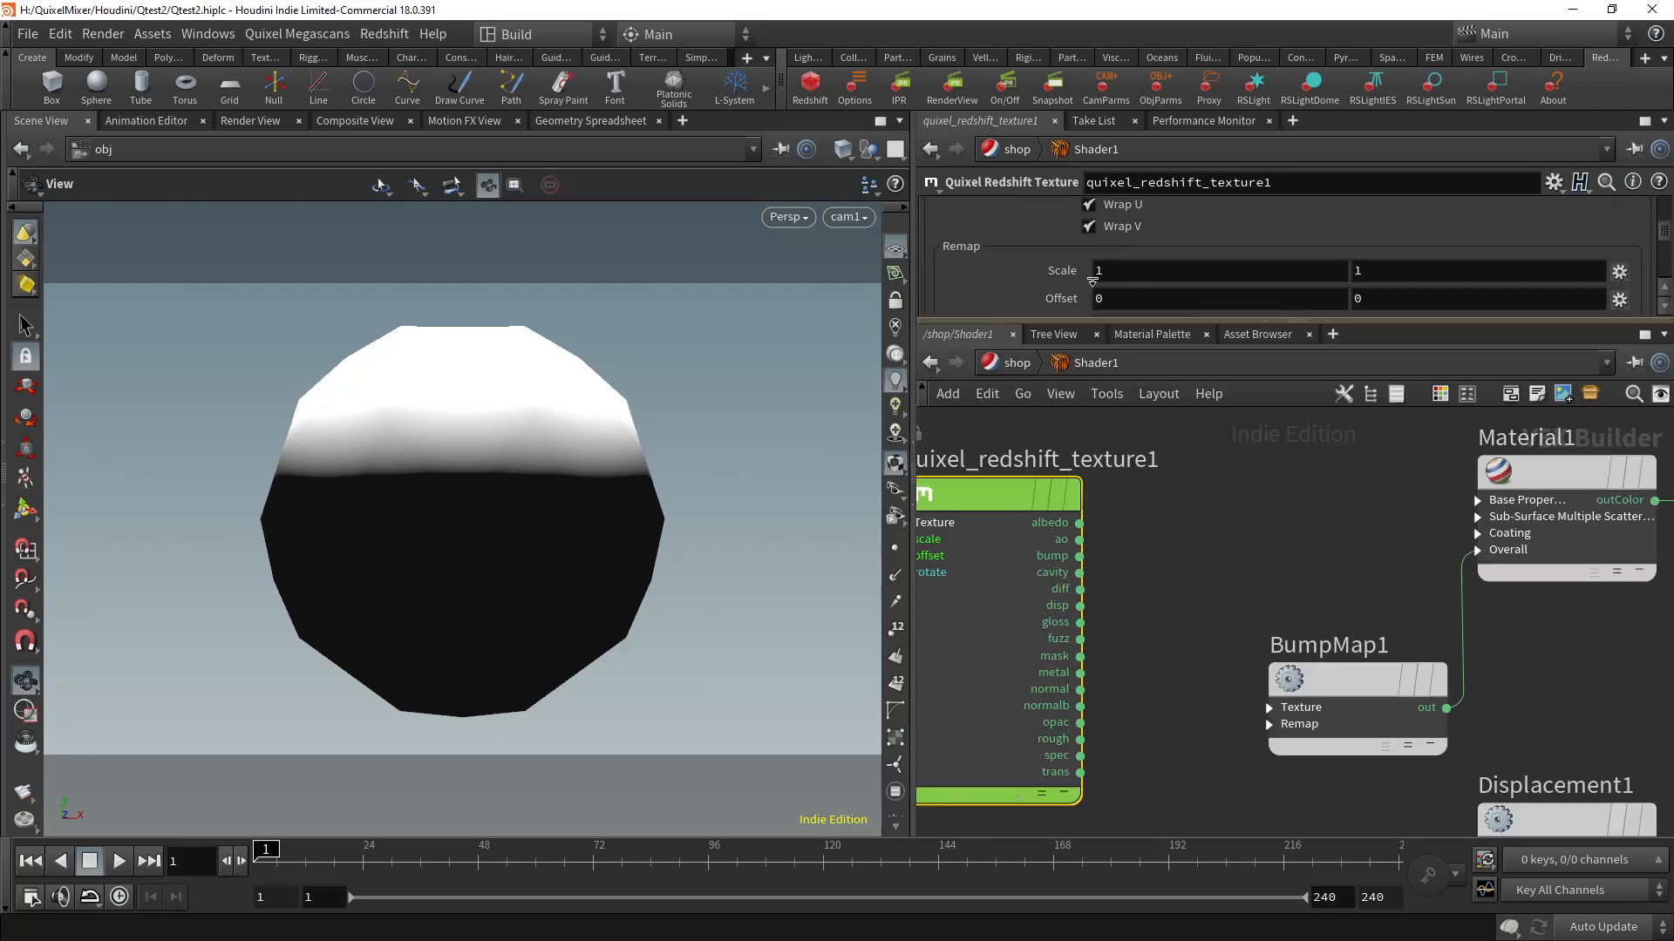
middle_drag(1164, 558, 1186, 561)
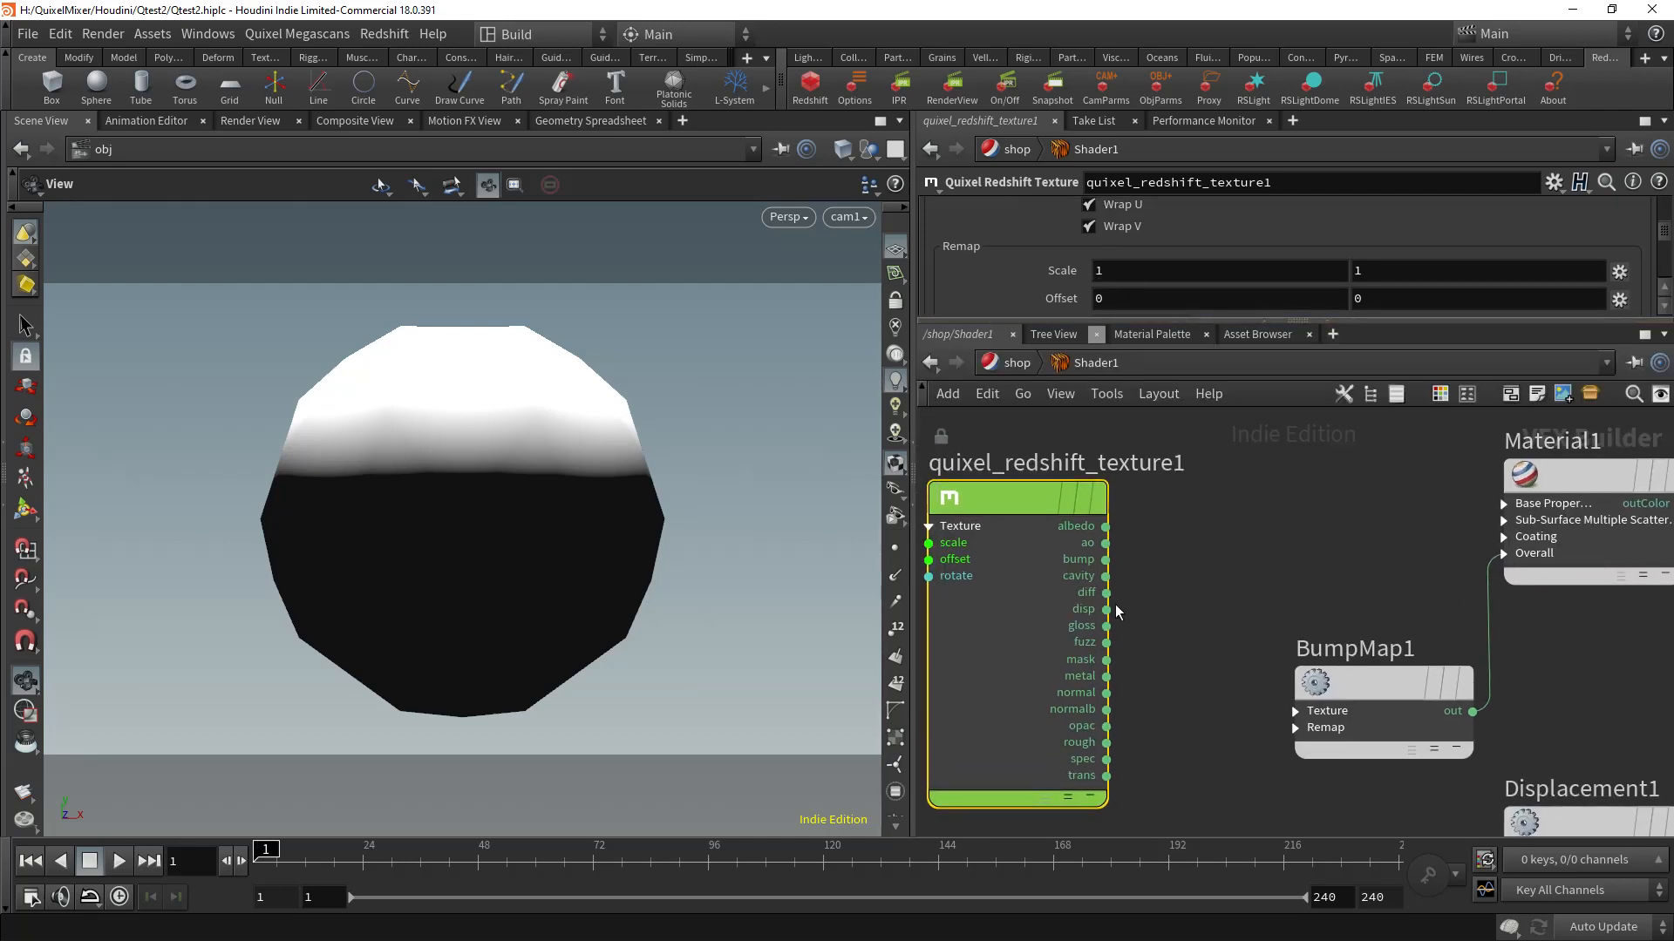
middle_drag(1196, 576, 1179, 565)
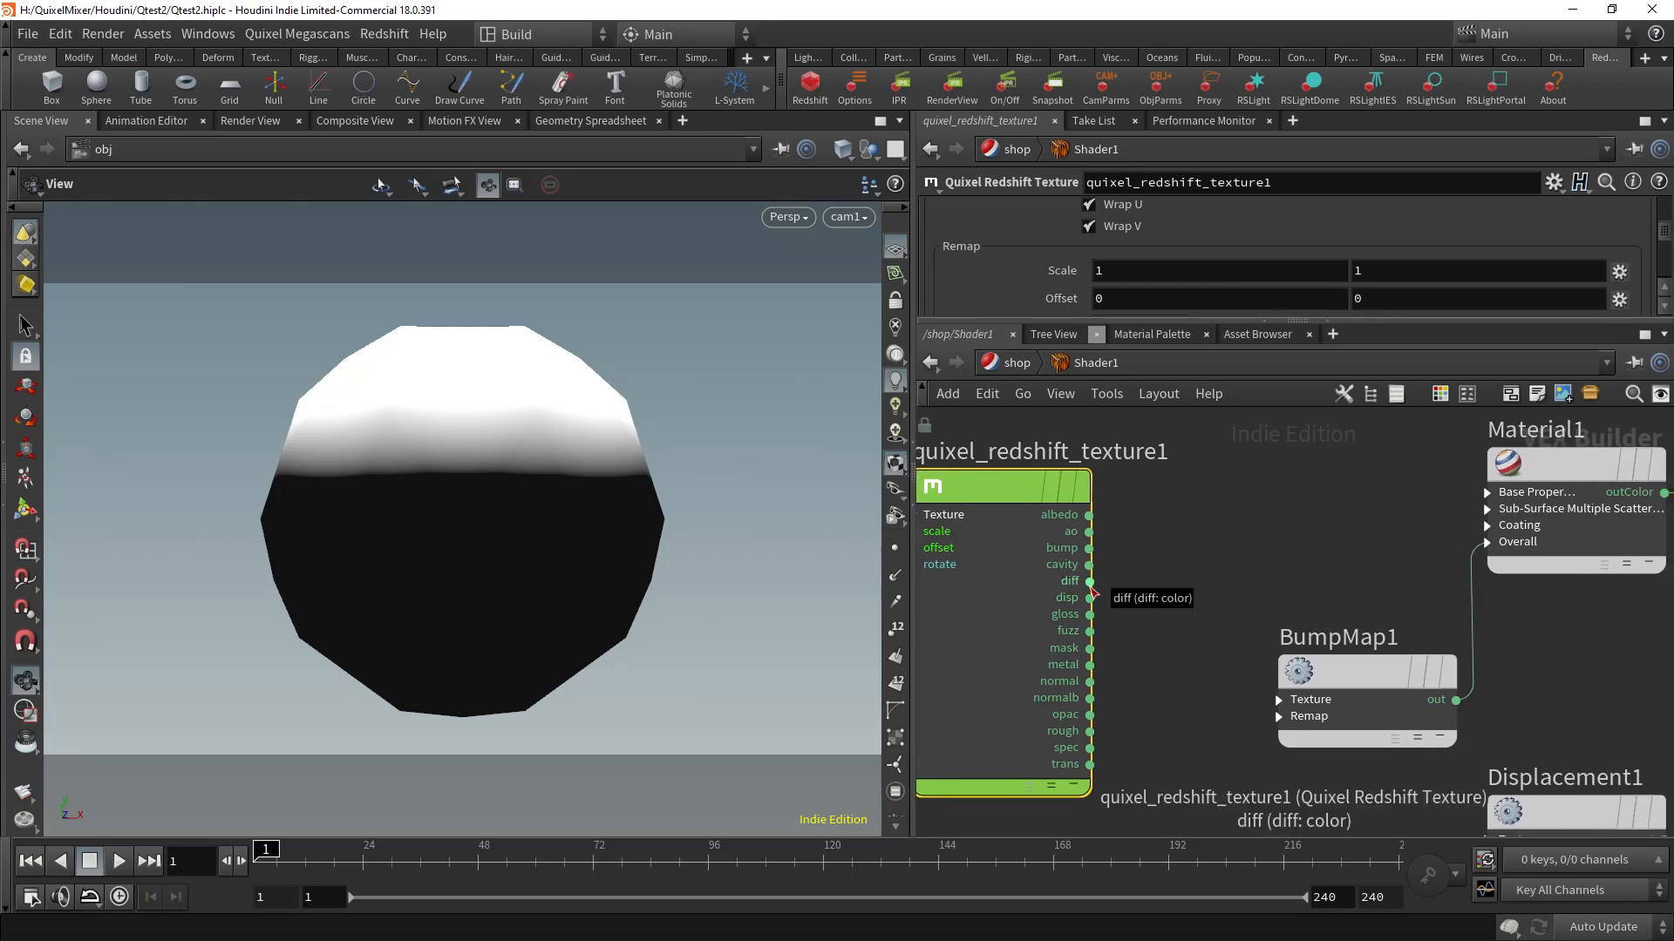
click(1091, 588)
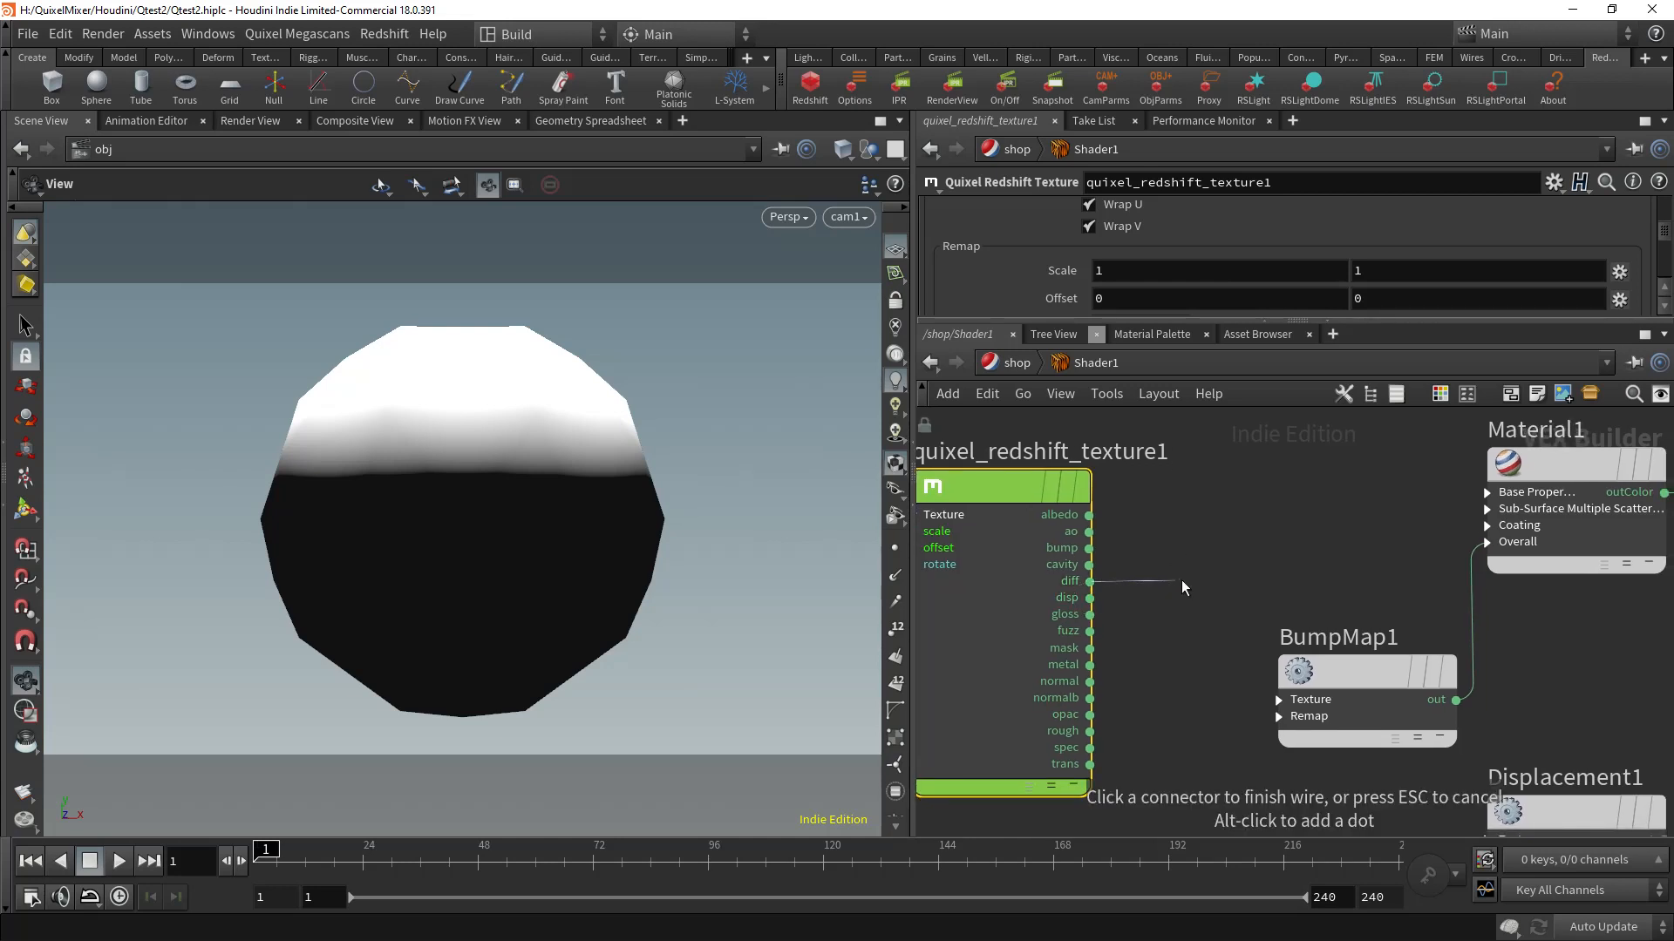
click(1467, 499)
click(1425, 43)
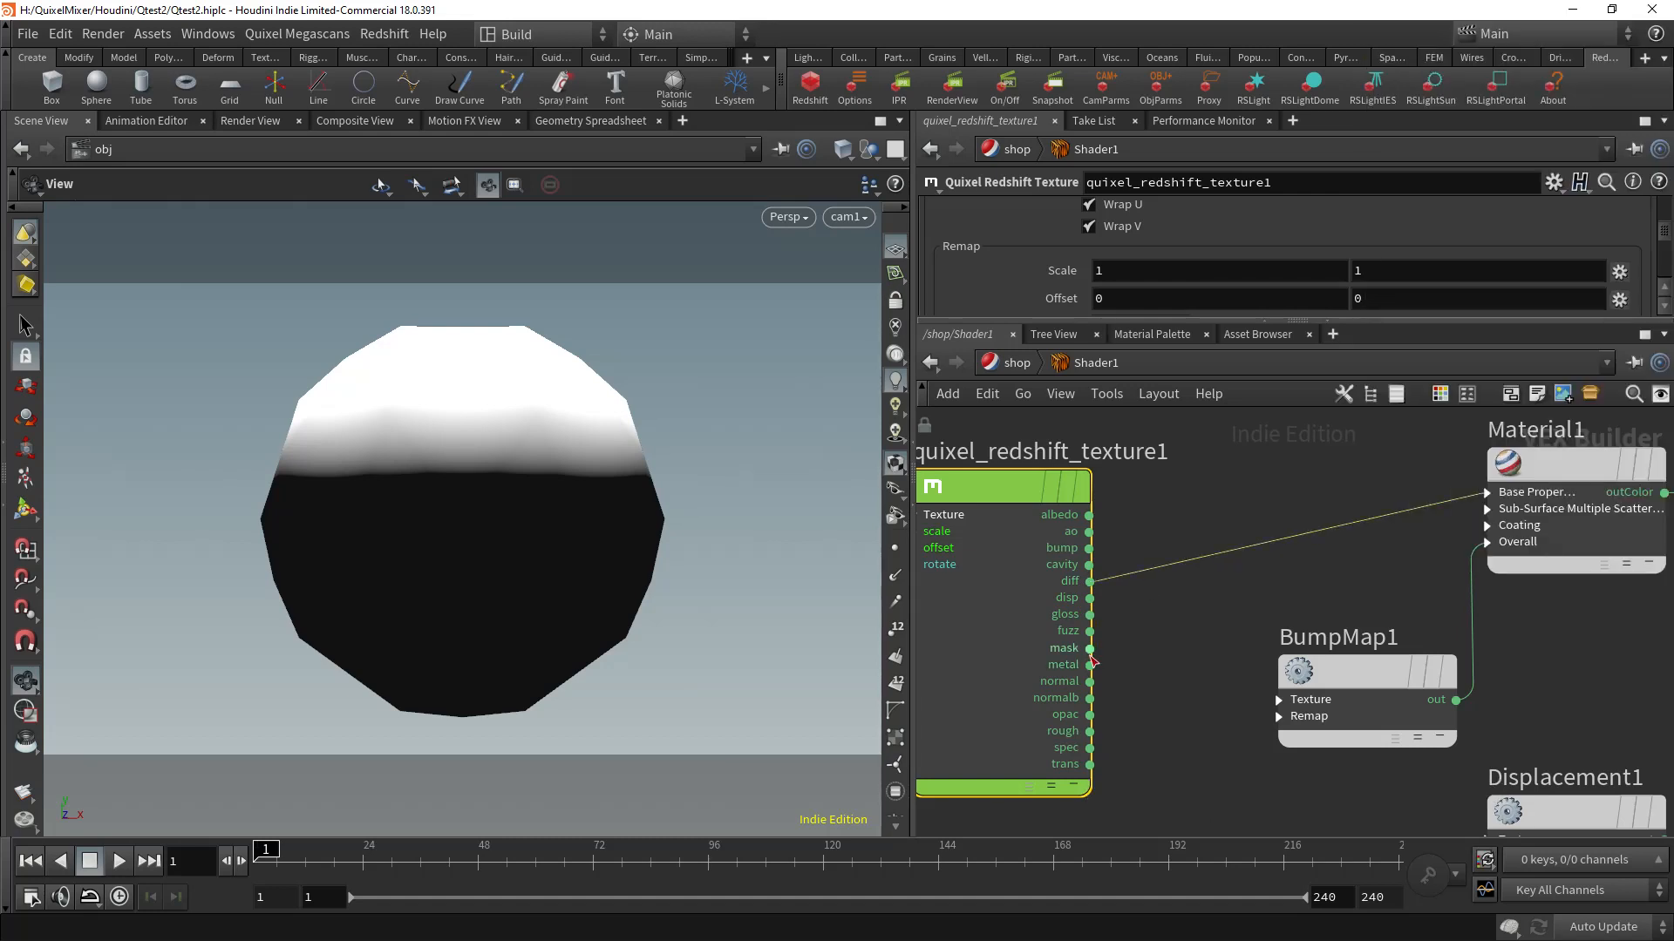
Step: Connect the normal output of quixel_redshift_texture1 to BumpMap1's Texture input
click(1091, 682)
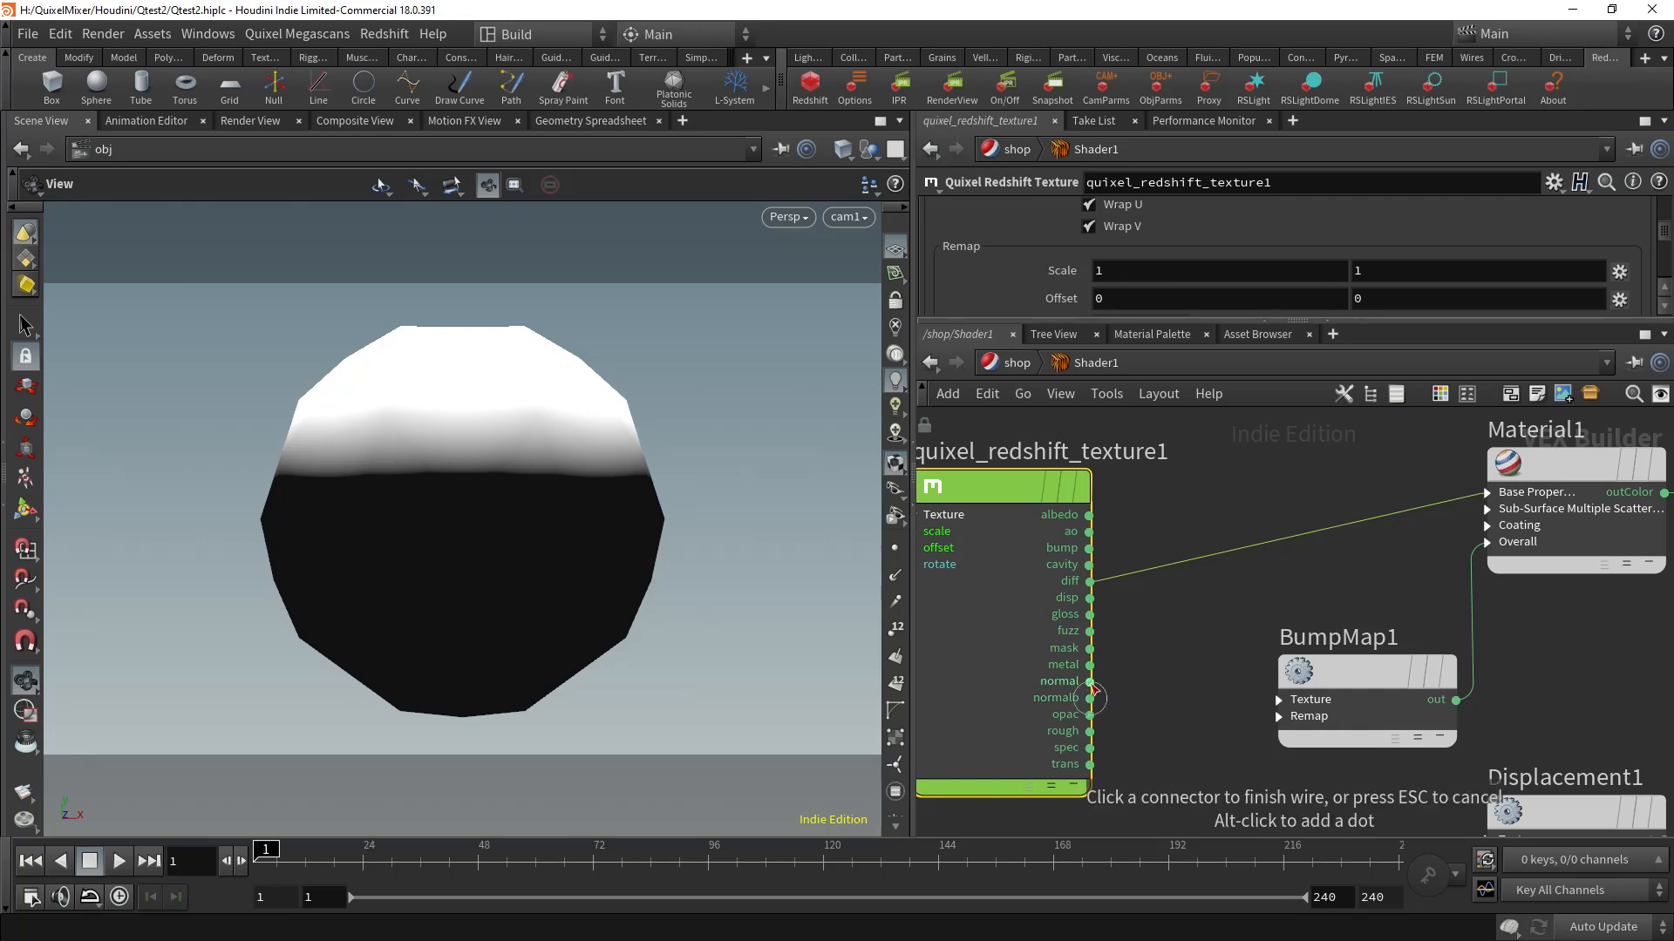
click(1278, 695)
click(1318, 734)
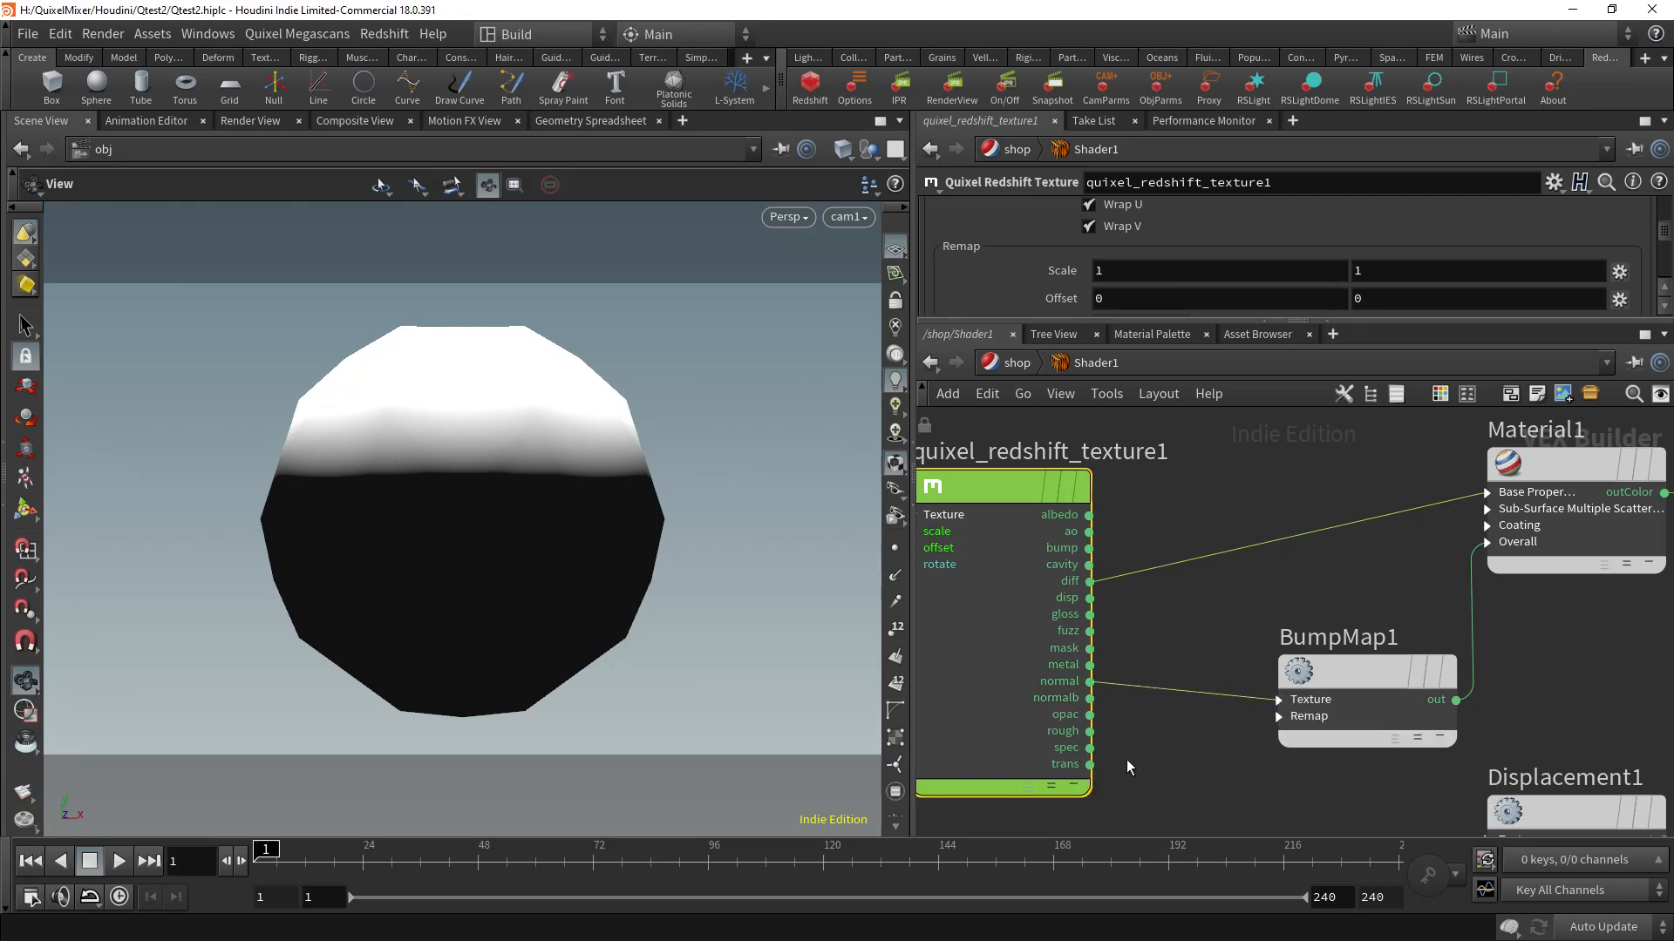
Step: Connect the rough output of quixel_redshift_texture1 to Material1's refl_roughness input
middle_drag(1133, 758, 1091, 714)
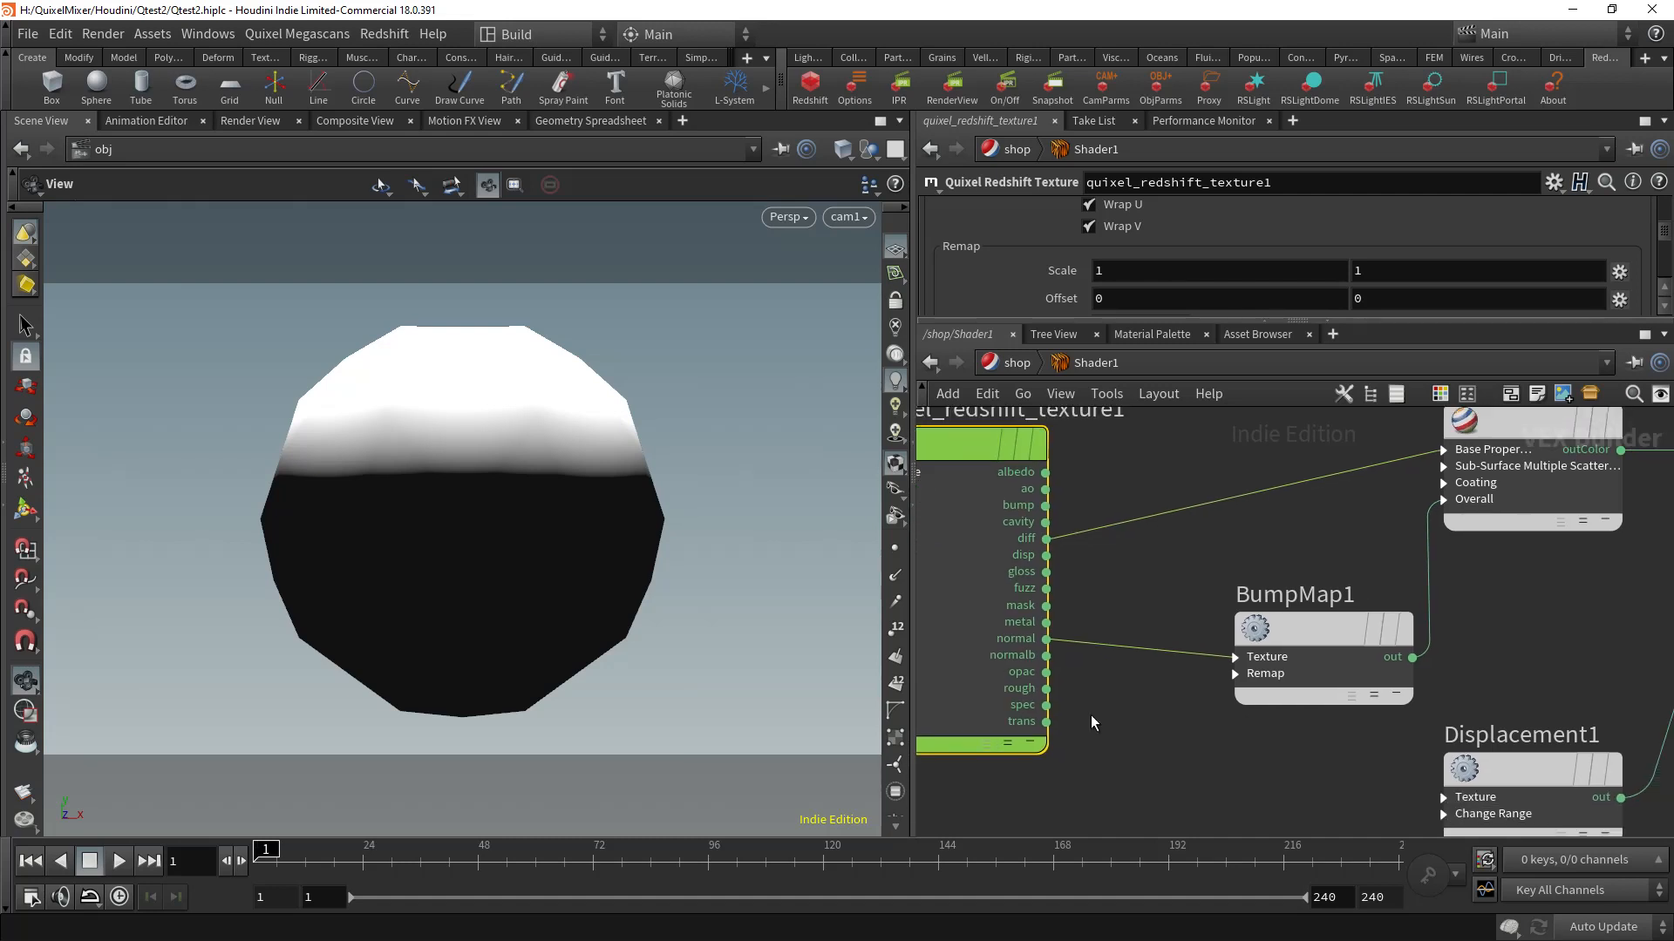
click(1045, 688)
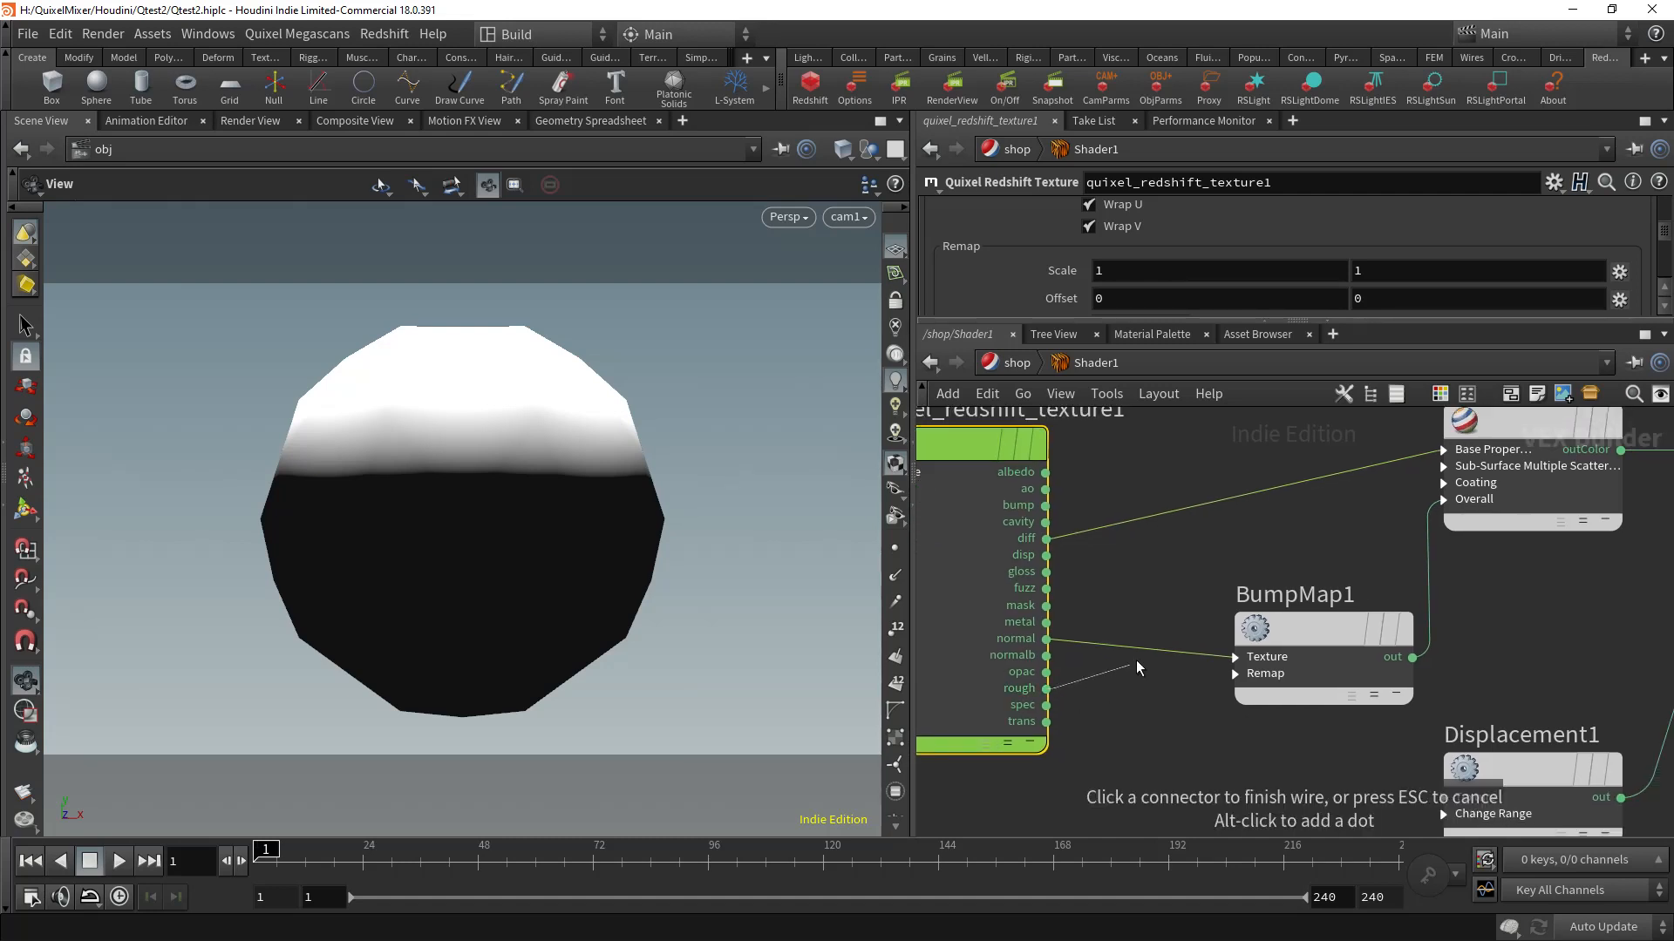
click(1439, 450)
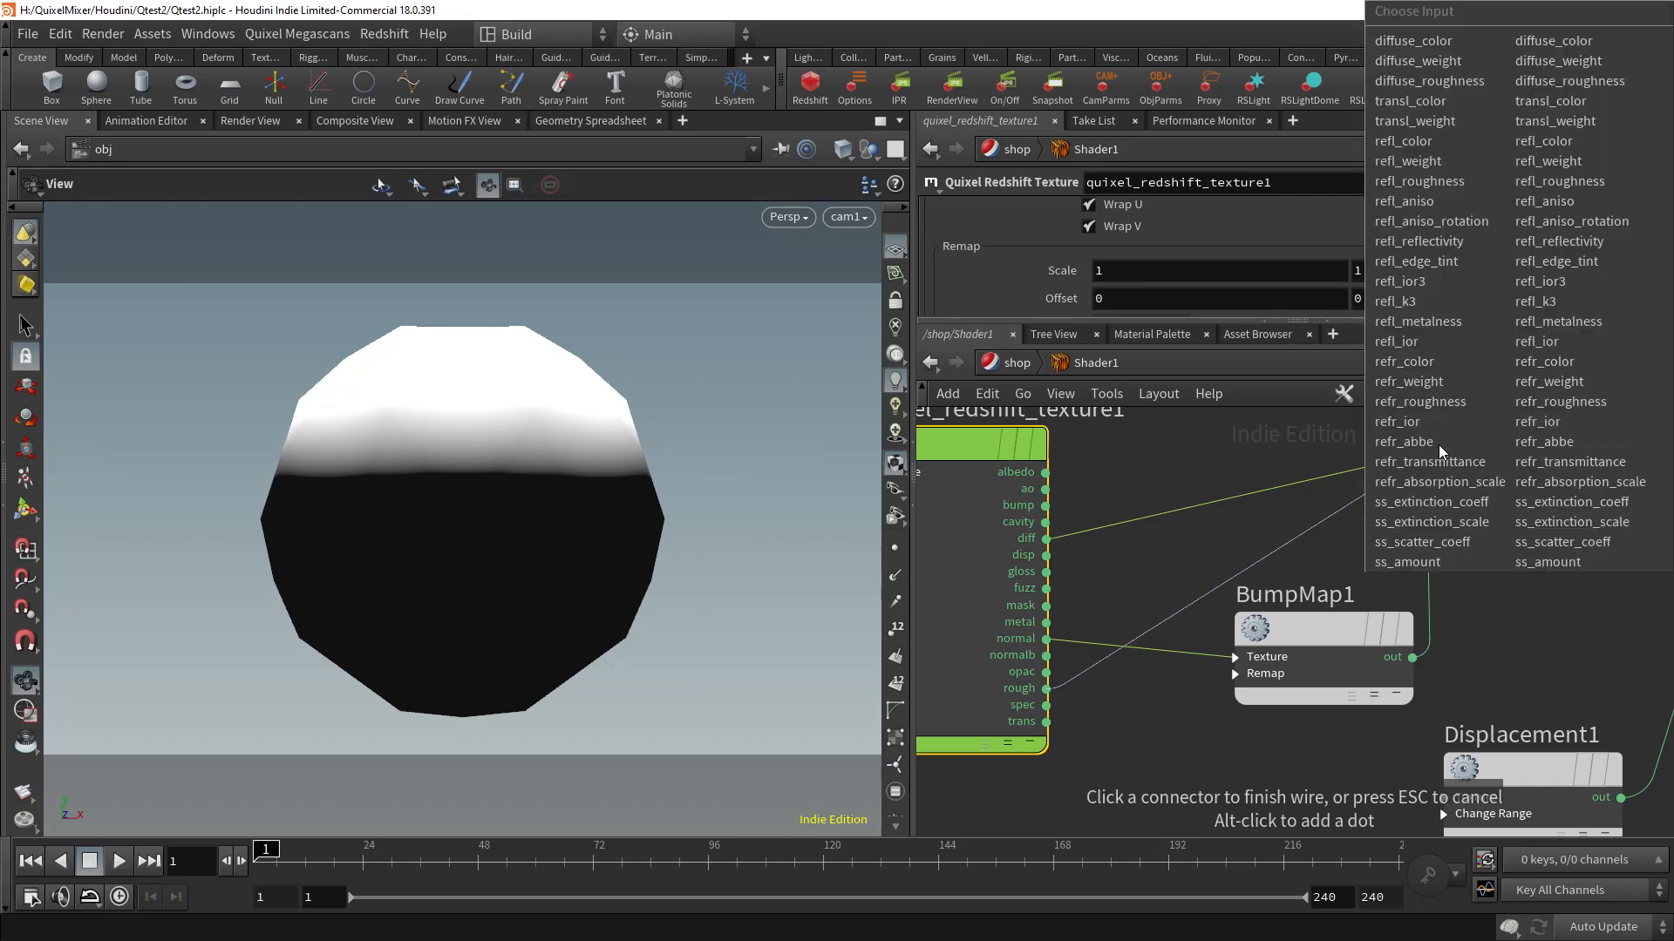
click(1433, 180)
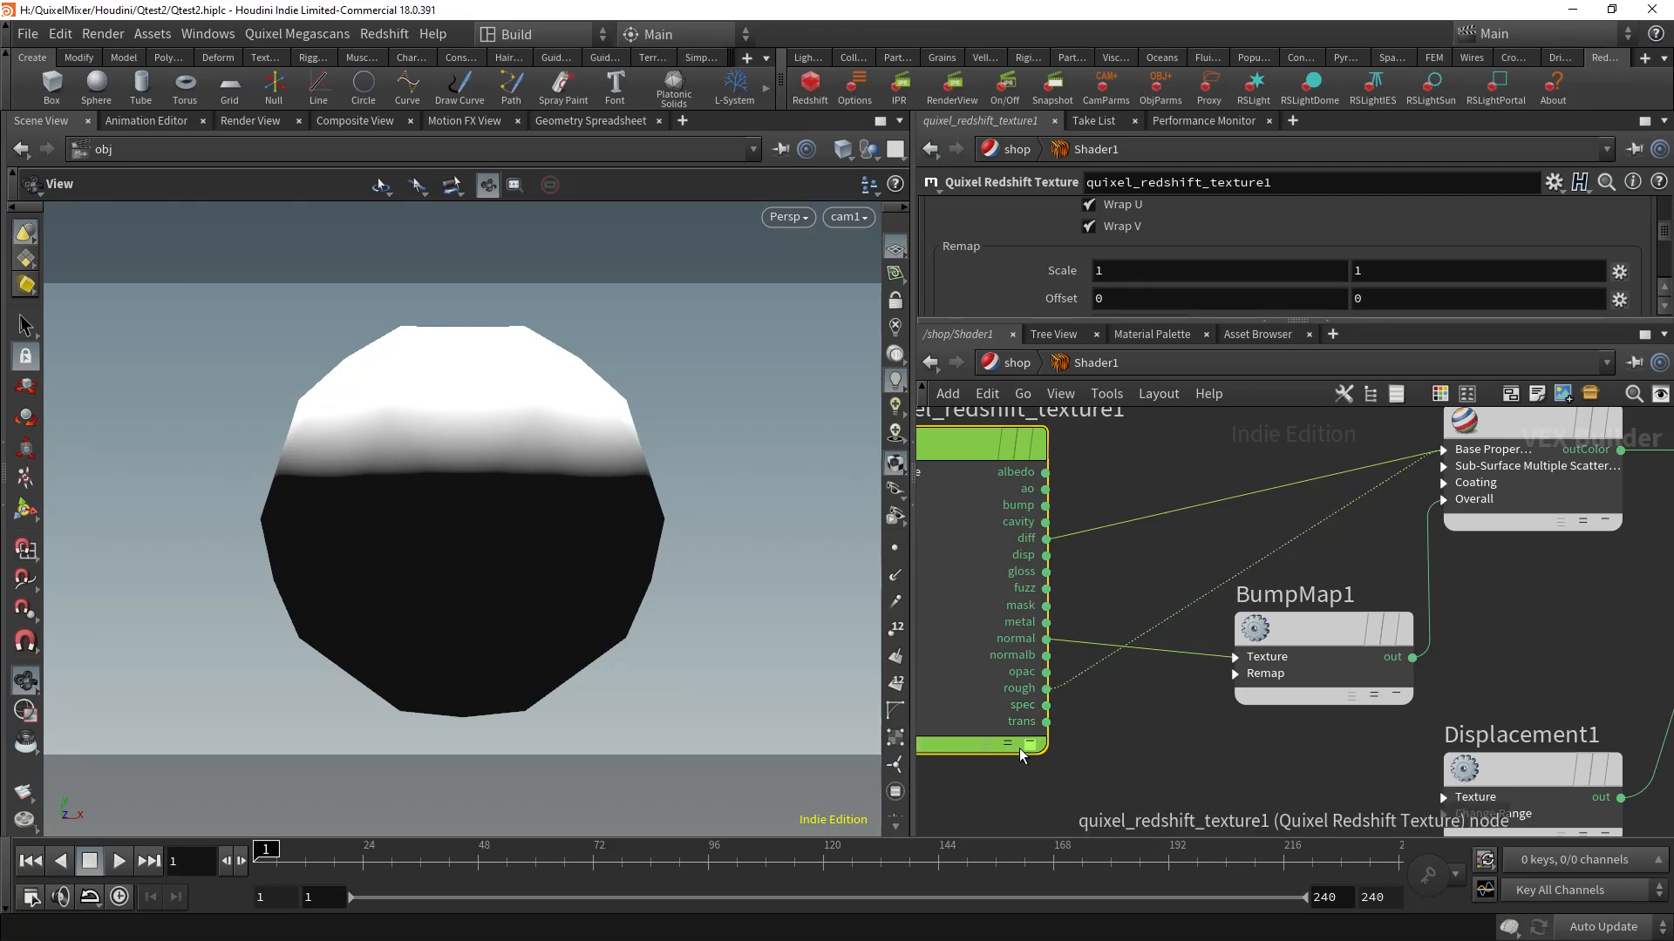
Step: Connect the disp output of quixel_redshift_texture1 to Displacement1's texMap input
mouse_move(1130, 739)
middle_down()
mouse_move(1124, 673)
mouse_move(1142, 716)
middle_up()
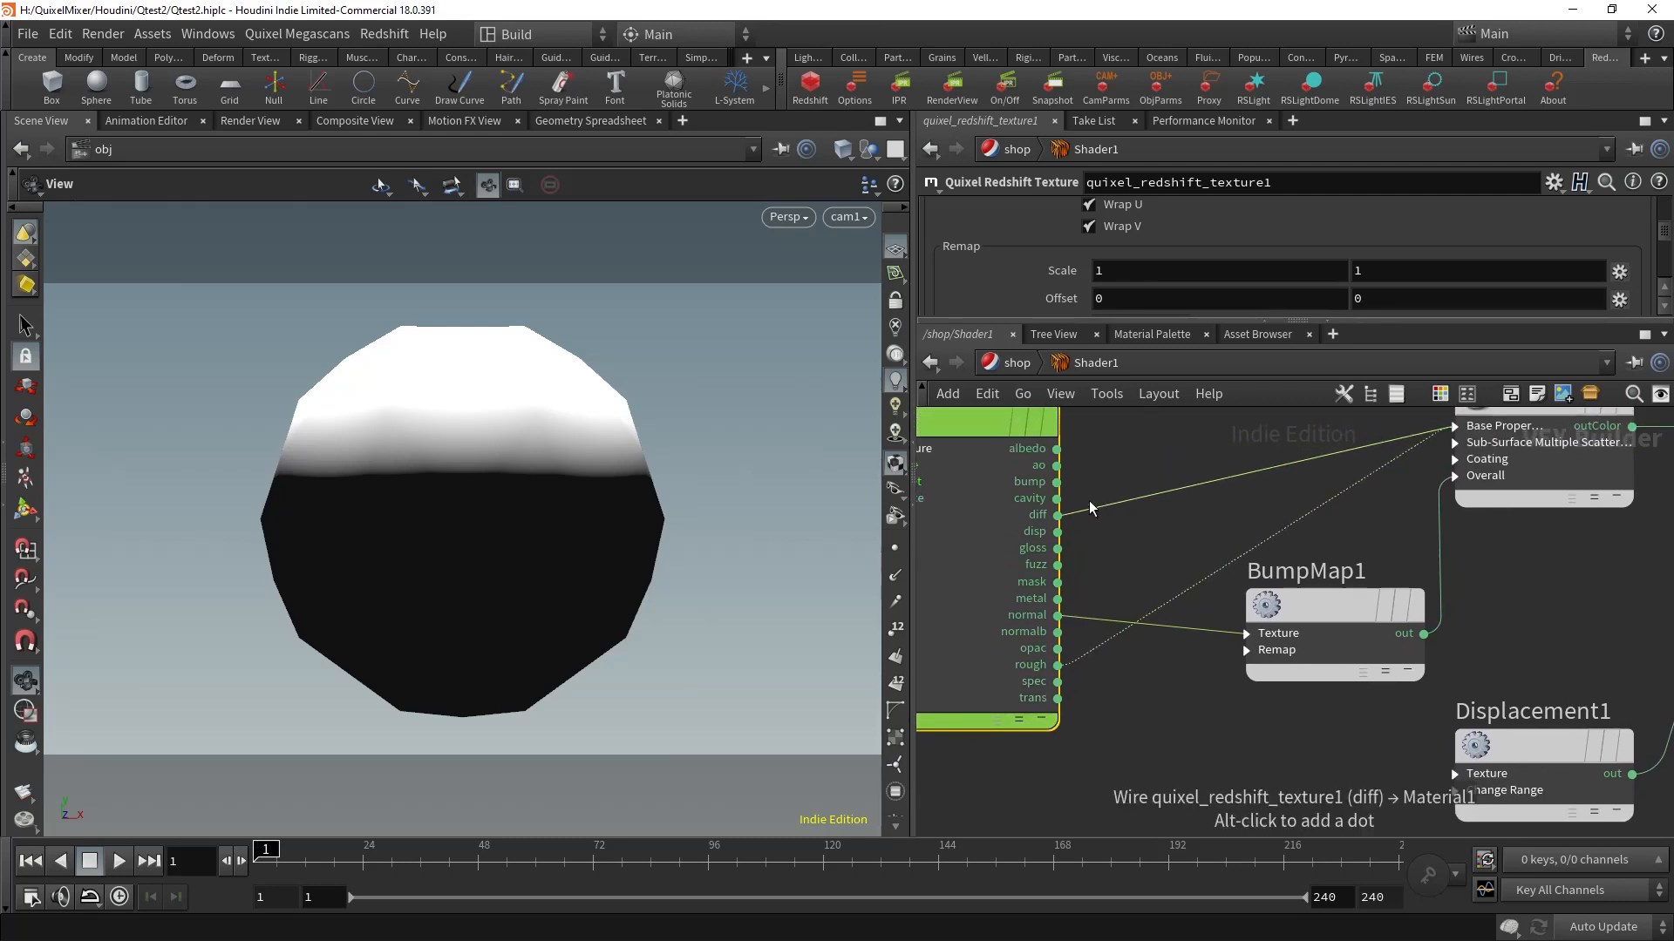
click(1058, 533)
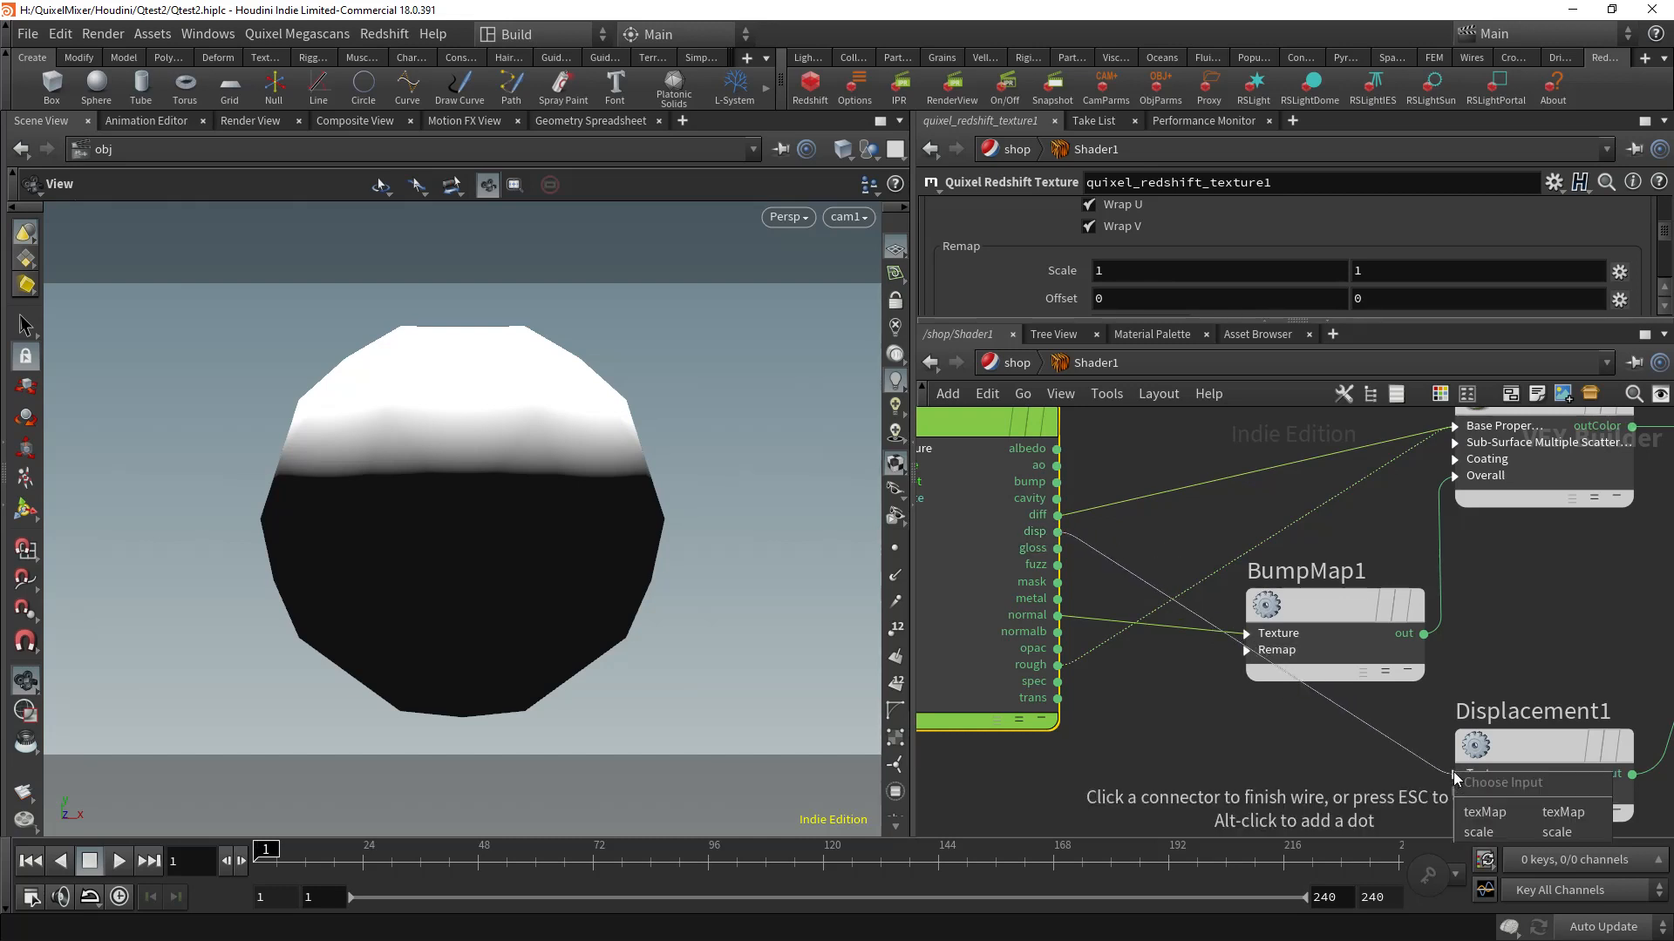
click(1491, 812)
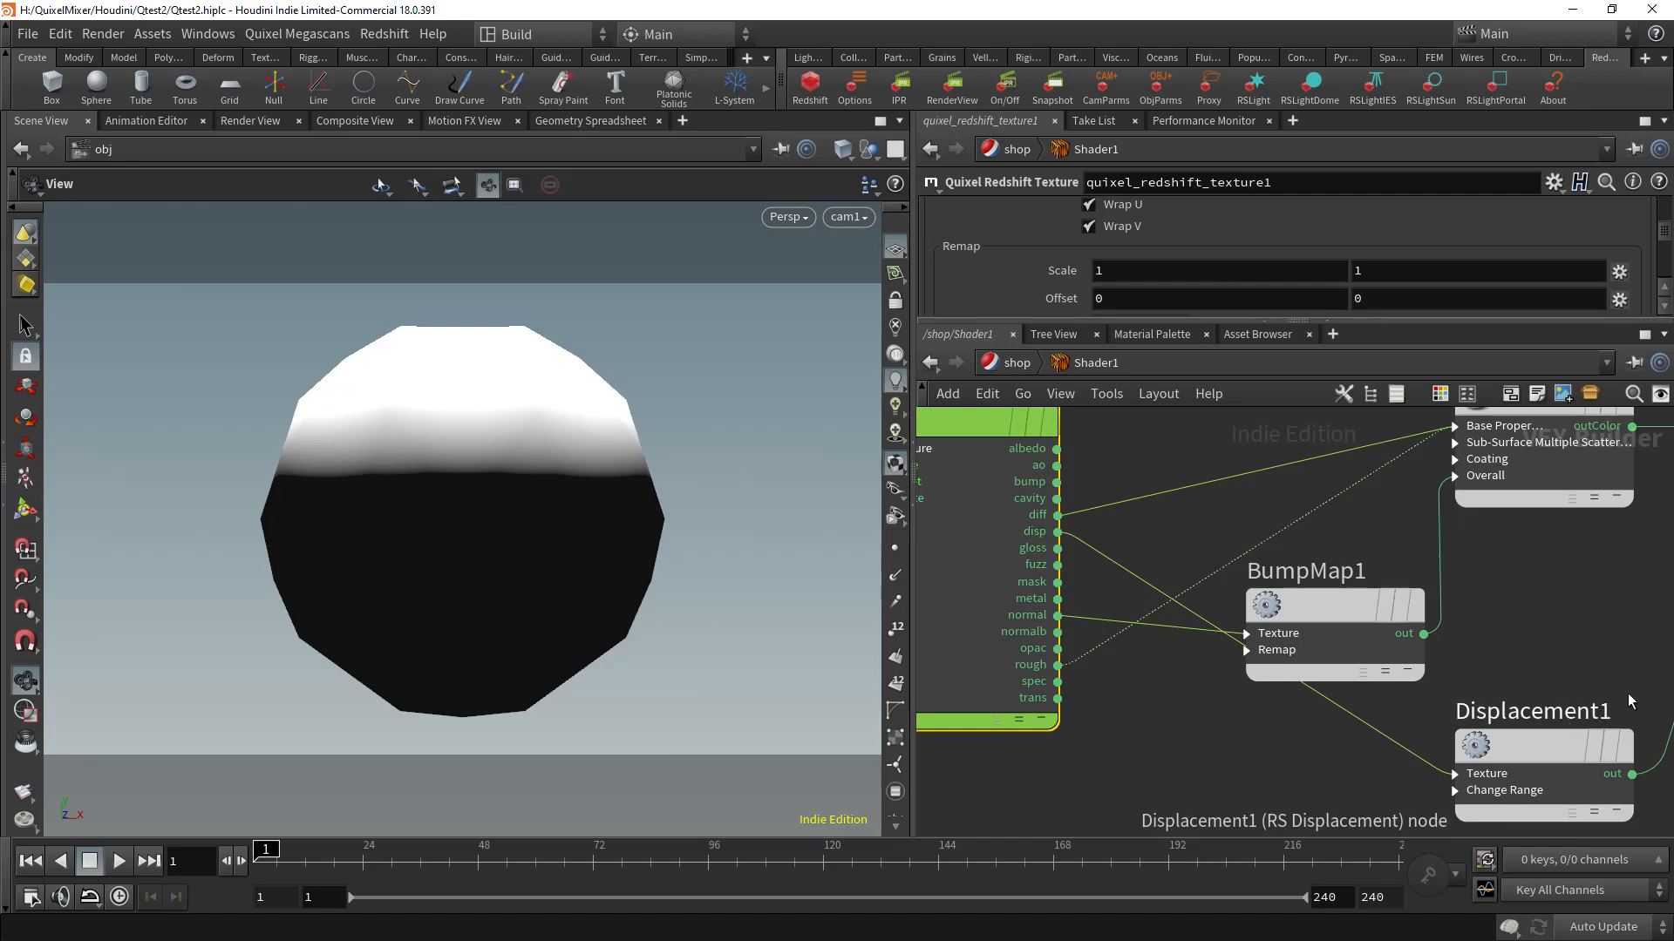
Step: Reposition the Displacement1 node directly below BumpMap1 in the shader network
scroll(1559, 596, down, 2)
middle_drag(1554, 597, 1472, 602)
drag(1449, 725, 1278, 760)
middle_drag(1379, 642, 1424, 634)
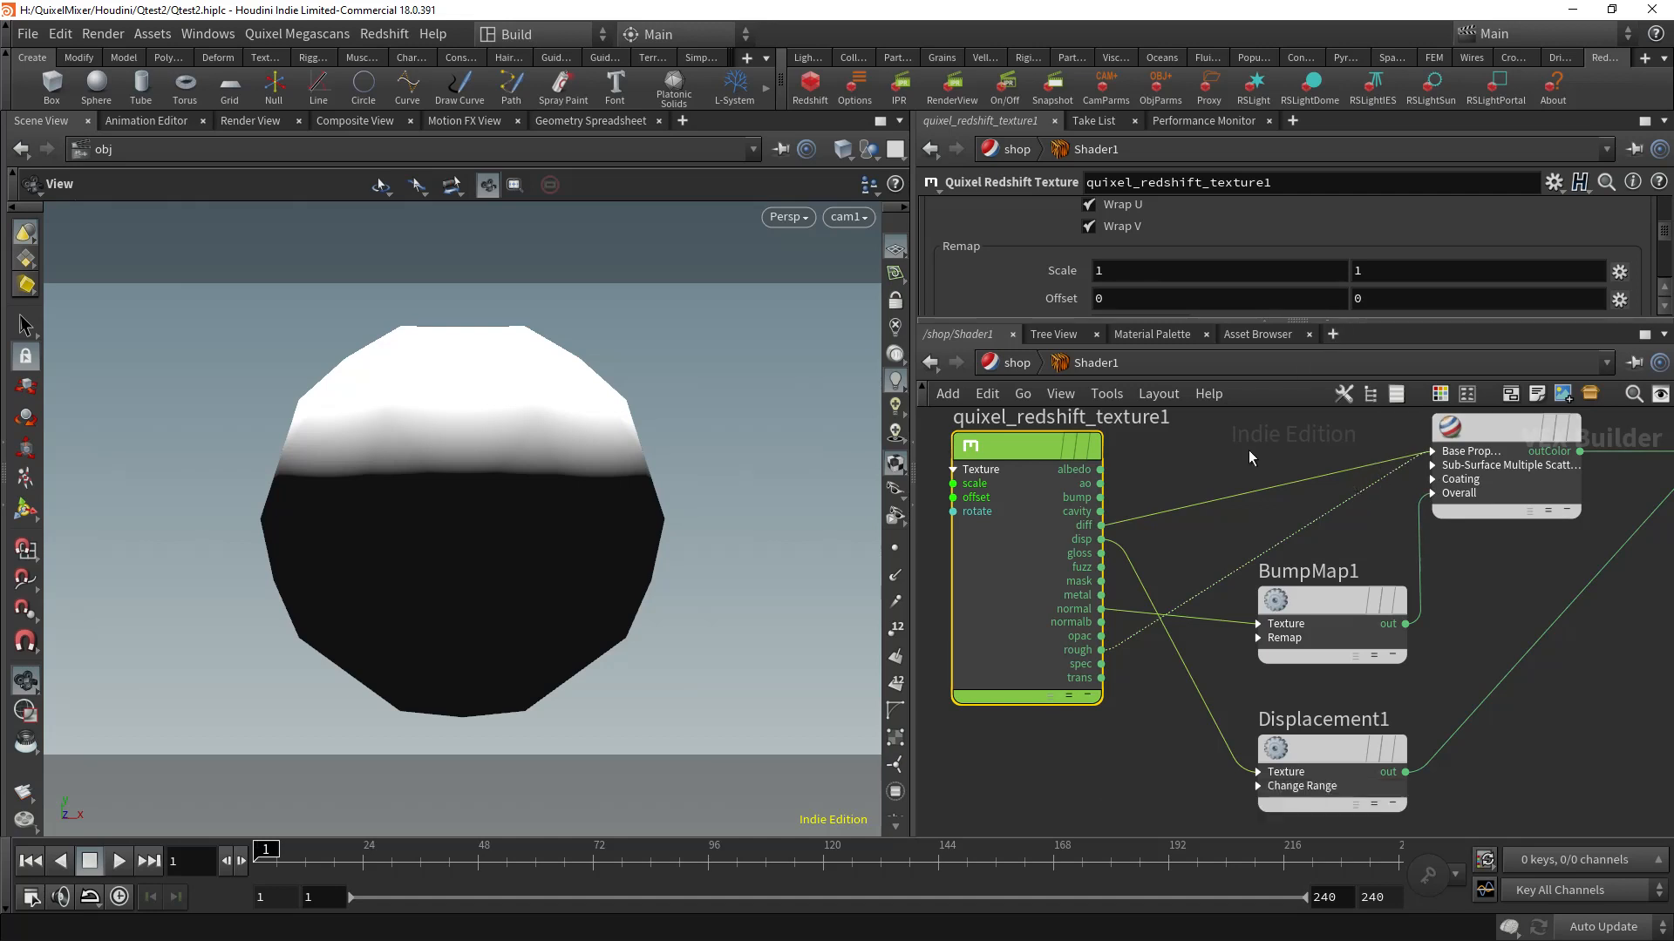
Step: Enlarge the parameter area of quixel_redshift_texture1 and show its MegaScans file settings
middle_drag(1187, 476, 1212, 556)
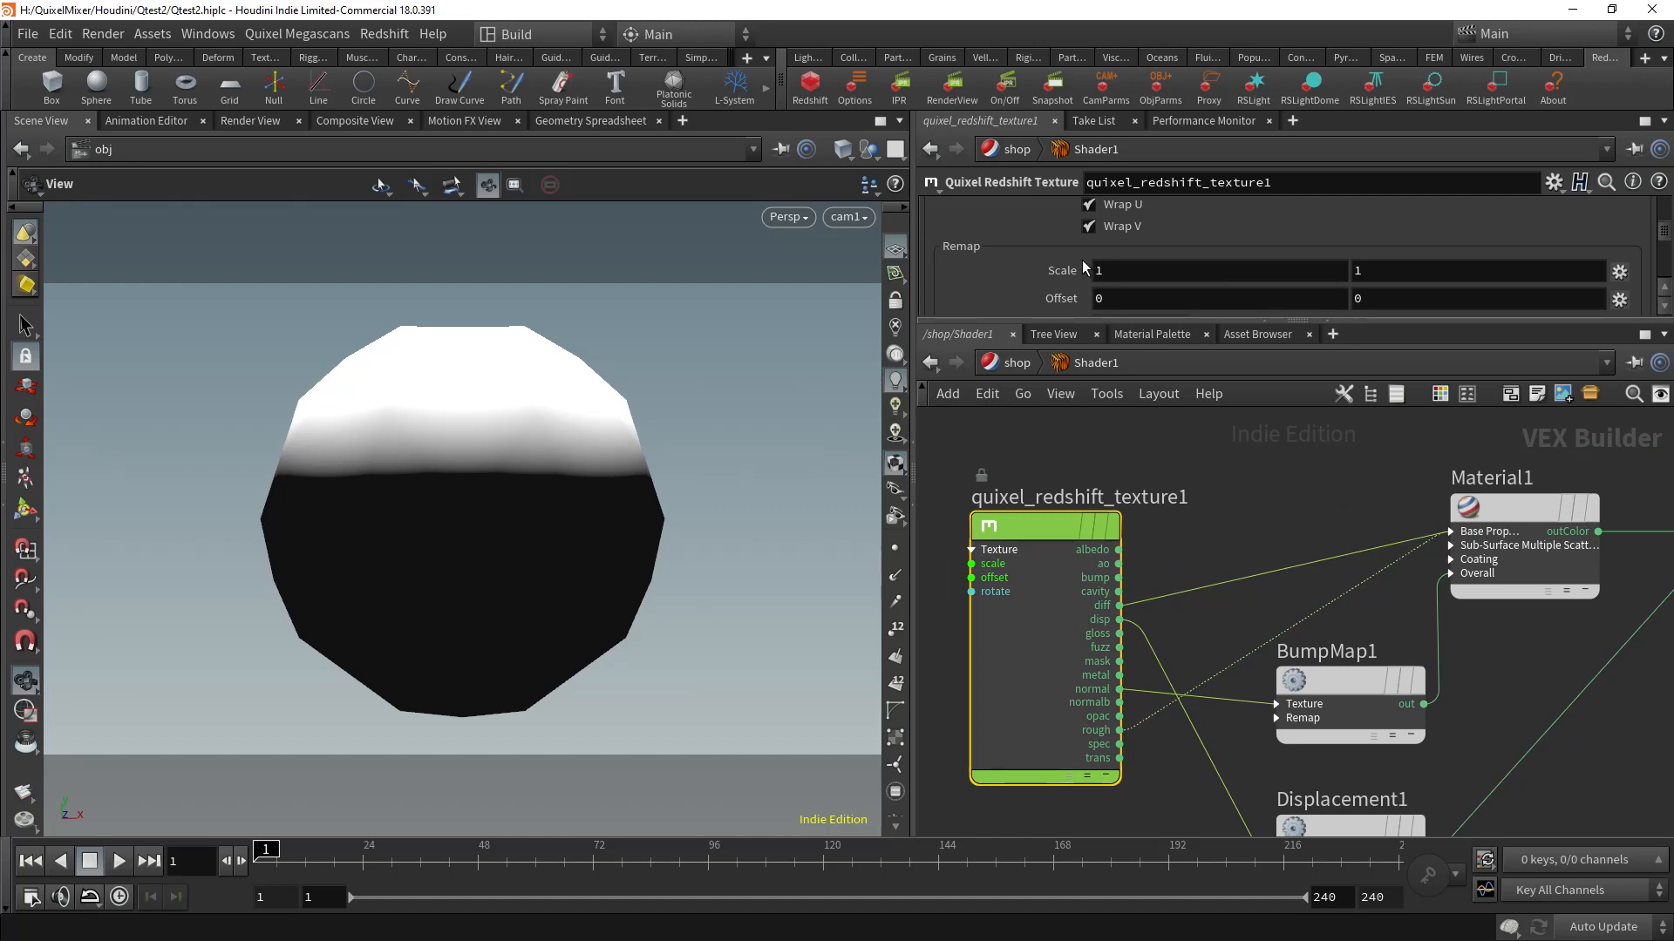
drag(1100, 325, 1111, 485)
scroll(976, 274, up, 2)
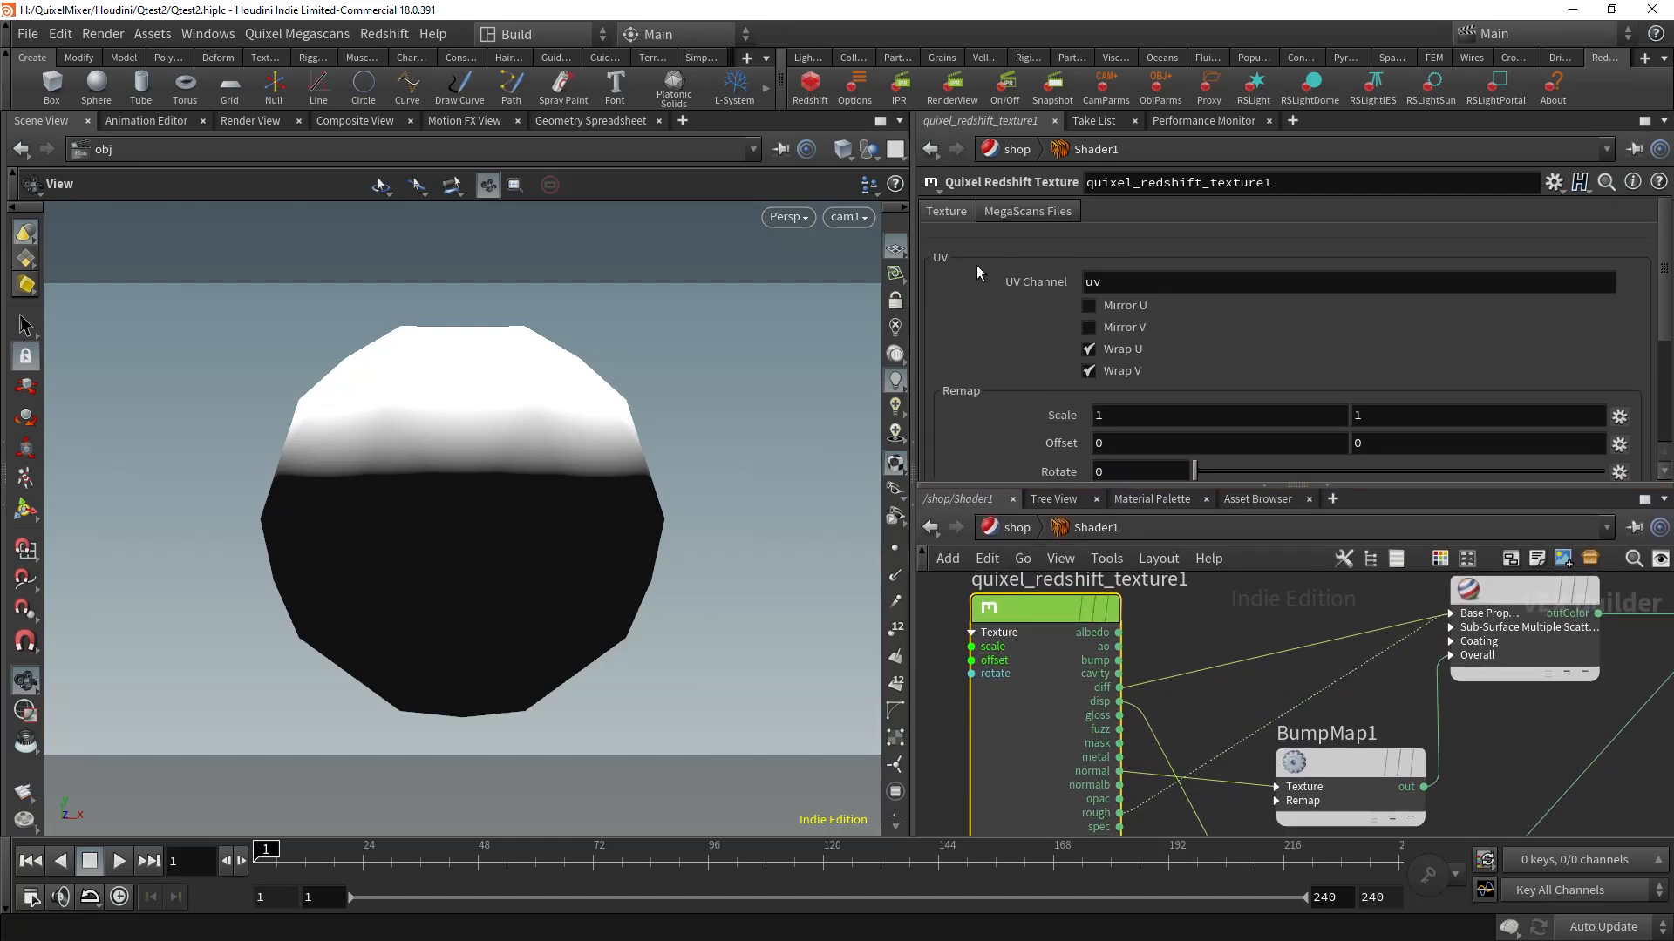
click(1036, 211)
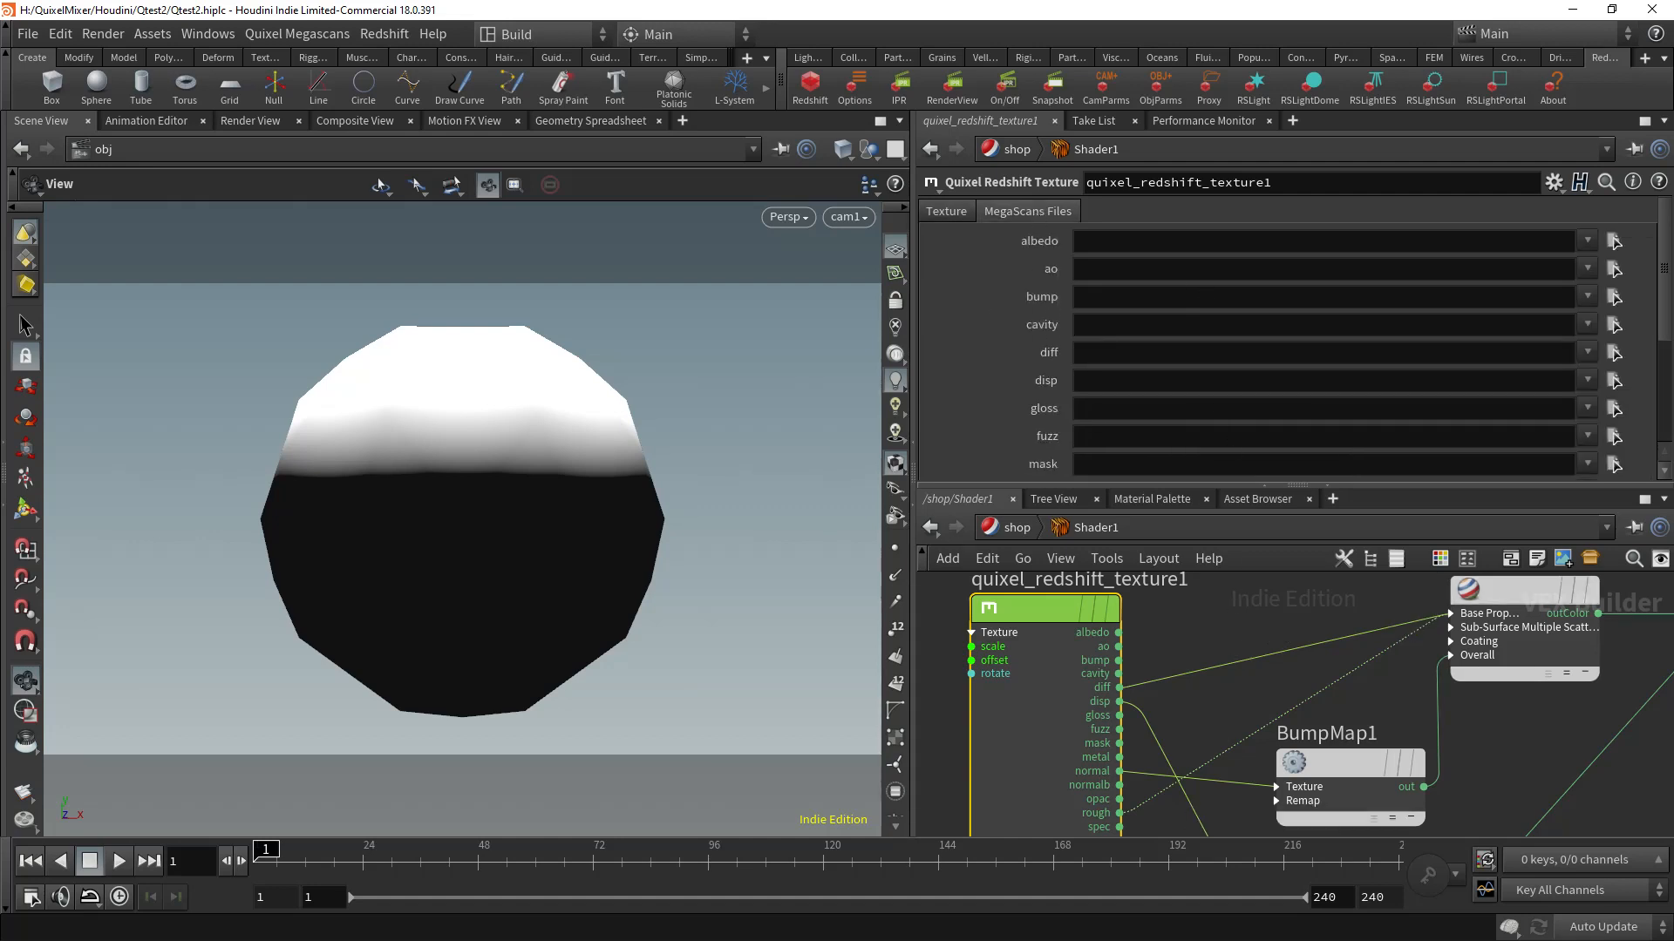
Step: Switch to File Explorer, examine the Mix2 and Mix3 texture folders inside Qtest2's Materials folder, and return to Houdini
drag(1673, 188, 952, 185)
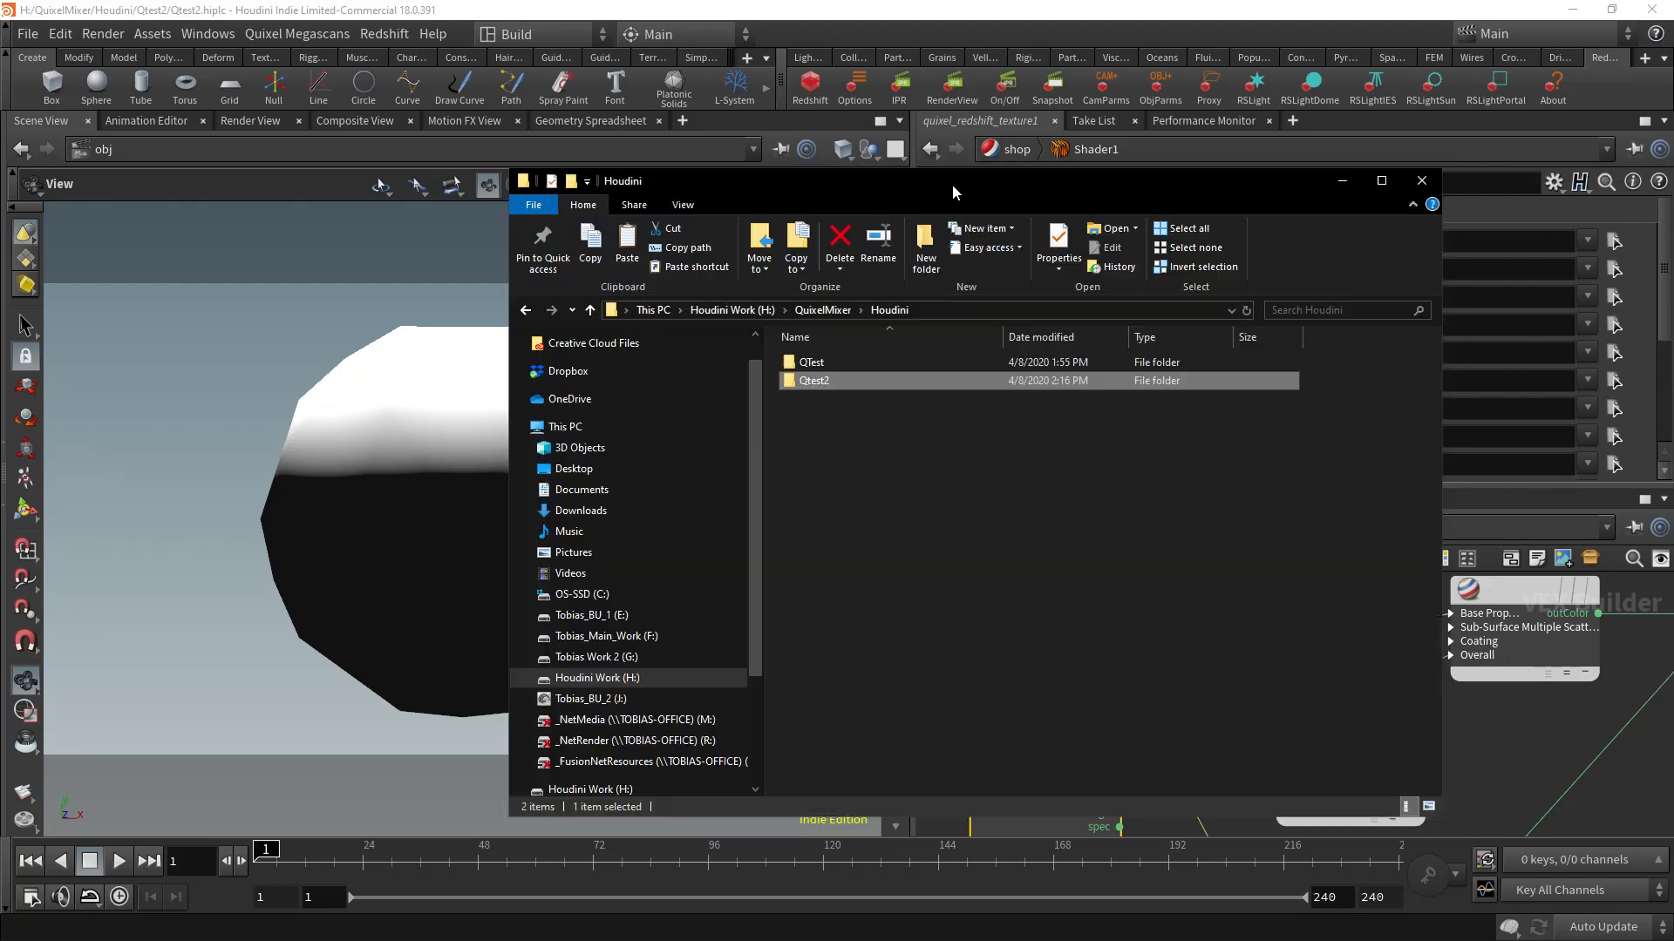
double_click(804, 384)
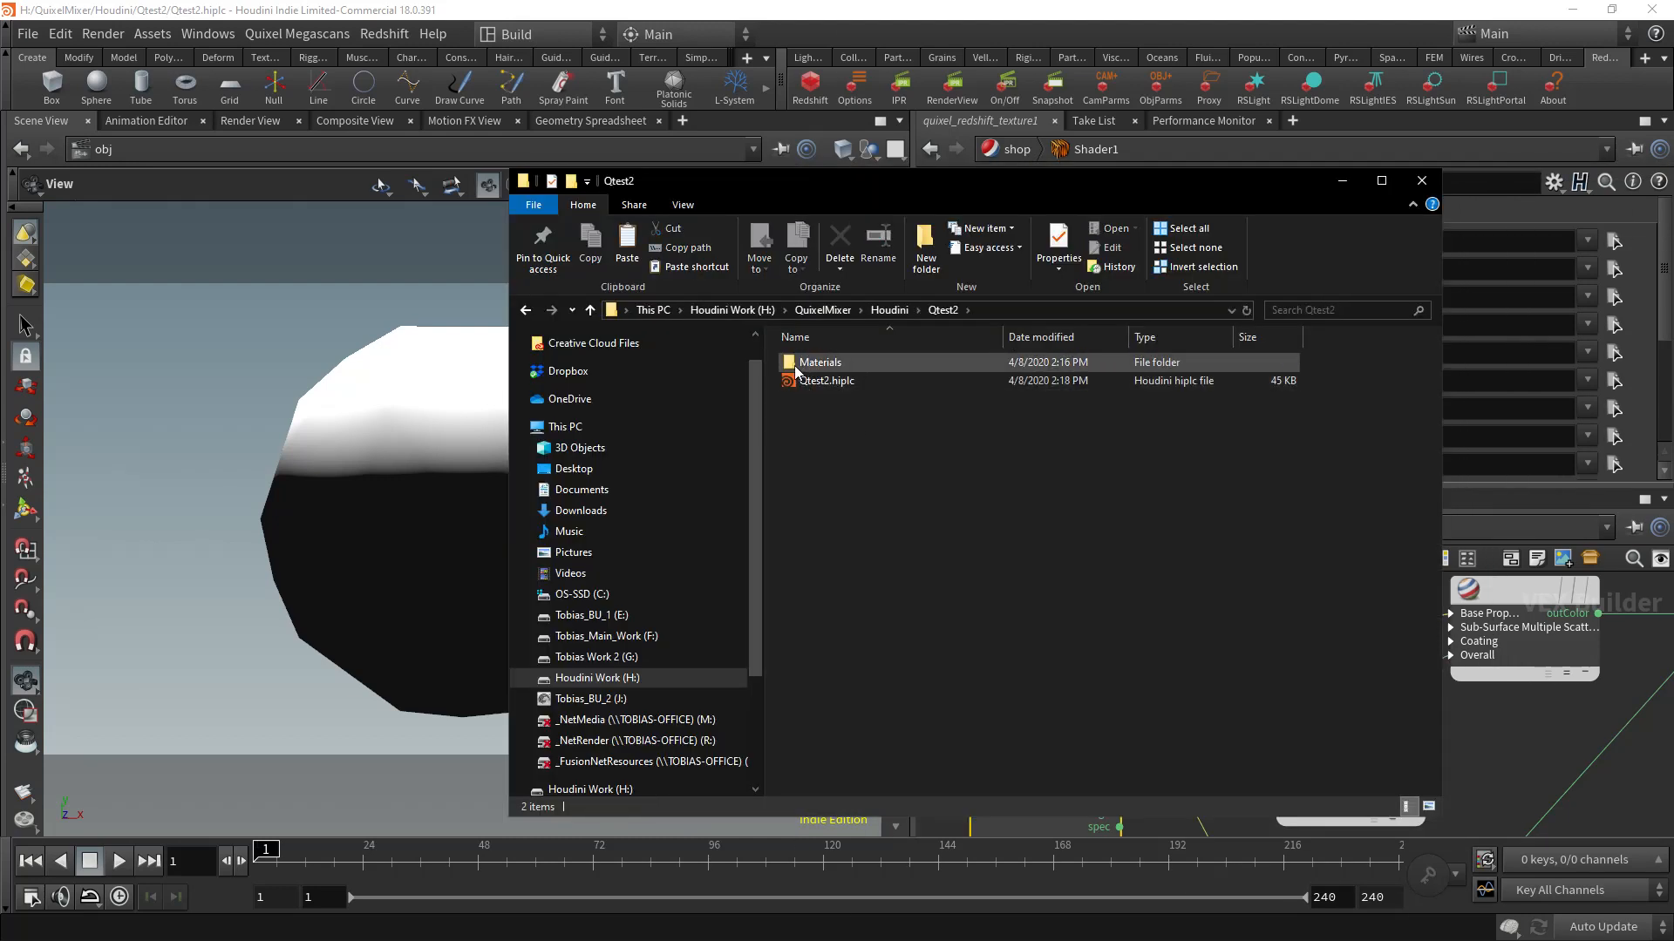
double_click(835, 366)
double_click(826, 363)
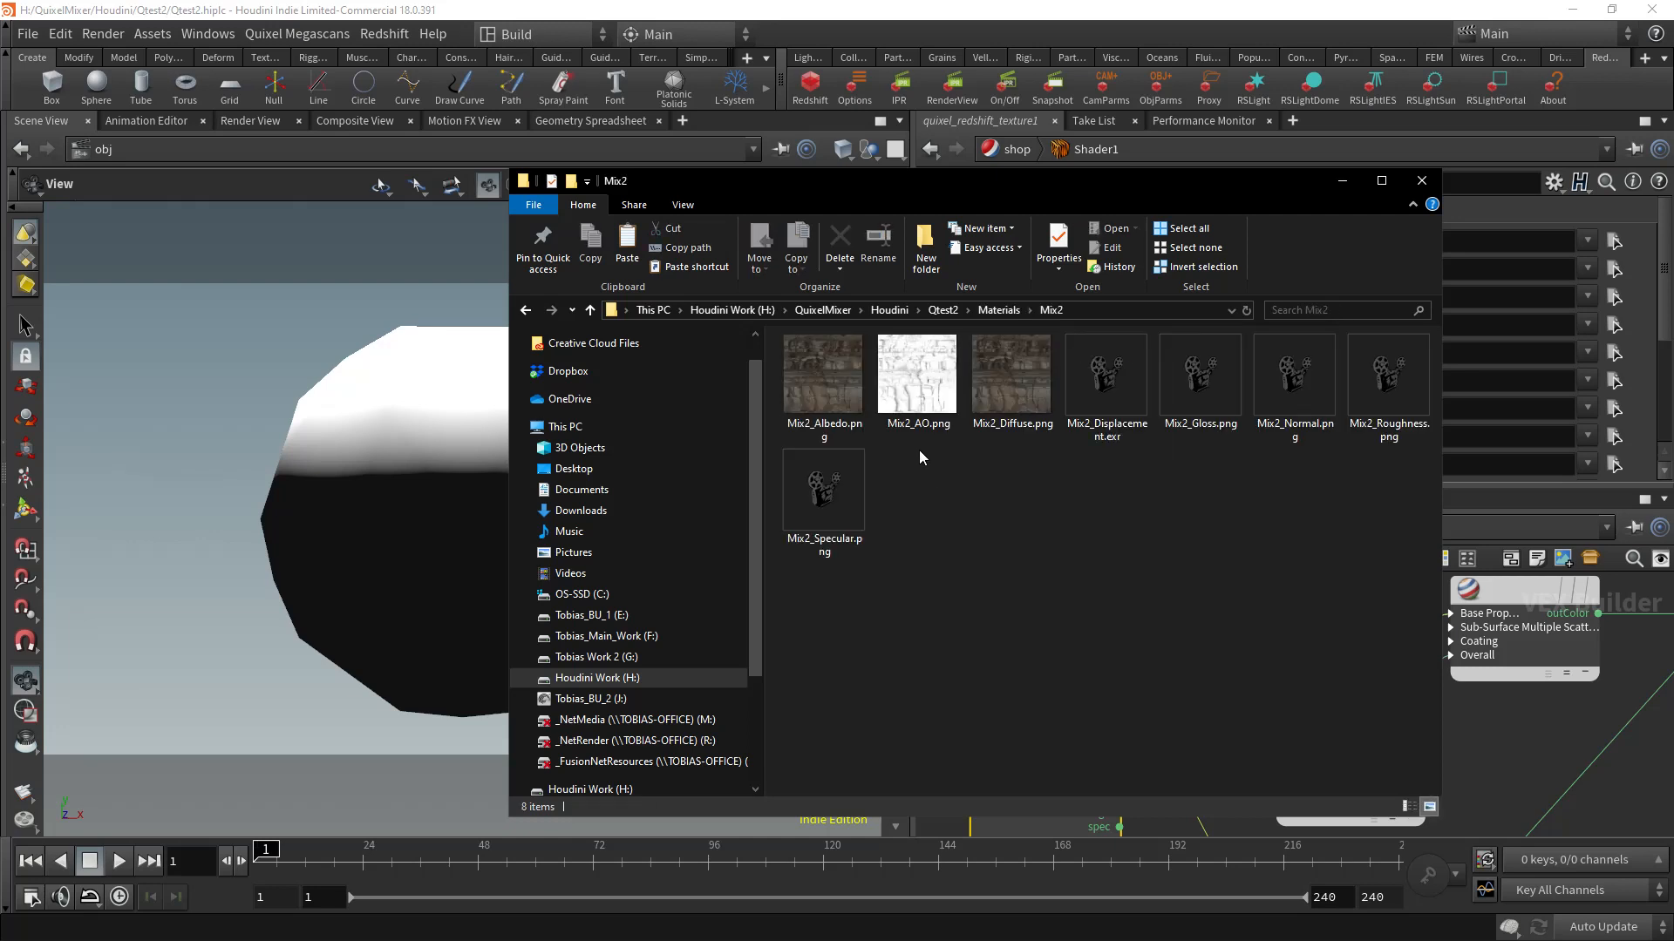
click(999, 311)
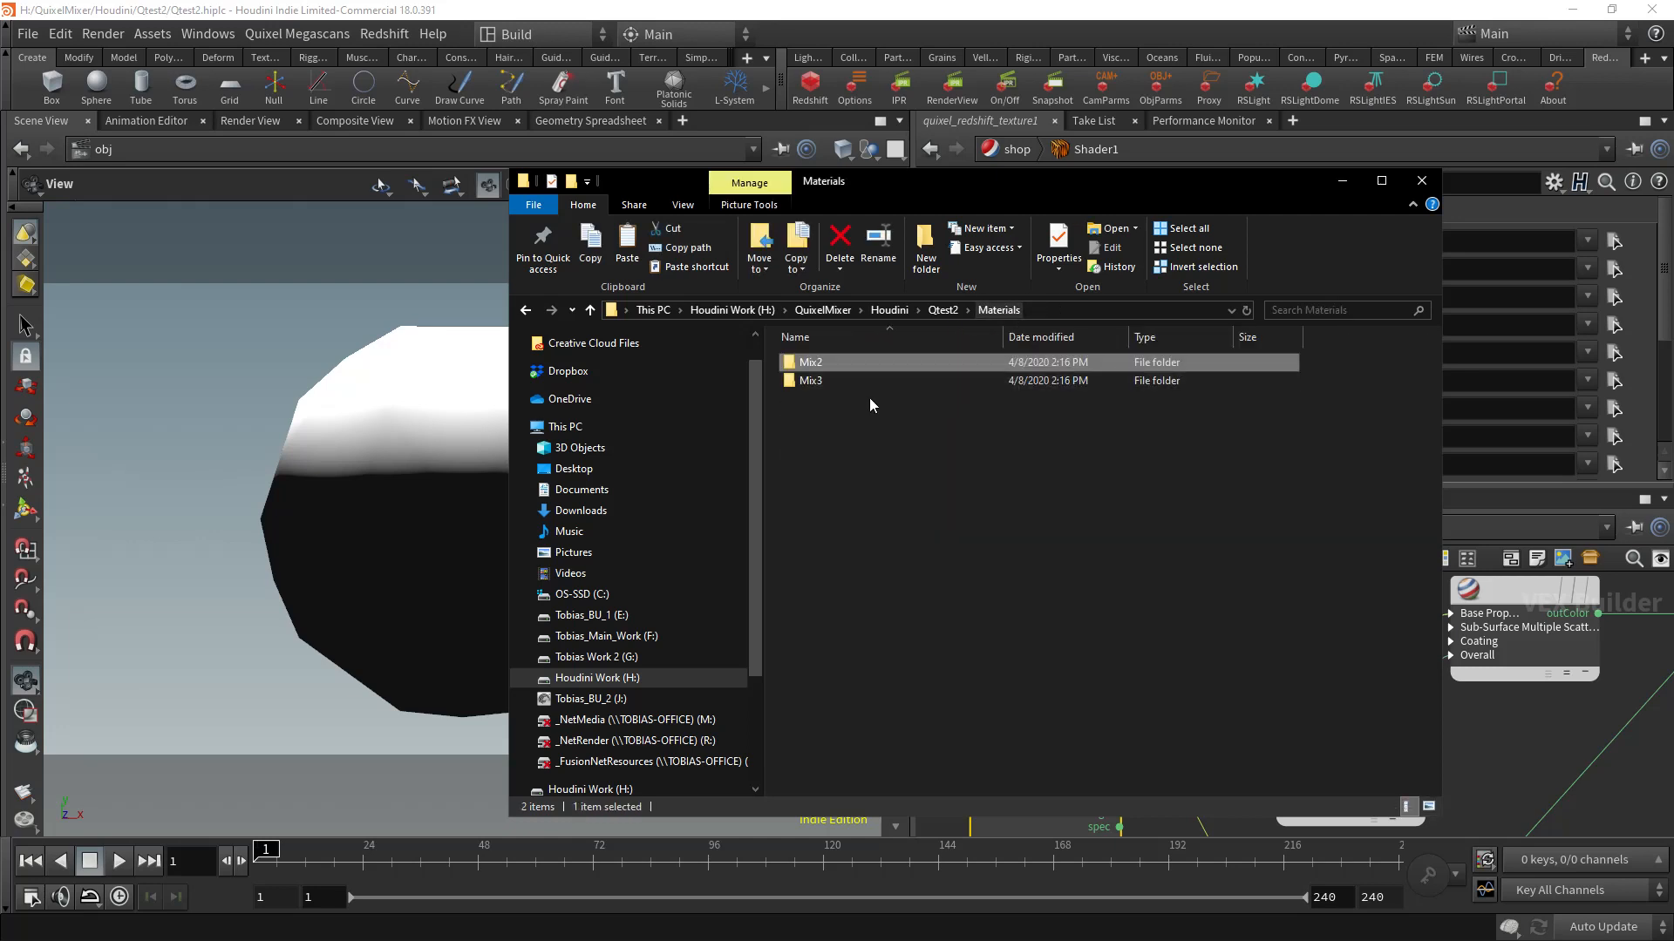
double_click(809, 380)
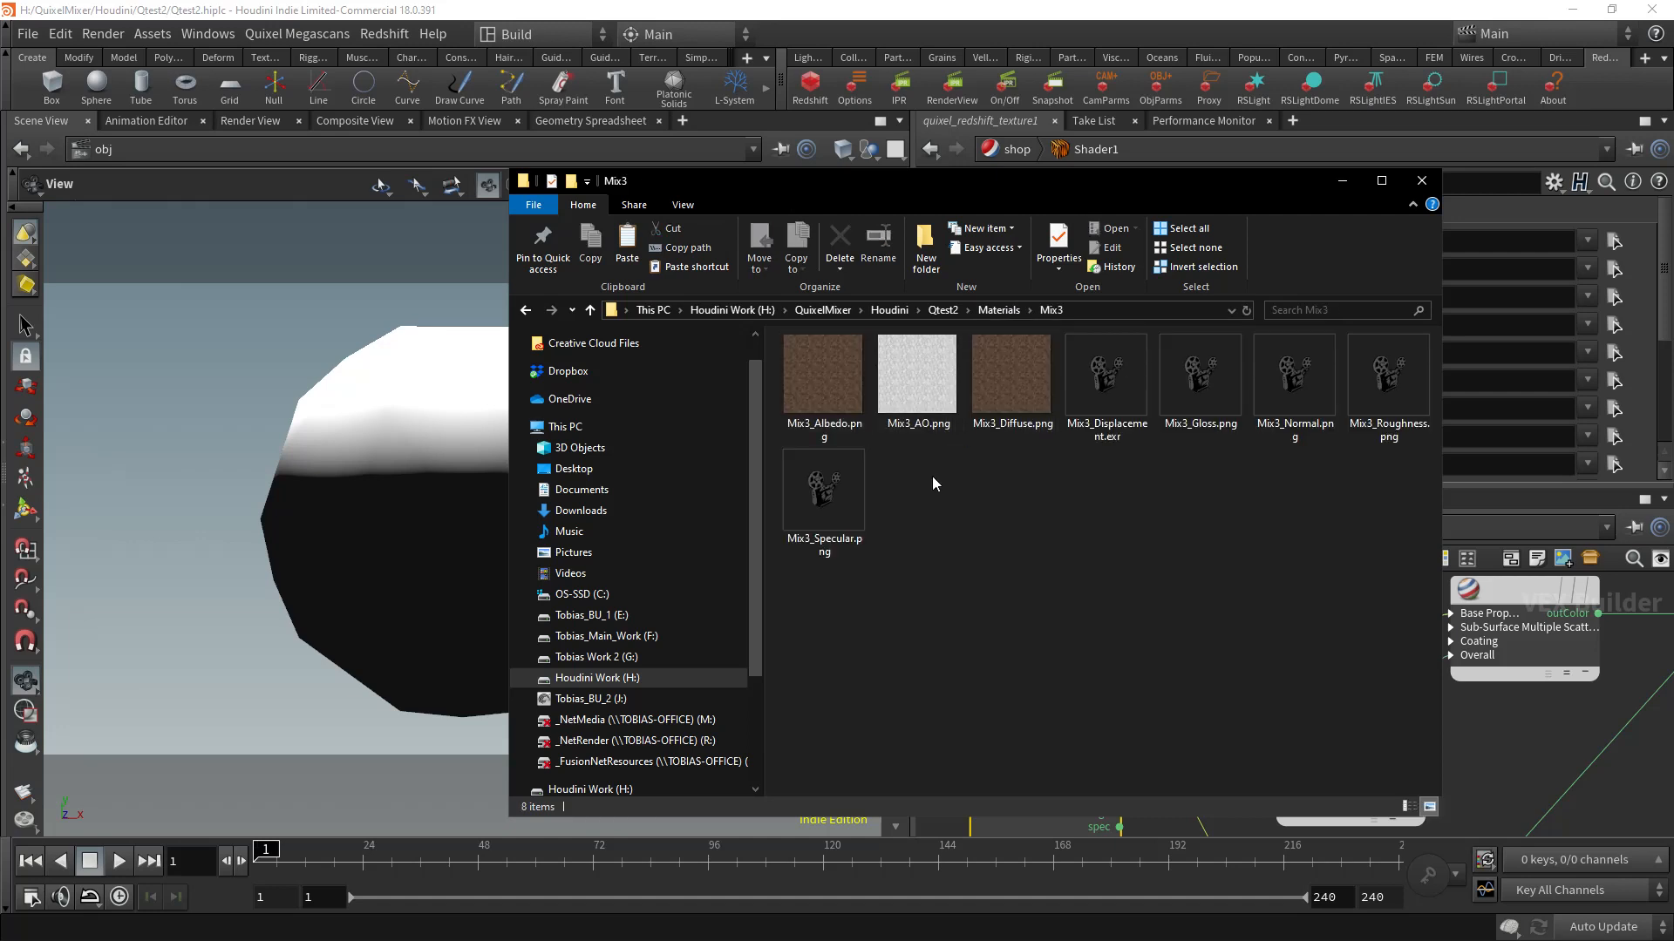
click(998, 310)
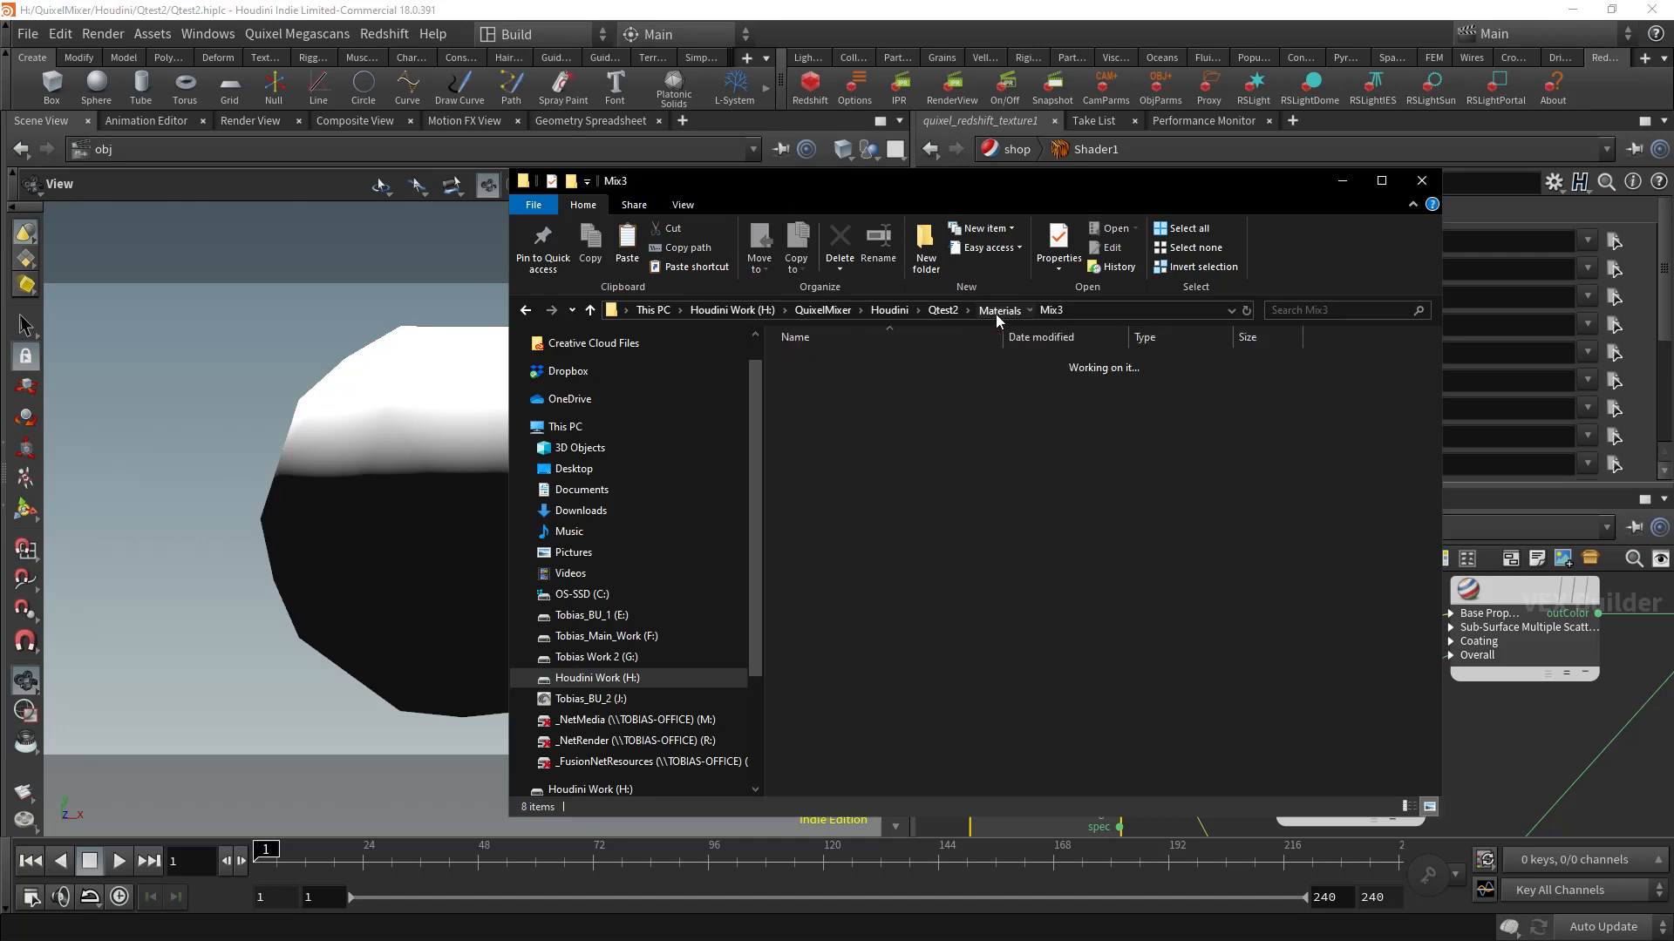
click(946, 310)
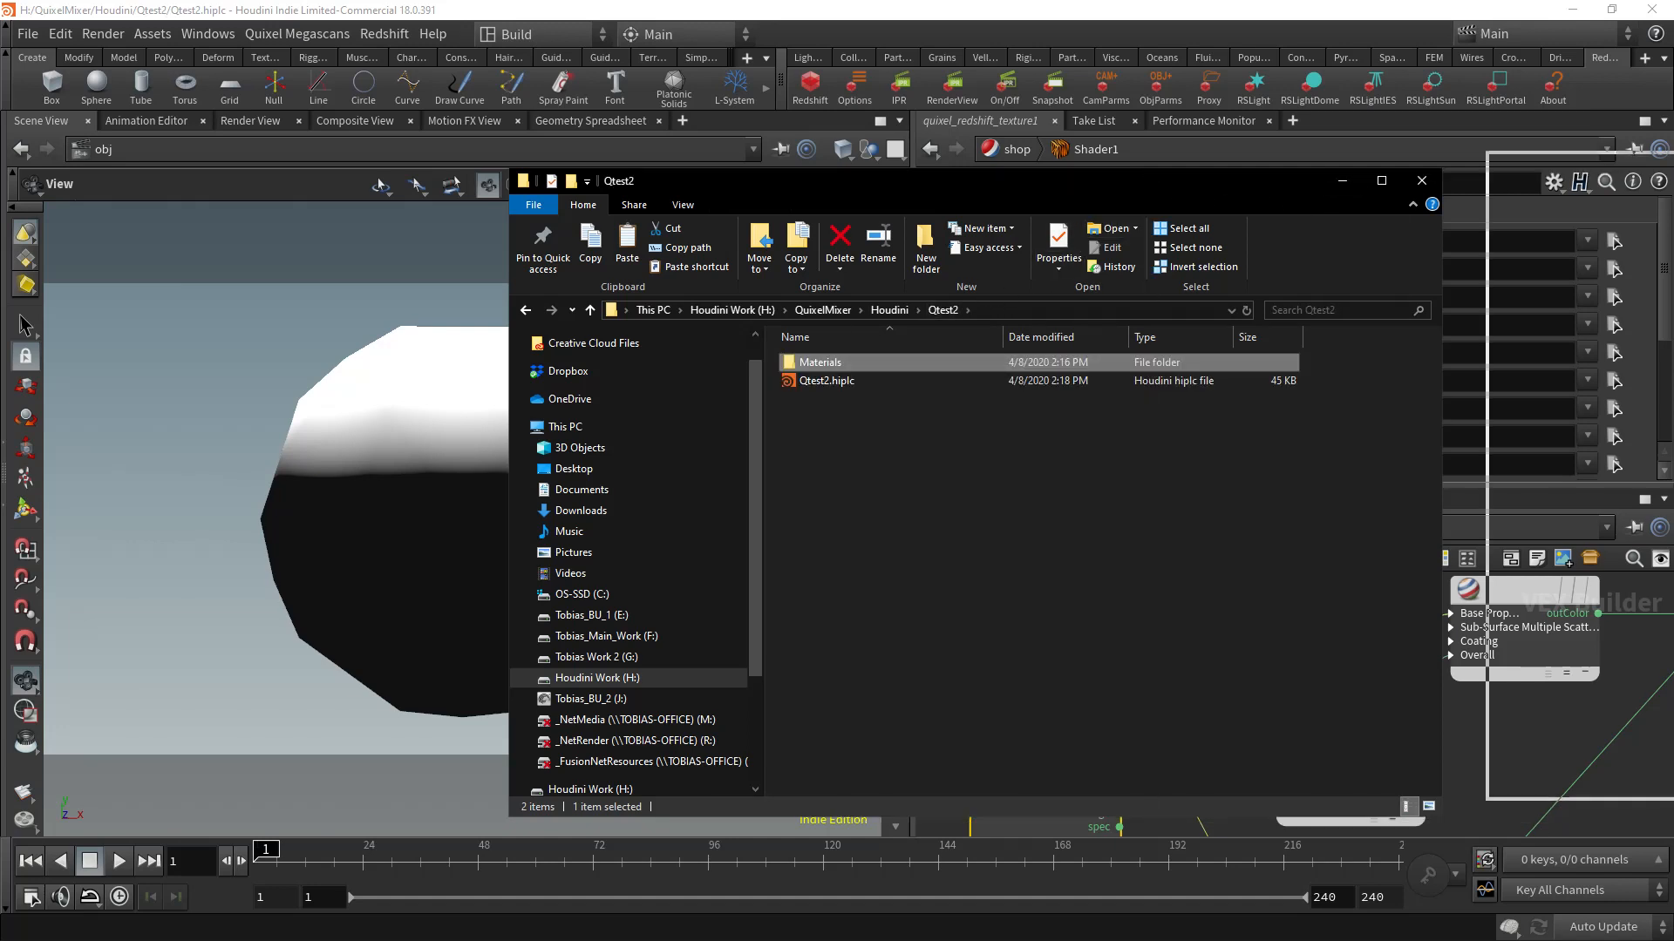
key(alt+Tab)
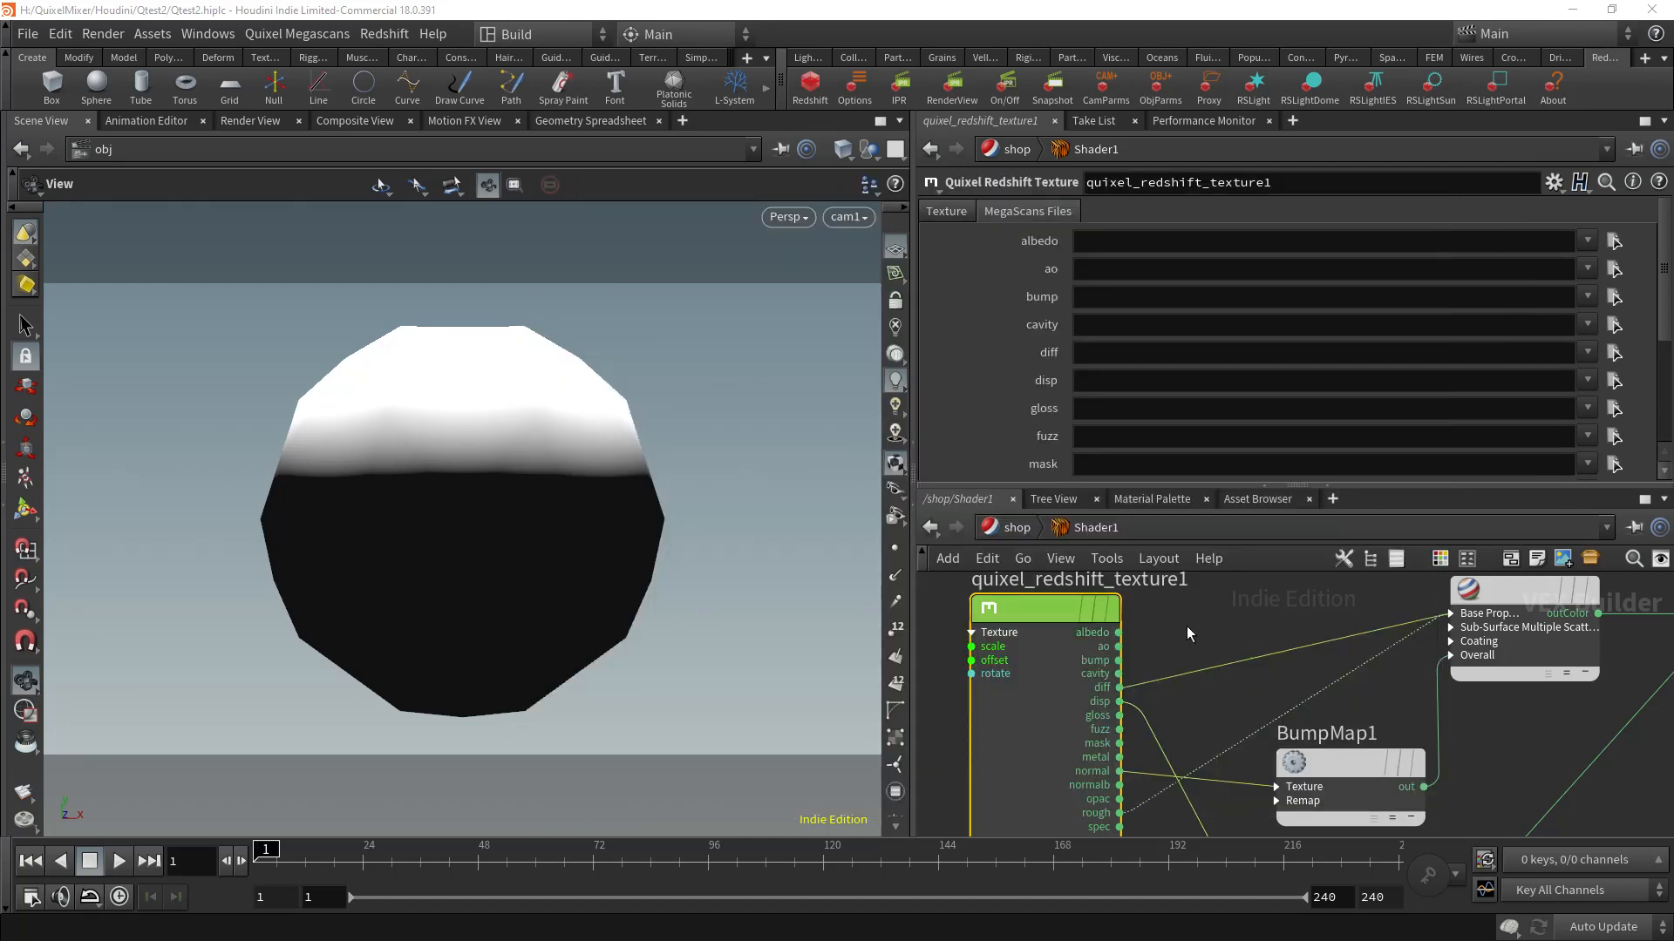
Step: Set the albedo file path of quixel_redshift_texture1 to $HIP/materials/$OS/$OS`_Albedo`.png
middle_drag(1168, 621, 1163, 636)
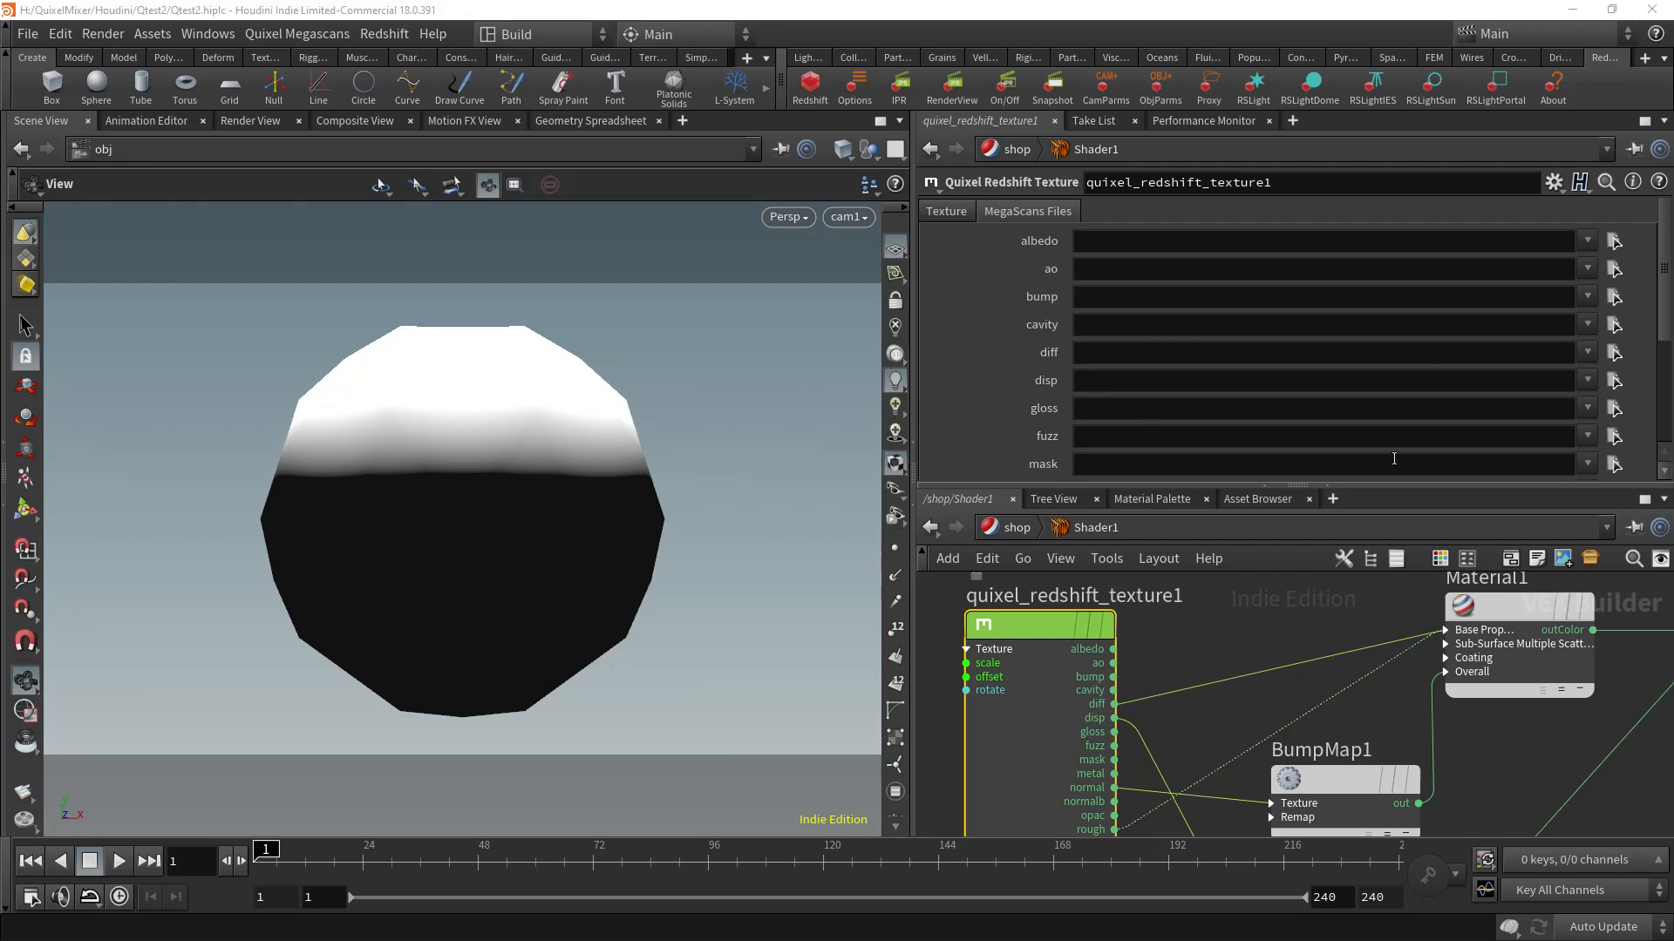
click(1110, 238)
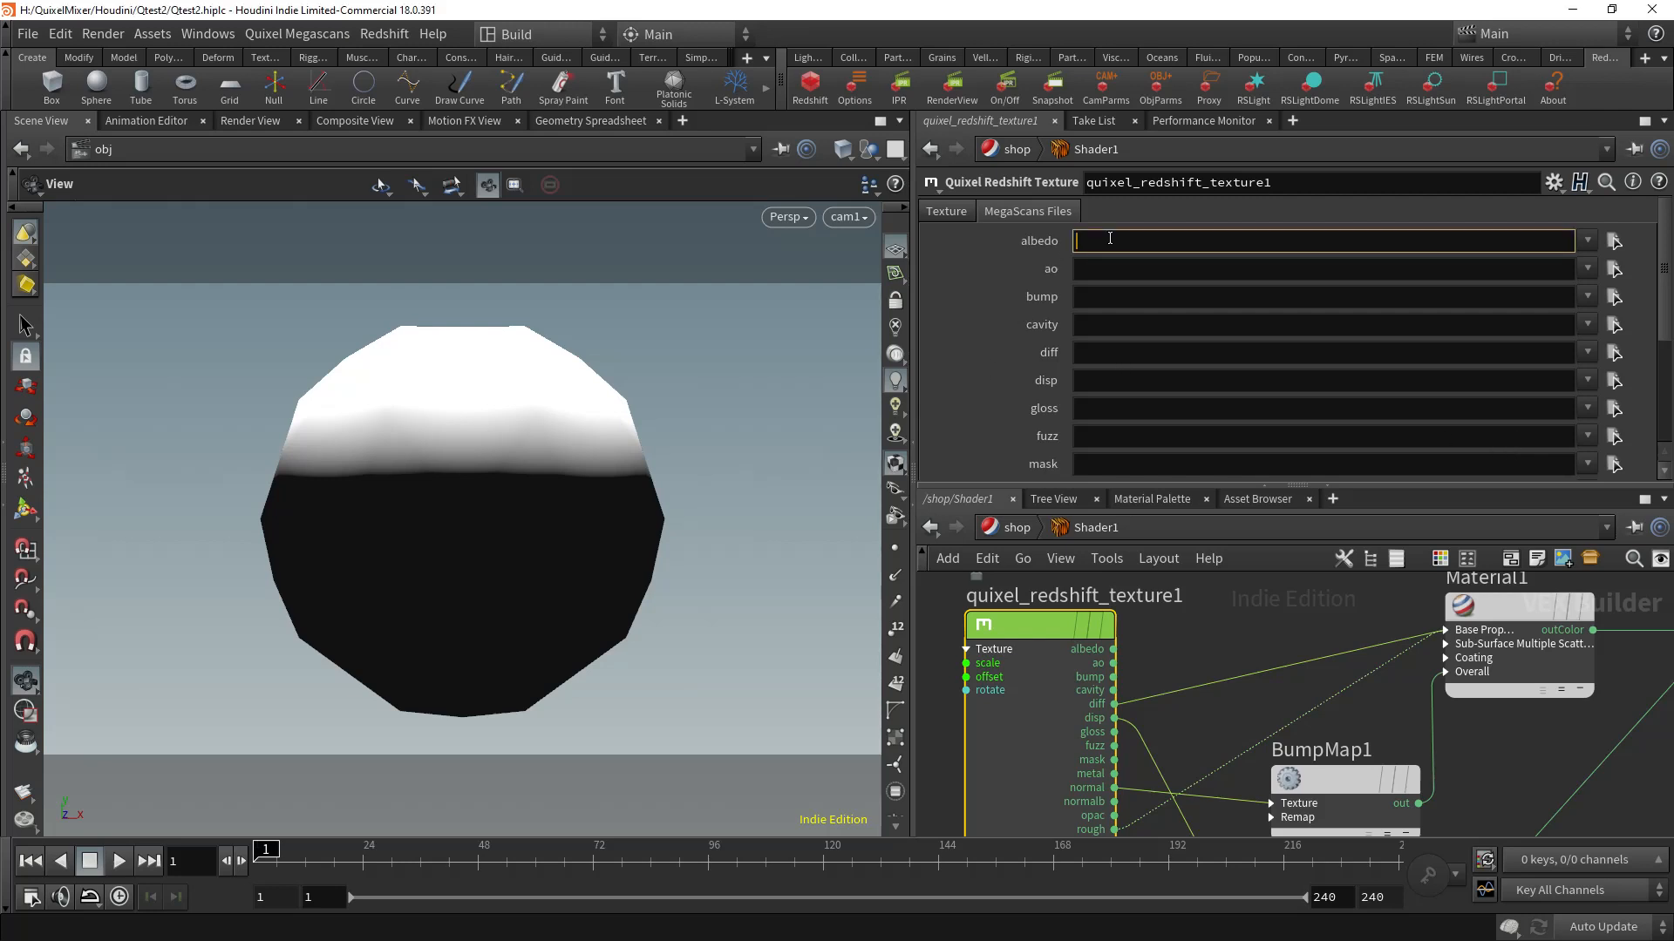
text($HIP/materials/$OS/$OS`_Albedo`.png)
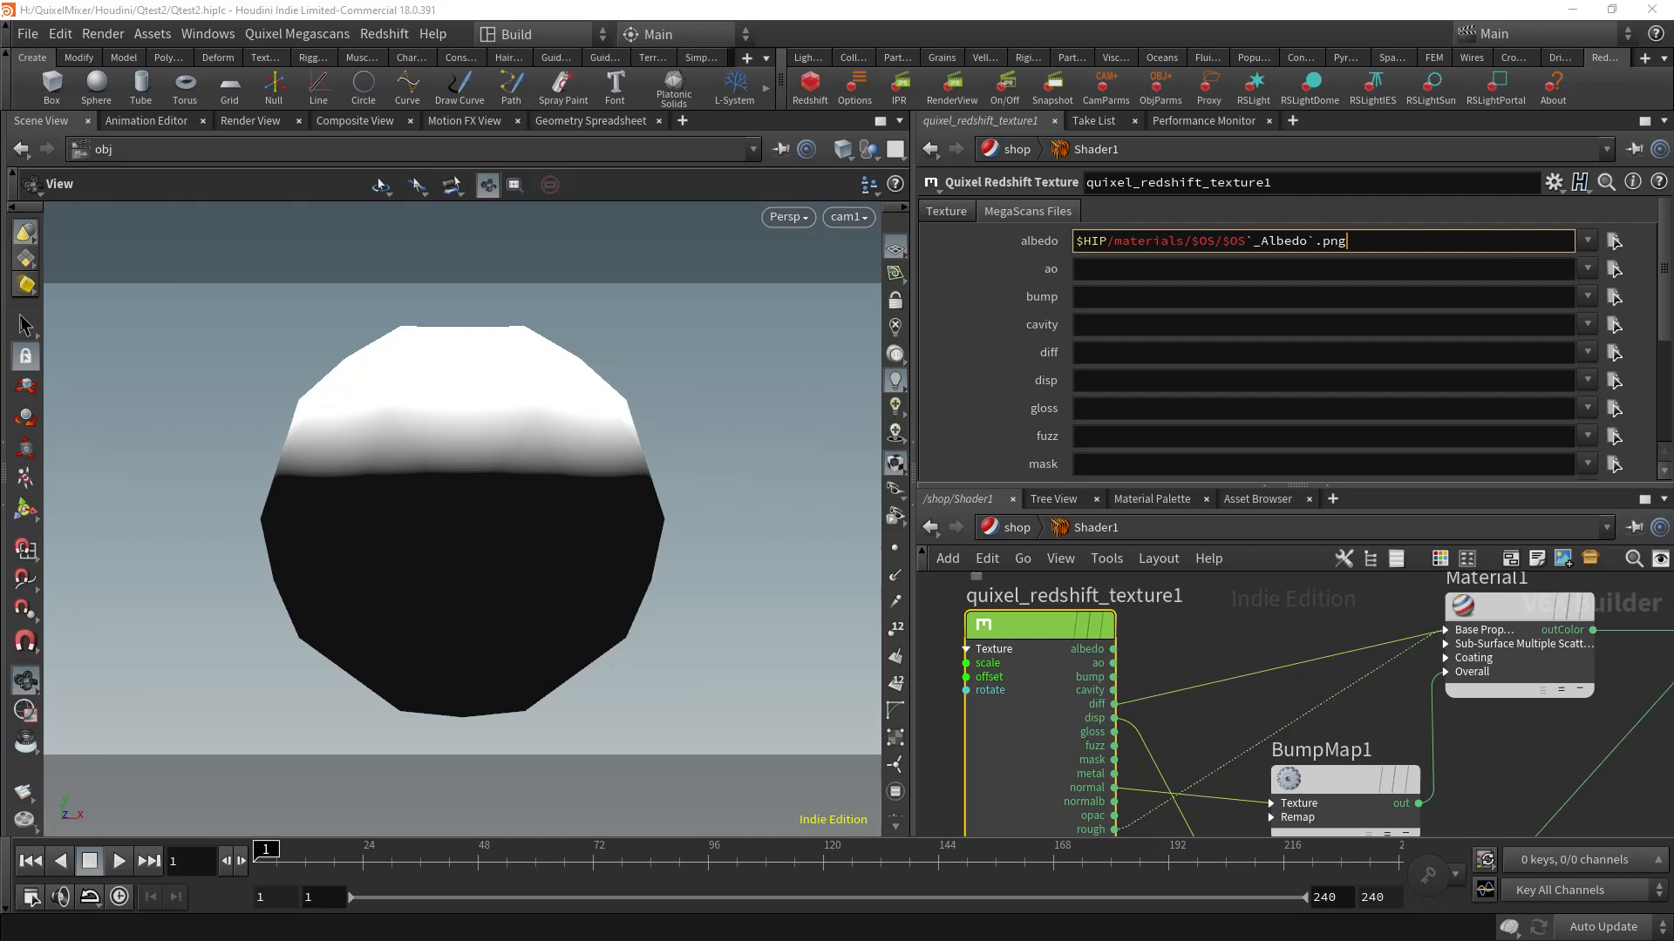
drag(1673, 261, 596, 187)
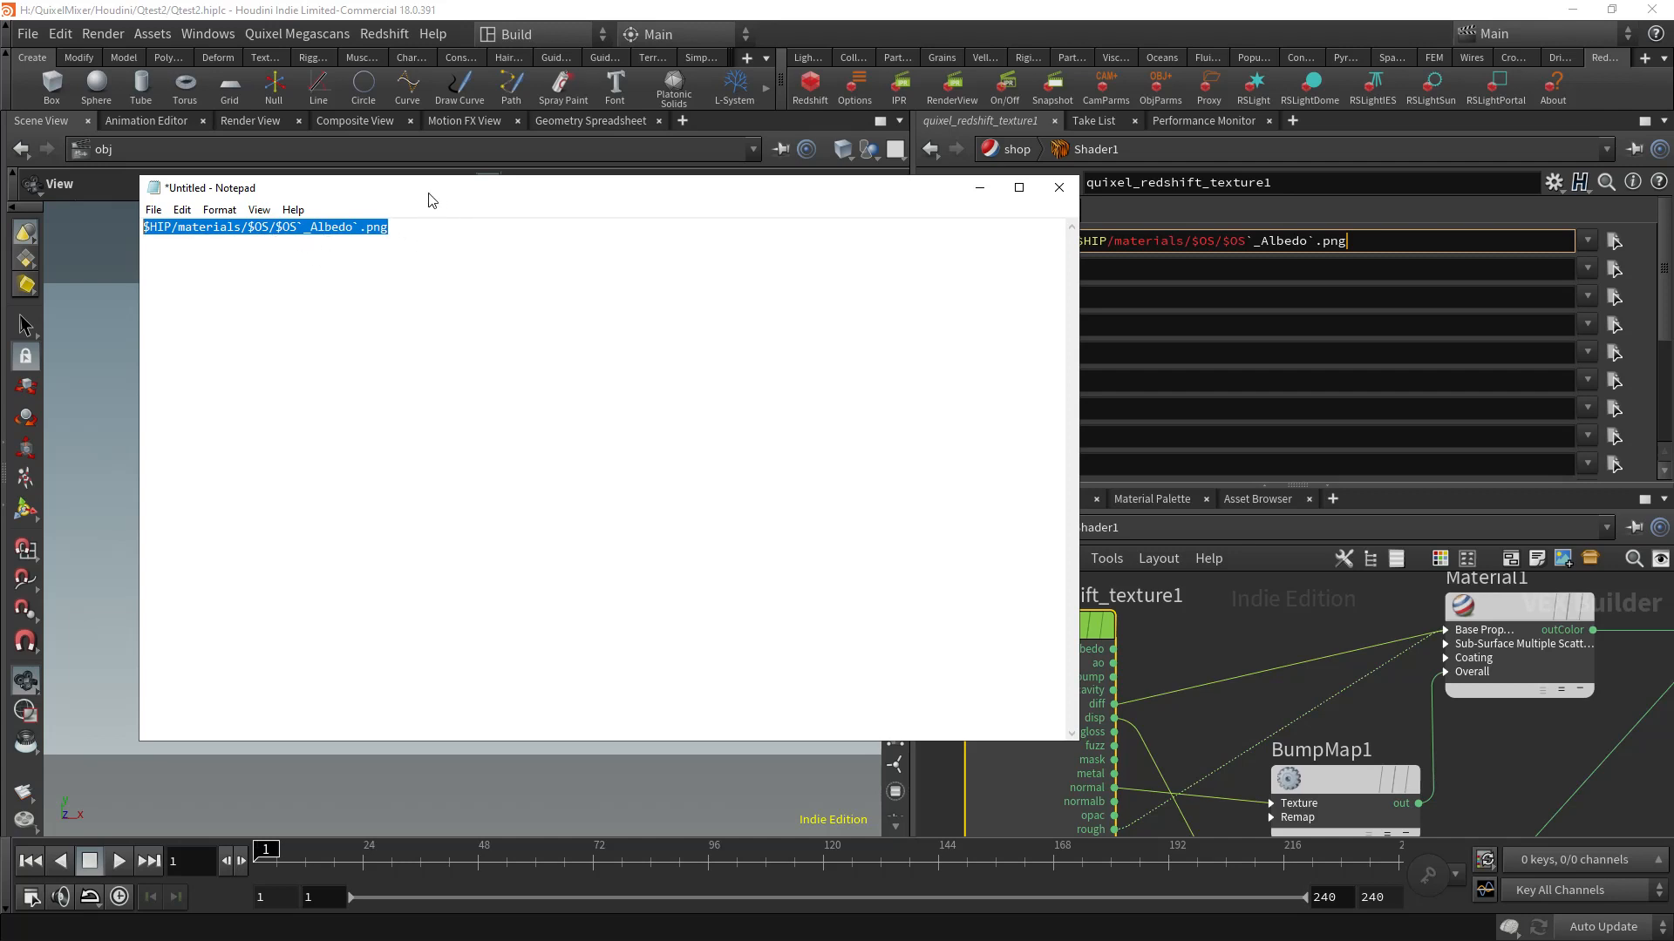
drag(411, 193, 1673, 221)
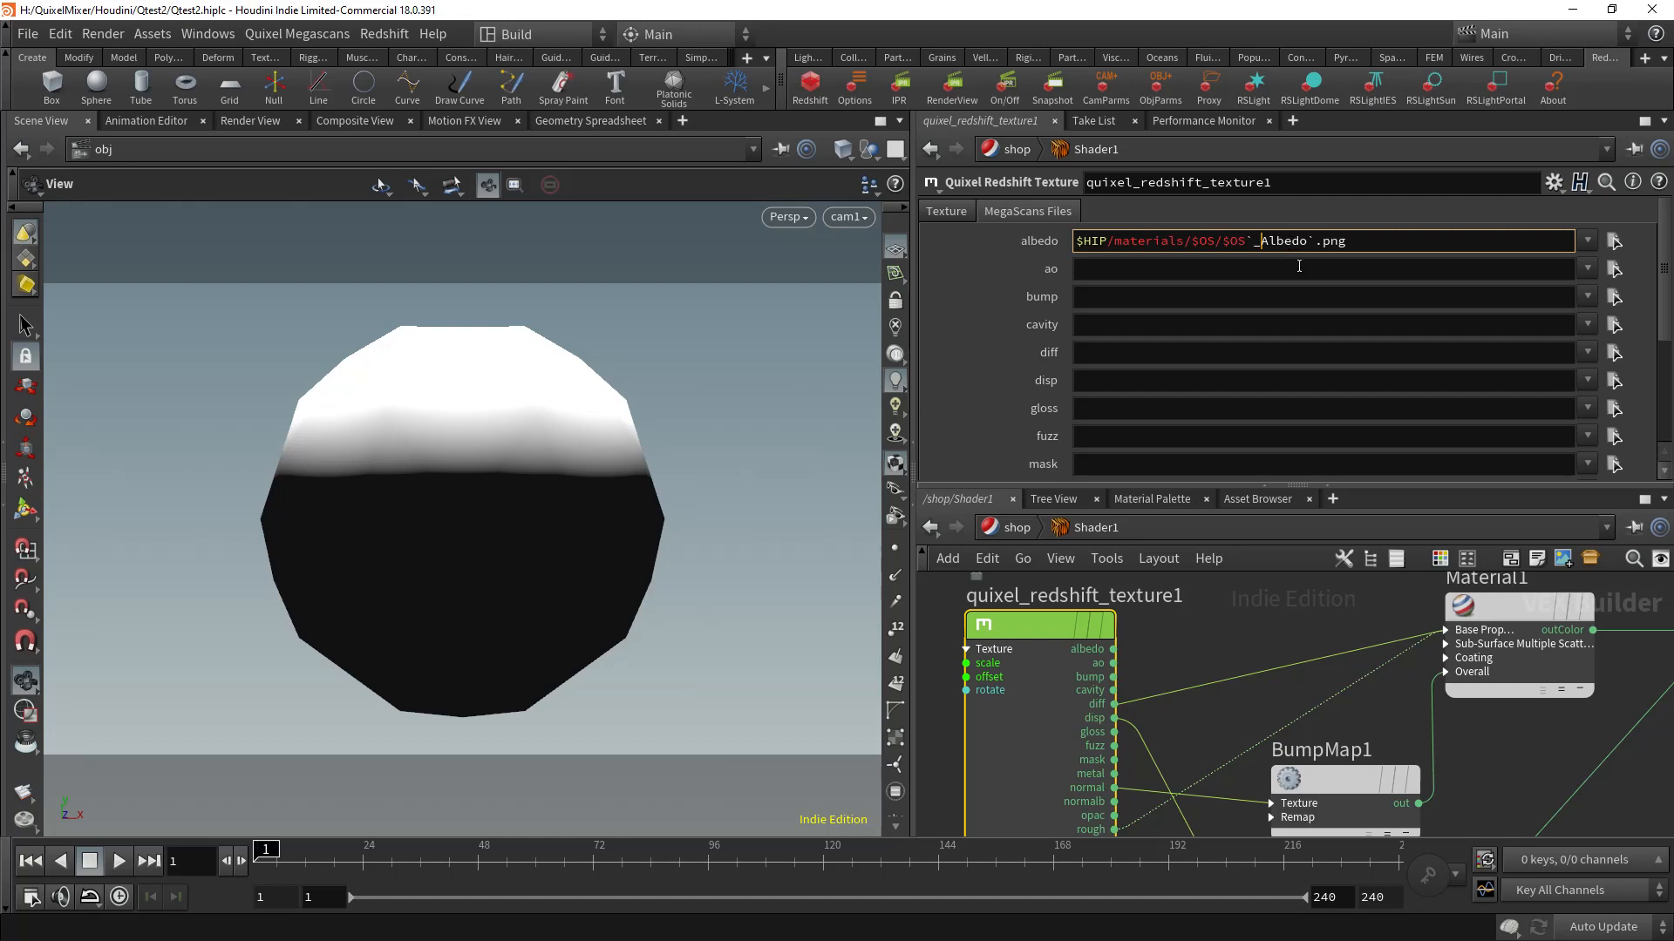
key(Delete)
key(Delete)
text(Al)
key(Right)
key(Delete)
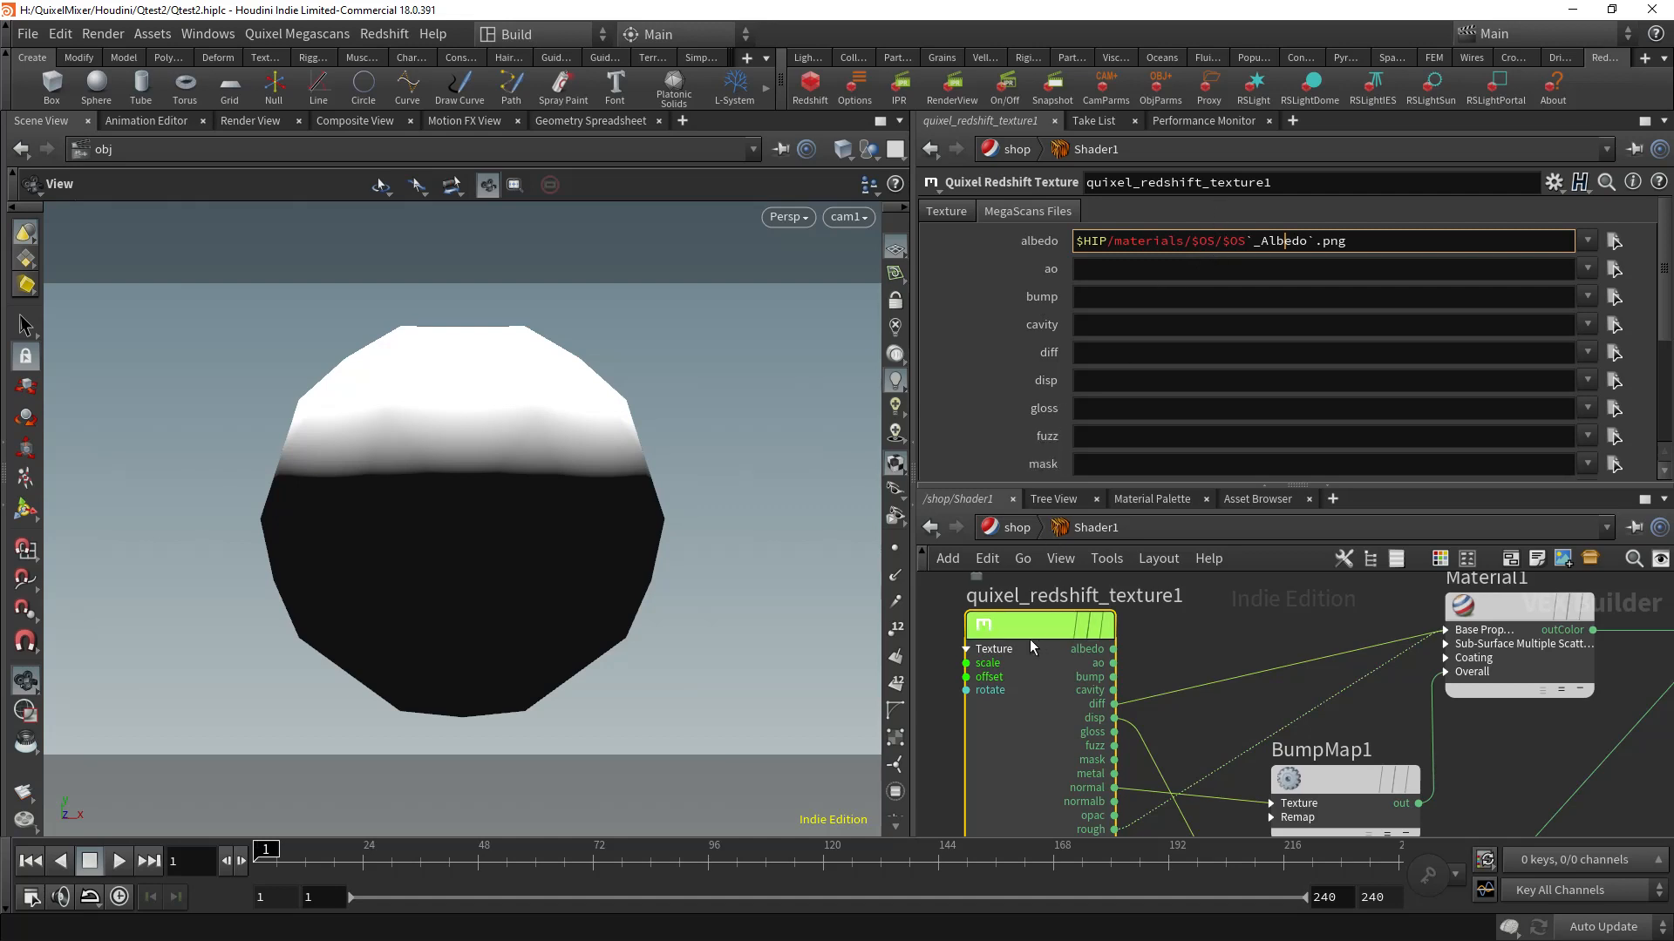
Step: Check the folder names in Qtest2's Materials folder and rename the quixel_redshift_texture1 node to Mix2
drag(1034, 629, 1029, 647)
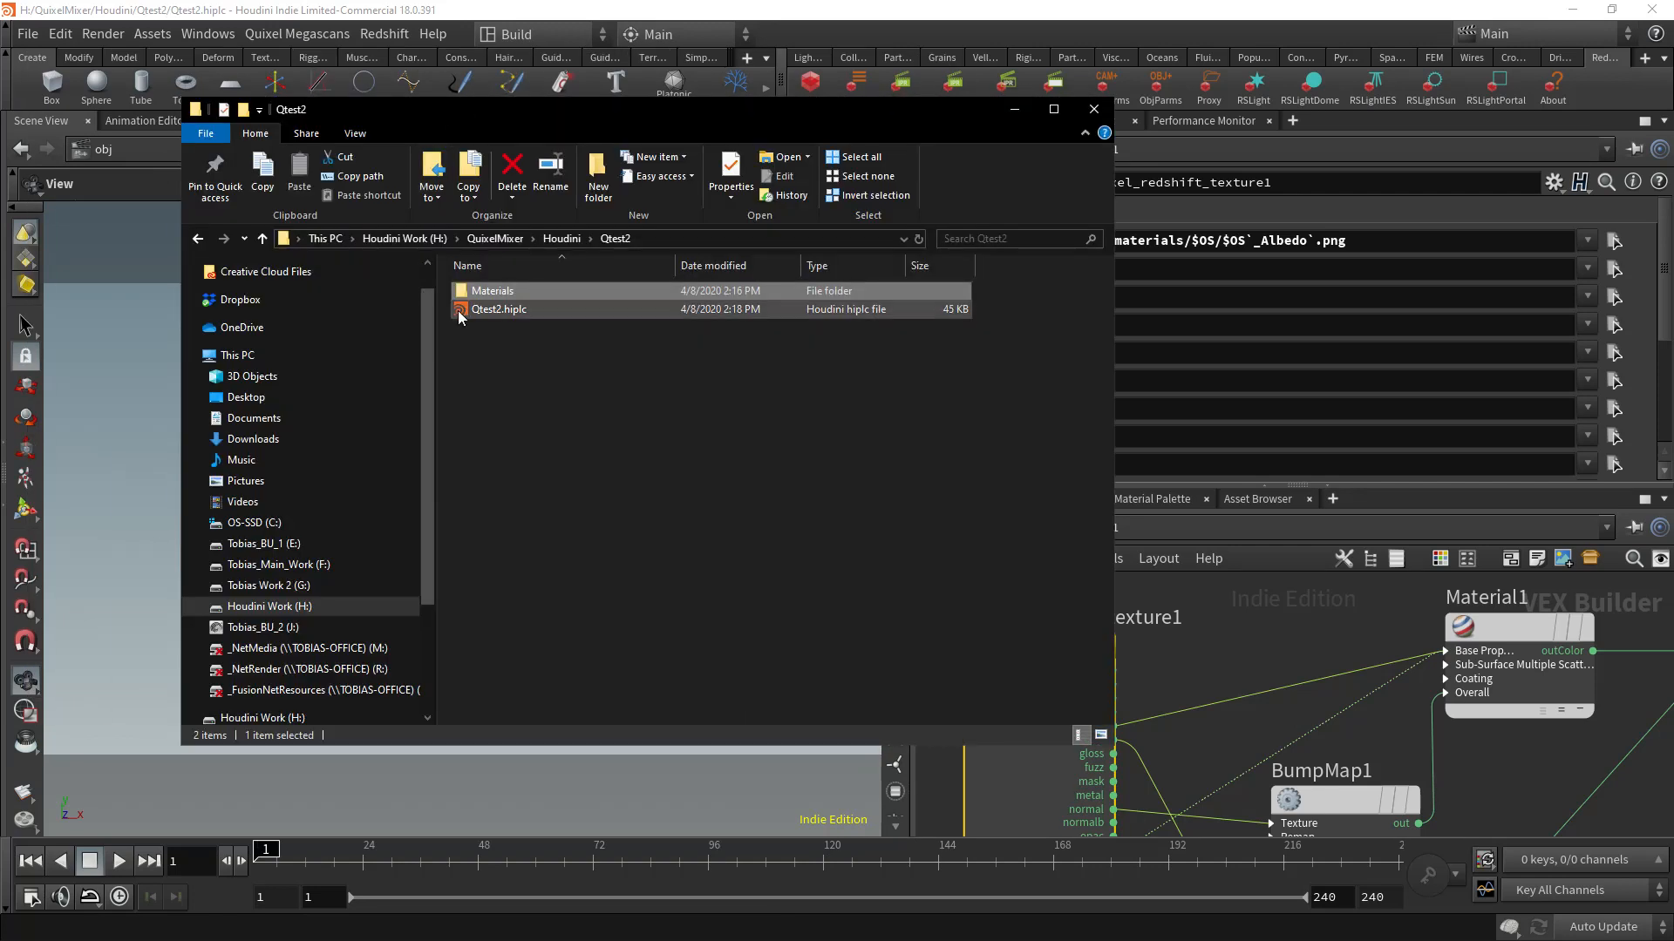
double_click(489, 292)
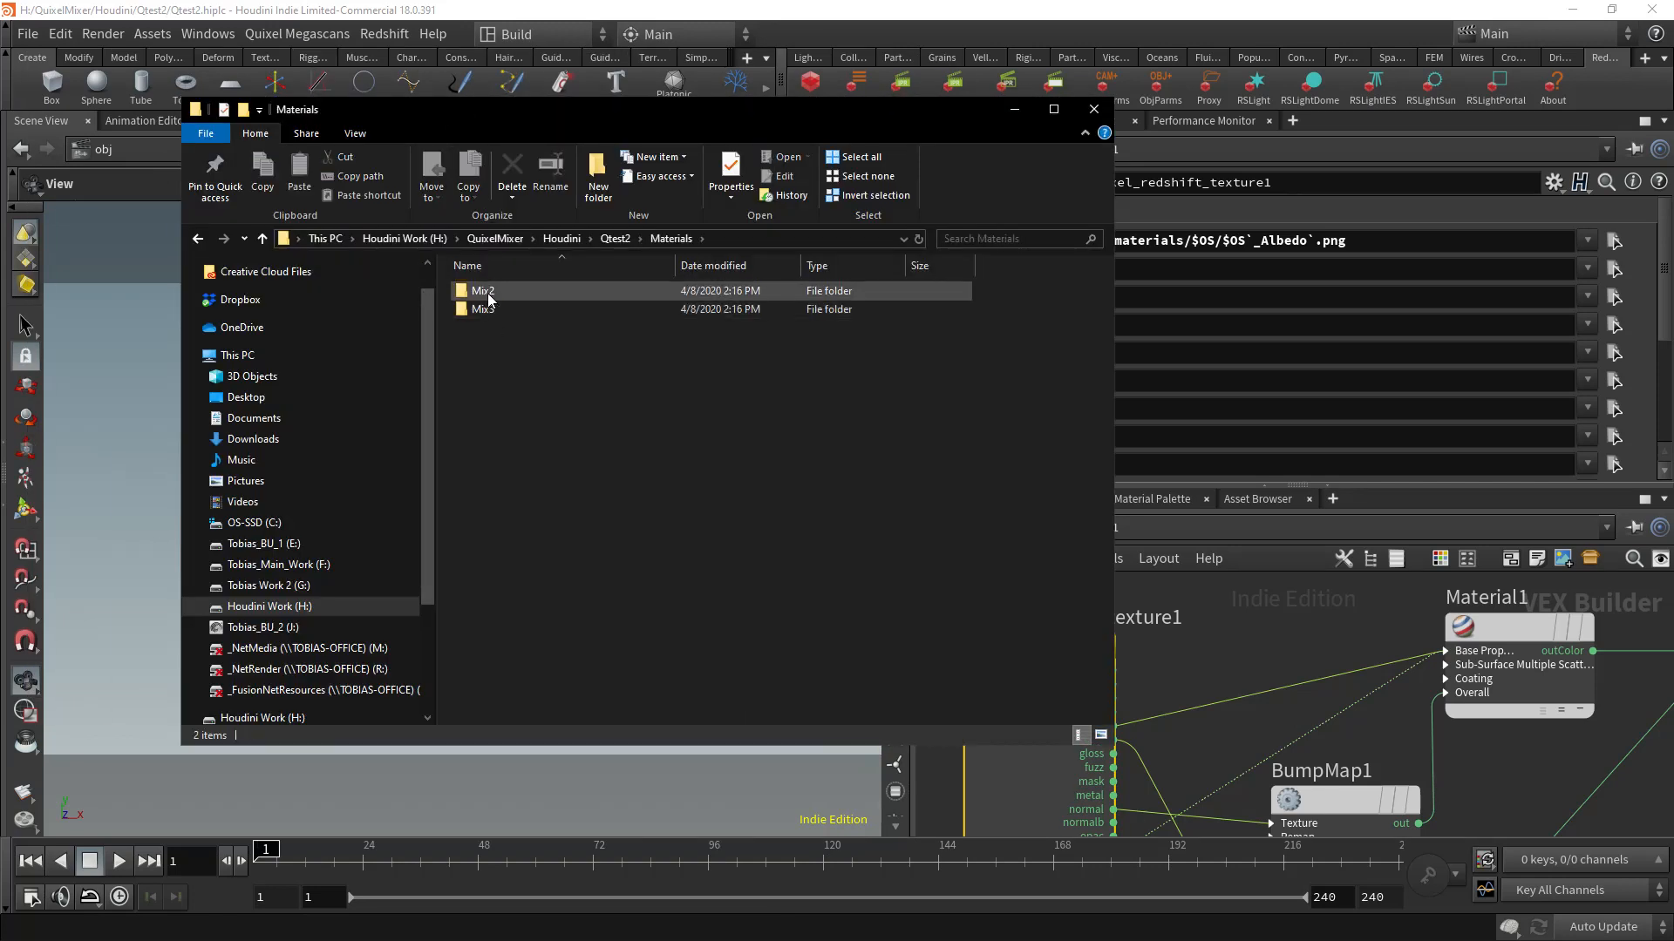
click(1016, 110)
double_click(1049, 617)
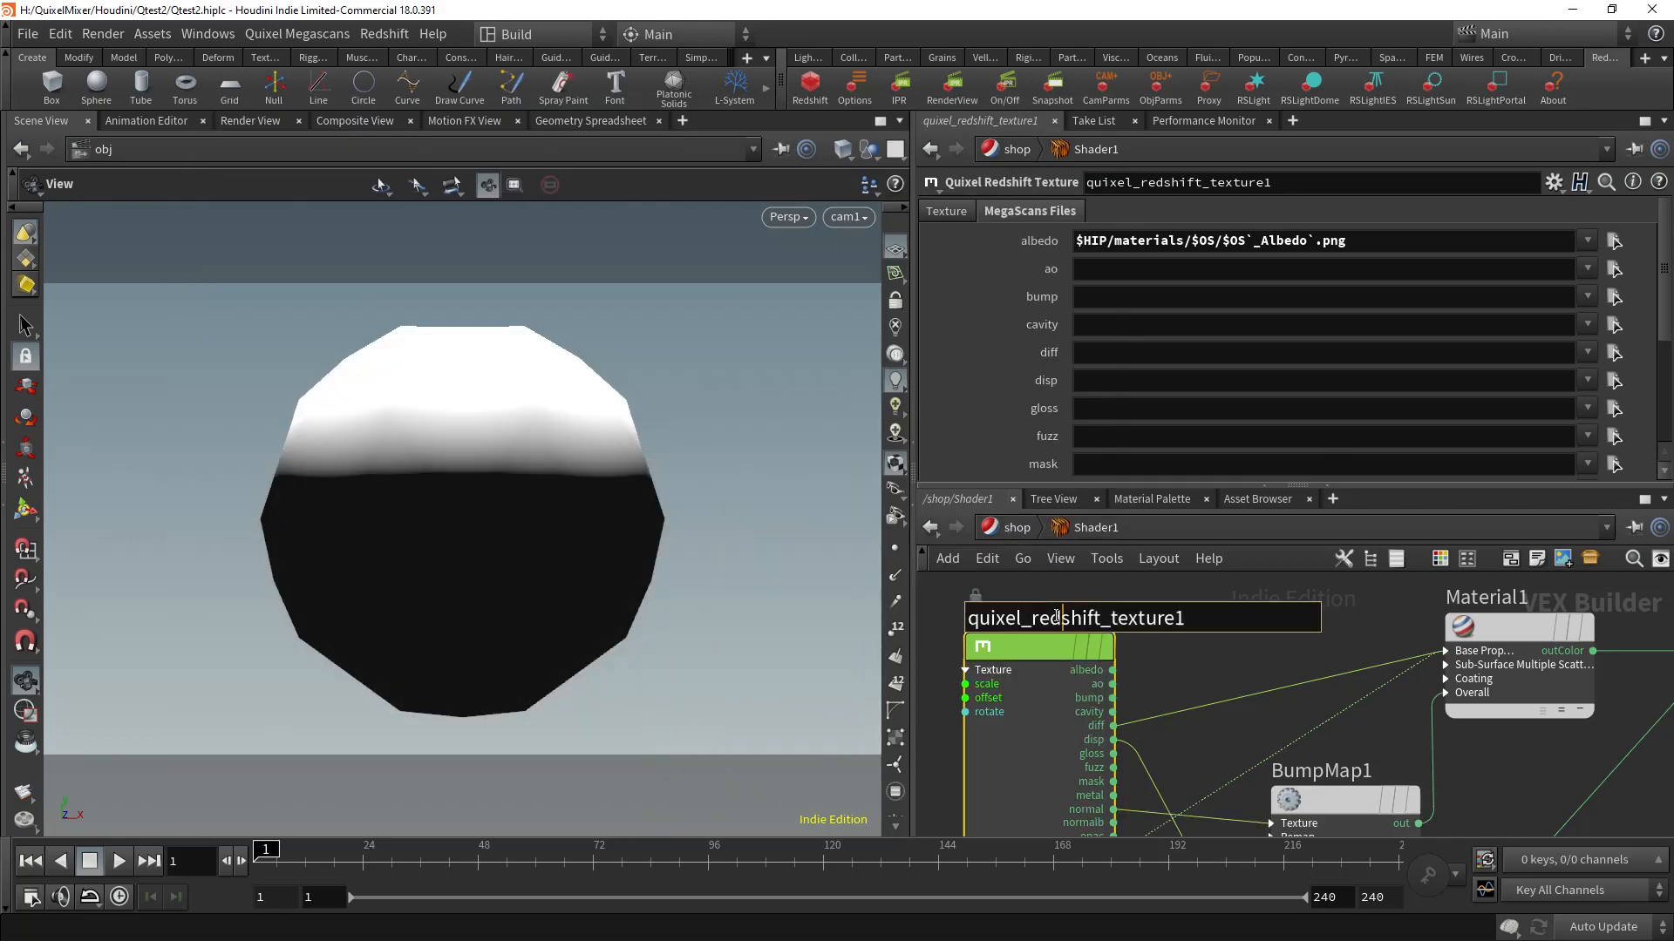
text(Mix2)
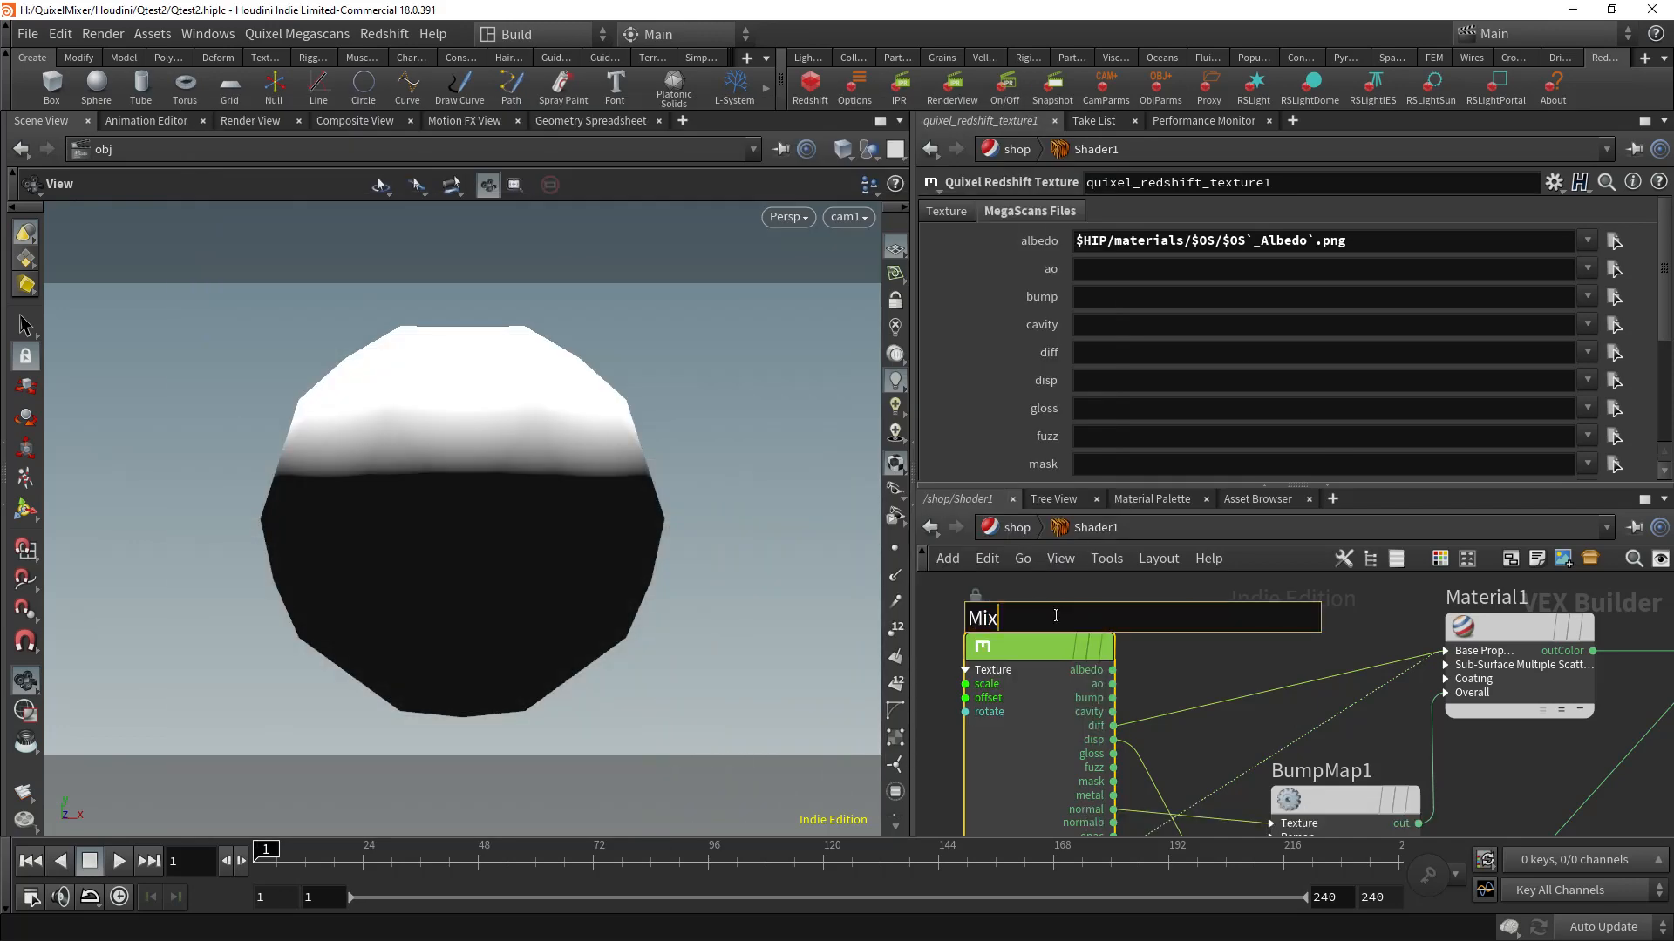
click(1195, 661)
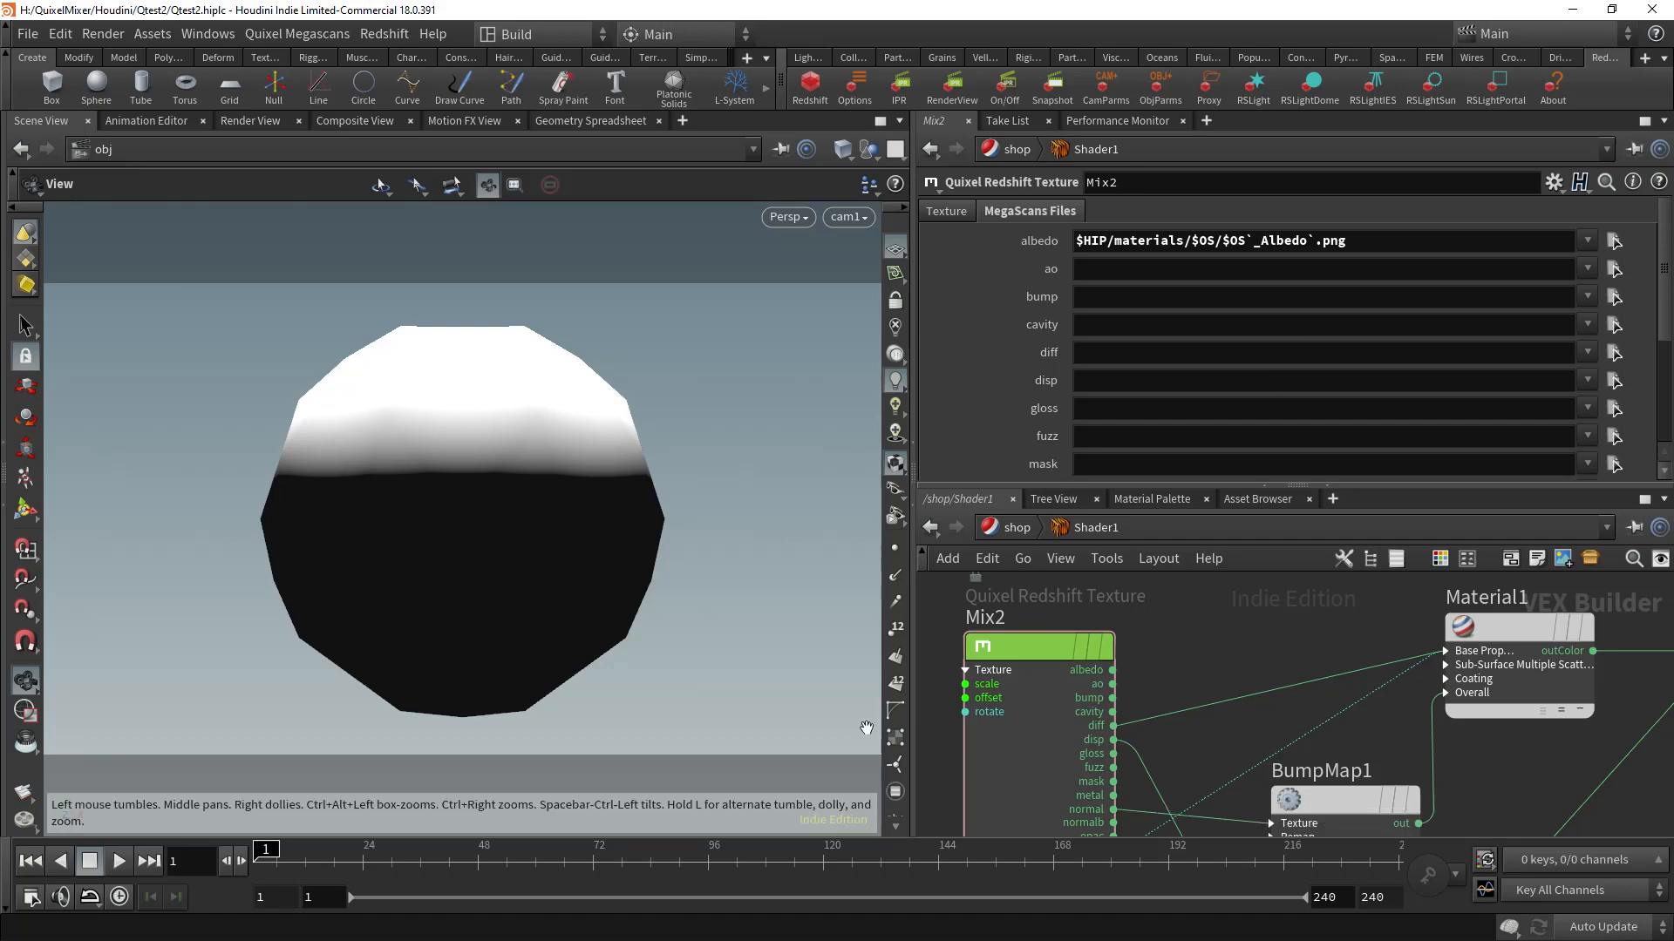
Step: Switch to File Explorer, check the texture file names in the Mix2 folder, and return to Houdini
key(alt+Tab)
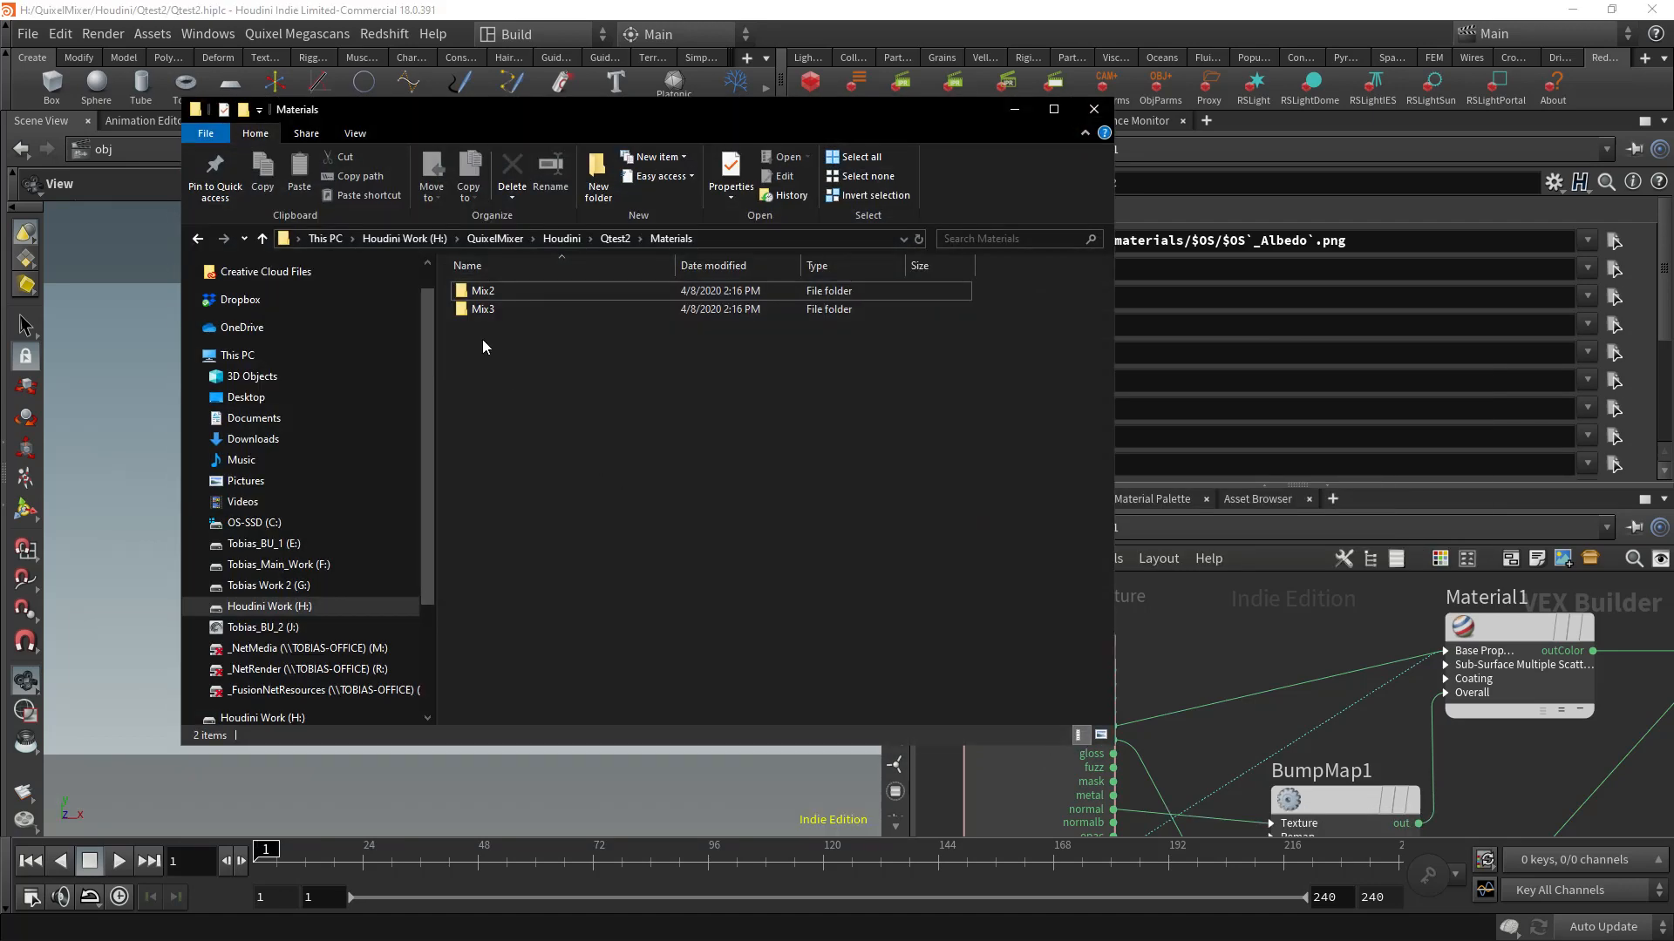
double_click(484, 293)
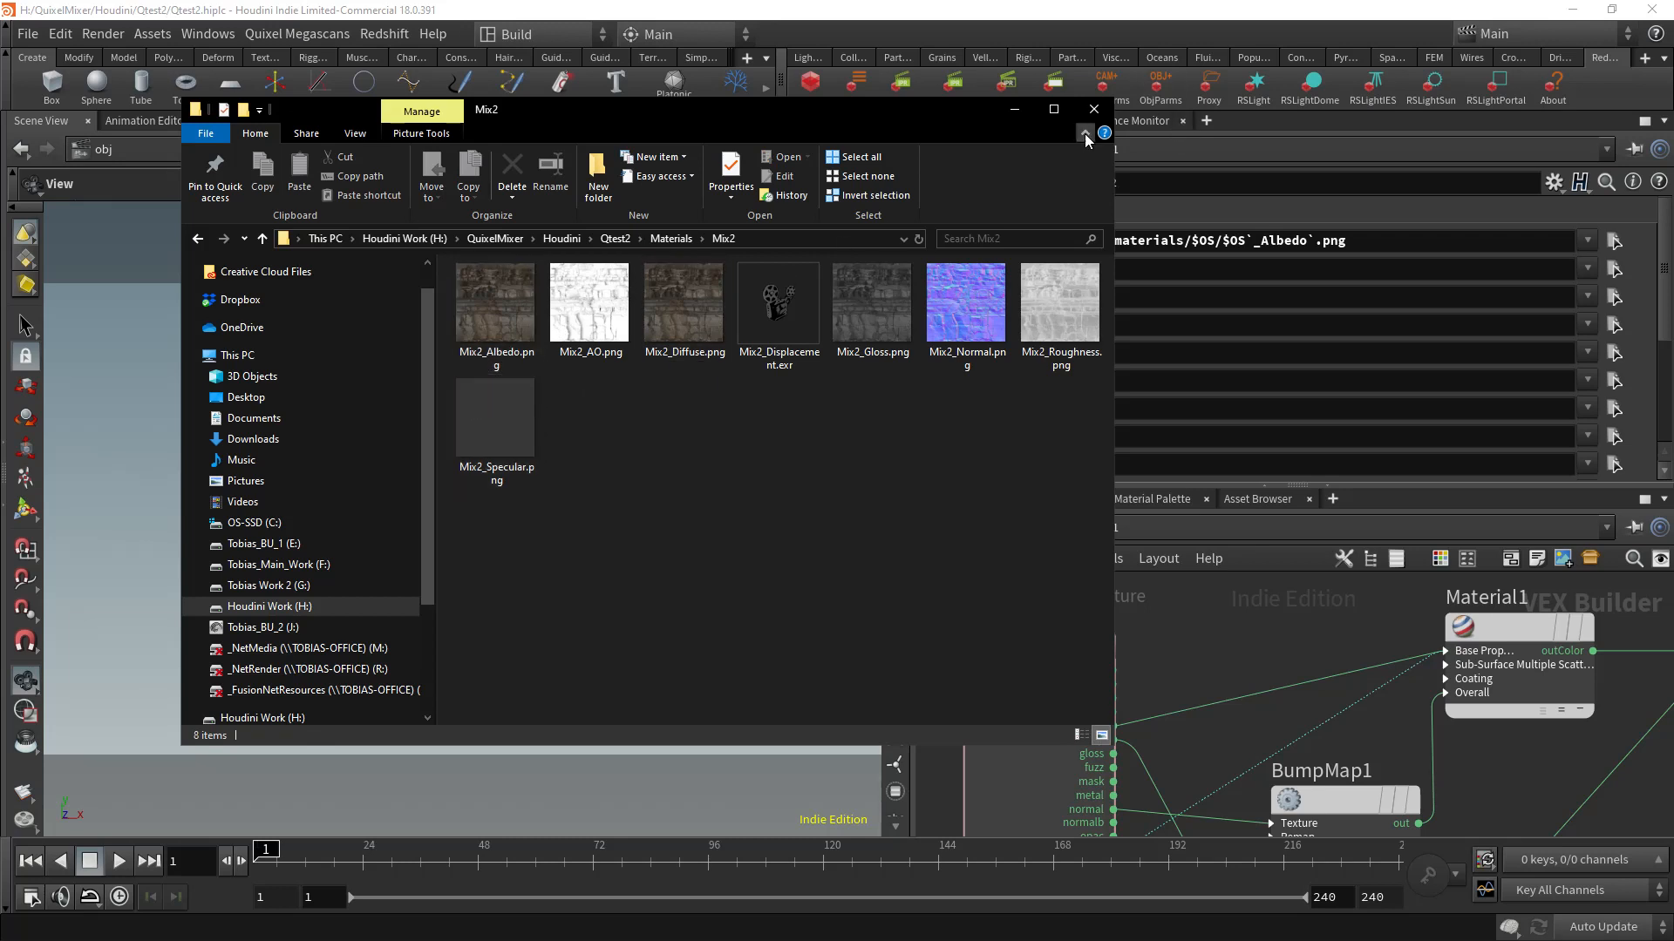
click(1015, 110)
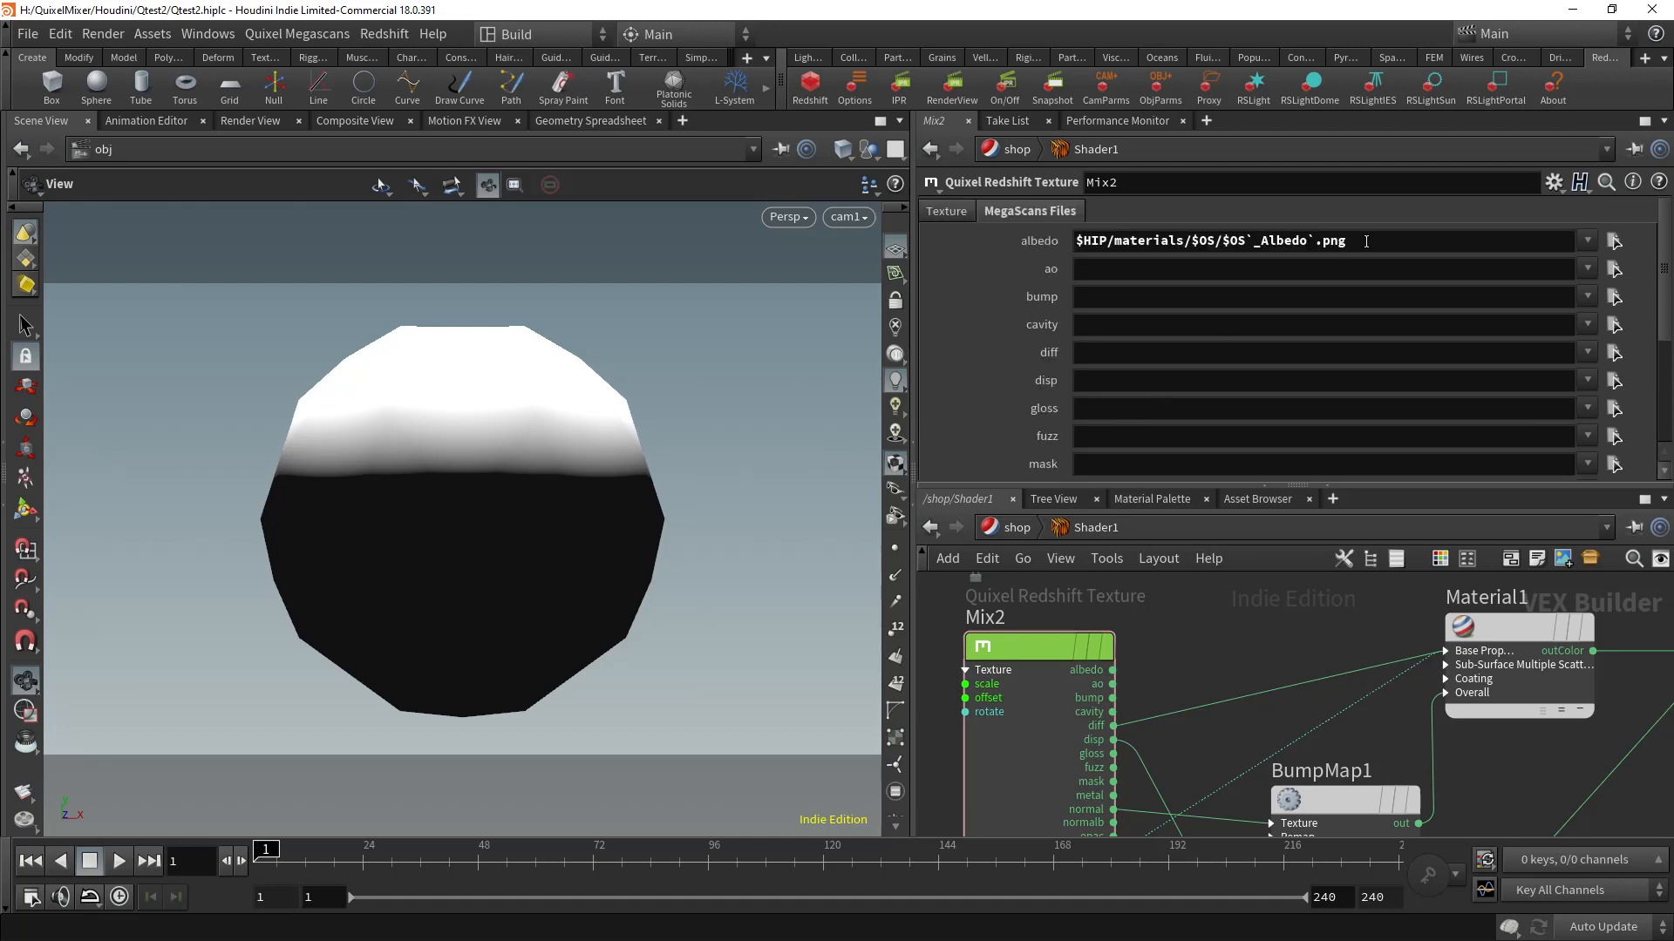
Step: Copy Mix2's albedo path into the diff file path and change it to $HIP/materials/$OS/$OS`_Diffuse`.png
drag(1364, 241, 1064, 246)
key(ctrl+c)
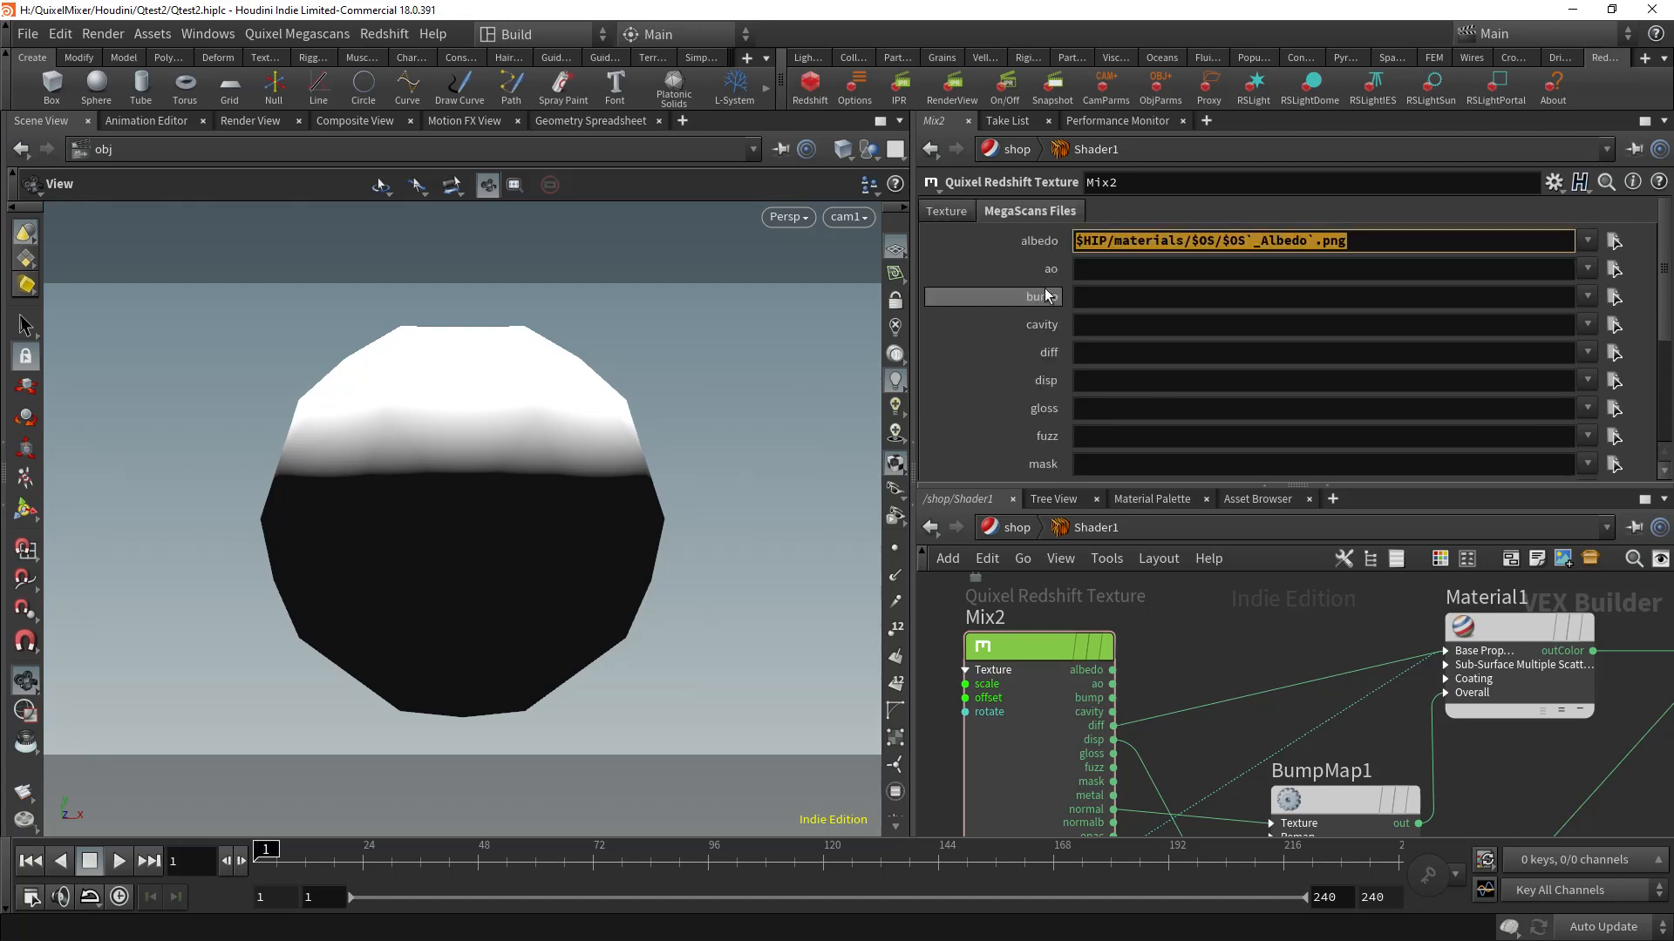
click(1112, 297)
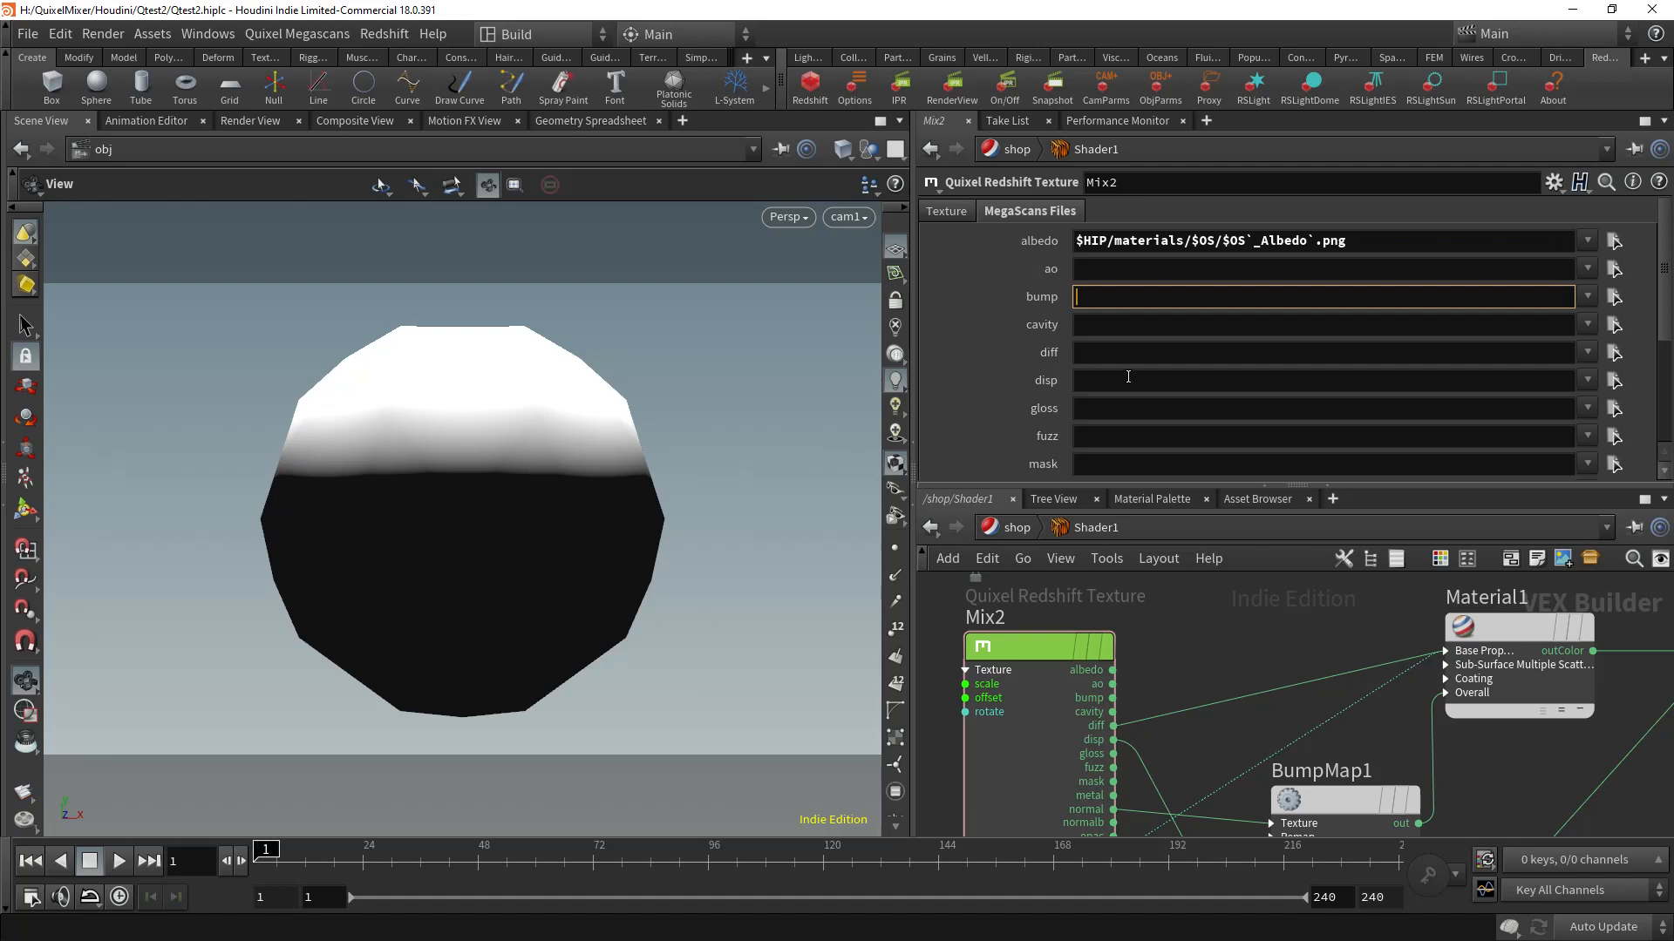
scroll(1099, 353, down, 1)
click(1093, 317)
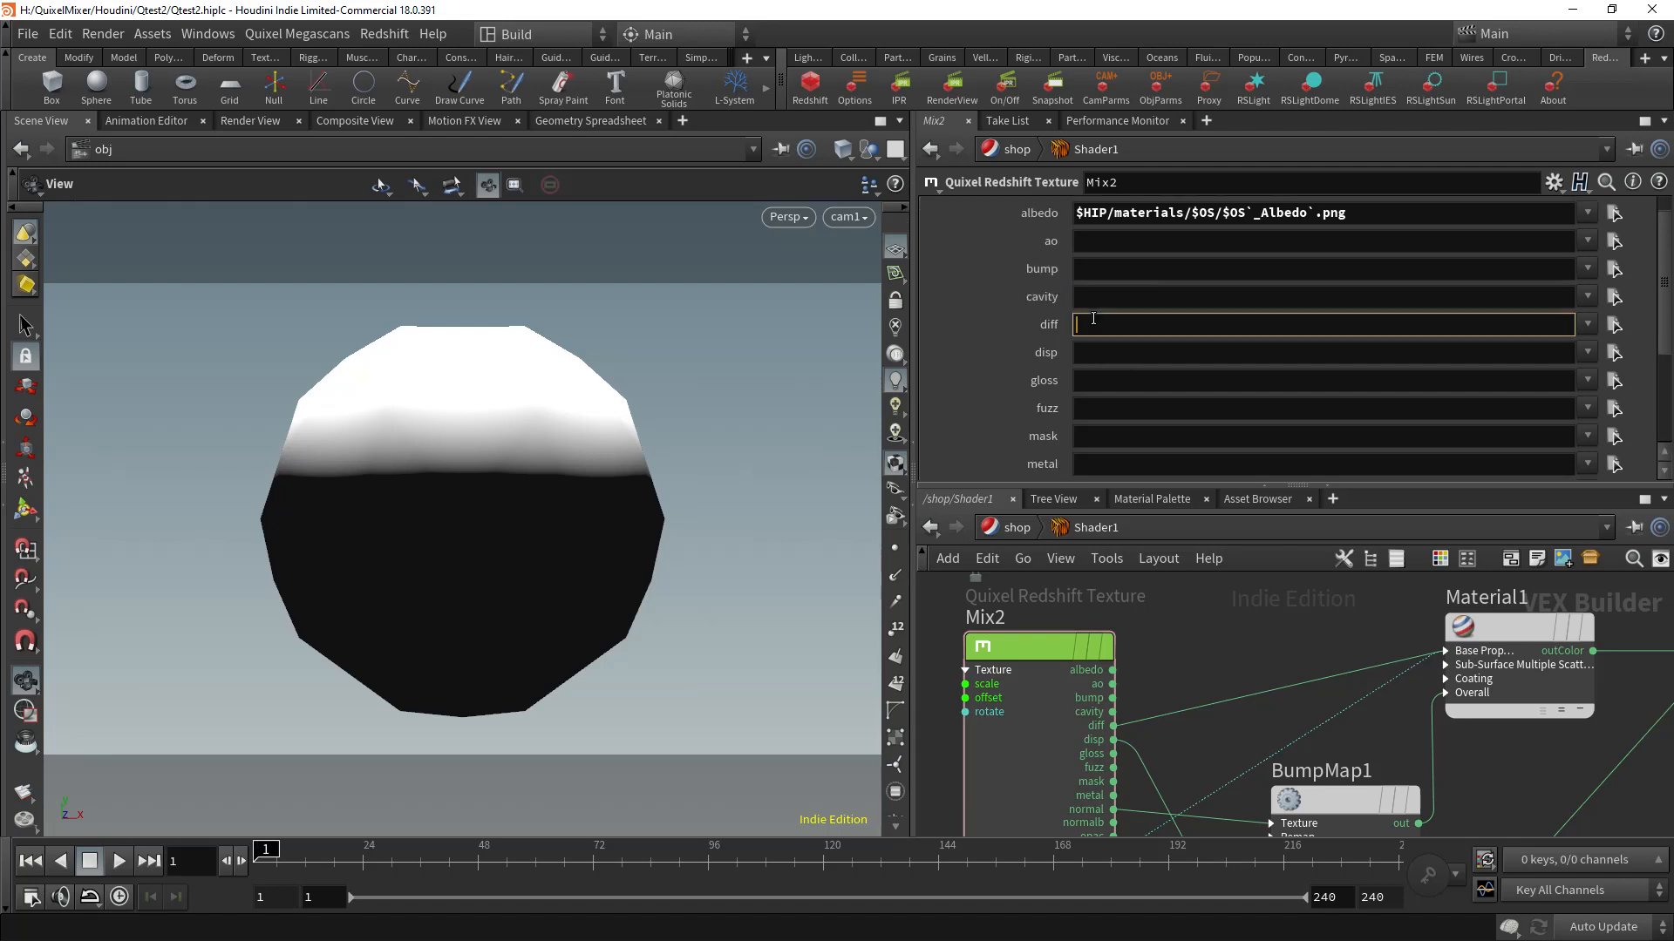
key(ctrl+v)
click(1263, 329)
key(Return)
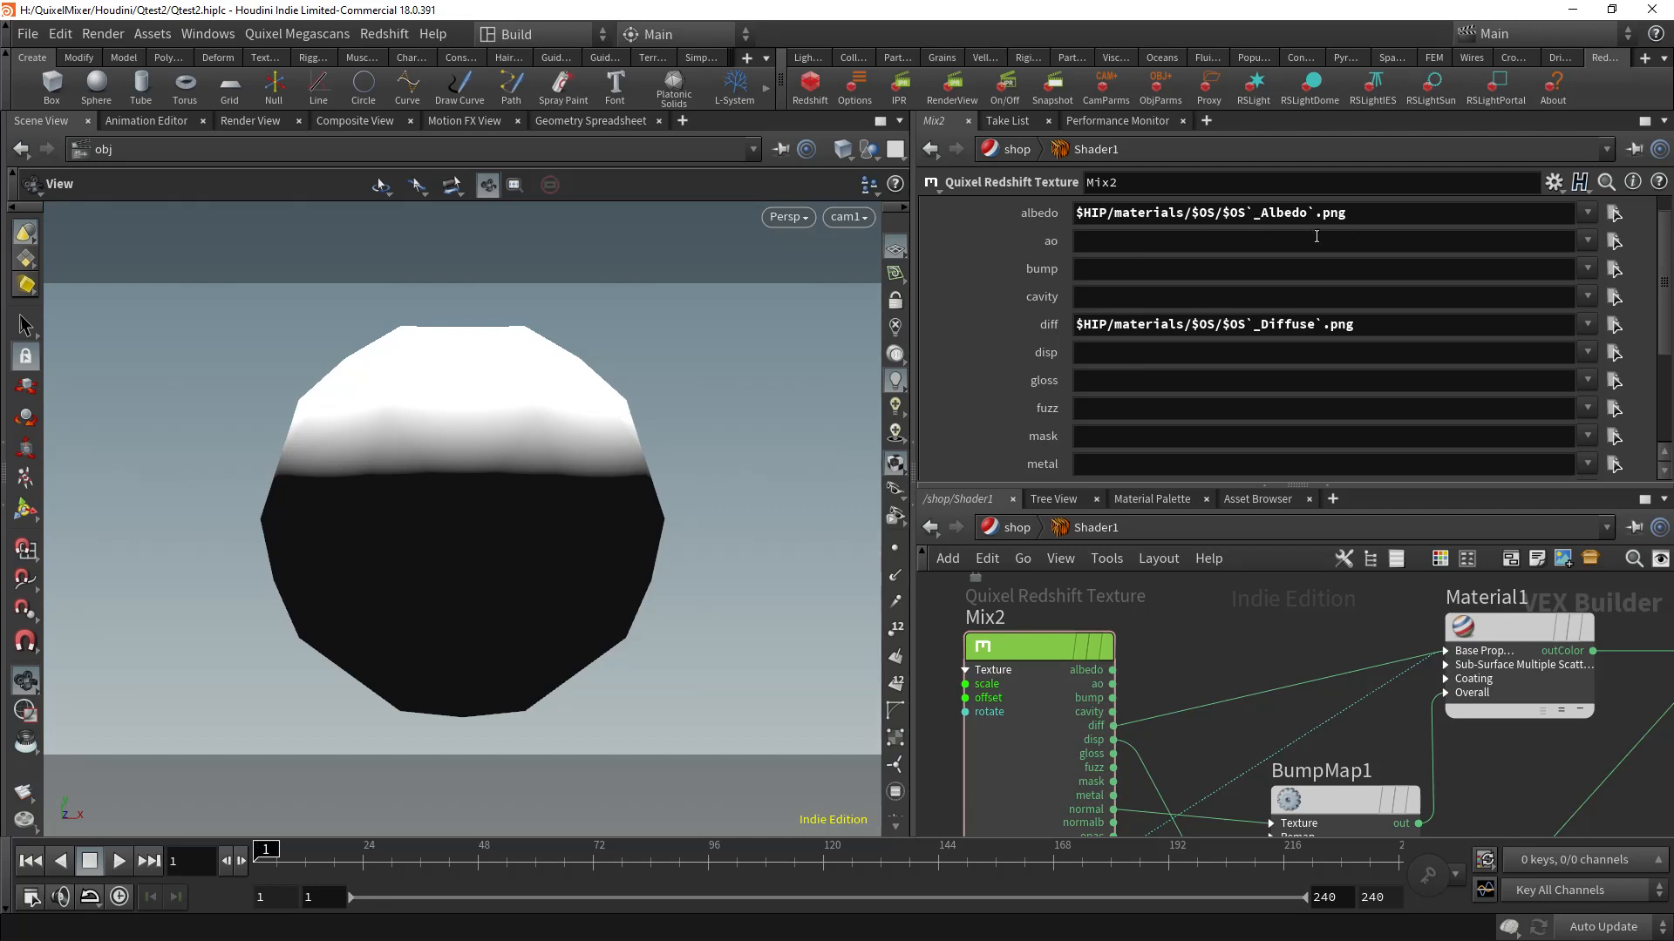
Step: Set Mix2's disp file path to $HIP/materials/$OS/$OS`_Displacement`.exr, based on the copied albedo path
click(1101, 350)
key(ctrl+v)
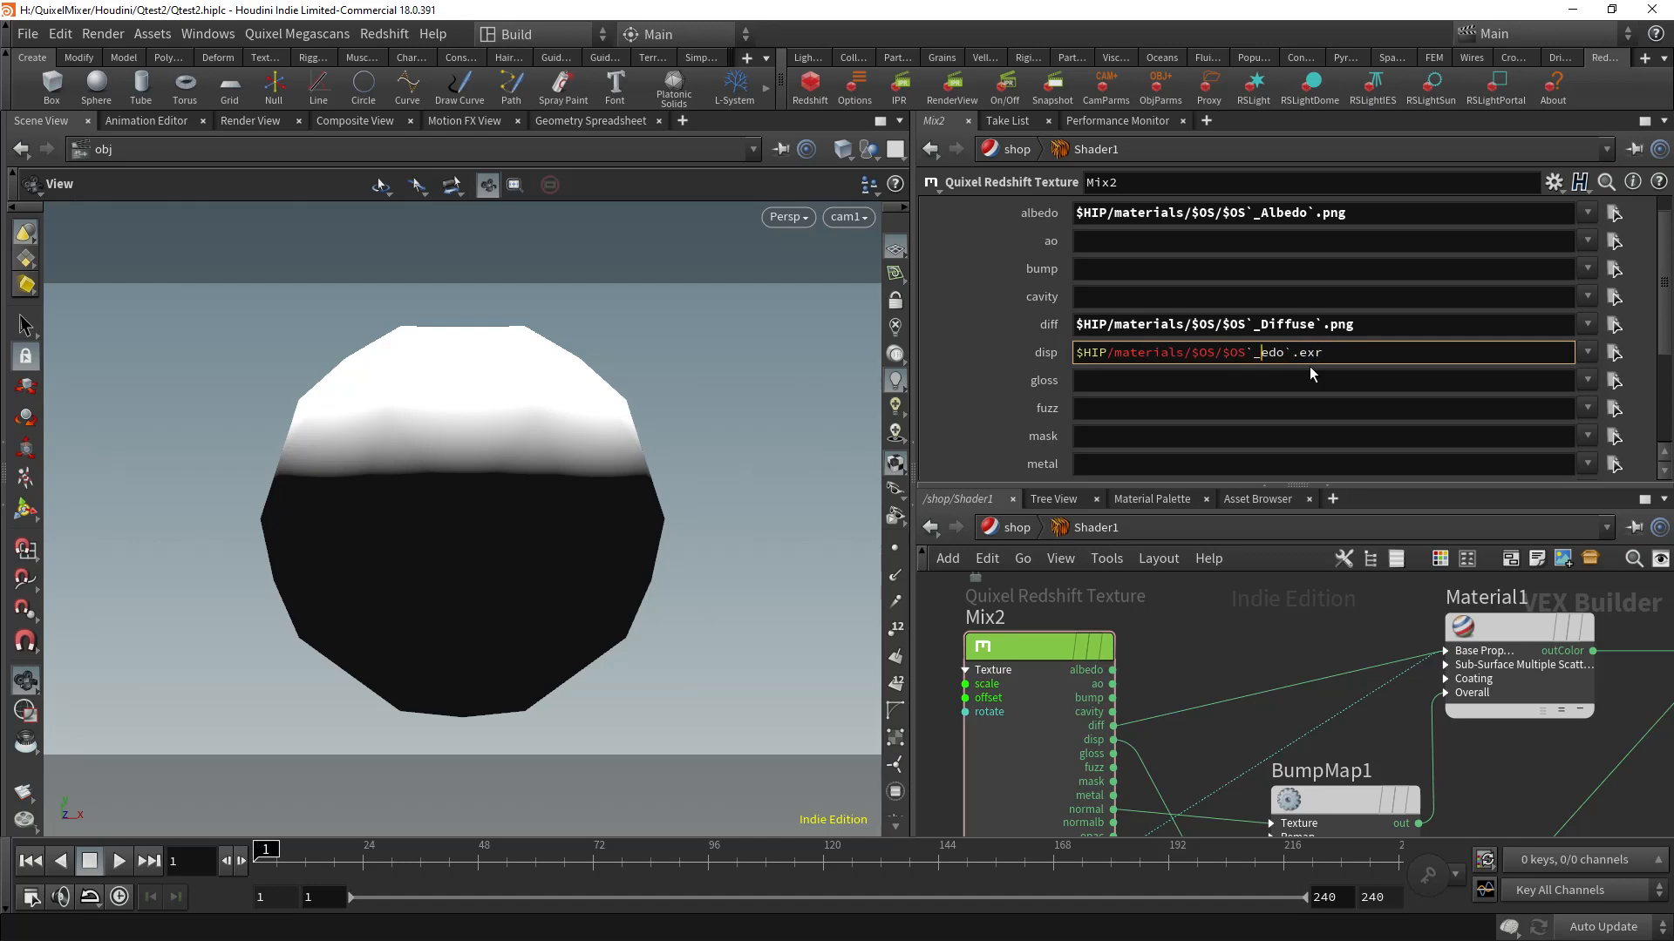
text(ment)
scroll(1121, 406, down, 2)
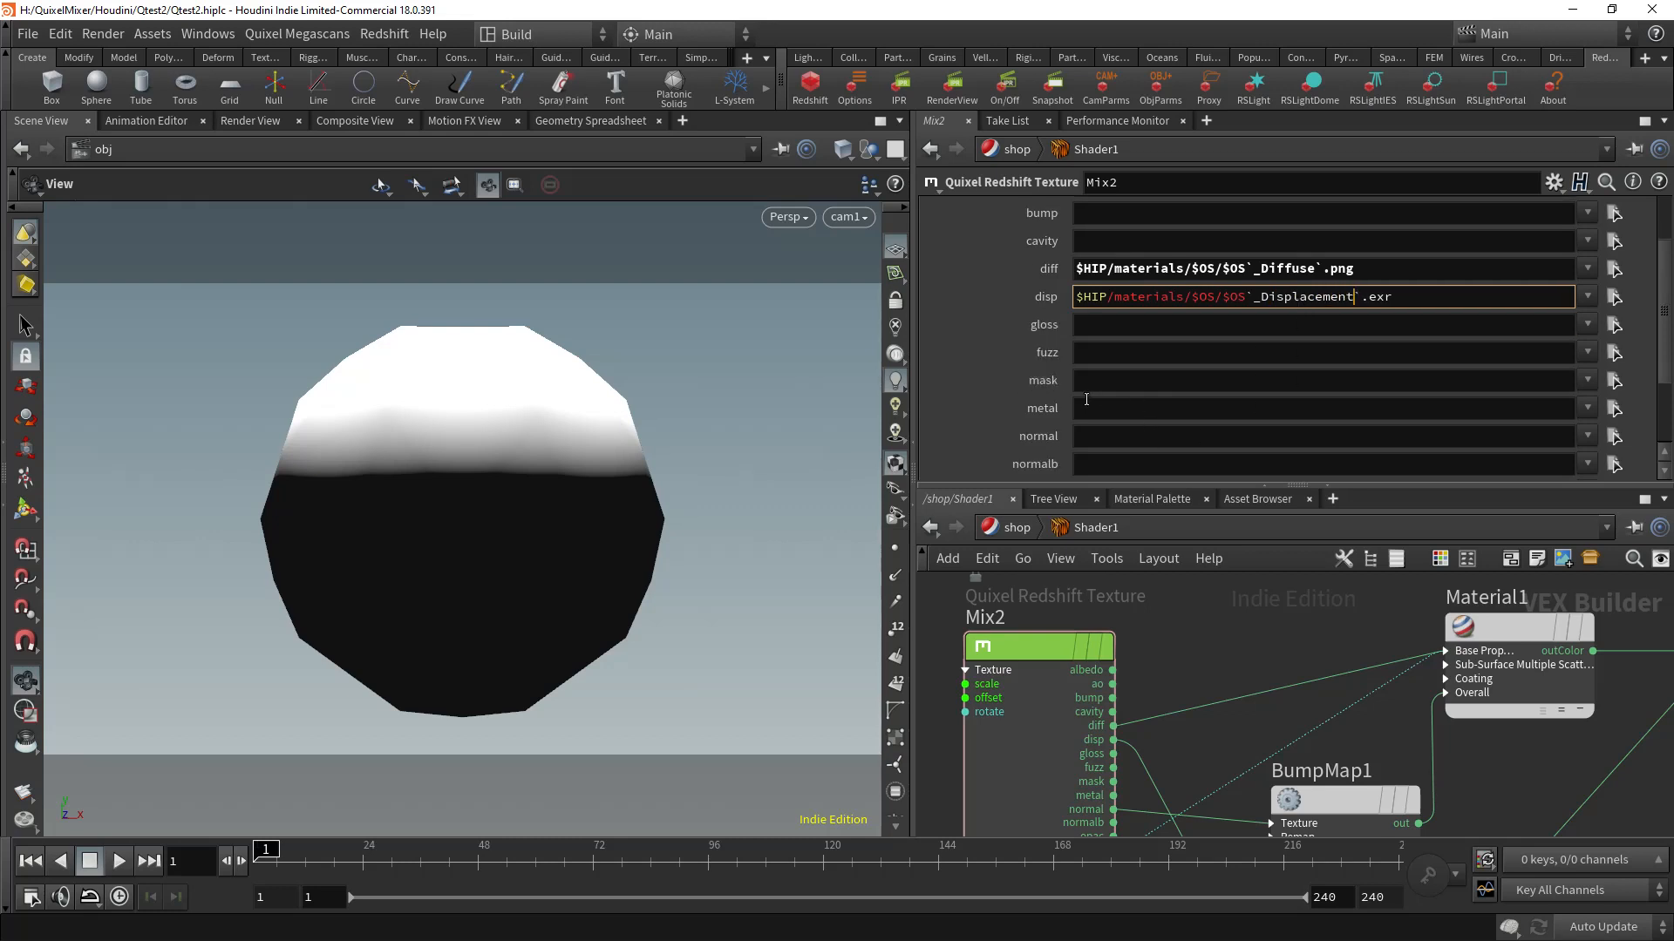
Step: Set Mix2's normal file path to $HIP/materials/$OS/$OS`_Normal`.png, based on the copied albedo path
scroll(1086, 399, down, 1)
click(1125, 408)
key(ctrl+v)
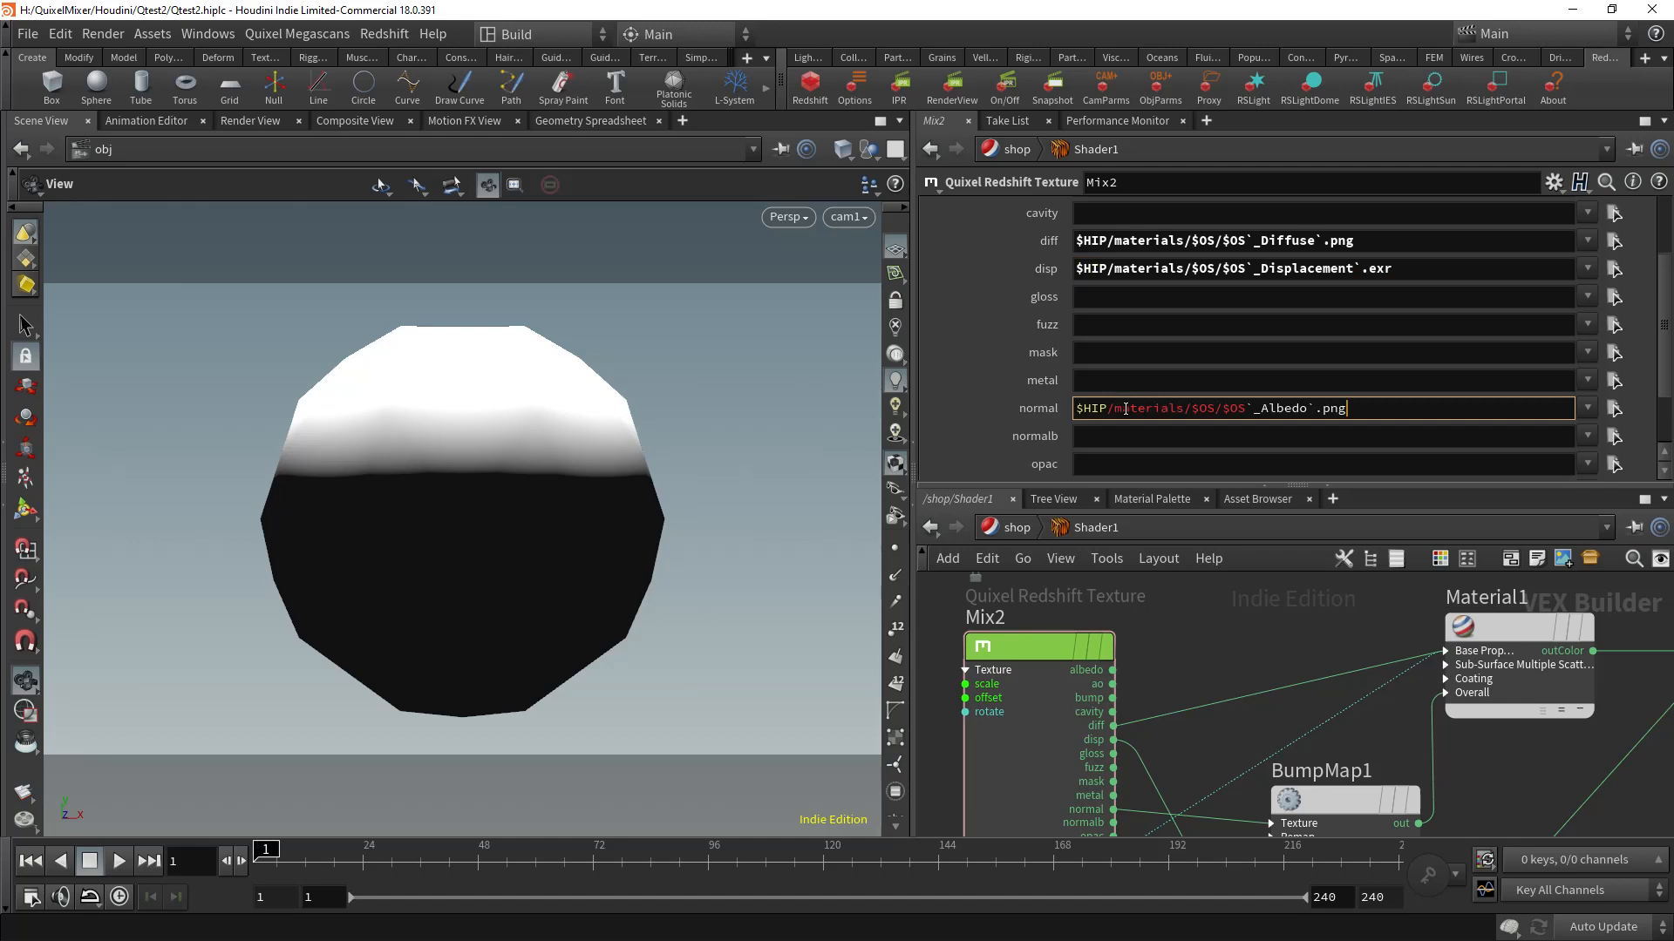
click(1308, 408)
key(BackSpace)
key(BackSpace)
key(BackSpace)
key(BackSpace)
key(BackSpace)
key(BackSpace)
text(Normal)
Step: Set Mix2's rough file path to $HIP/materials/$OS/$OS`_Roughness`.png, based on the copied albedo path
scroll(1028, 415, down, 3)
click(1127, 416)
key(ctrl+v)
key(Left)
key(Left)
key(Left)
key(Left)
key(Left)
key(BackSpace)
key(BackSpace)
key(BackSpace)
key(BackSpace)
key(BackSpace)
key(BackSpace)
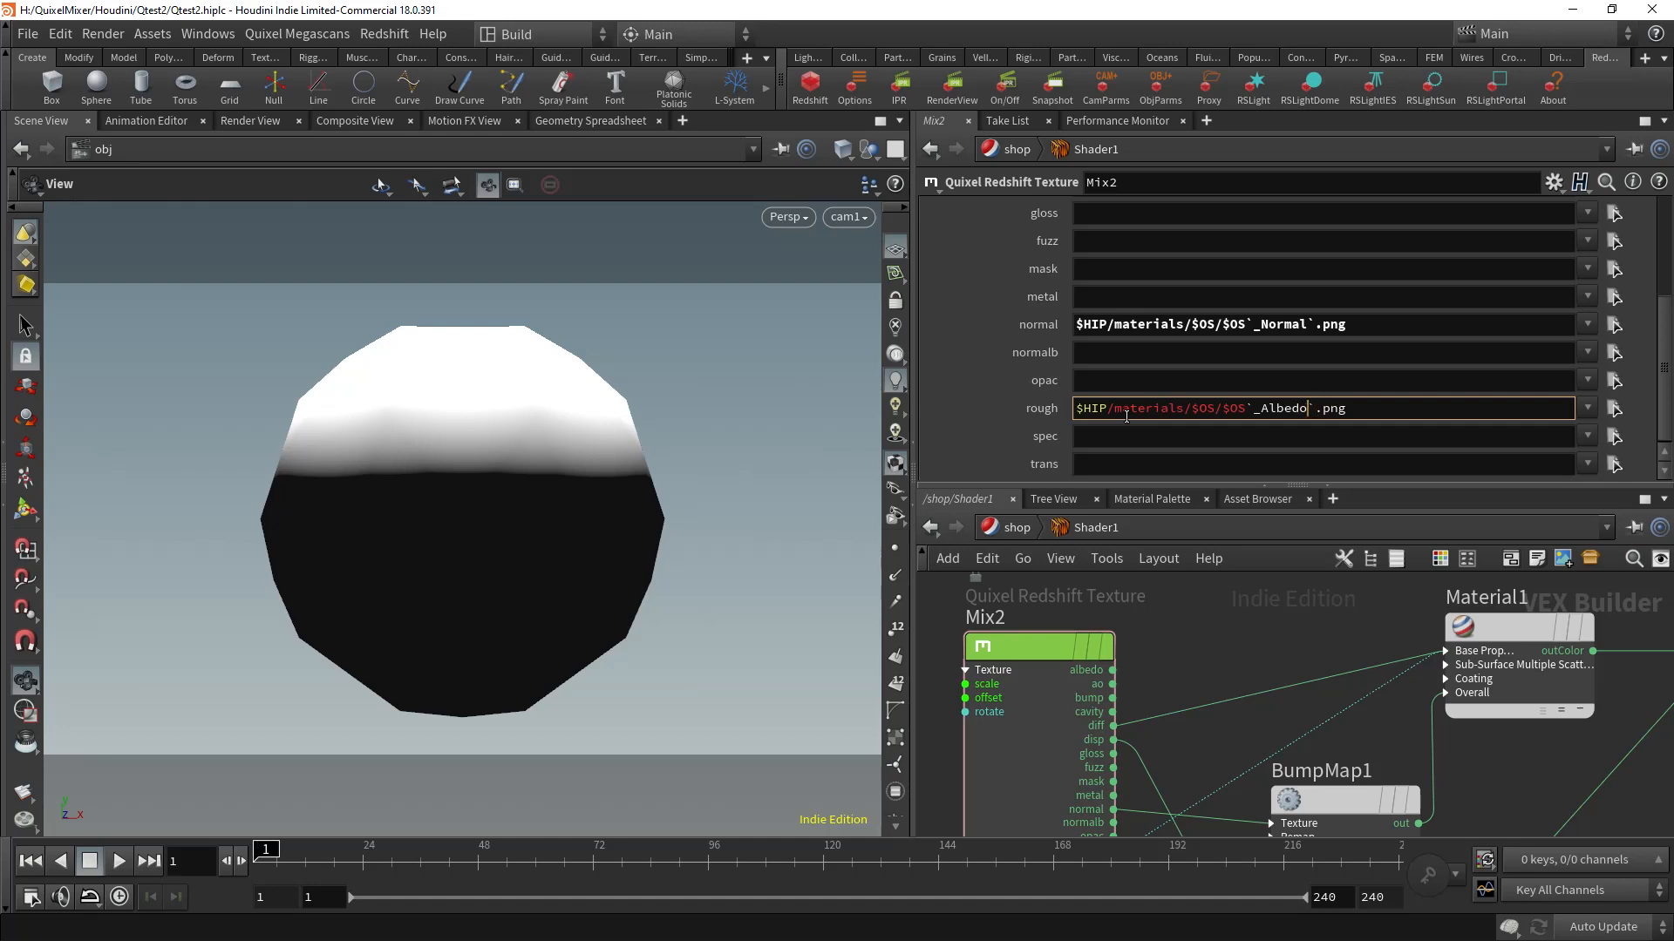
text(Roughness)
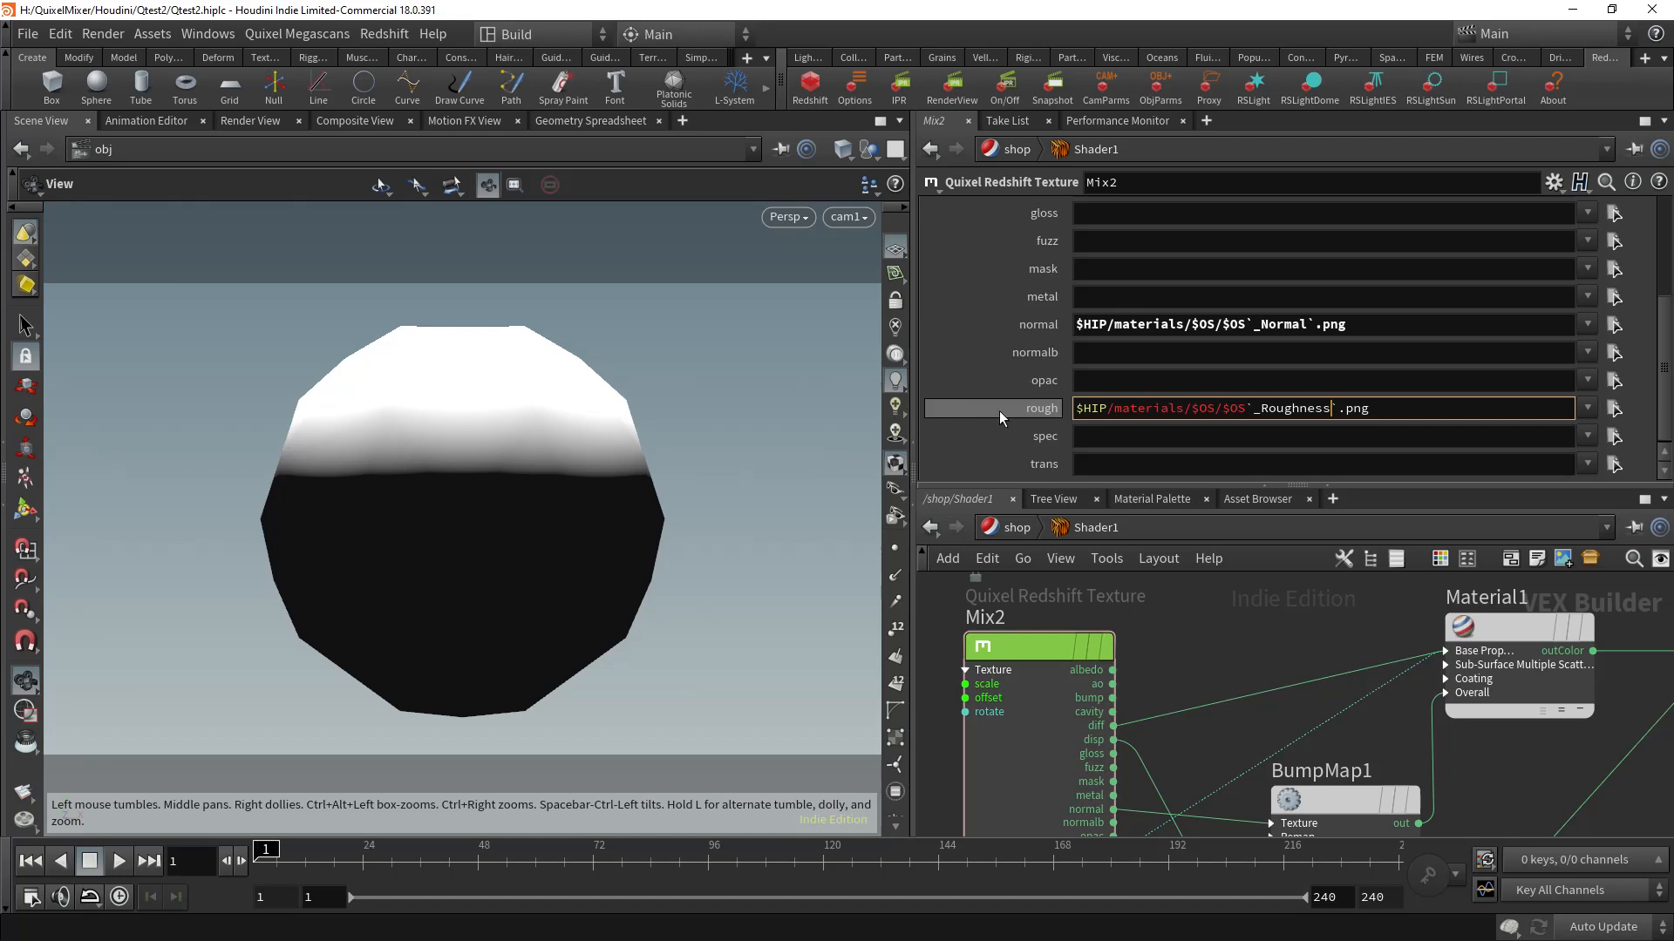
Step: Examine Mix2's texture file paths and its connections to the other nodes in the Shader1 network
scroll(999, 411, down, 2)
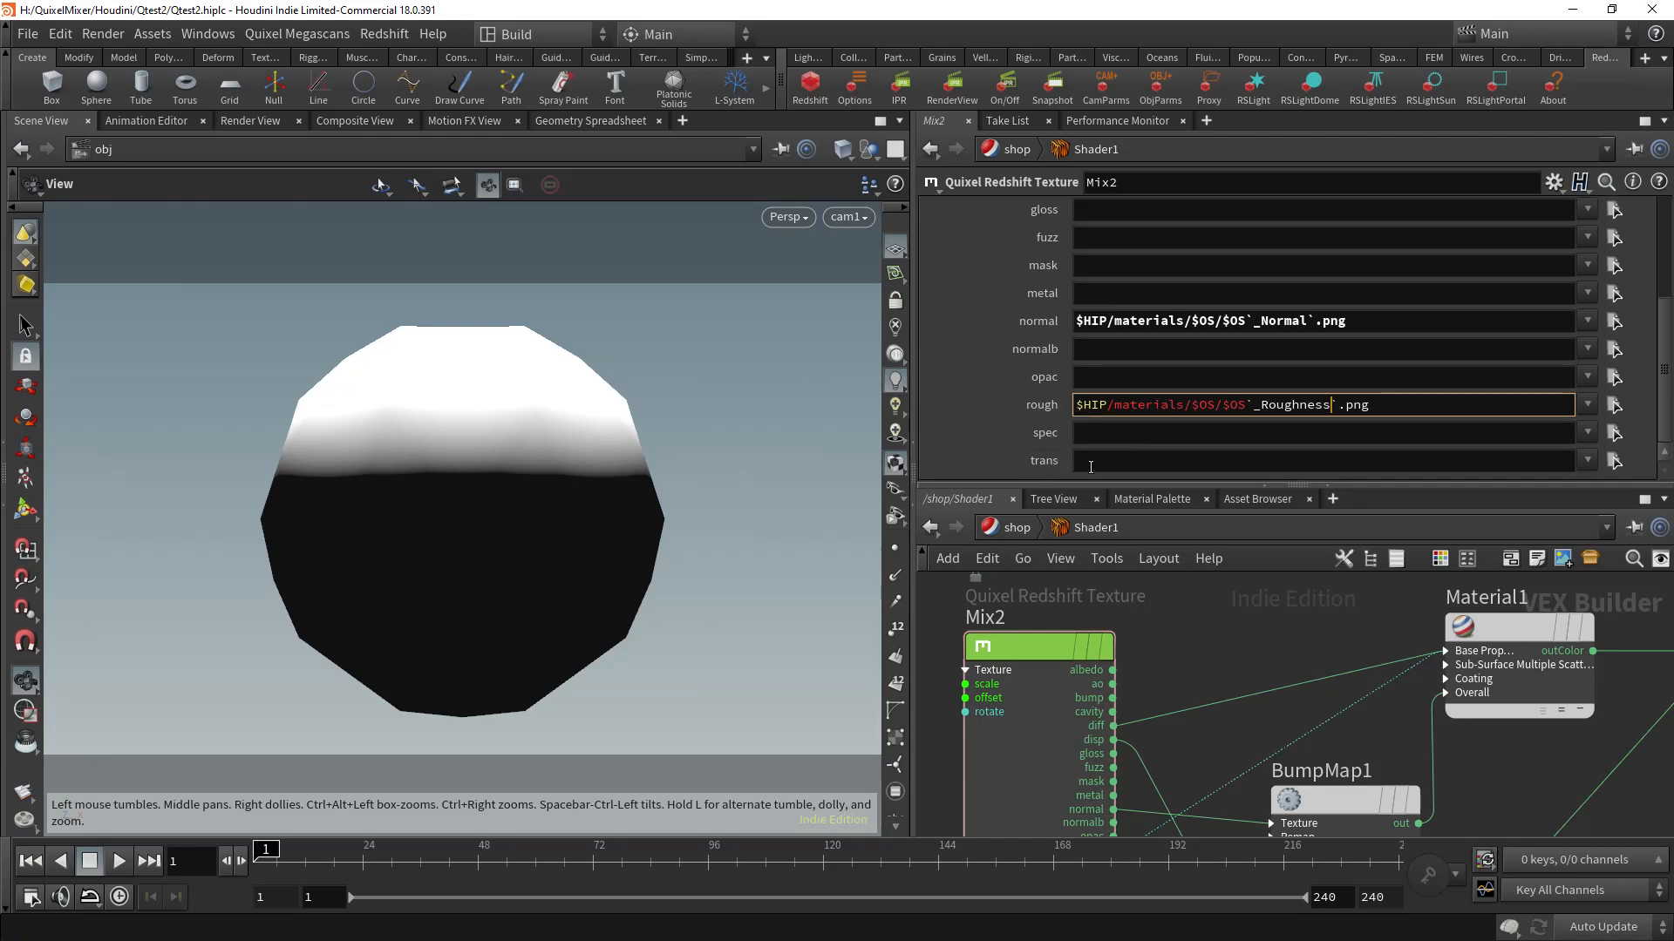
scroll(1021, 405, up, 4)
scroll(1022, 366, up, 3)
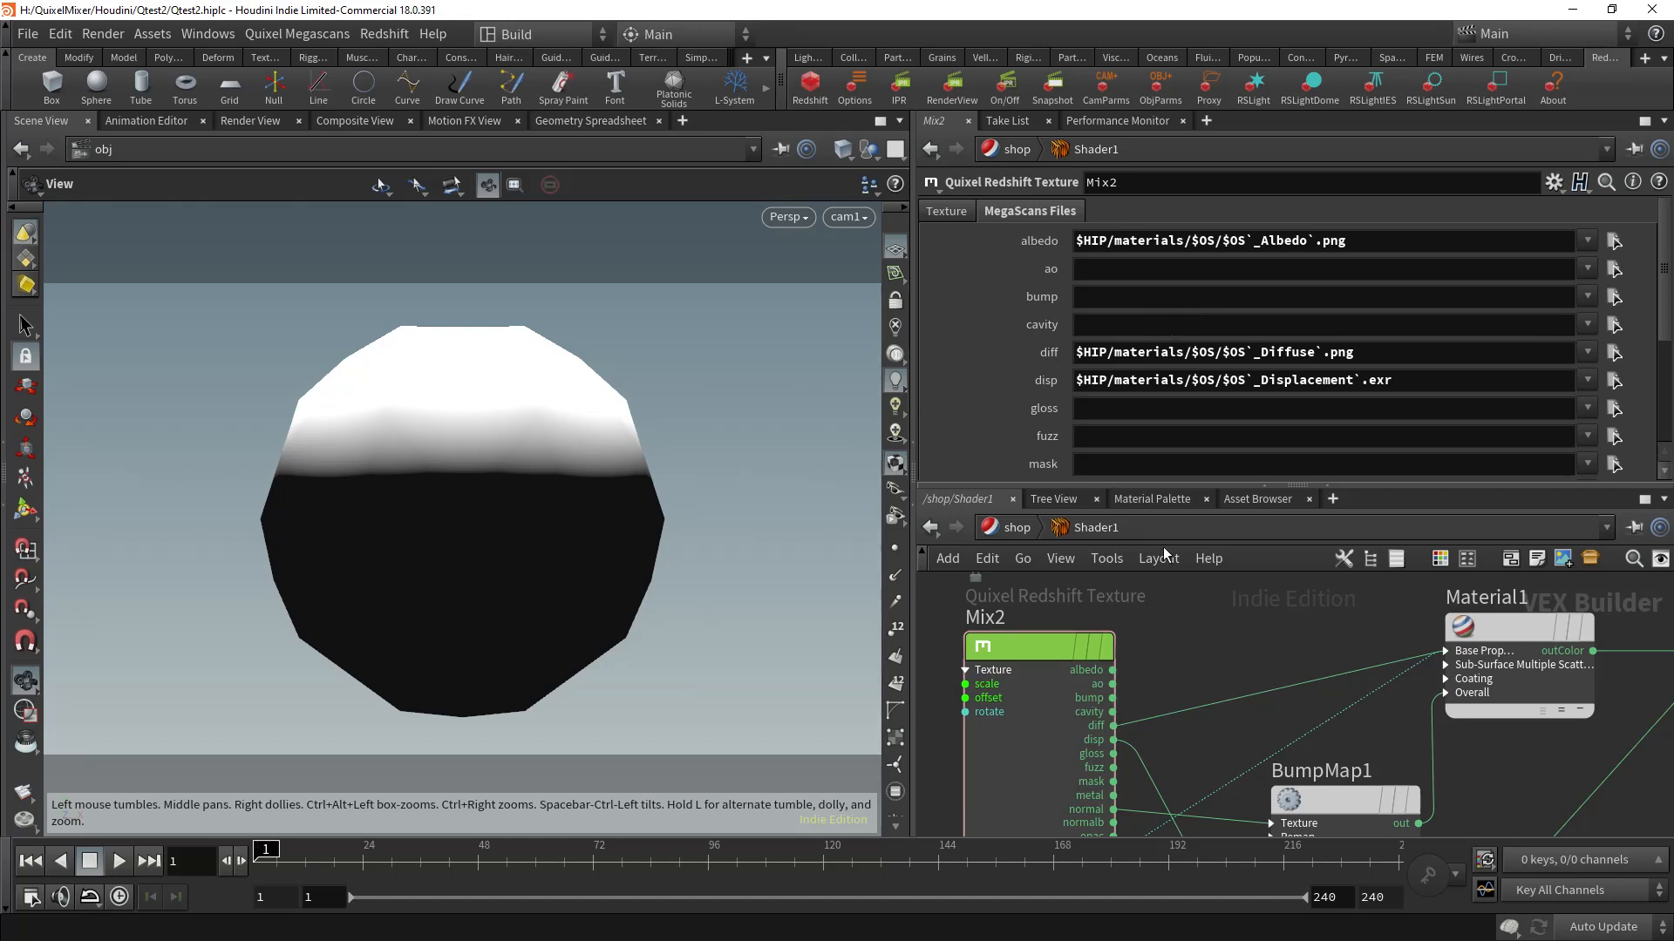
middle_drag(1243, 648, 1192, 629)
scroll(1332, 661, down, 4)
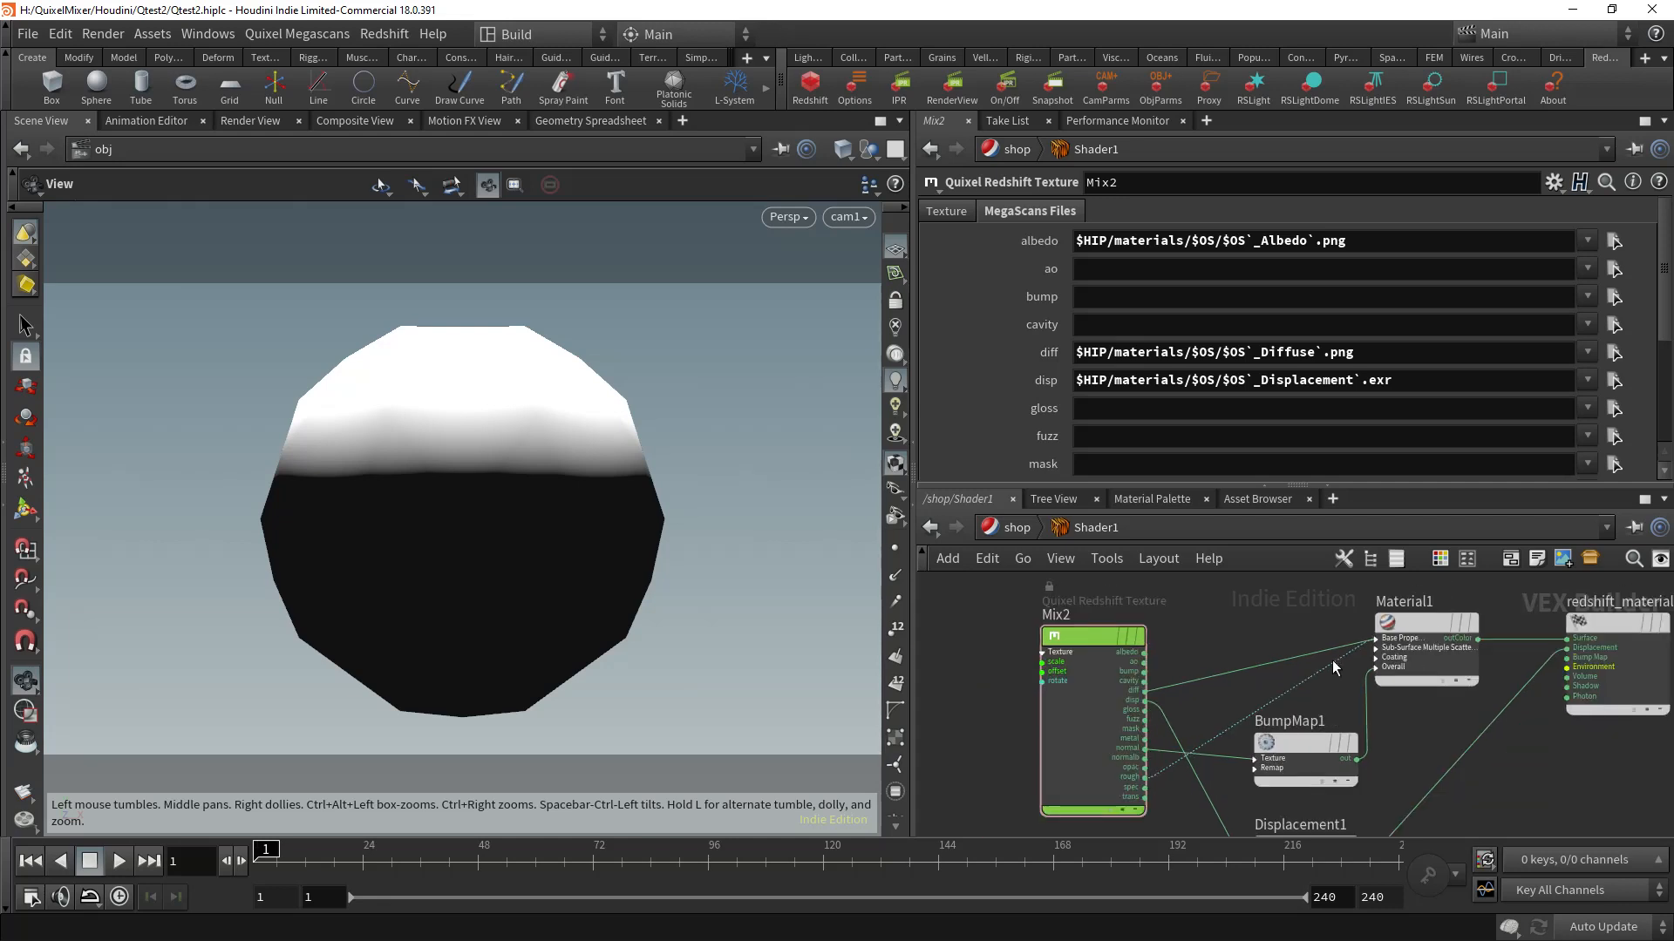
middle_drag(1461, 765, 1310, 728)
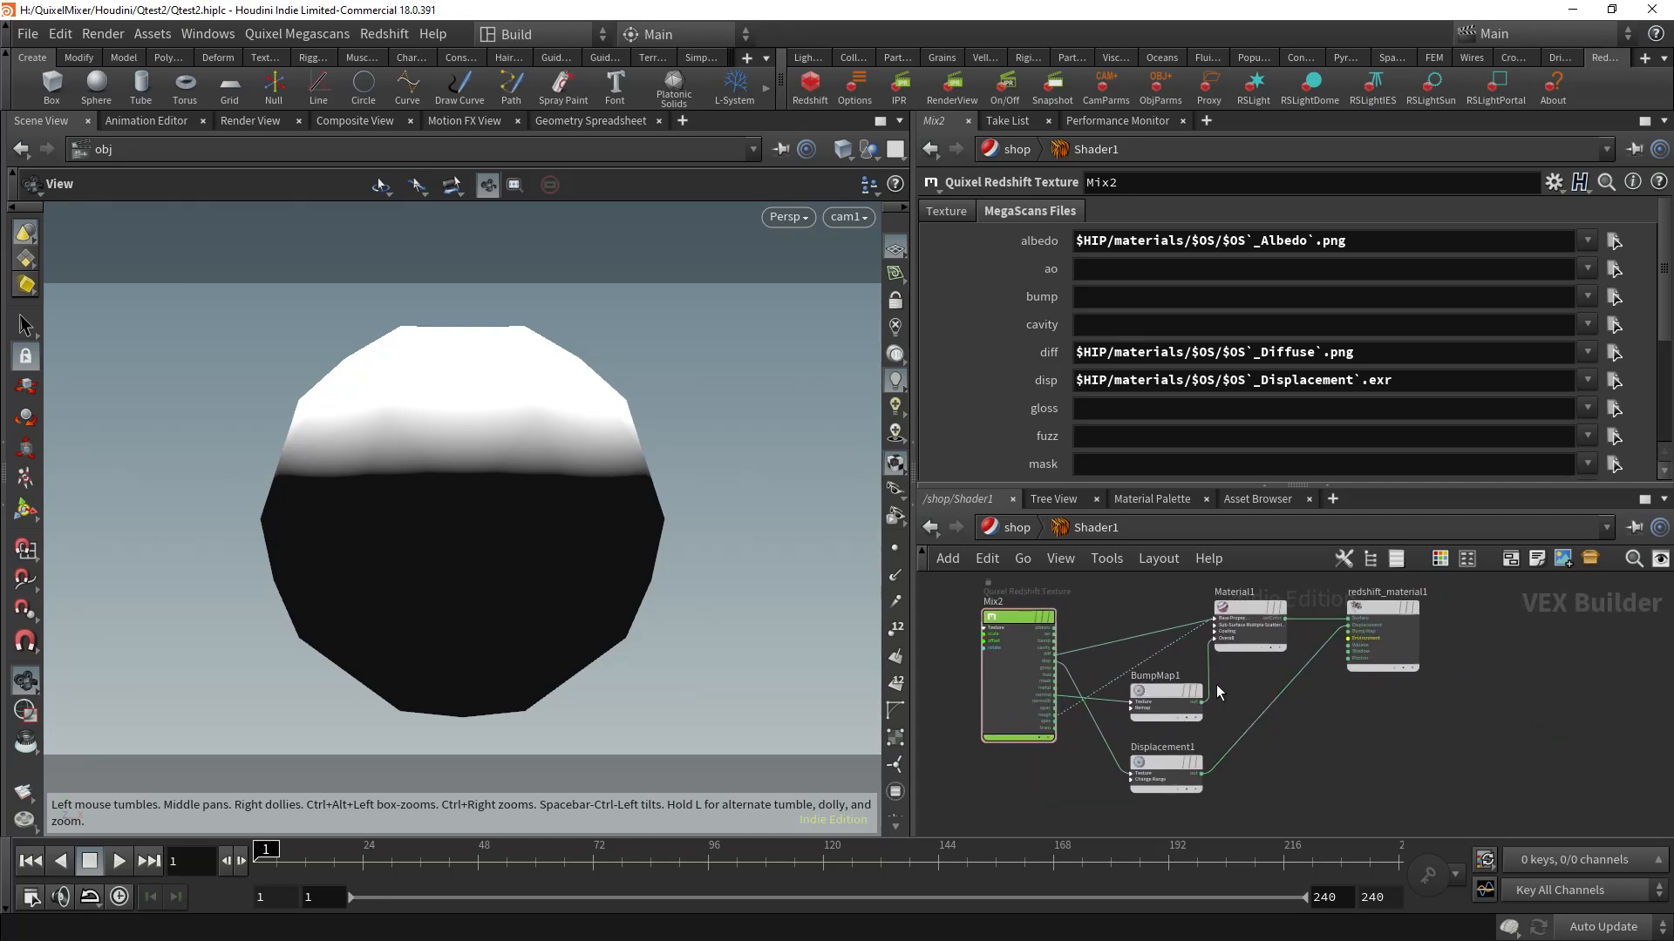
mouse_move(1162, 771)
scroll(1325, 636, up, 1)
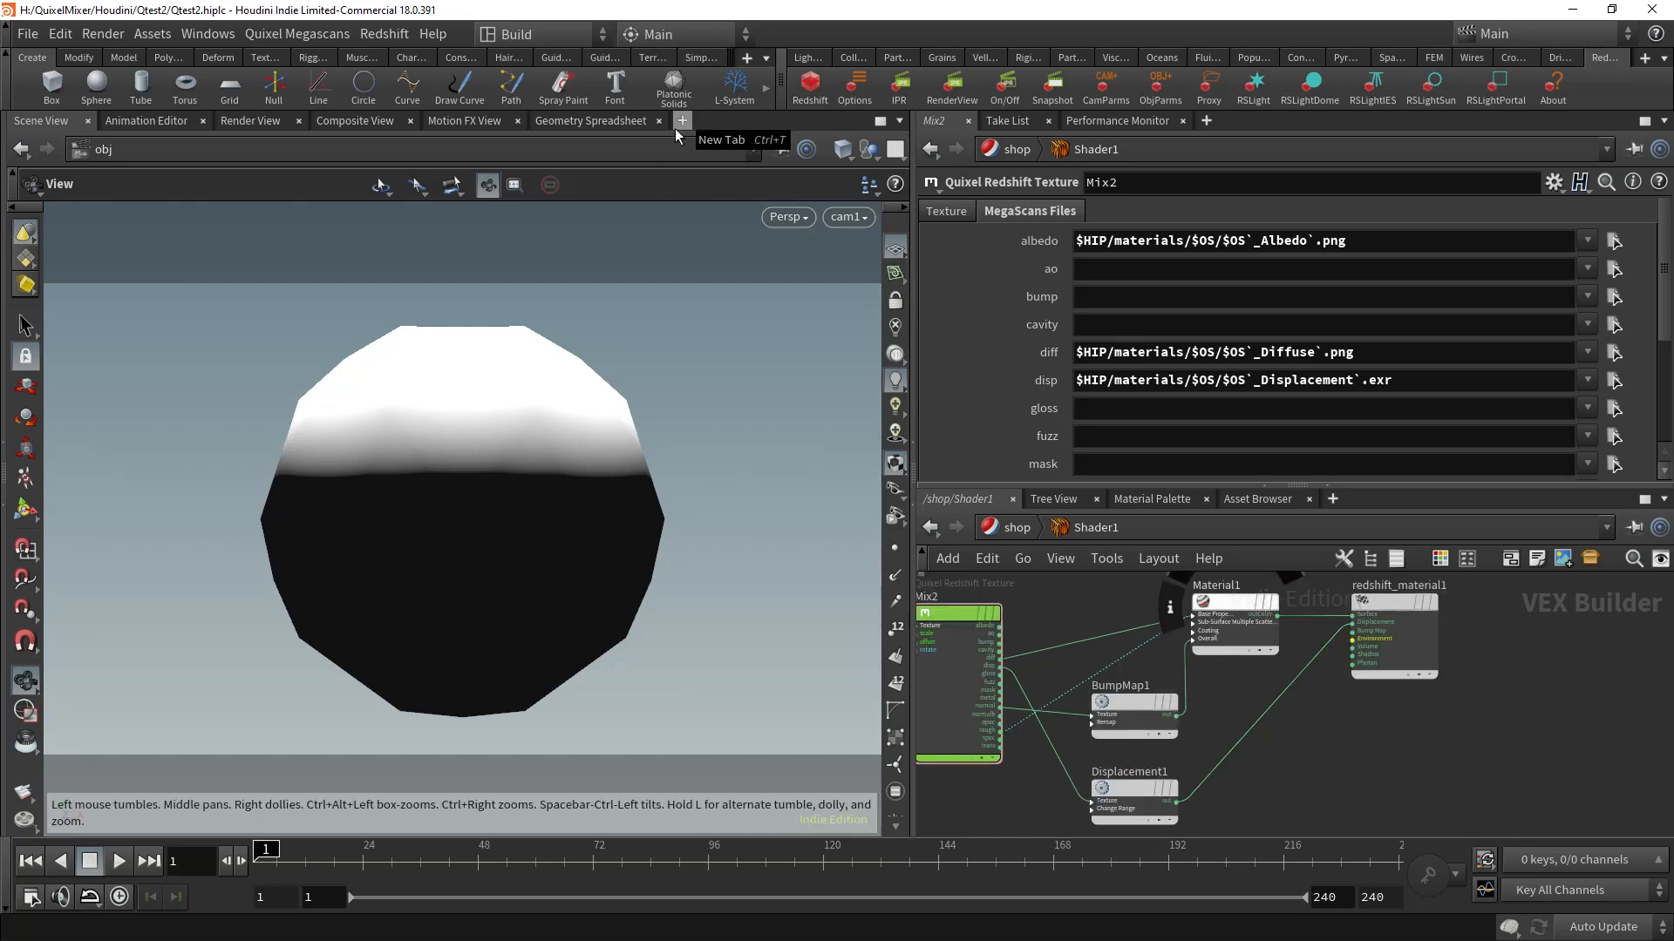
Step: Save the Qtest2 scene and open a new Redshift RenderView beside the existing viewer panes
click(28, 34)
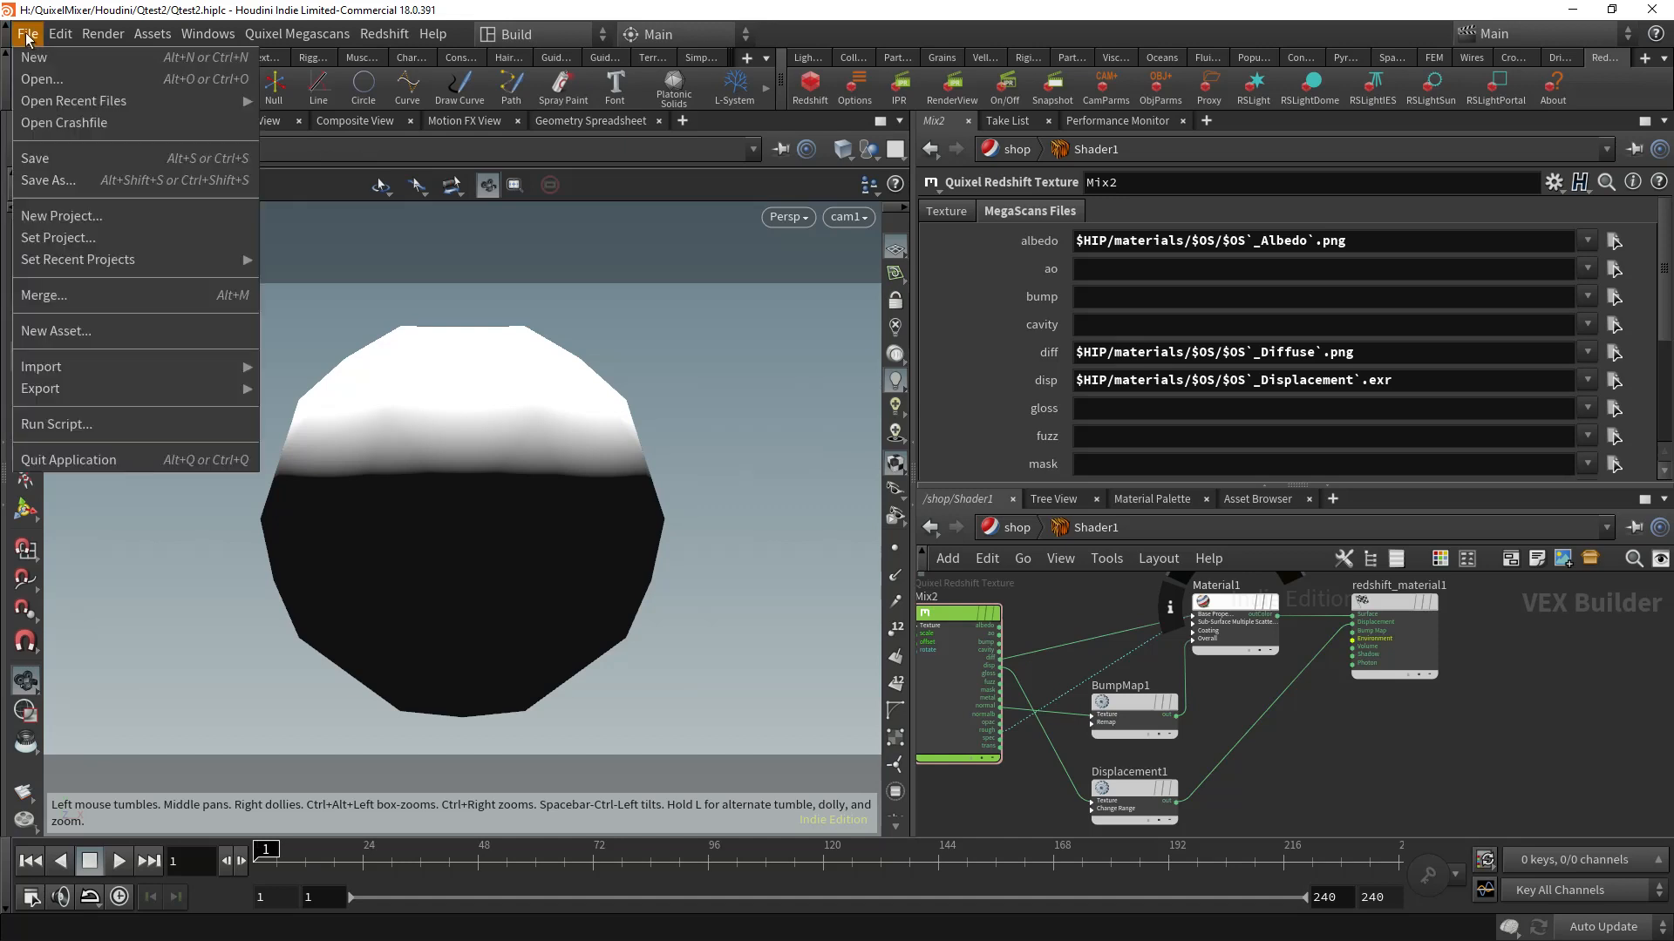
click(52, 155)
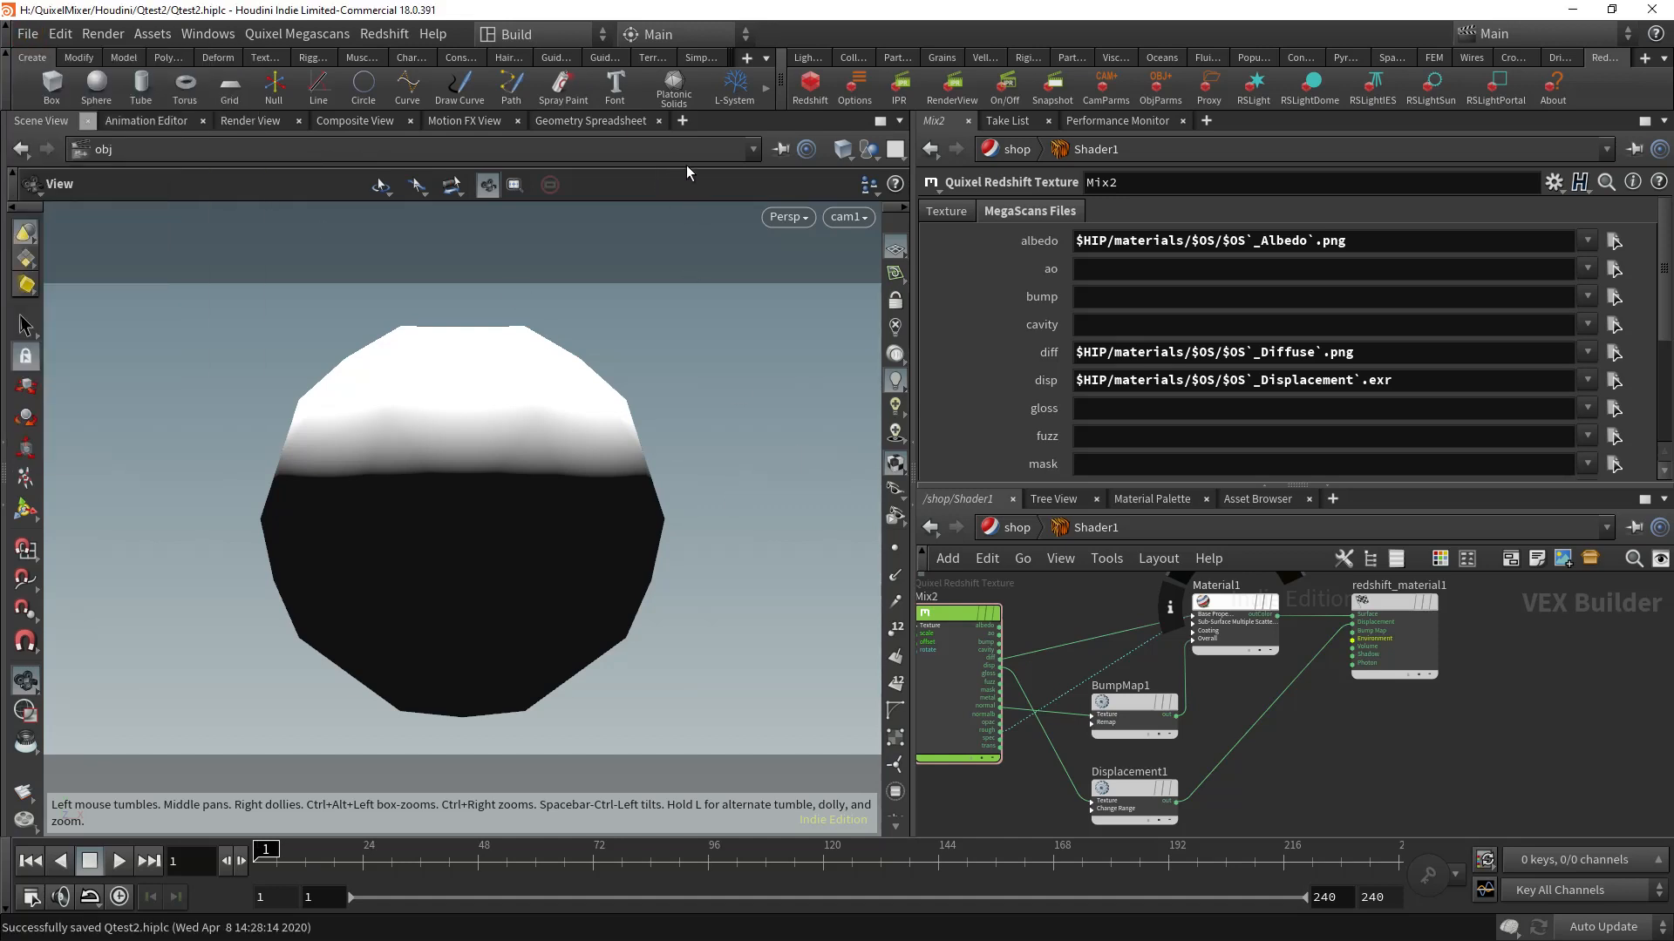
click(683, 120)
mouse_move(731, 165)
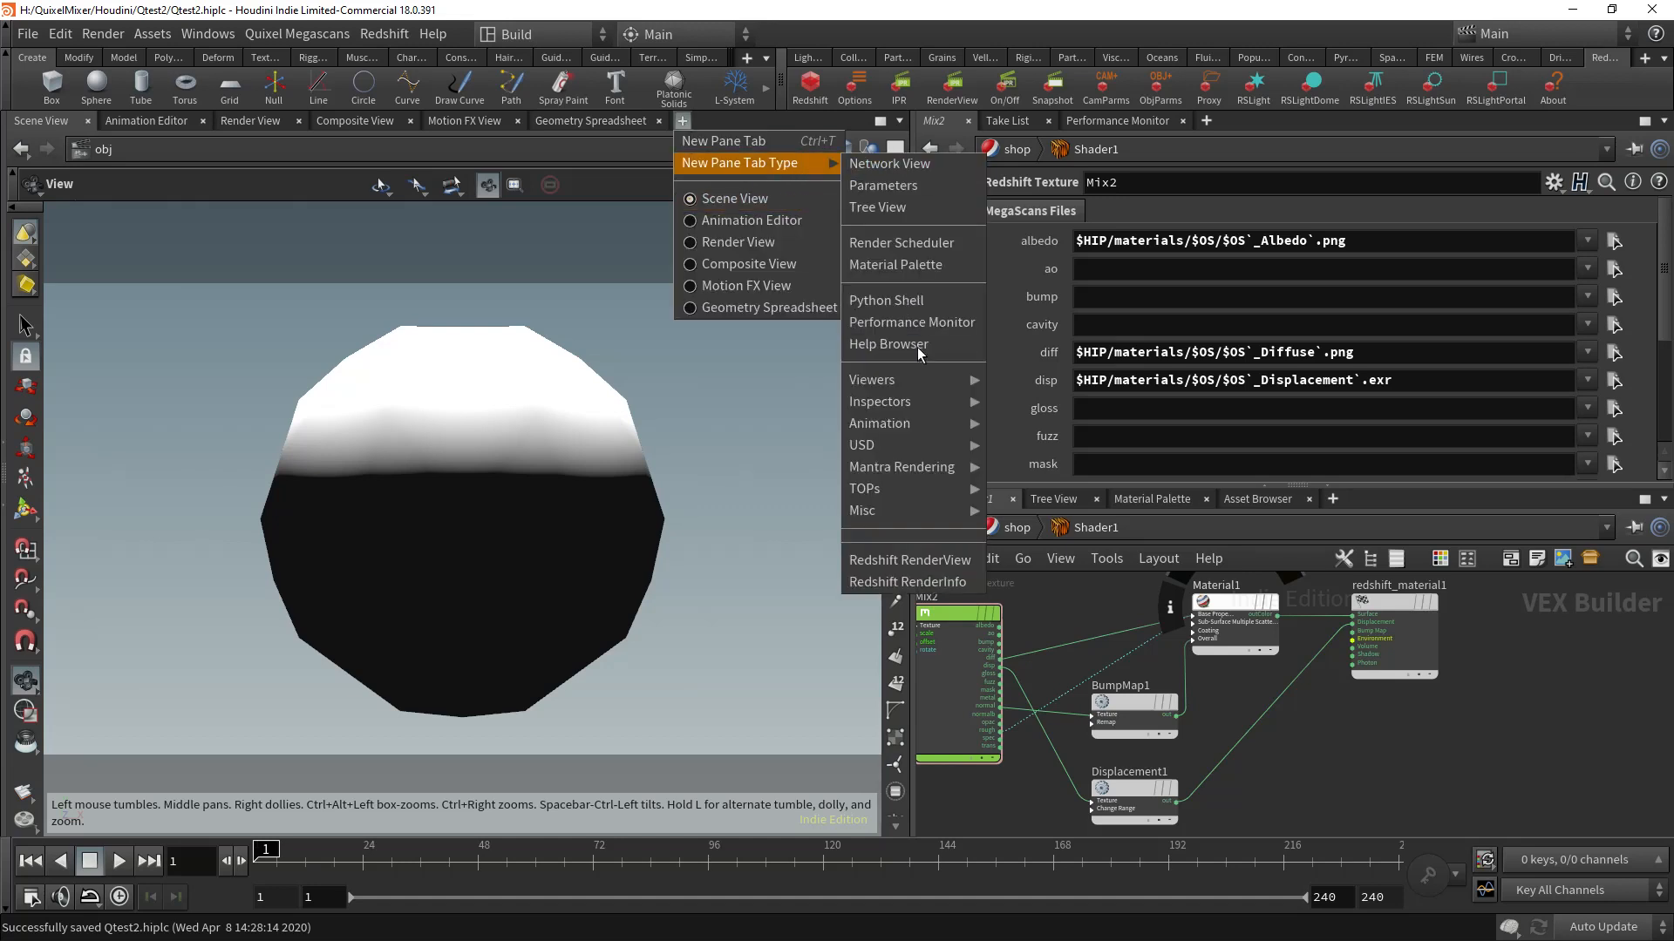
click(942, 560)
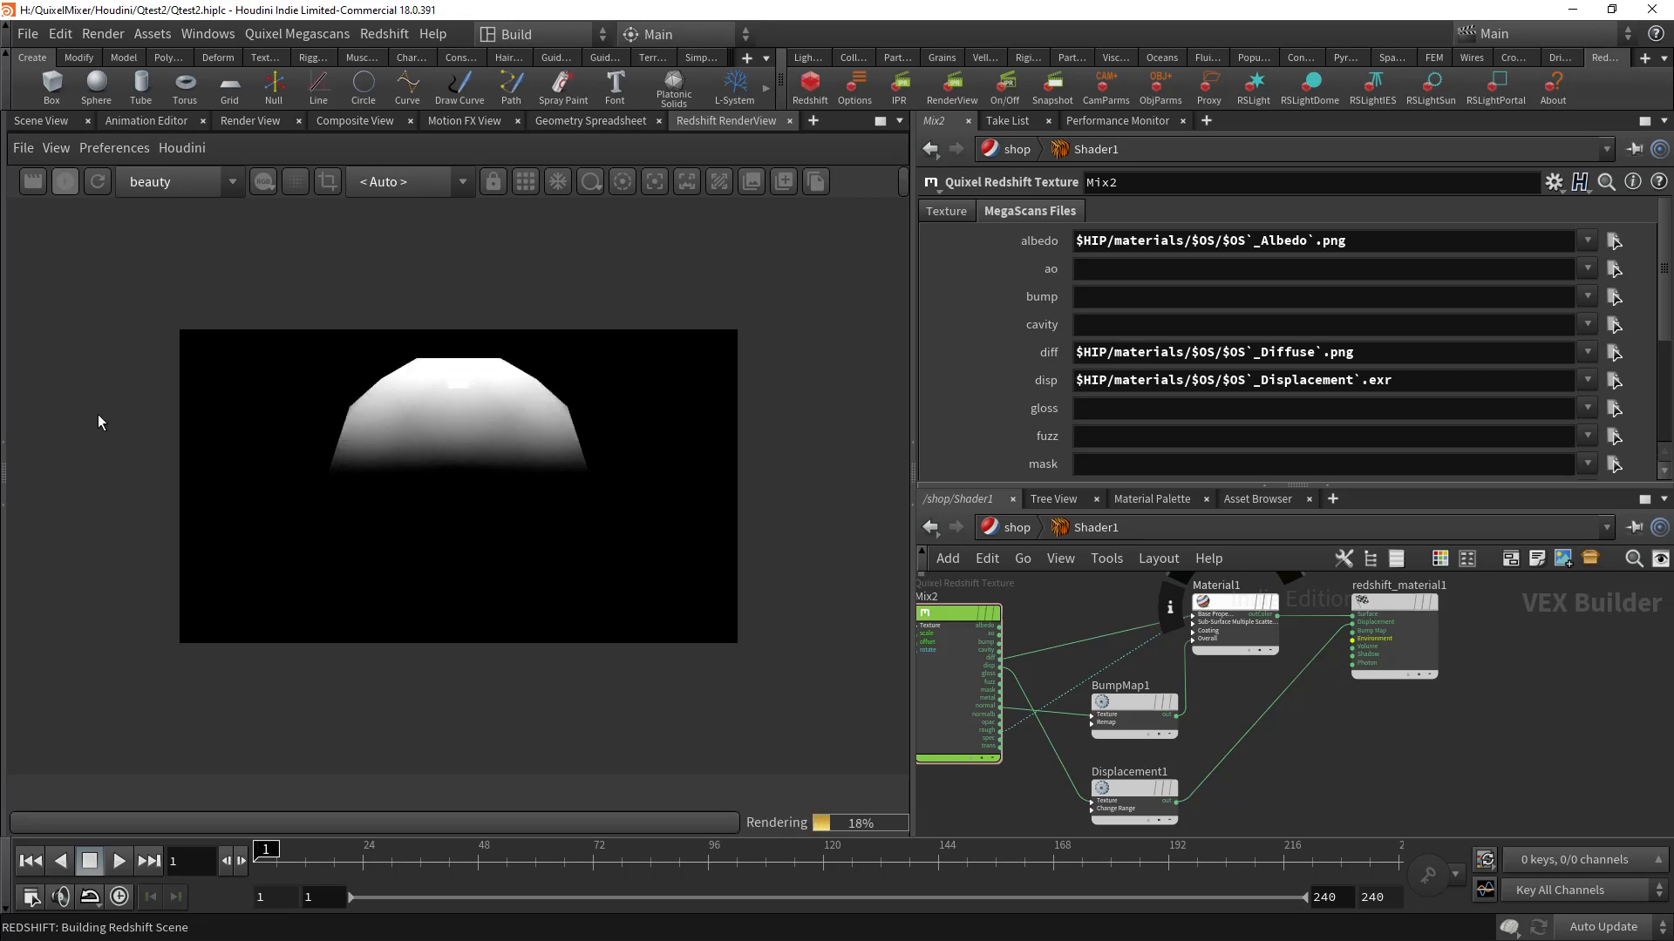
Step: Assign the /shop/Shader1 material to the Test_Geo object and refresh the Redshift render
click(991, 530)
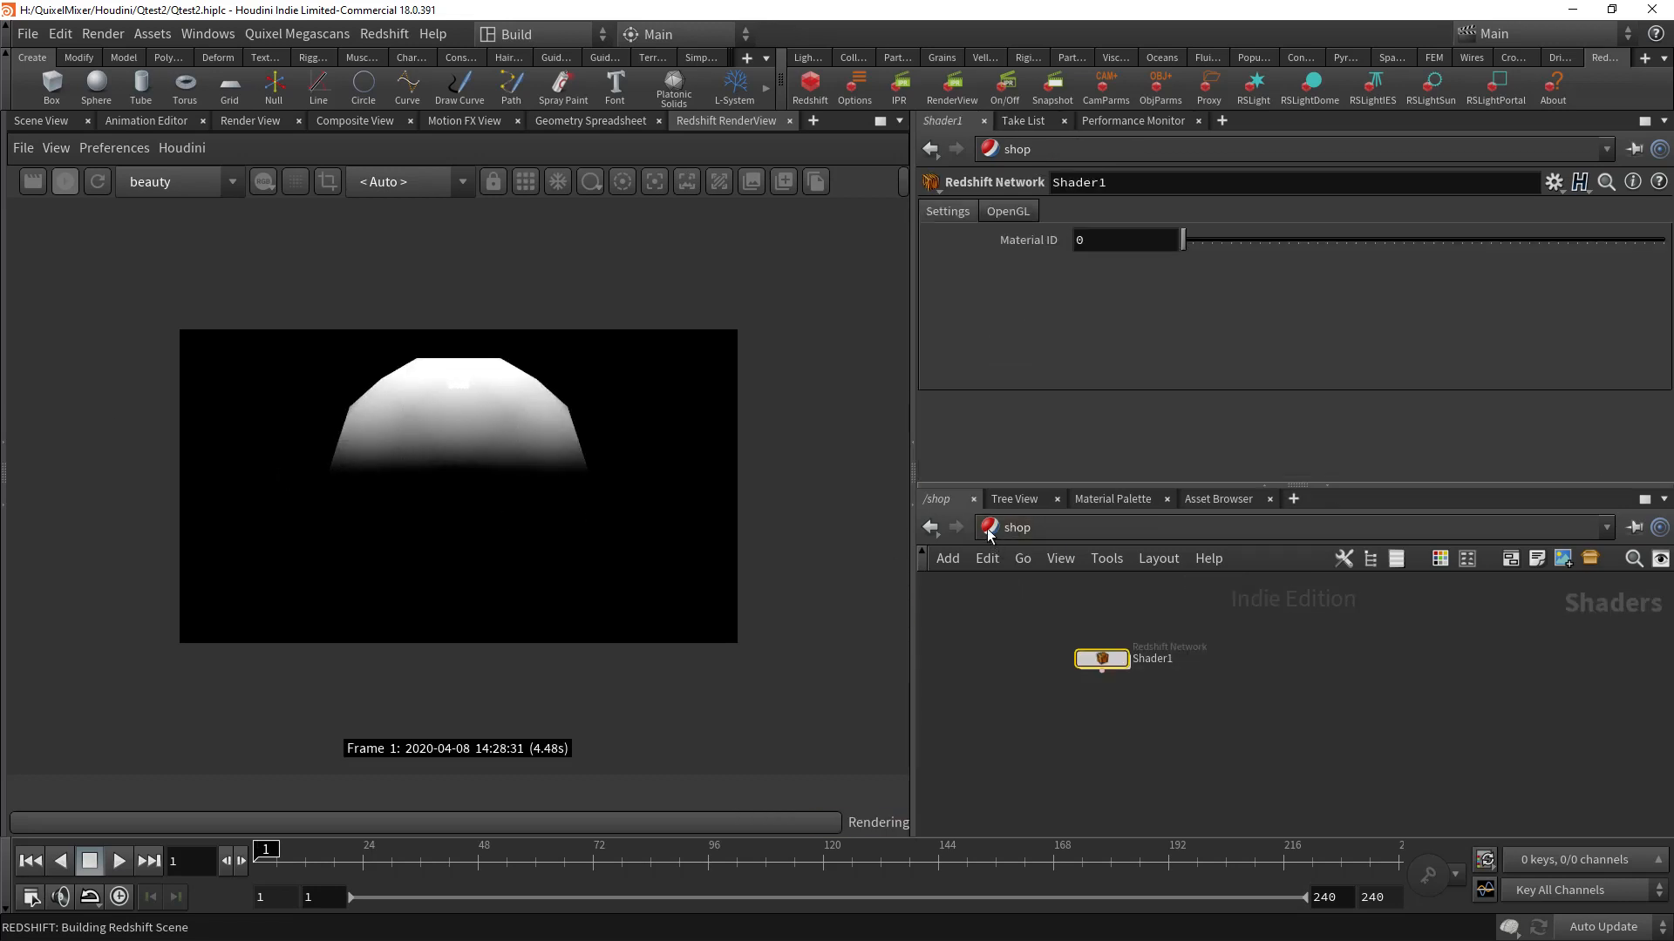
click(989, 529)
click(1020, 632)
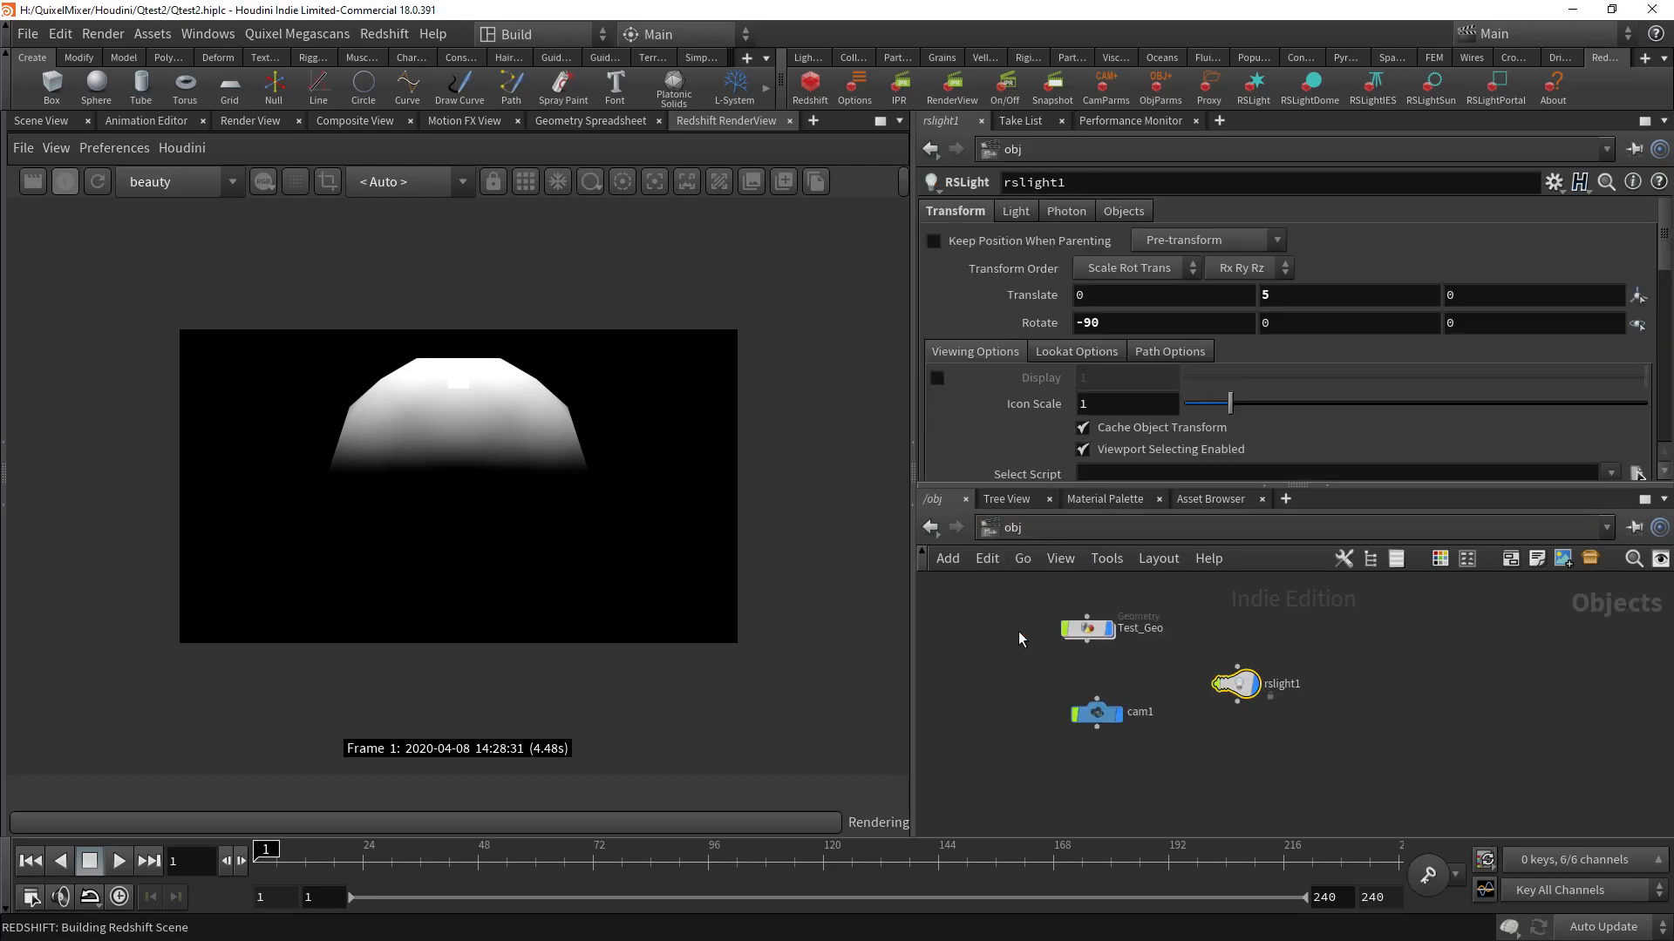
click(1095, 635)
click(1020, 211)
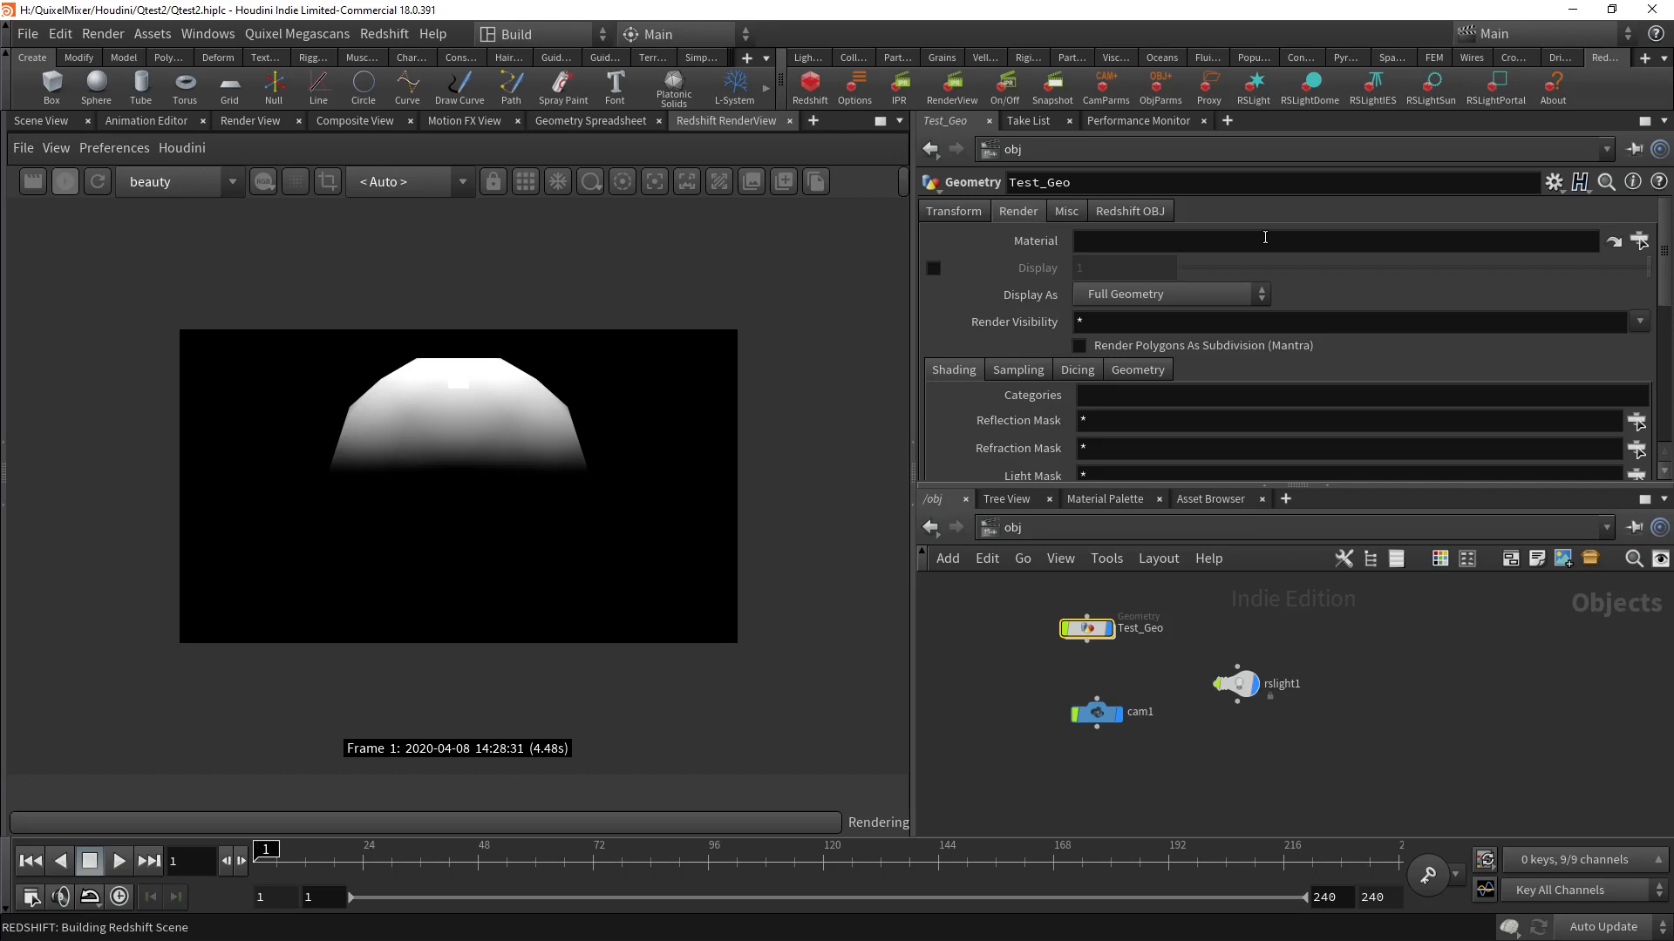
click(1638, 242)
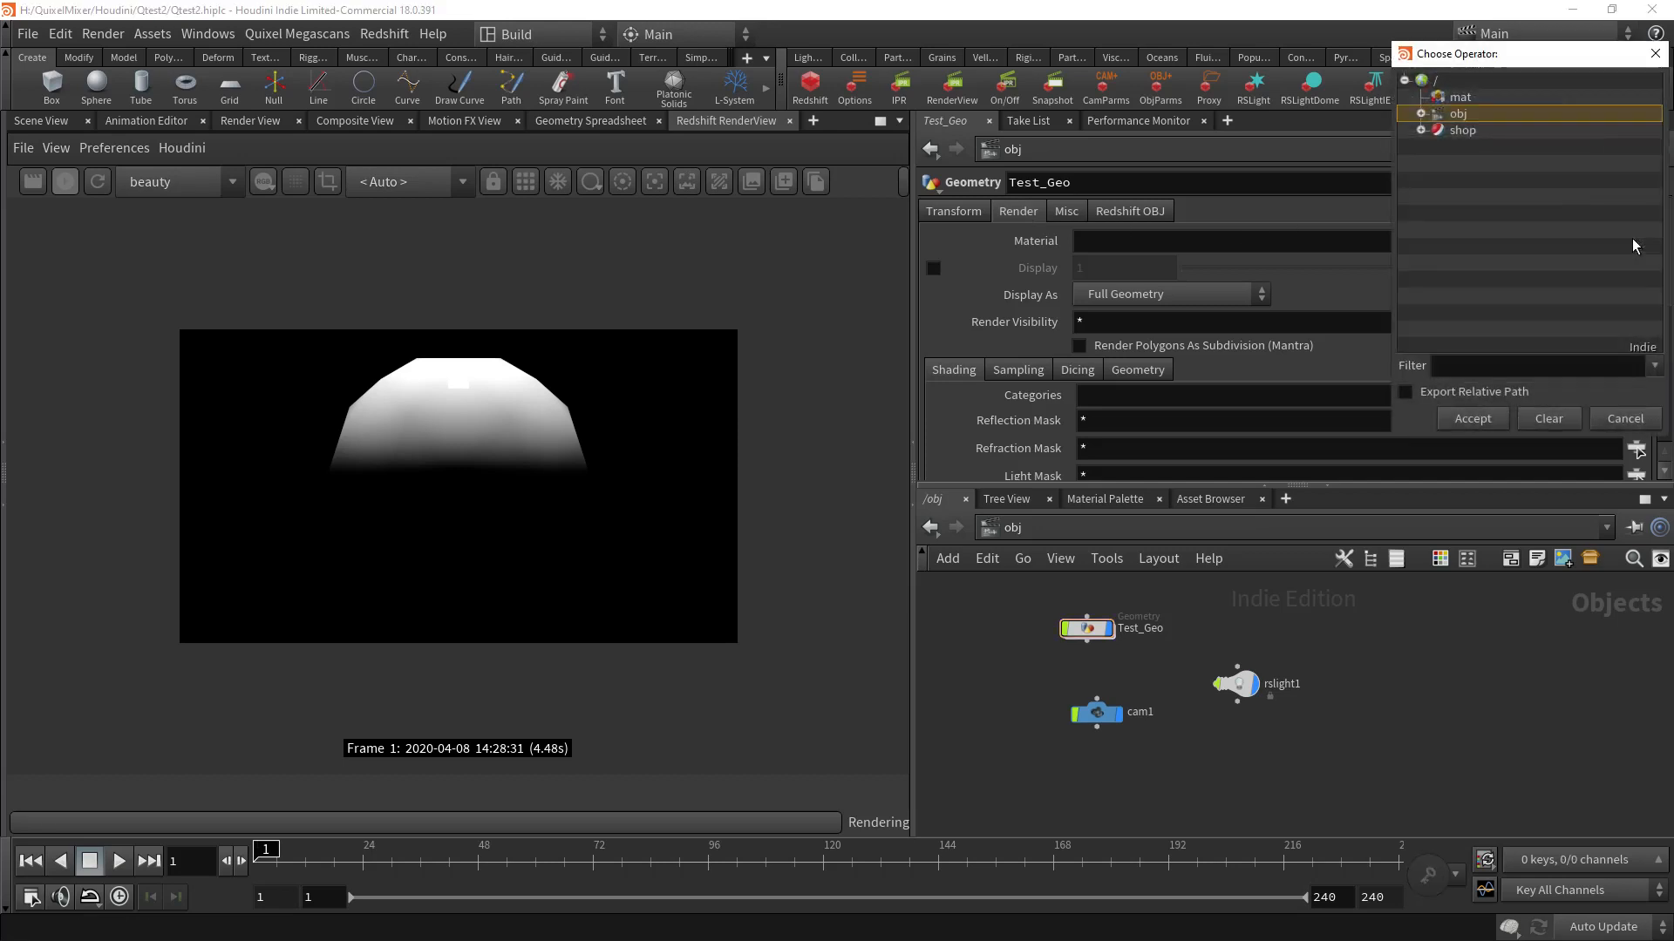
click(1422, 130)
click(1482, 147)
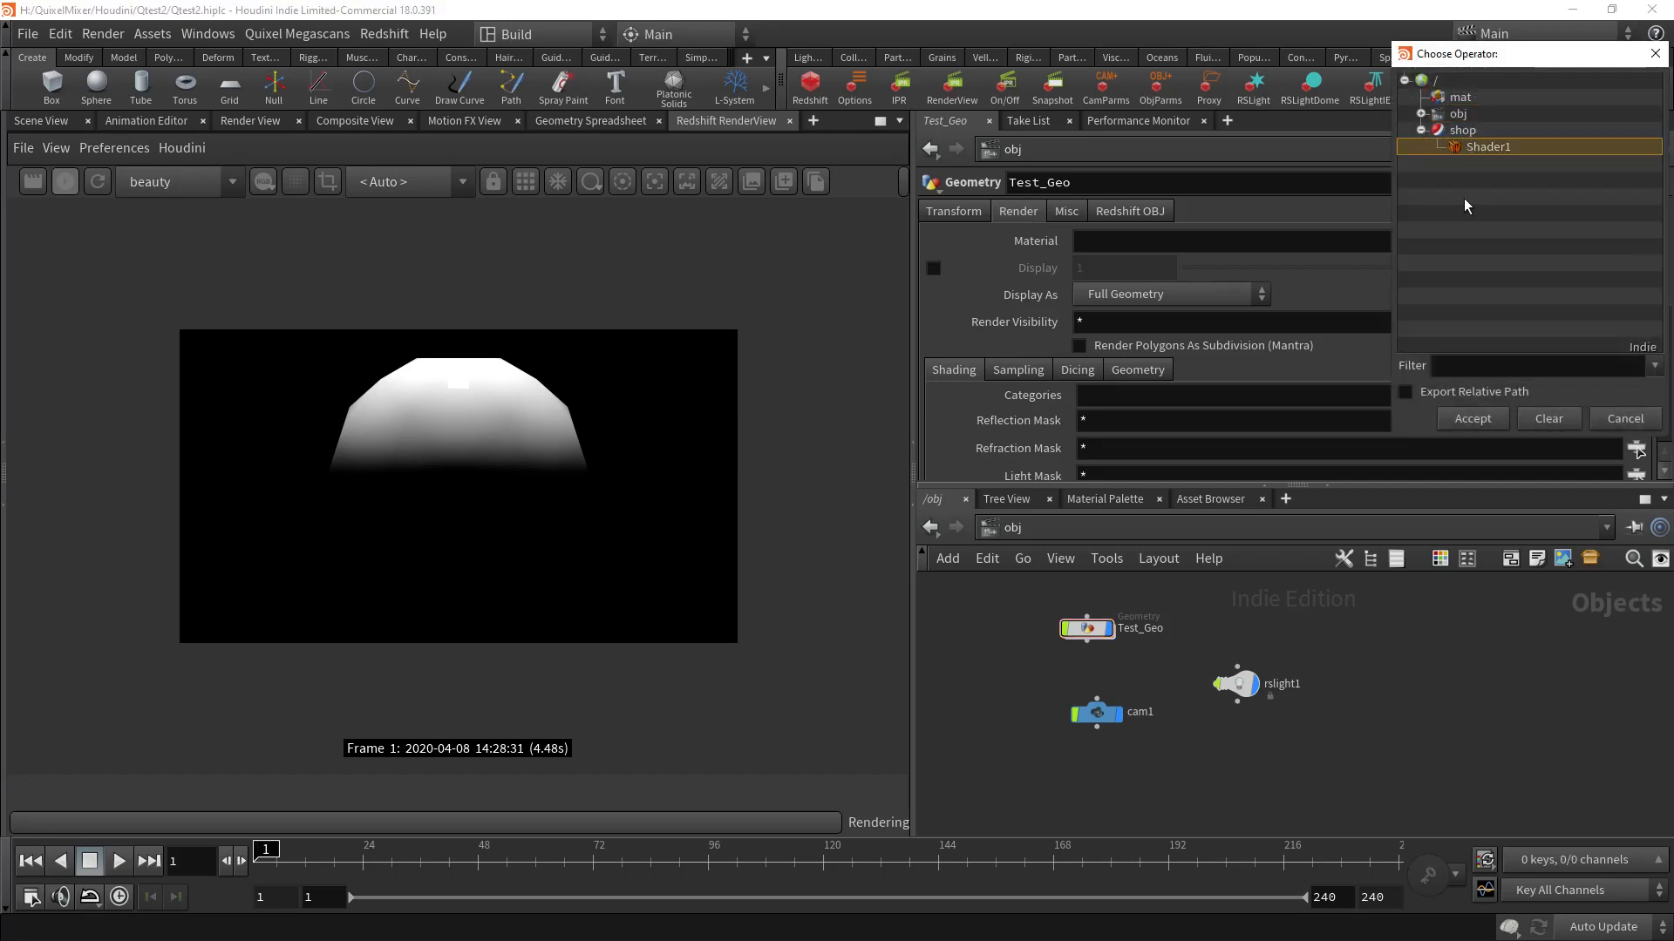
click(1473, 419)
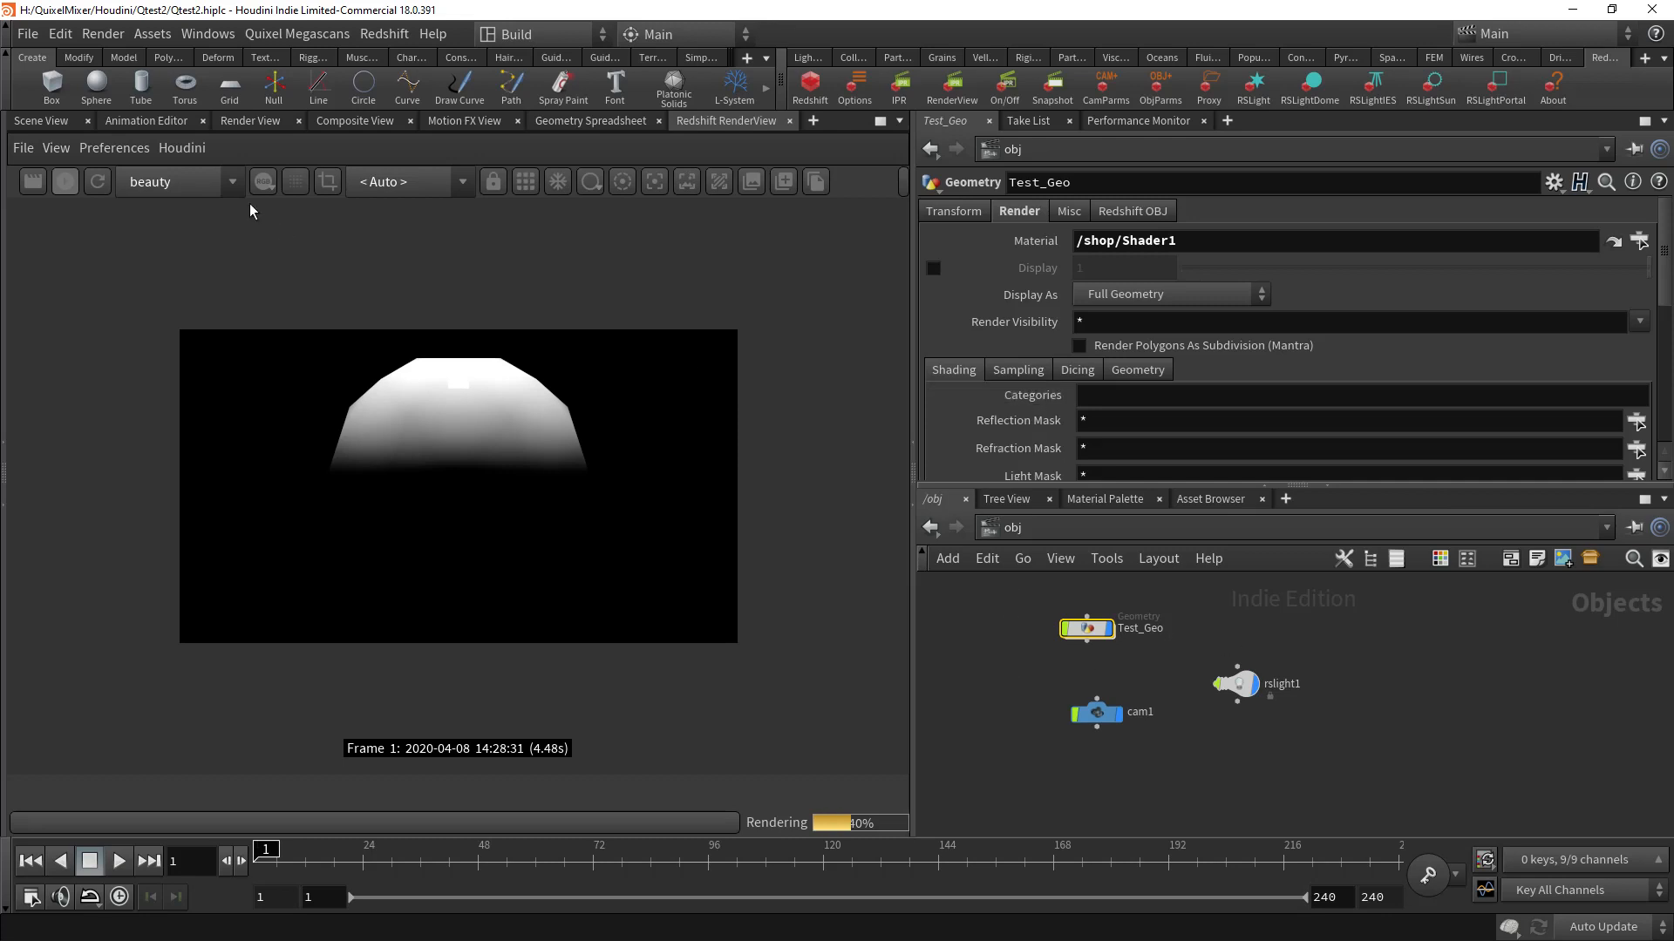
click(102, 191)
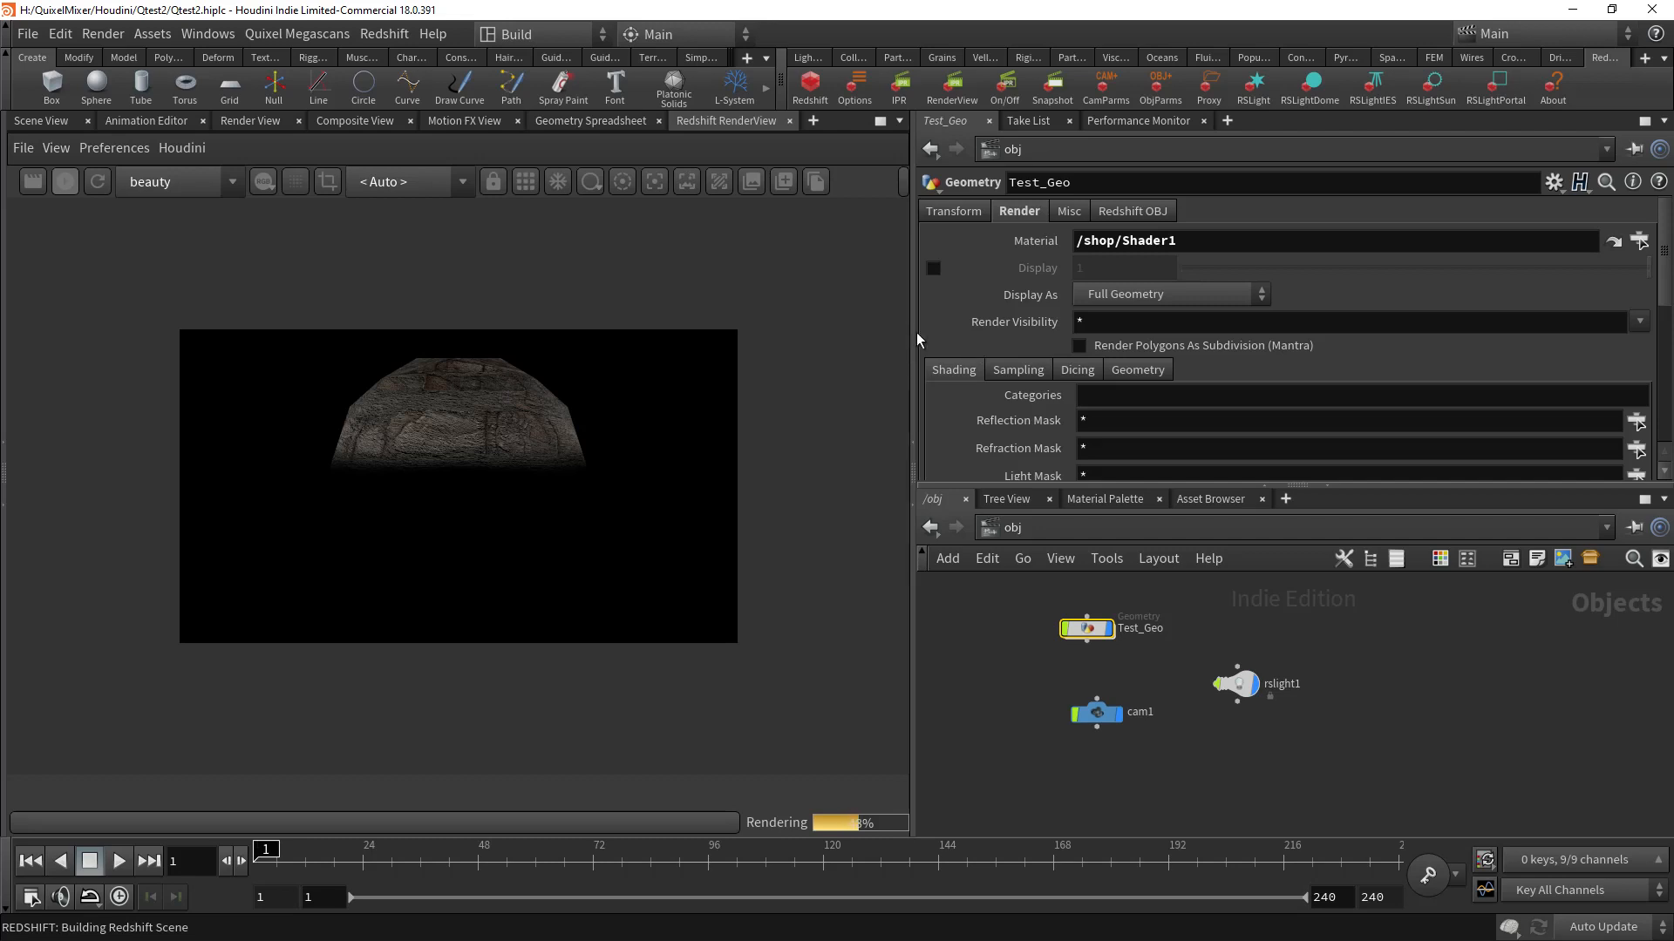
Step: Enlarge the render view and re-render with cam1's resolution set to 1920 x 1080
drag(914, 338, 1071, 340)
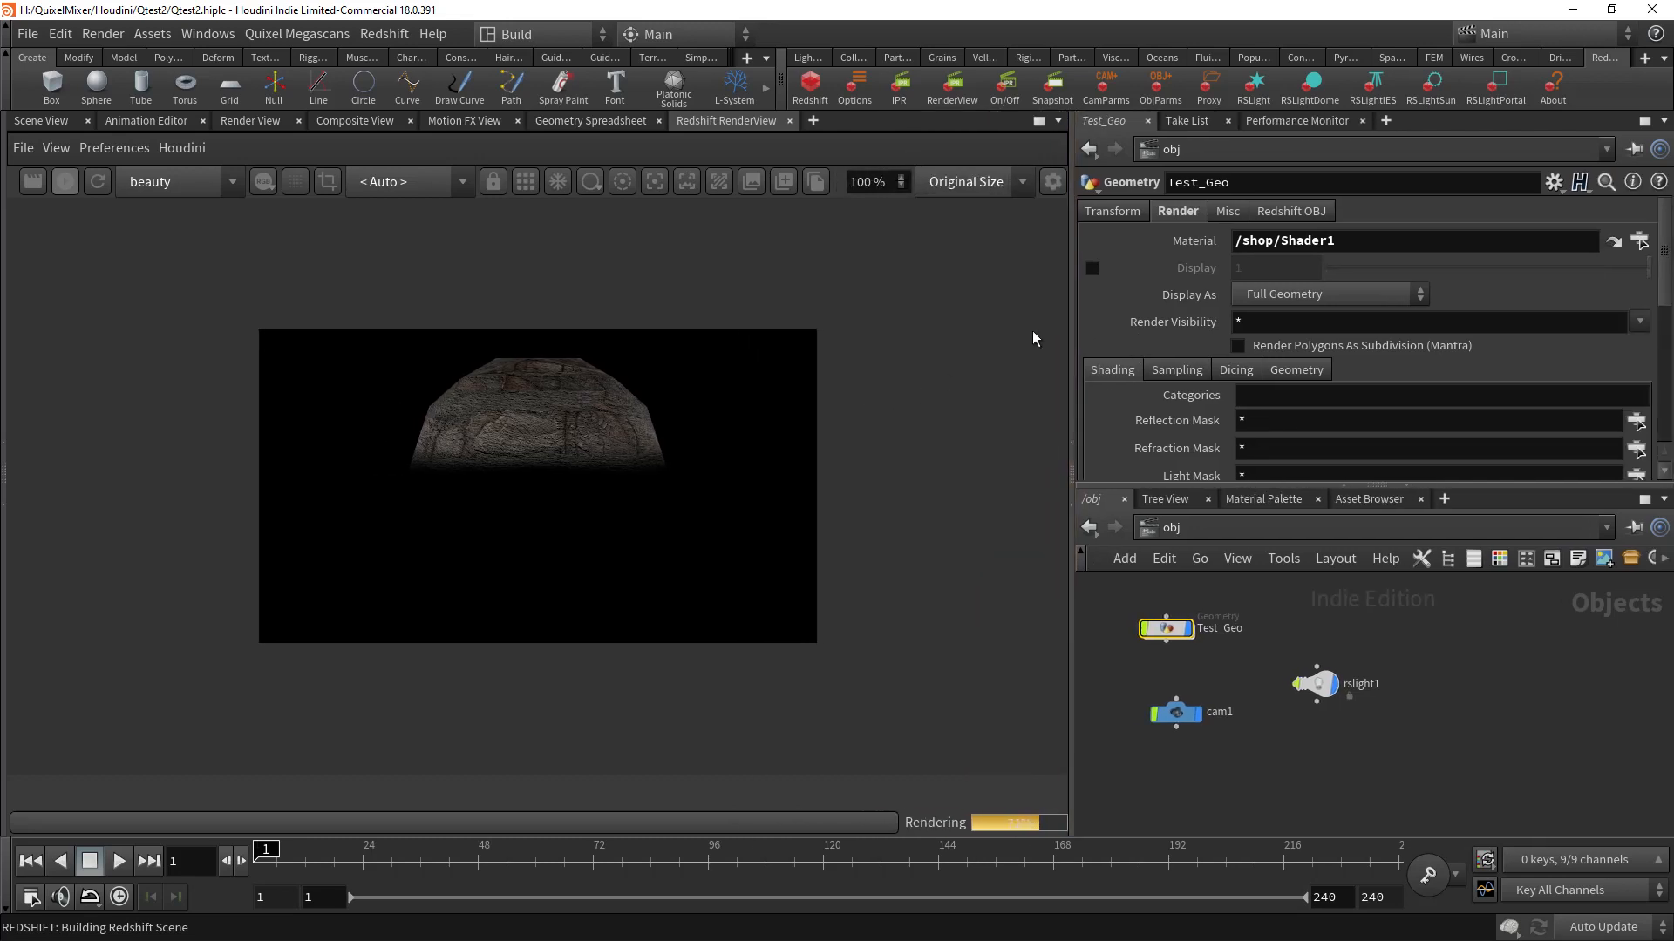
click(1177, 715)
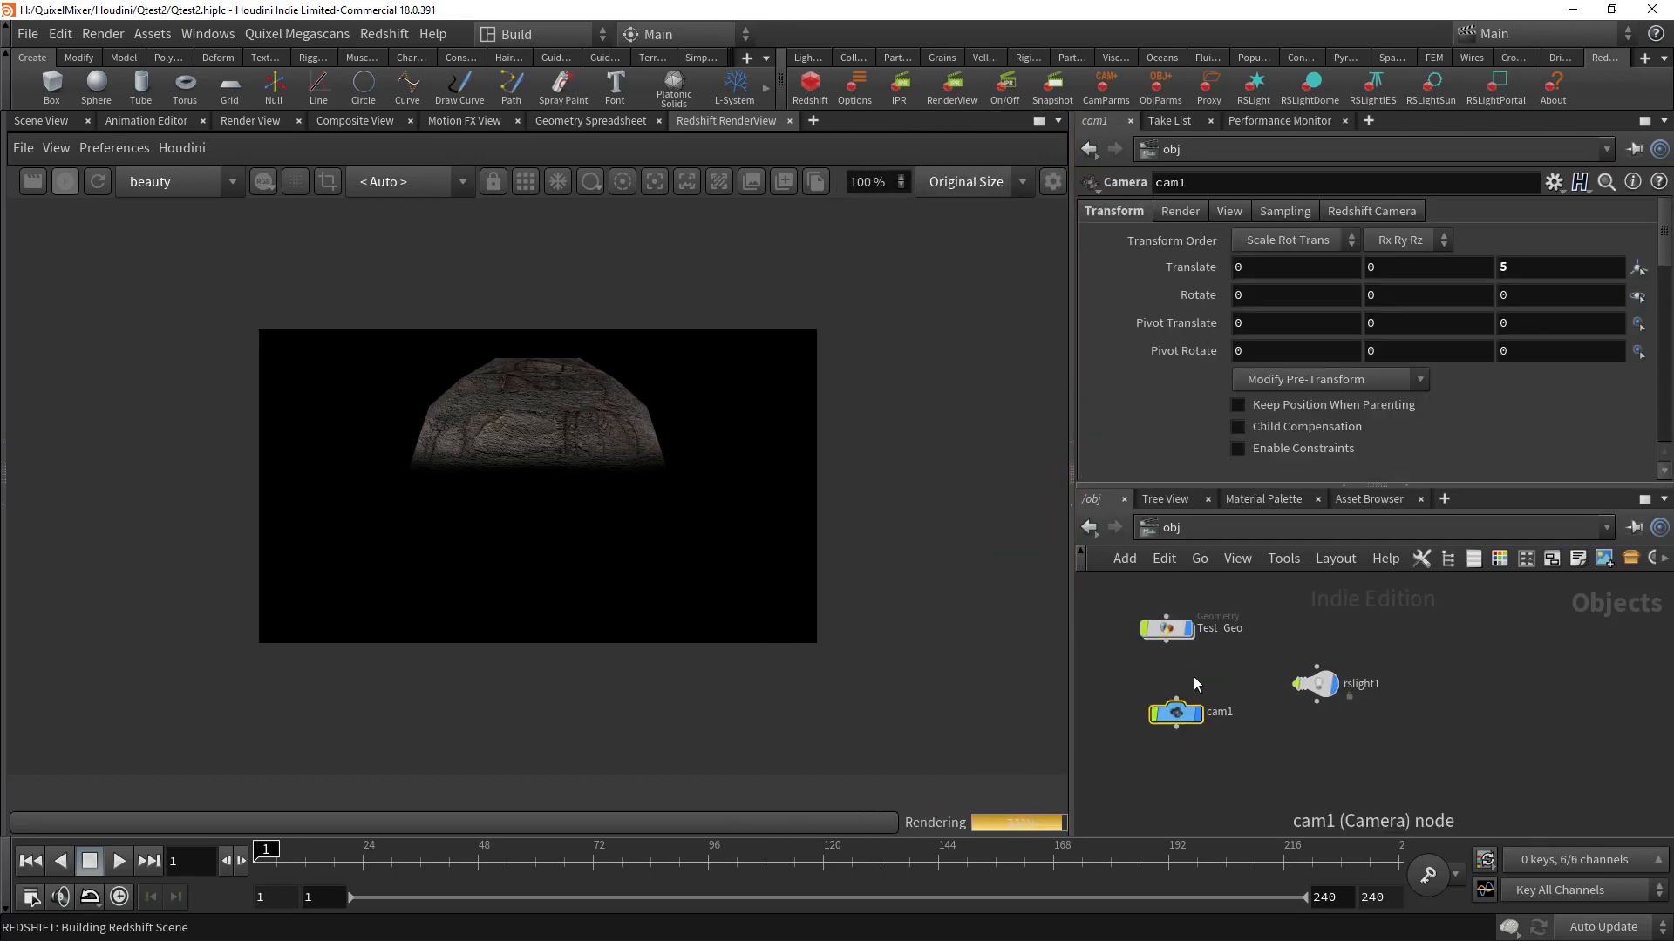
click(1222, 210)
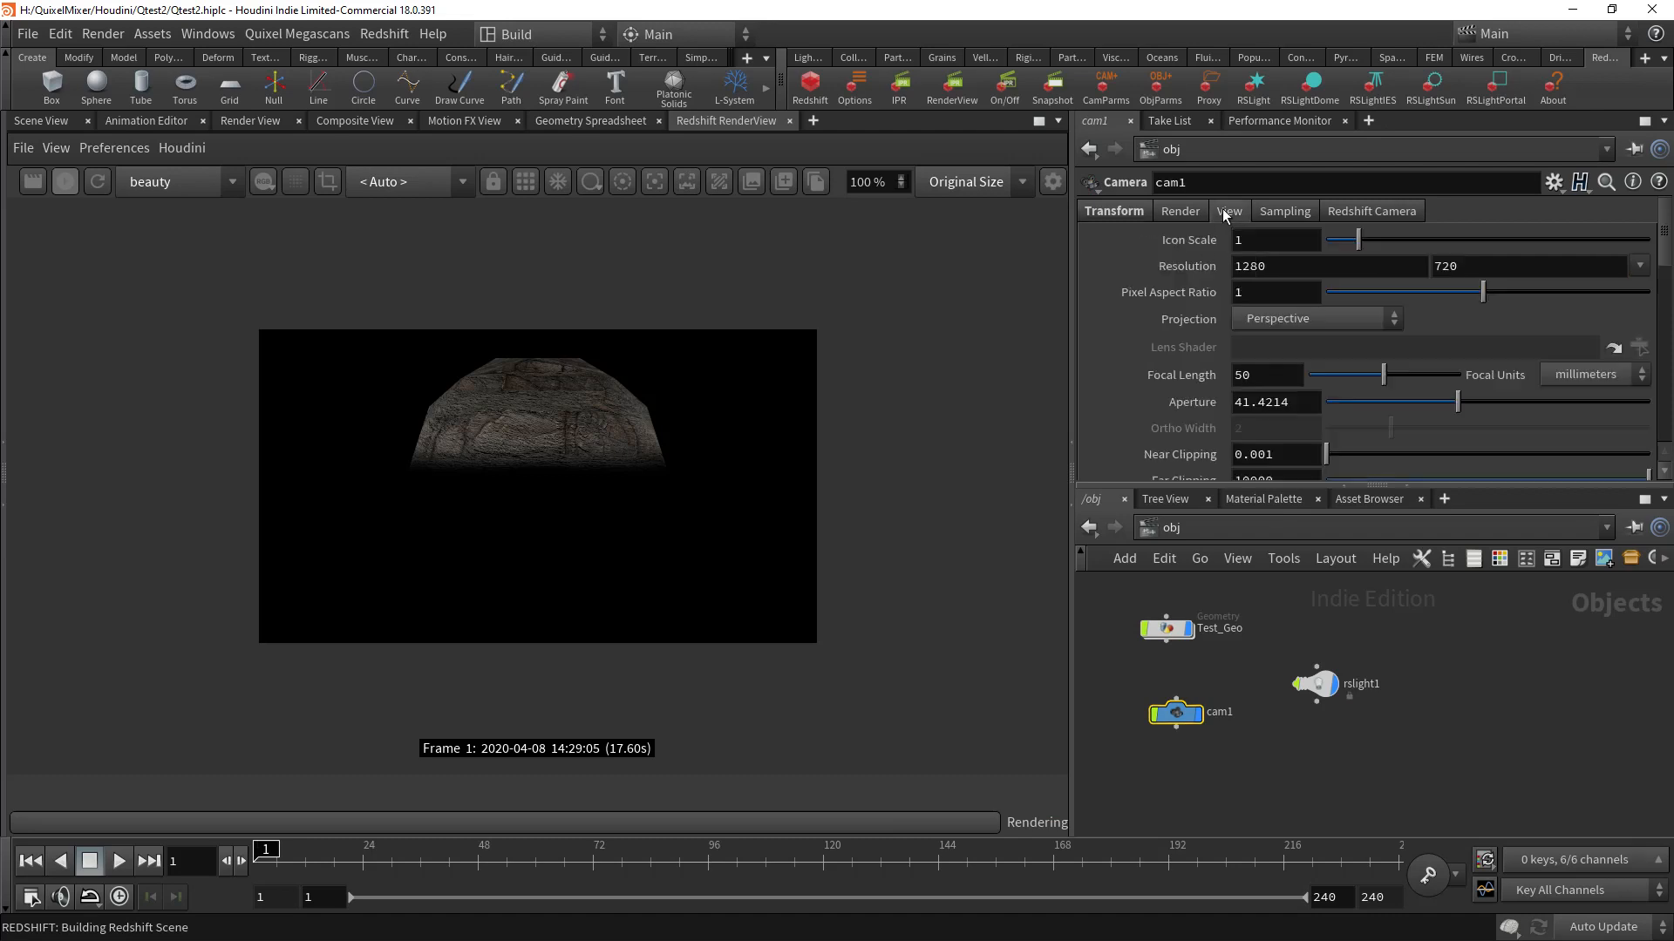
click(1639, 266)
click(1547, 331)
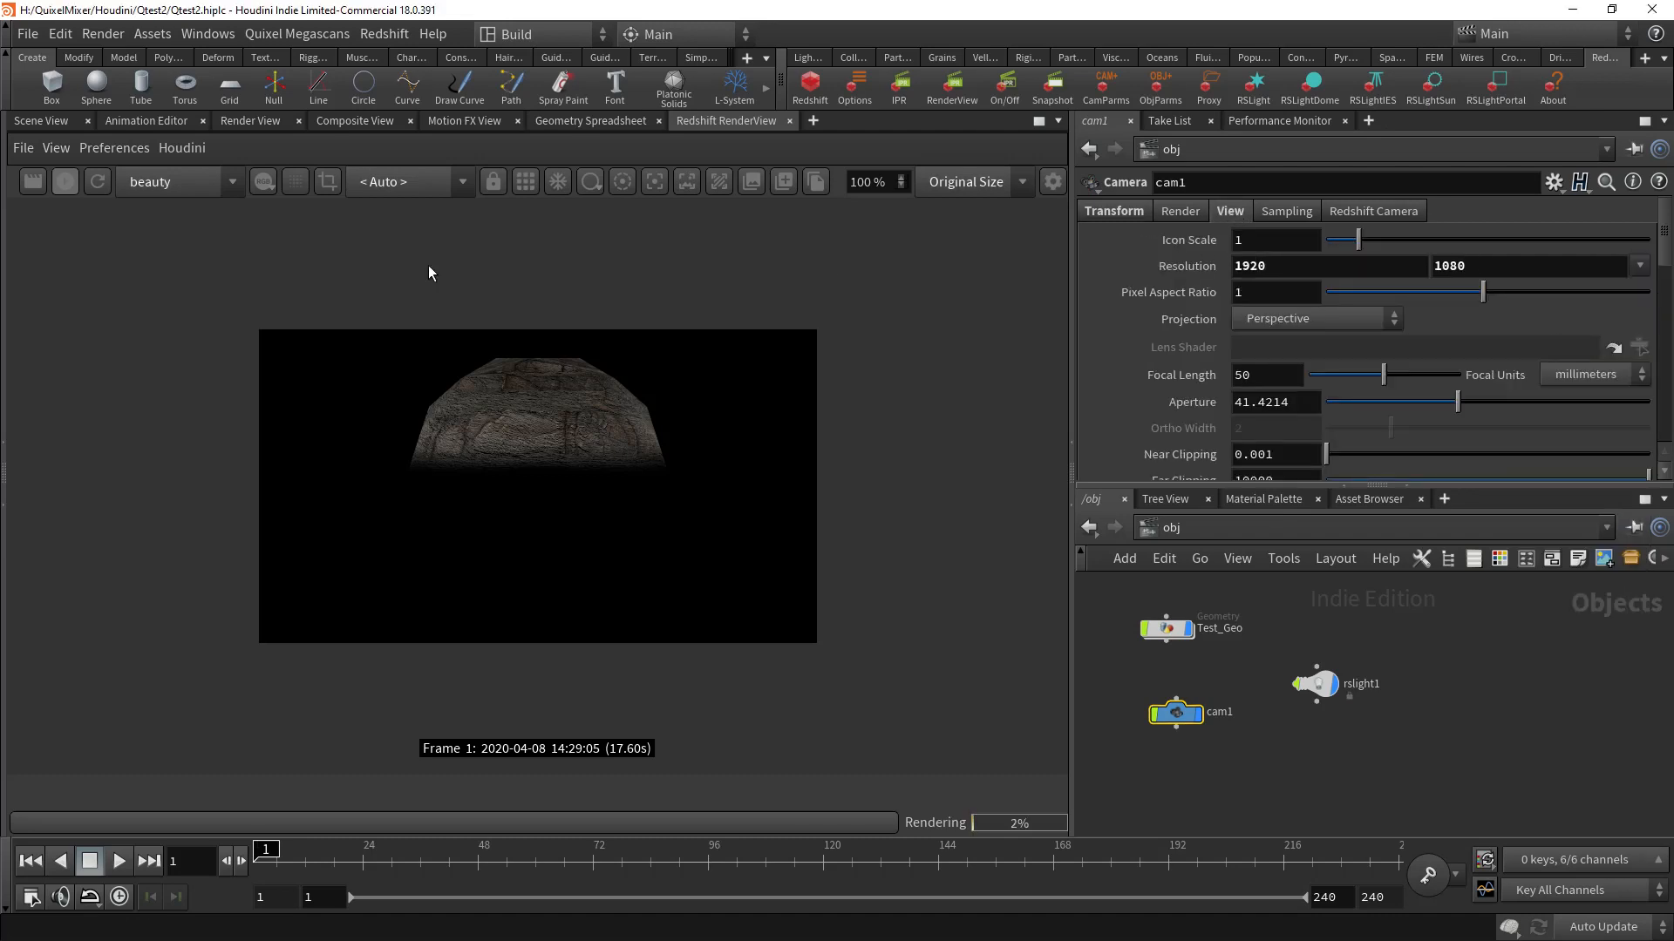
click(98, 183)
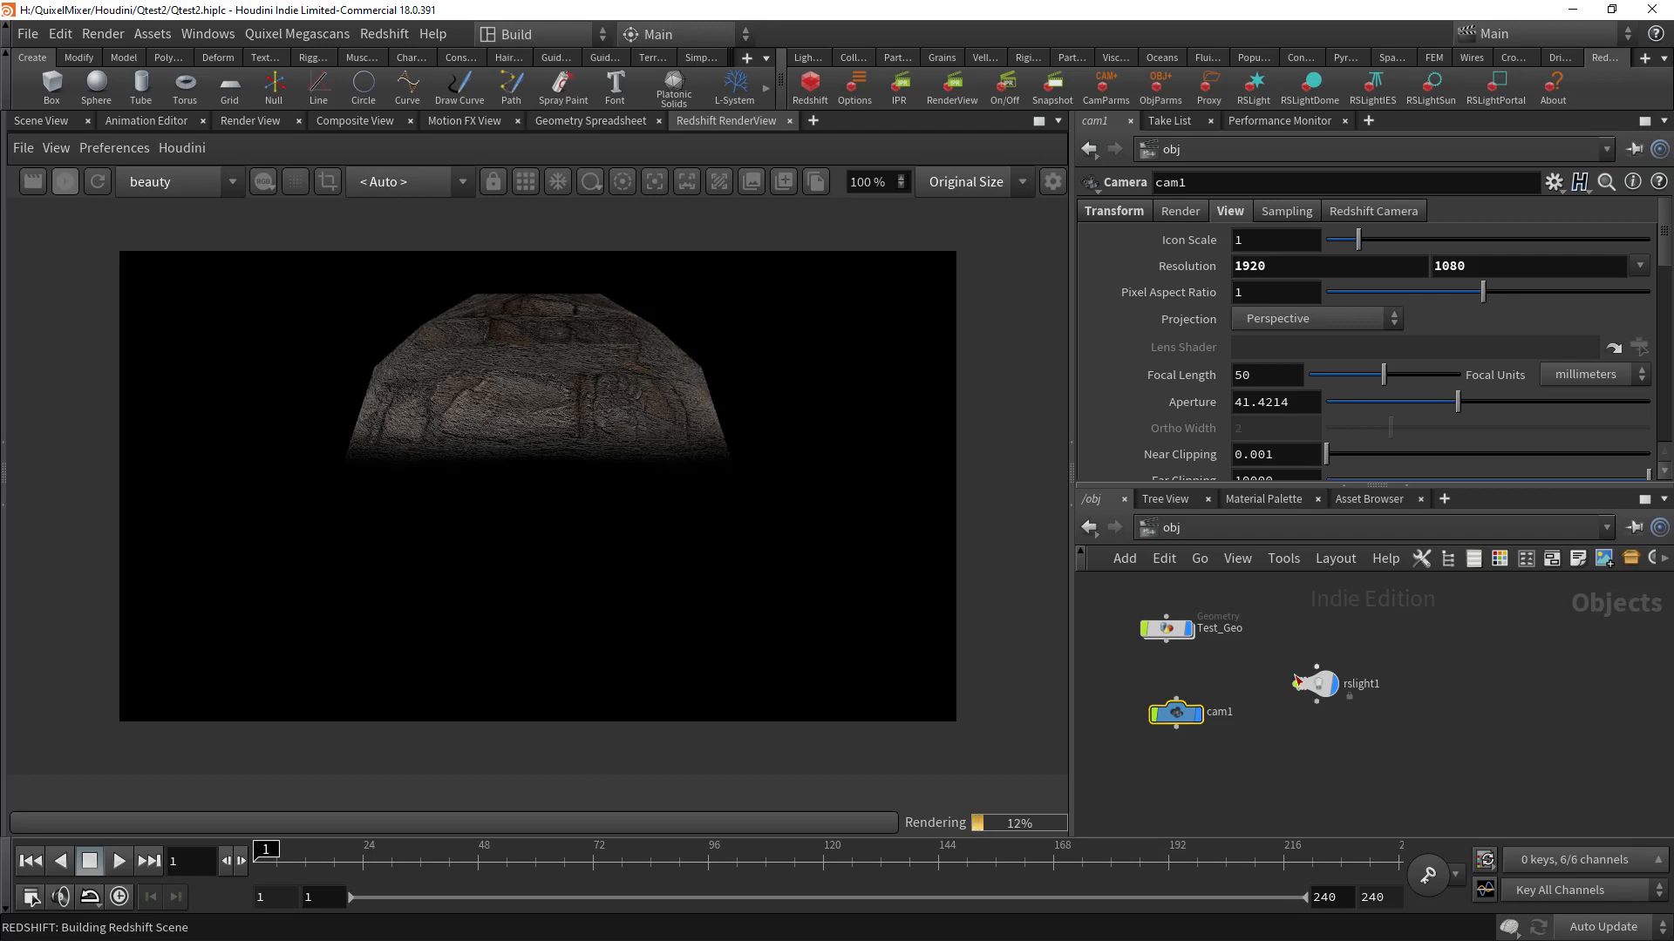
Step: Enable tessellation and displacement in Test_Geo's Redshift object settings
click(1167, 627)
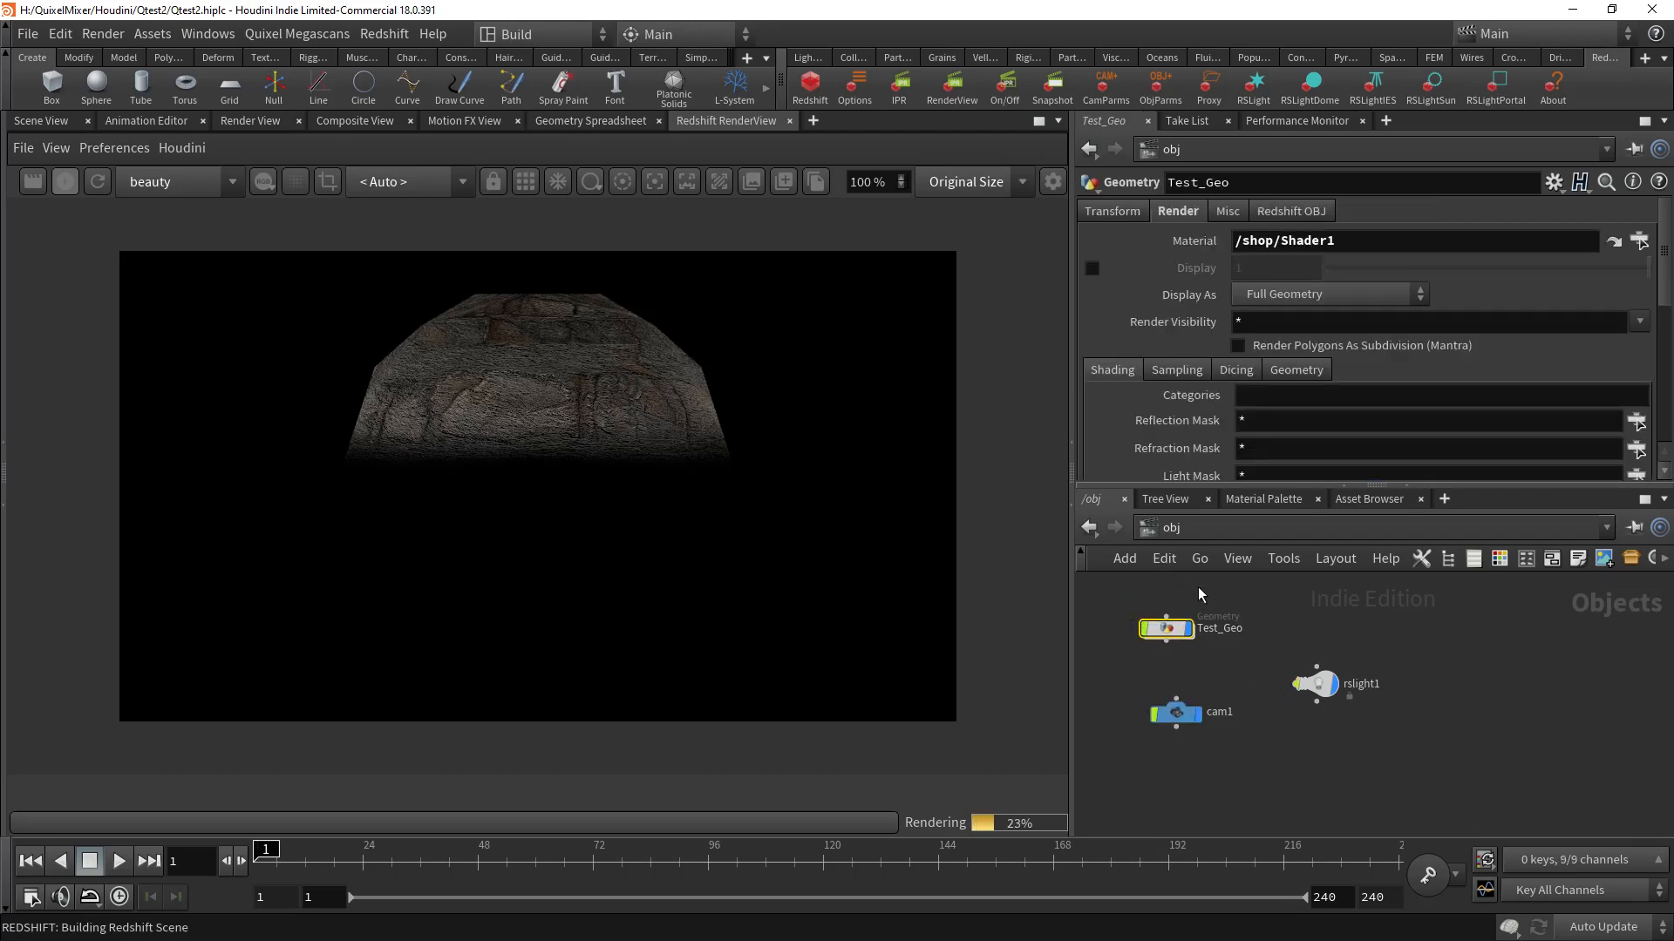
click(1284, 213)
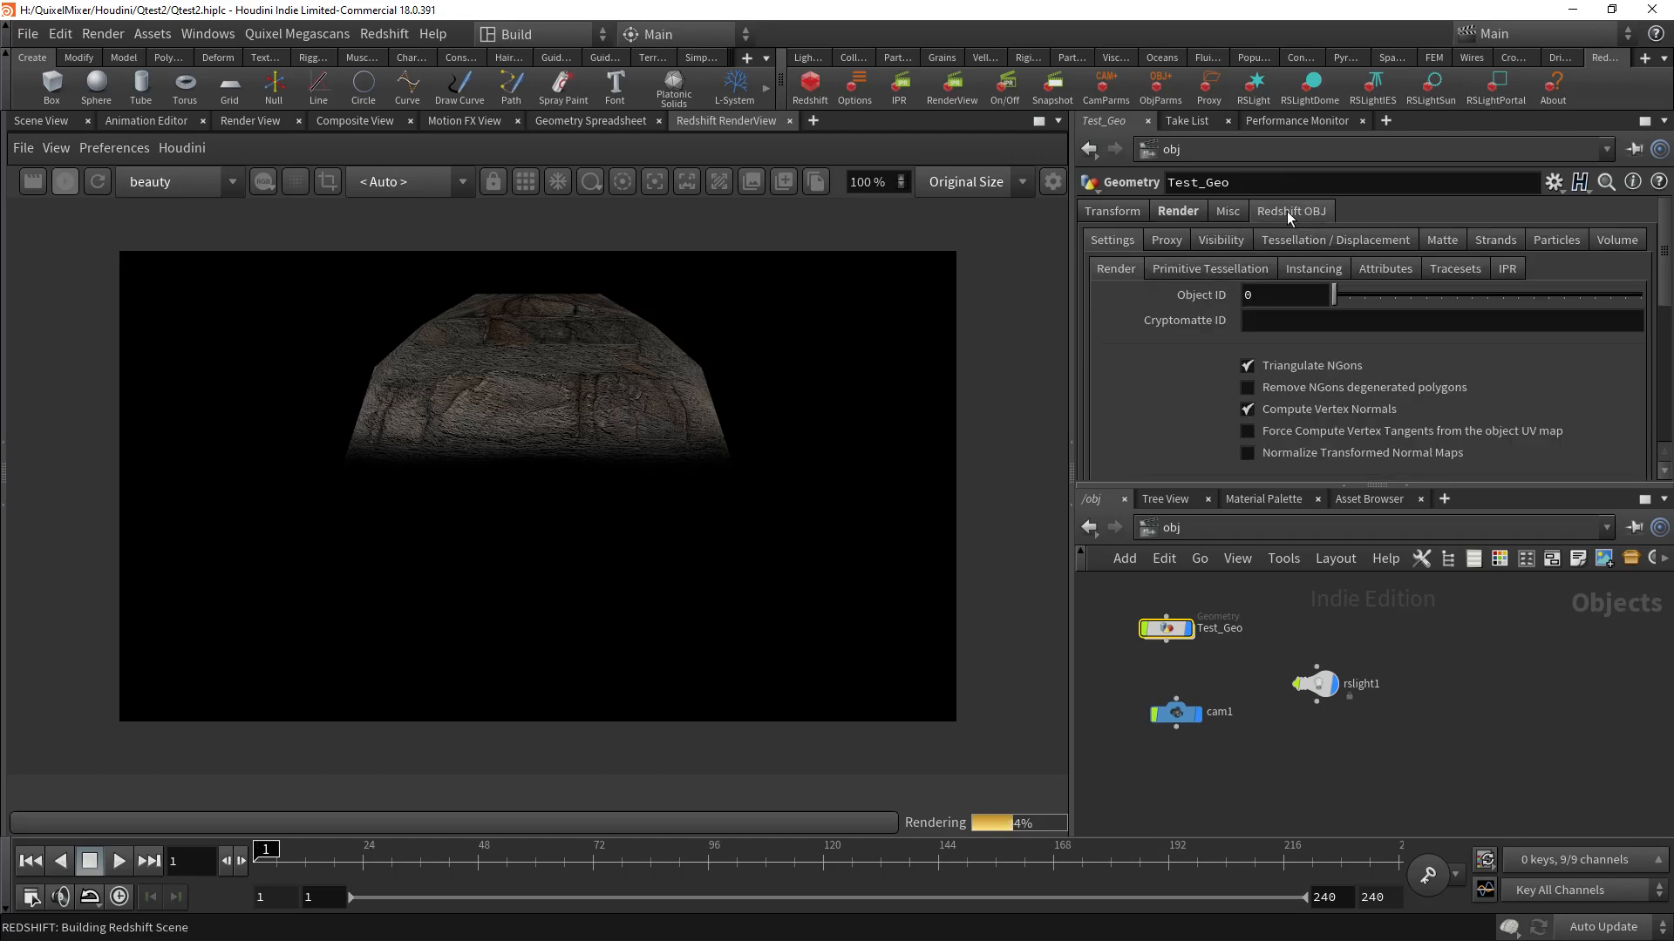
click(1320, 240)
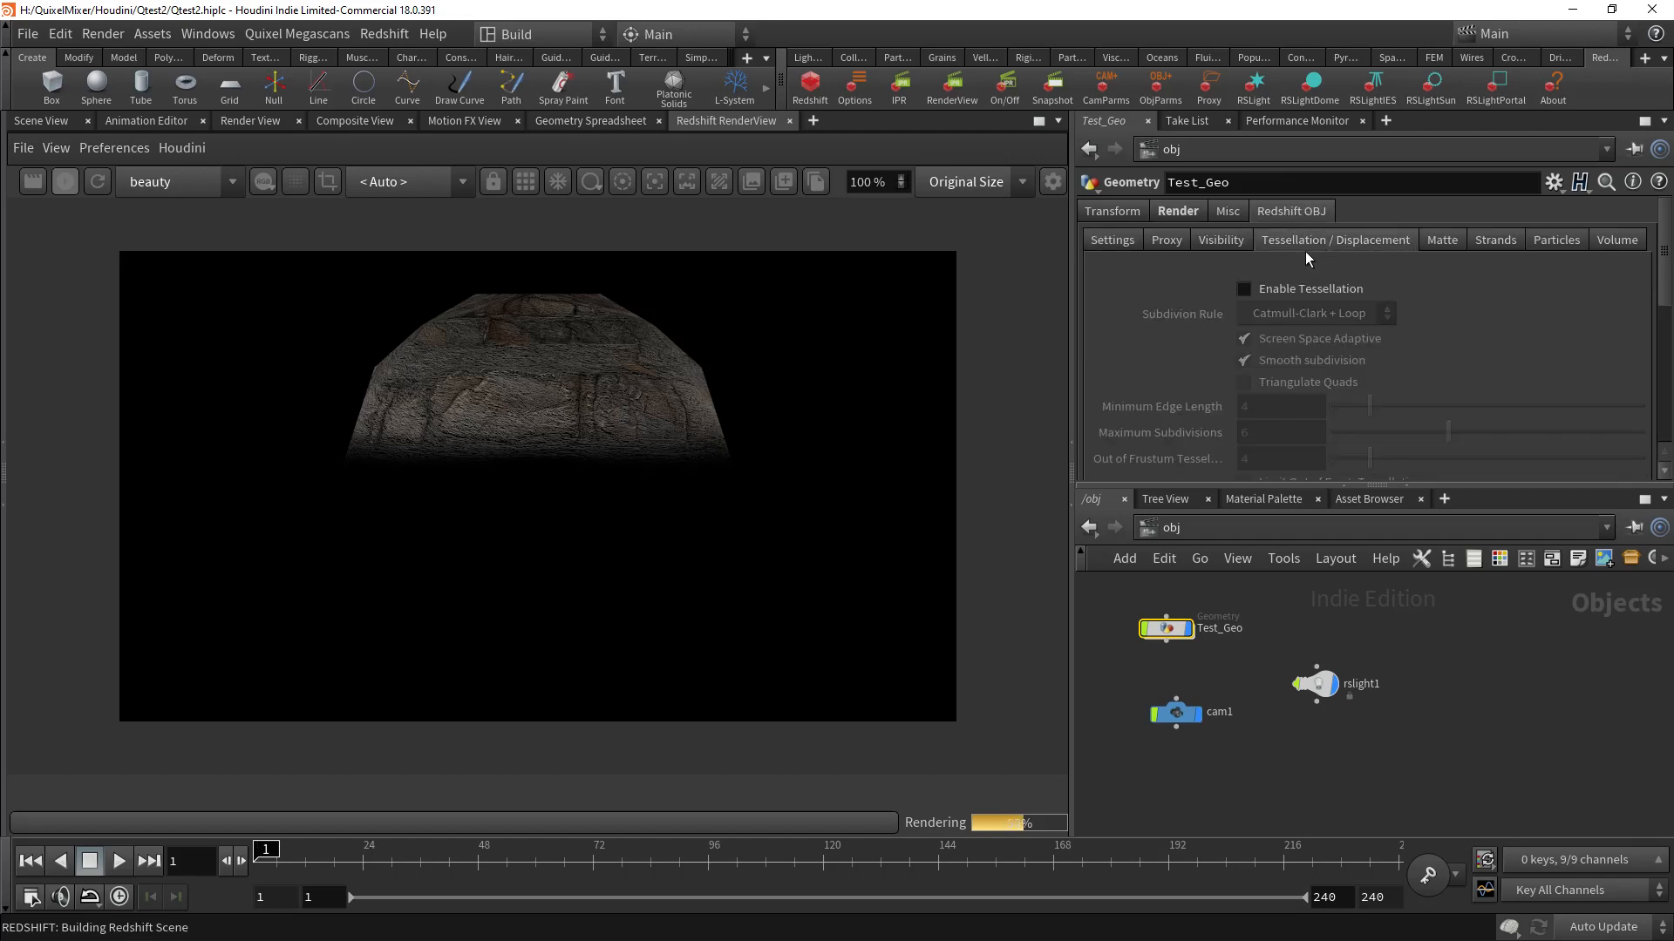
click(1243, 290)
scroll(1196, 327, down, 5)
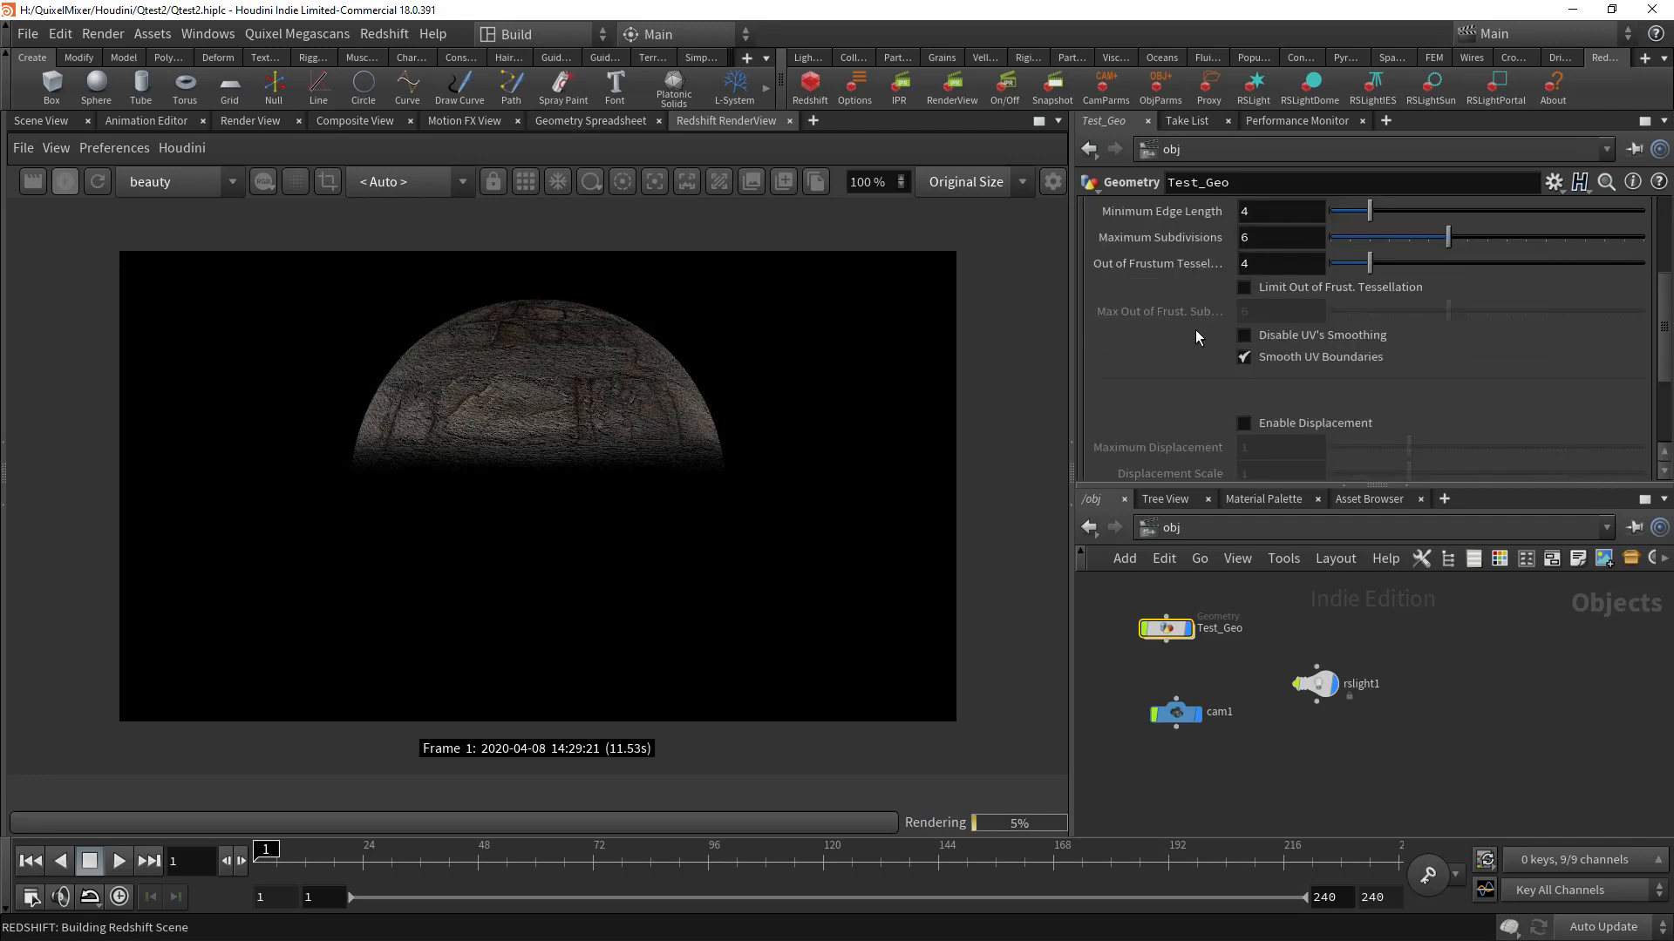
click(1244, 311)
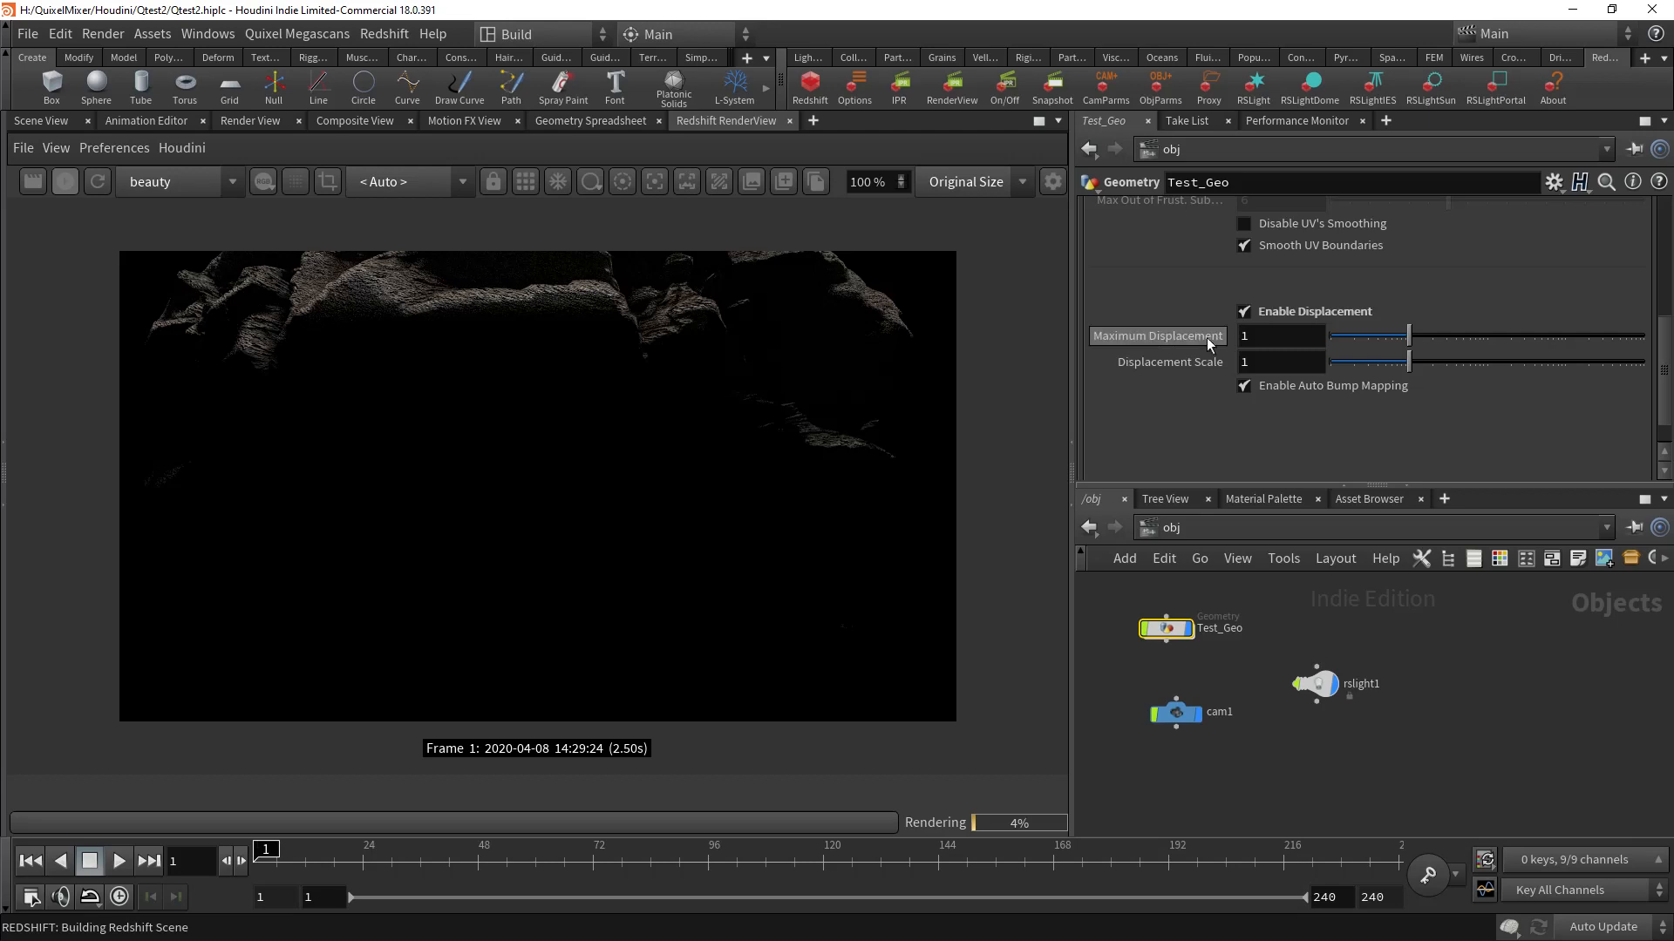
Step: Set Test_Geo's displacement scale to 0.1 and nudge the cam1 node in the object network
click(1261, 364)
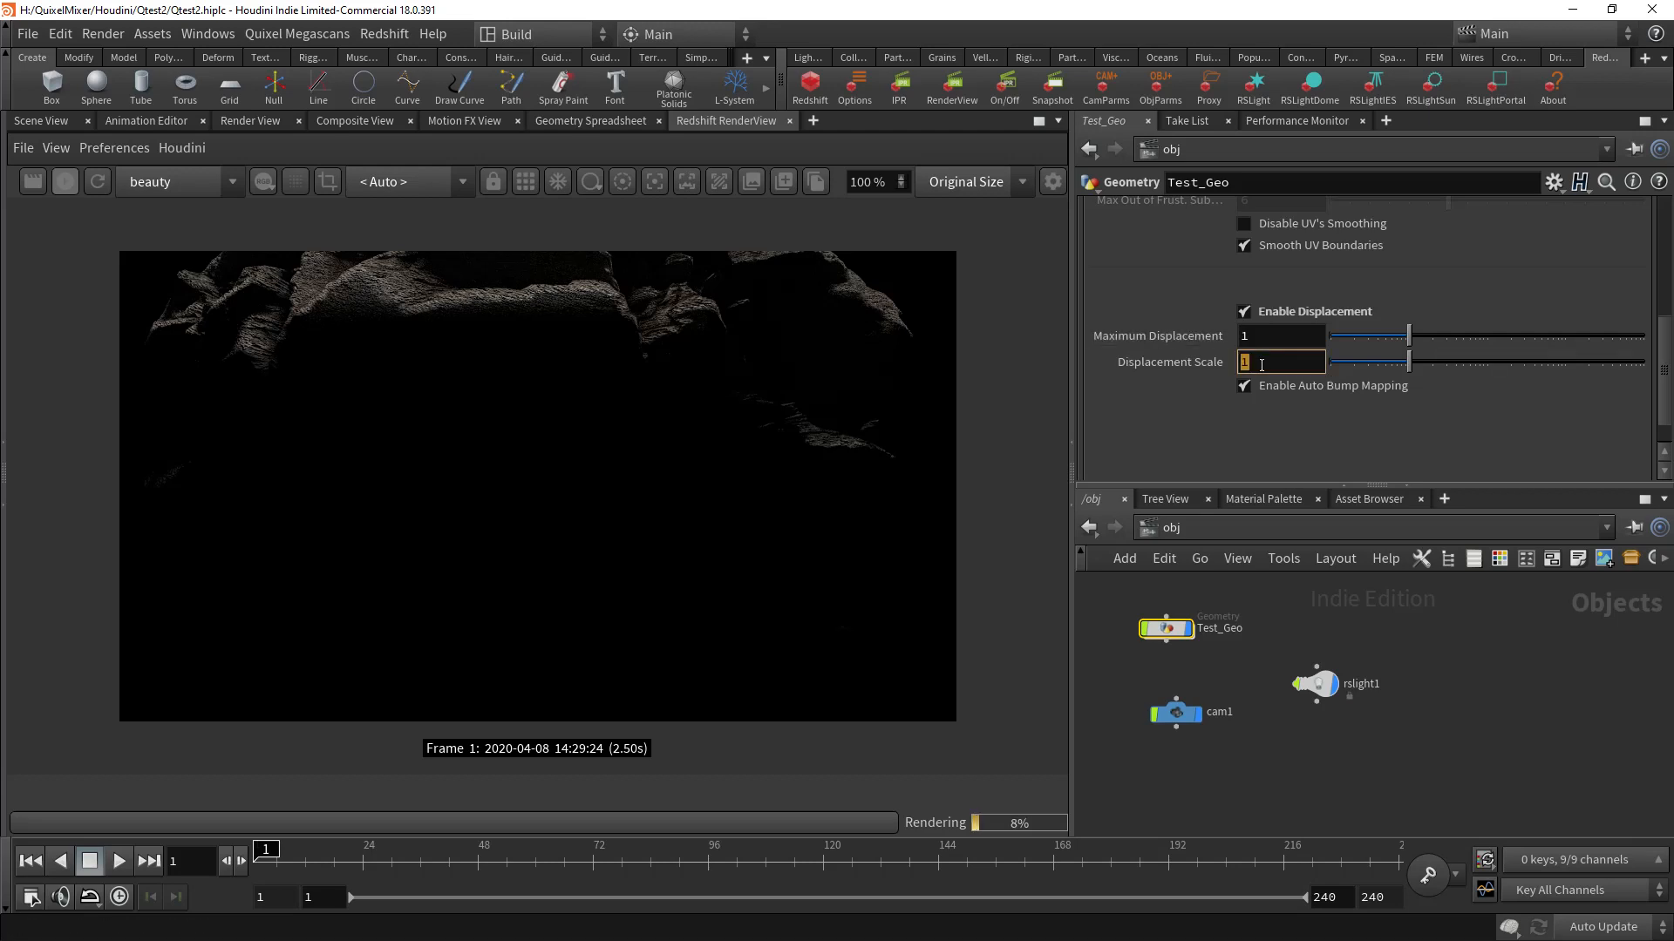
text(.1)
key(Return)
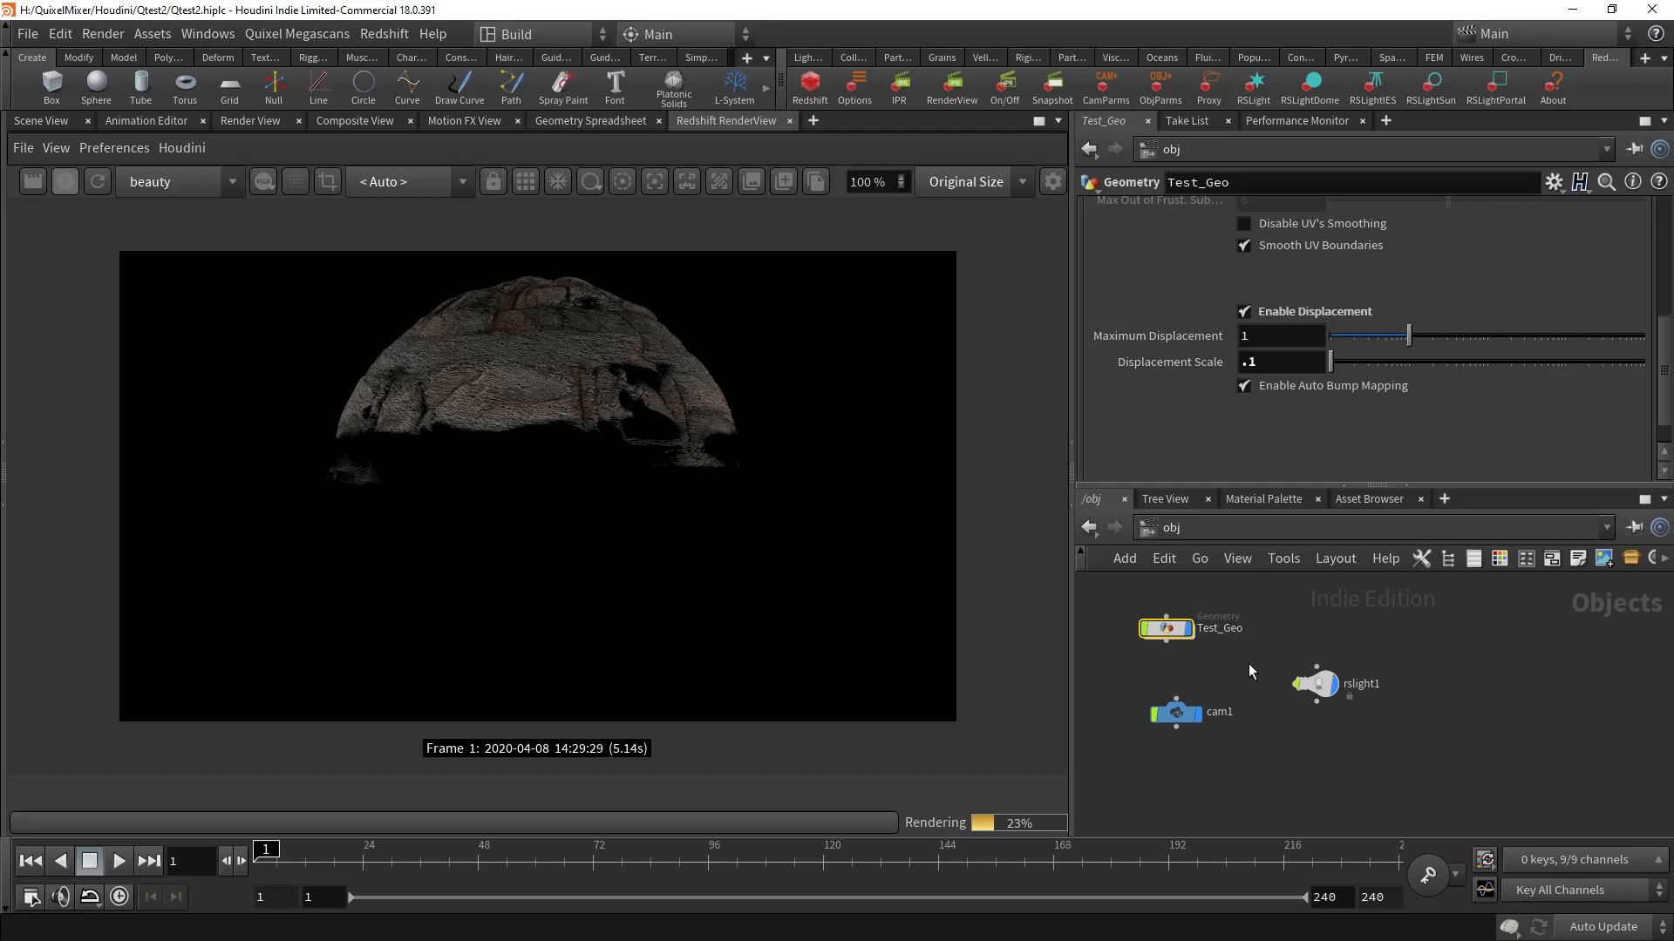
drag(1176, 713, 1169, 711)
mouse_move(1321, 685)
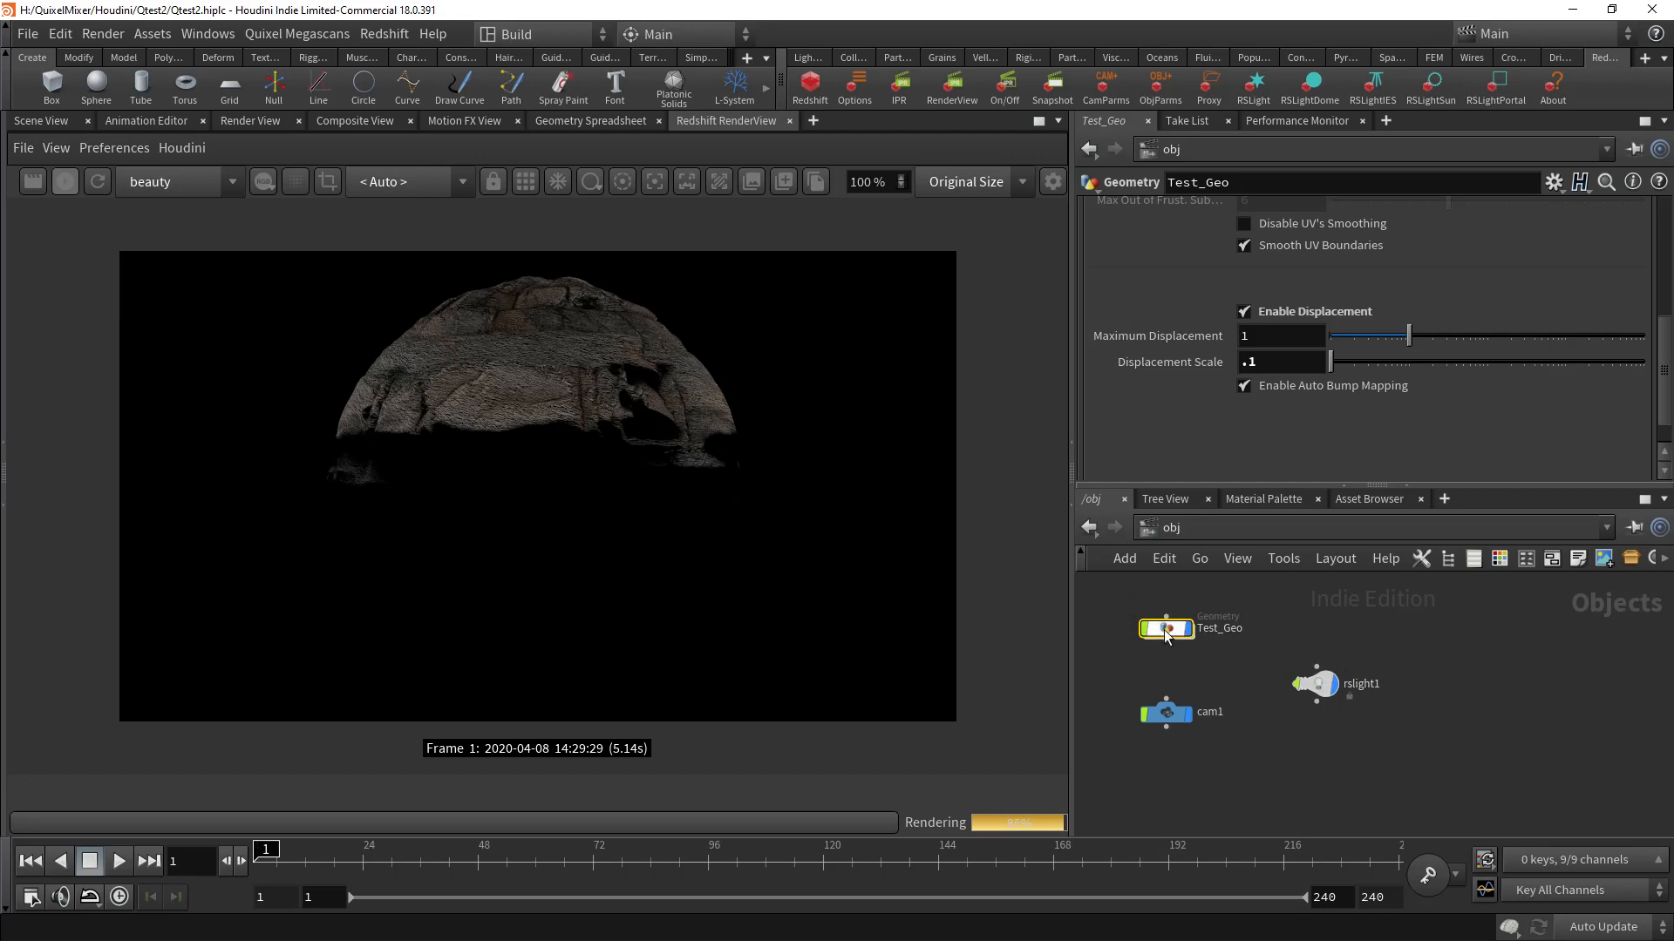
Step: Open the Shader1 network through Test_Geo's material assignment and move the Mix2 texture node farther from the connected nodes
scroll(1214, 291, up, 3)
scroll(1213, 296, up, 2)
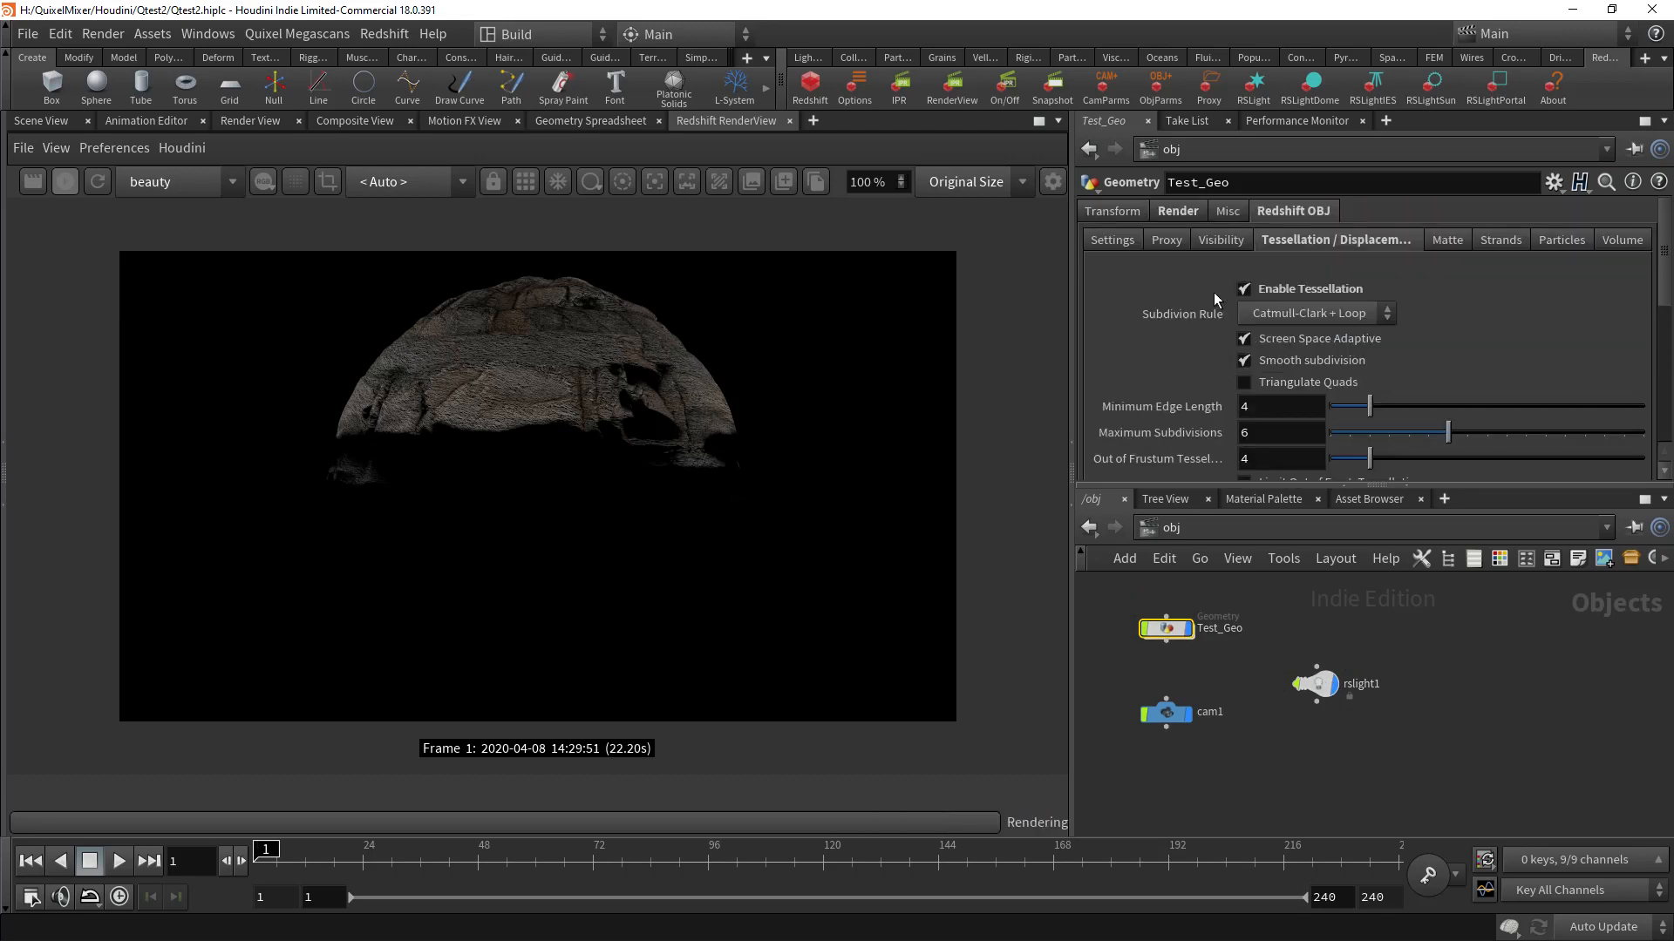
click(1178, 212)
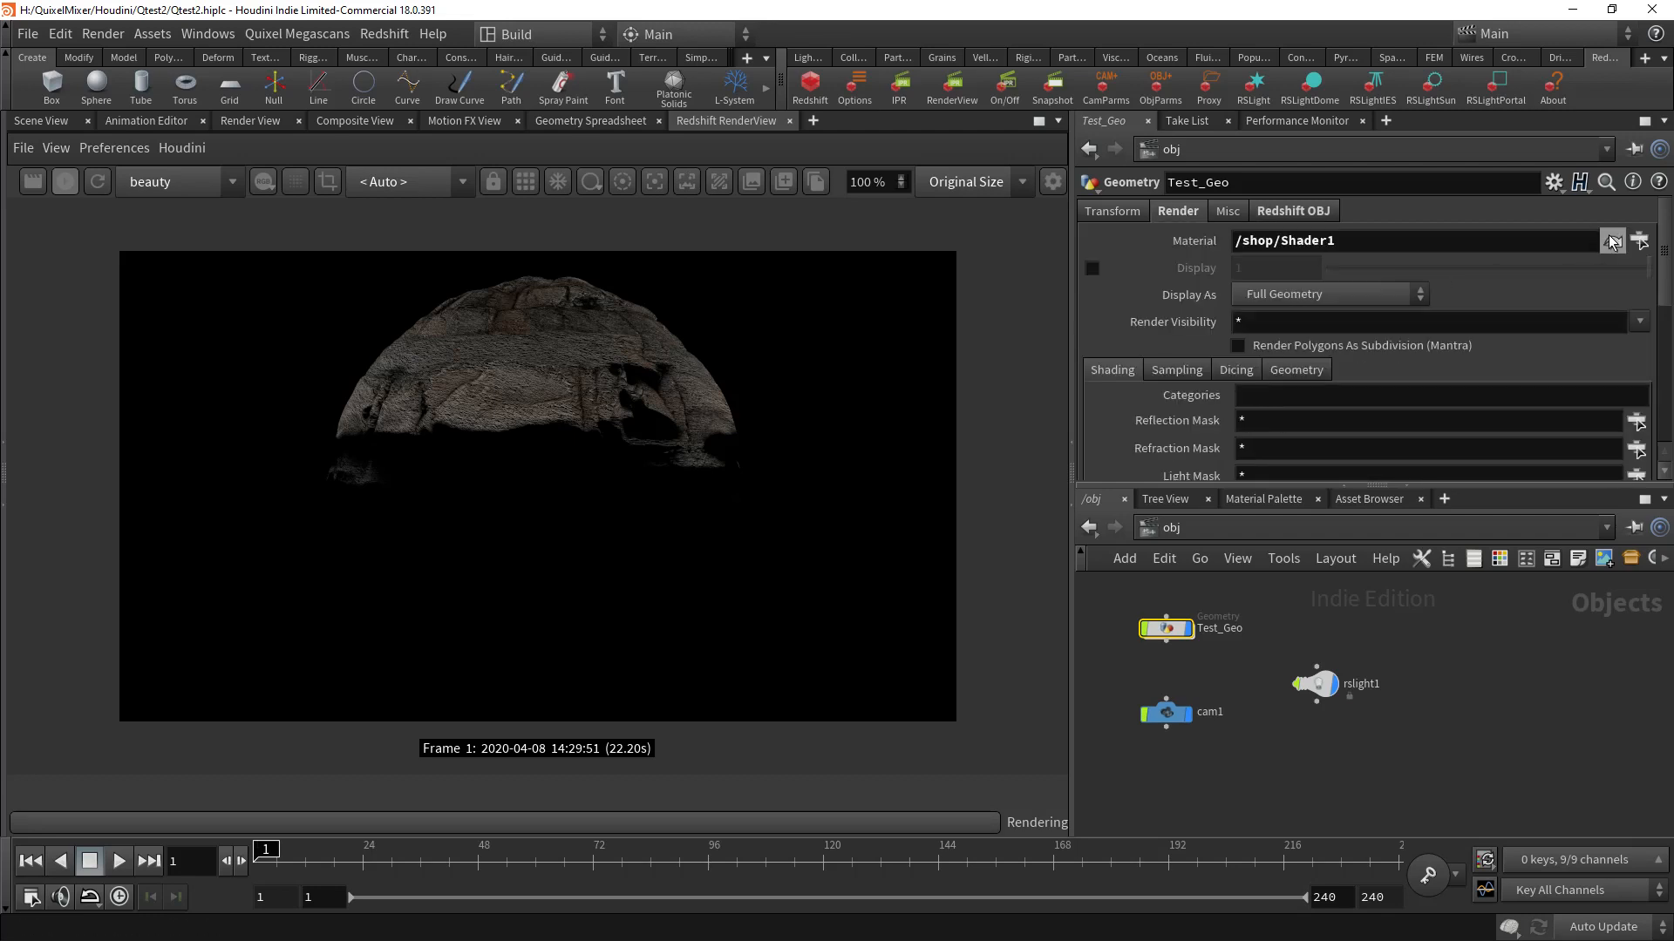
click(1610, 245)
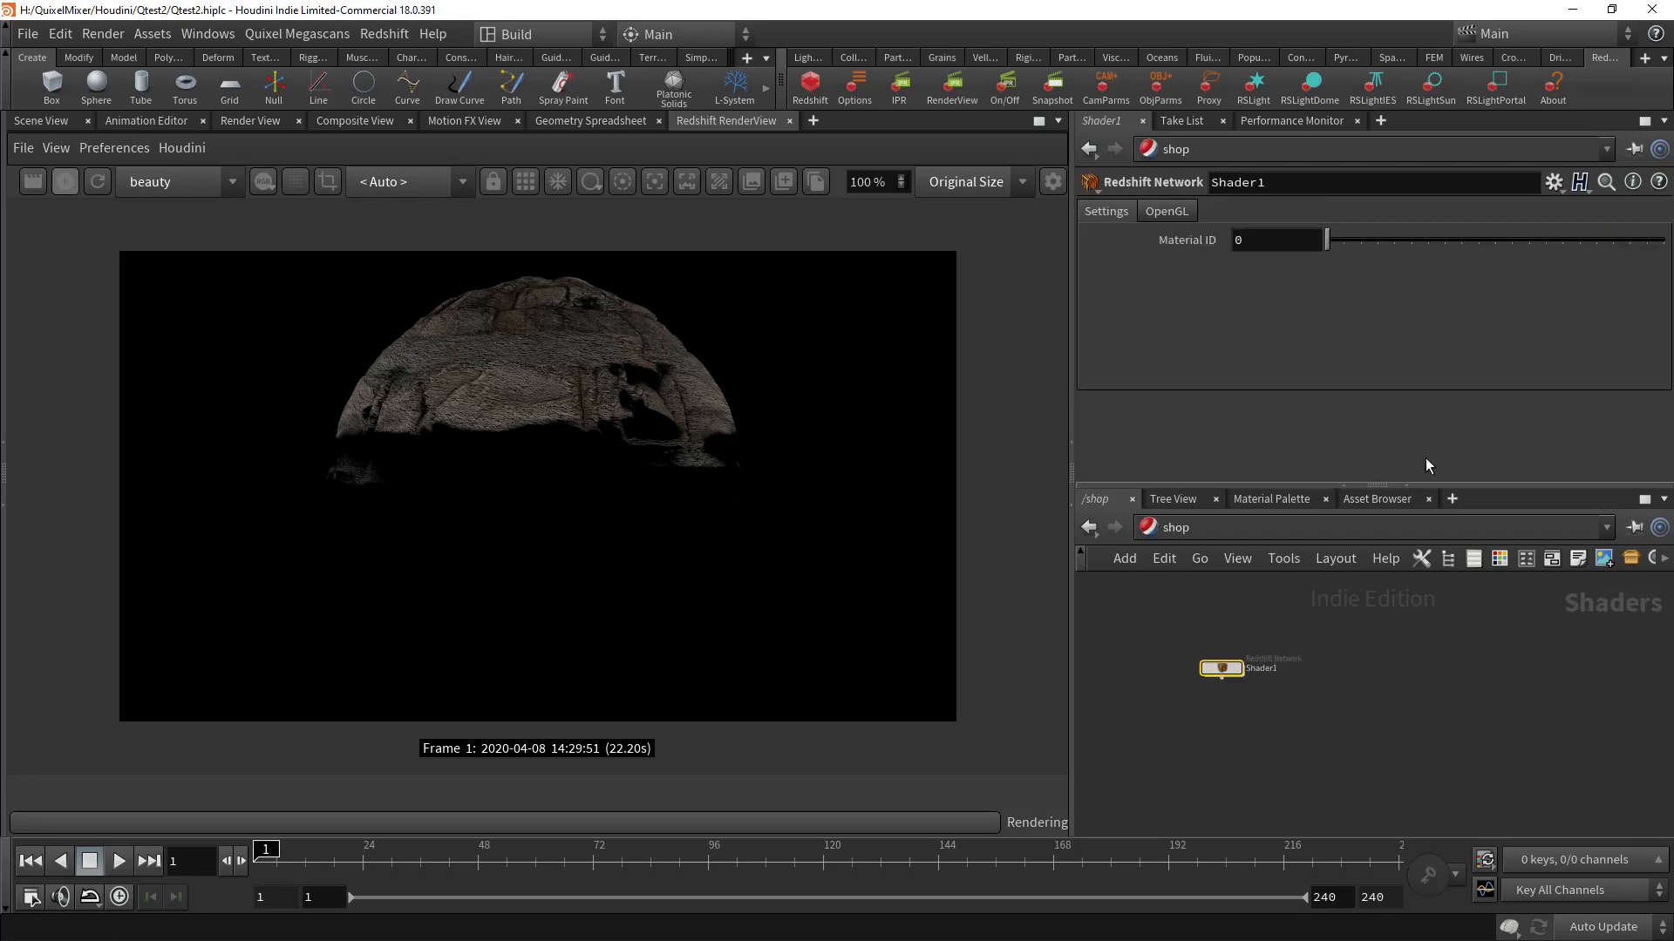
key(h)
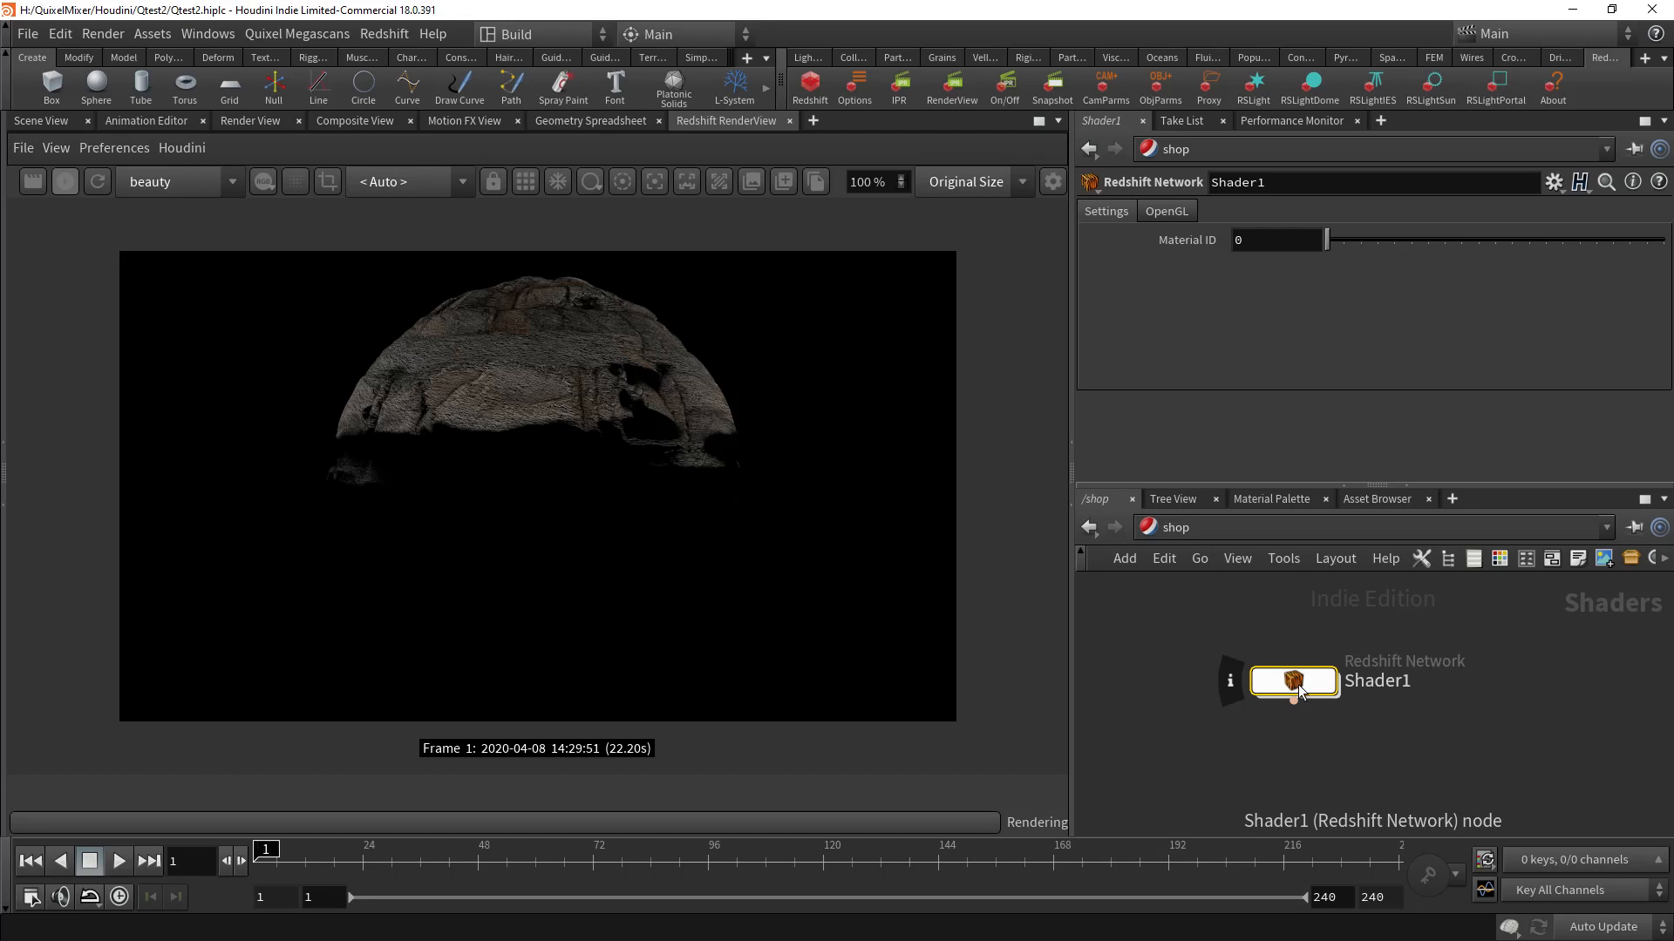
key(i)
middle_drag(1153, 618, 1283, 610)
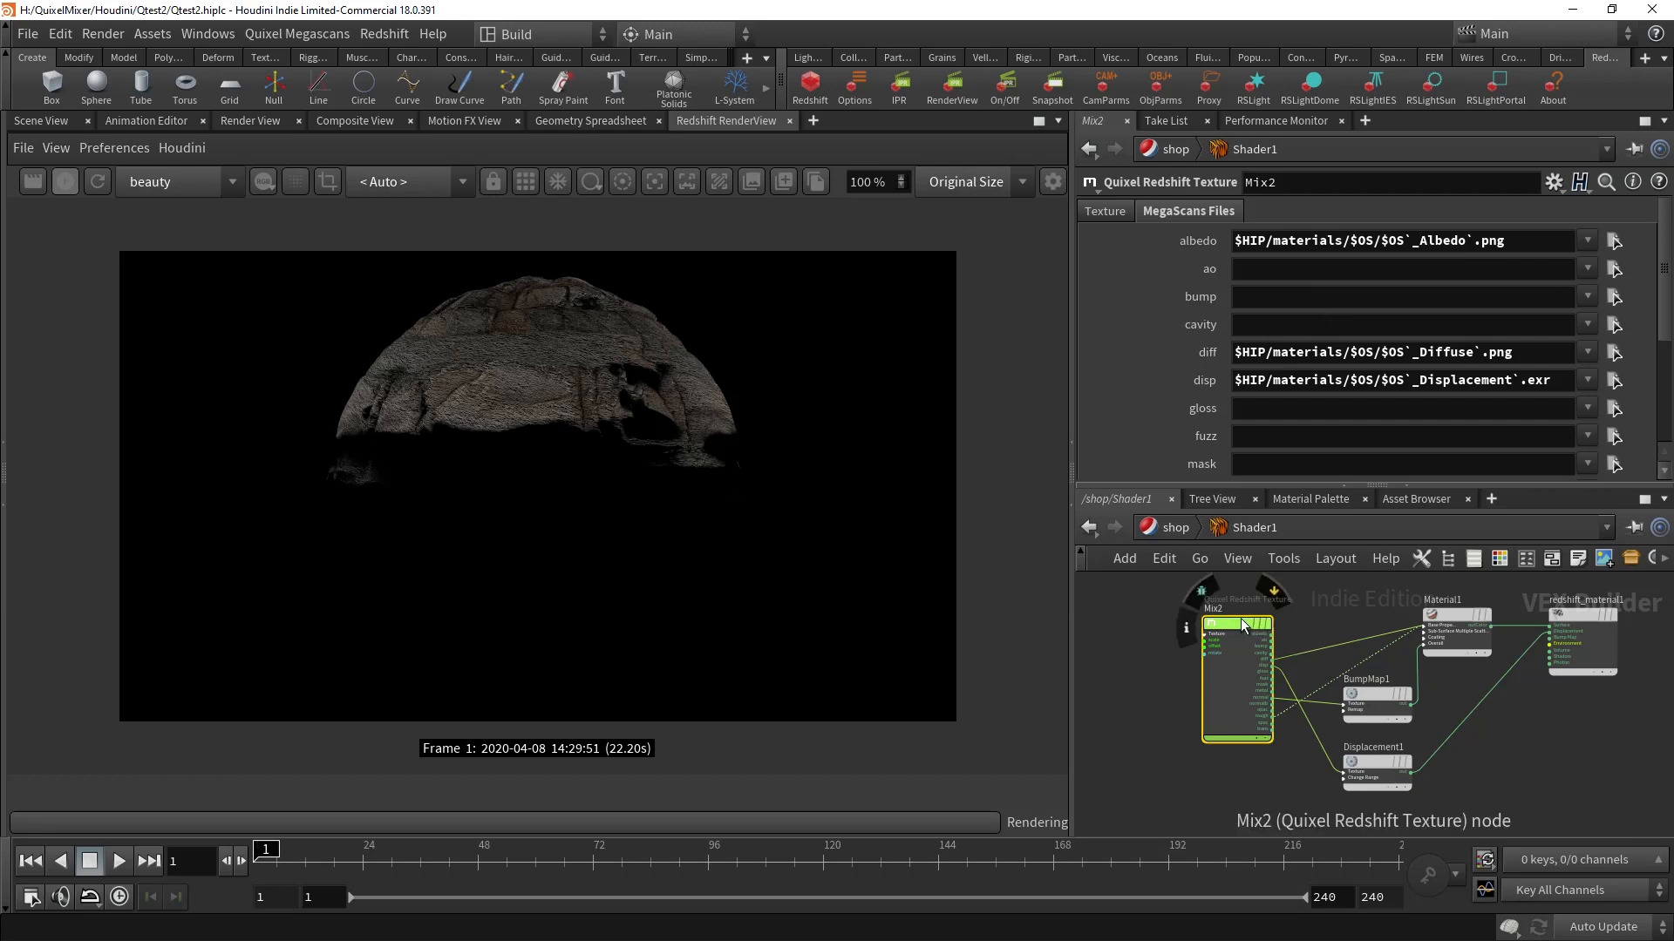
drag(1232, 621, 1164, 624)
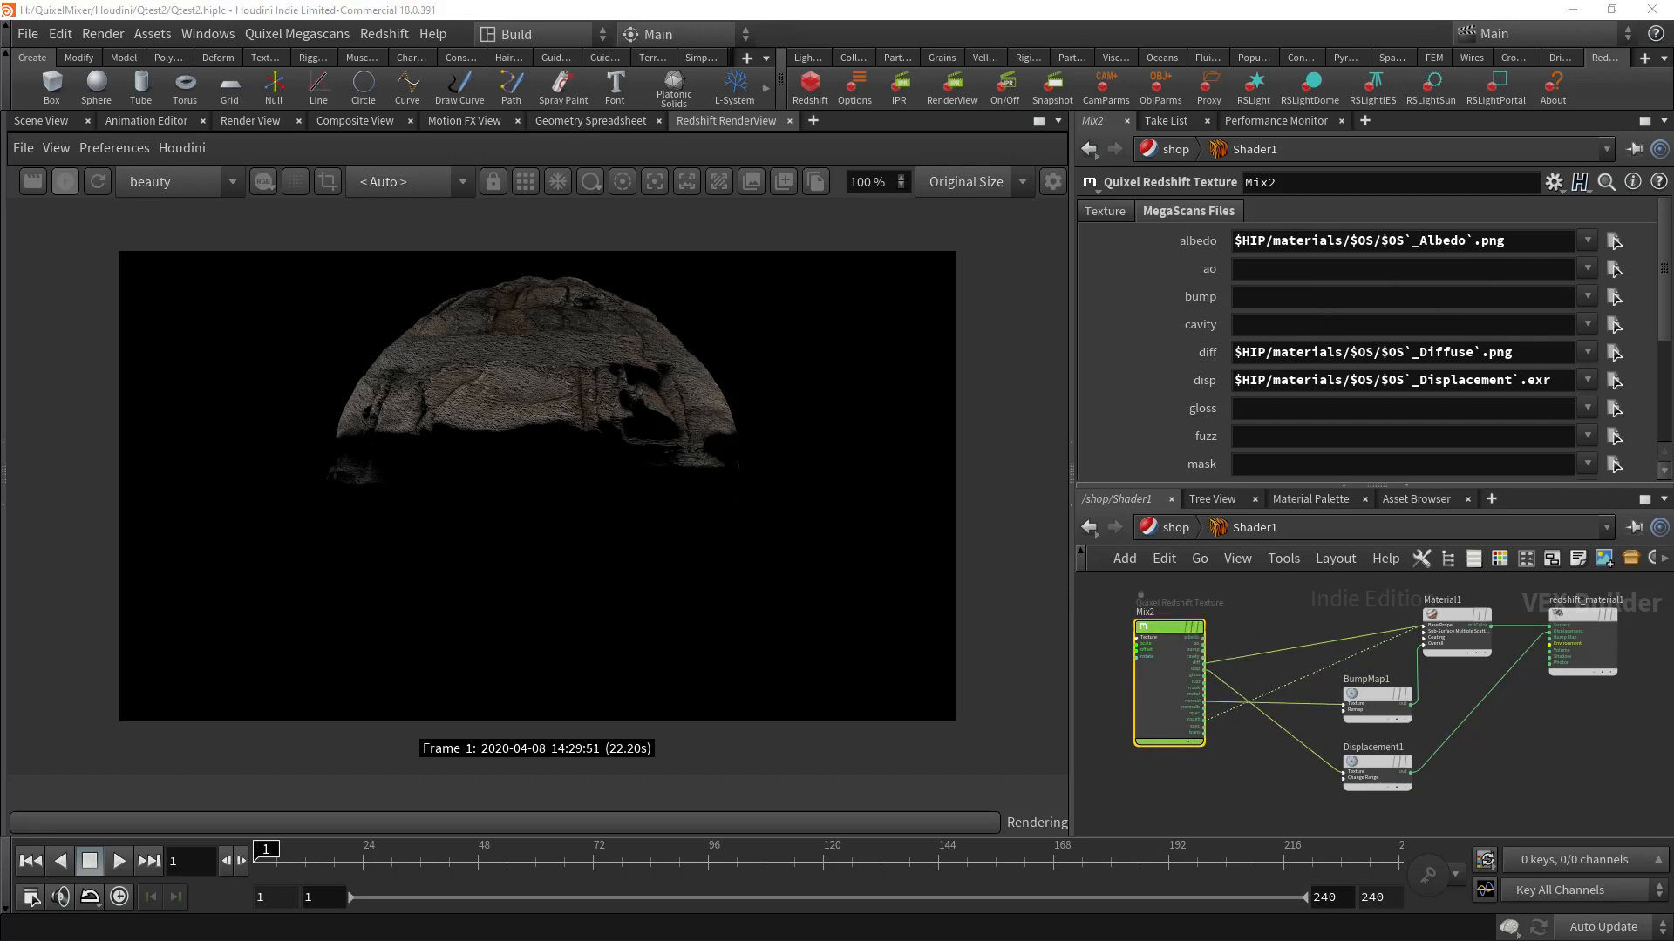
Step: Examine the $OS-based albedo path in the Notepad note and the output options of the Mix2 texture node
drag(1673, 211, 645, 220)
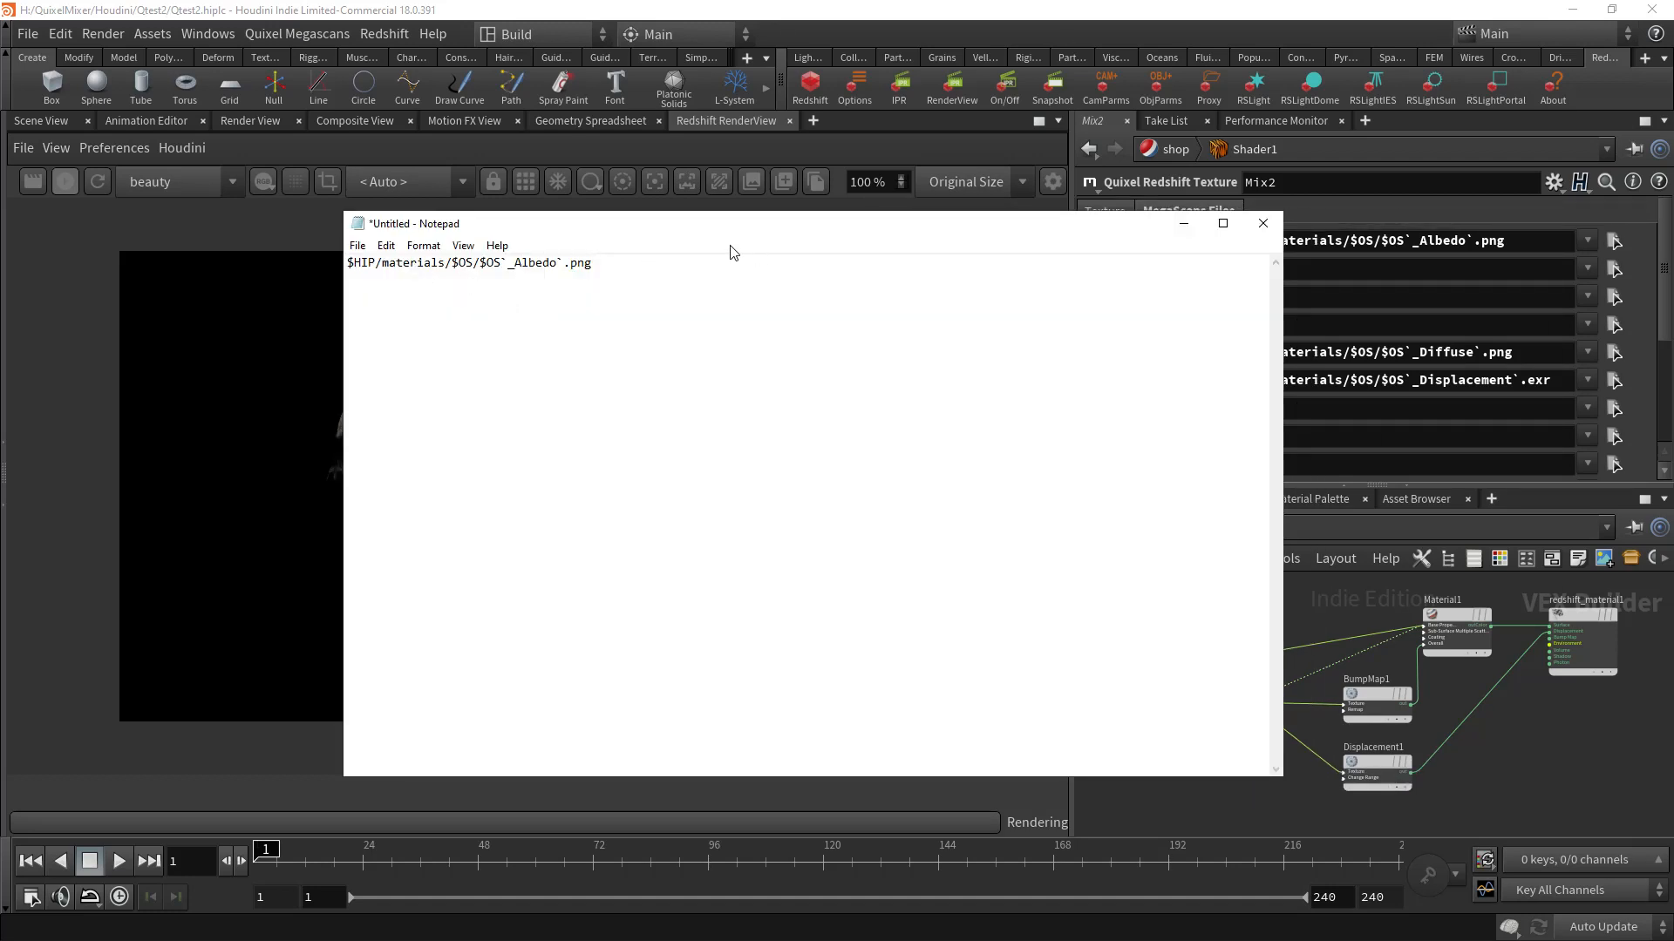
drag(746, 230, 1673, 222)
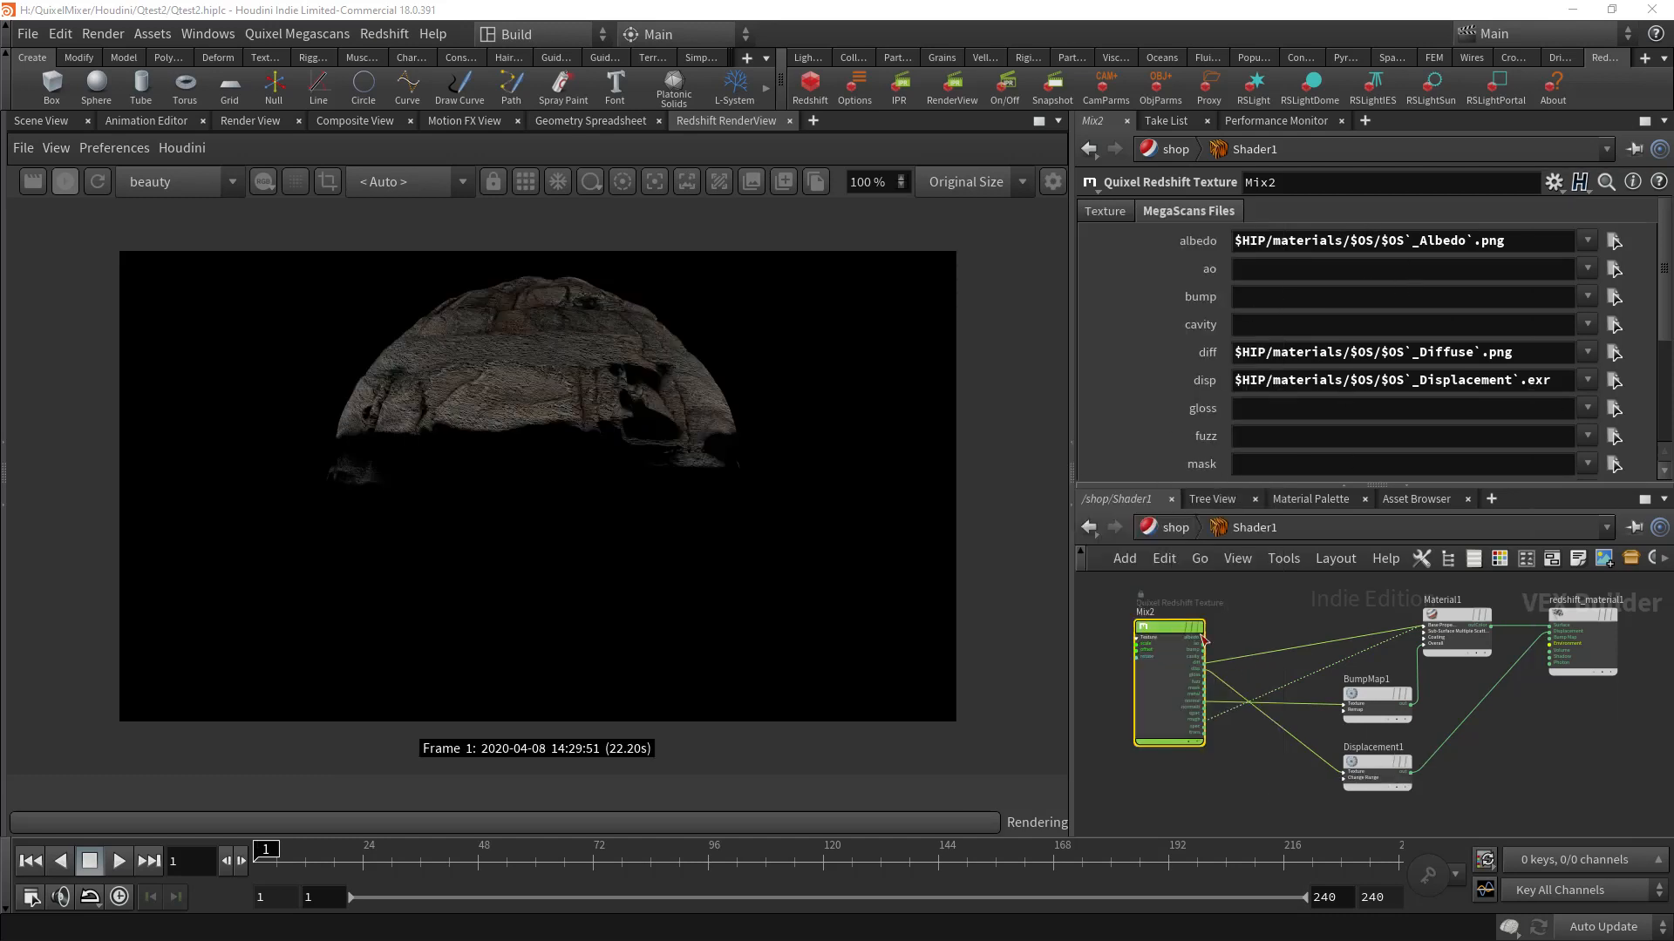
scroll(1203, 639, up, 4)
middle_drag(1278, 641, 1320, 637)
right_click(1159, 613)
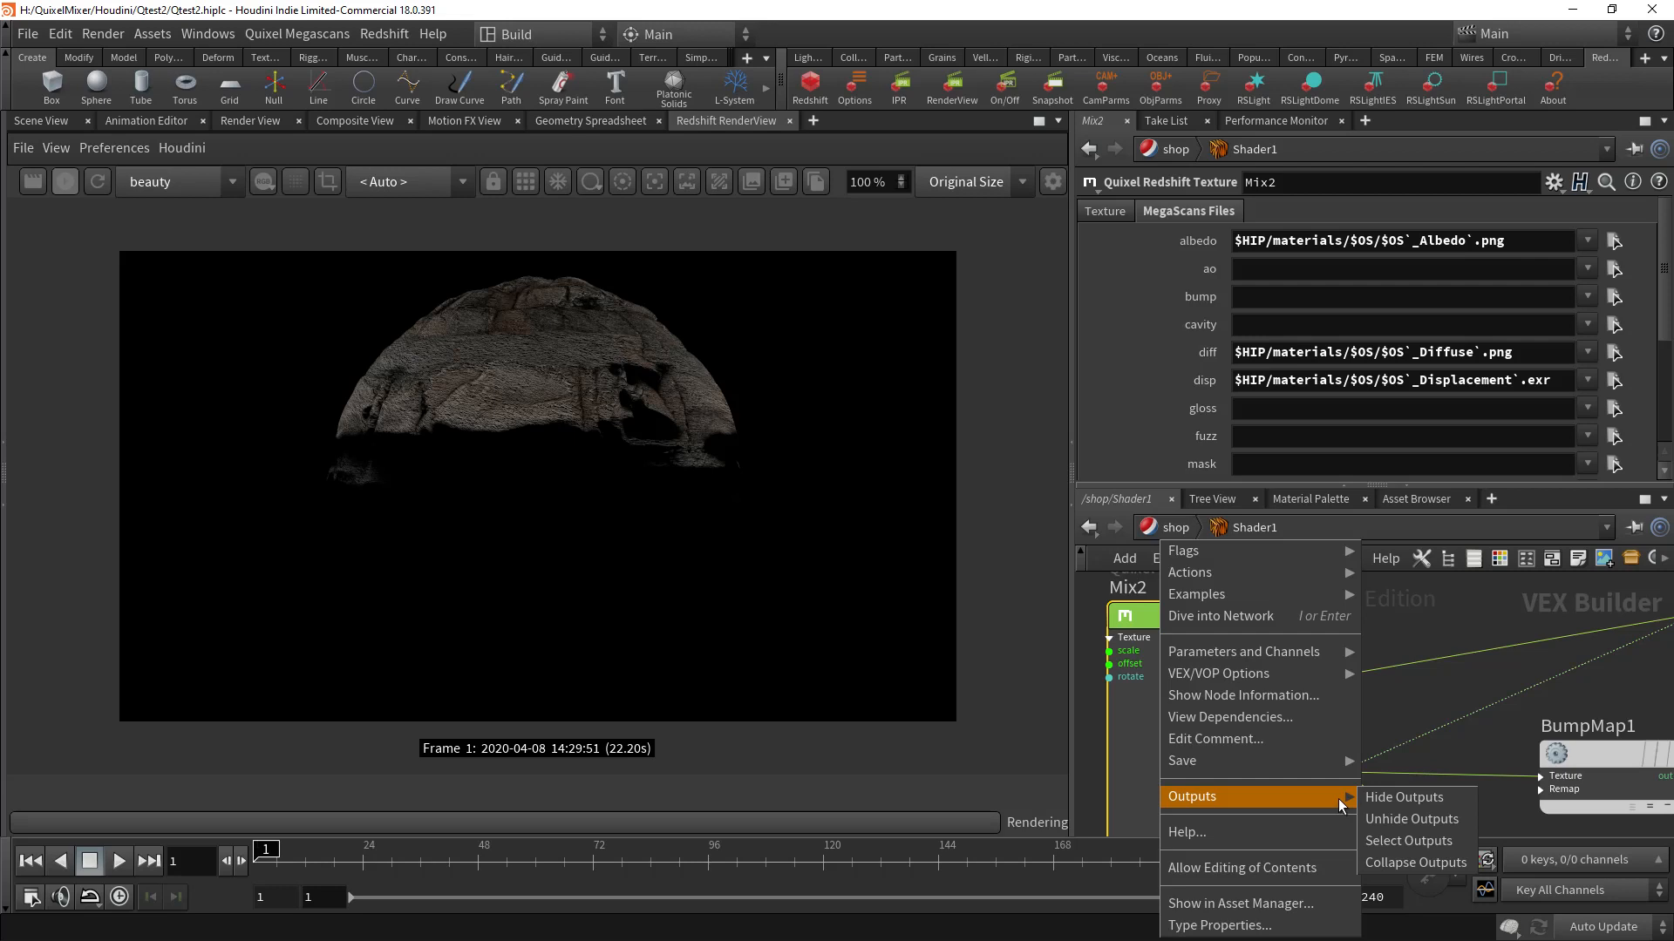
click(1415, 615)
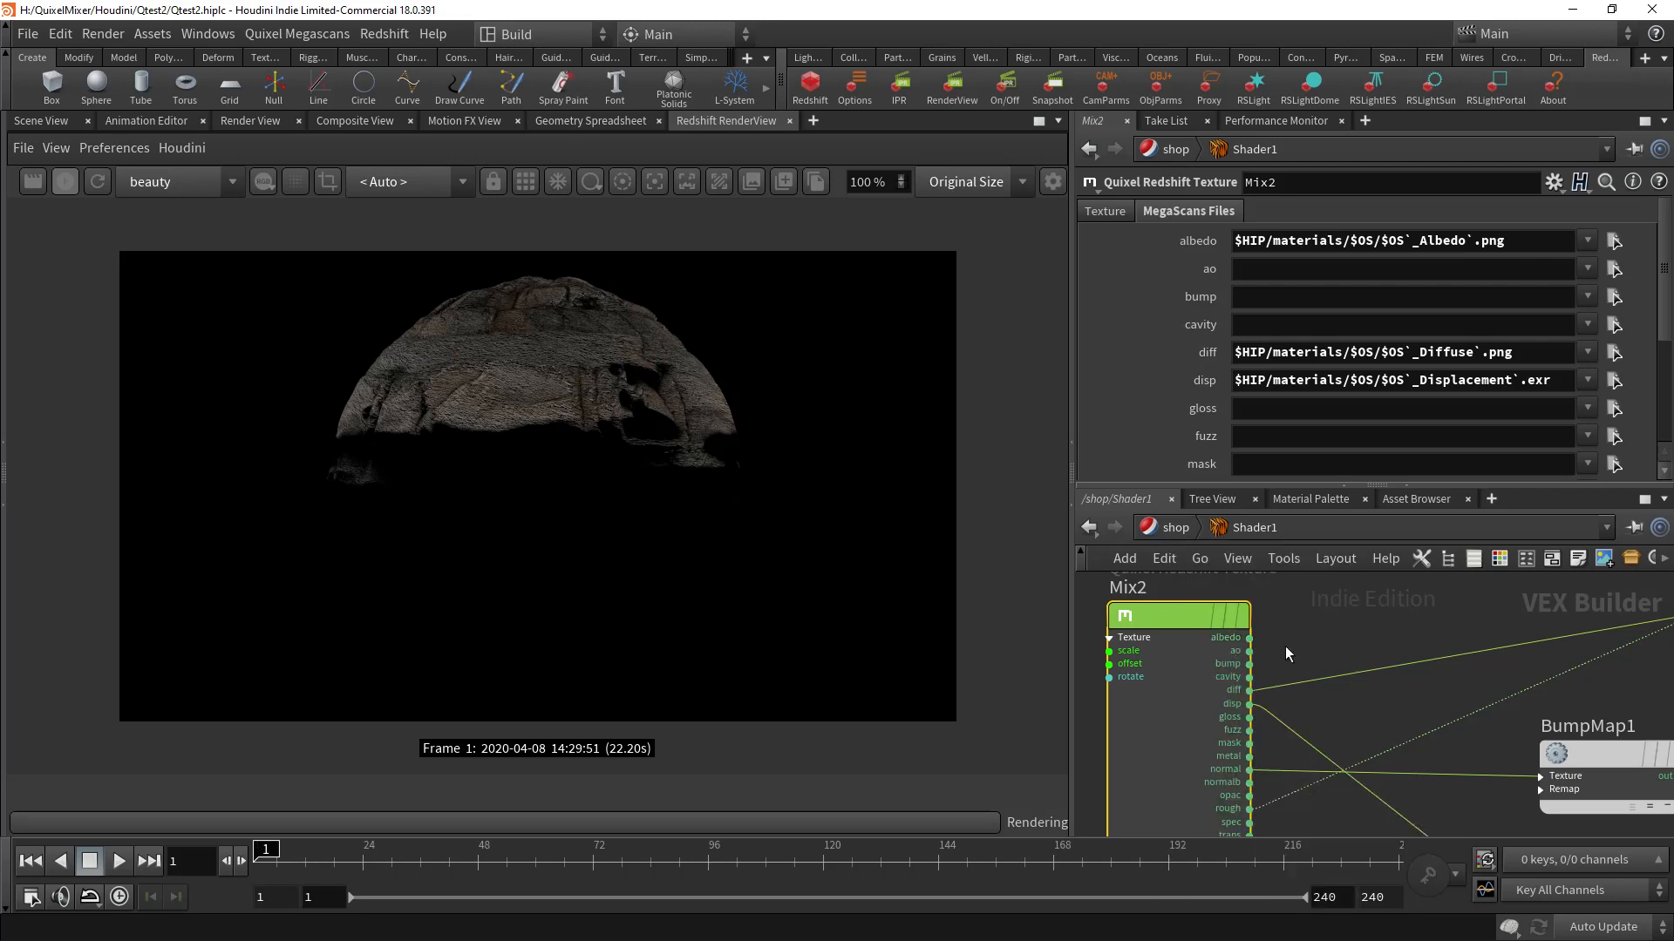
scroll(1303, 642, down, 2)
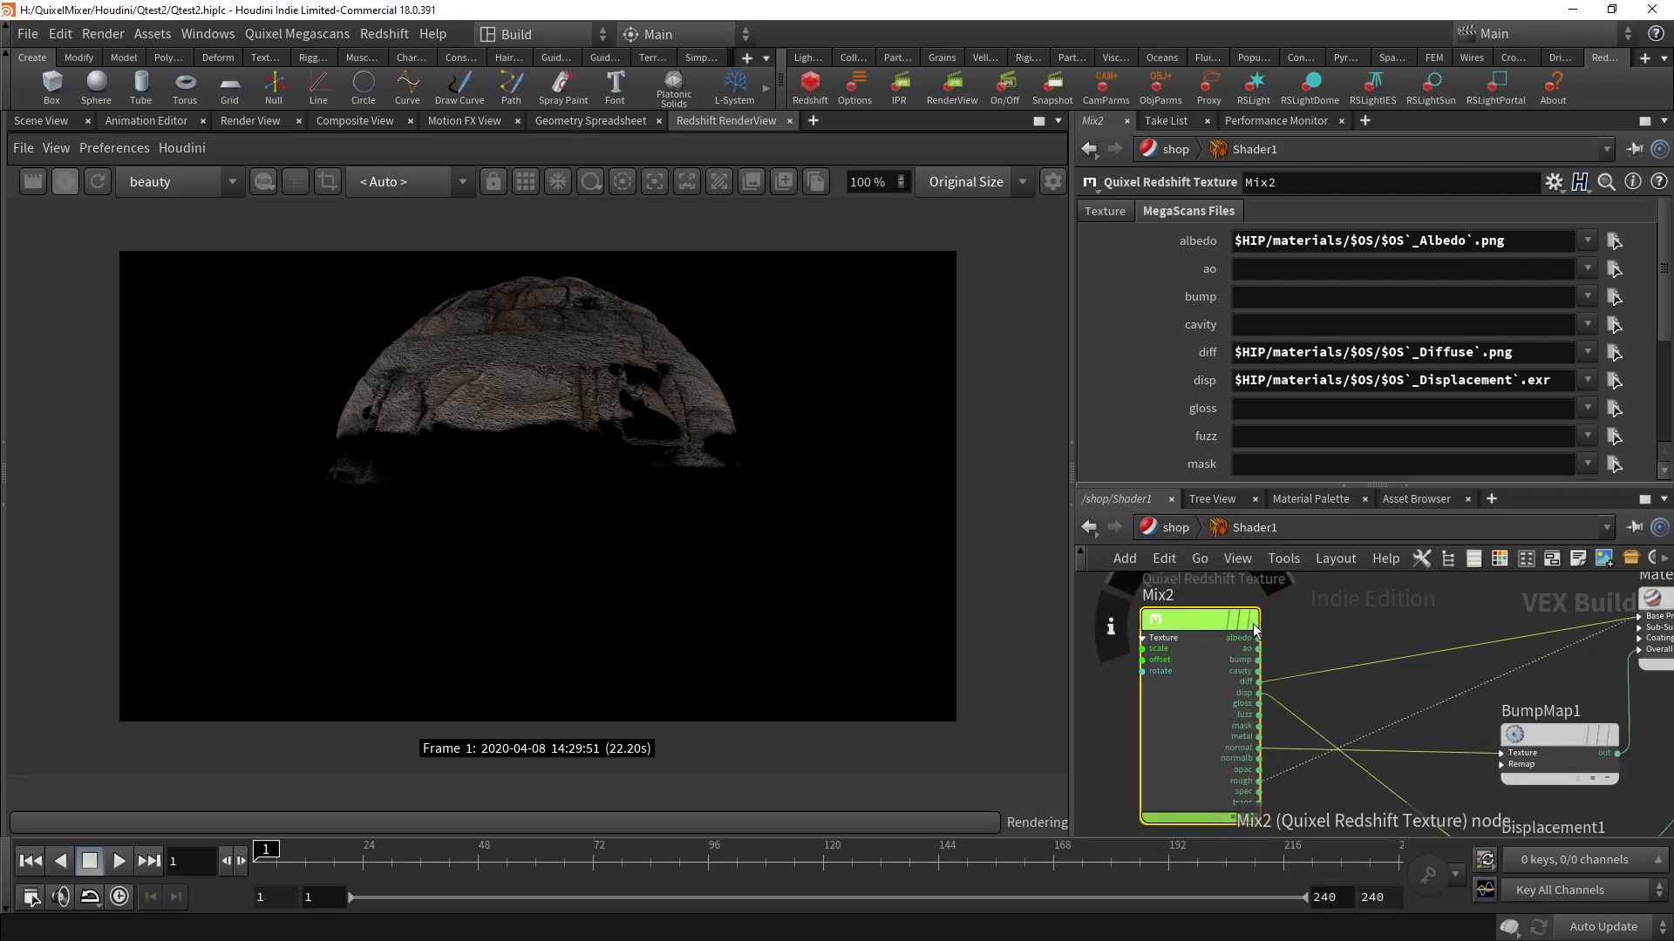
Step: Enlarge the network view, rename the Mix2 texture node as Mix3 and refresh the Redshift render
drag(1153, 484, 1164, 408)
middle_drag(1332, 572, 1283, 572)
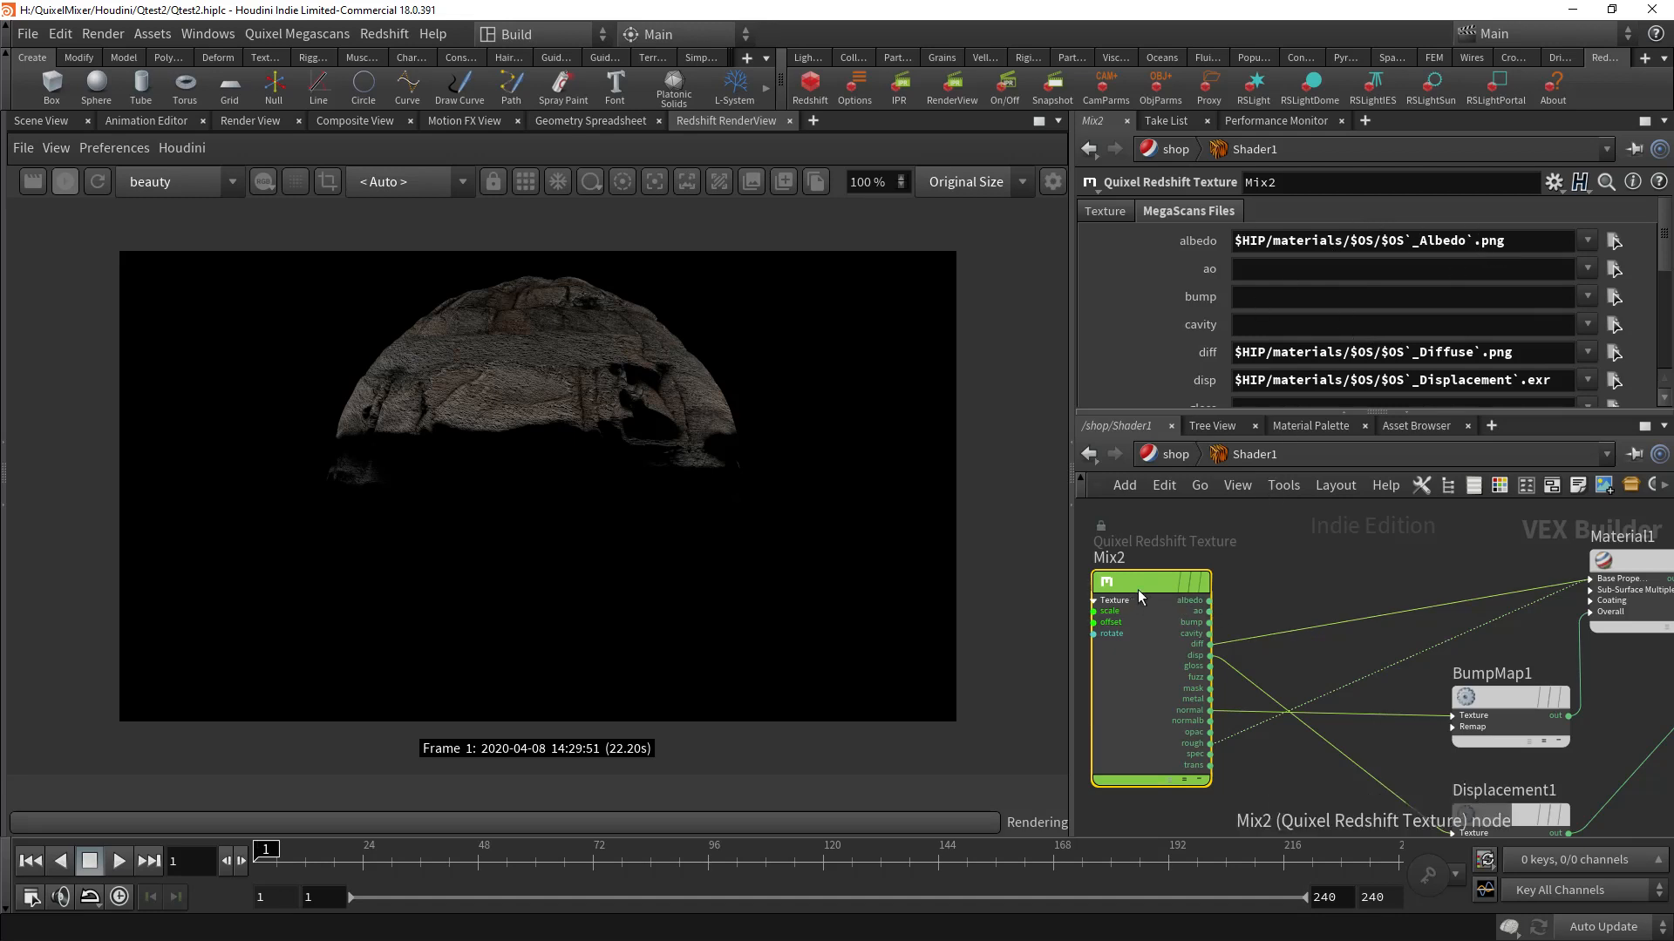
mouse_move(1143, 584)
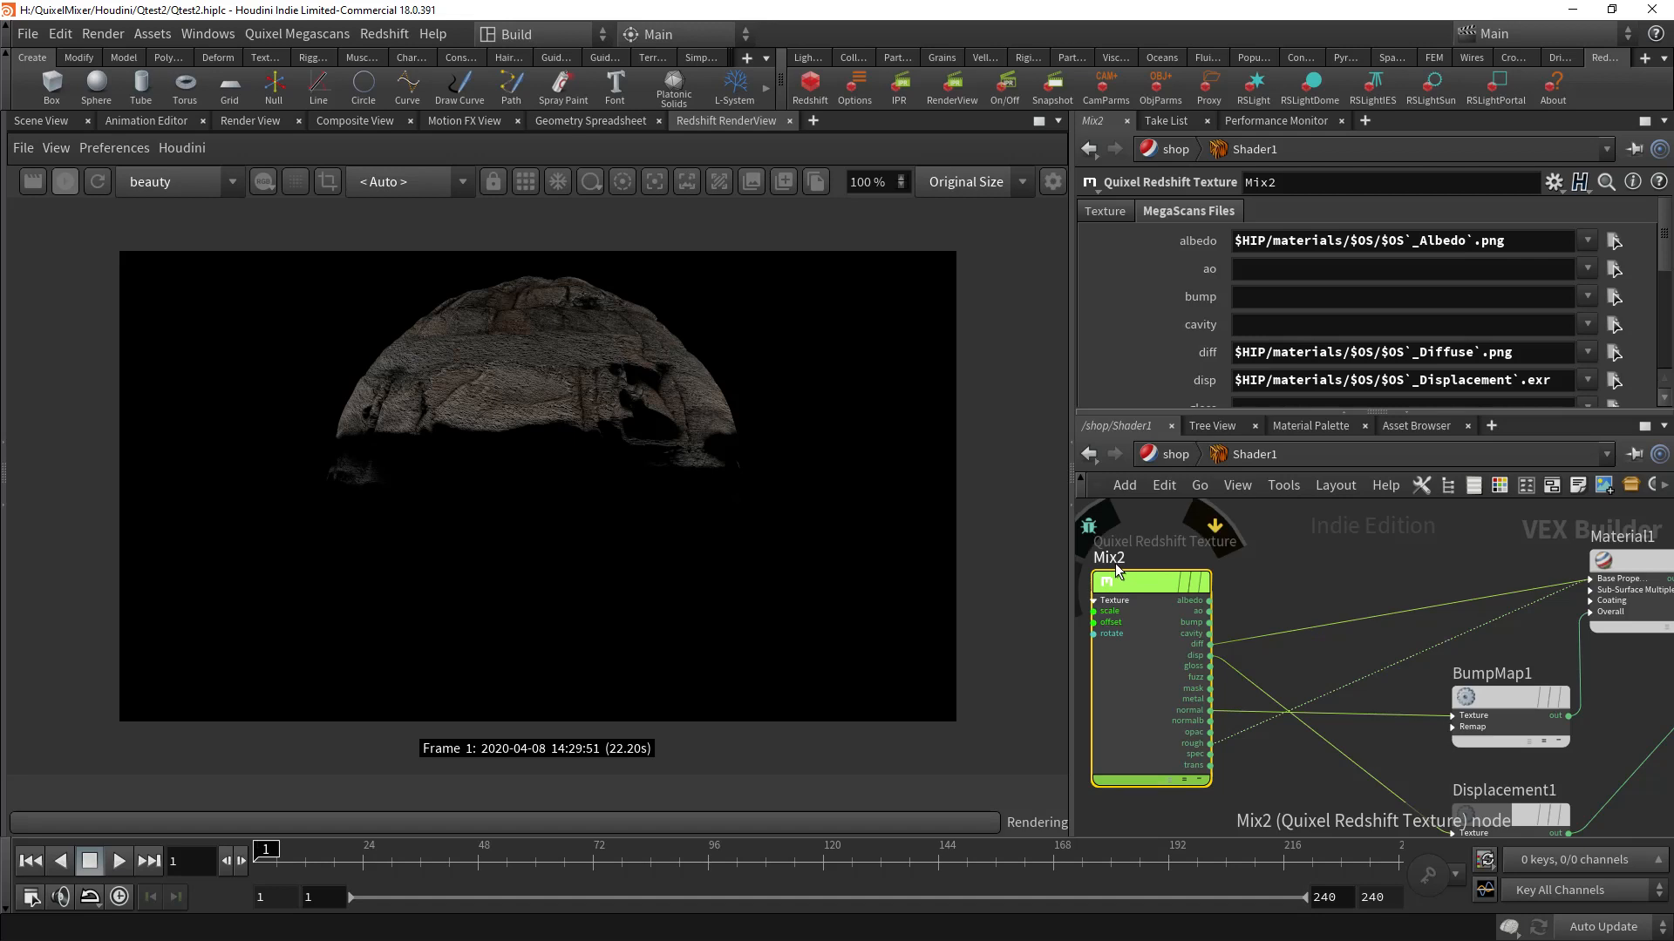
double_click(1113, 558)
key(BackSpace)
text(3)
key(Return)
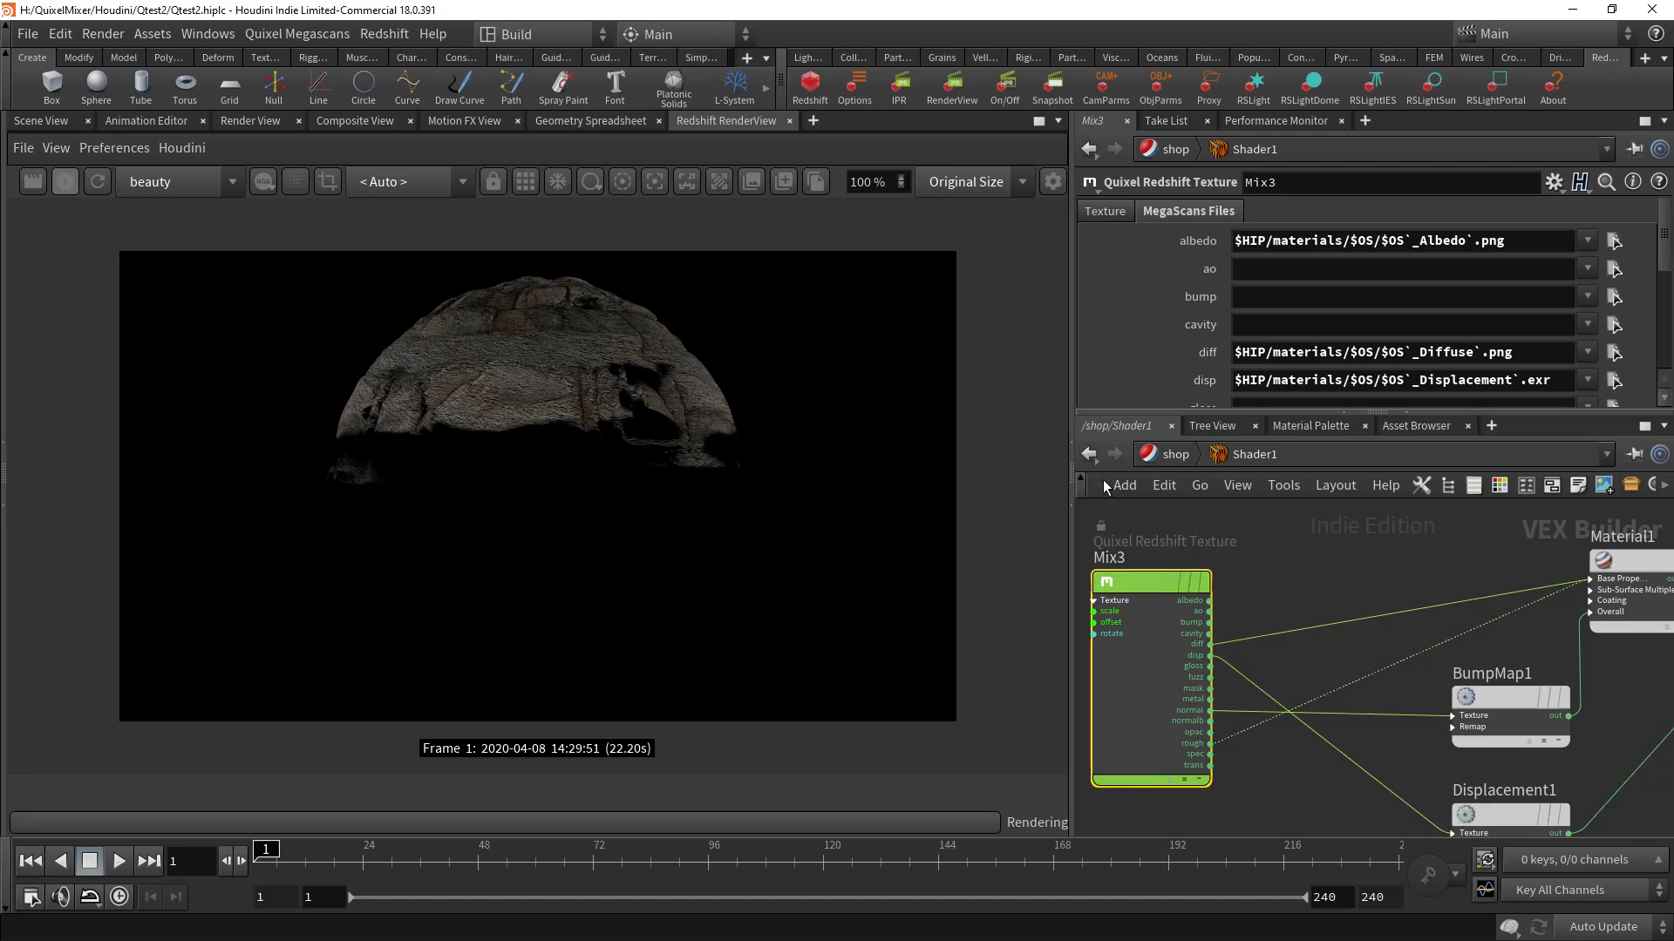
click(92, 184)
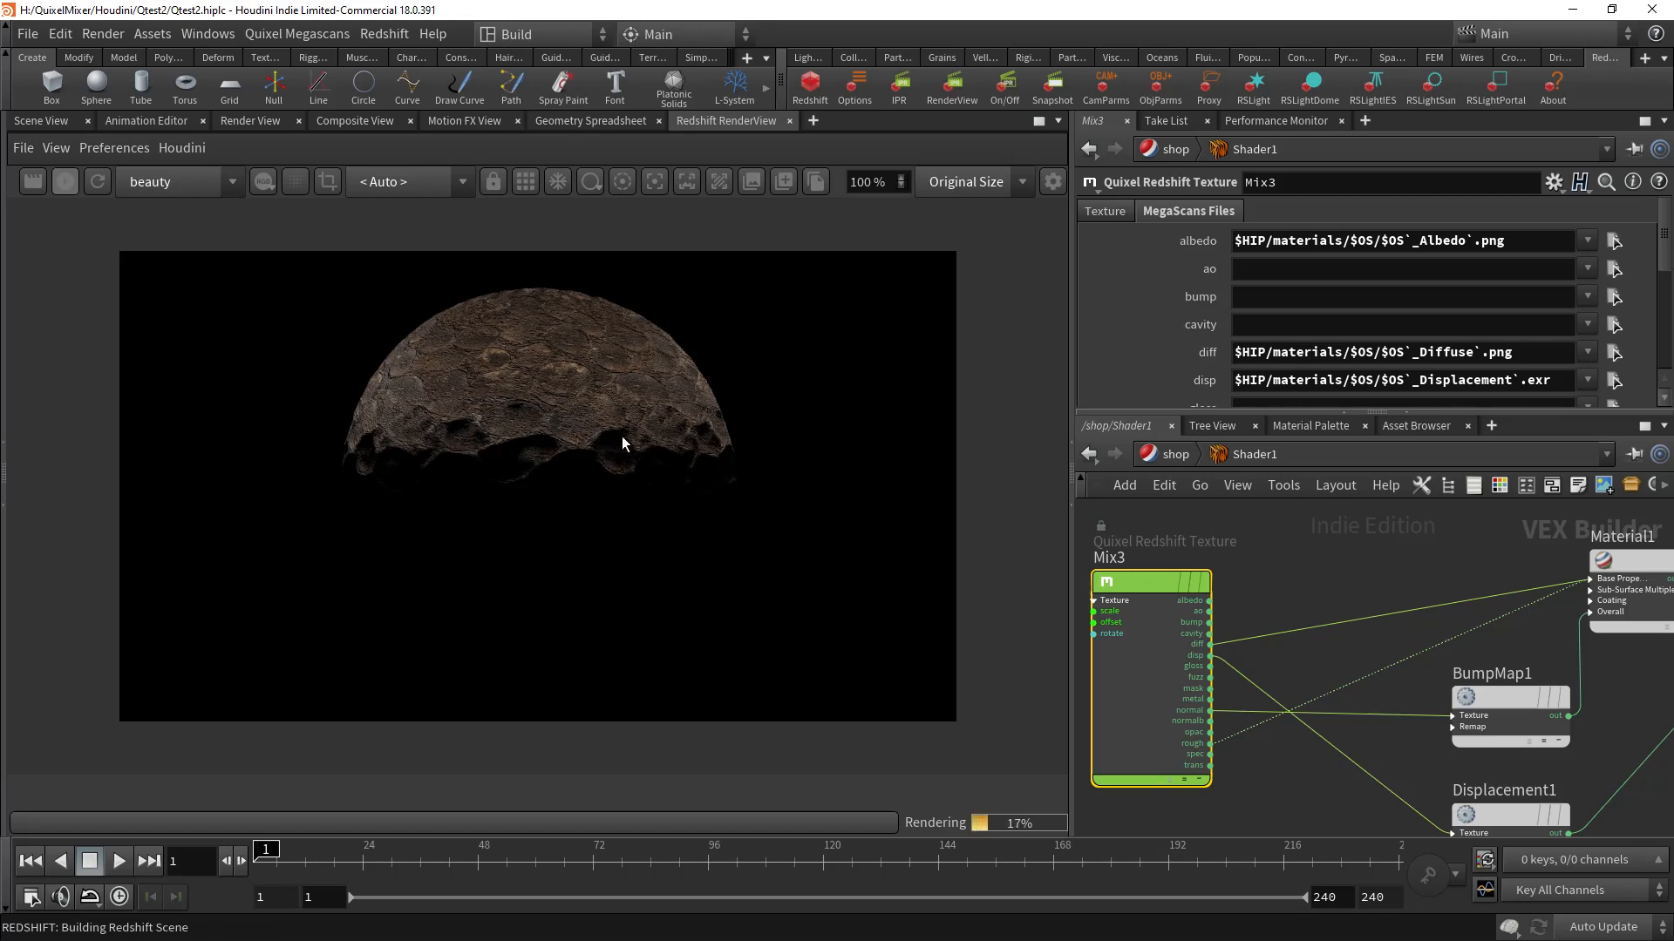
Step: Return to the shop level and rename the Shader1 Redshift network as Mix2
scroll(1150, 300, down, 1)
scroll(1151, 300, up, 1)
scroll(1343, 578, up, 1)
scroll(1343, 578, down, 3)
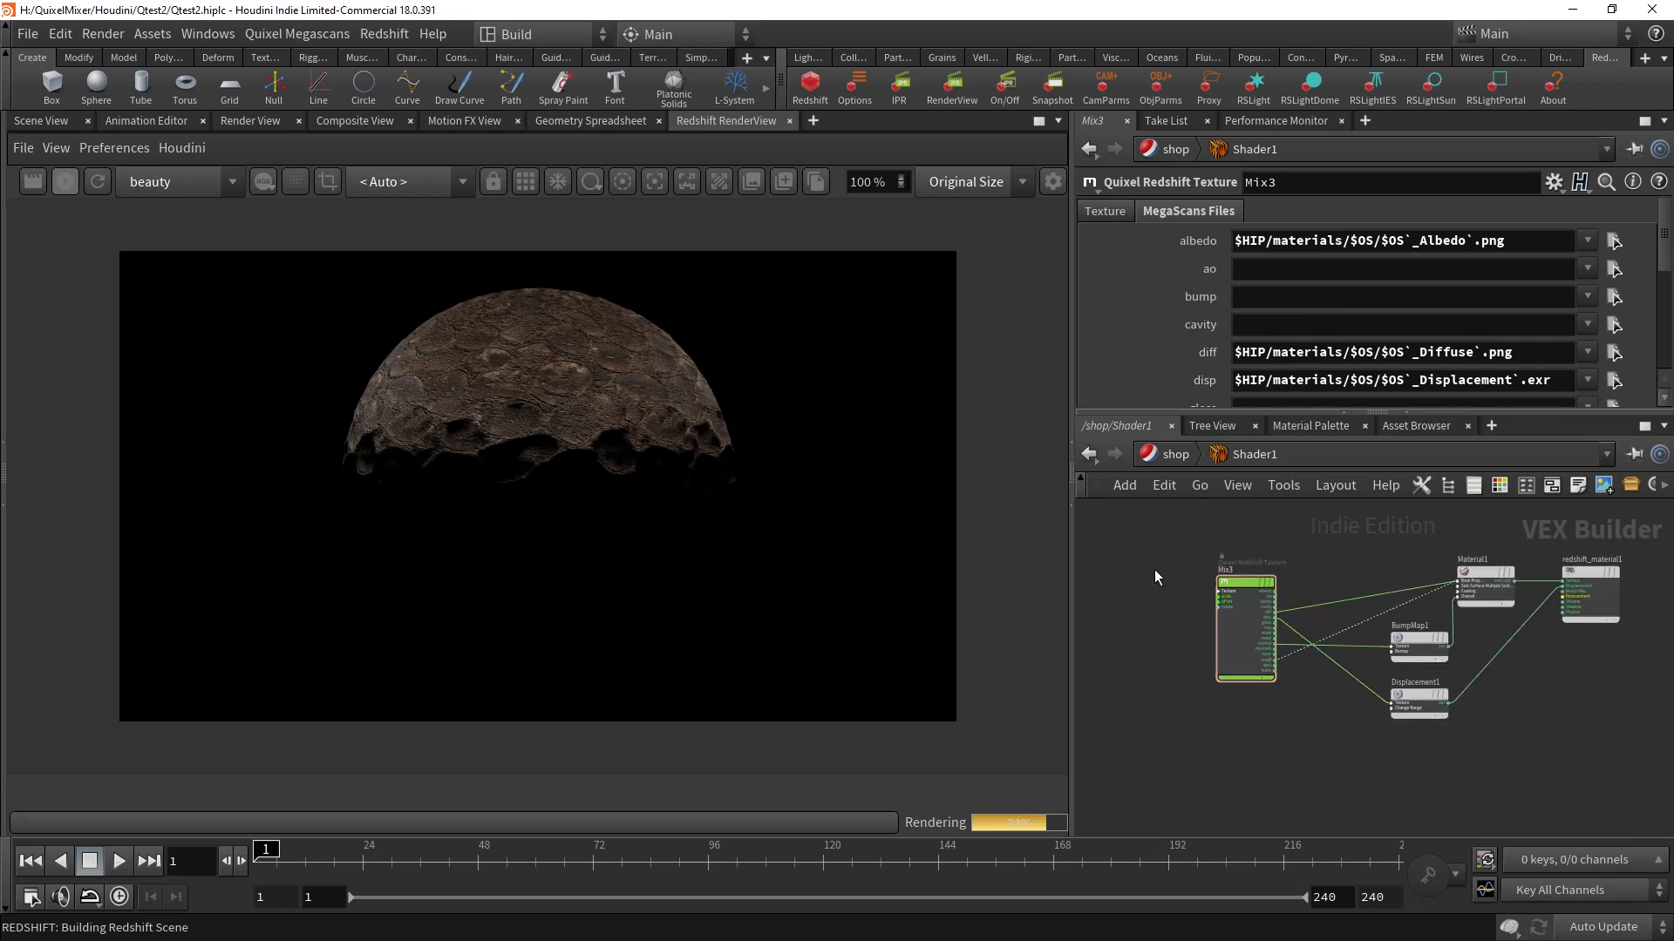
key(u)
drag(1289, 647, 1167, 586)
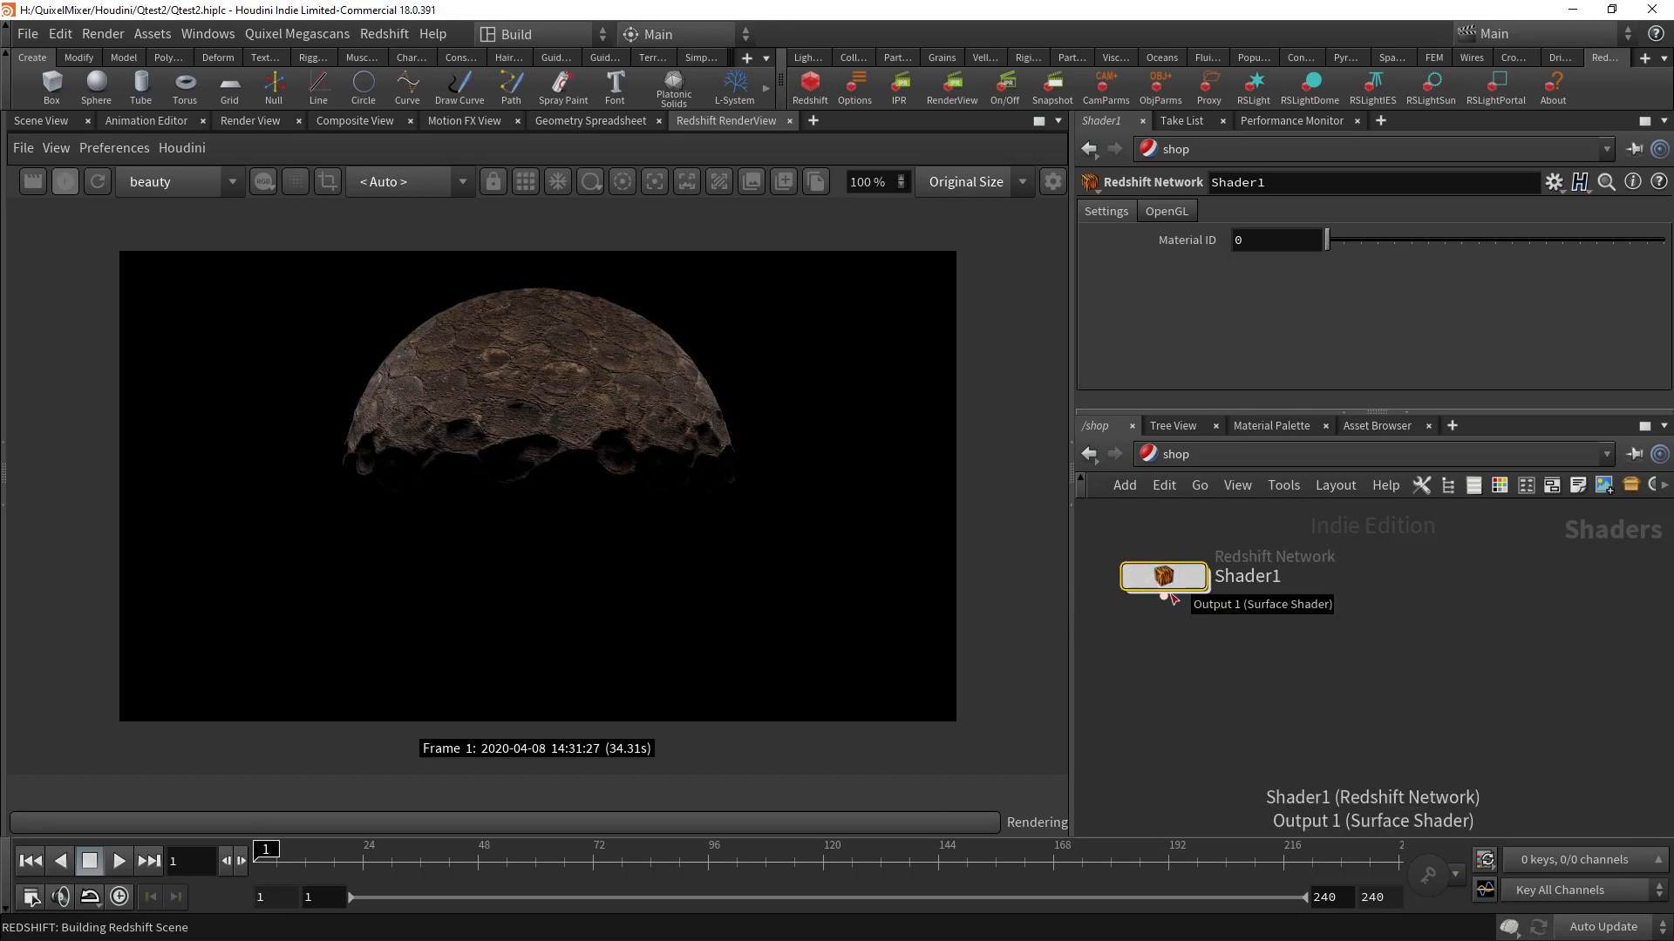
double_click(1256, 576)
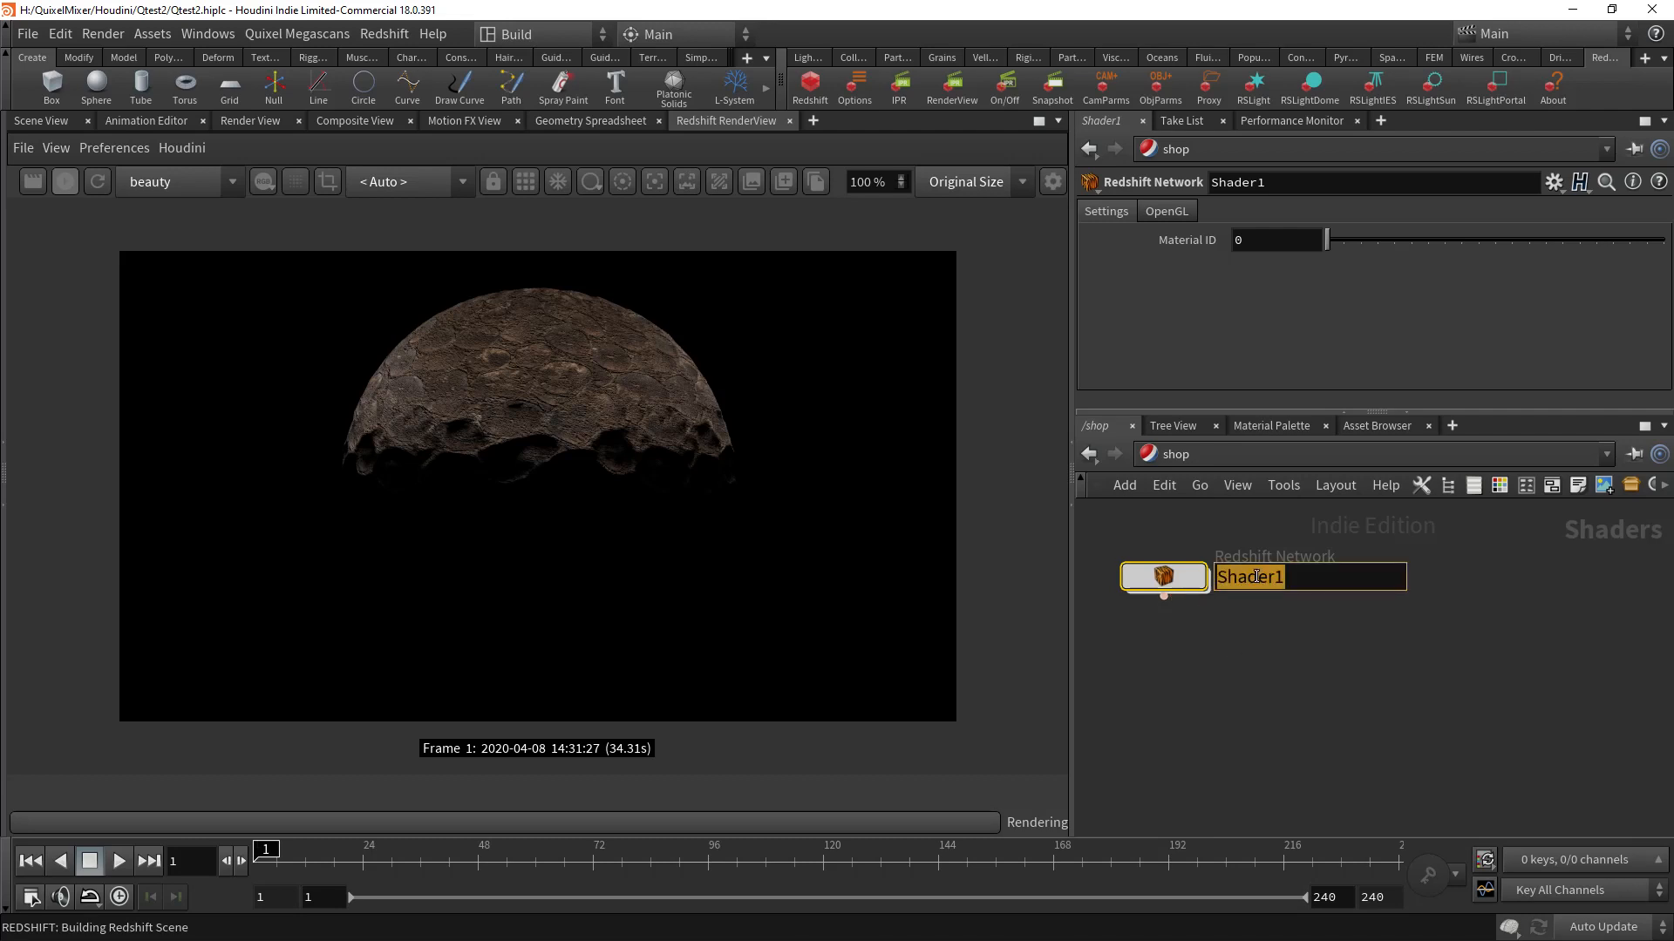
text(Mix2)
key(Return)
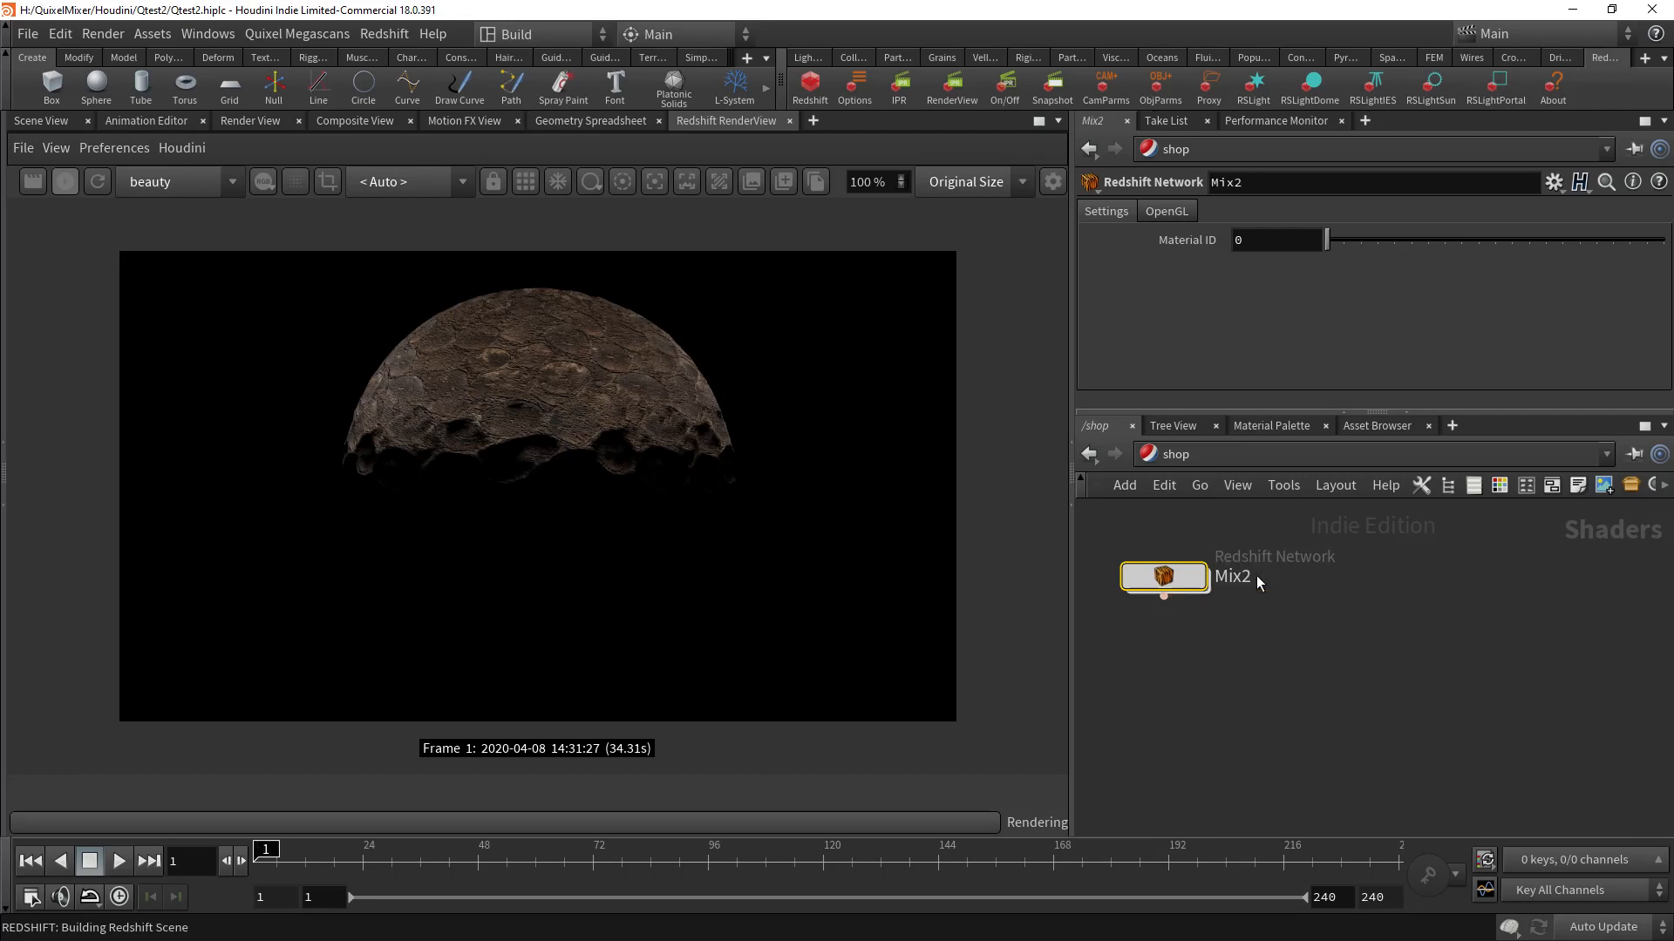
Step: Duplicate the Mix2 Redshift network below the original and check the texture node's name inside the copy
alt+drag(1164, 577, 1166, 689)
key(i)
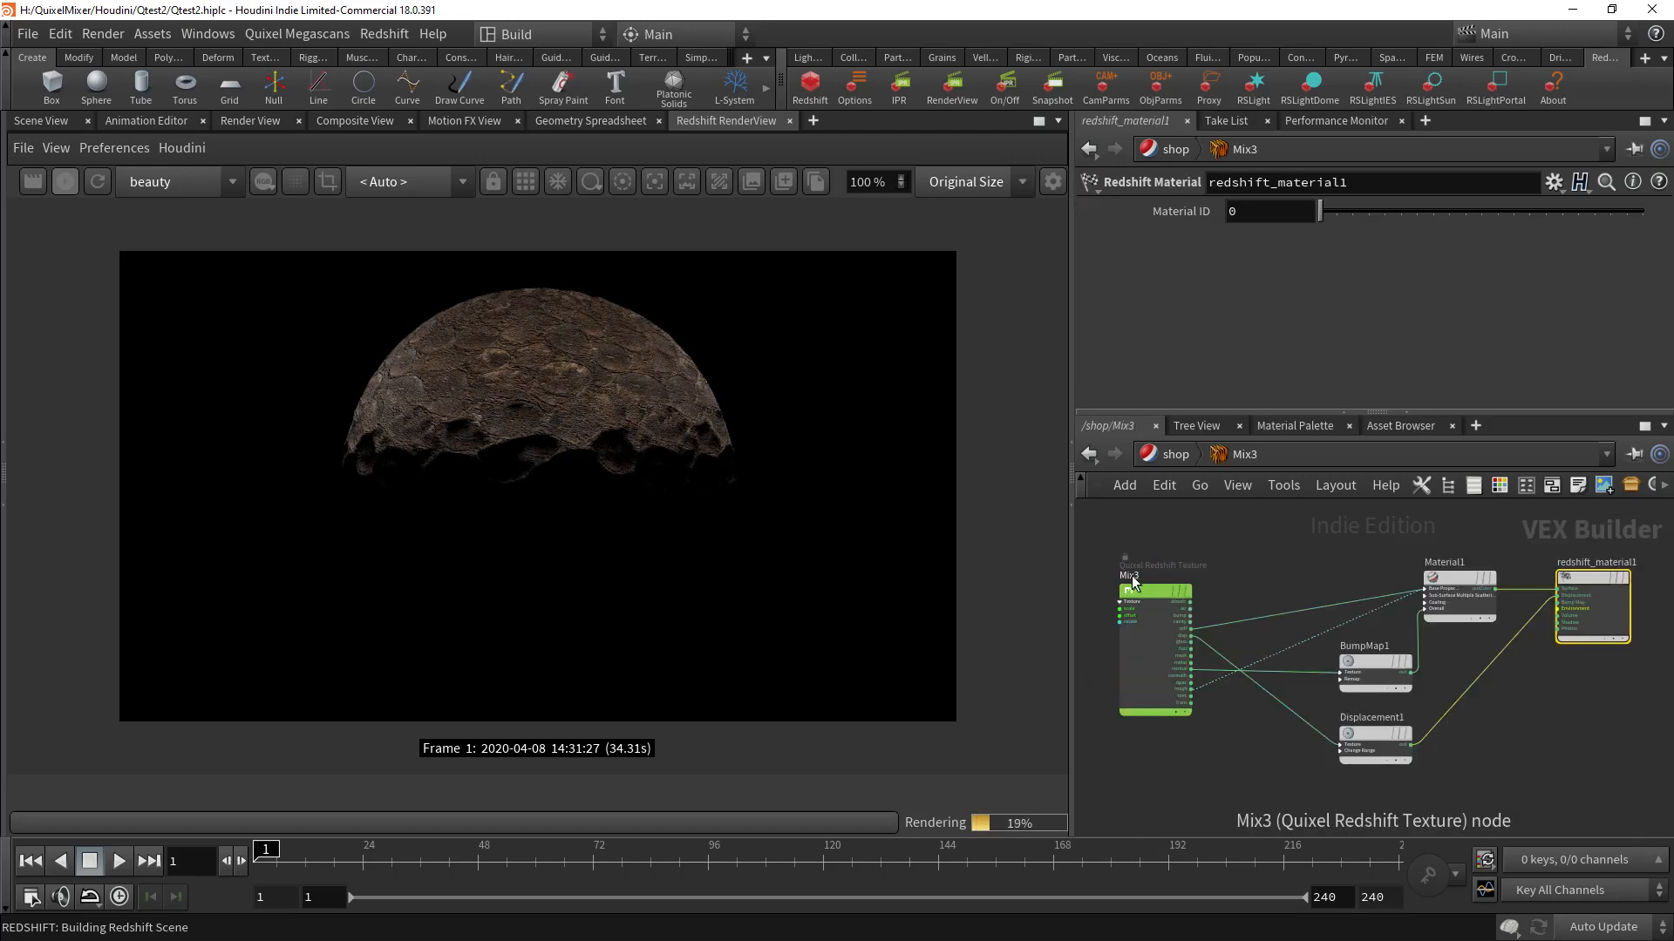
scroll(1133, 582, up, 8)
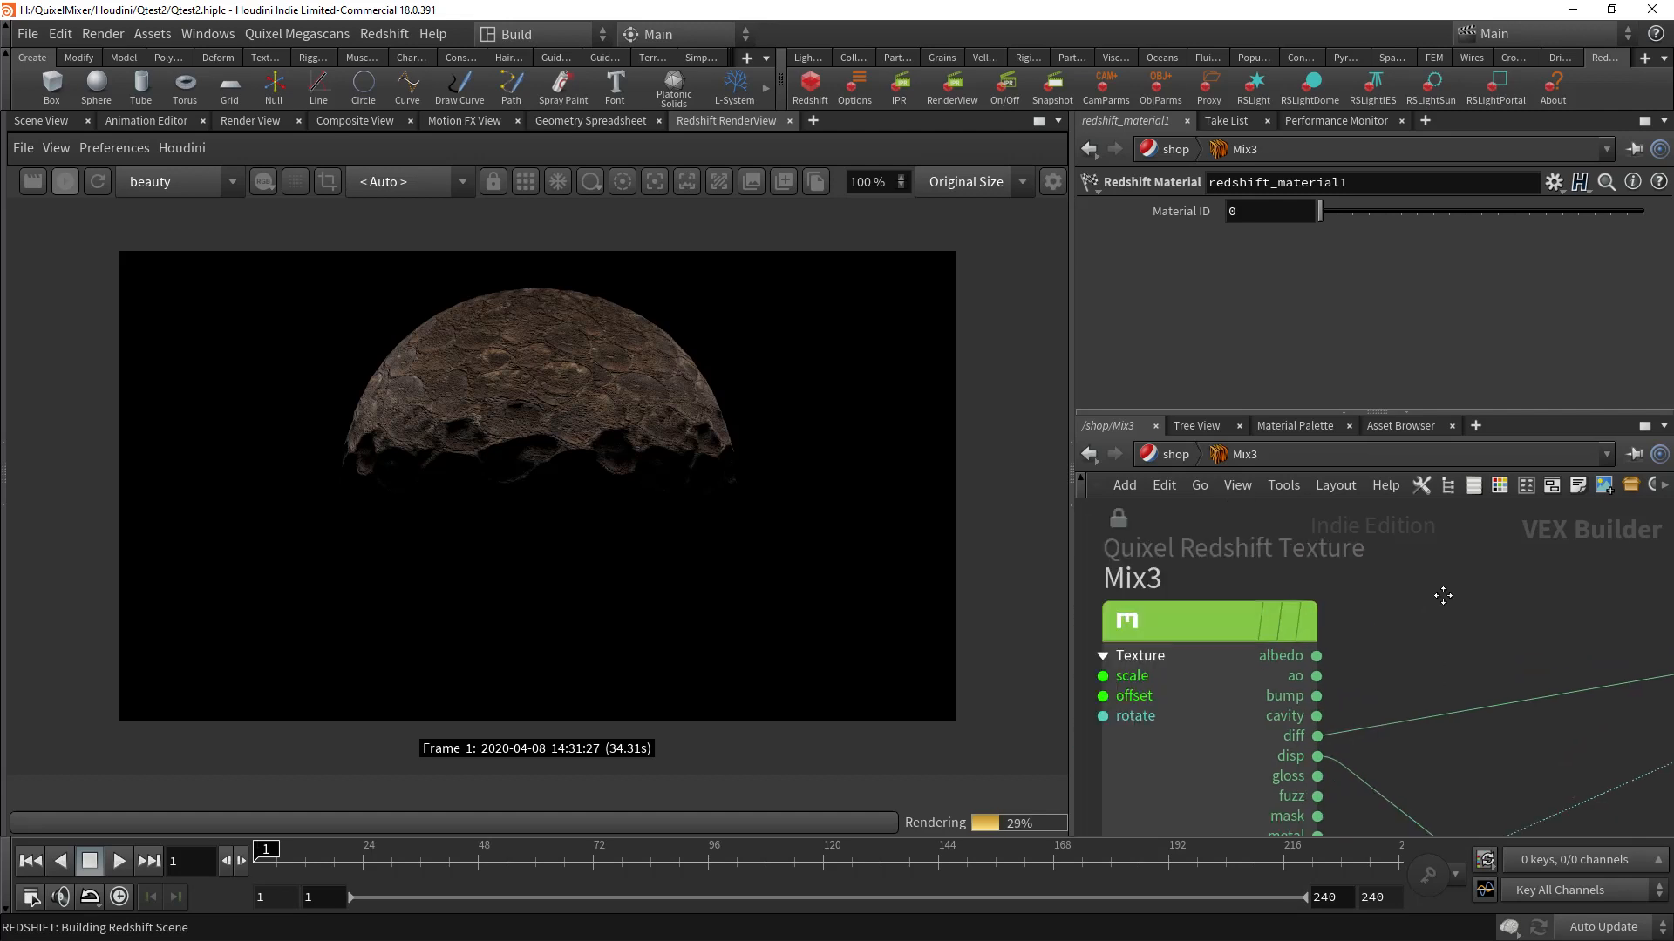
middle_drag(1443, 595, 1528, 583)
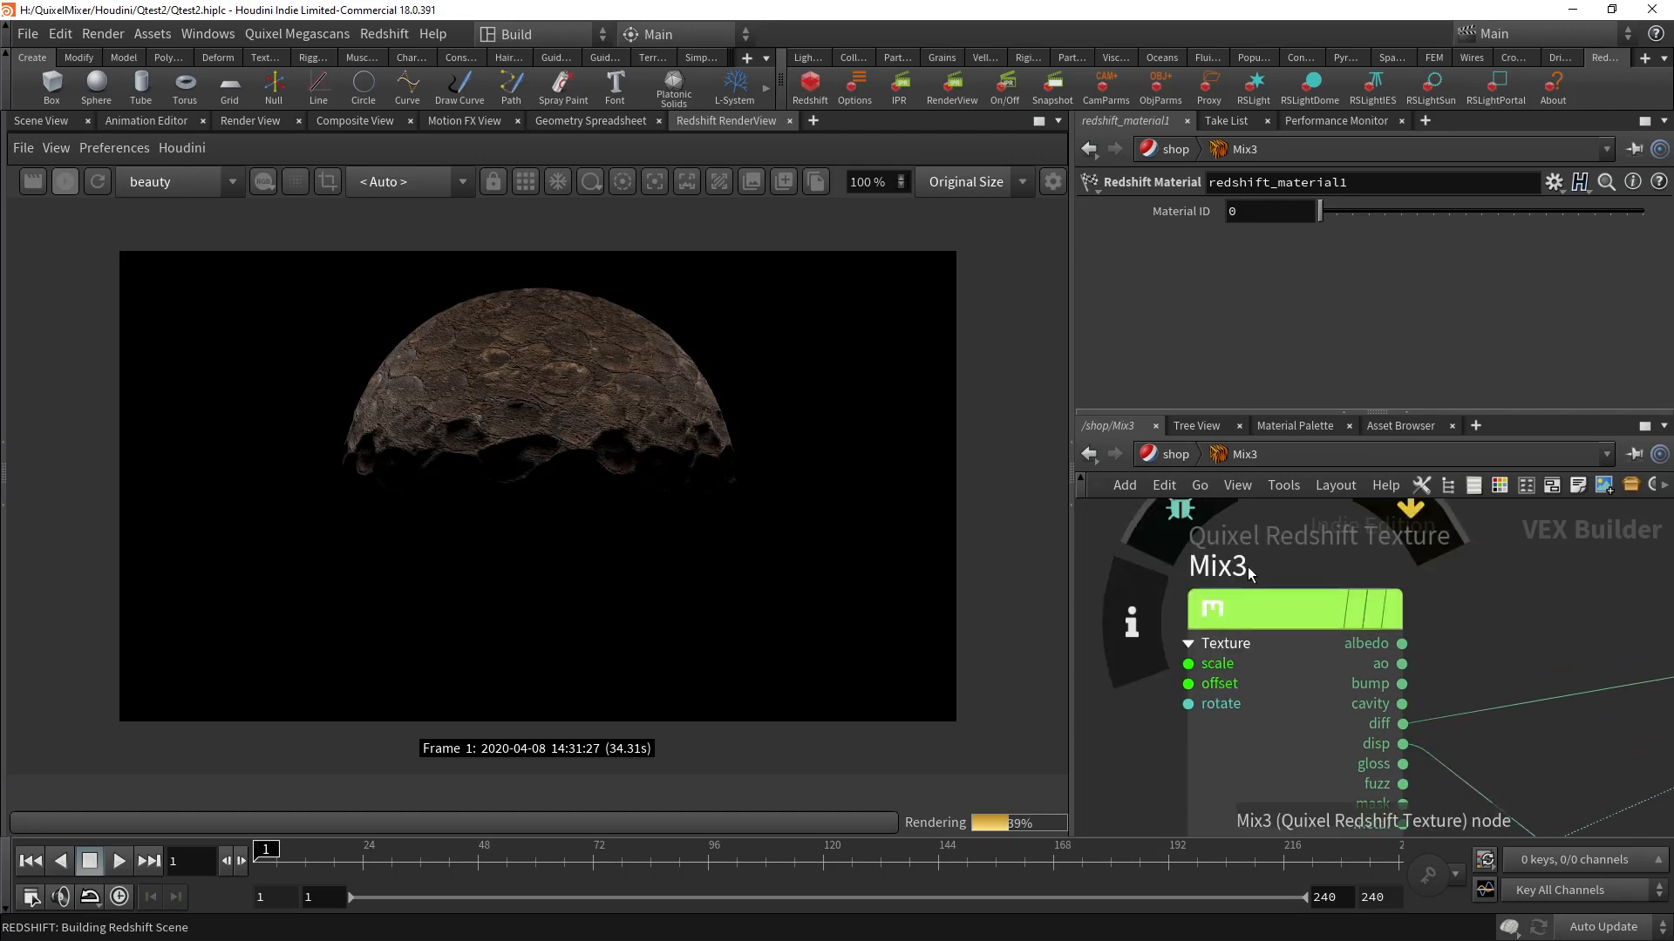
key(u)
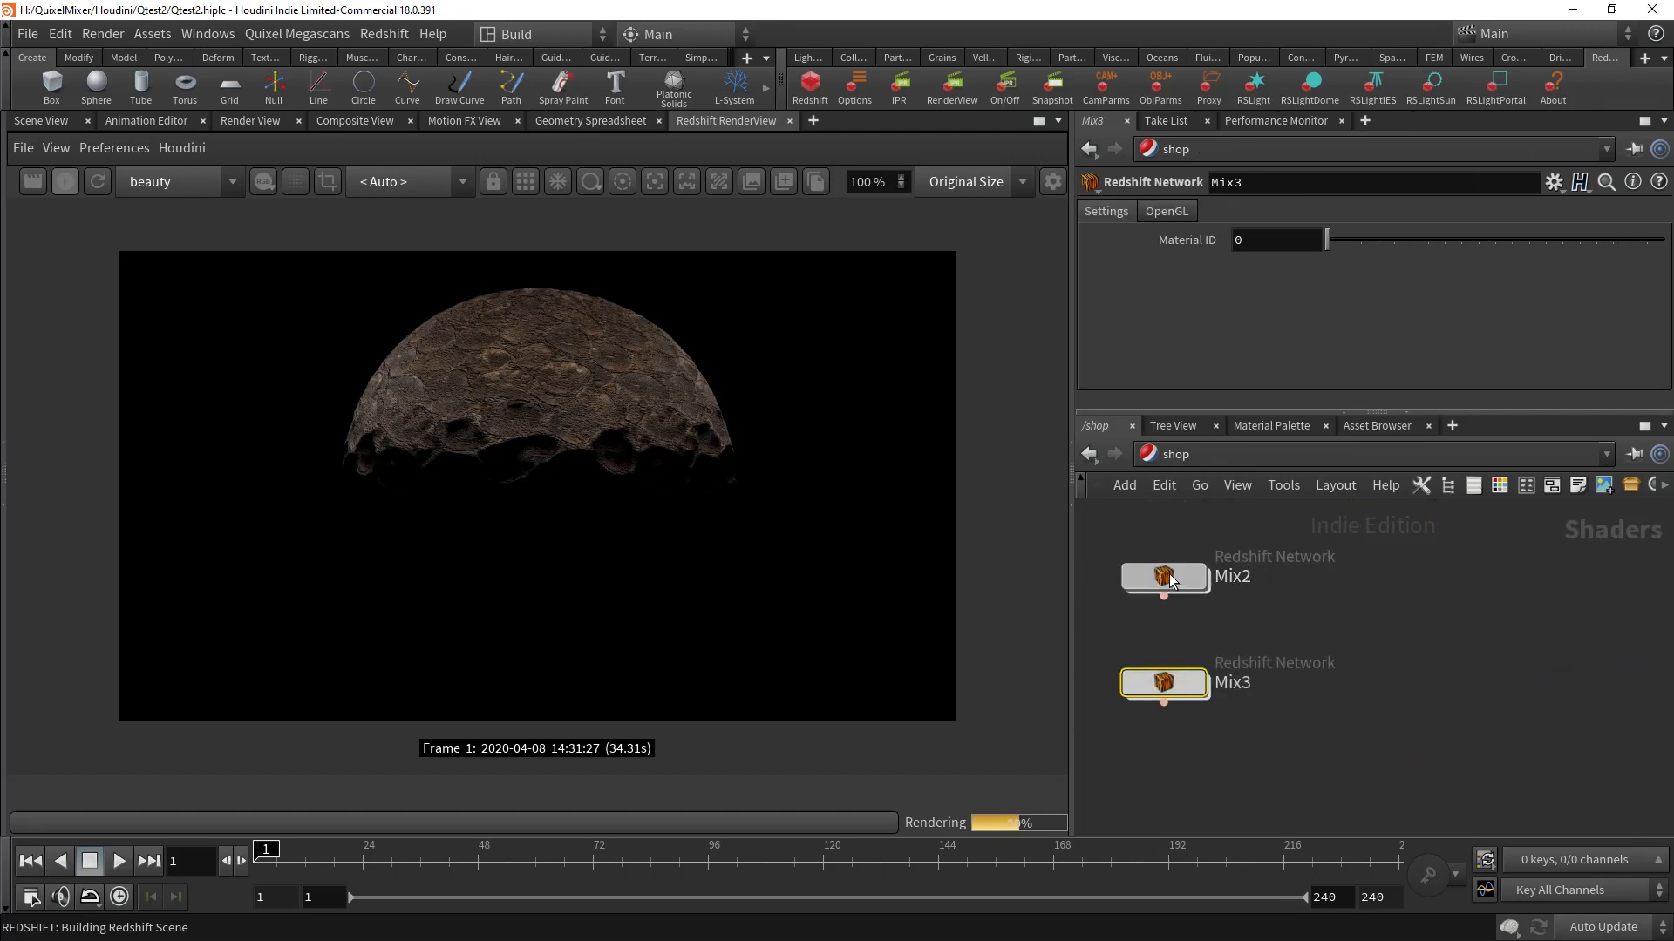
Step: Rename the texture node inside the Mix2 network as Mix2 and return to the shop level
key(i)
scroll(1245, 570, up, 5)
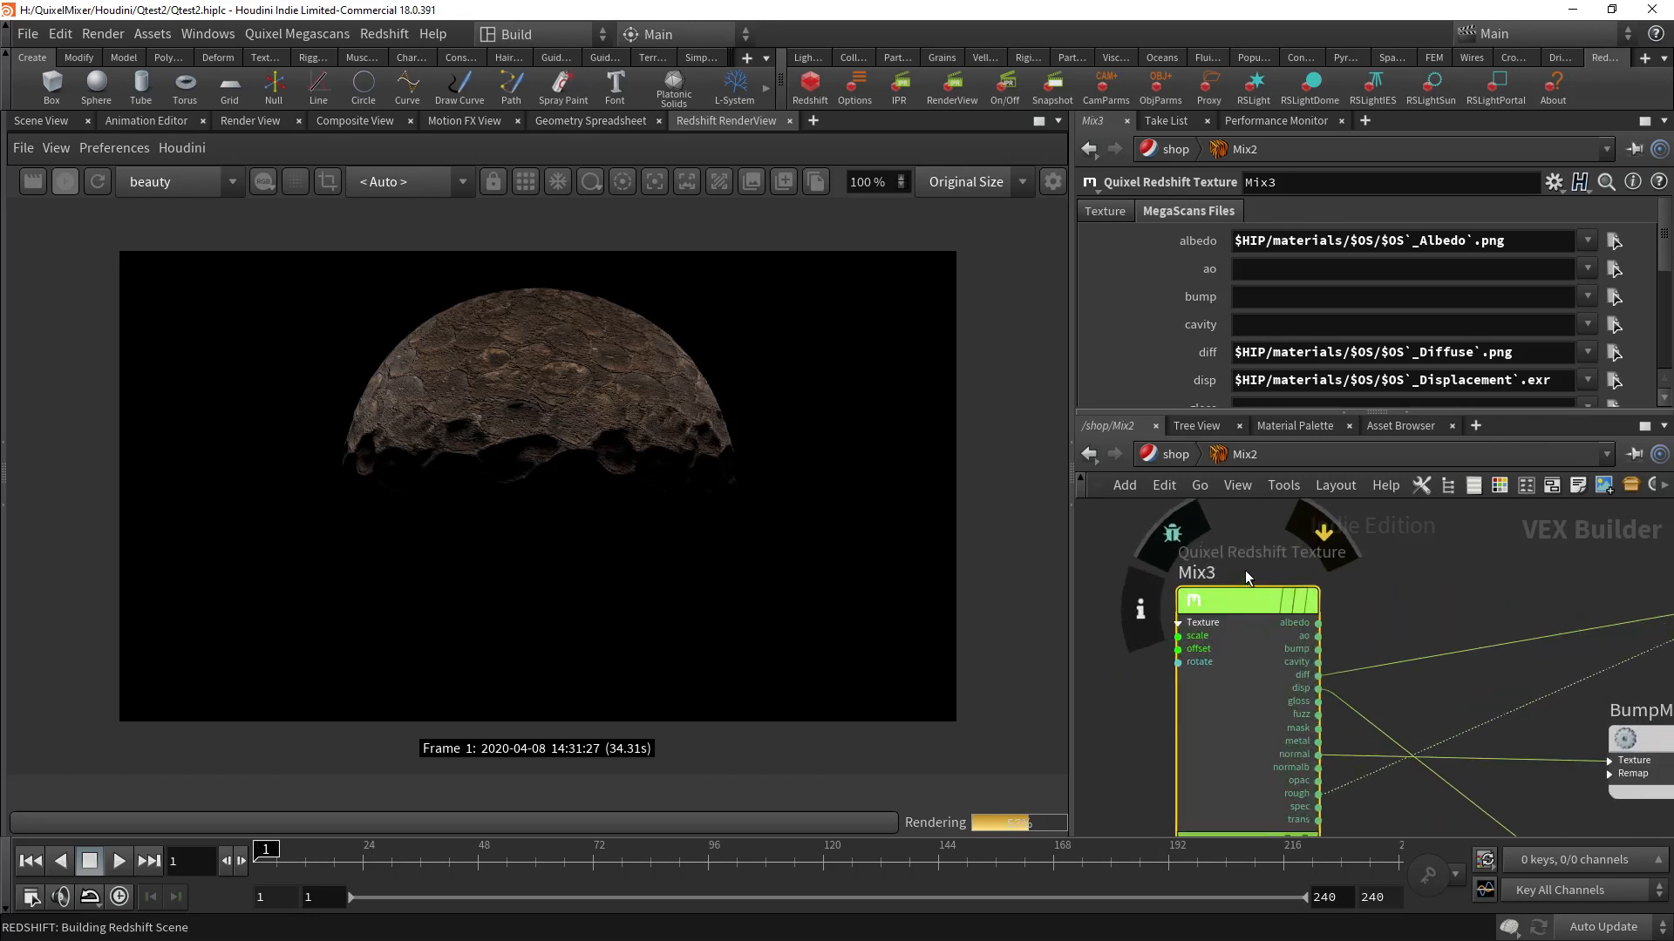
scroll(1245, 570, up, 2)
double_click(1197, 572)
key(BackSpace)
text(2)
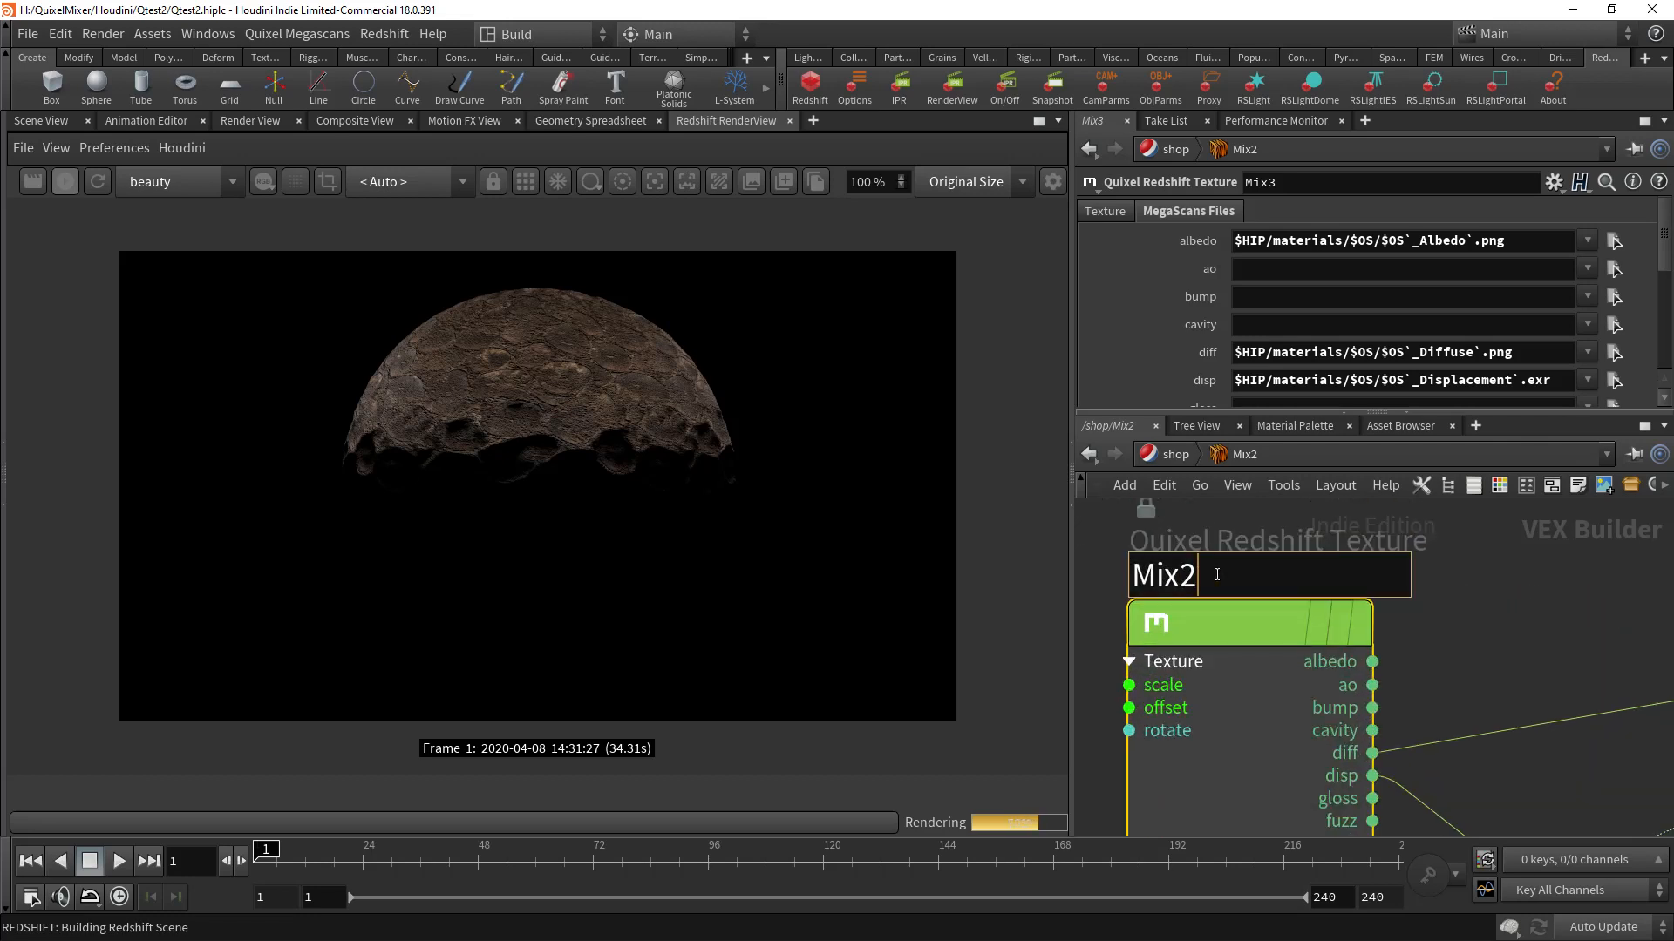
key(Return)
key(u)
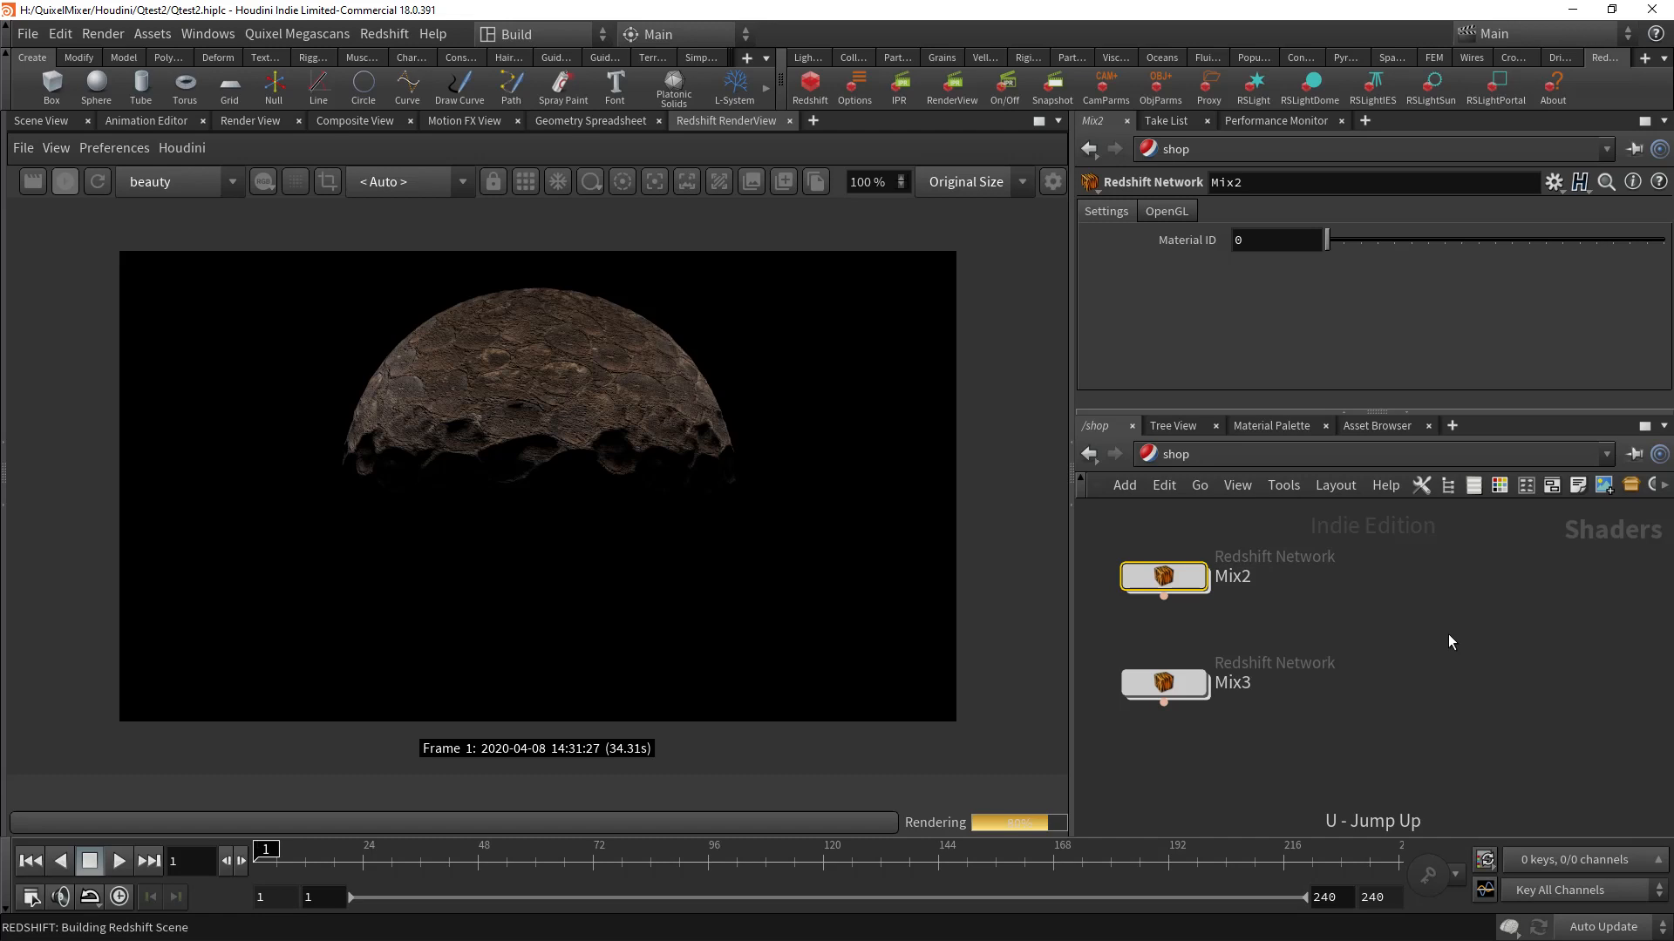
Step: Return to the object level, assign the /shop/Mix3 material to Test_Geo and refresh the Redshift render
click(1147, 454)
click(1181, 547)
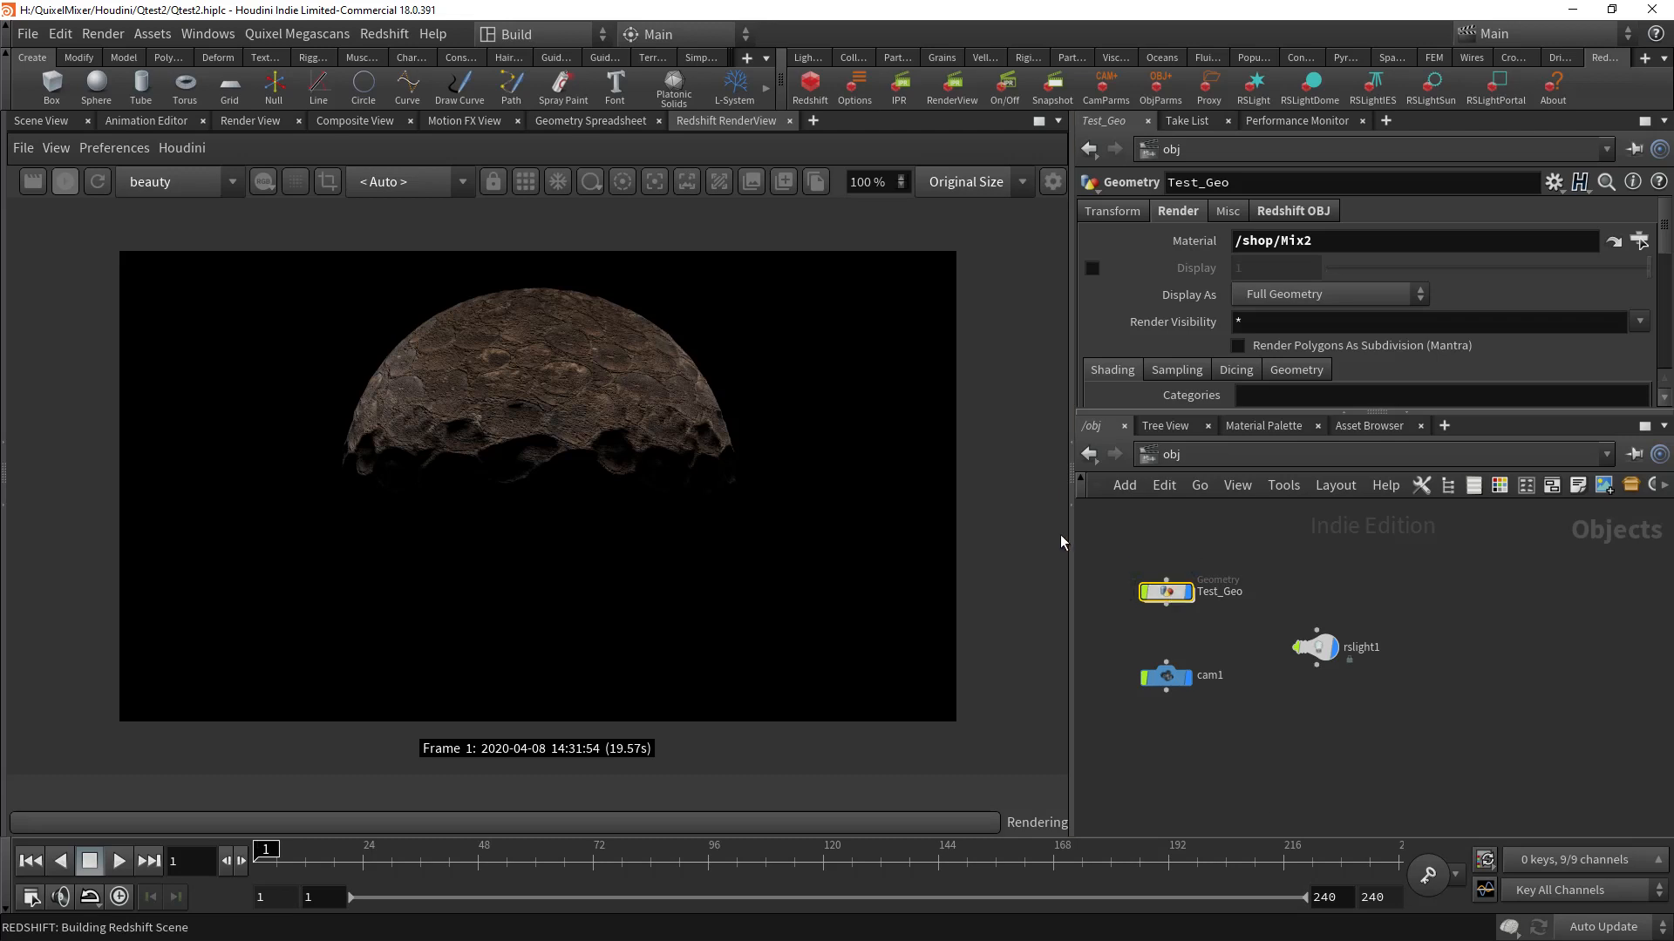
click(1331, 244)
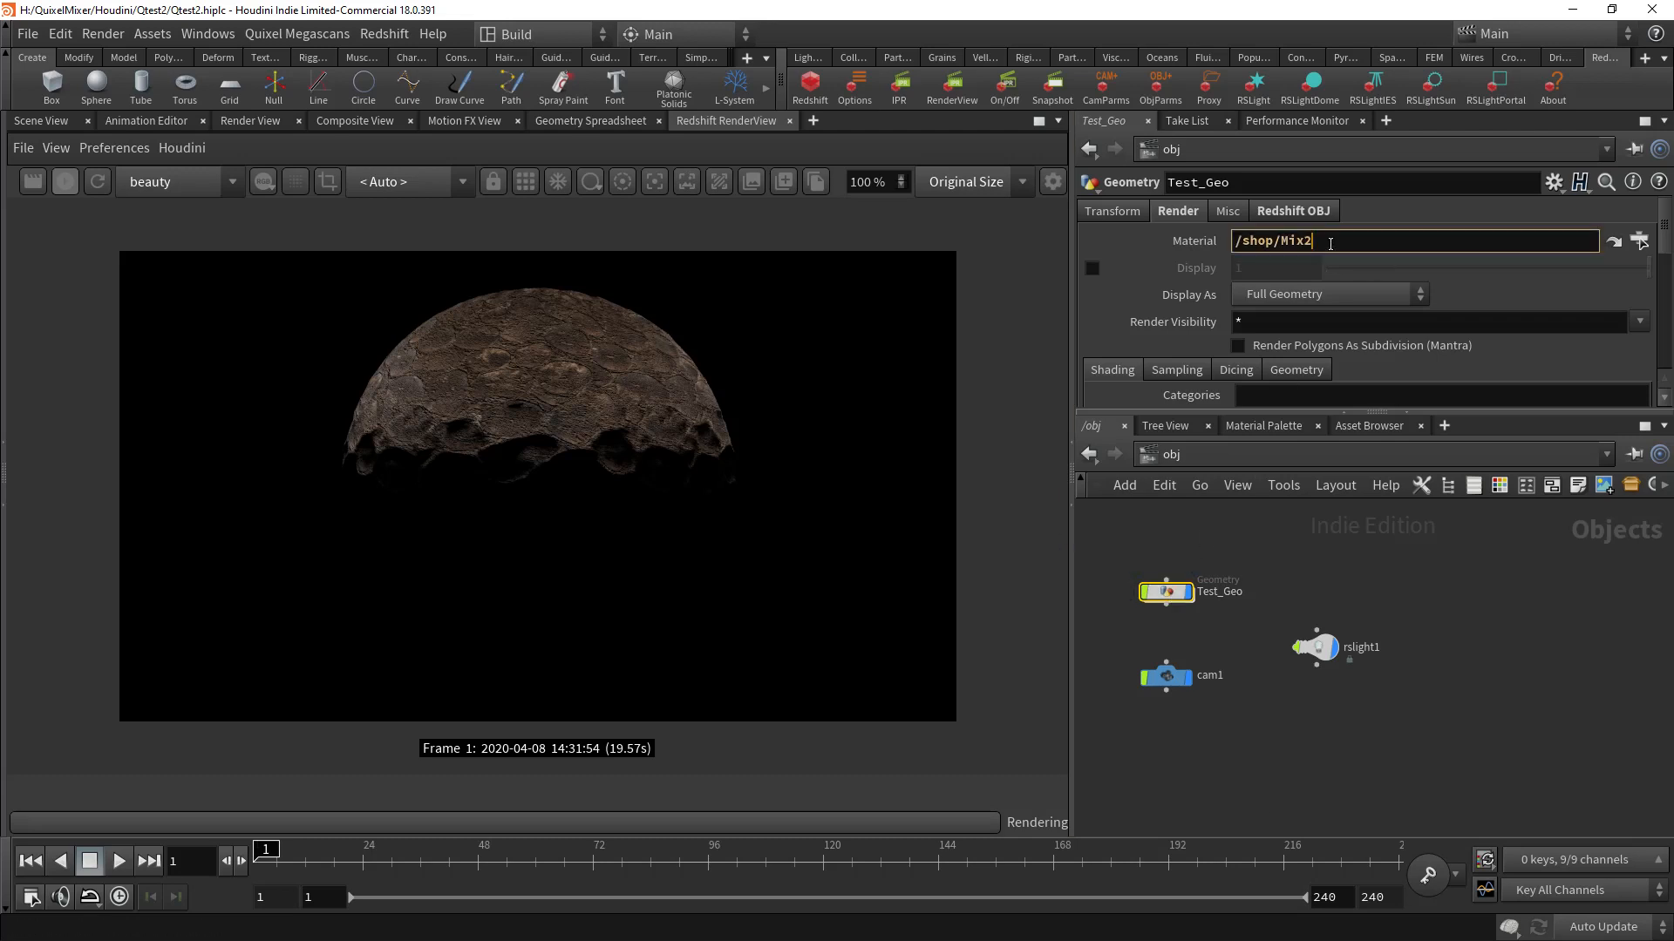
key(BackSpace)
text(3)
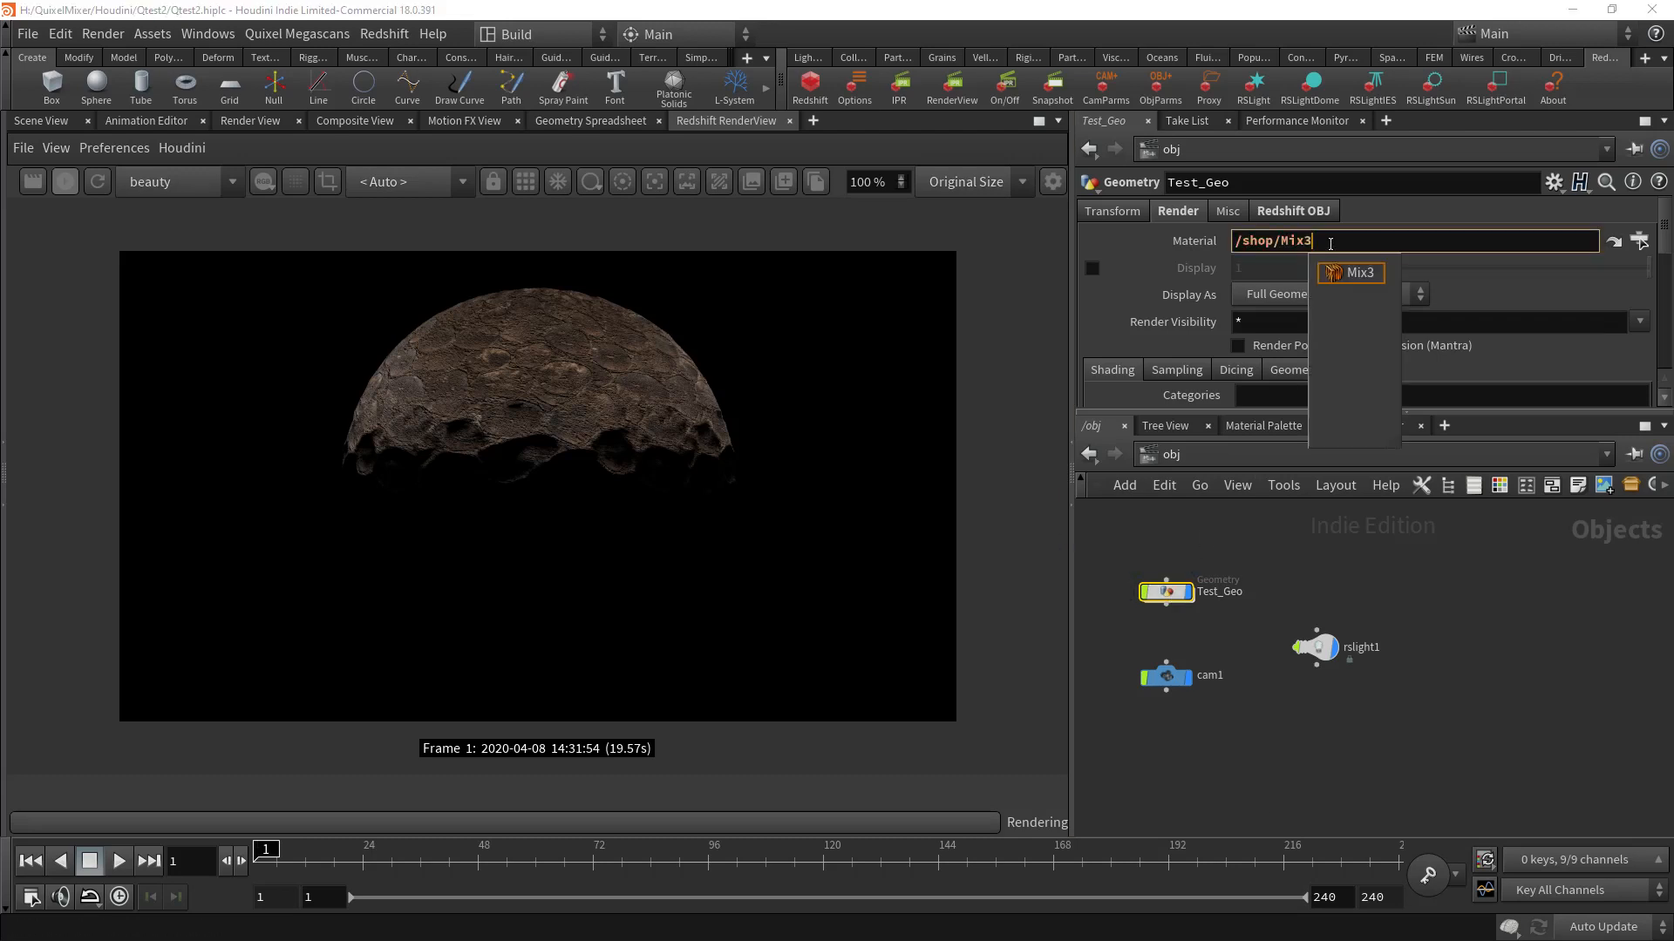
key(Return)
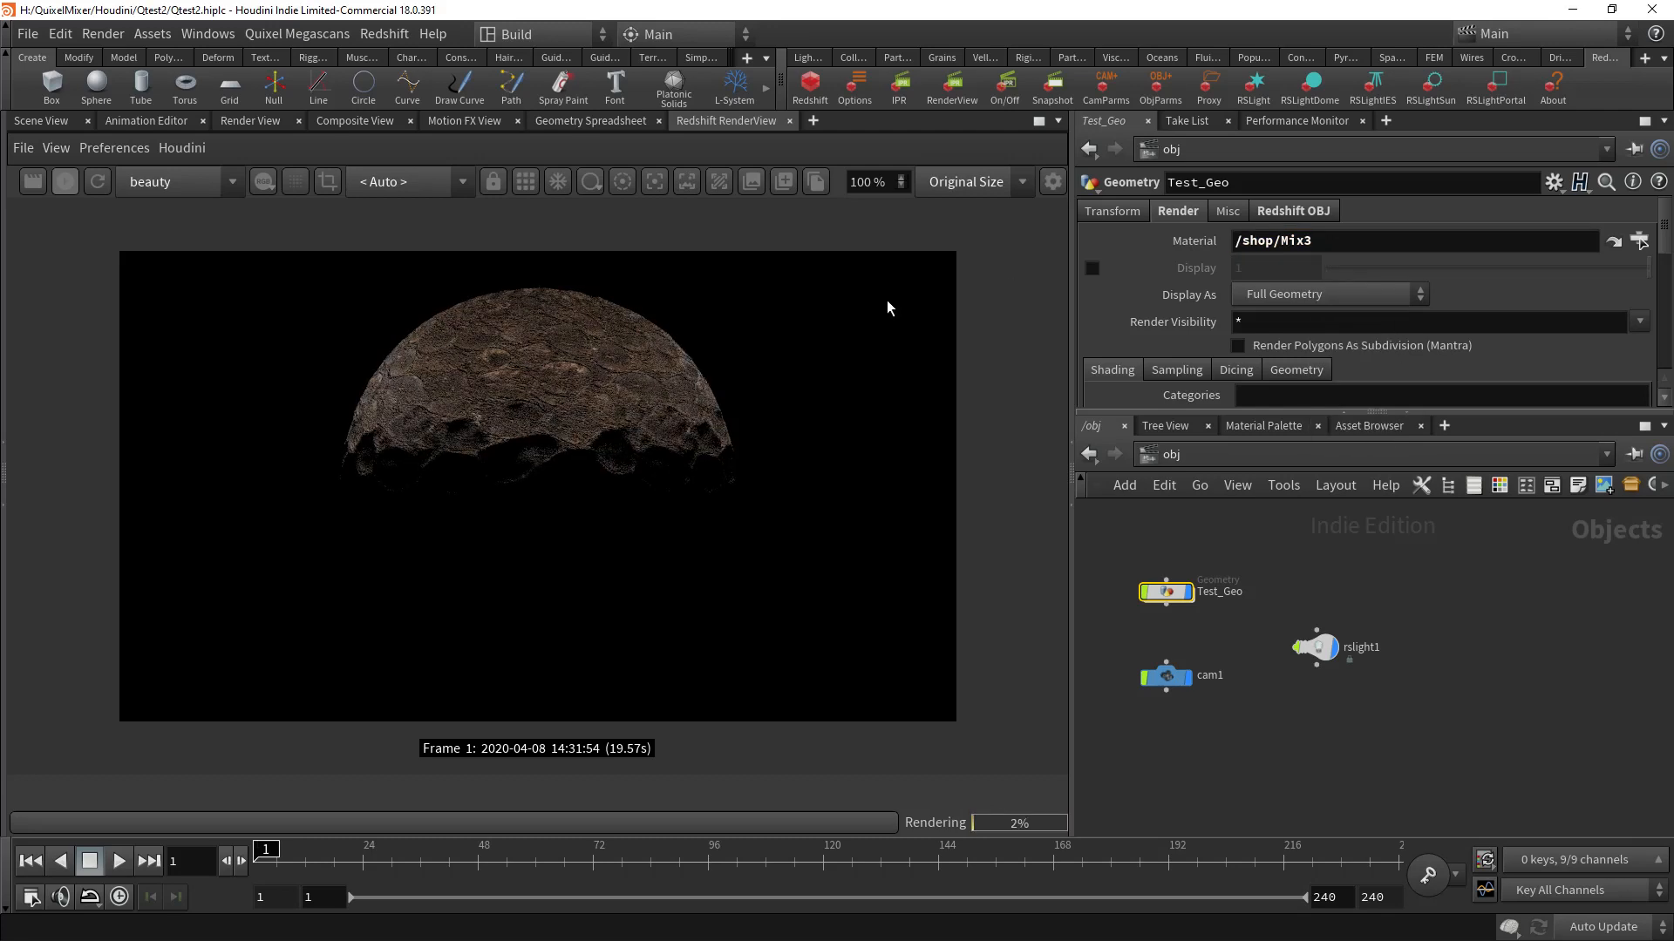
click(98, 181)
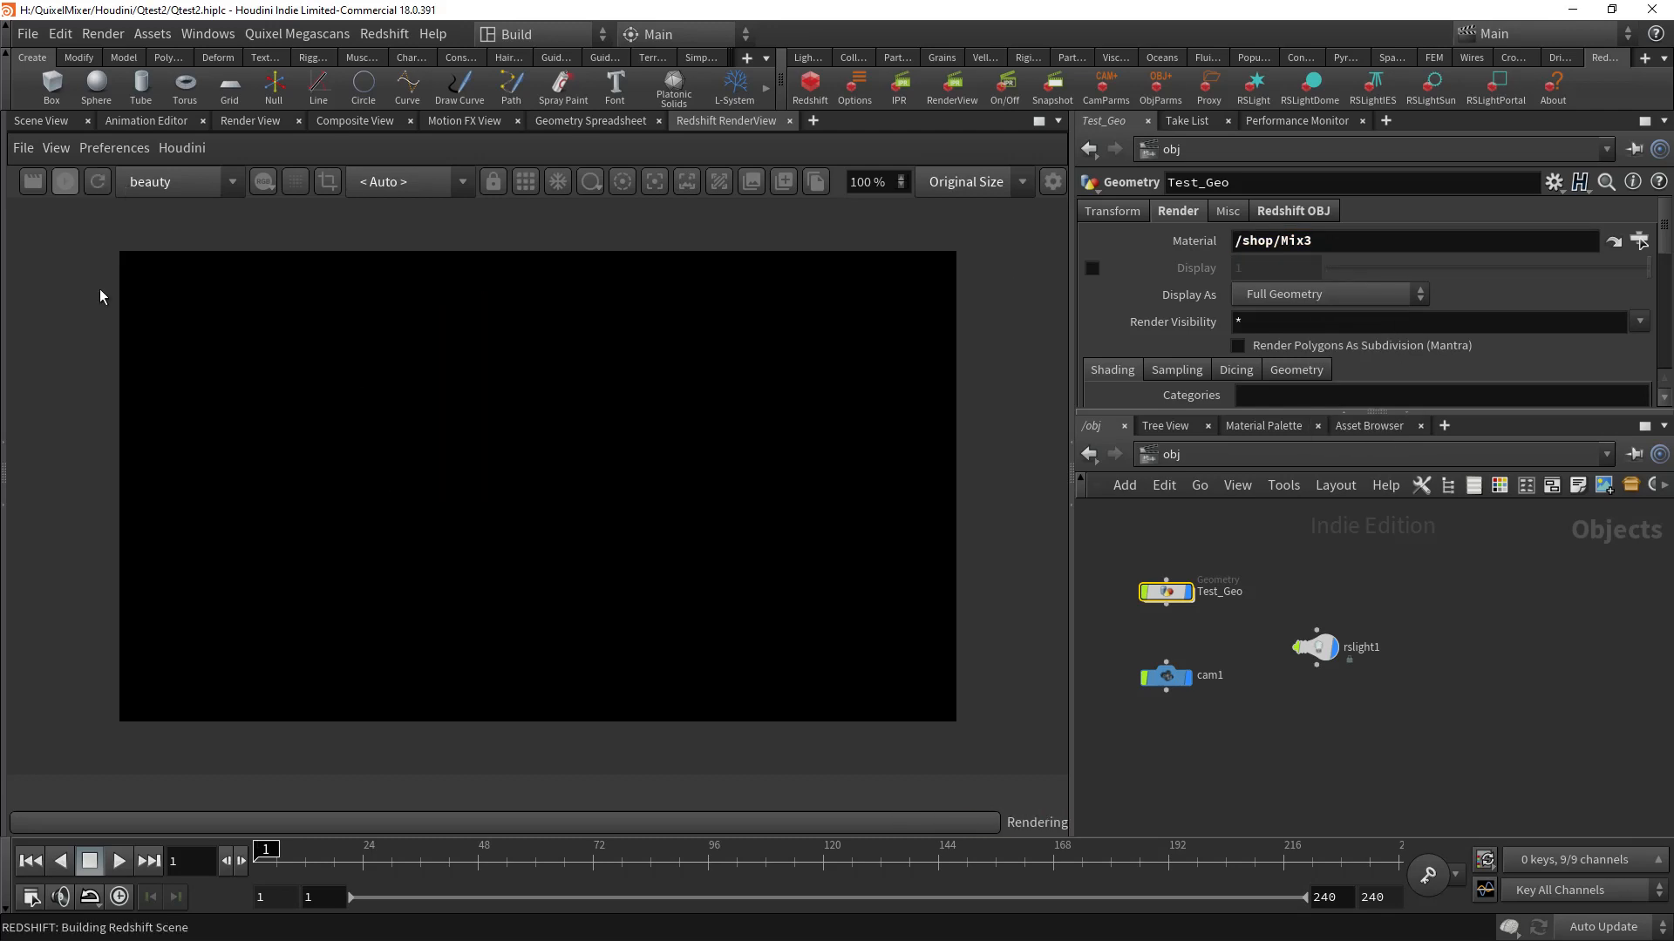
Step: Assign the /shop/Mix2 material to Test_Geo for the Redshift render
click(1344, 241)
key(BackSpace)
text(2)
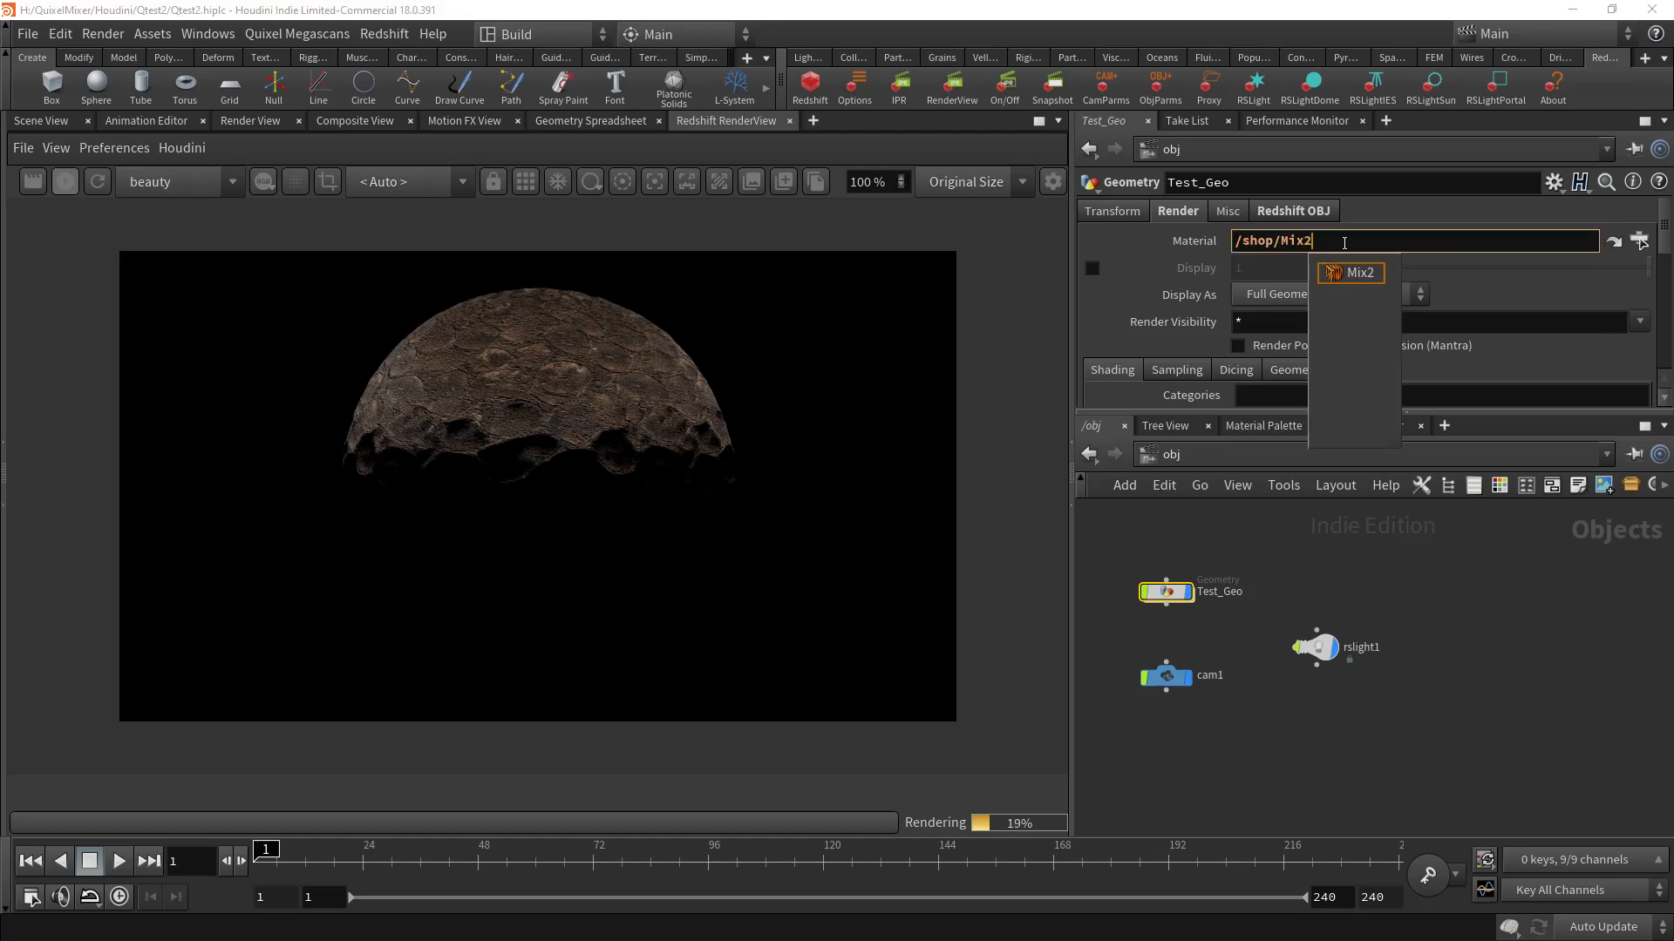
key(Return)
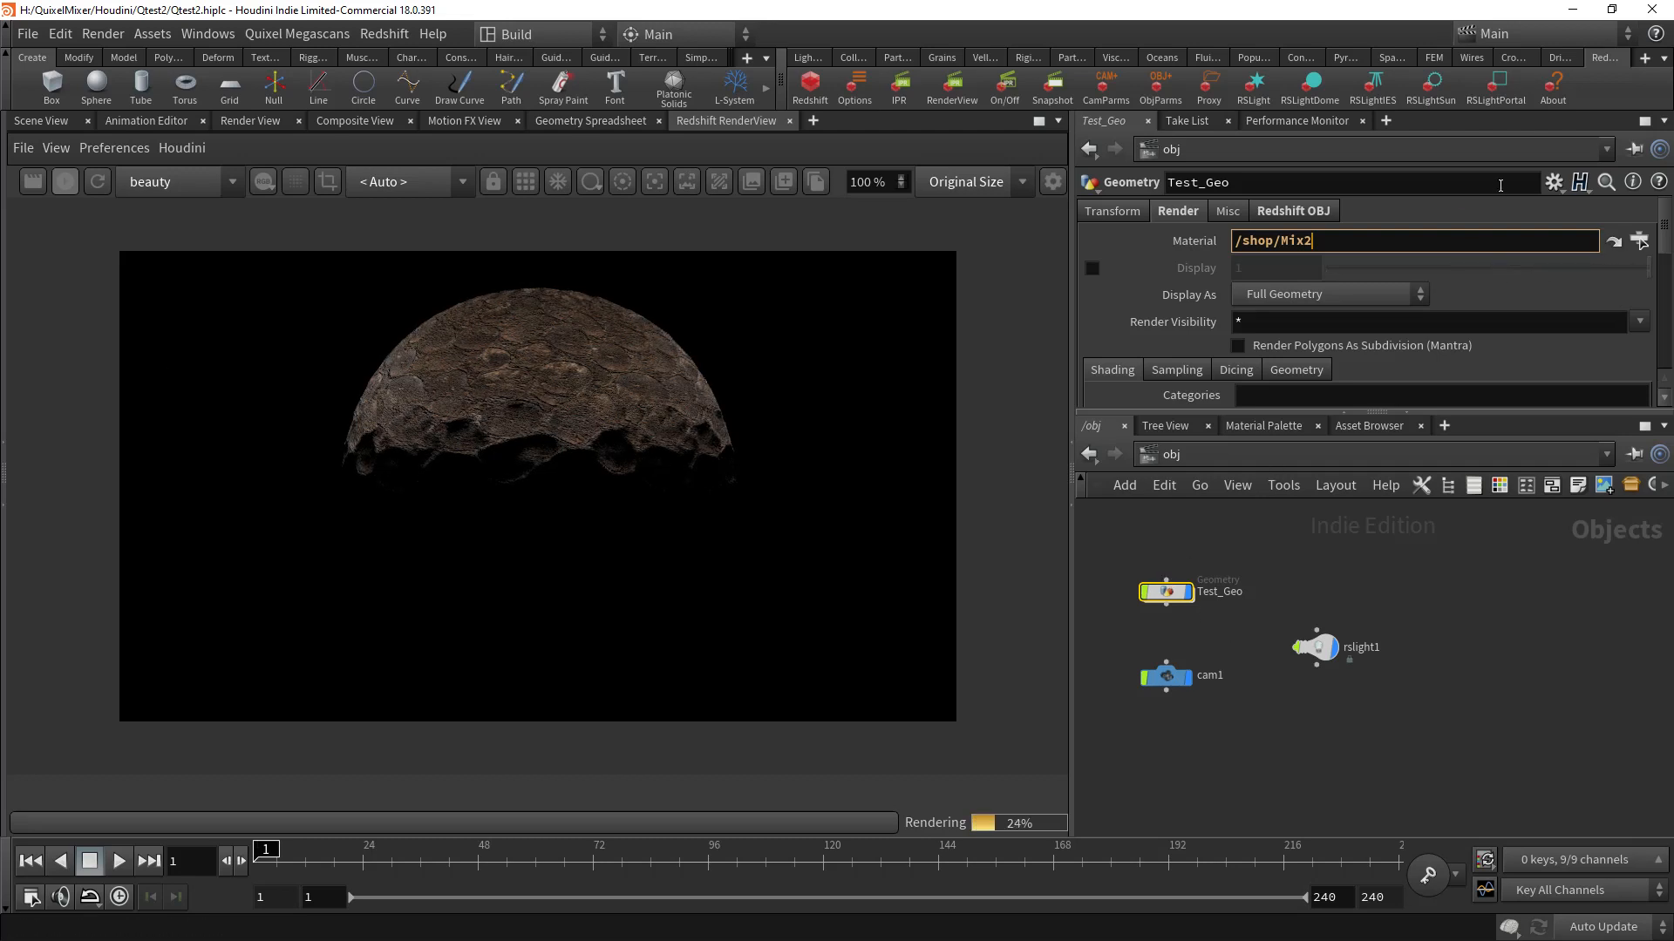
key(Return)
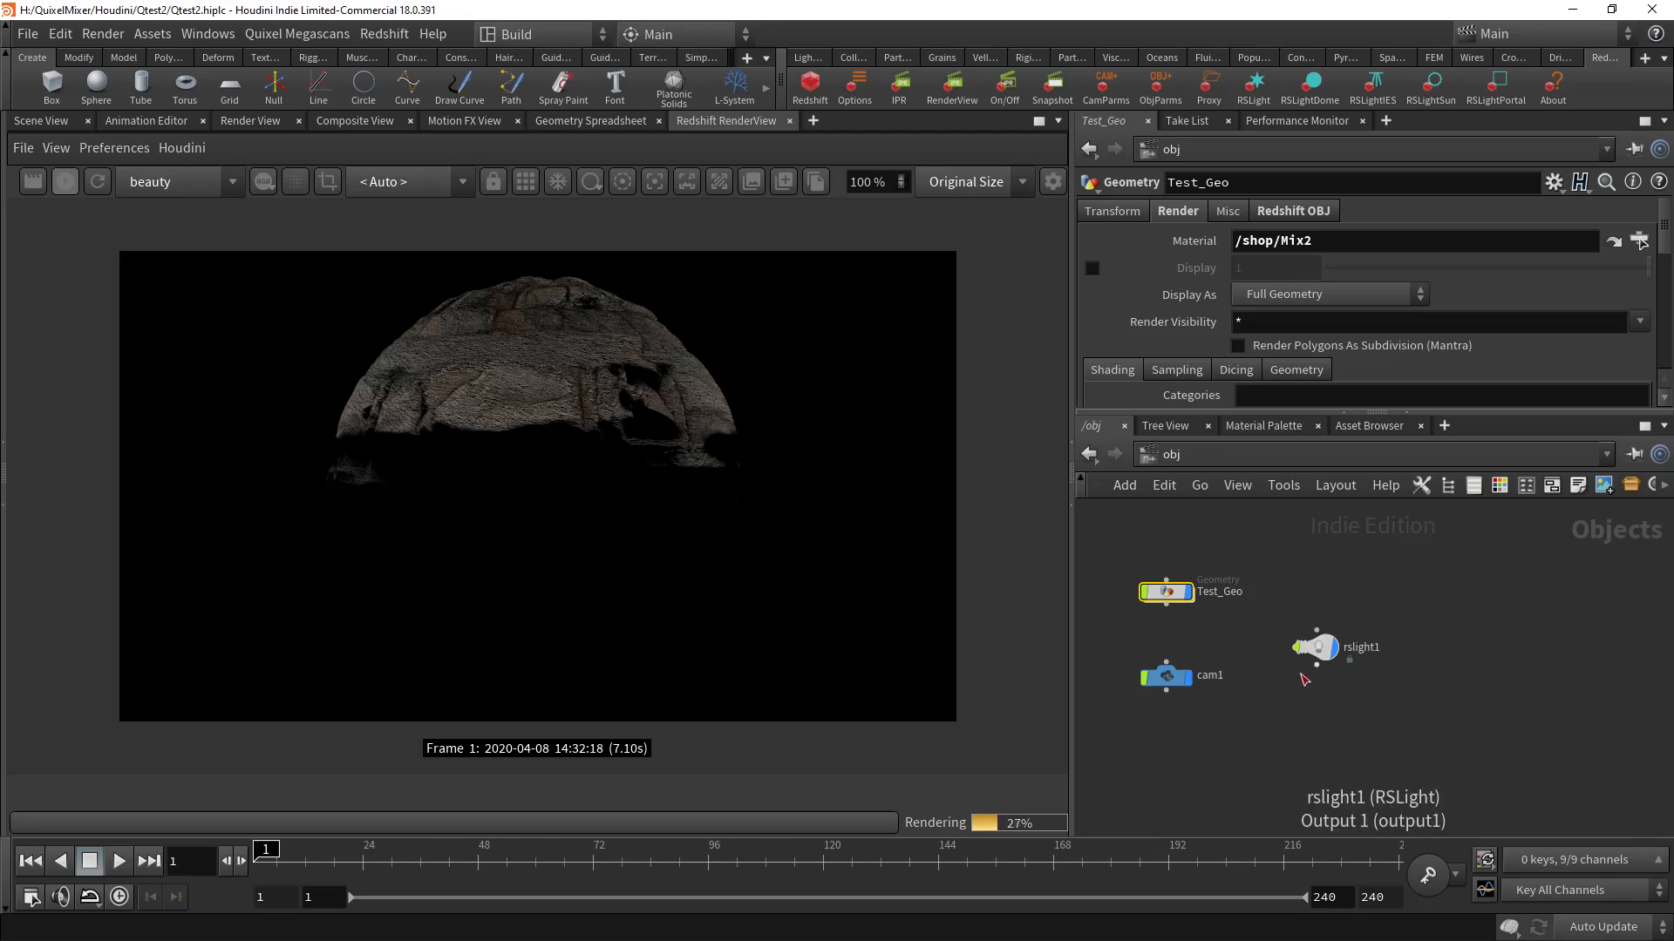
Step: Delete the rslight1 light and place an RSLightDome in the object network
drag(1323, 650, 1267, 692)
key(Delete)
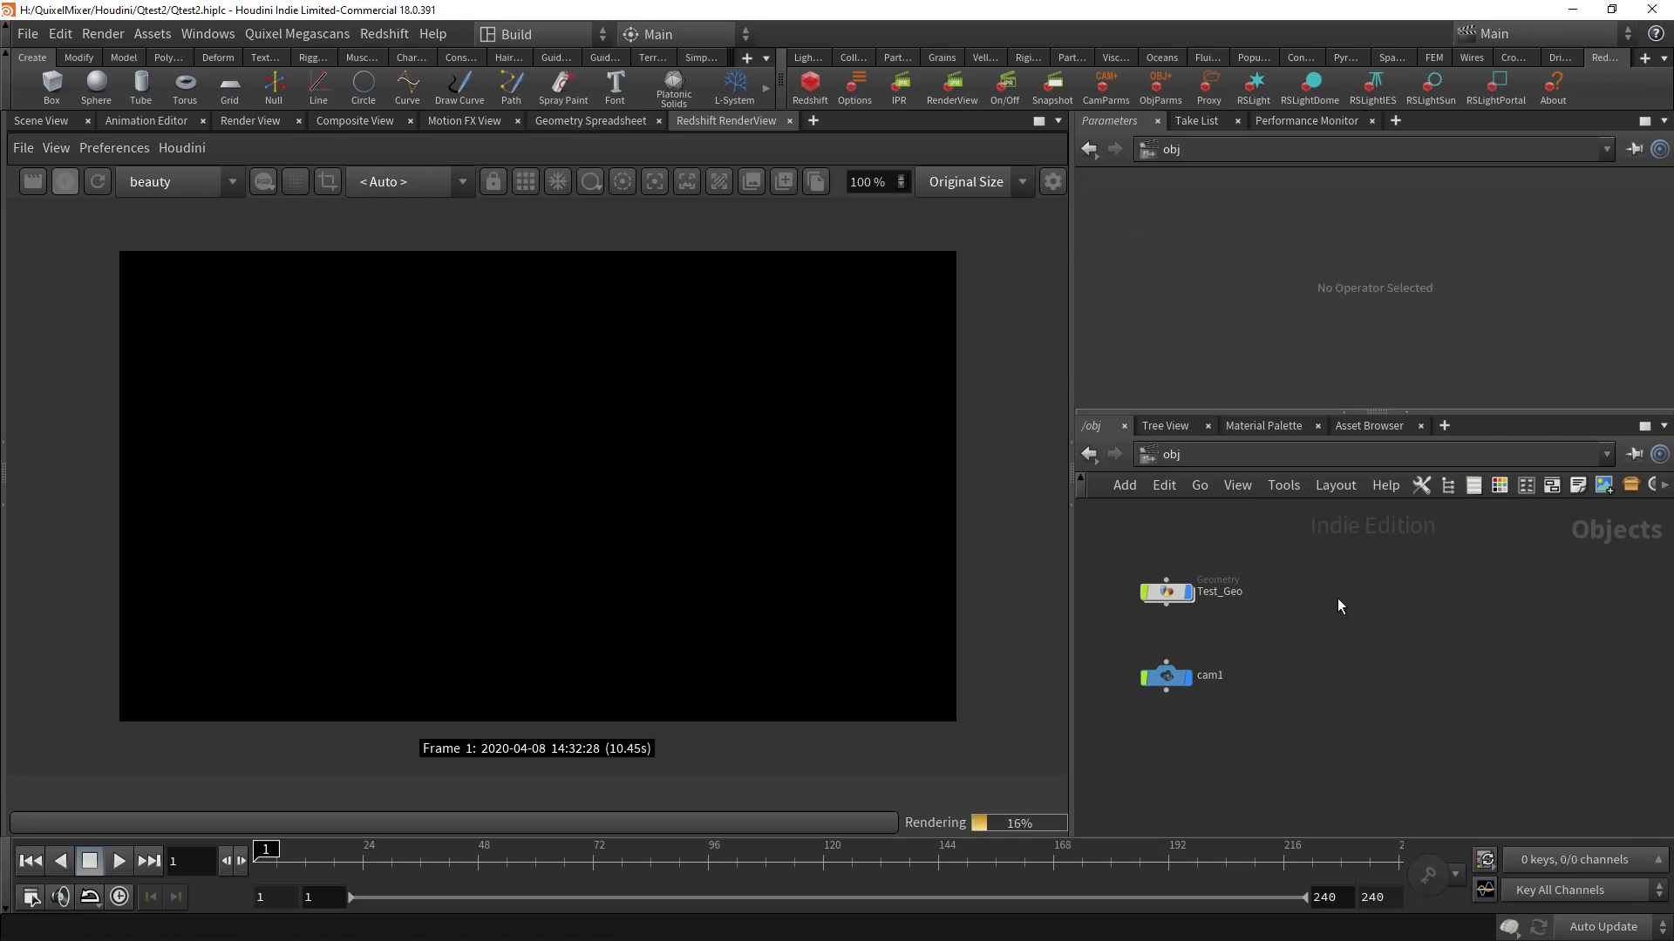
key(Tab)
text(rsl)
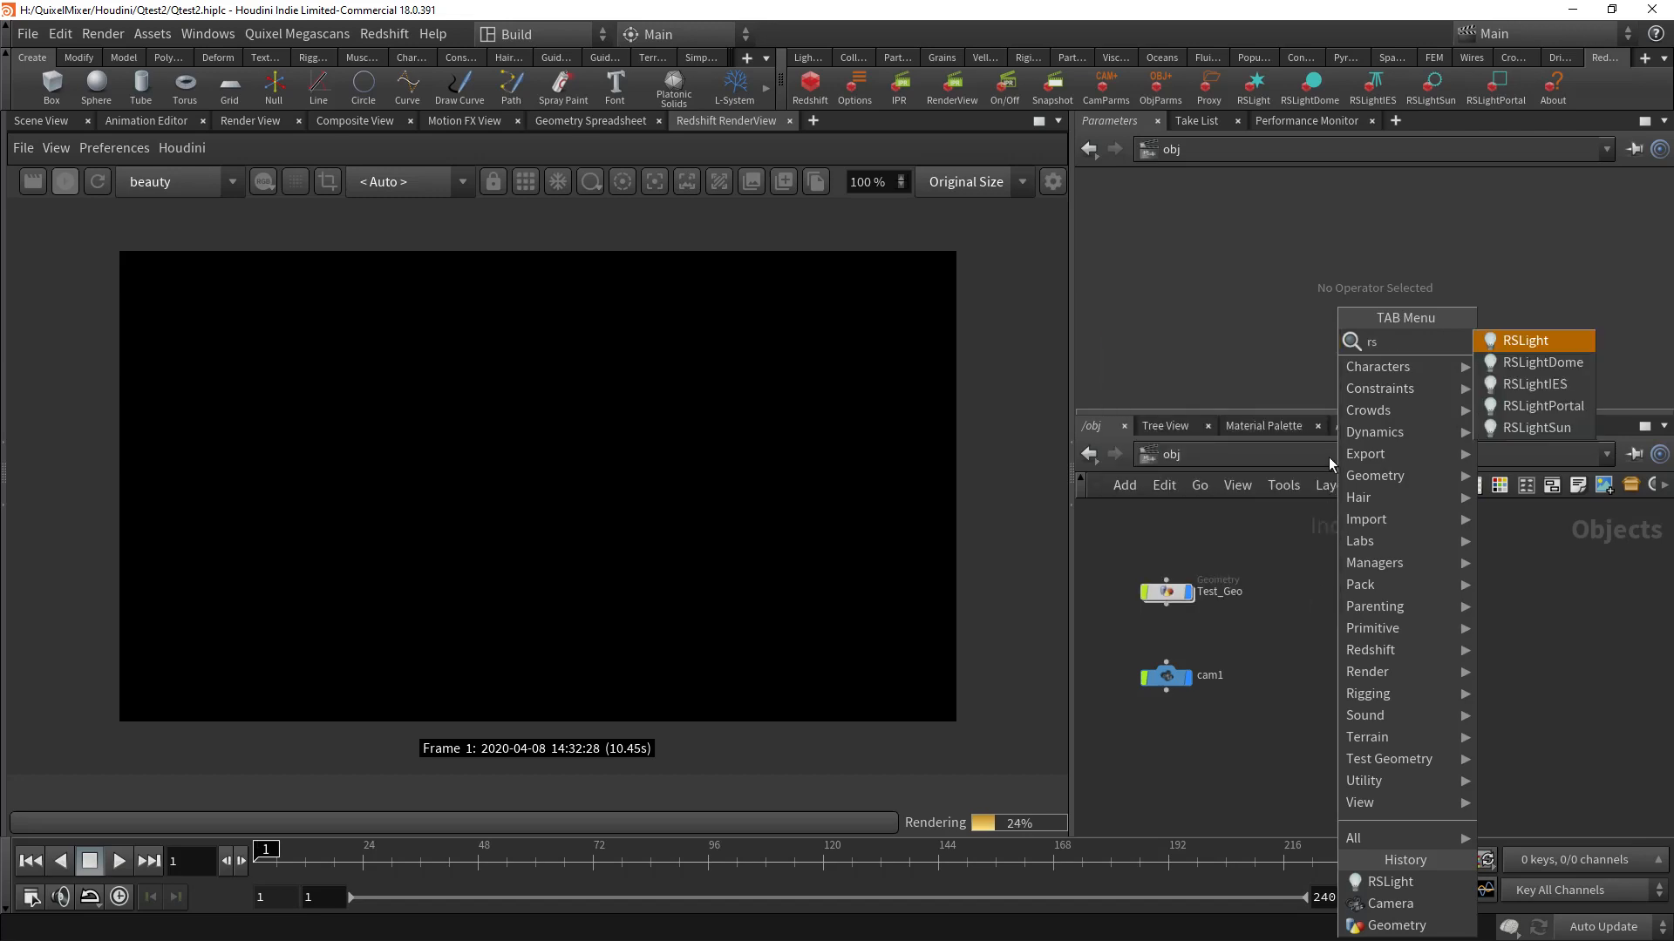
click(1550, 359)
click(1305, 614)
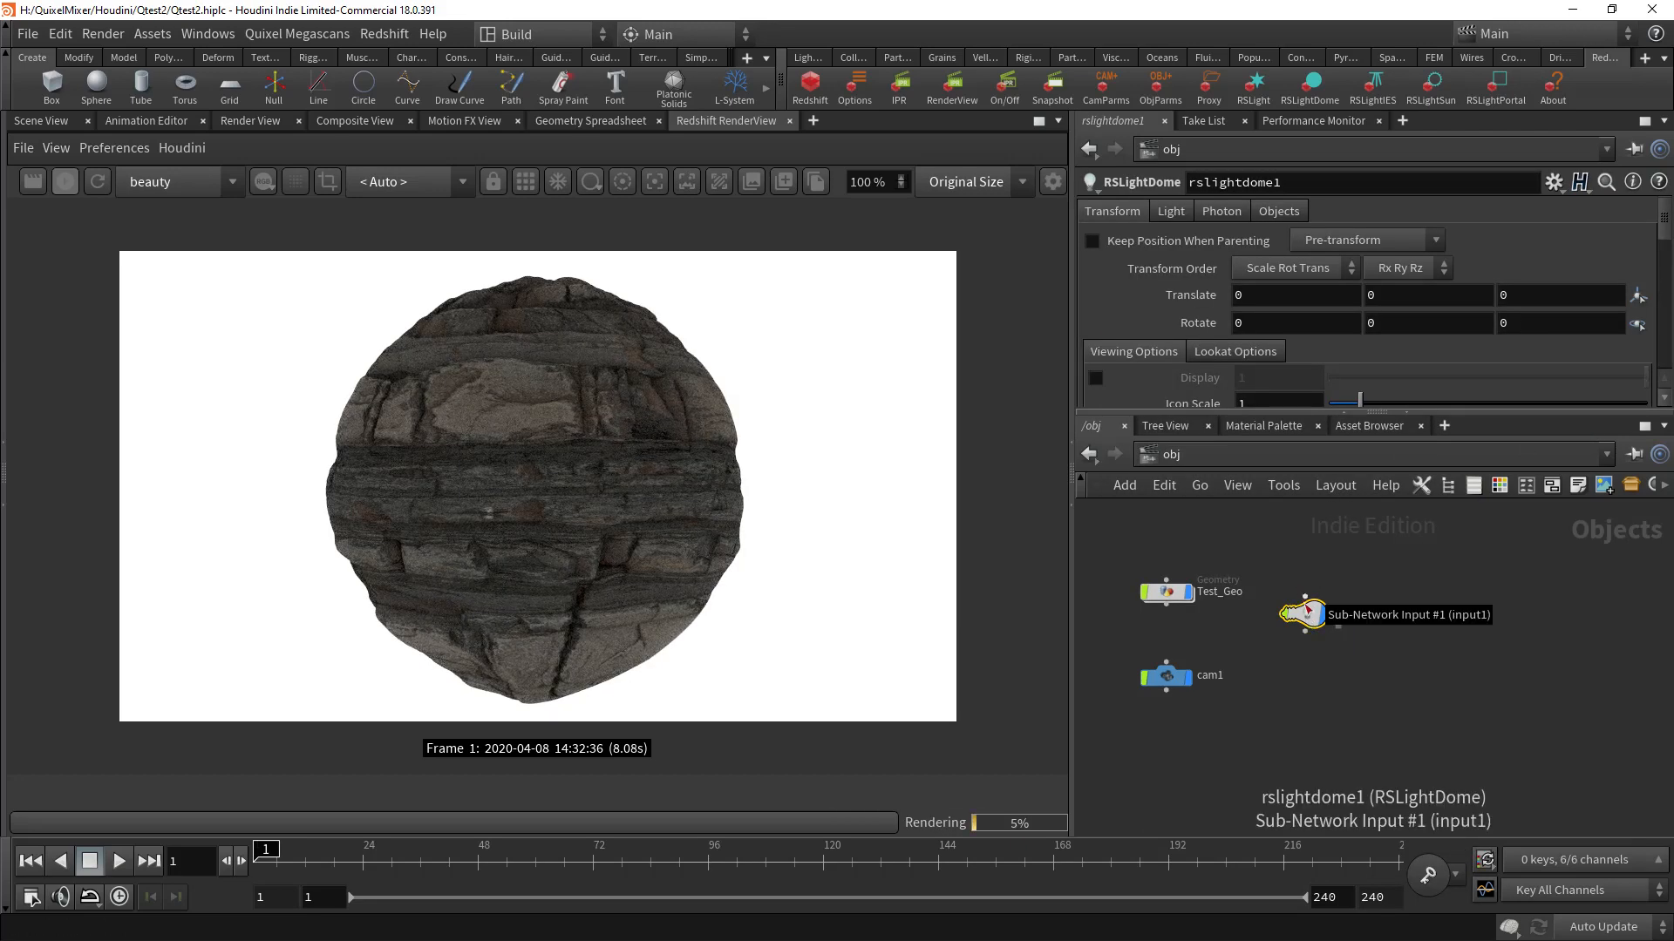
Step: Set the dome light's Dome Map to F:/_HDRI Images/4K/cape_hill_4k.hdr and restart the Redshift render
click(1169, 212)
scroll(1182, 231, down, 1)
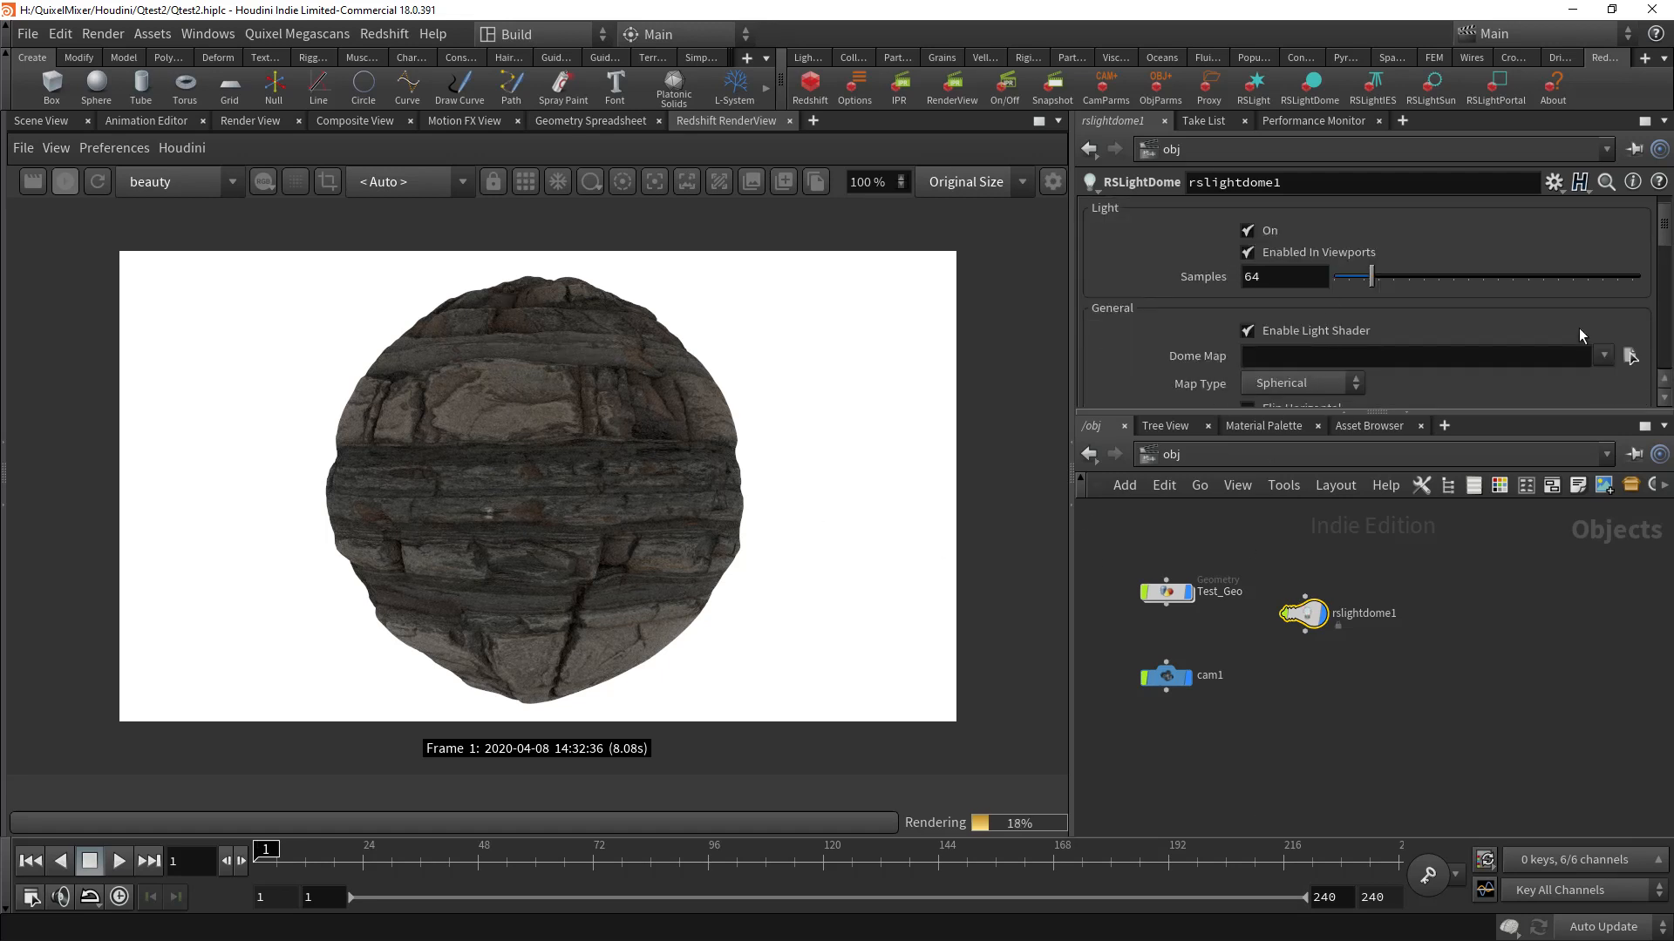
click(1629, 355)
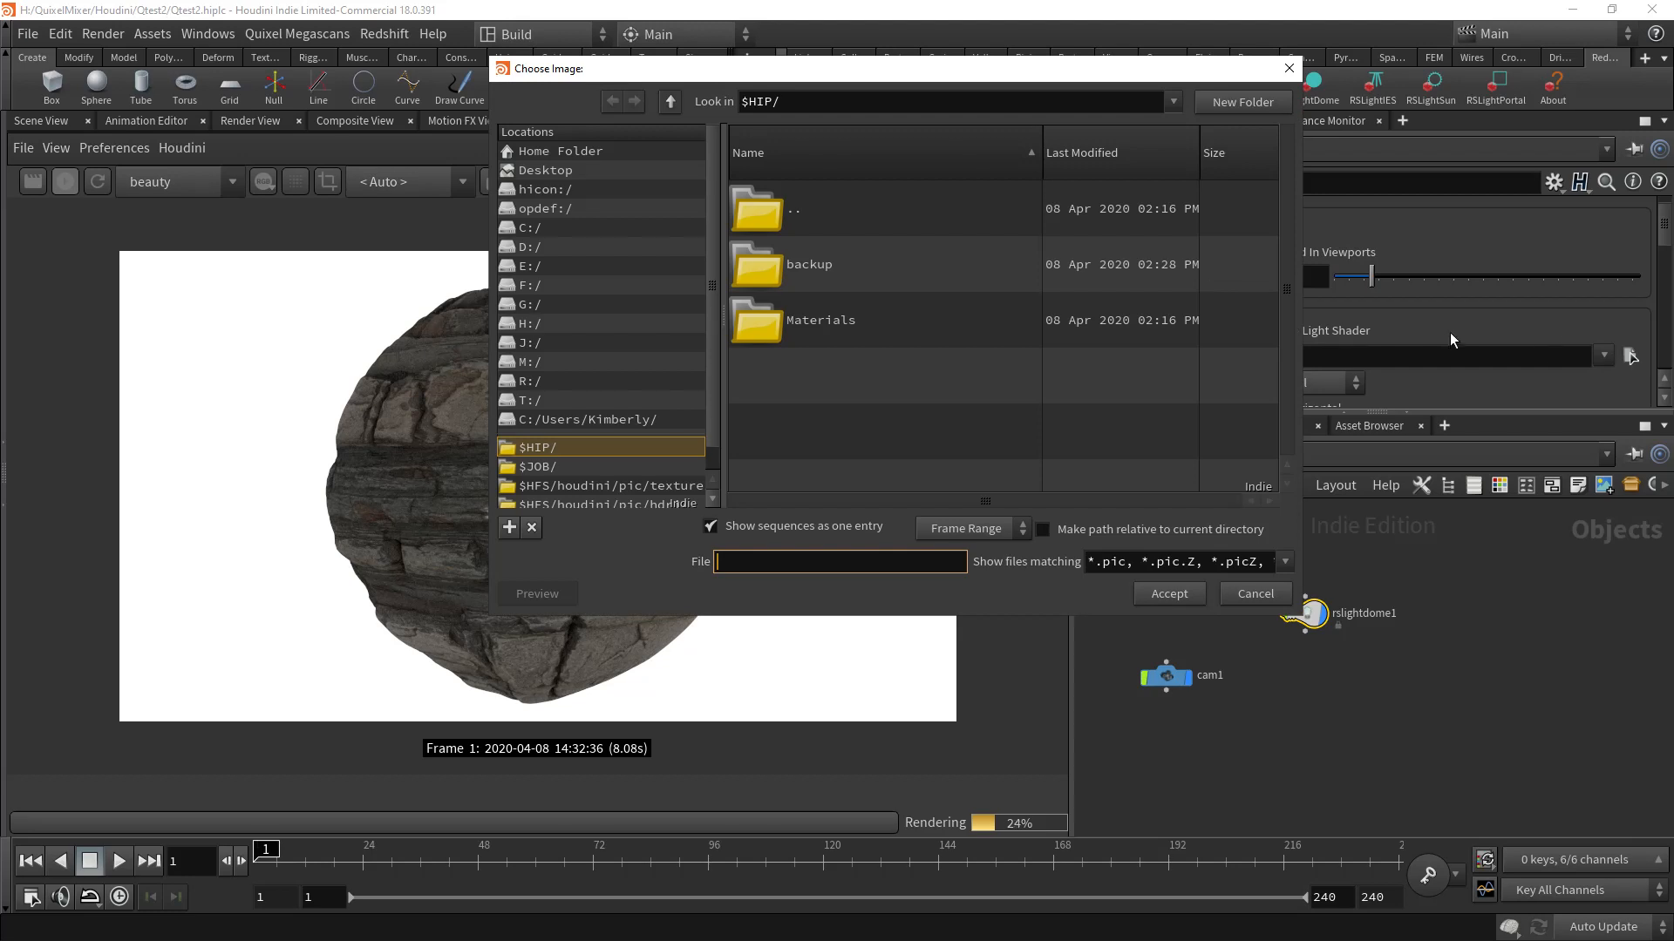
click(526, 302)
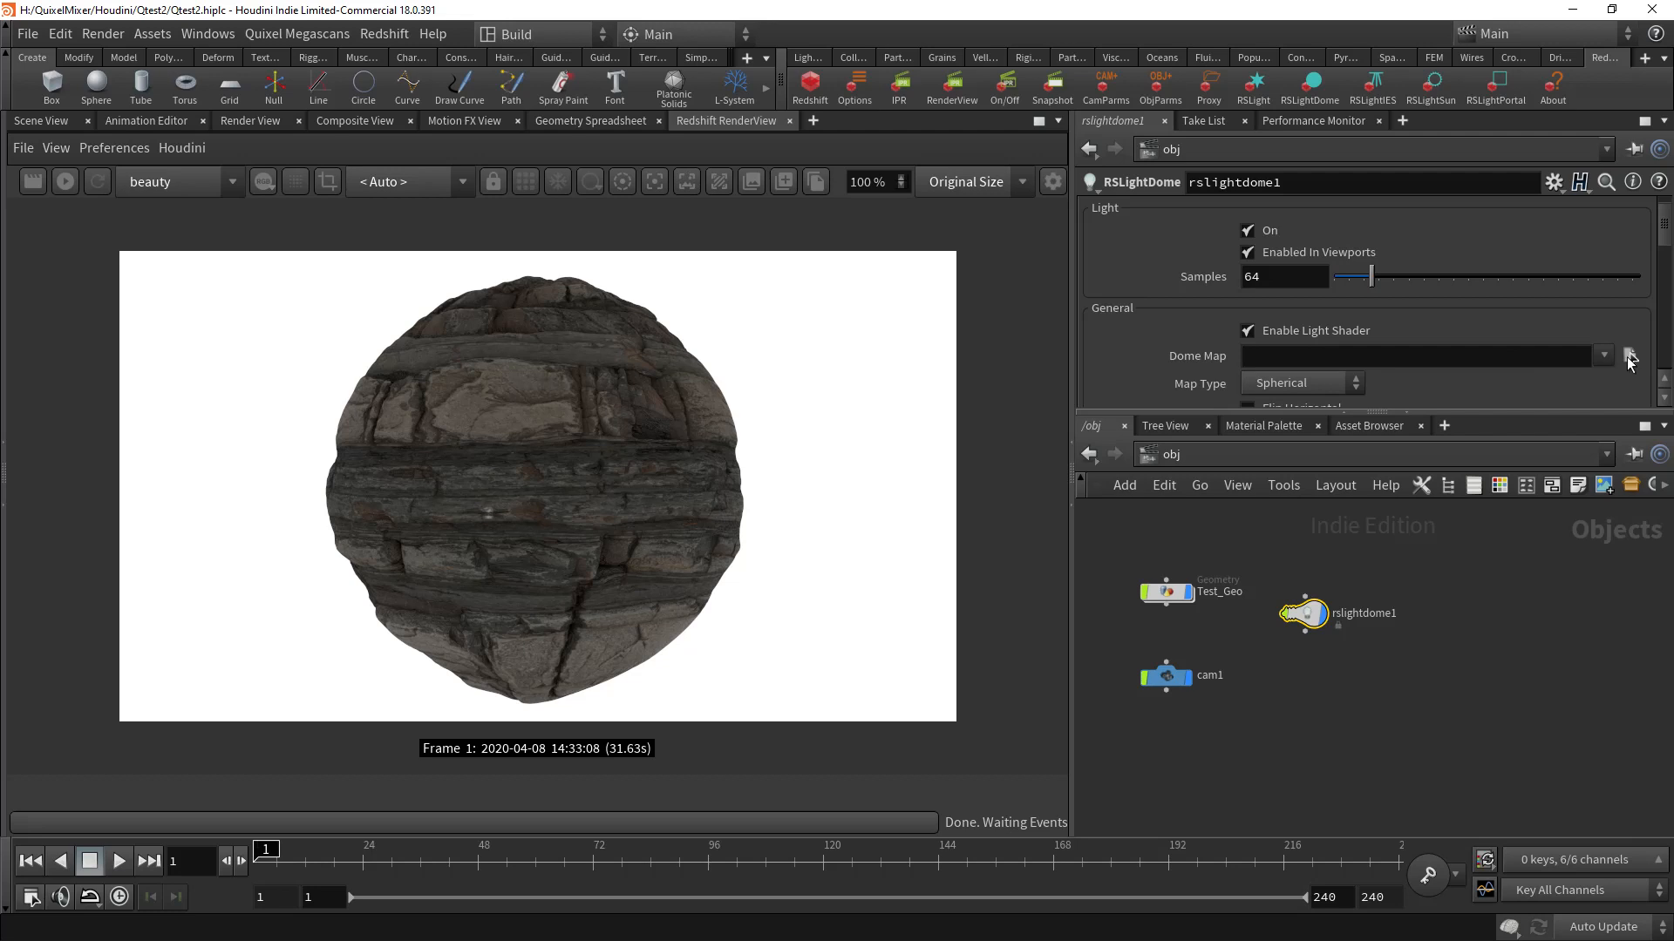
click(1629, 356)
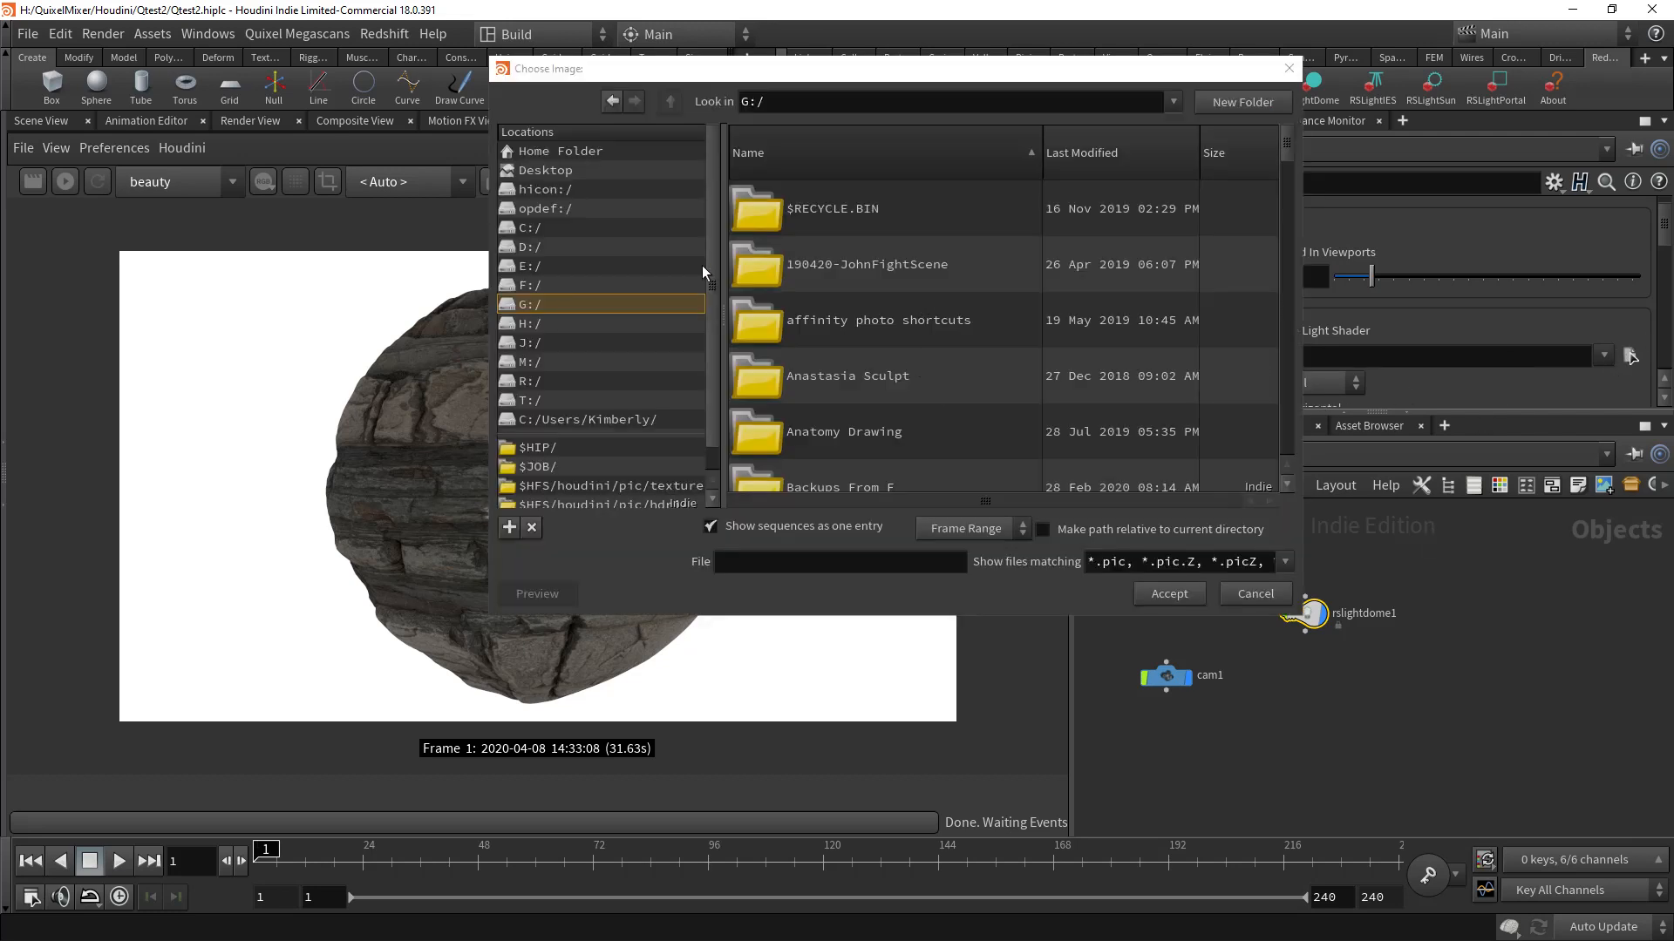
click(527, 285)
scroll(830, 290, down, 3)
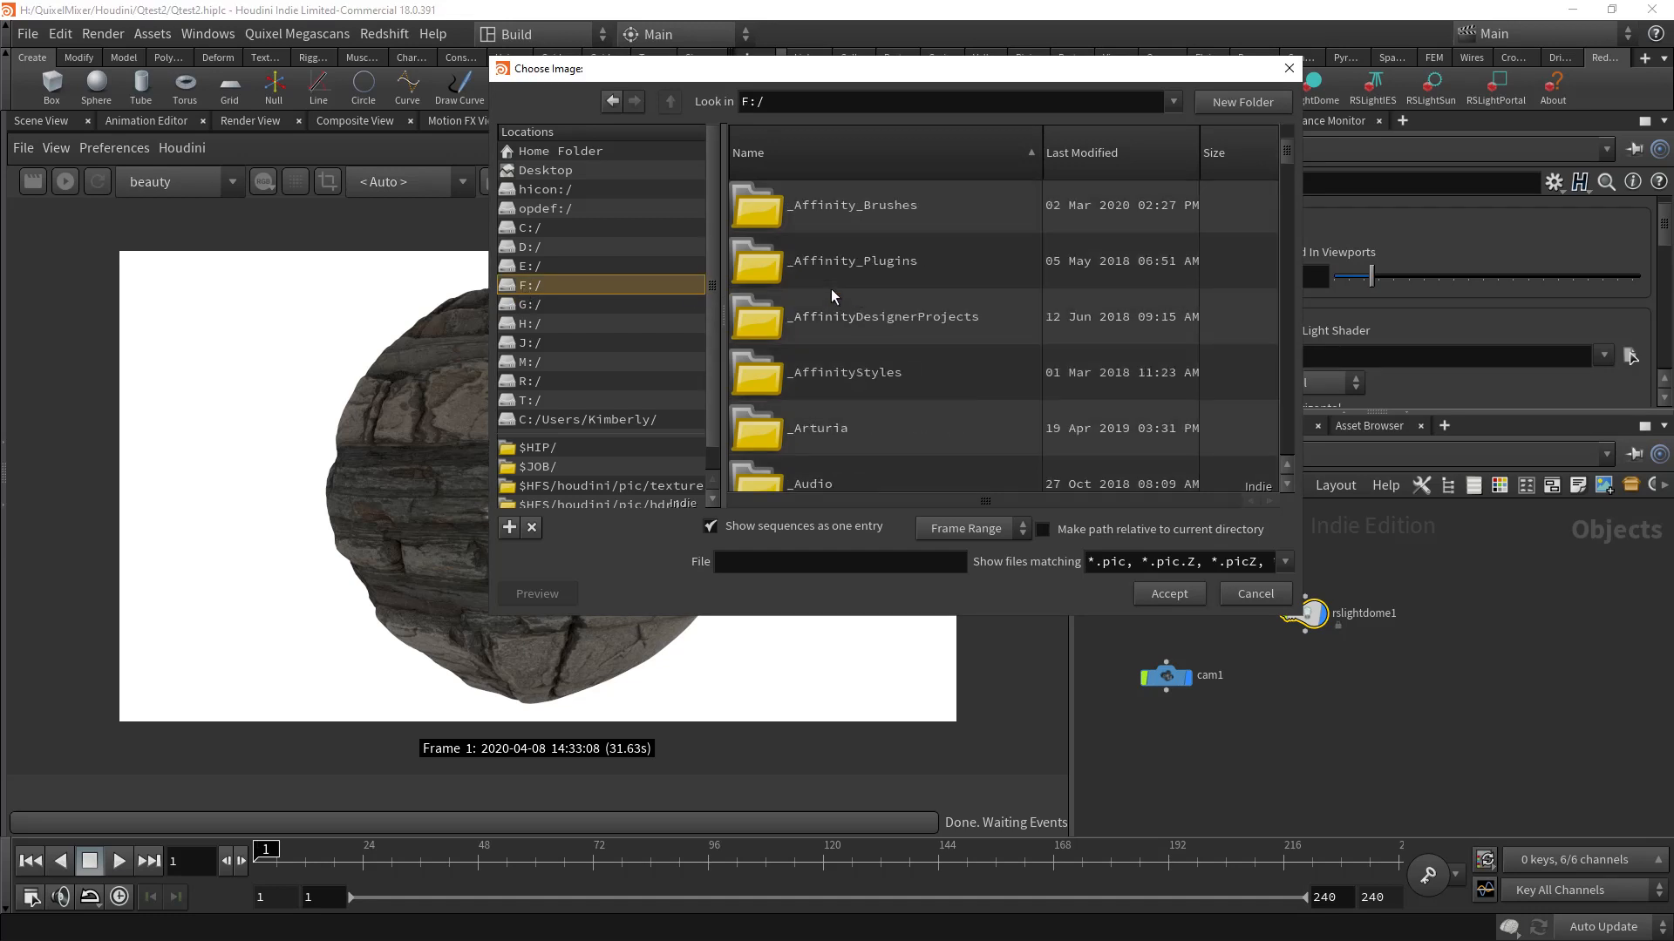
scroll(830, 289, down, 3)
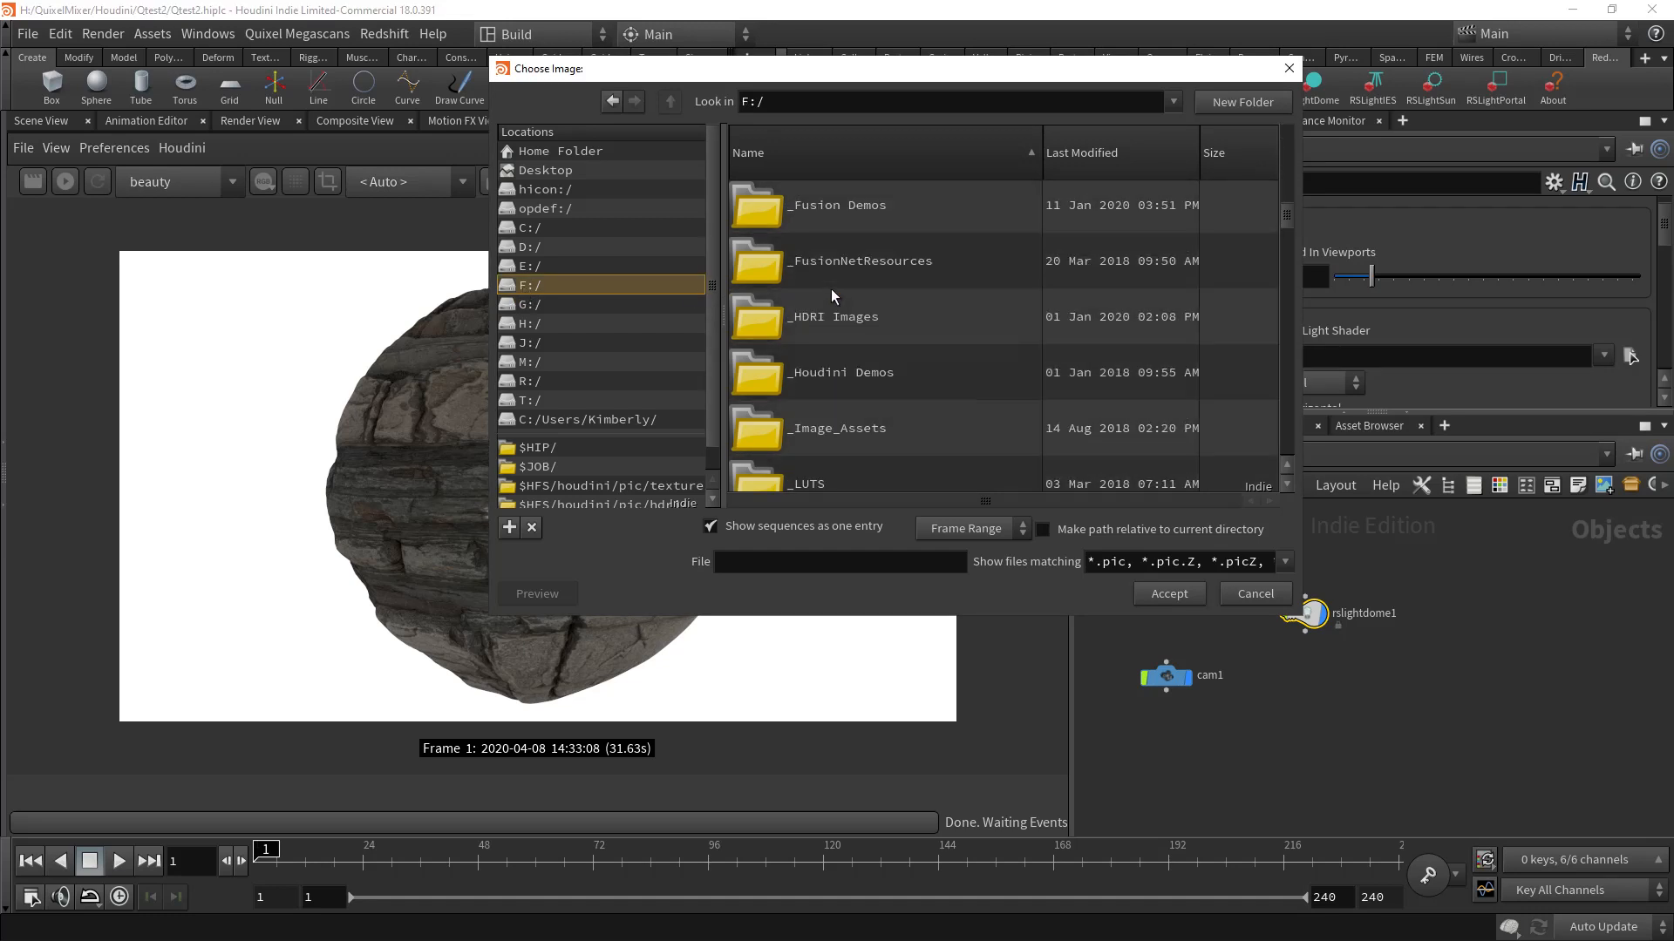
double_click(790, 324)
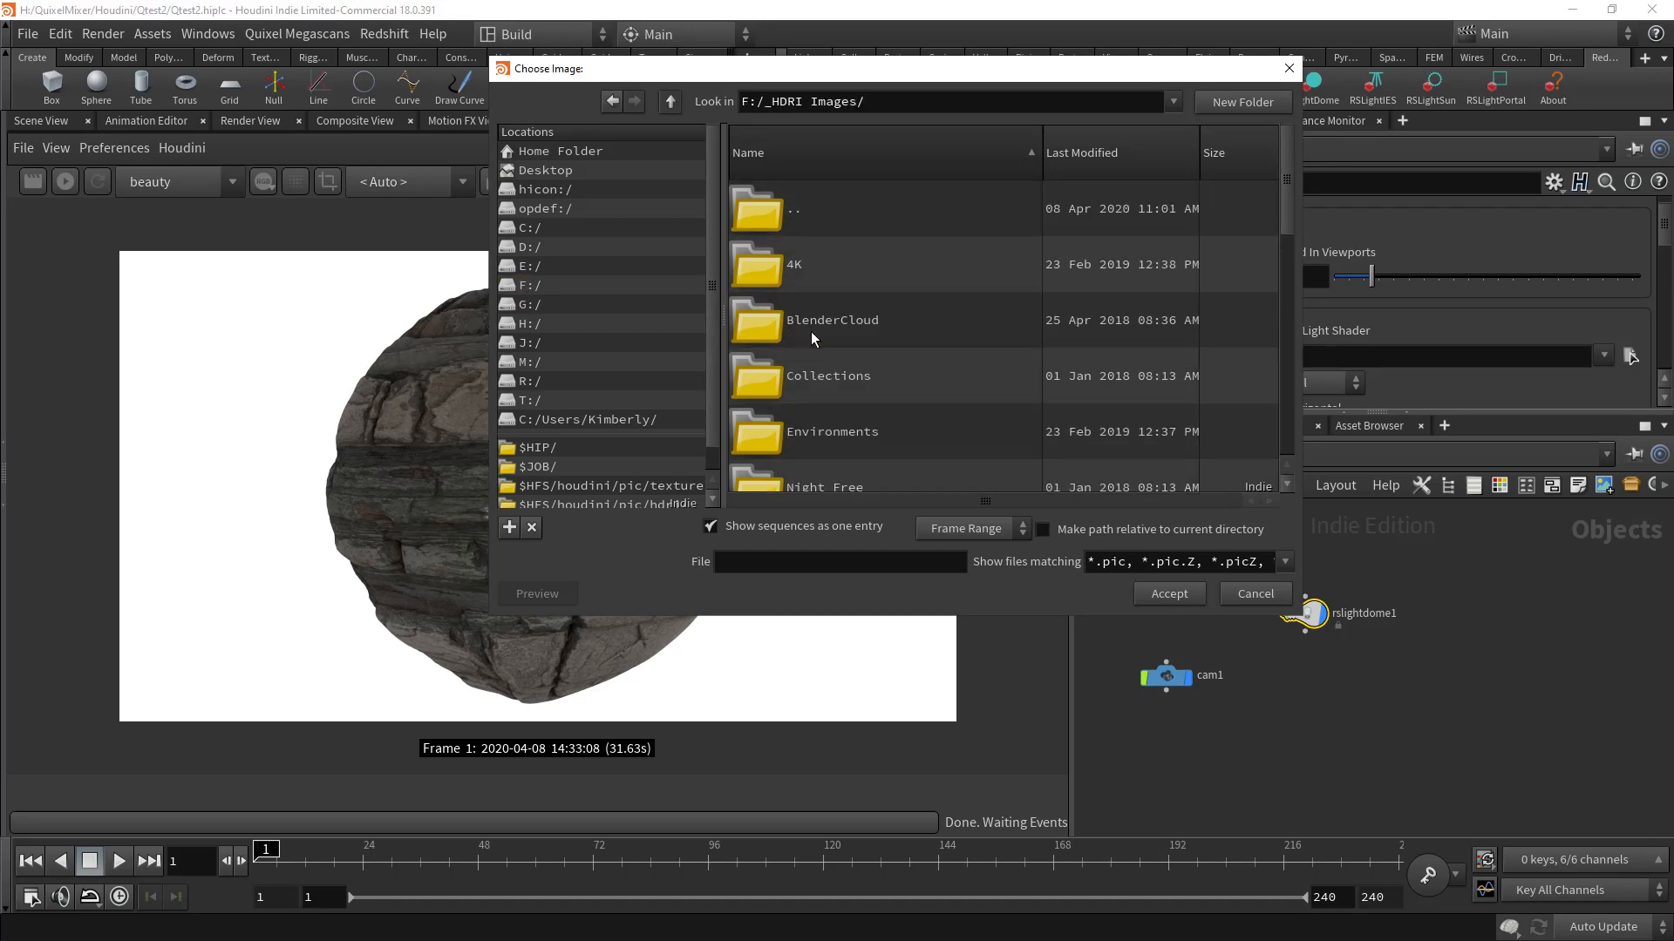
double_click(794, 266)
click(851, 267)
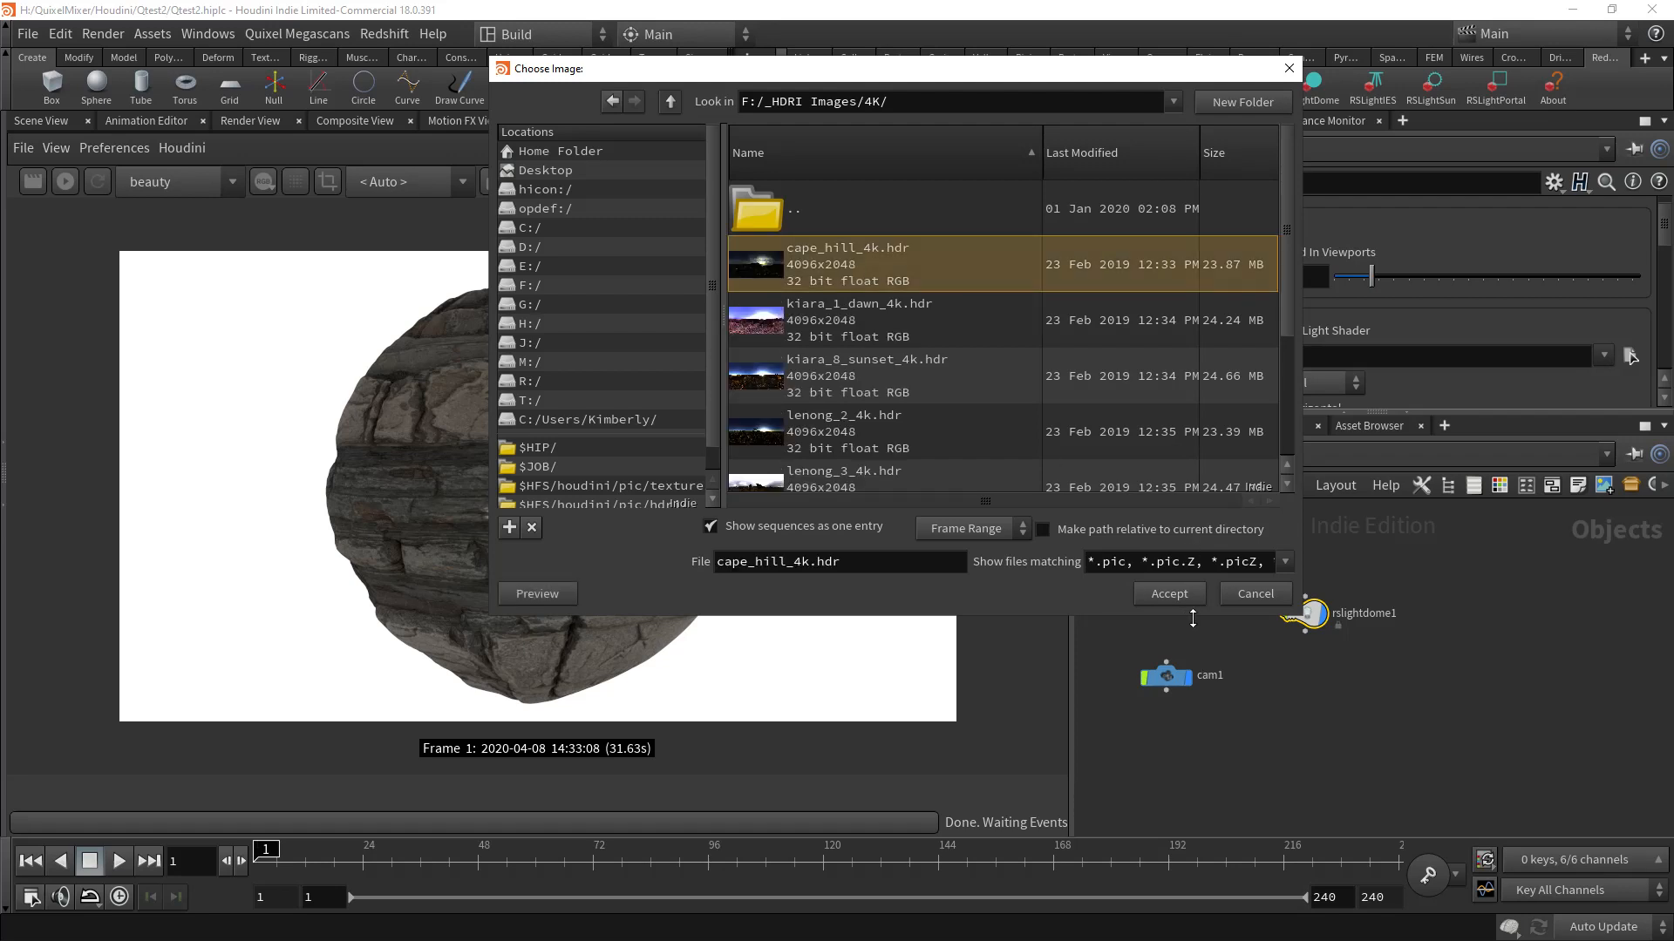
click(1169, 593)
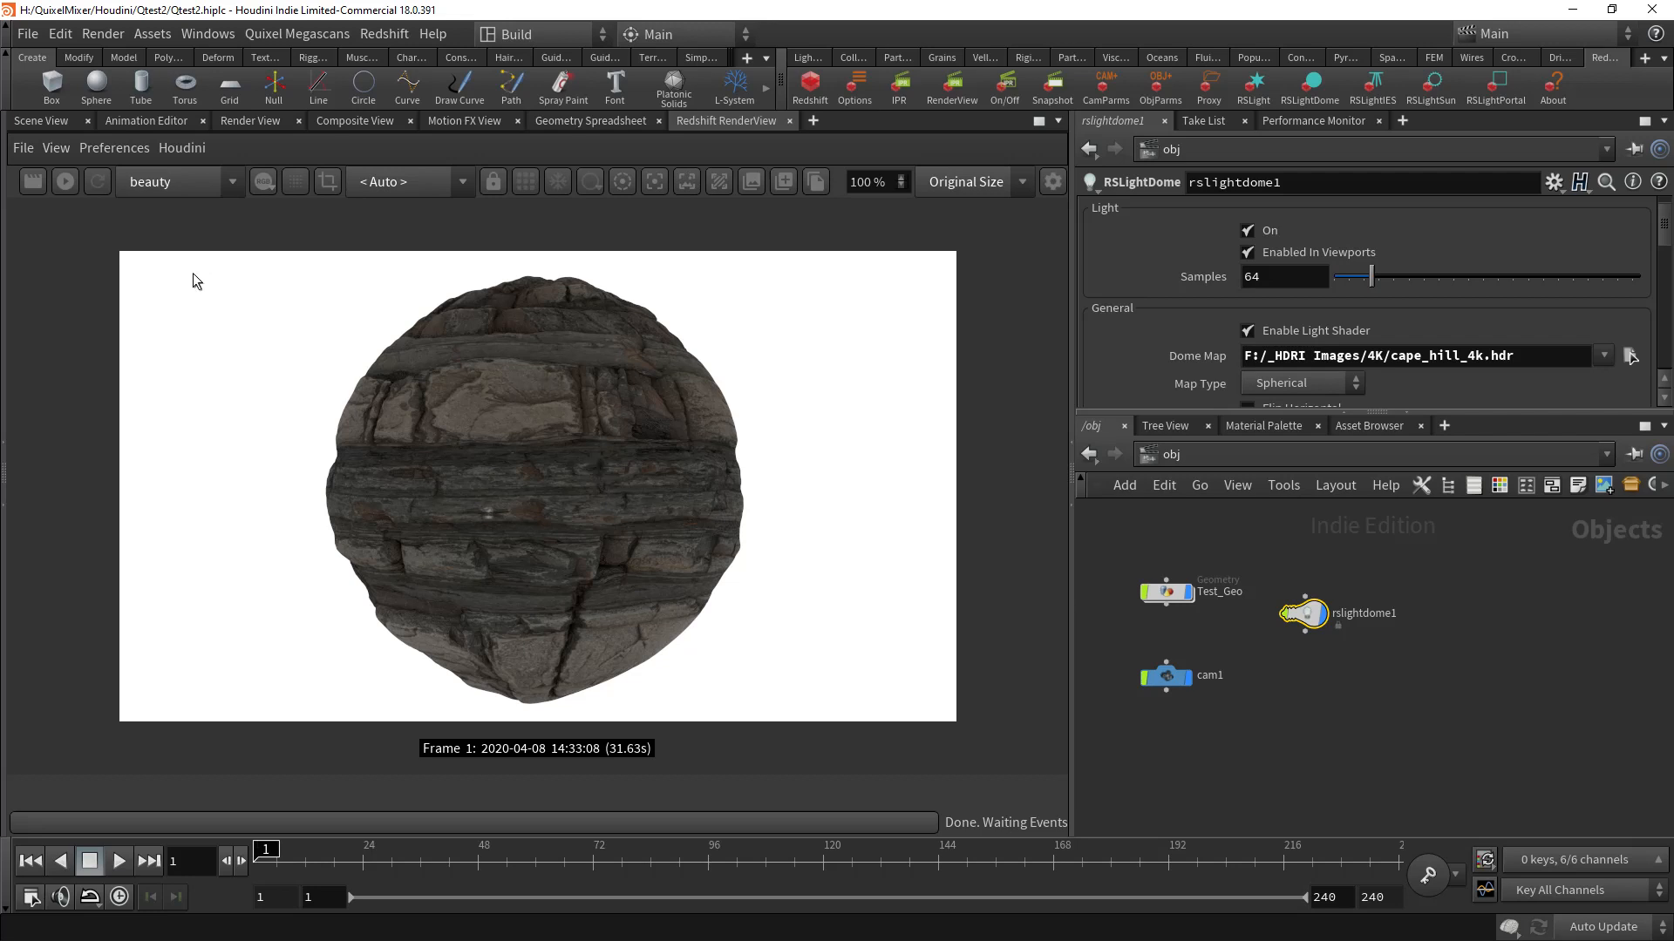
click(64, 181)
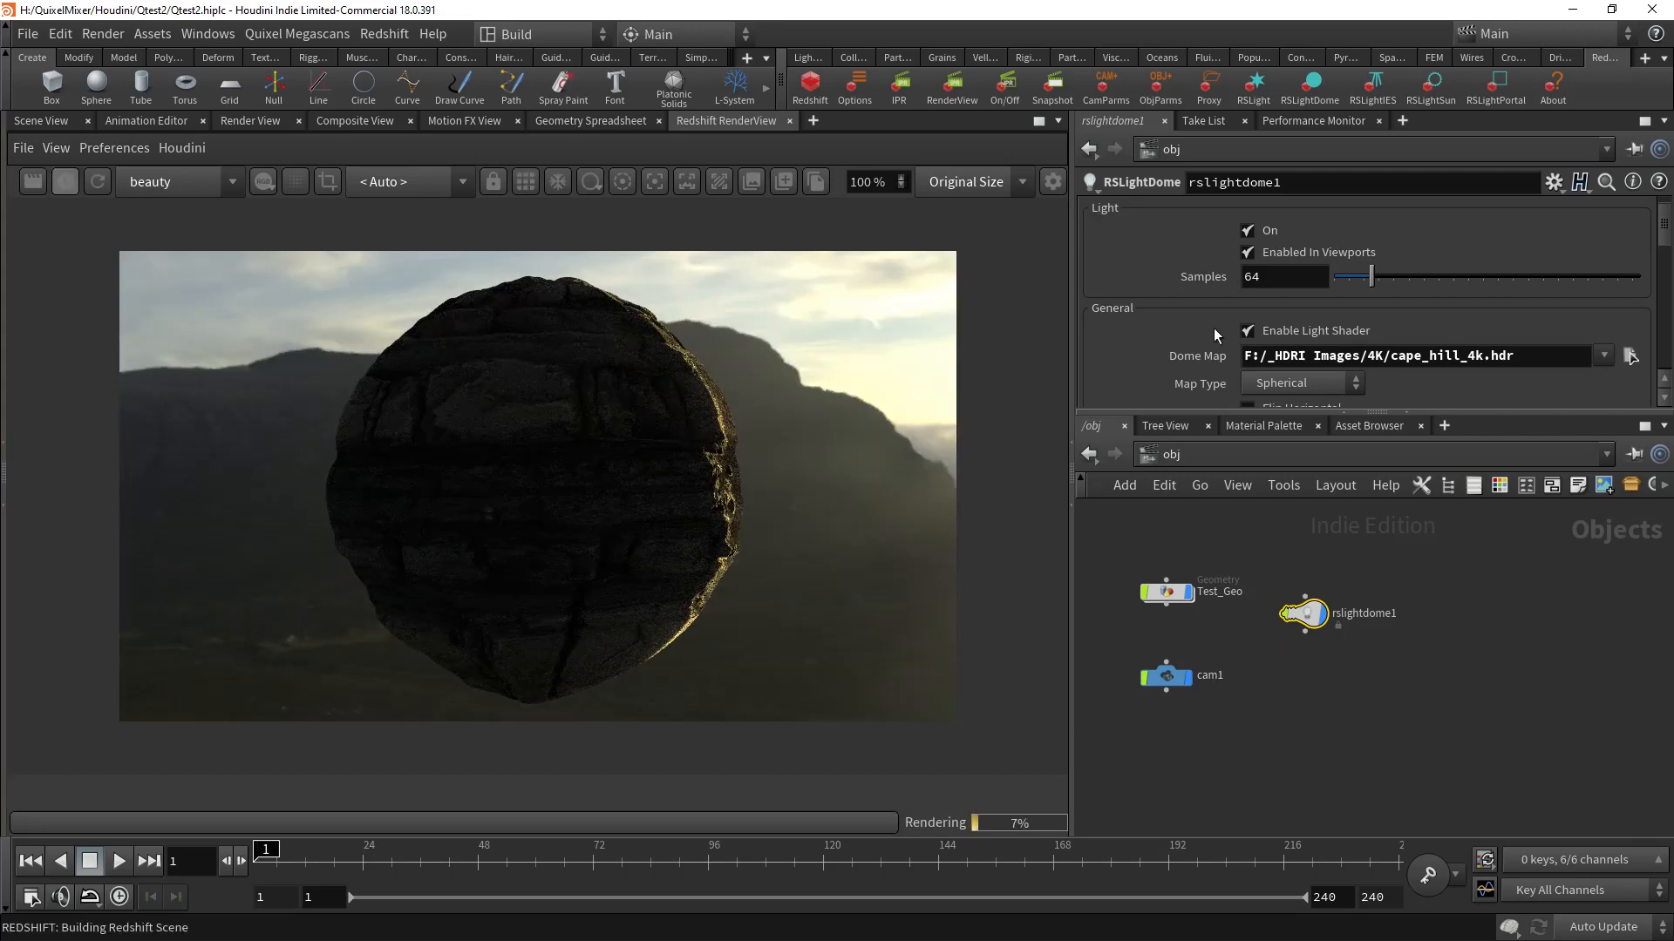
Step: Rotate the dome light to 270 degrees around the Y axis
scroll(1213, 328, up, 2)
click(1100, 209)
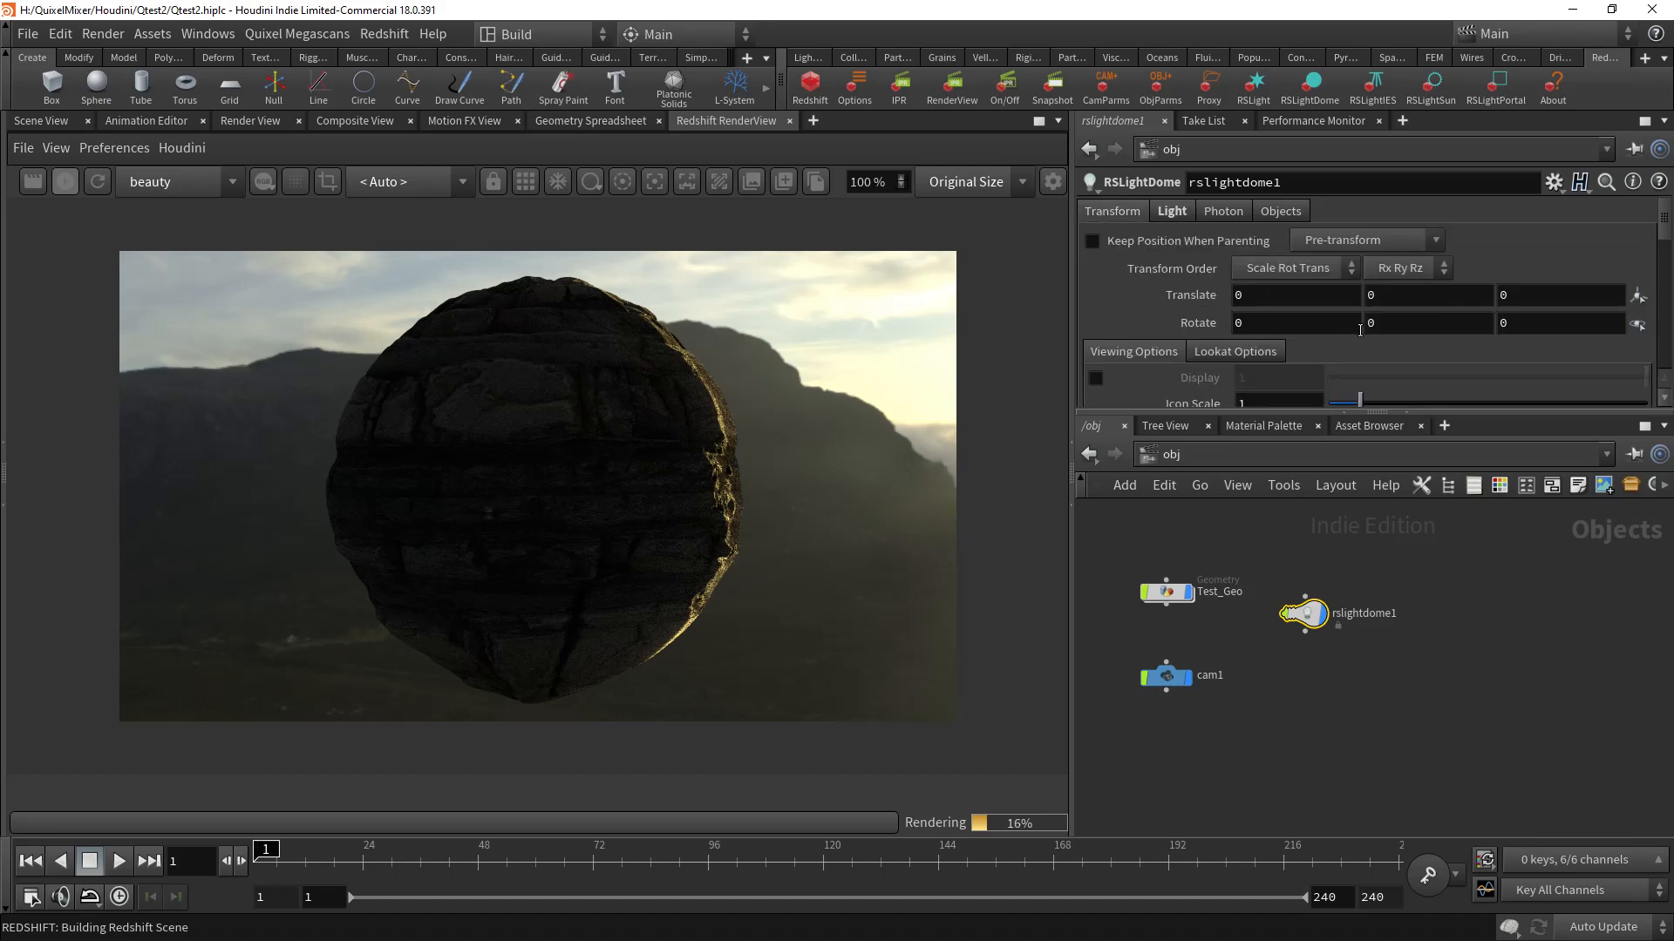
click(1436, 324)
text(270)
key(Return)
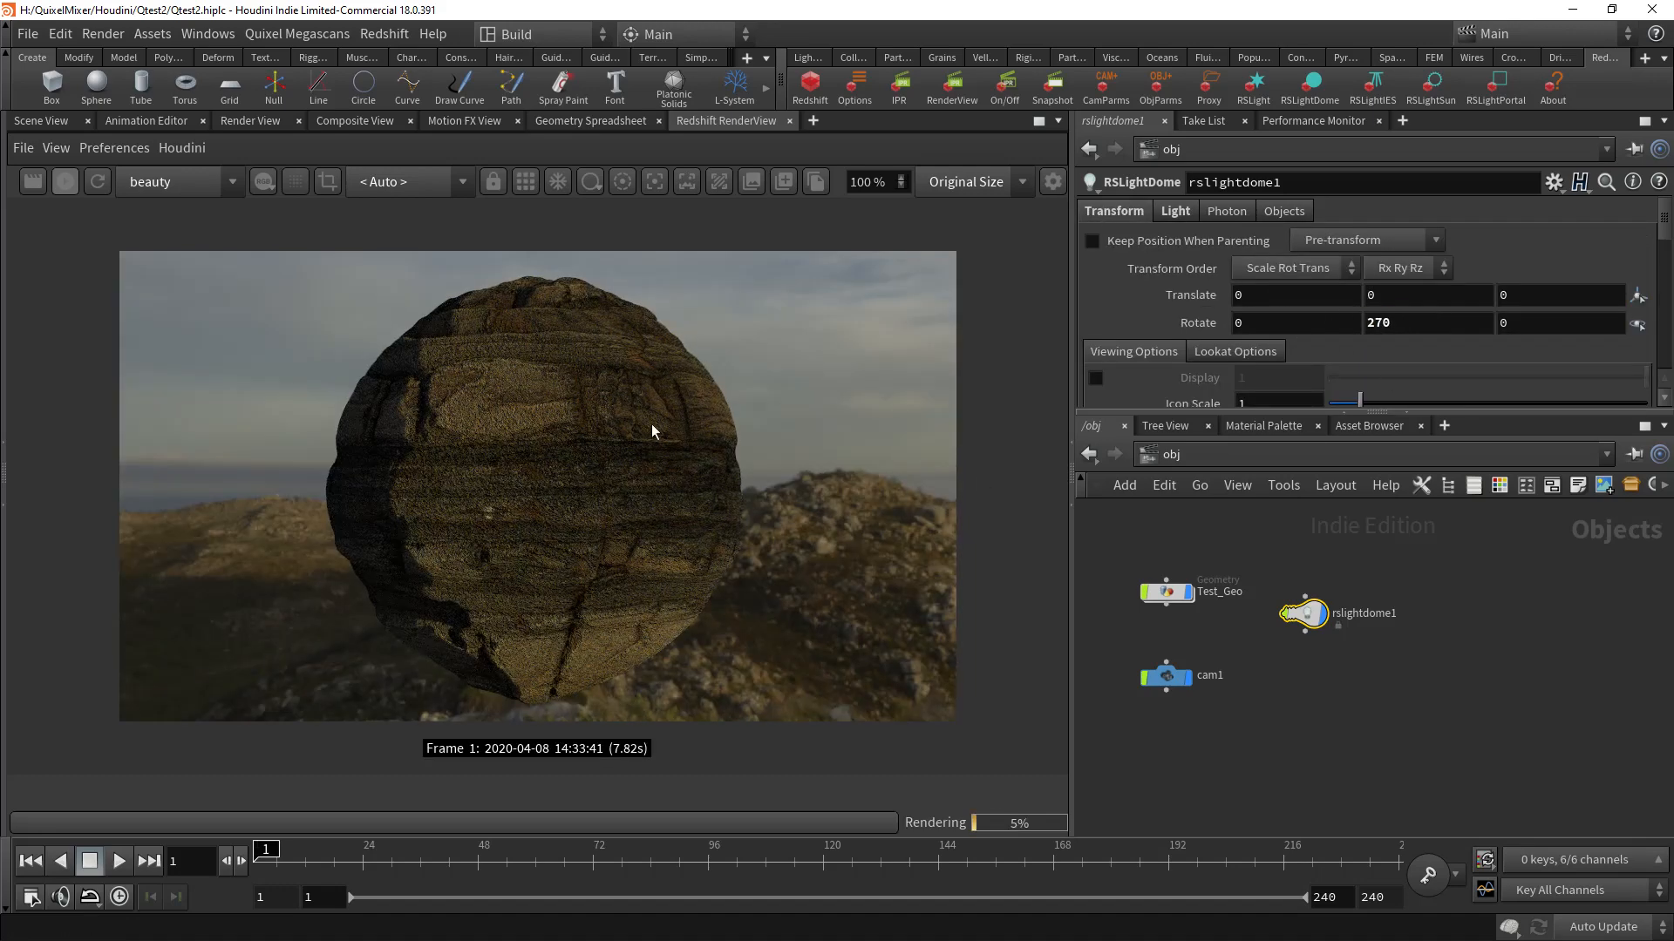
Step: Assign the /shop/Mix3 material to Test_Geo under the dome lighting
click(1166, 591)
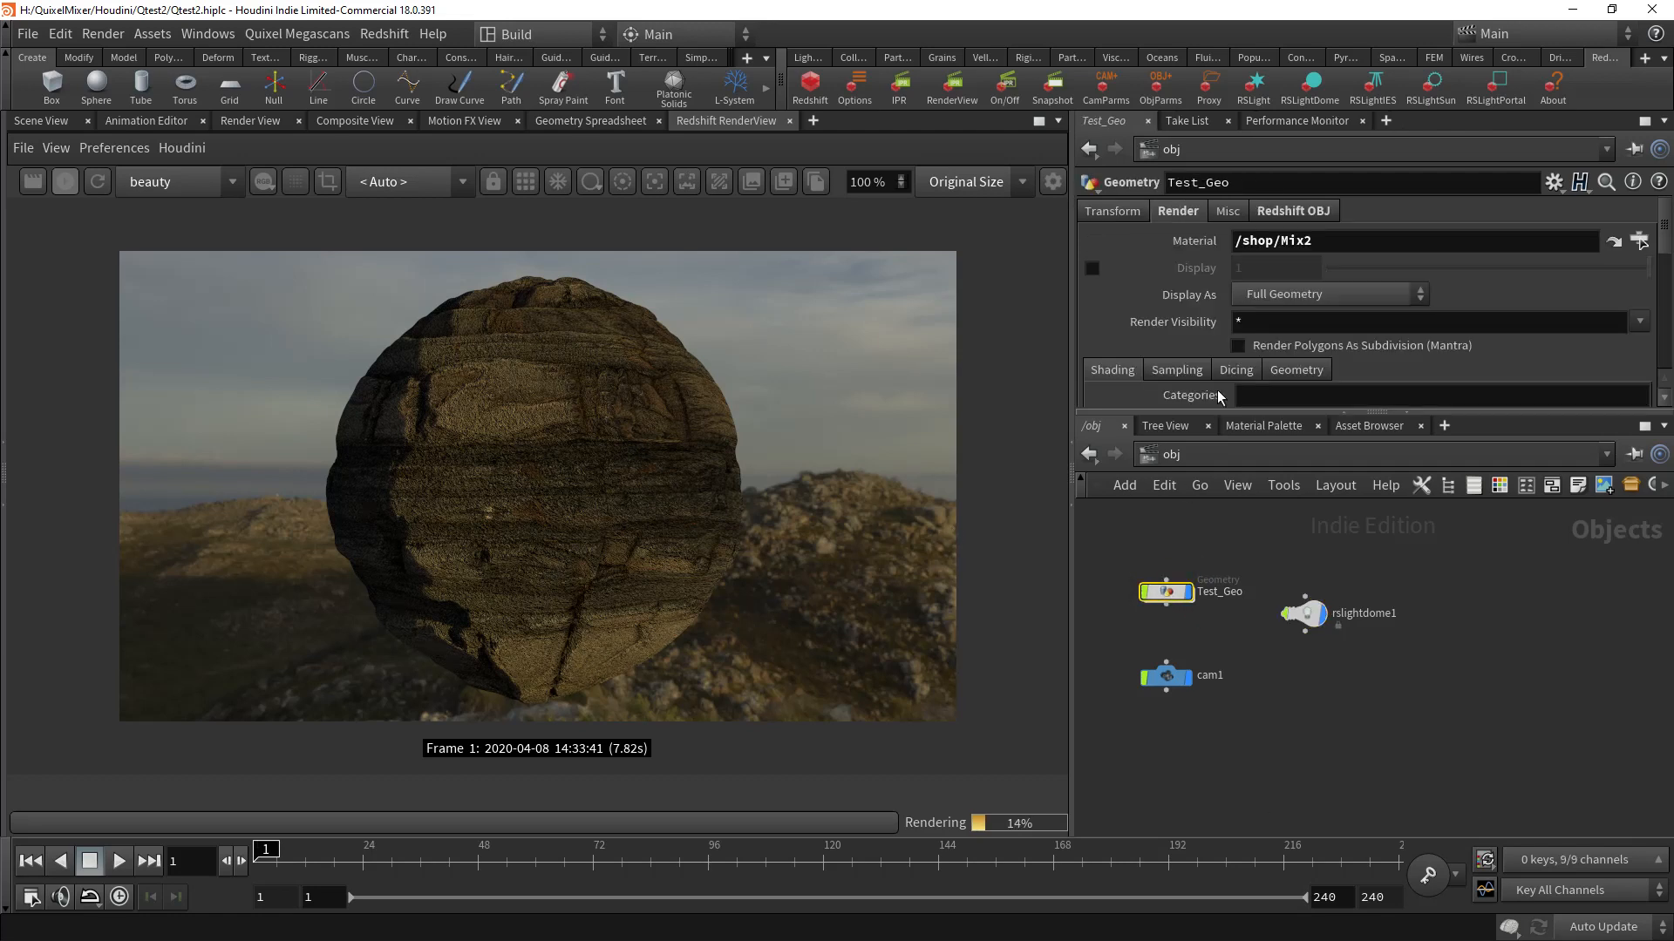
click(1331, 241)
key(BackSpace)
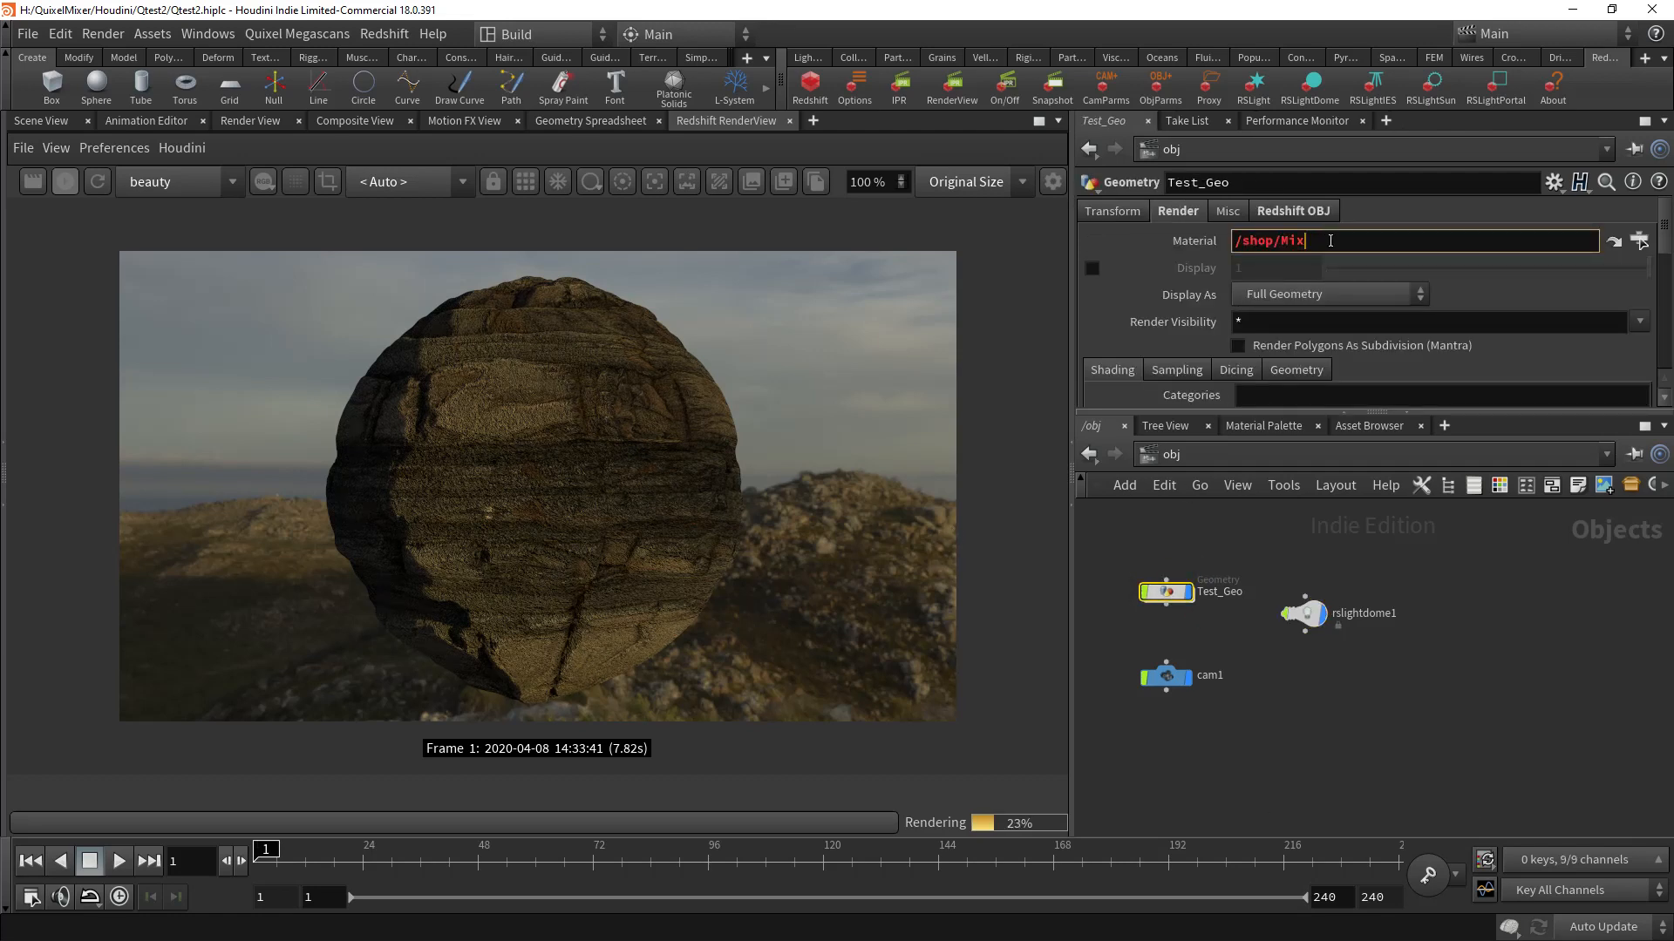
text(3)
key(Return)
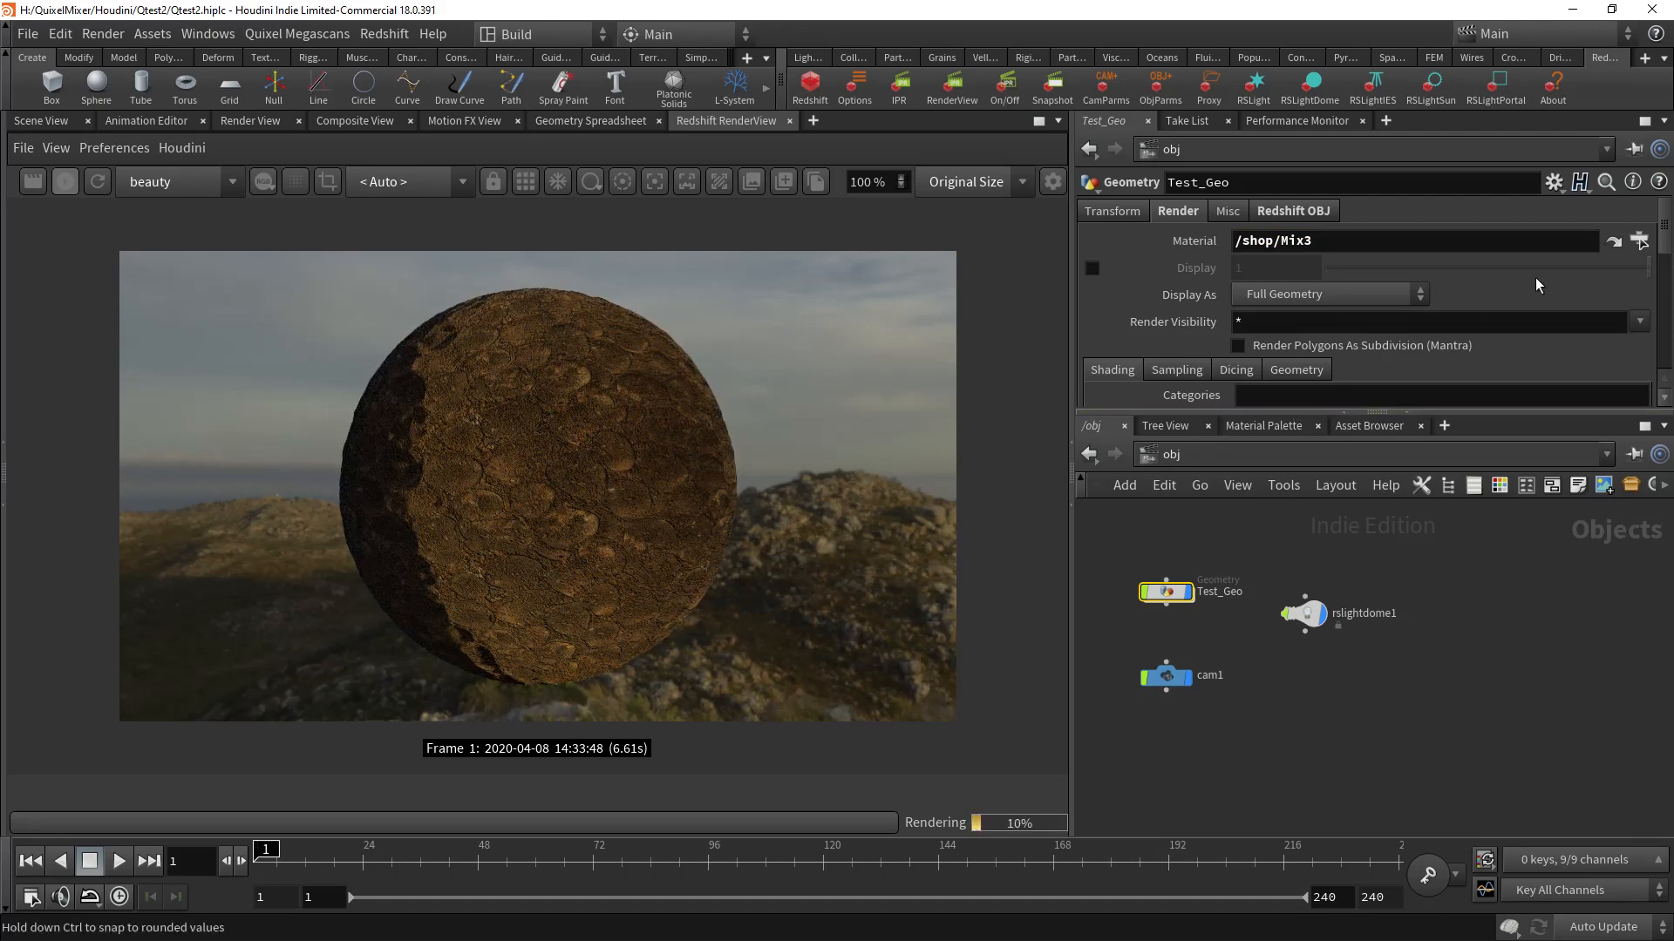
Step: Jump from Test_Geo's material to the shop level and open the Mix2 network to review its texture paths
click(1613, 242)
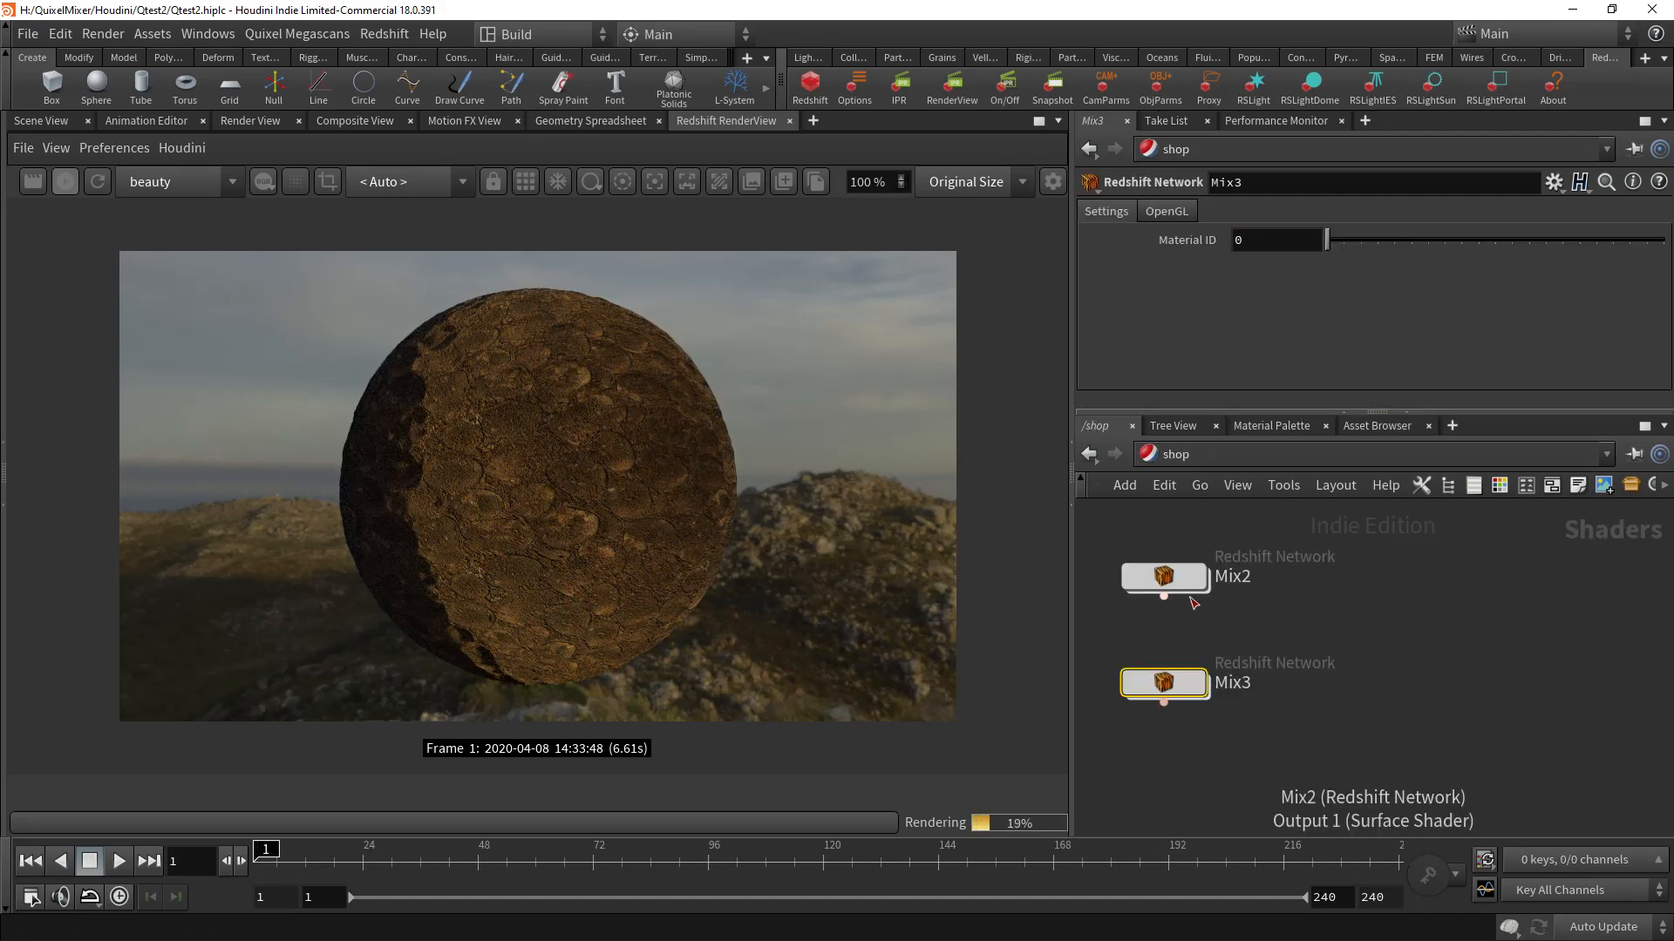
double_click(1165, 580)
mouse_move(1193, 606)
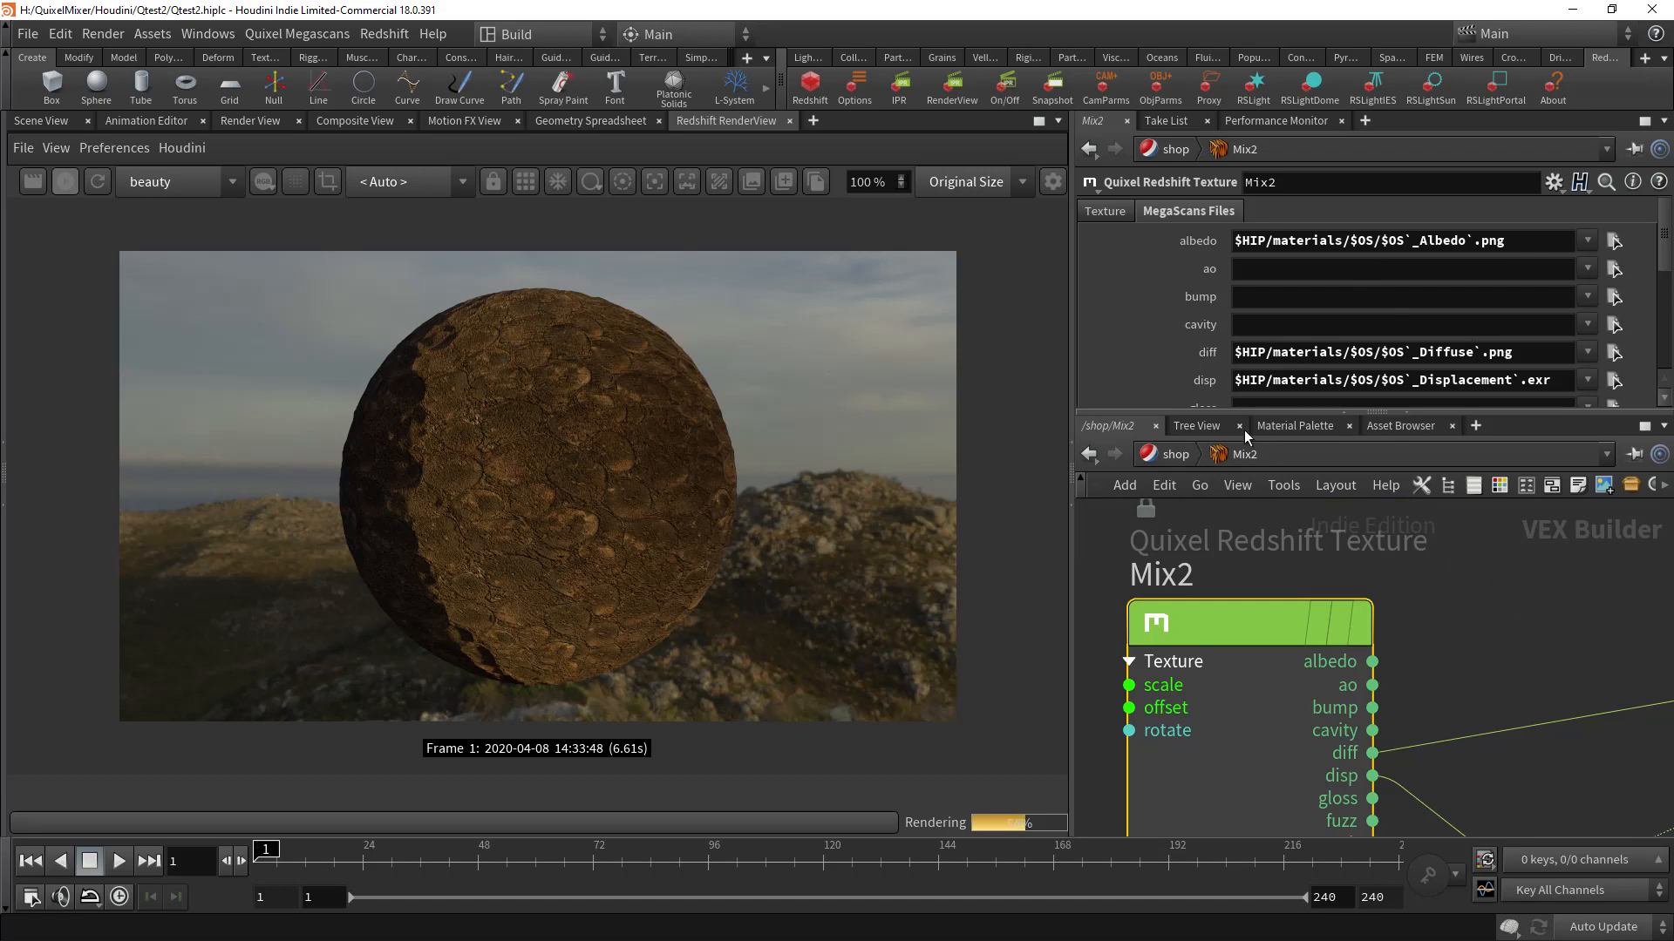
Step: Switch to File Explorer, review the Qtest2 project folder and its Materials subfolders, and return to Houdini
key(alt+Tab)
key(alt+Tab)
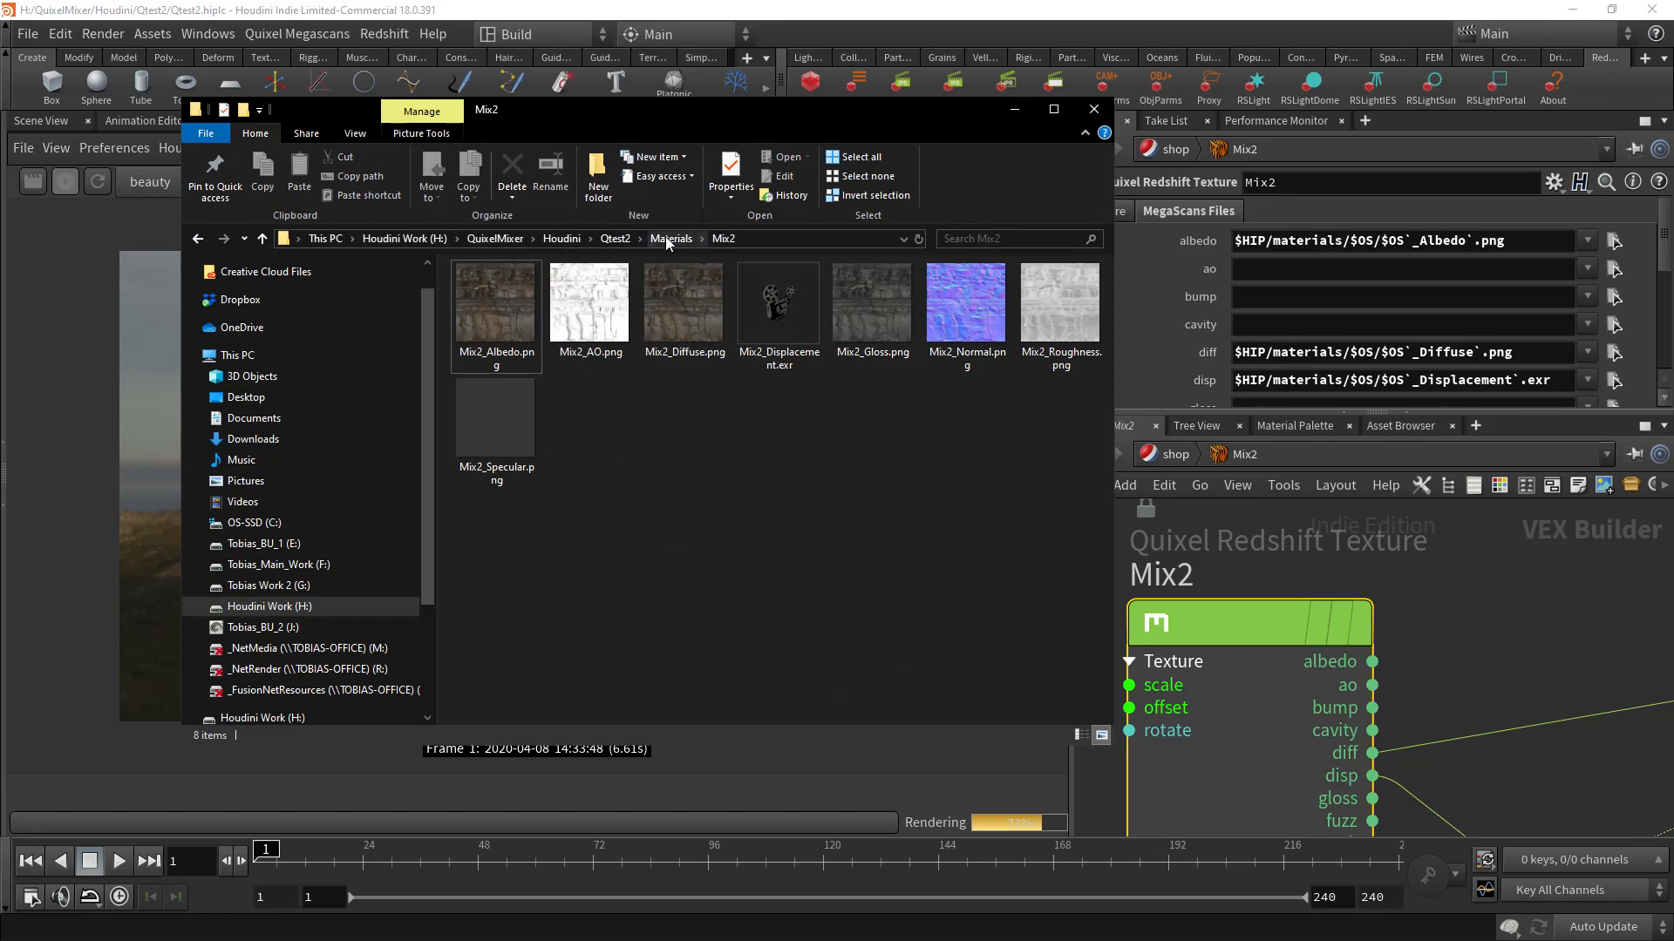
click(671, 238)
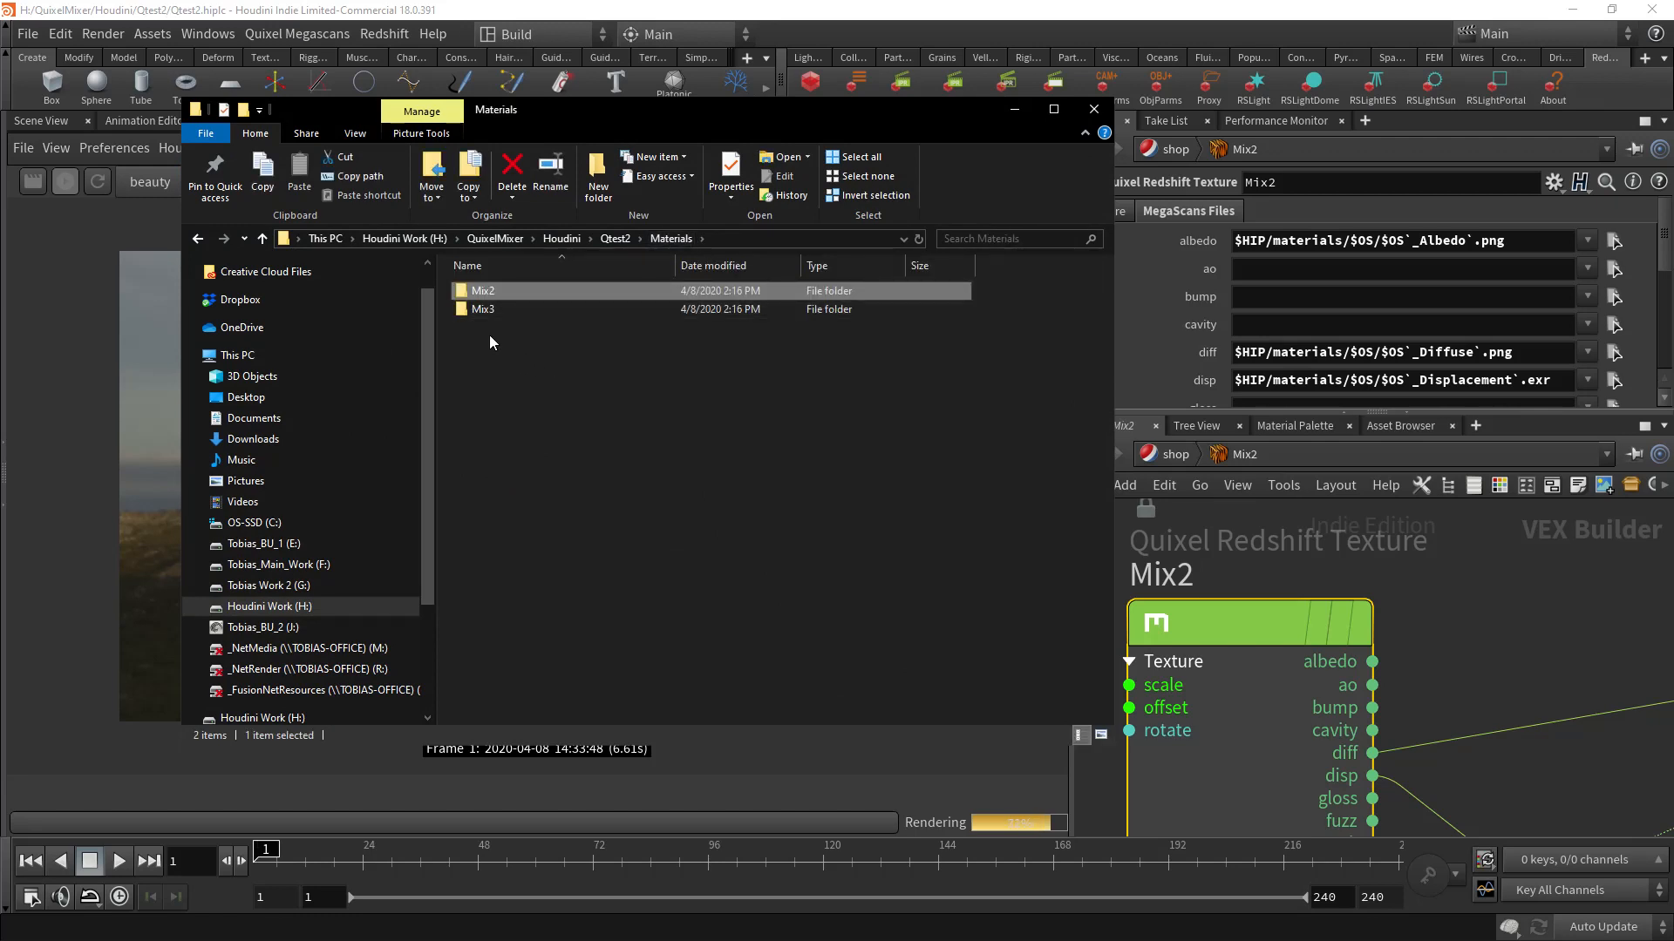
click(607, 240)
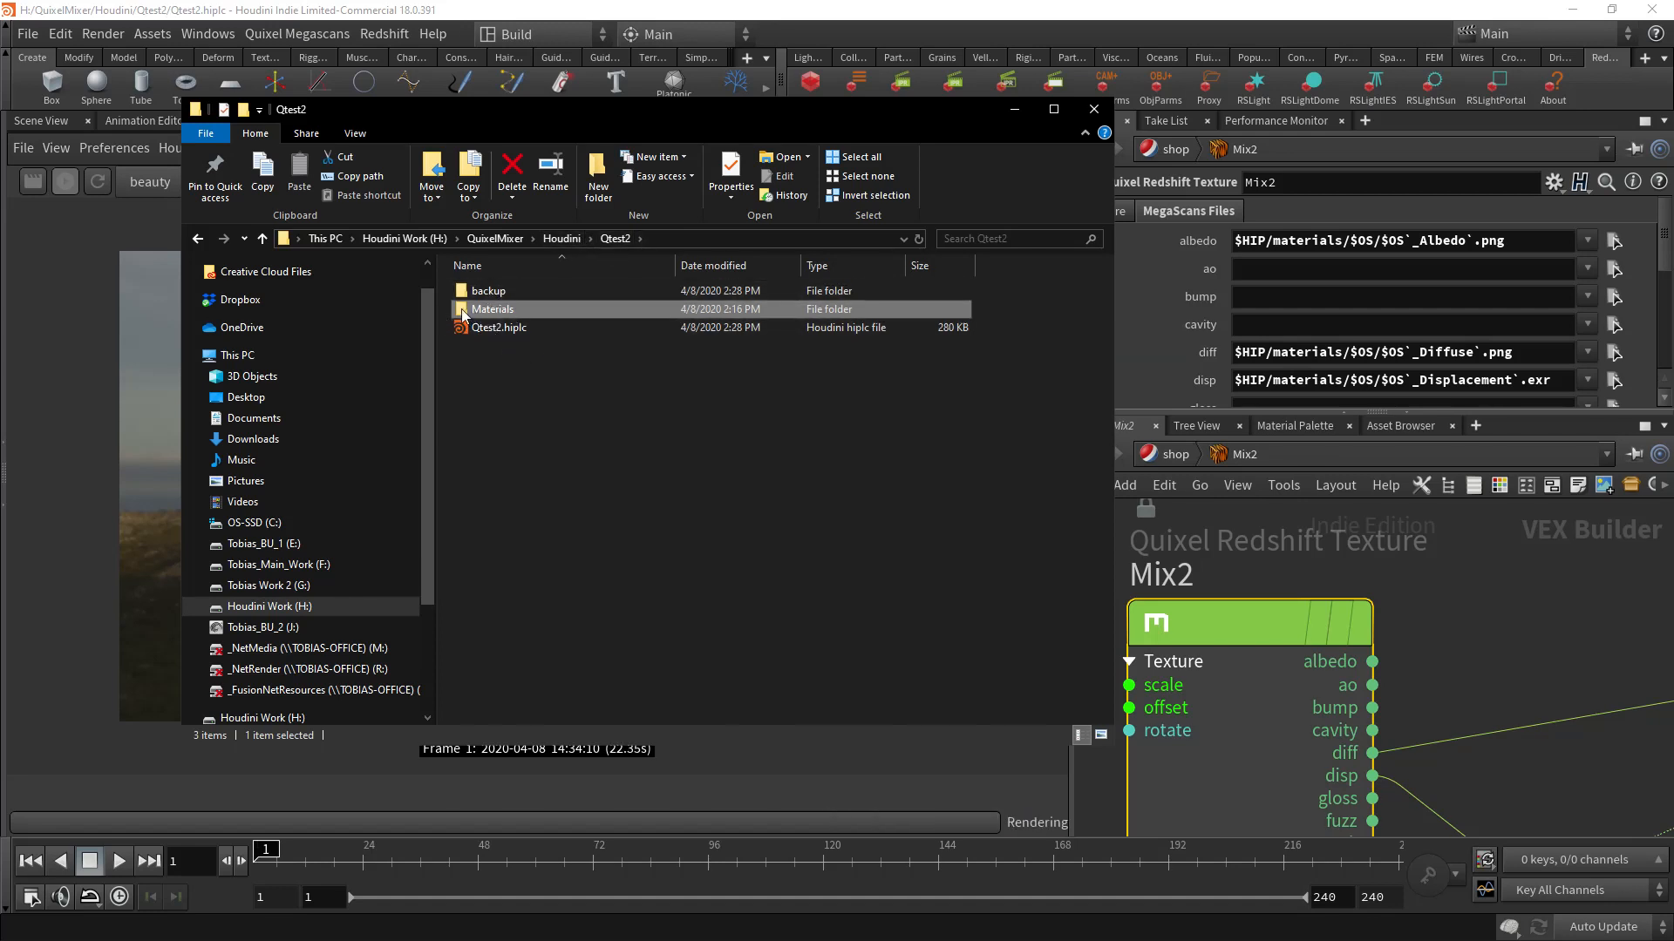
double_click(494, 311)
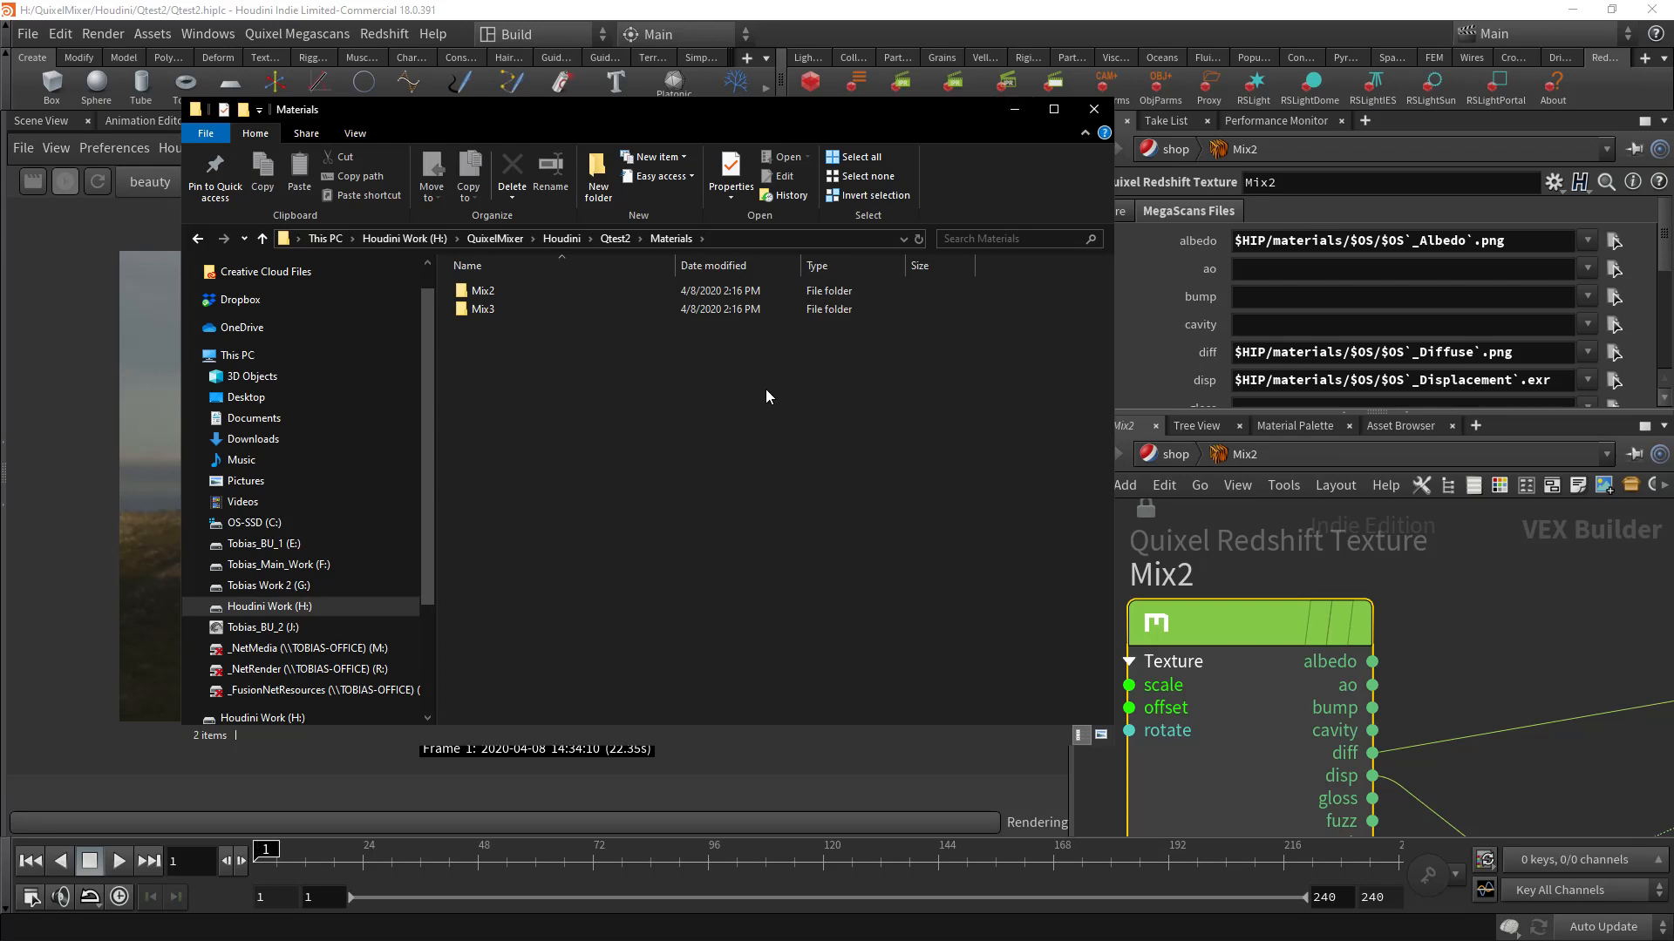
click(1014, 109)
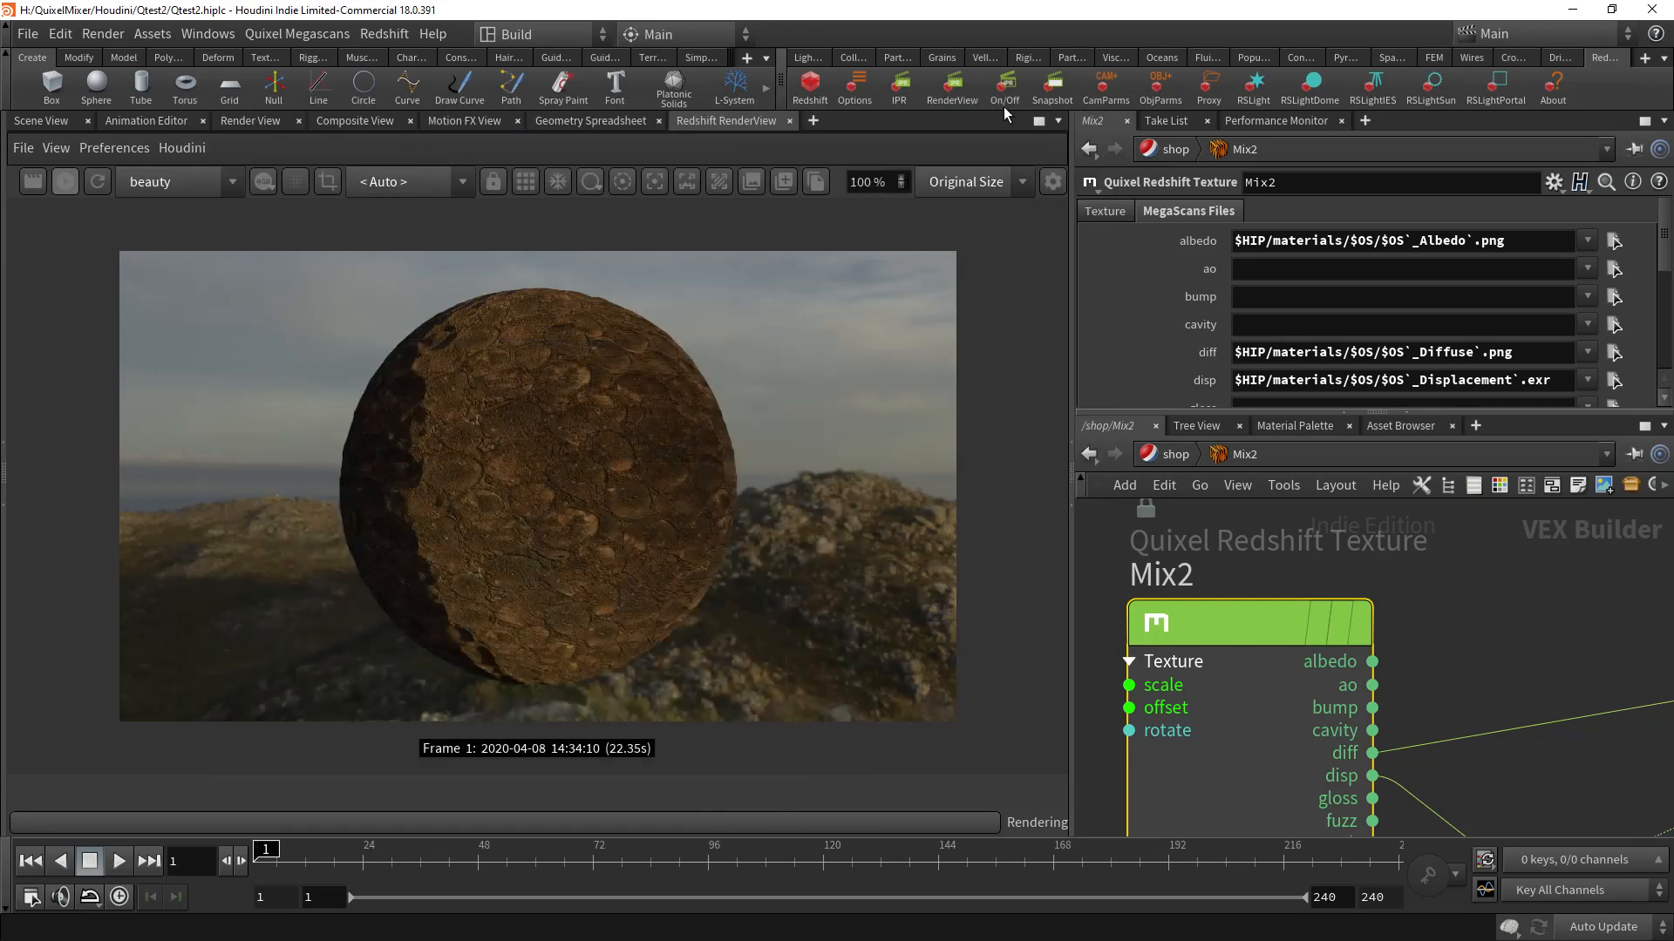
Step: Check the texture node's name and the node connections inside the Mix2 network, and return to the shop level
double_click(1194, 575)
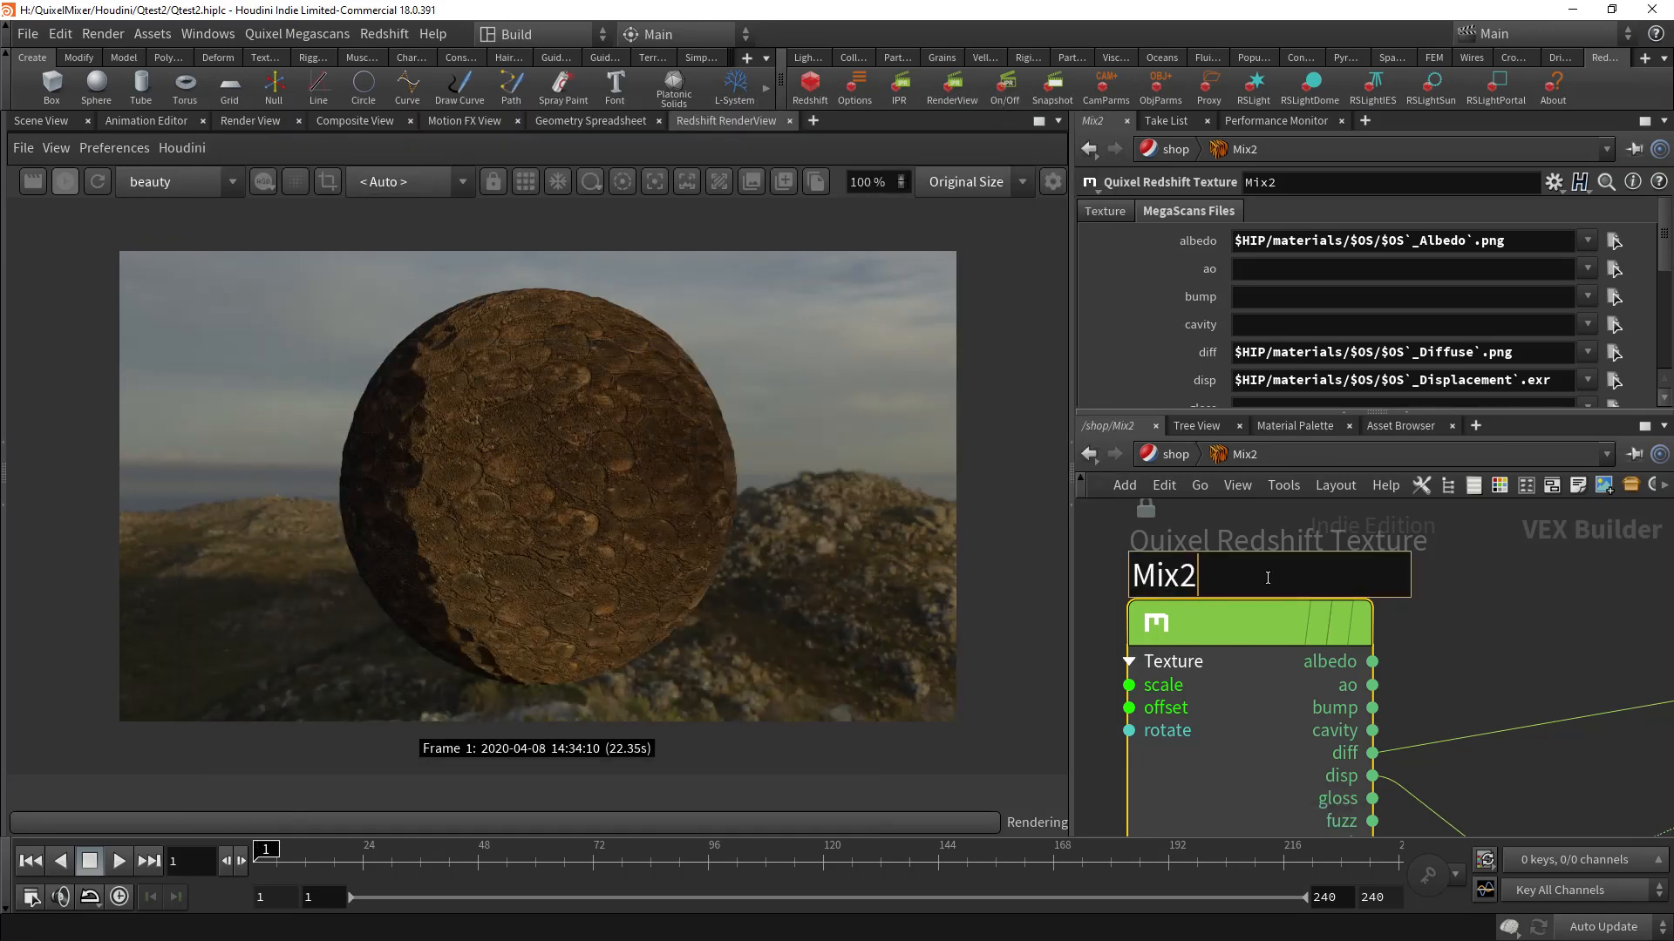
key(Return)
scroll(1442, 624, down, 5)
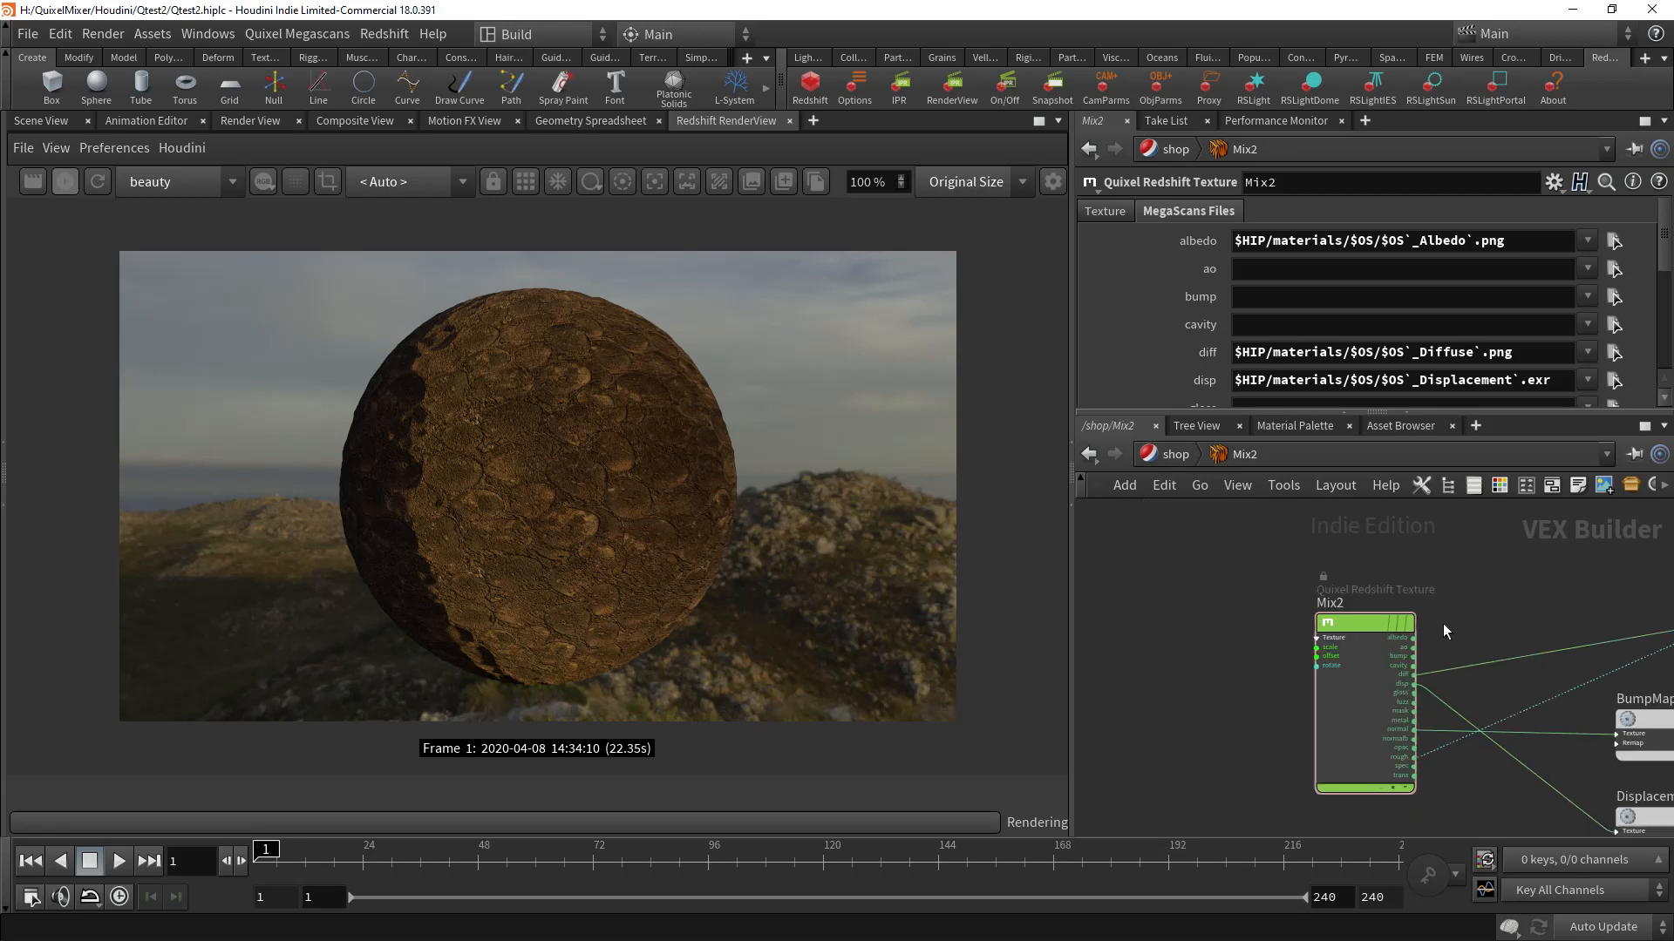
middle_drag(1493, 609, 1214, 592)
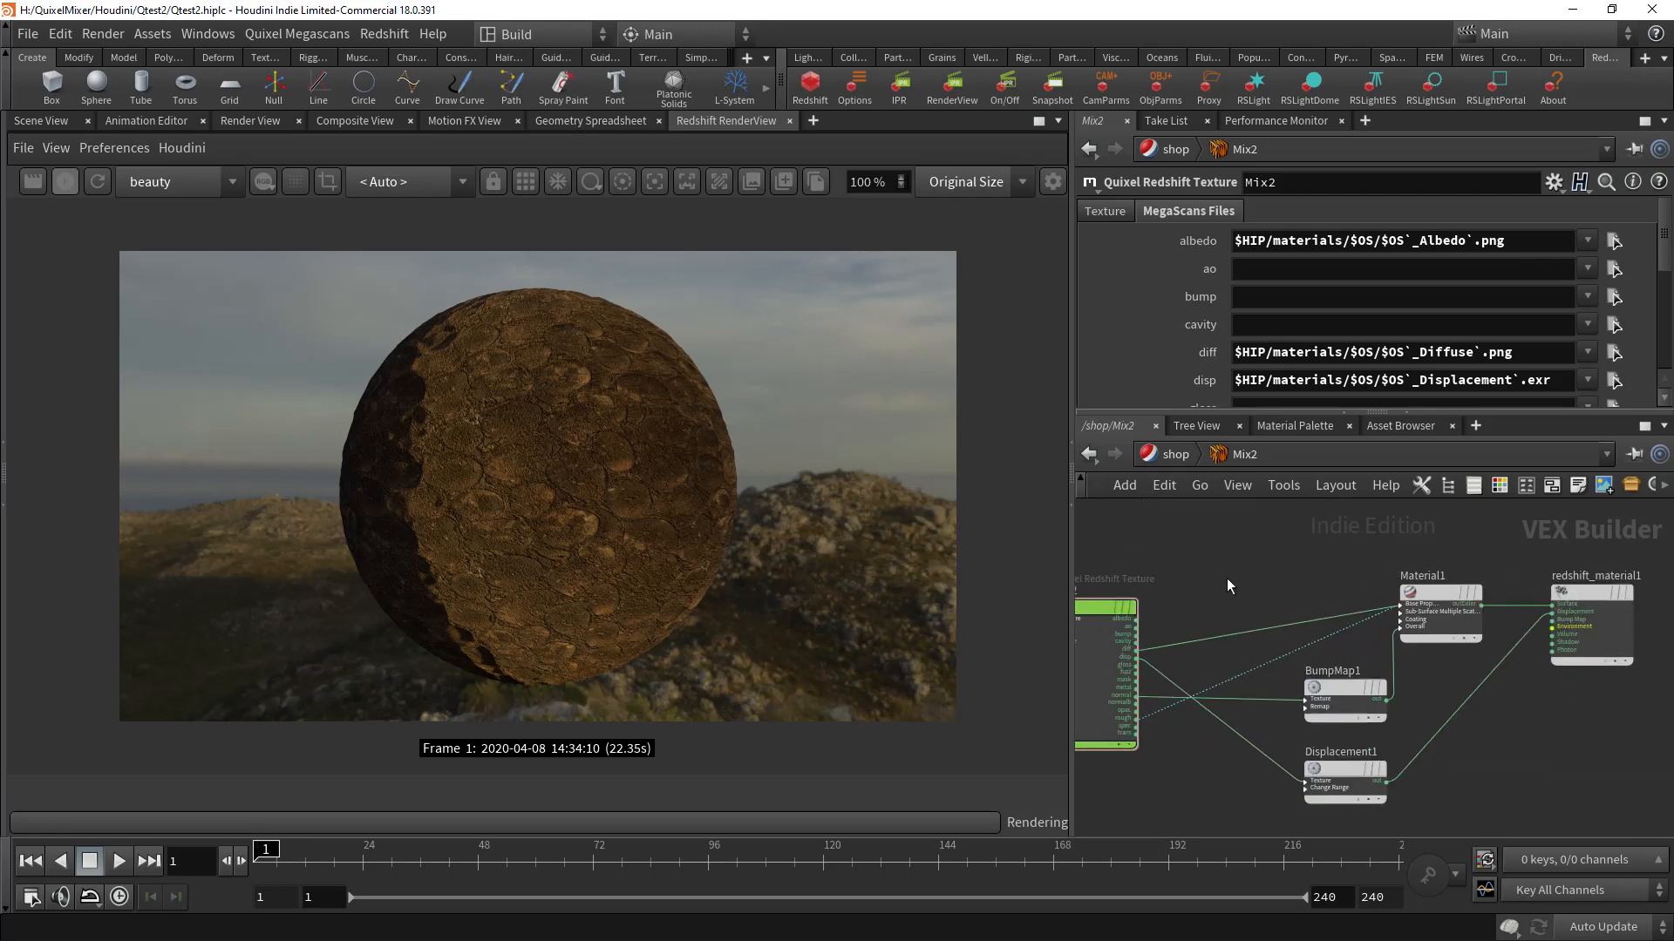
key(u)
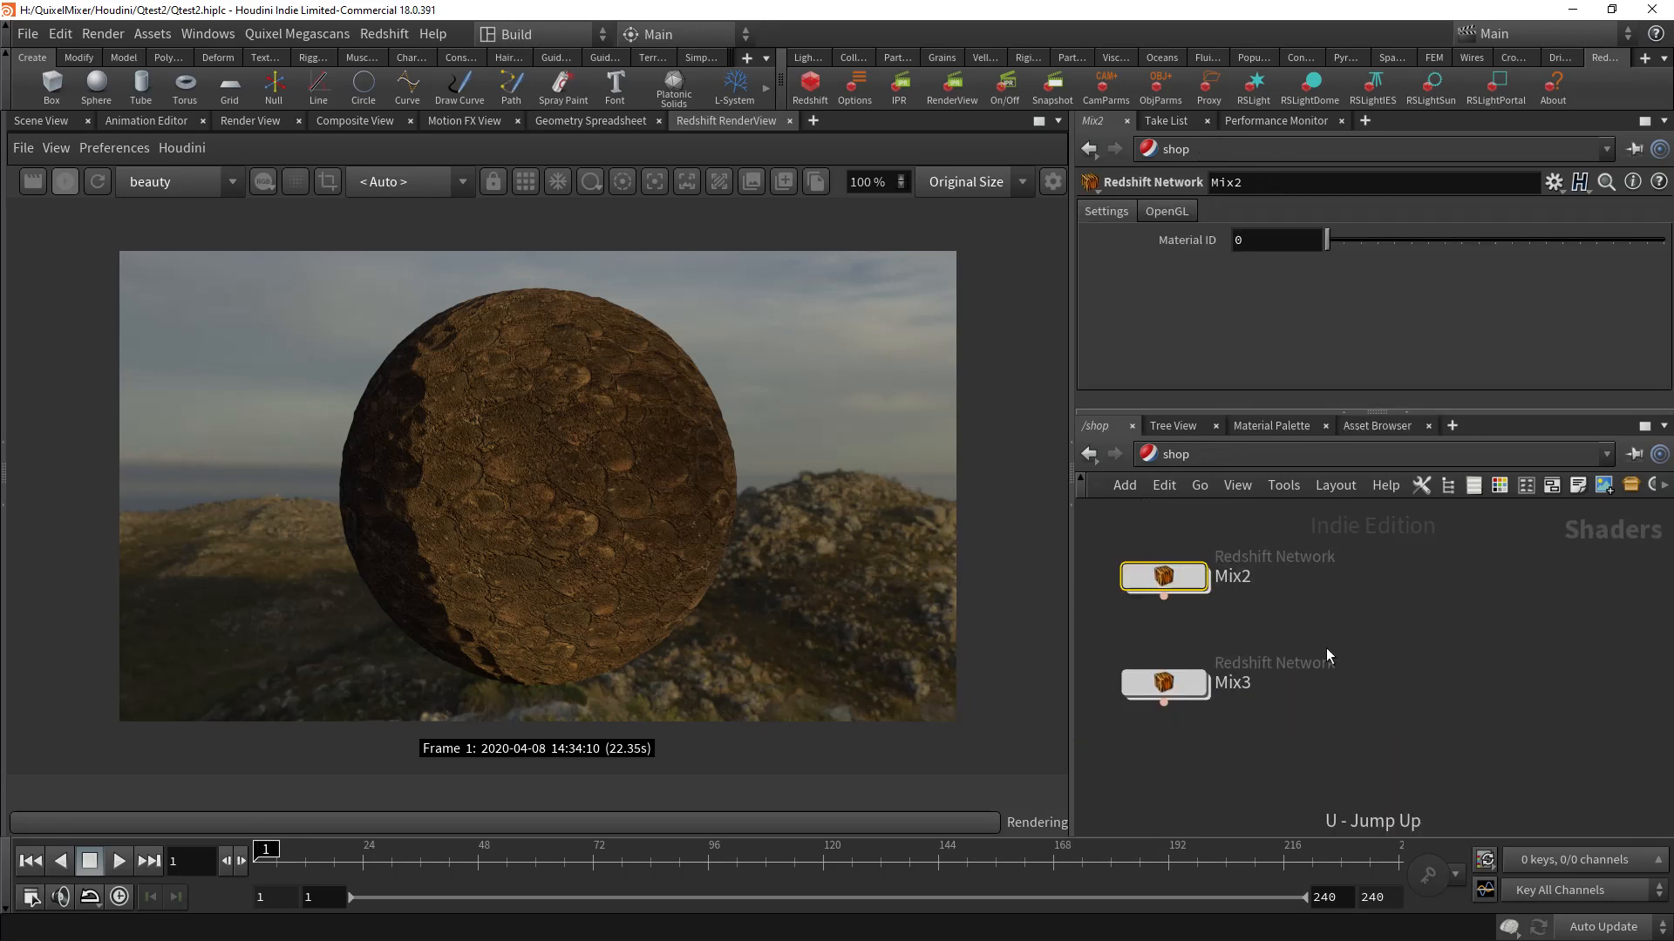